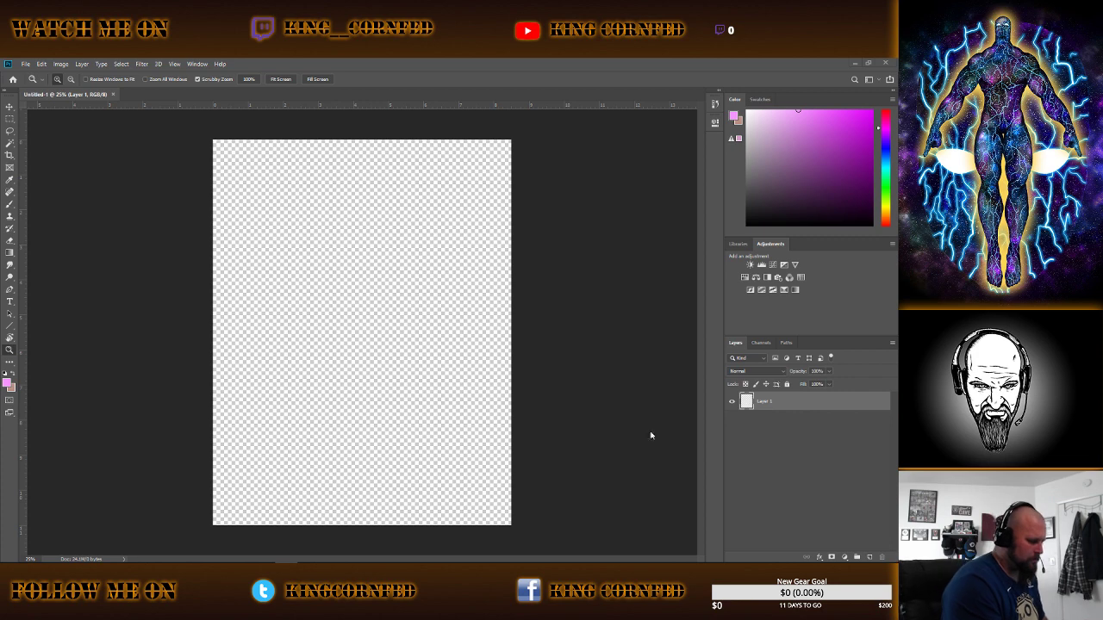
Create a new empty layer and rename it 'sketch'.
{"action": "left_click", "coordinate": [869, 557]}
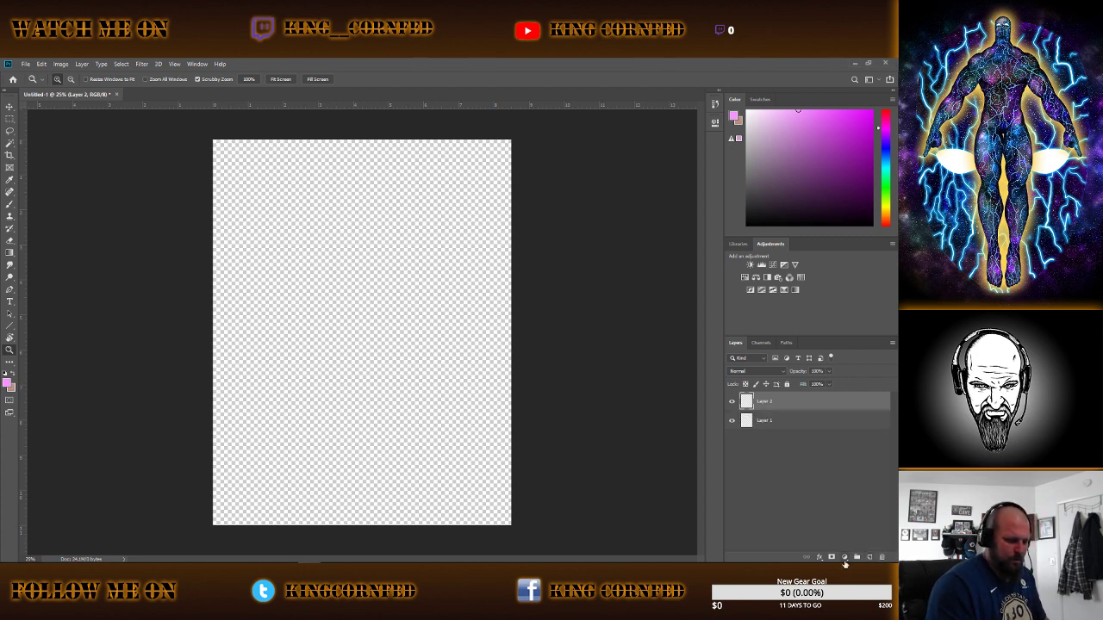
{"action": "double_click", "coordinate": [764, 401]}
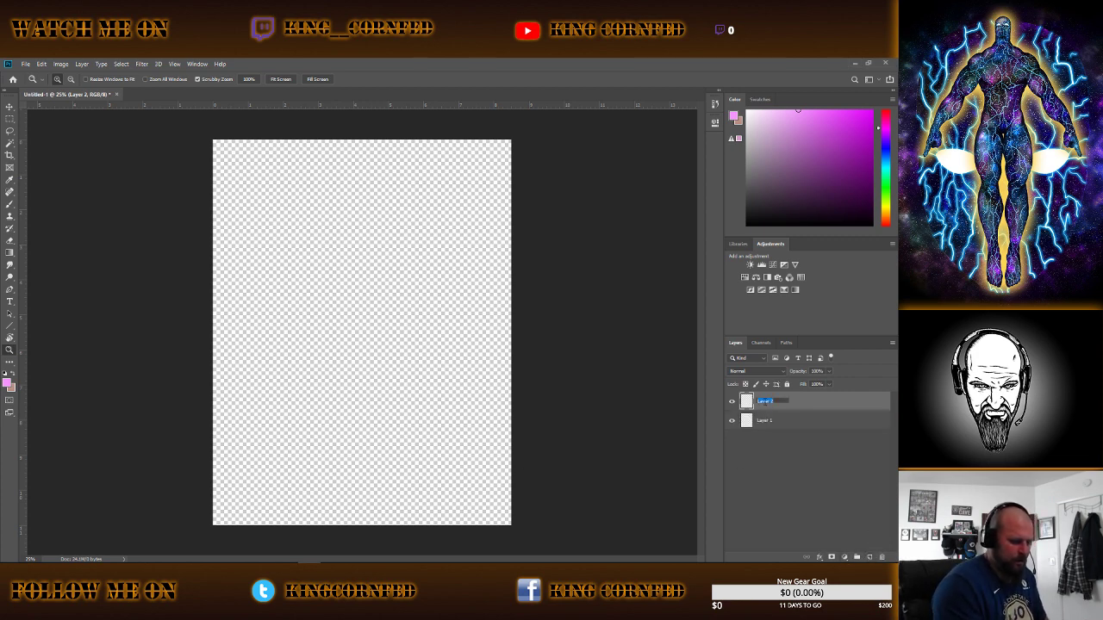
{"action": "key", "text": "BackSpace"}
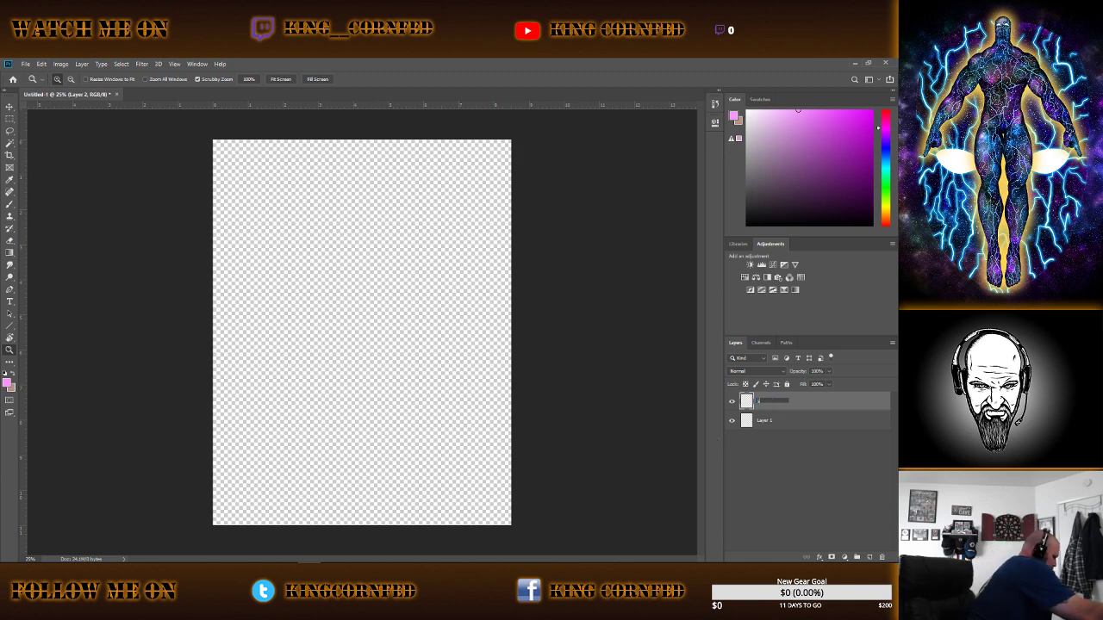
{"action": "type", "text": "Wallsketch"}
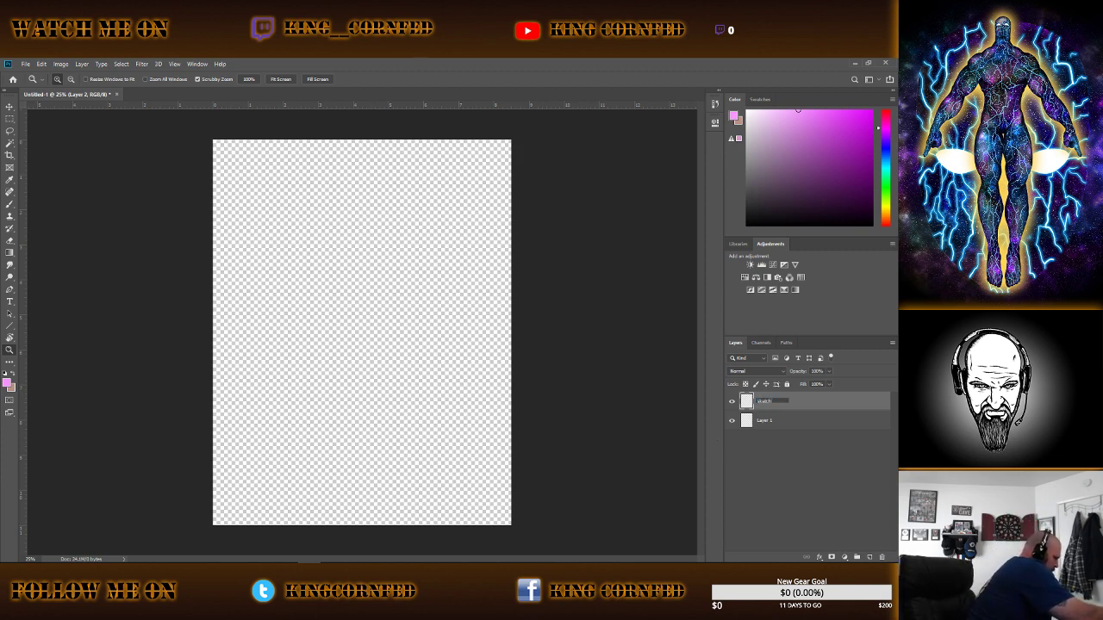
{"action": "key", "text": "Return"}
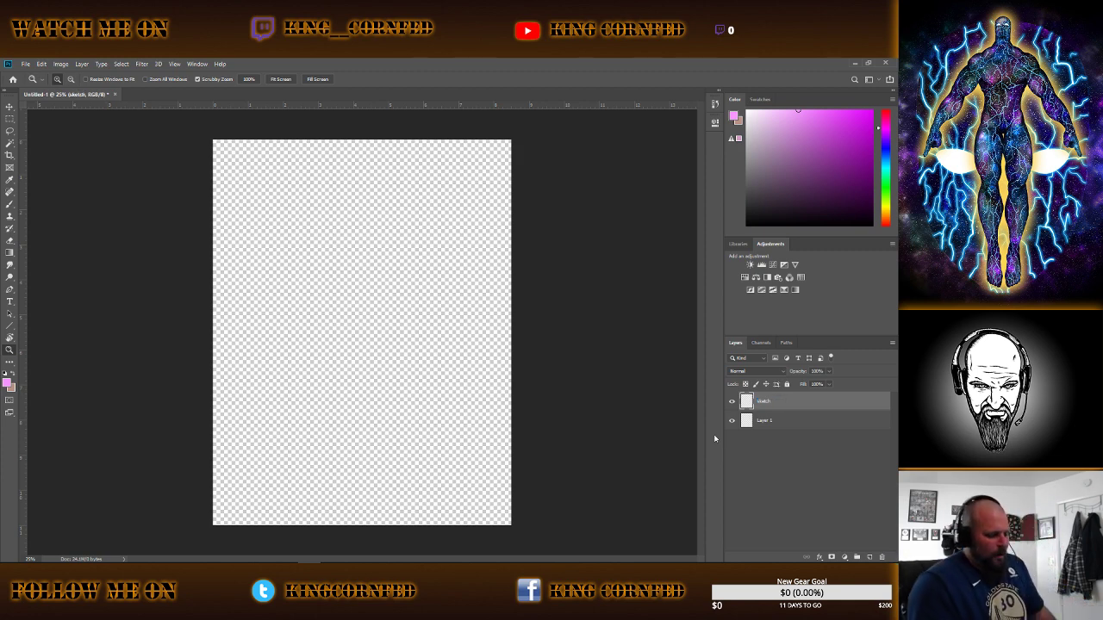
Make Layer 1 the active layer with the gradient/fill tool selected.
{"action": "left_click", "coordinate": [11, 204]}
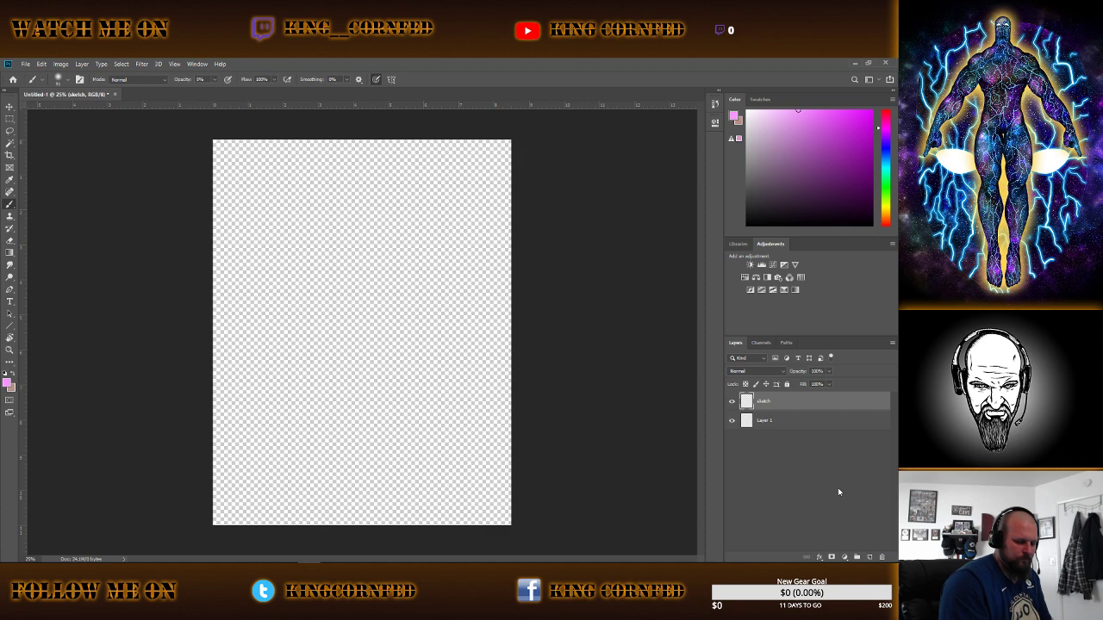
{"action": "left_click", "coordinate": [805, 424]}
{"action": "key", "text": "g"}
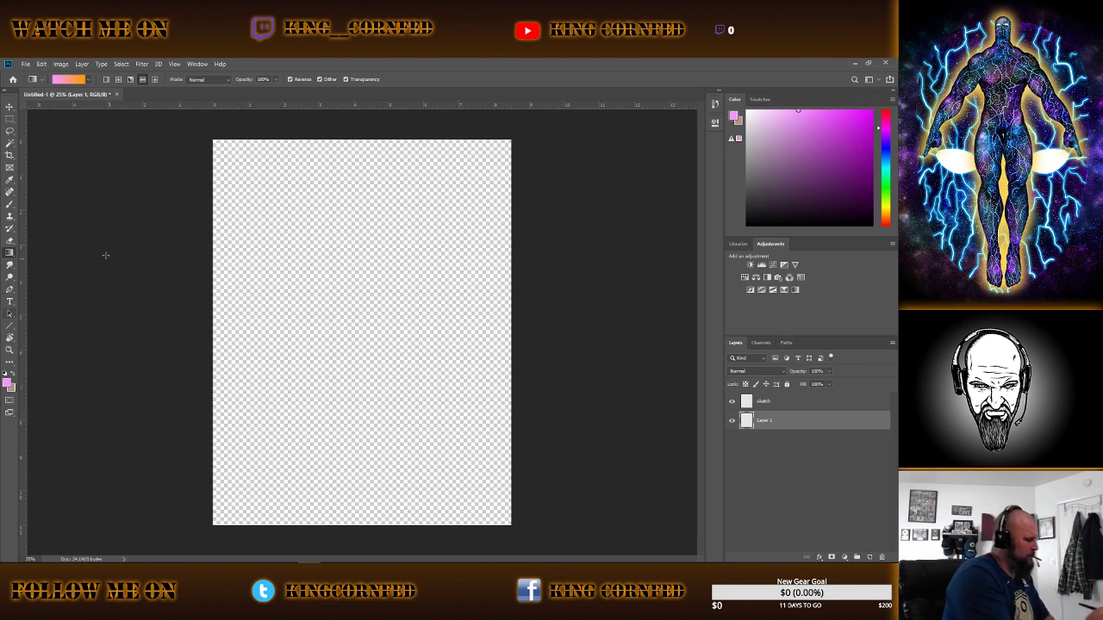
Paint-bucket fill Layer 1 with grey #8d8d8d, then make the sketch layer active.
{"action": "right_click", "coordinate": [9, 253]}
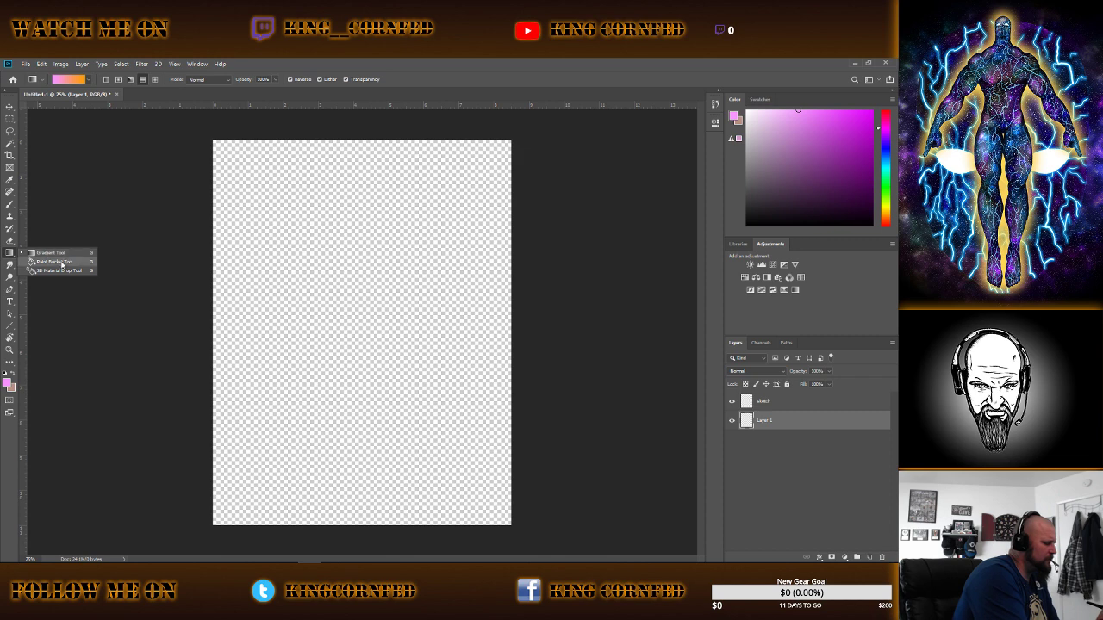
{"action": "left_click", "coordinate": [50, 262]}
{"action": "left_click", "coordinate": [7, 381]}
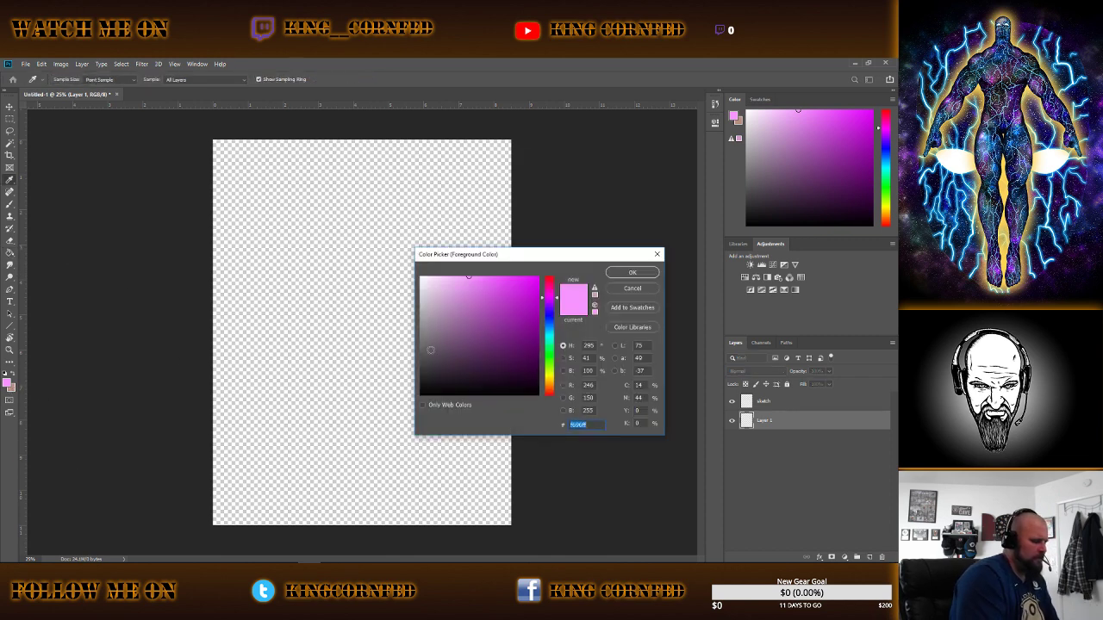
{"action": "left_click", "coordinate": [421, 337]}
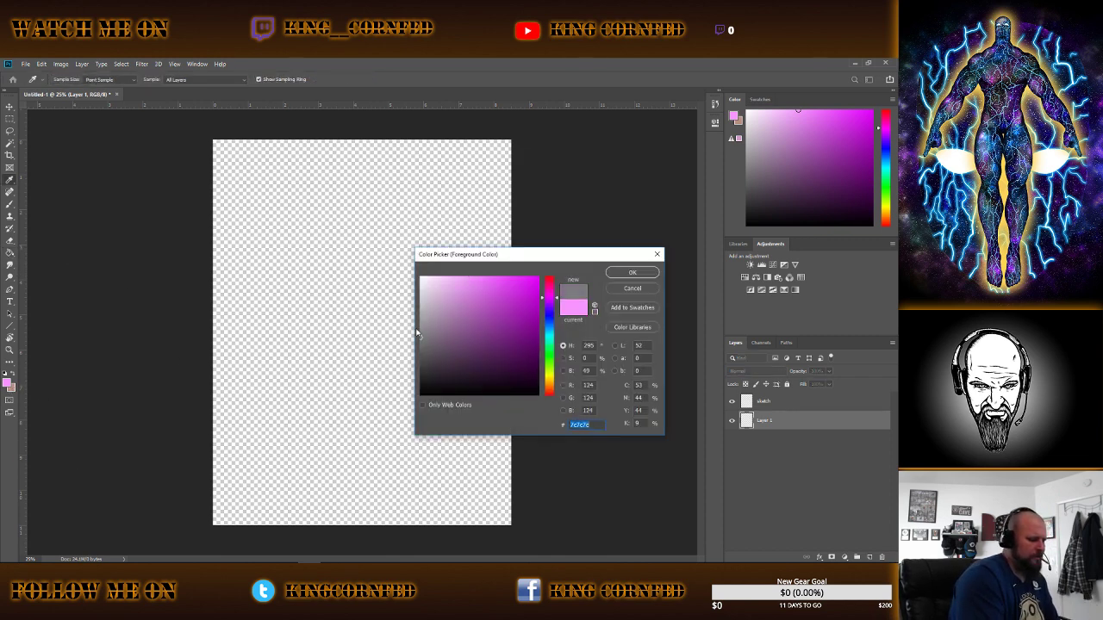
{"action": "left_click", "coordinate": [420, 328]}
{"action": "left_click", "coordinate": [632, 273]}
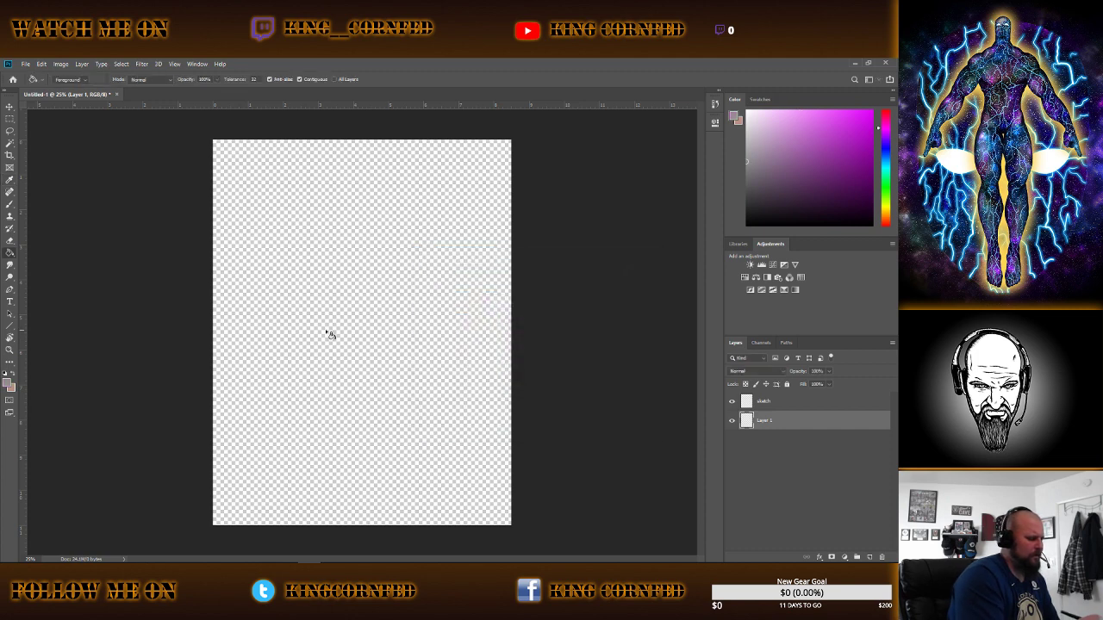
{"action": "left_click", "coordinate": [407, 422]}
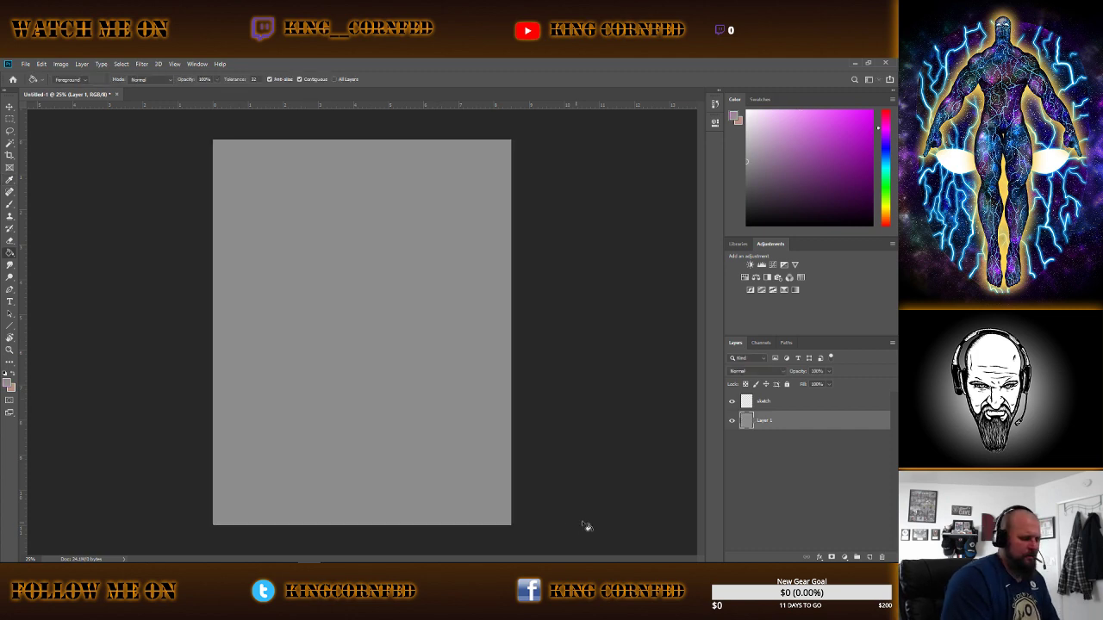
{"action": "left_click", "coordinate": [775, 403]}
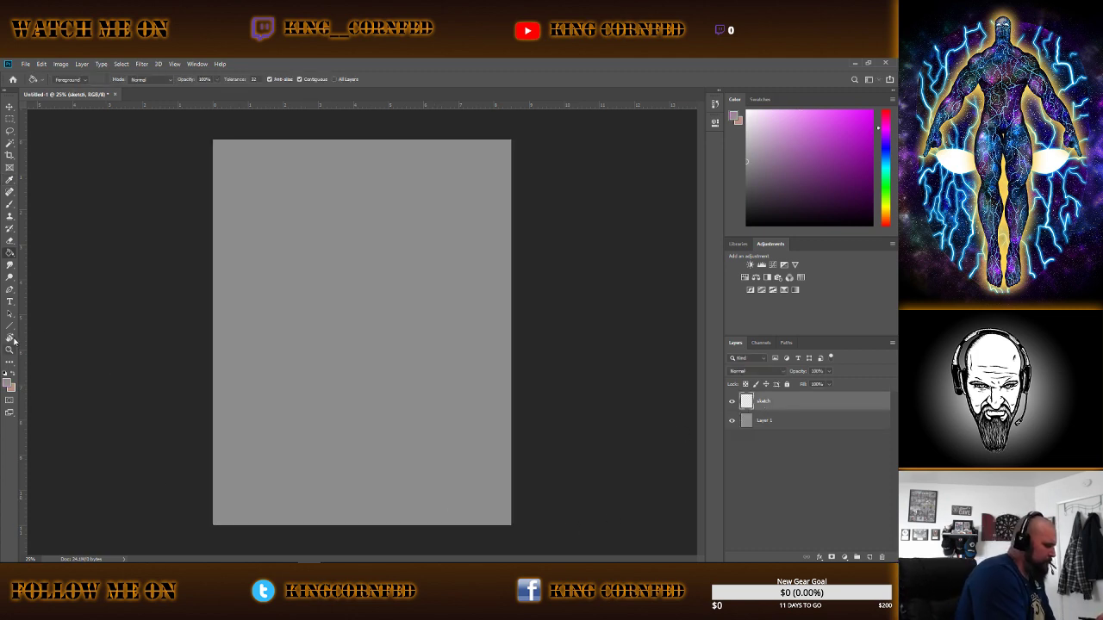
Set the brush to a smaller size, 100% opacity and 100% hardness.
{"action": "left_click", "coordinate": [10, 205]}
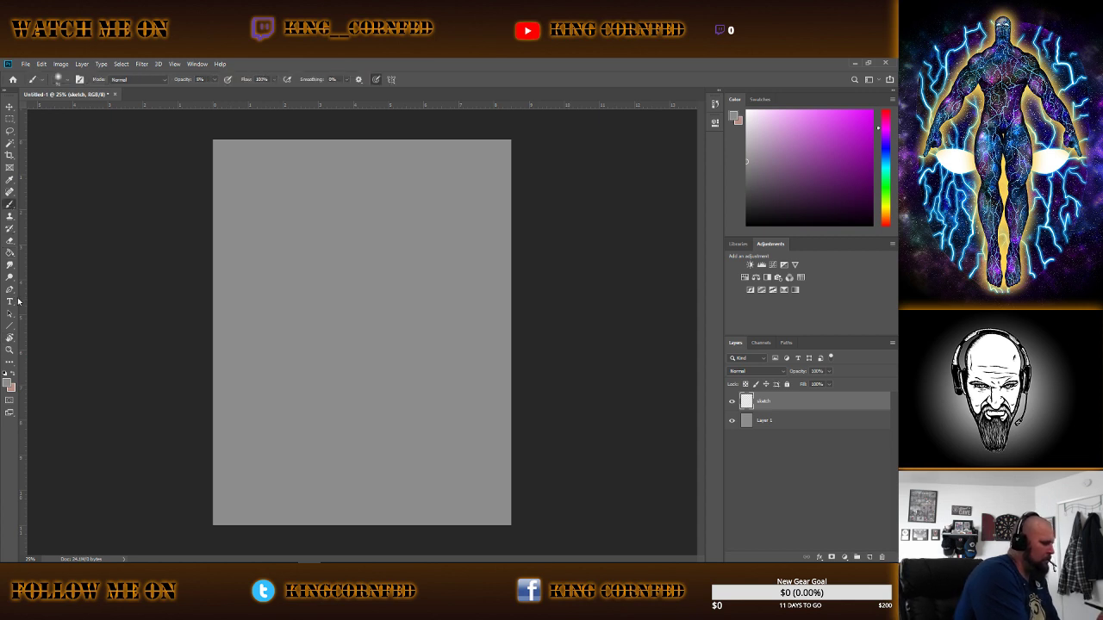
{"action": "left_click", "coordinate": [65, 79]}
{"action": "left_click_drag", "start_coordinate": [72, 113], "coordinate": [57, 115]}
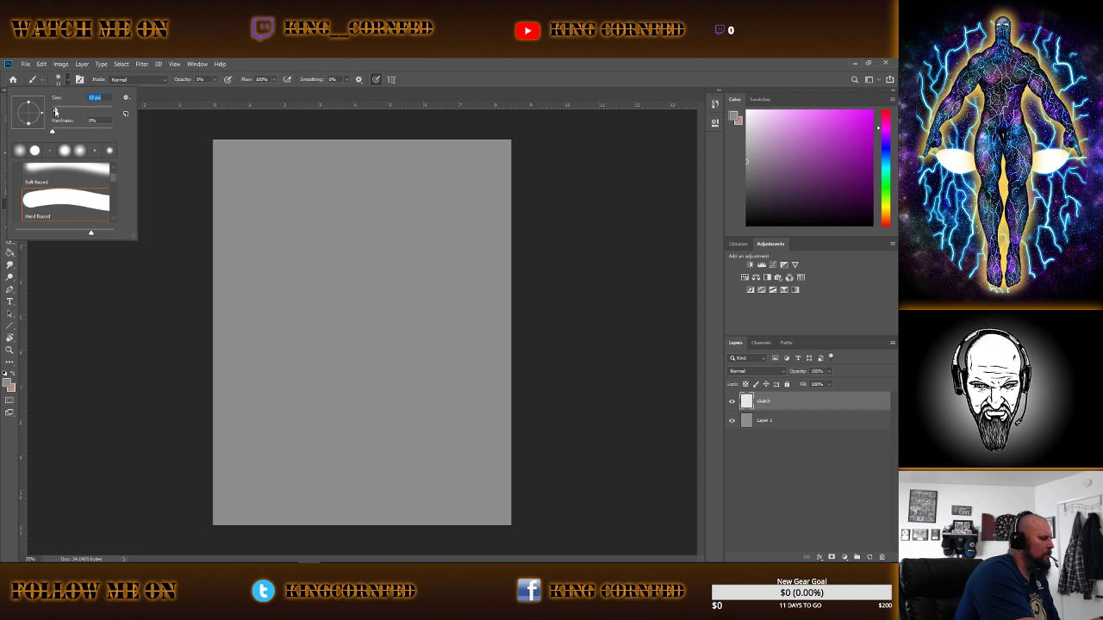
{"action": "left_click", "coordinate": [214, 80]}
{"action": "left_click_drag", "start_coordinate": [215, 93], "coordinate": [259, 92]}
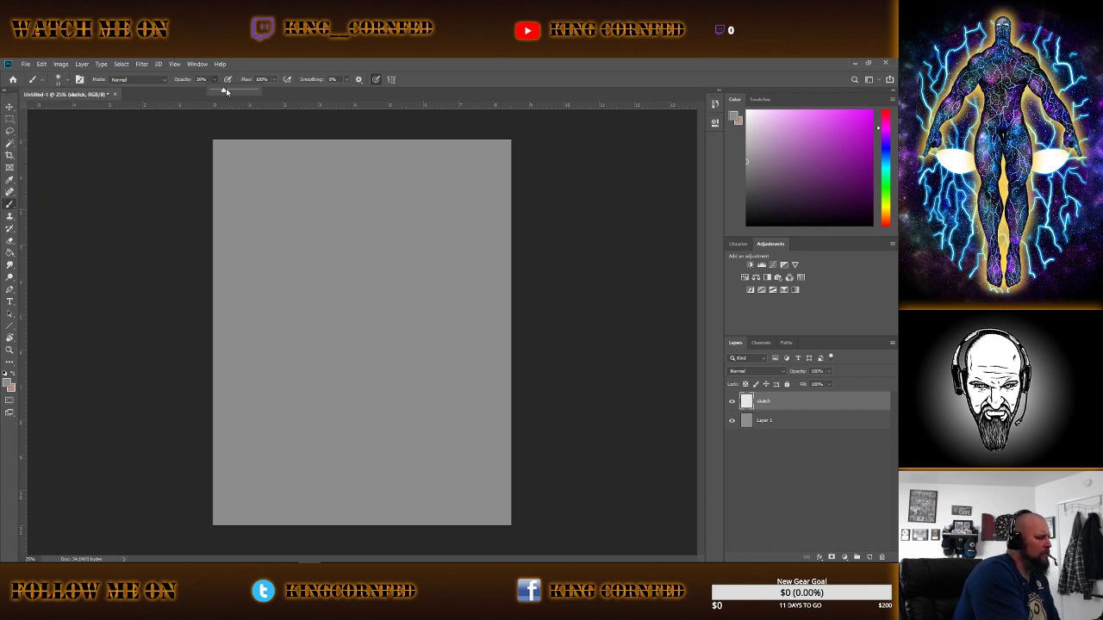
{"action": "right_click", "coordinate": [349, 289]}
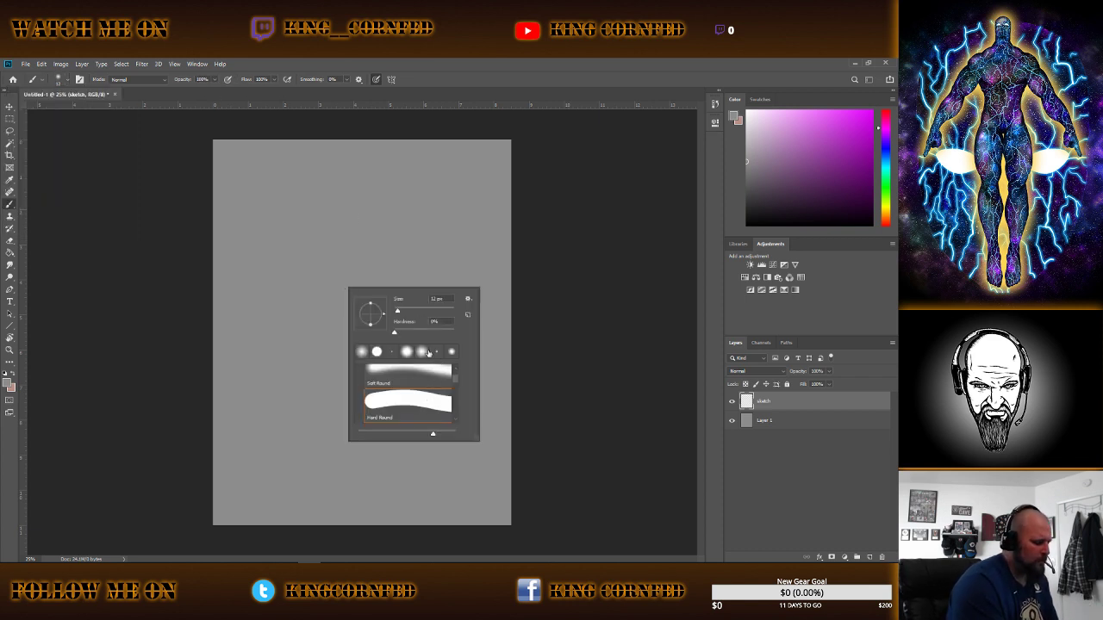
{"action": "left_click_drag", "start_coordinate": [394, 332], "coordinate": [481, 337]}
{"action": "key", "text": "Return"}
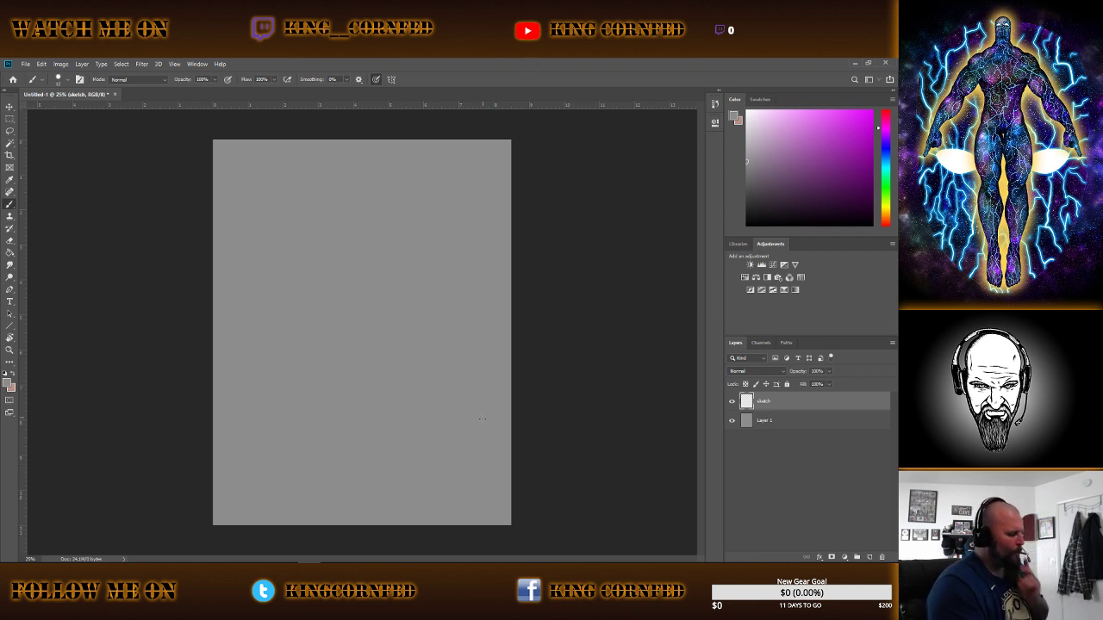
Zoom into the canvas, fit the page on screen, and return to the brush.
{"action": "left_click", "coordinate": [10, 351]}
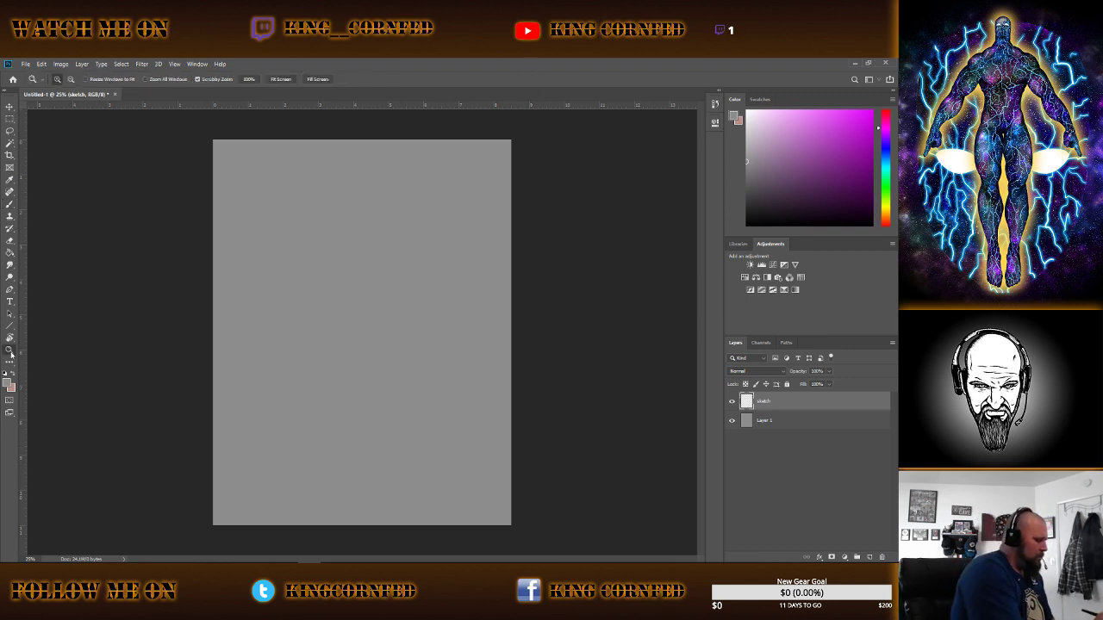
{"action": "left_click", "coordinate": [384, 313]}
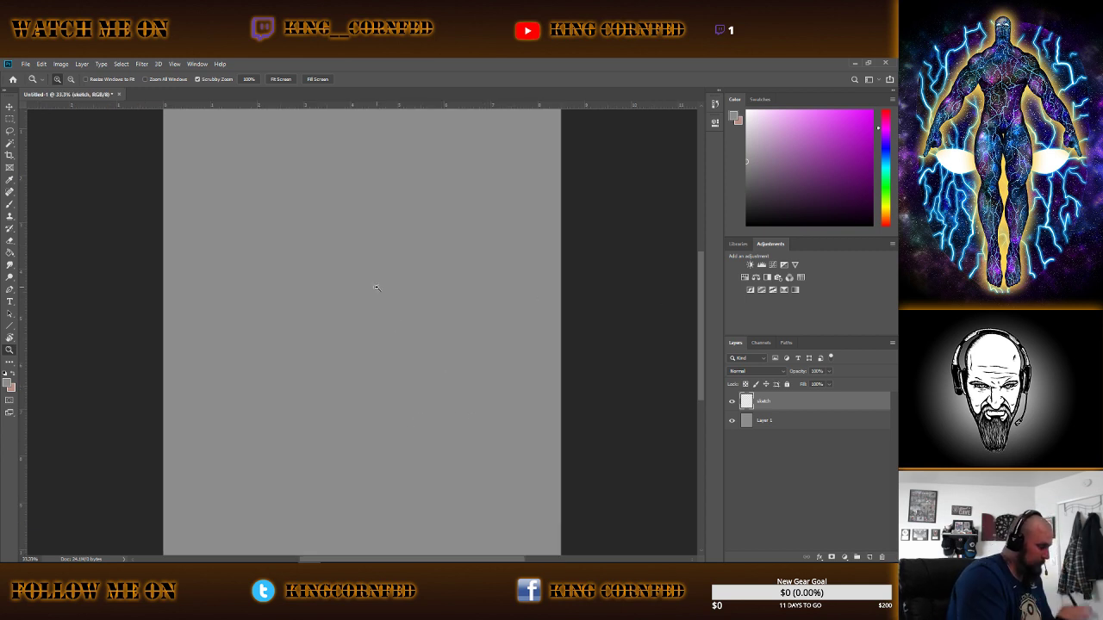
{"action": "right_click", "coordinate": [388, 346]}
{"action": "left_click", "coordinate": [412, 368]}
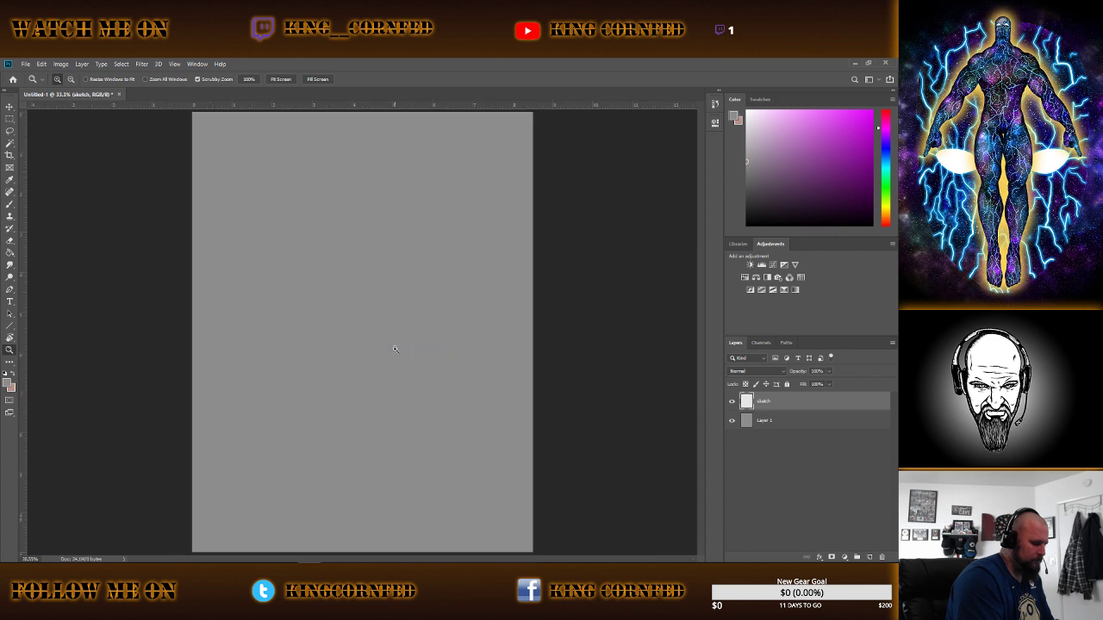
{"action": "left_click", "coordinate": [9, 203]}
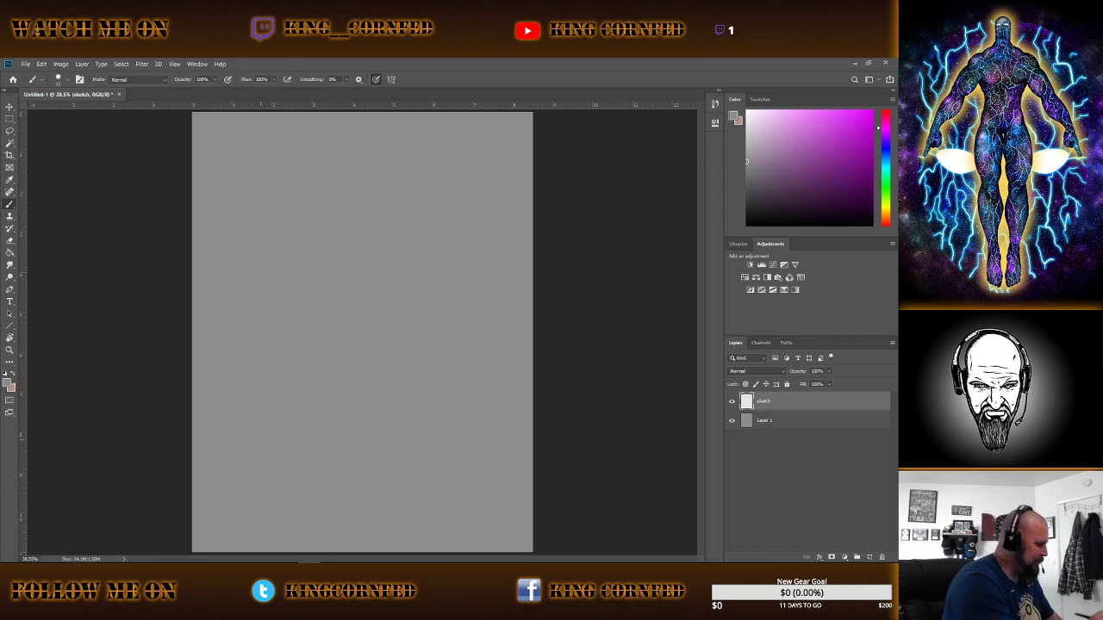
Reset colours to black/white and replace the sketch layer with a fresh one named 'sketch'.
{"action": "key", "text": "d"}
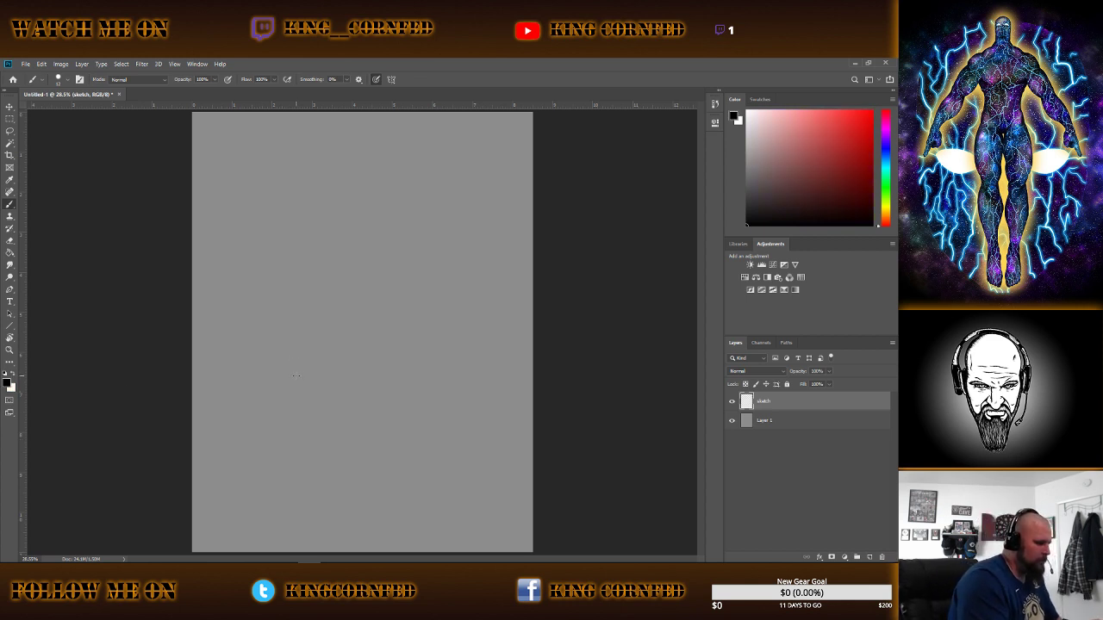
{"action": "left_click_drag", "start_coordinate": [825, 403], "coordinate": [829, 436]}
{"action": "left_click_drag", "start_coordinate": [882, 551], "coordinate": [881, 557]}
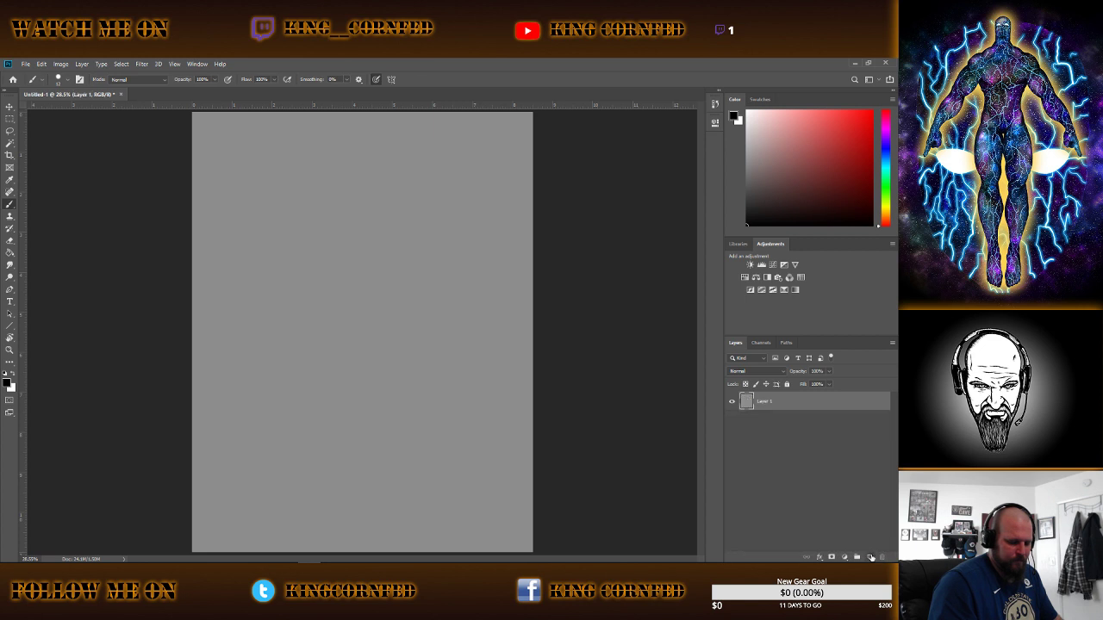
{"action": "left_click", "coordinate": [869, 557]}
{"action": "double_click", "coordinate": [765, 401]}
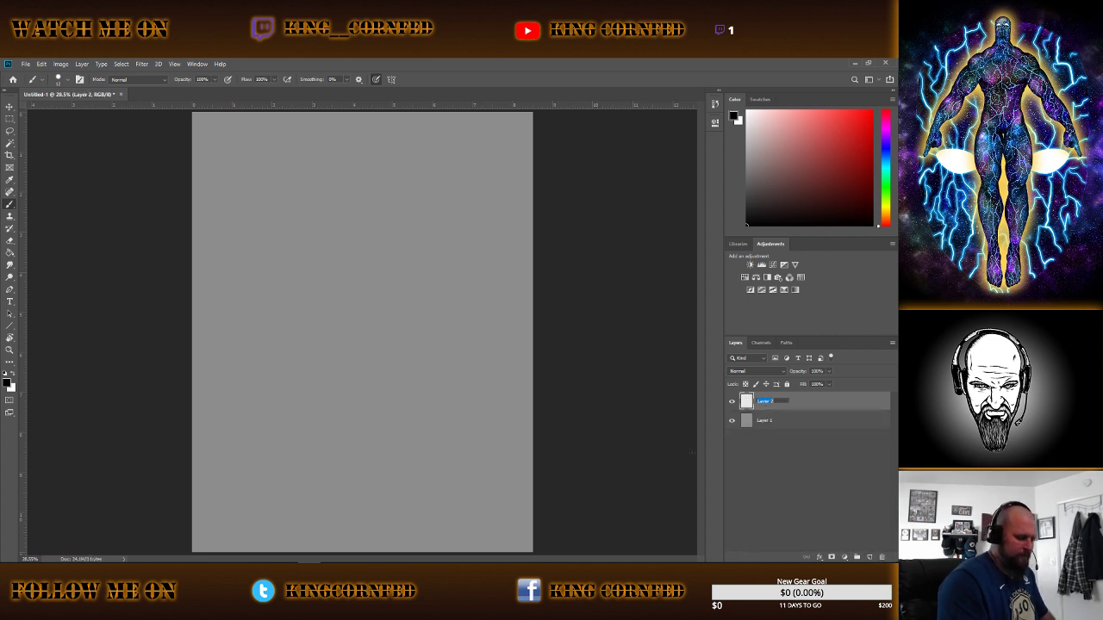
{"action": "type", "text": "l"}
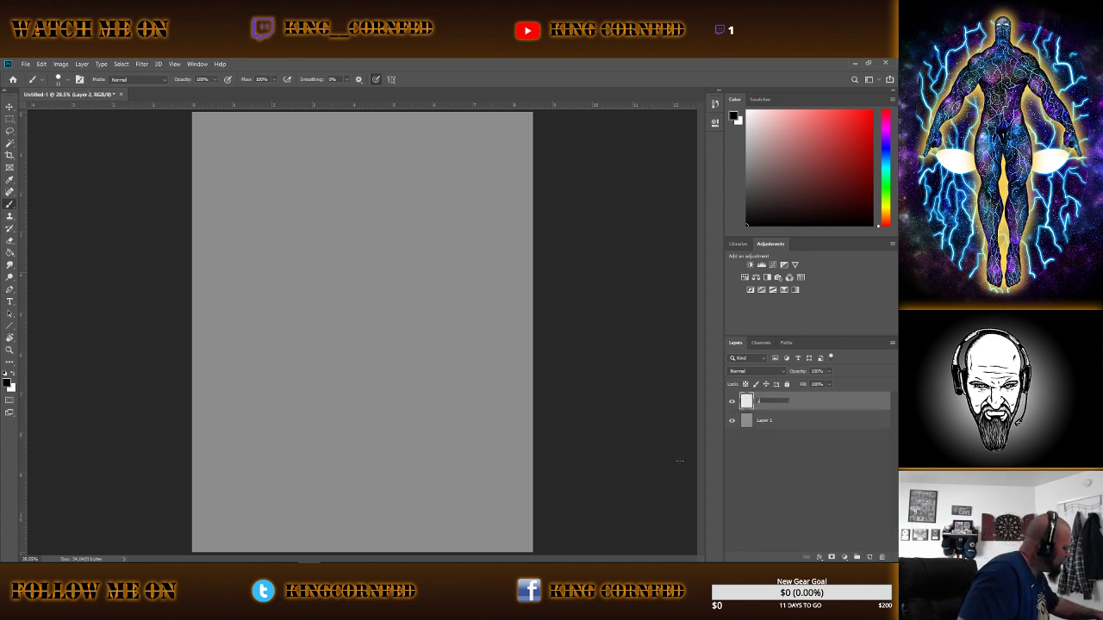
{"action": "type", "text": "h"}
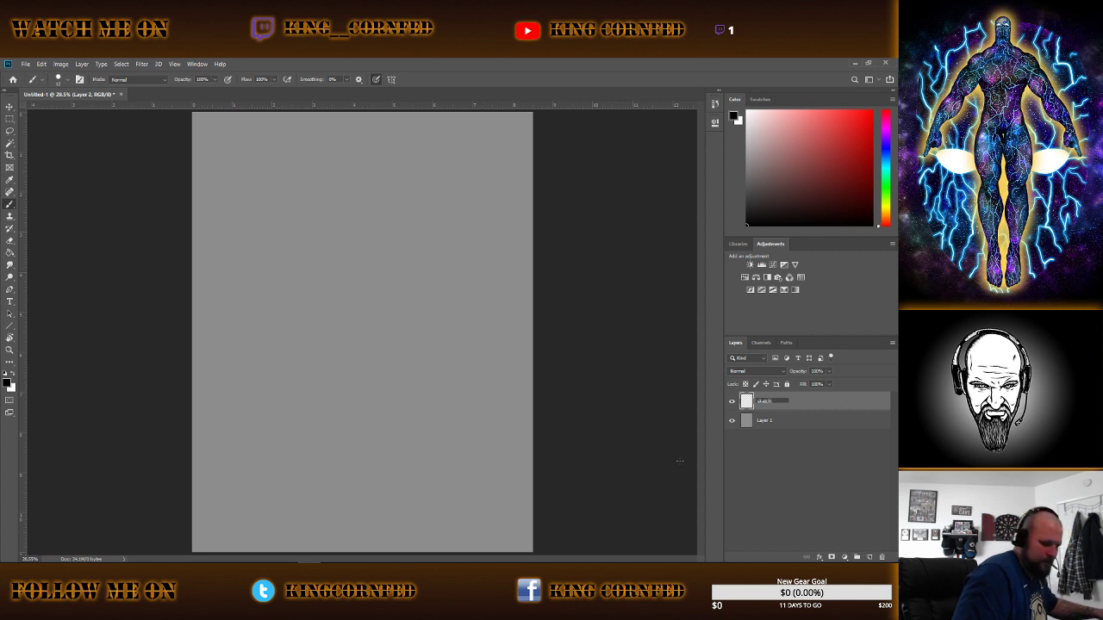
{"action": "key", "text": "Return"}
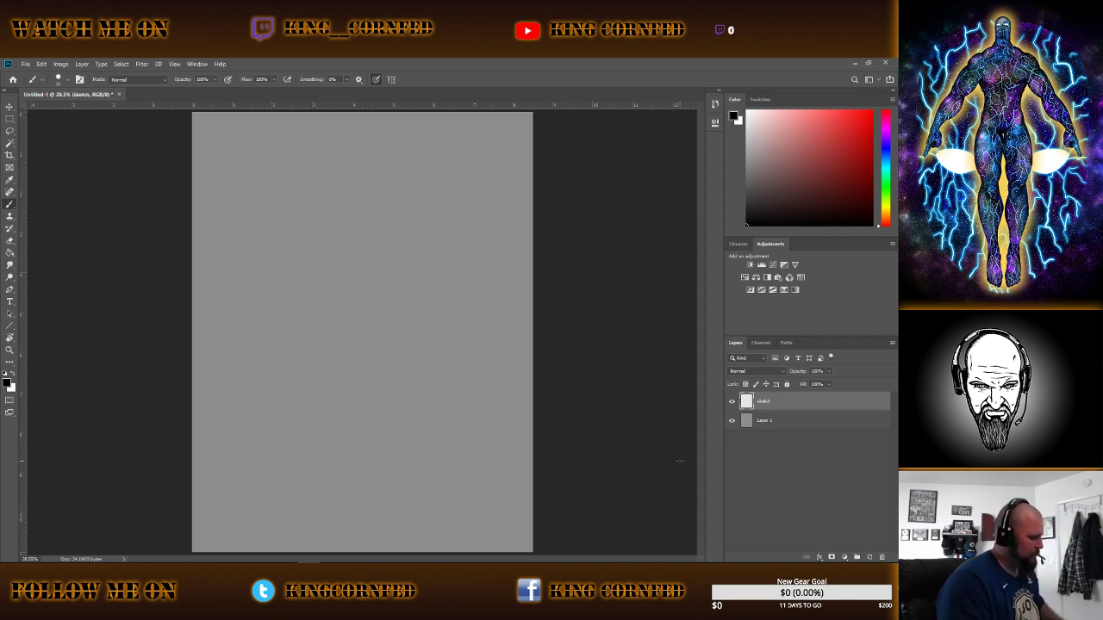
Lower the brush opacity to about 52%.
{"action": "left_click", "coordinate": [213, 79]}
{"action": "left_click_drag", "start_coordinate": [214, 90], "coordinate": [193, 91]}
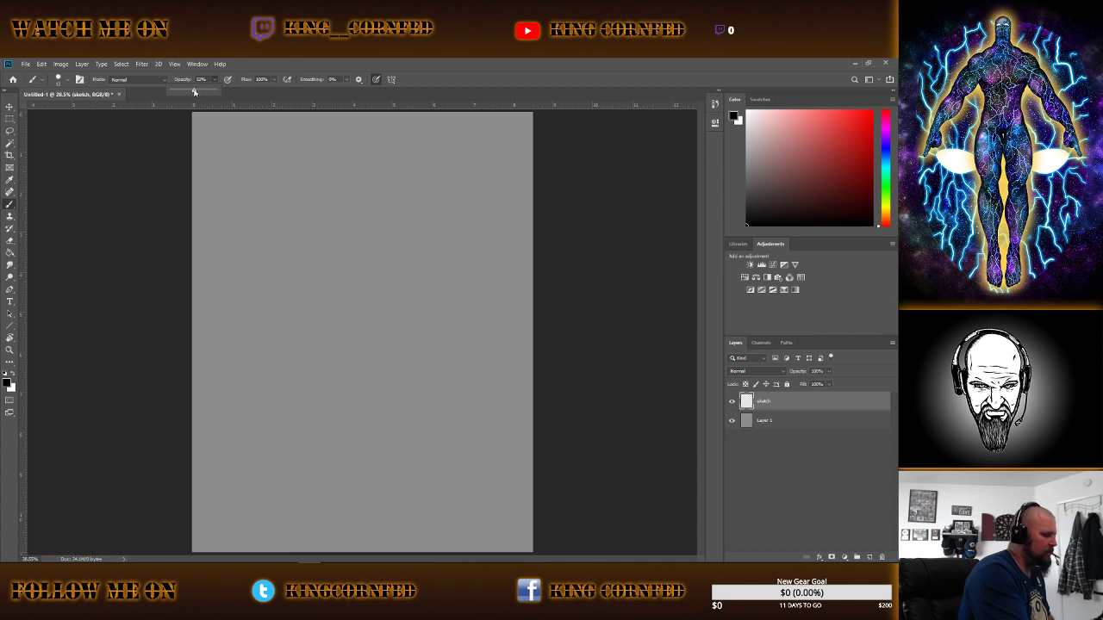
{"action": "left_click", "coordinate": [305, 79]}
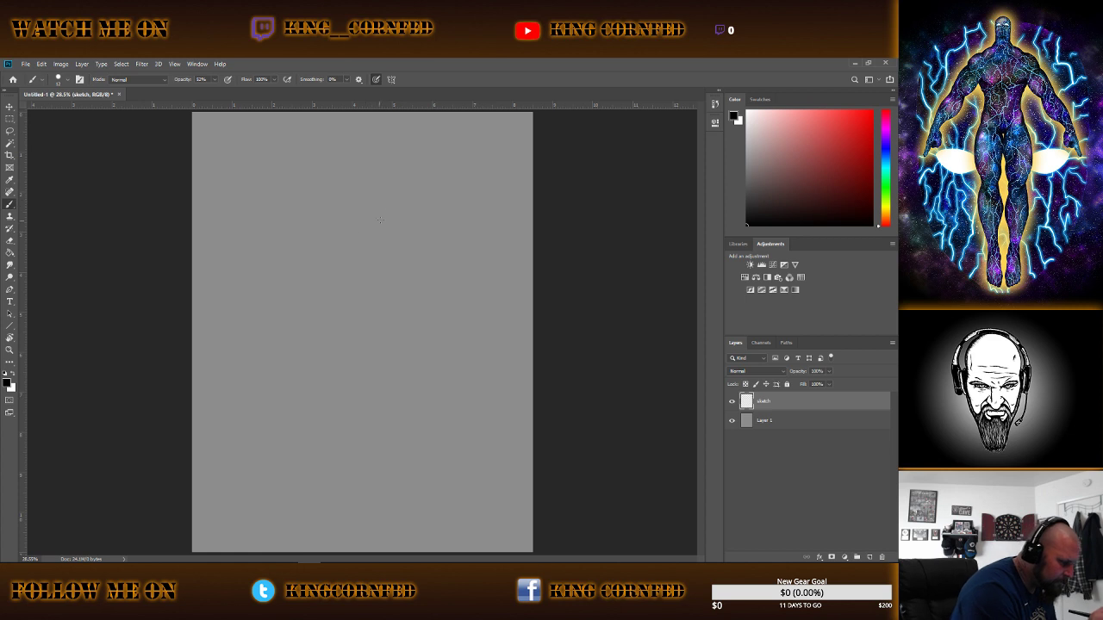
Darken the head's right jawline and upper-right contour, and sketch a right ear.
{"action": "mouse_move", "coordinate": [321, 205]}
{"action": "left_mouse_down"}
{"action": "mouse_move", "coordinate": [360, 186]}
{"action": "mouse_move", "coordinate": [312, 211]}
{"action": "left_mouse_up"}
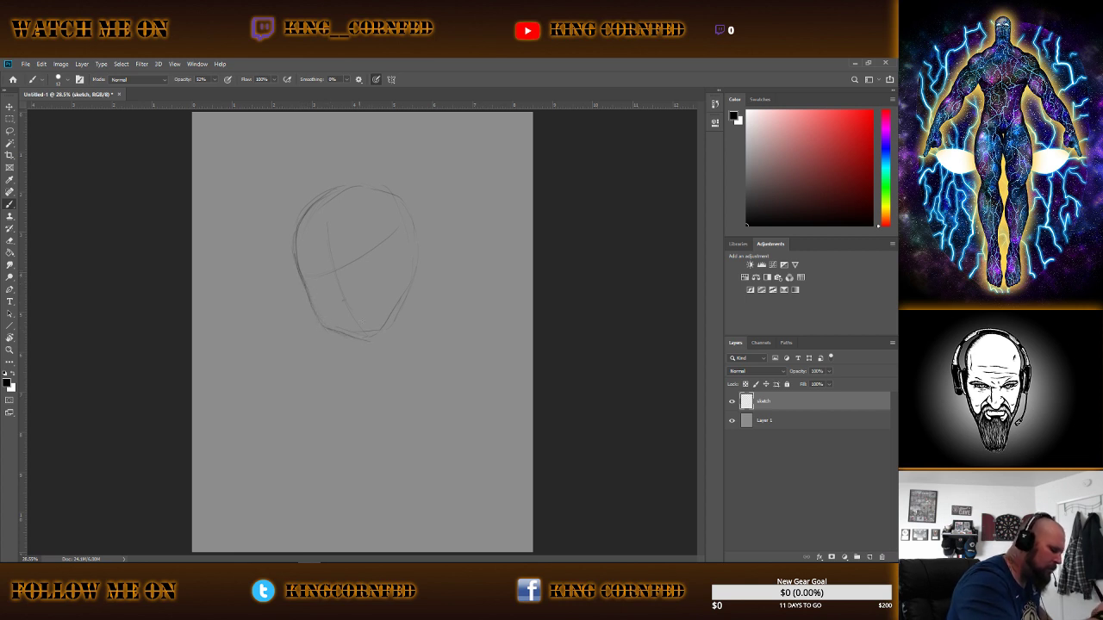
{"action": "left_click_drag", "start_coordinate": [384, 329], "coordinate": [392, 302]}
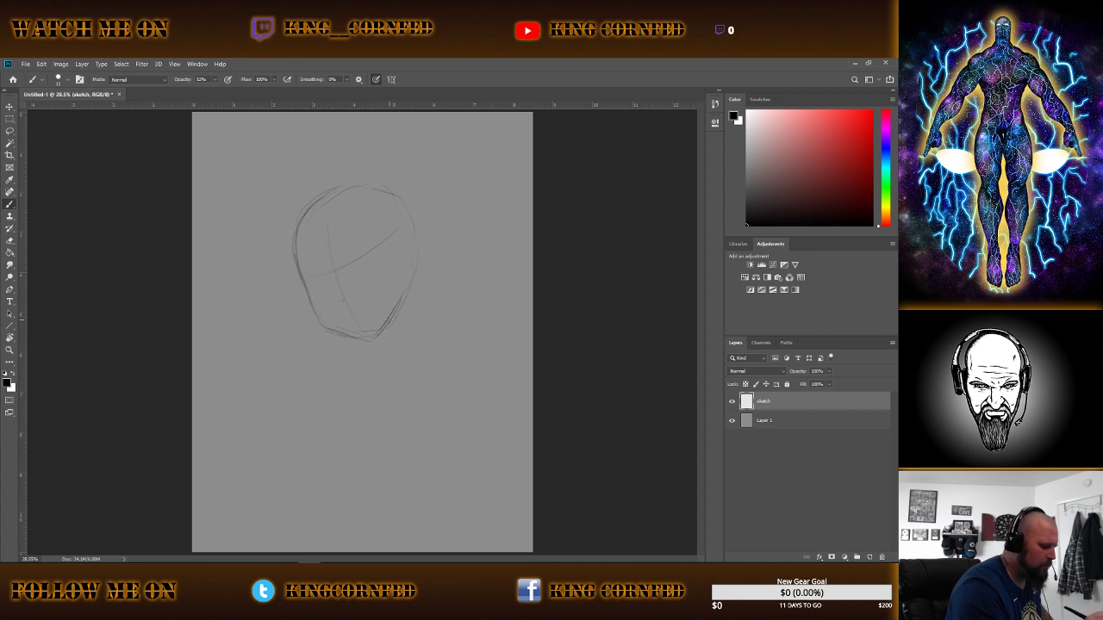
{"action": "left_click_drag", "start_coordinate": [384, 329], "coordinate": [406, 302]}
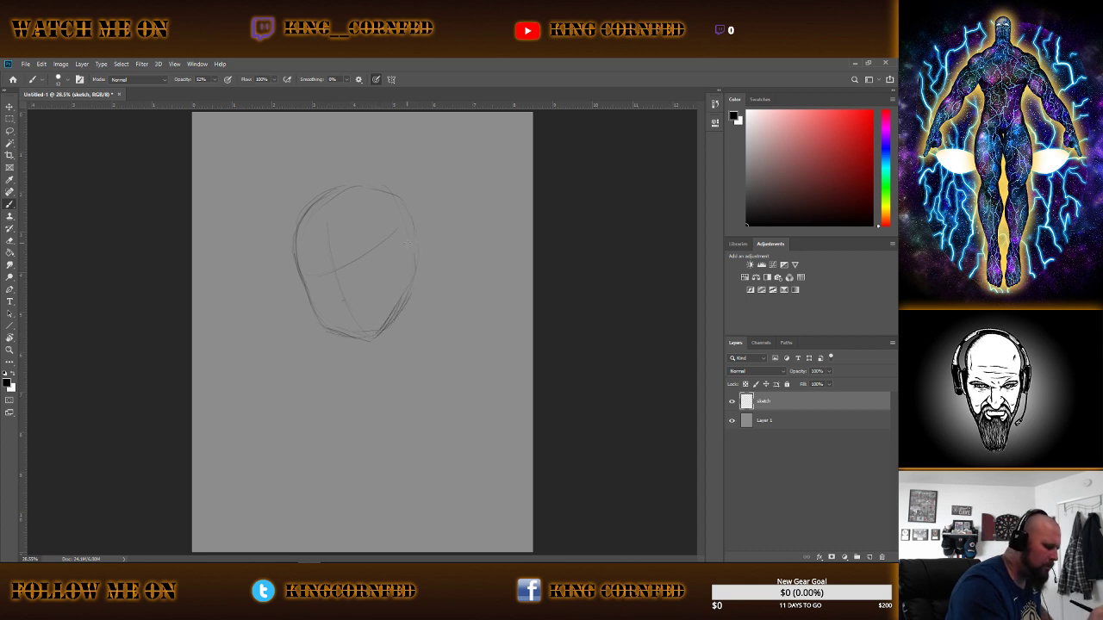
{"action": "left_click_drag", "start_coordinate": [413, 220], "coordinate": [384, 189]}
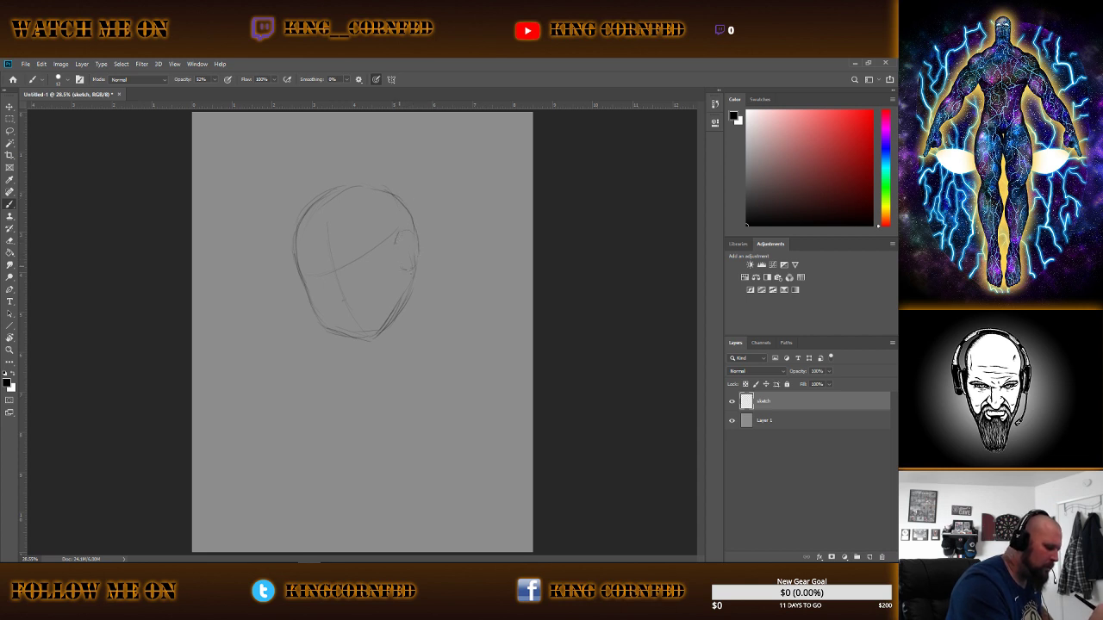
{"action": "left_click_drag", "start_coordinate": [398, 230], "coordinate": [407, 268]}
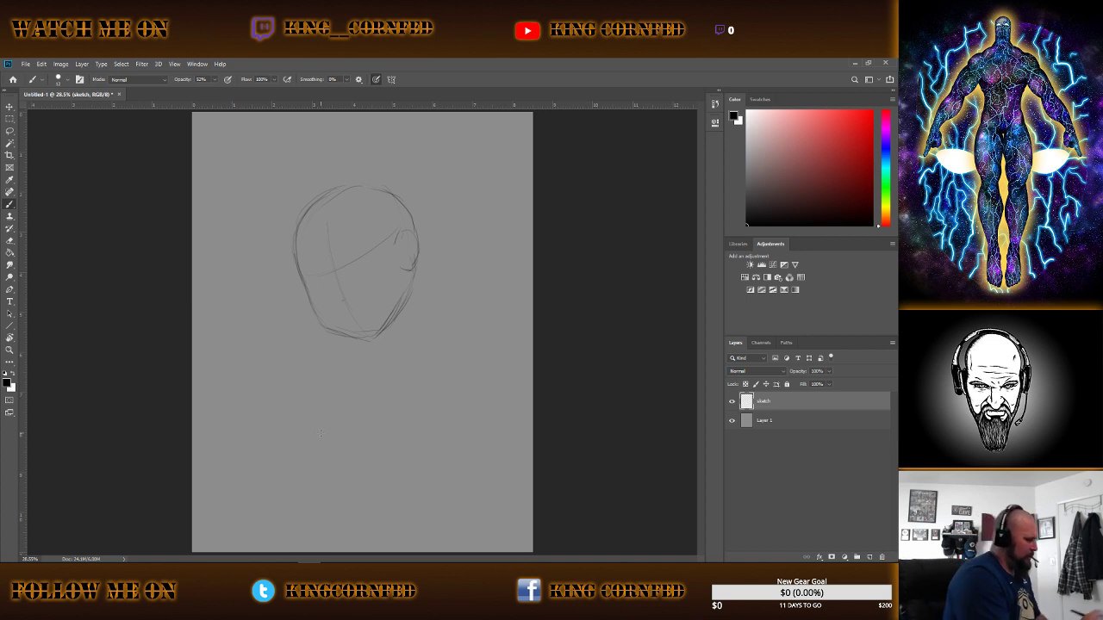
Switch to the Eraser and review its tip size and hardness options.
{"action": "key", "text": "e"}
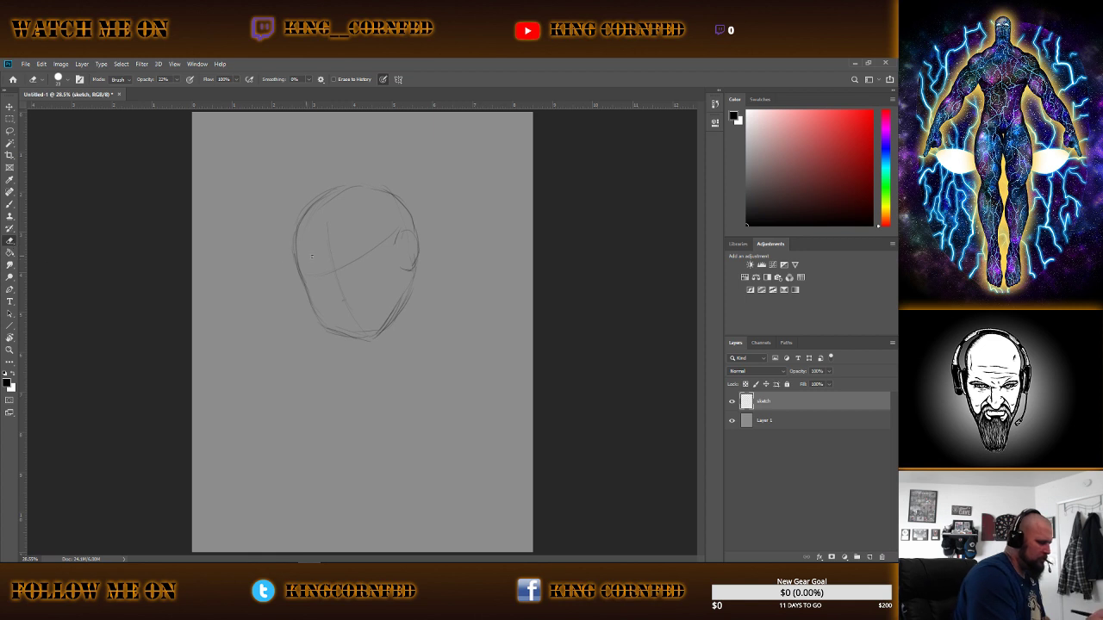
{"action": "right_click", "coordinate": [312, 255]}
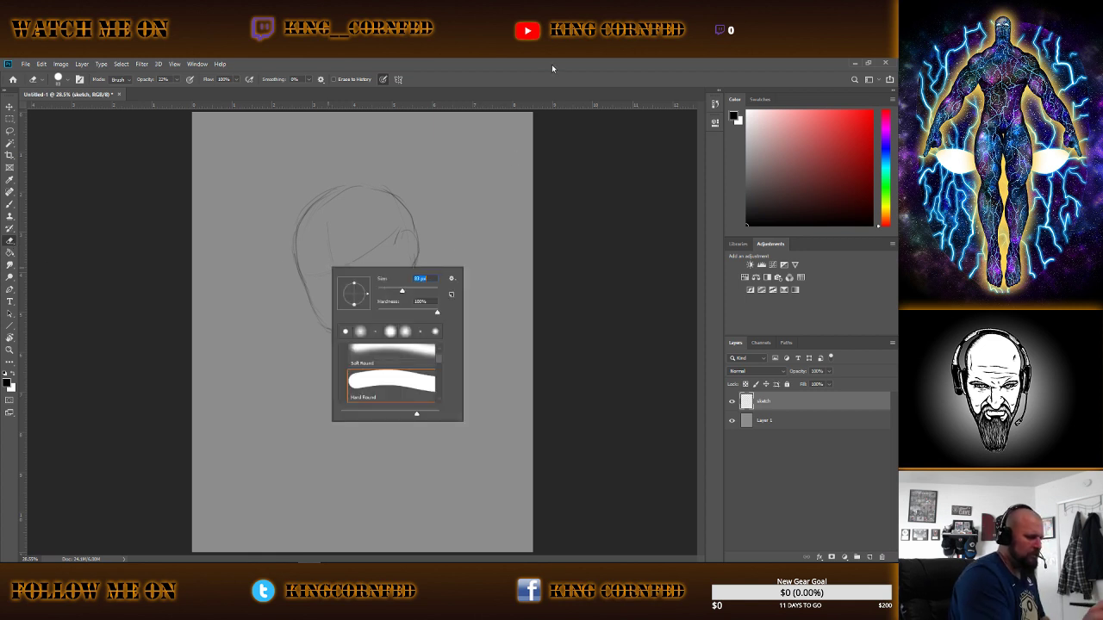
{"action": "key", "text": "Return"}
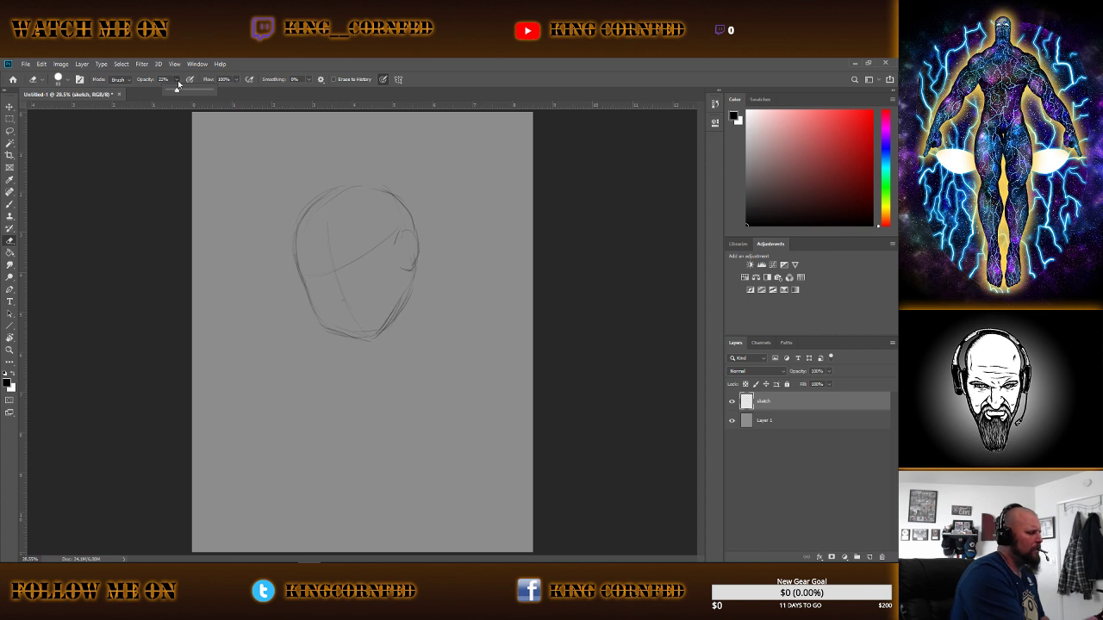
Set eraser opacity to 100% and erase every head sketch stroke.
{"action": "left_click_drag", "start_coordinate": [176, 90], "coordinate": [216, 90]}
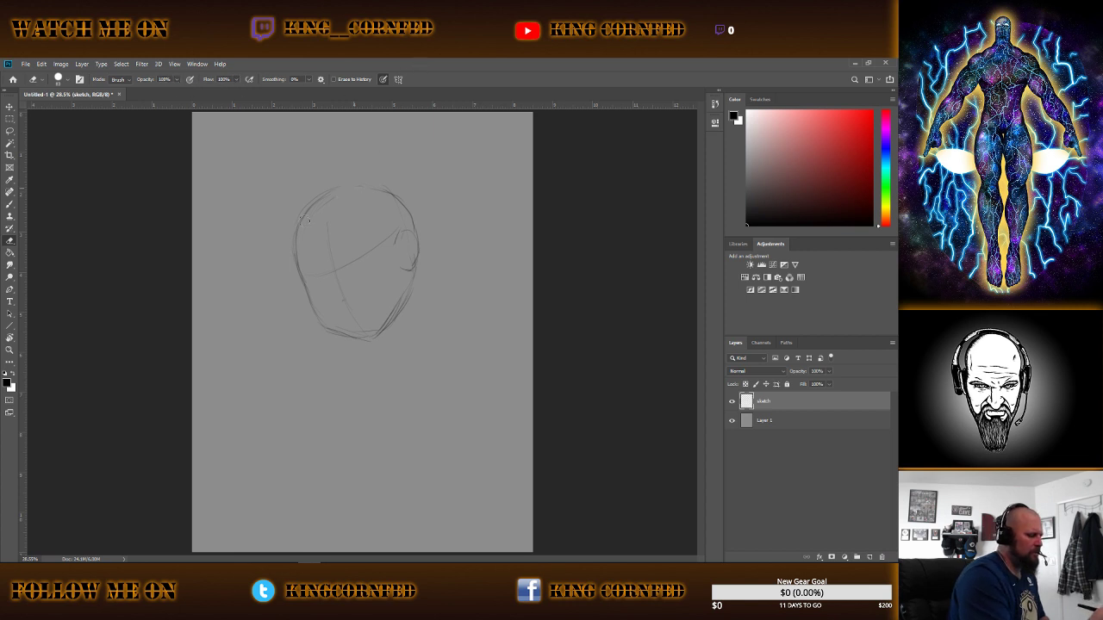
{"action": "left_click_drag", "start_coordinate": [307, 220], "coordinate": [300, 280]}
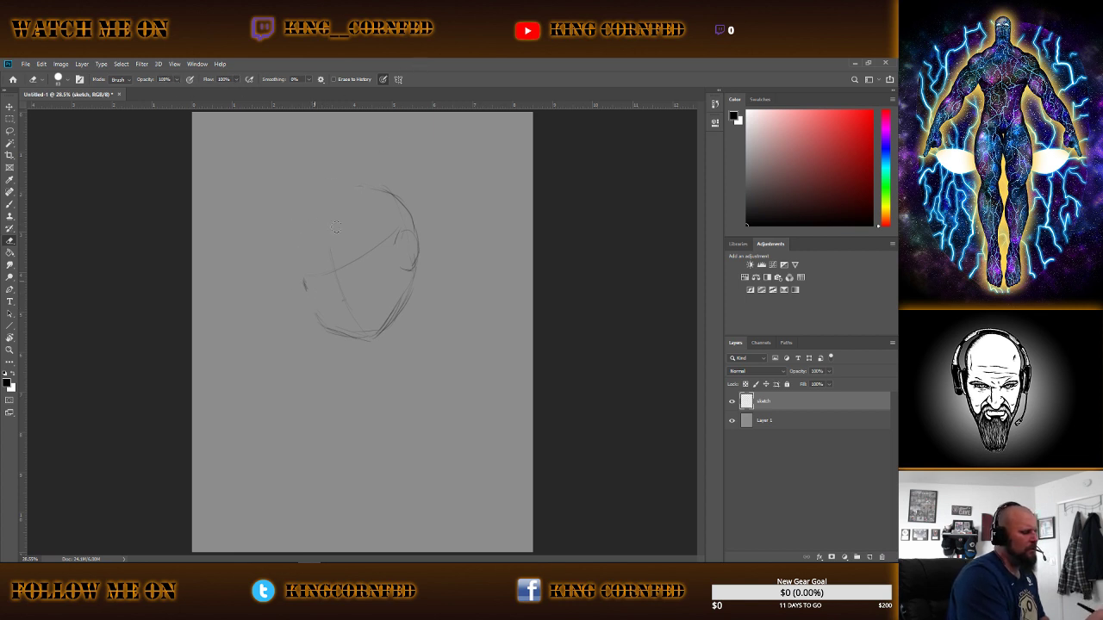
{"action": "left_click_drag", "start_coordinate": [411, 233], "coordinate": [379, 336]}
{"action": "mouse_move", "coordinate": [410, 232]}
{"action": "left_mouse_down"}
{"action": "mouse_move", "coordinate": [432, 238]}
{"action": "mouse_move", "coordinate": [353, 260]}
{"action": "mouse_move", "coordinate": [344, 312]}
{"action": "mouse_move", "coordinate": [370, 336]}
{"action": "mouse_move", "coordinate": [346, 332]}
{"action": "mouse_move", "coordinate": [371, 336]}
{"action": "left_mouse_up"}
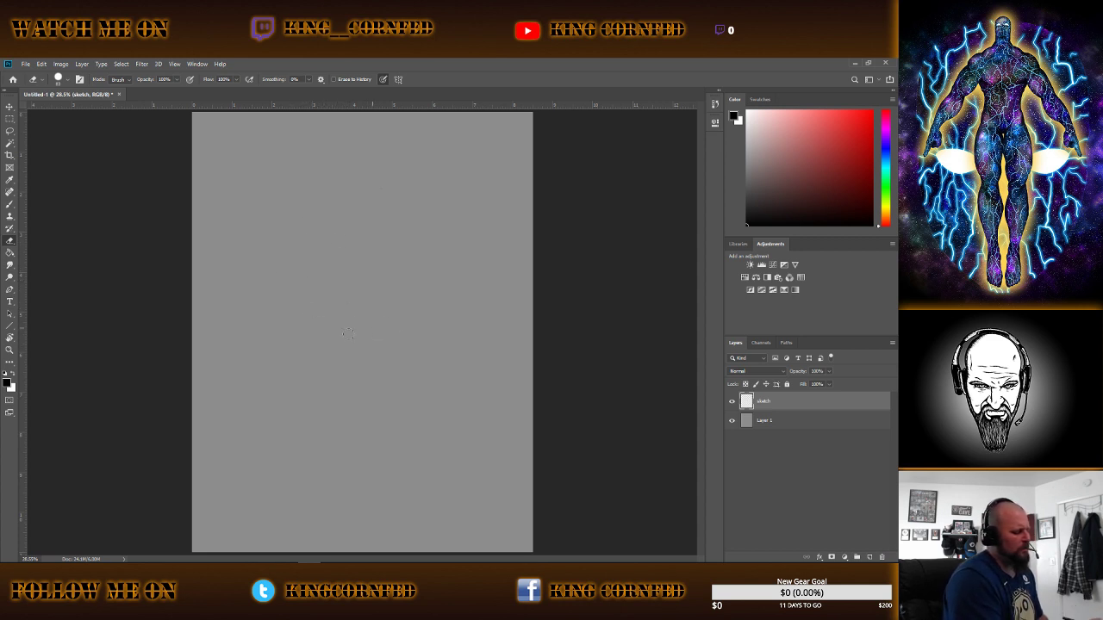
{"action": "left_click", "coordinate": [9, 191]}
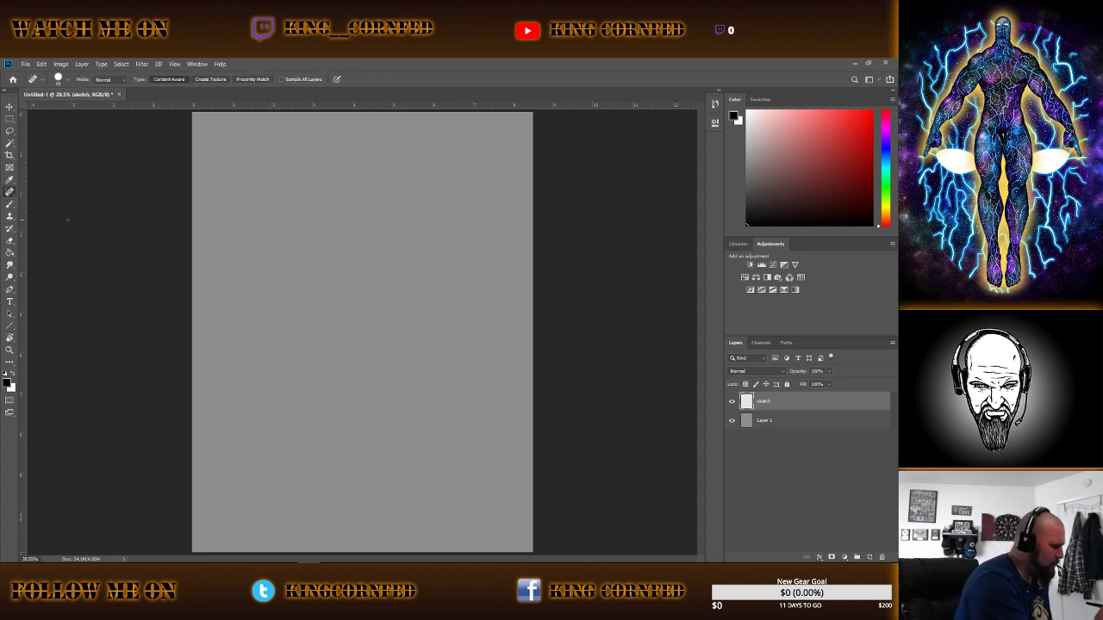
Sketch a new head, jaw, round body, arm, shoulder and leg strokes, plus a head guide line.
{"action": "left_click", "coordinate": [10, 205]}
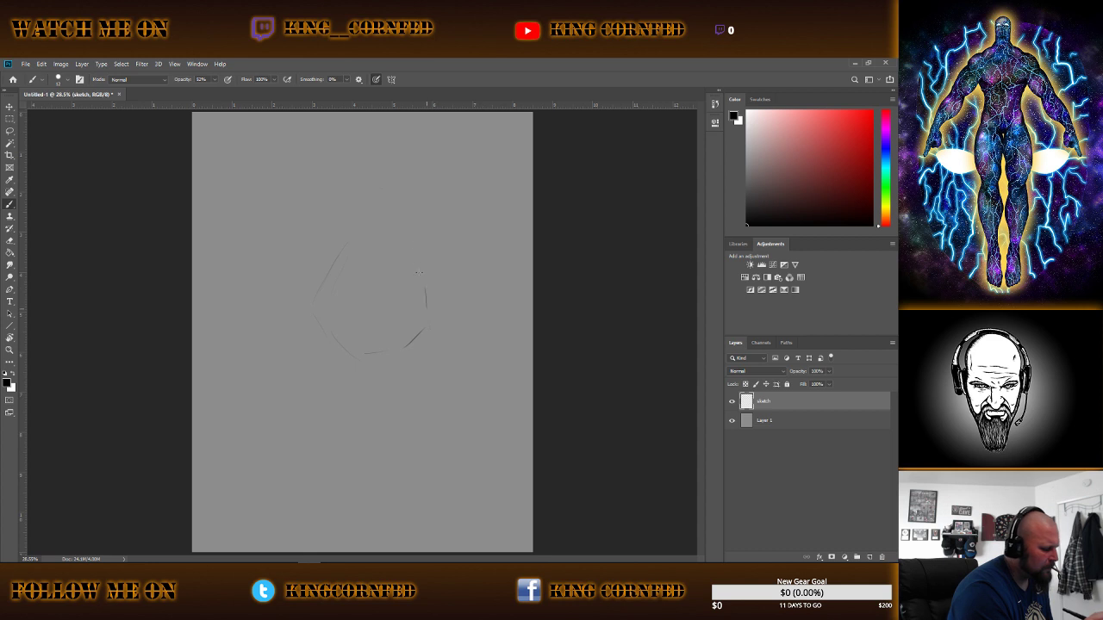
{"action": "left_click_drag", "start_coordinate": [425, 288], "coordinate": [410, 252]}
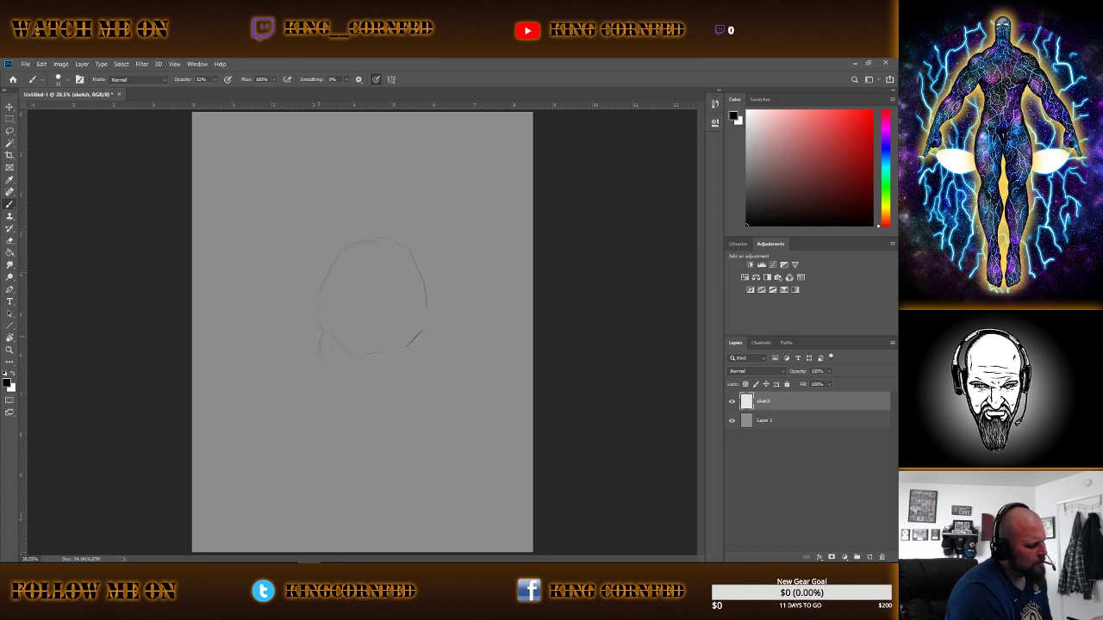
{"action": "mouse_move", "coordinate": [319, 349]}
{"action": "left_mouse_down"}
{"action": "mouse_move", "coordinate": [317, 340]}
{"action": "mouse_move", "coordinate": [320, 374]}
{"action": "left_mouse_up"}
{"action": "left_click_drag", "start_coordinate": [394, 351], "coordinate": [422, 379]}
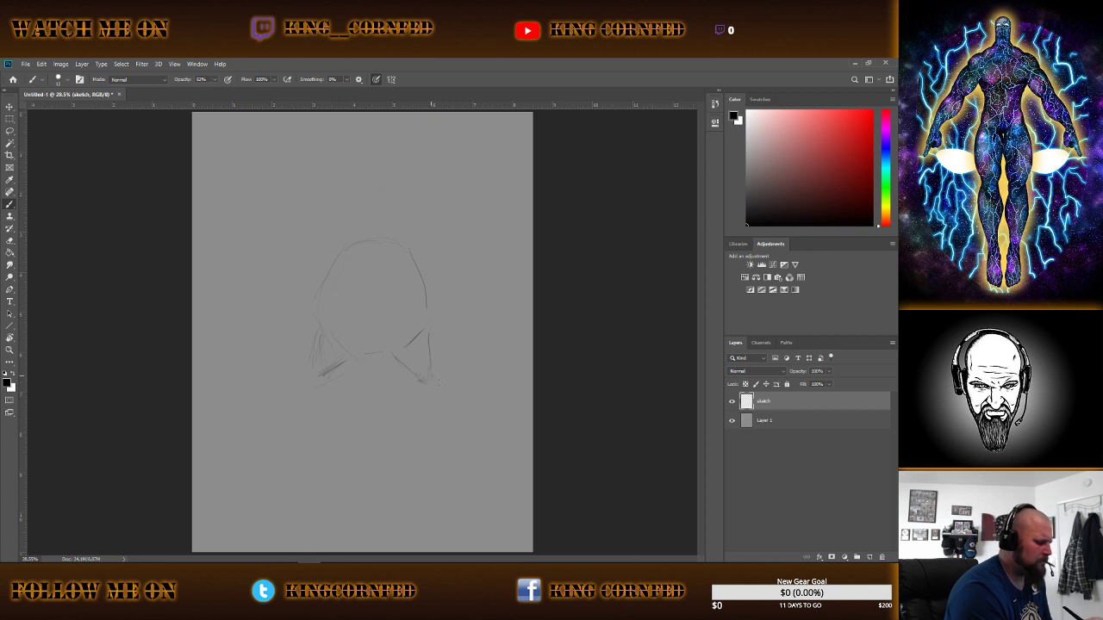
{"action": "left_click_drag", "start_coordinate": [314, 386], "coordinate": [301, 393]}
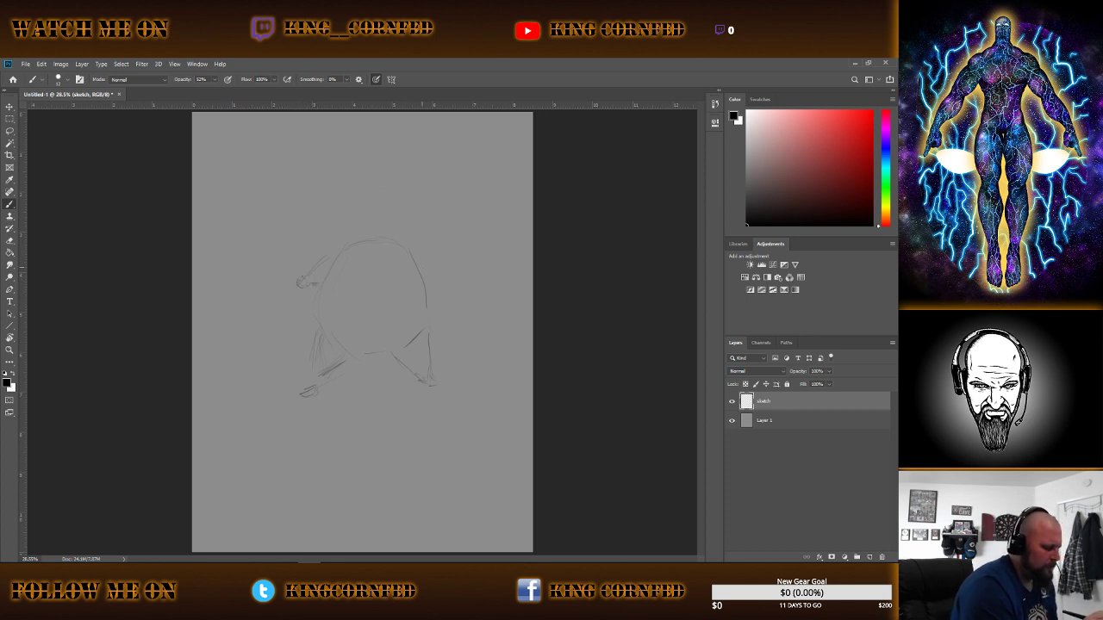
{"action": "left_click_drag", "start_coordinate": [414, 250], "coordinate": [434, 268]}
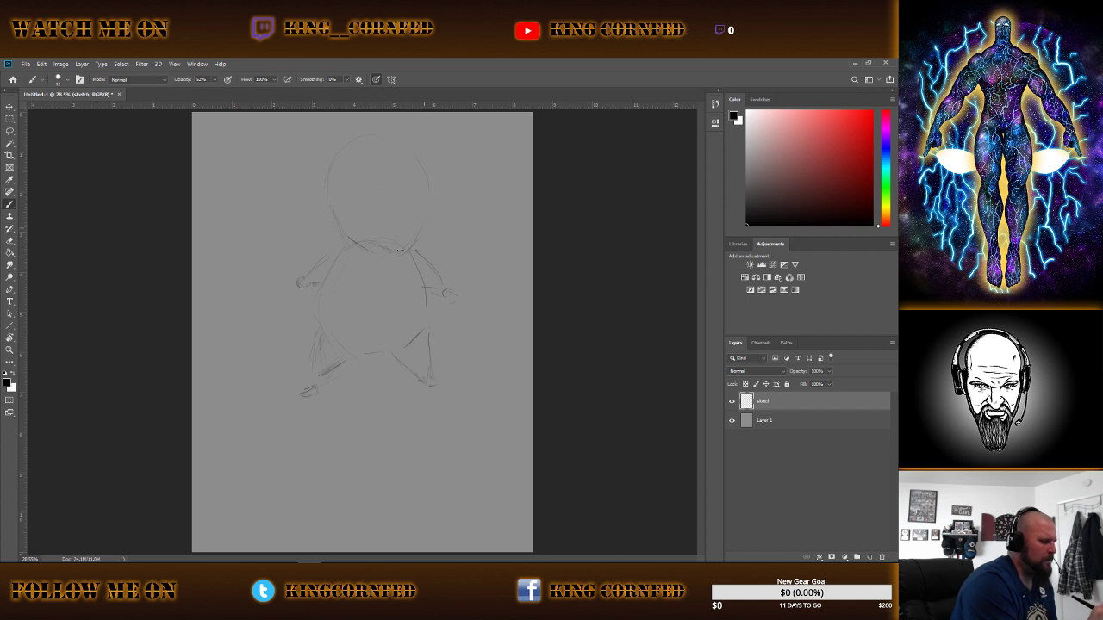
{"action": "left_click_drag", "start_coordinate": [398, 252], "coordinate": [415, 237]}
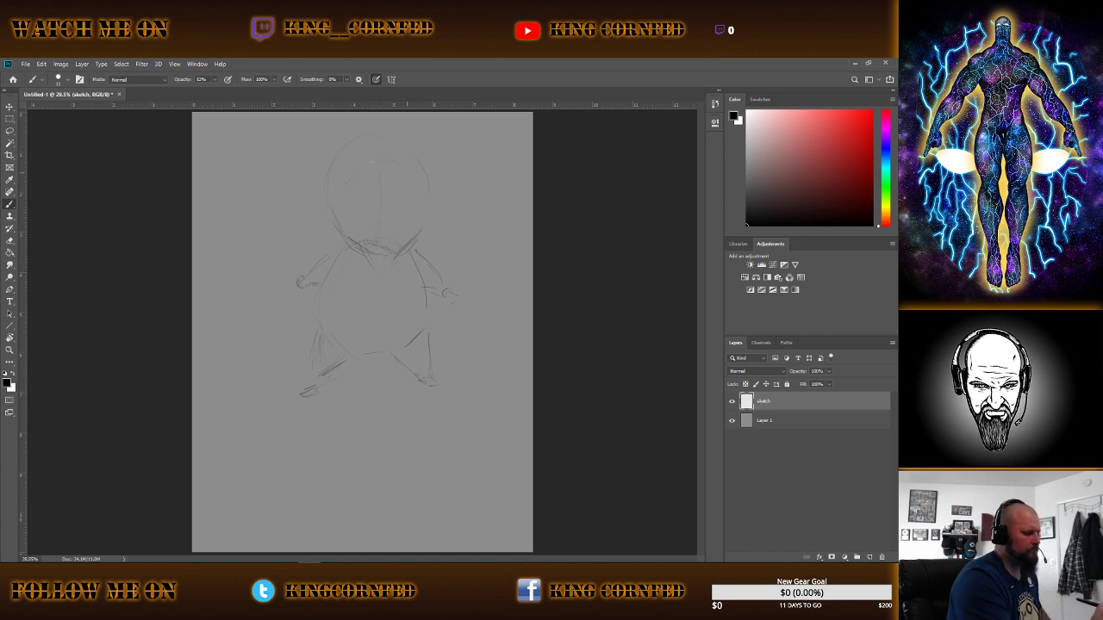
{"action": "left_click_drag", "start_coordinate": [412, 178], "coordinate": [365, 175]}
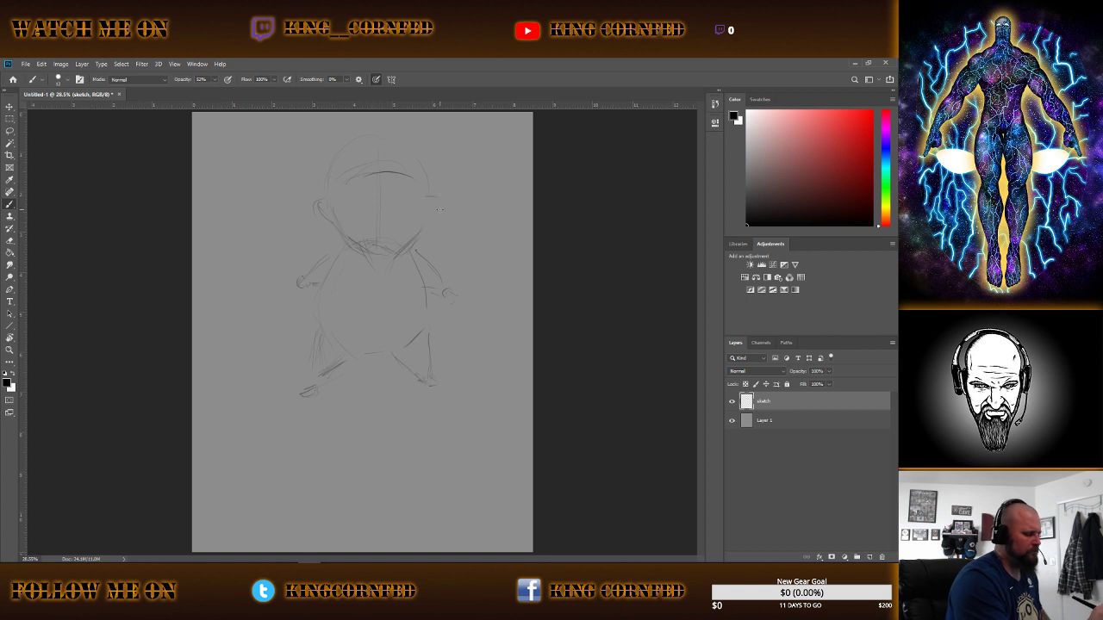
Firm up the head's left, right and top outline, the right ear, and draw the mouth.
{"action": "left_click_drag", "start_coordinate": [430, 199], "coordinate": [425, 223]}
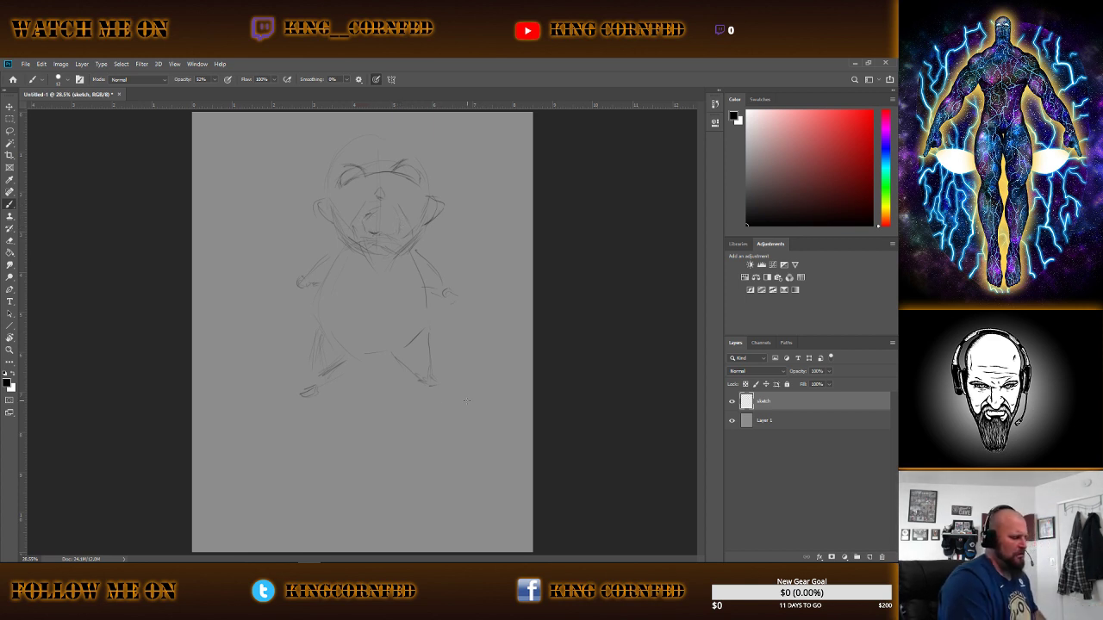
{"action": "left_click_drag", "start_coordinate": [353, 169], "coordinate": [339, 179]}
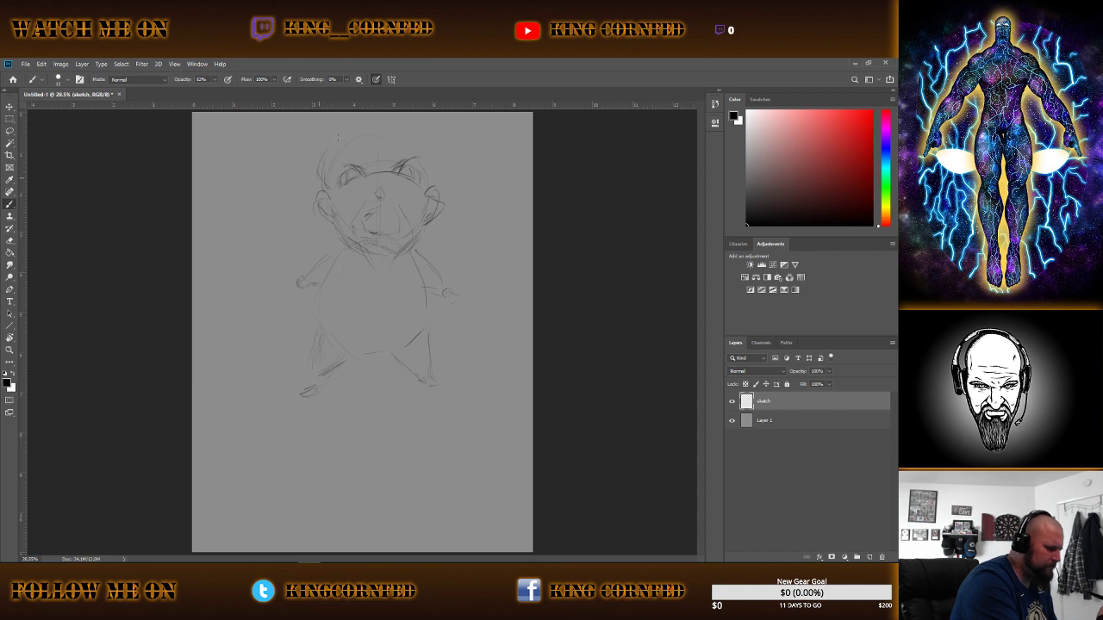
{"action": "left_click_drag", "start_coordinate": [328, 173], "coordinate": [324, 193]}
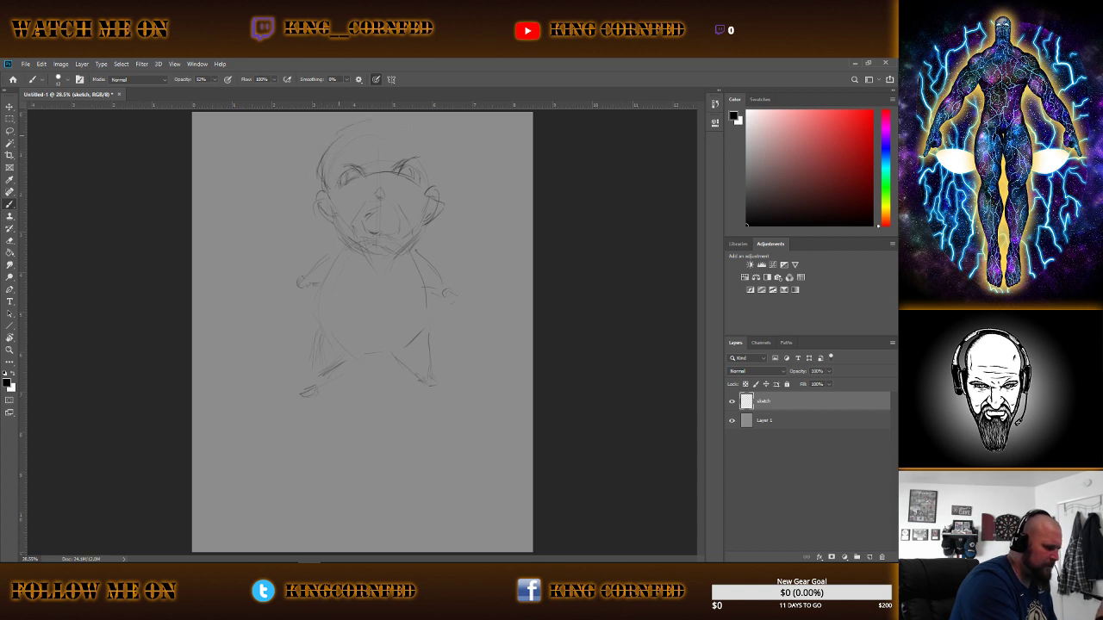
{"action": "left_click_drag", "start_coordinate": [433, 180], "coordinate": [435, 190]}
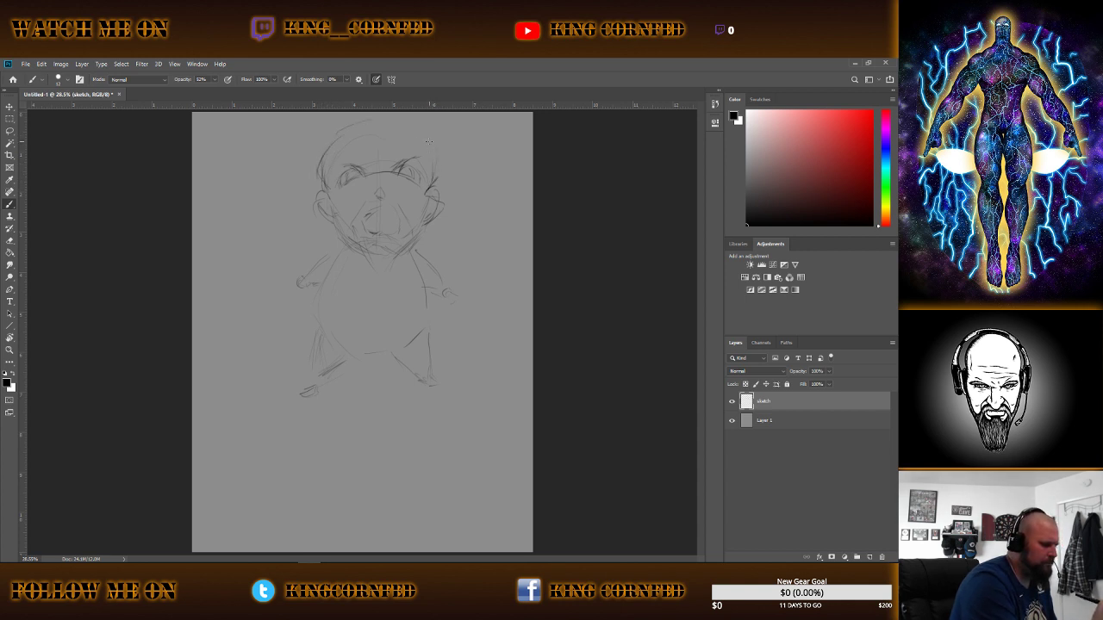
{"action": "left_click_drag", "start_coordinate": [403, 126], "coordinate": [432, 164]}
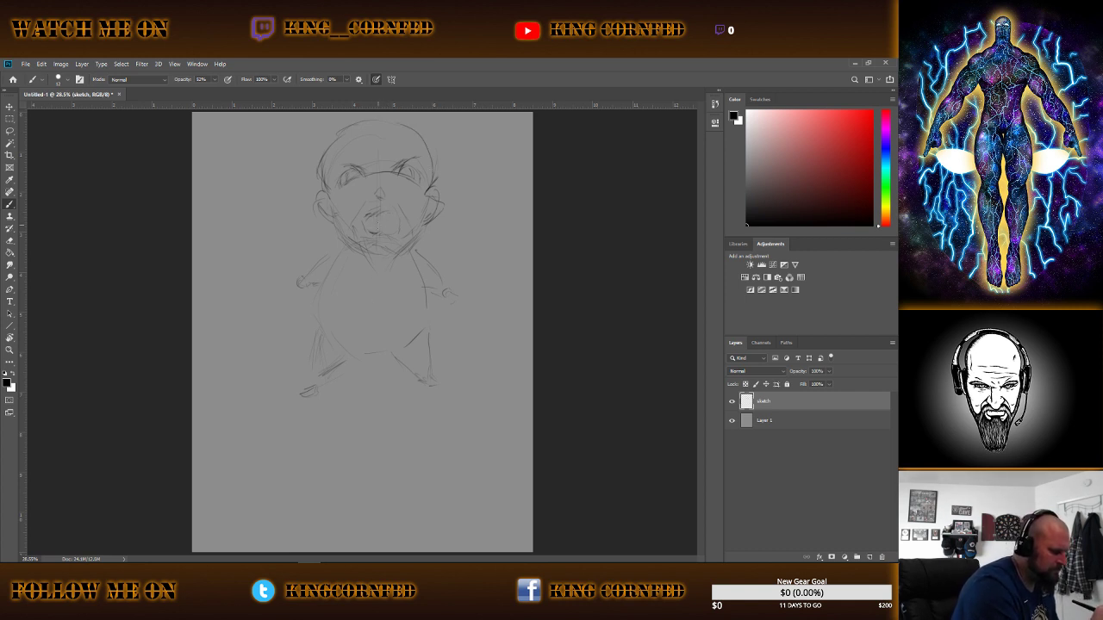
{"action": "left_click_drag", "start_coordinate": [373, 227], "coordinate": [389, 230]}
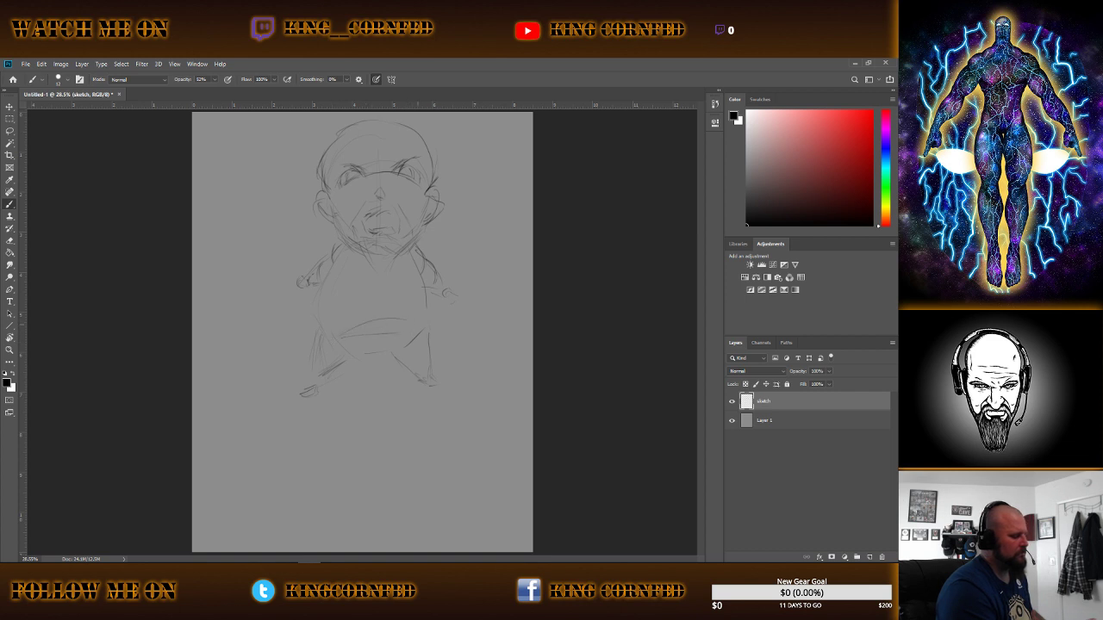
Sketch hip and lower-body strokes and outline both legs.
{"action": "left_click_drag", "start_coordinate": [373, 323], "coordinate": [421, 319]}
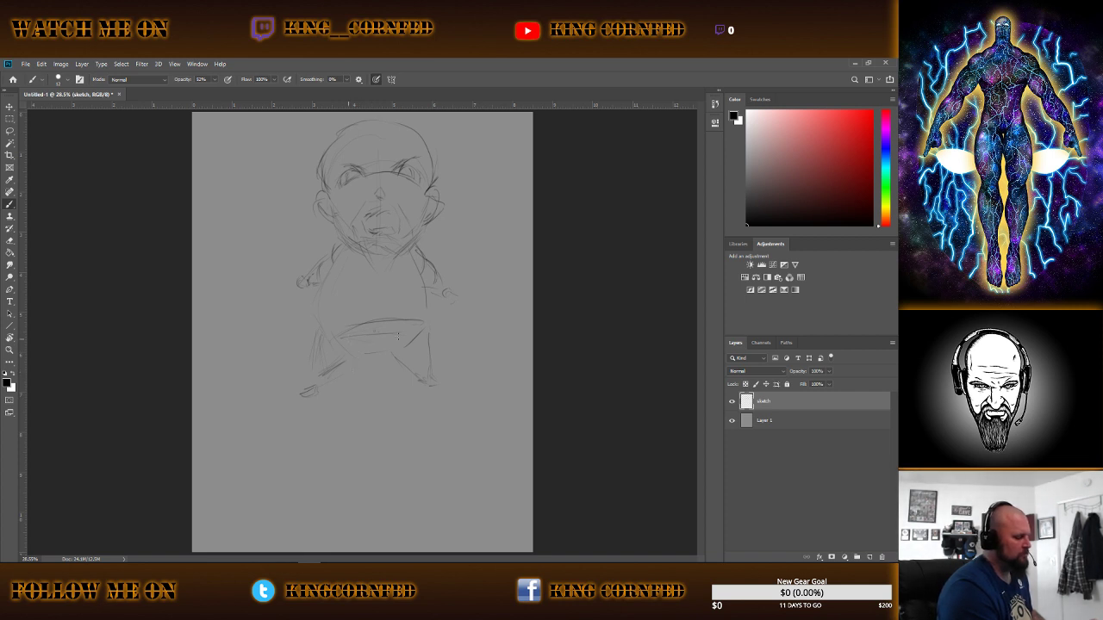
{"action": "left_click_drag", "start_coordinate": [362, 343], "coordinate": [413, 326]}
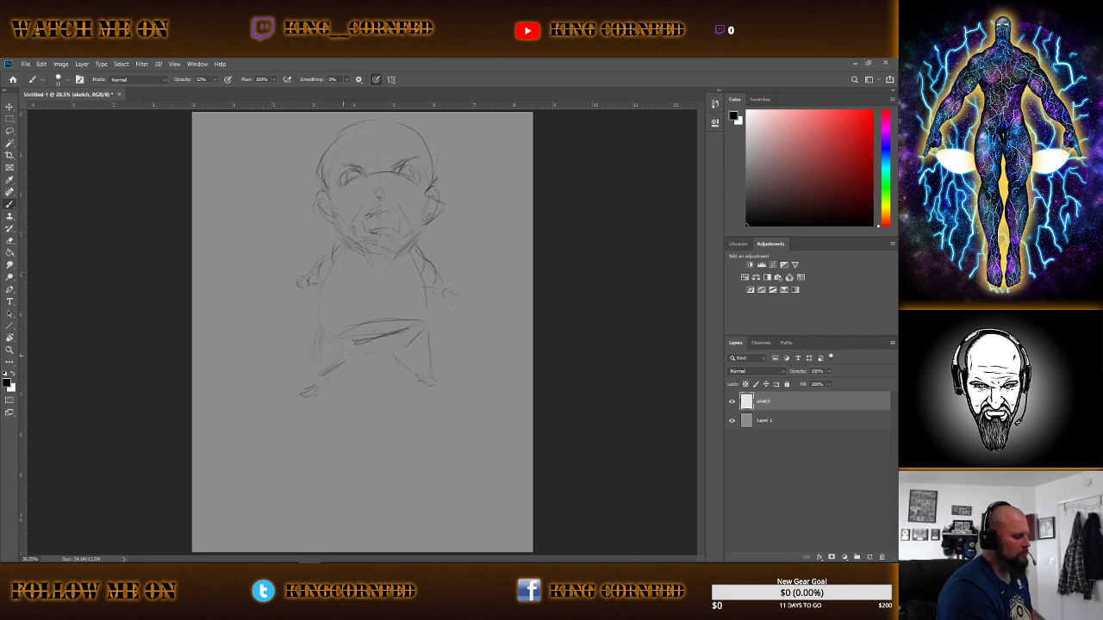
{"action": "mouse_move", "coordinate": [349, 365]}
{"action": "left_mouse_down"}
{"action": "mouse_move", "coordinate": [372, 352]}
{"action": "mouse_move", "coordinate": [404, 356]}
{"action": "left_mouse_up"}
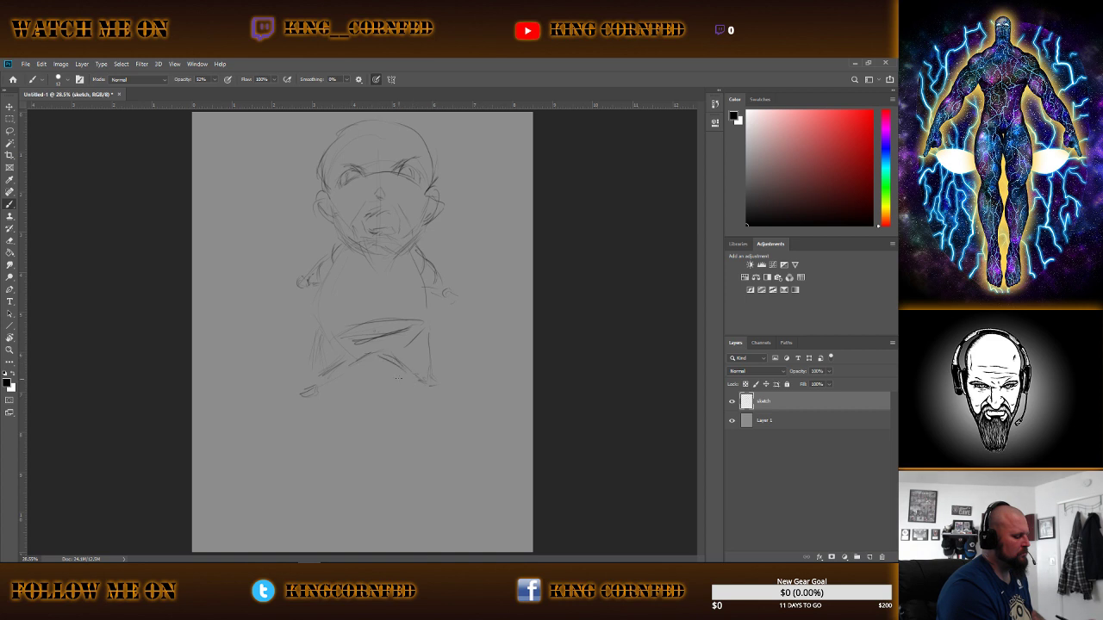
{"action": "mouse_move", "coordinate": [336, 388]}
{"action": "left_mouse_down"}
{"action": "mouse_move", "coordinate": [343, 368]}
{"action": "mouse_move", "coordinate": [314, 379]}
{"action": "left_mouse_up"}
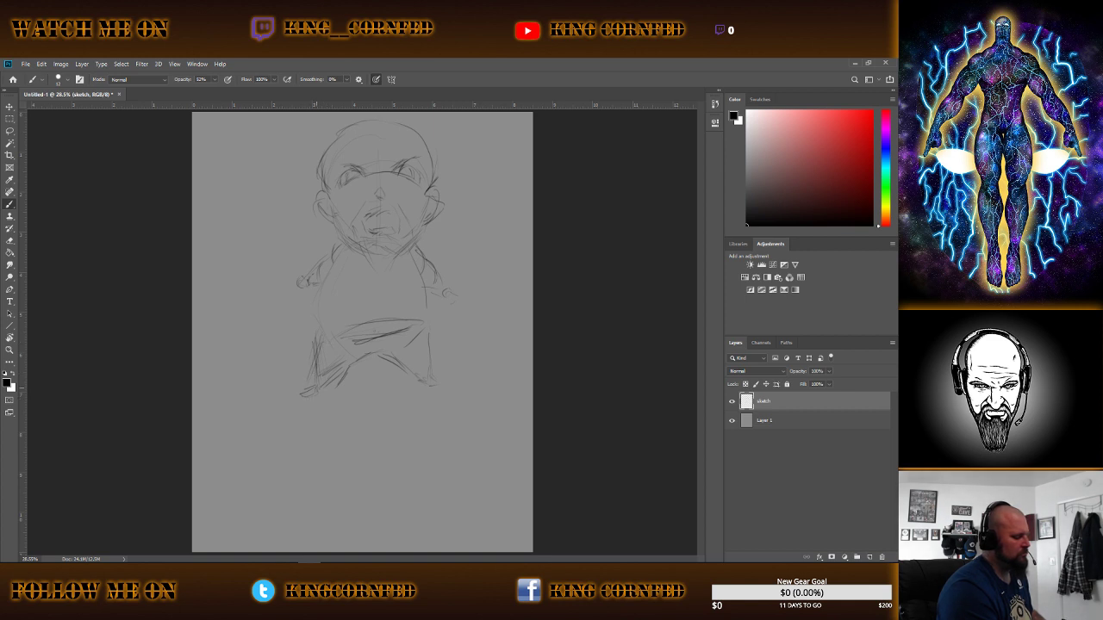
{"action": "left_click_drag", "start_coordinate": [324, 336], "coordinate": [315, 374]}
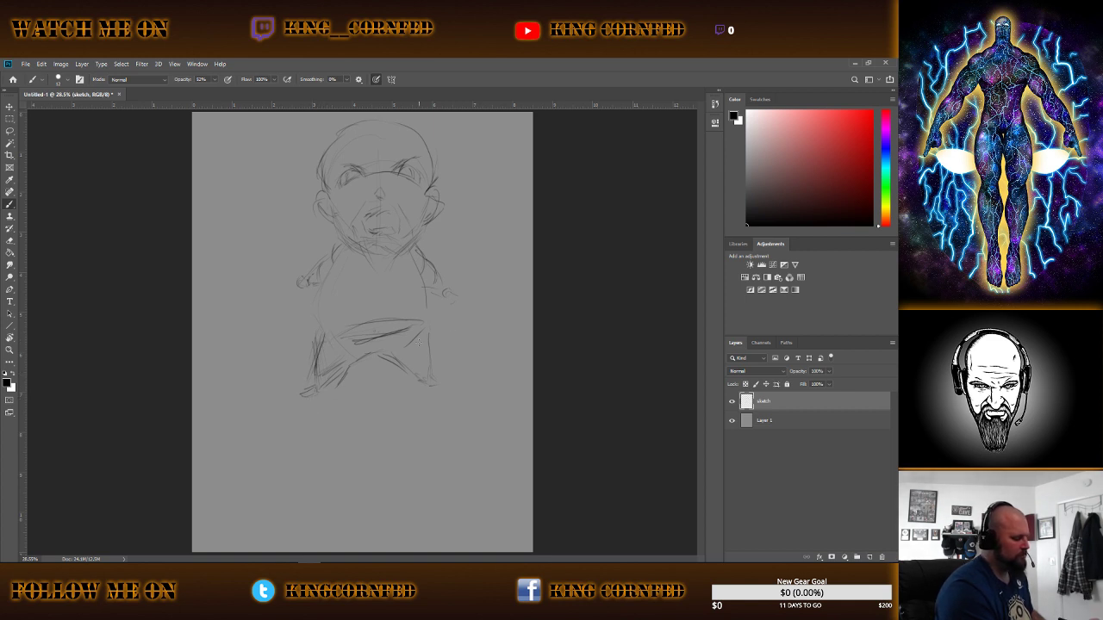
{"action": "mouse_move", "coordinate": [423, 346]}
{"action": "left_mouse_down"}
{"action": "mouse_move", "coordinate": [433, 375]}
{"action": "mouse_move", "coordinate": [413, 380]}
{"action": "left_mouse_up"}
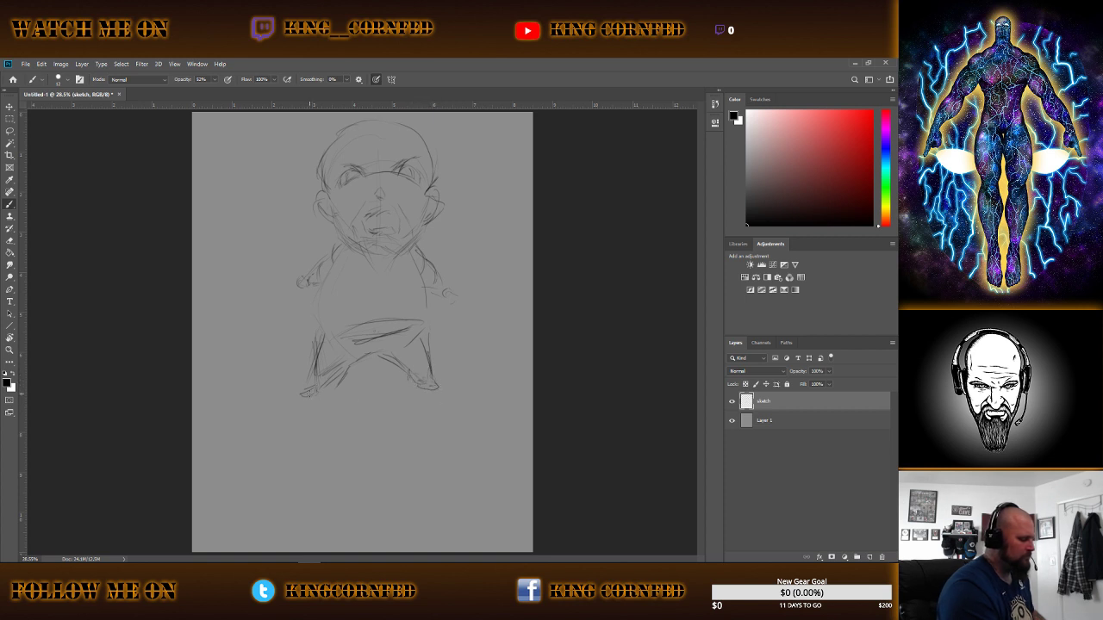
Add strokes around the left foot and darken the waistline.
{"action": "left_click_drag", "start_coordinate": [317, 385], "coordinate": [312, 398]}
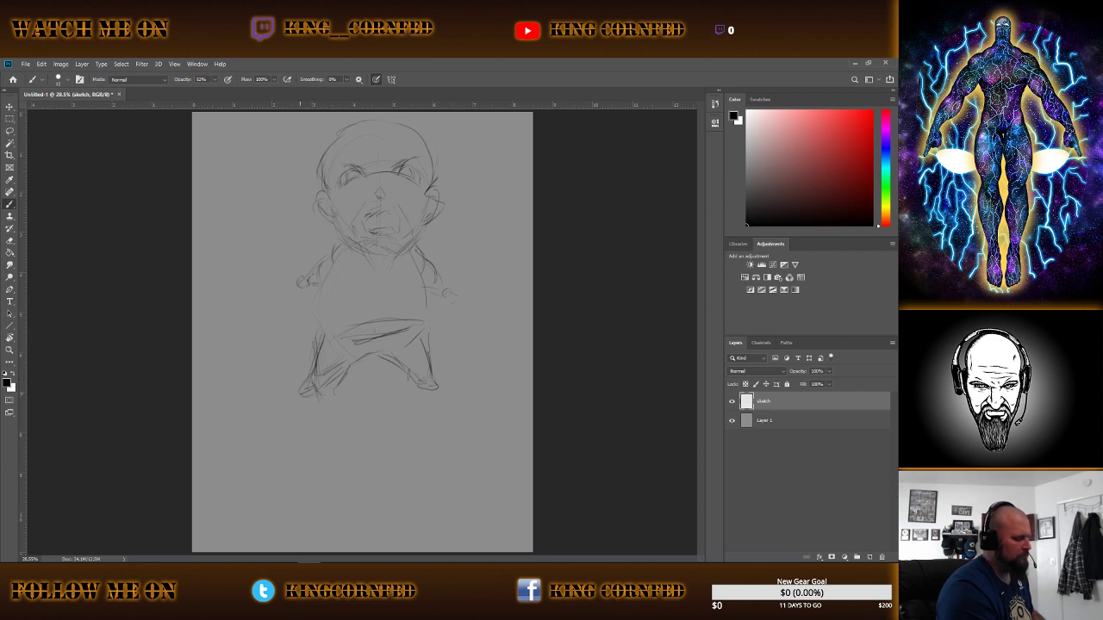
{"action": "left_click_drag", "start_coordinate": [338, 377], "coordinate": [318, 393]}
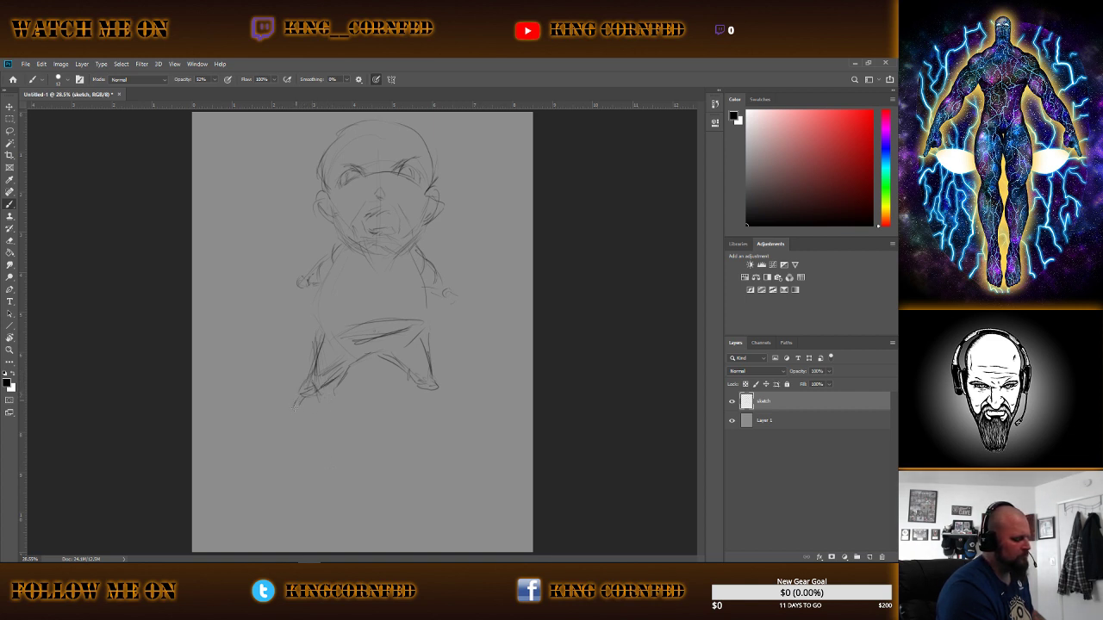
{"action": "left_click_drag", "start_coordinate": [311, 394], "coordinate": [312, 411]}
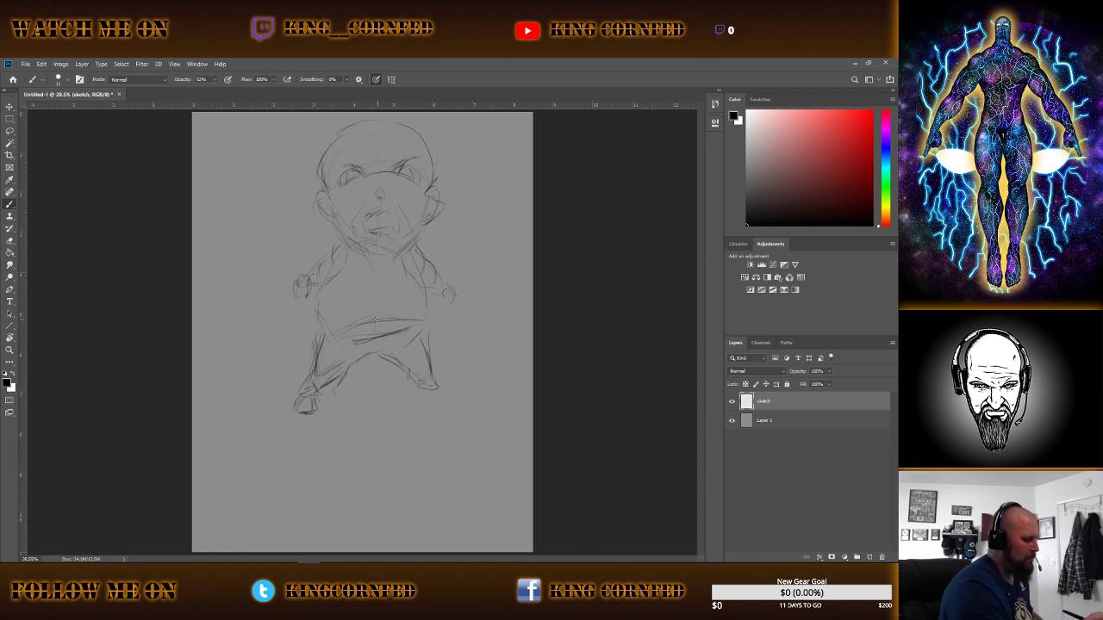
{"action": "left_click_drag", "start_coordinate": [374, 320], "coordinate": [431, 325]}
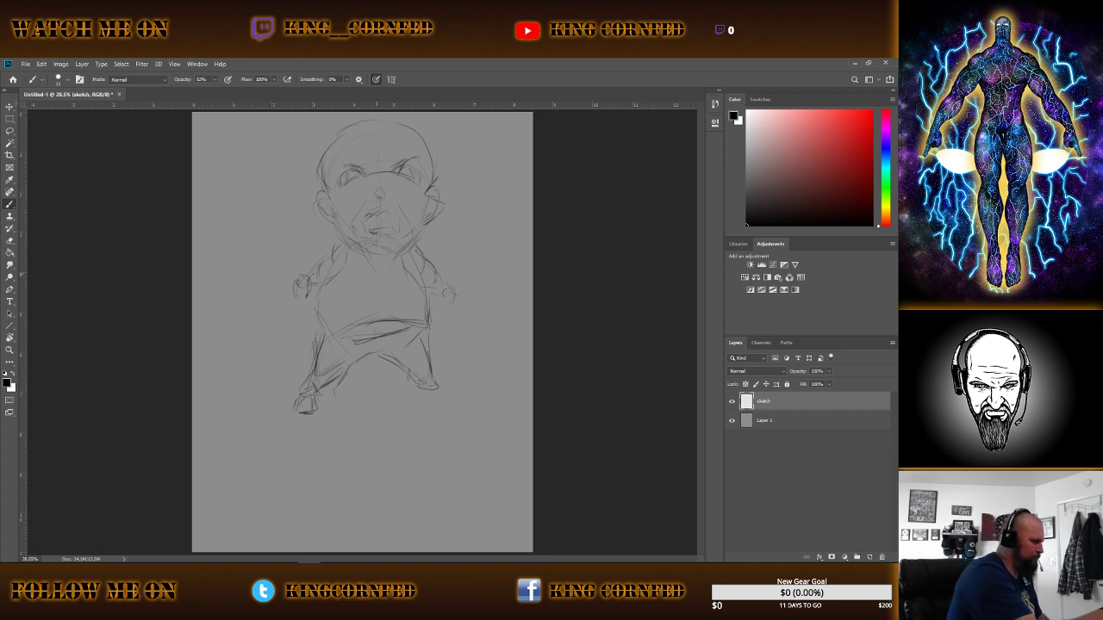
Select all on the sketch layer, move the whole drawing lower, then deselect.
{"action": "key", "text": "v"}
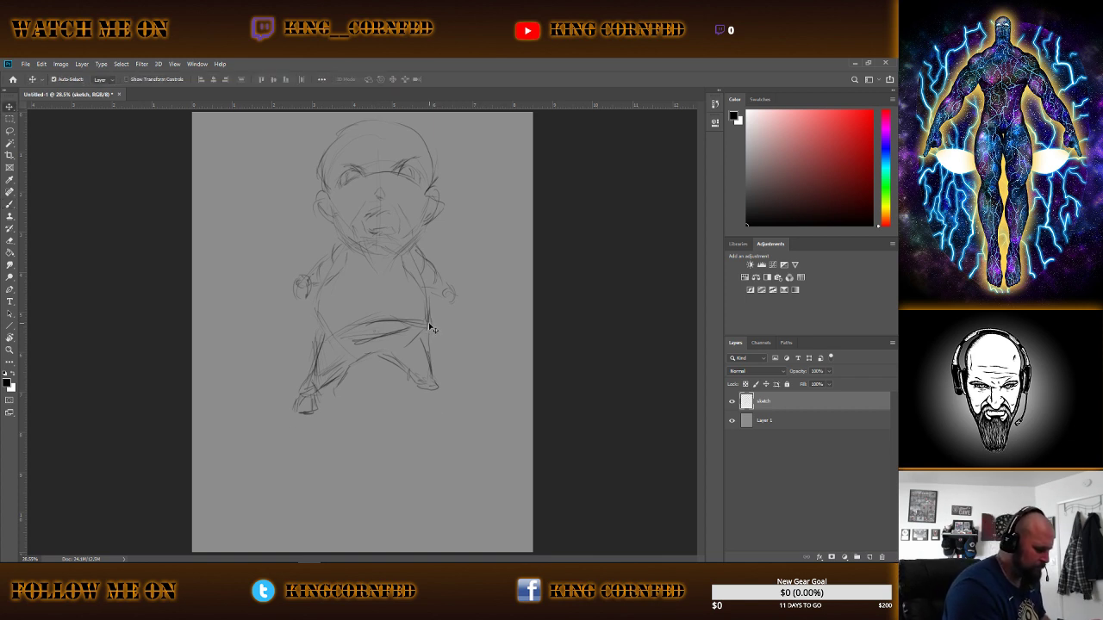
{"action": "left_click_drag", "start_coordinate": [427, 329], "coordinate": [429, 308]}
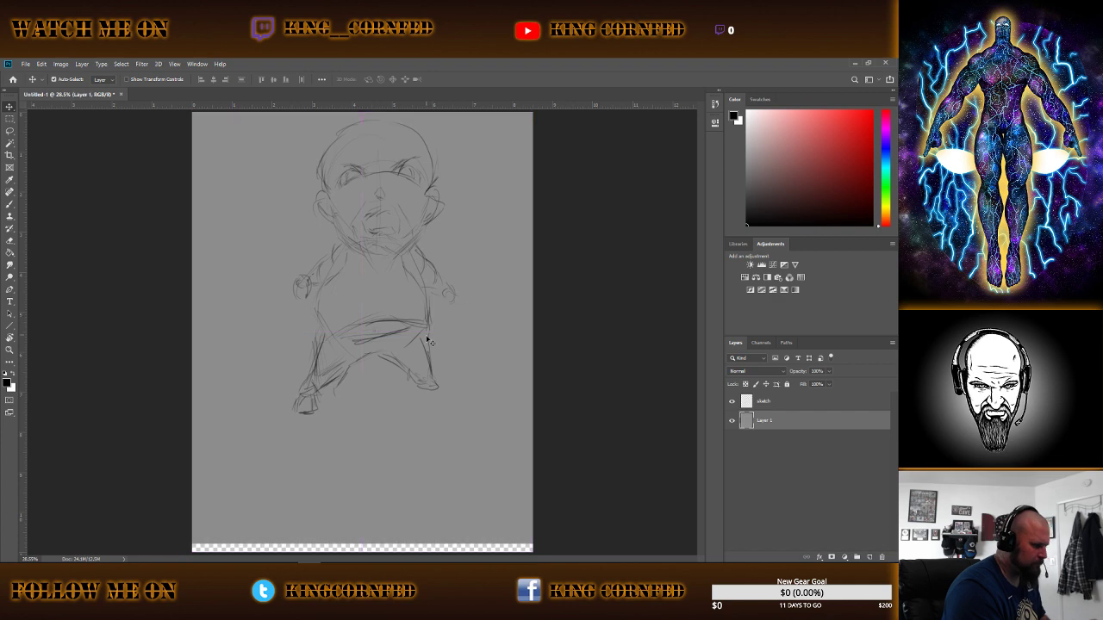
{"action": "left_click", "coordinate": [41, 64]}
{"action": "left_click", "coordinate": [53, 75]}
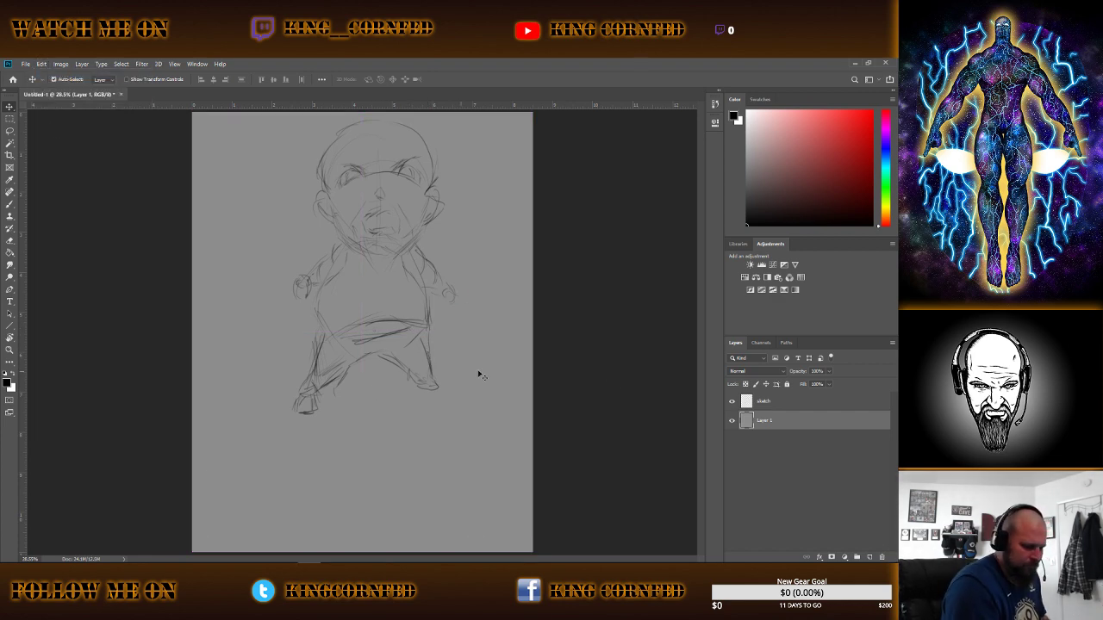
{"action": "left_click", "coordinate": [763, 401]}
{"action": "left_click", "coordinate": [120, 64]}
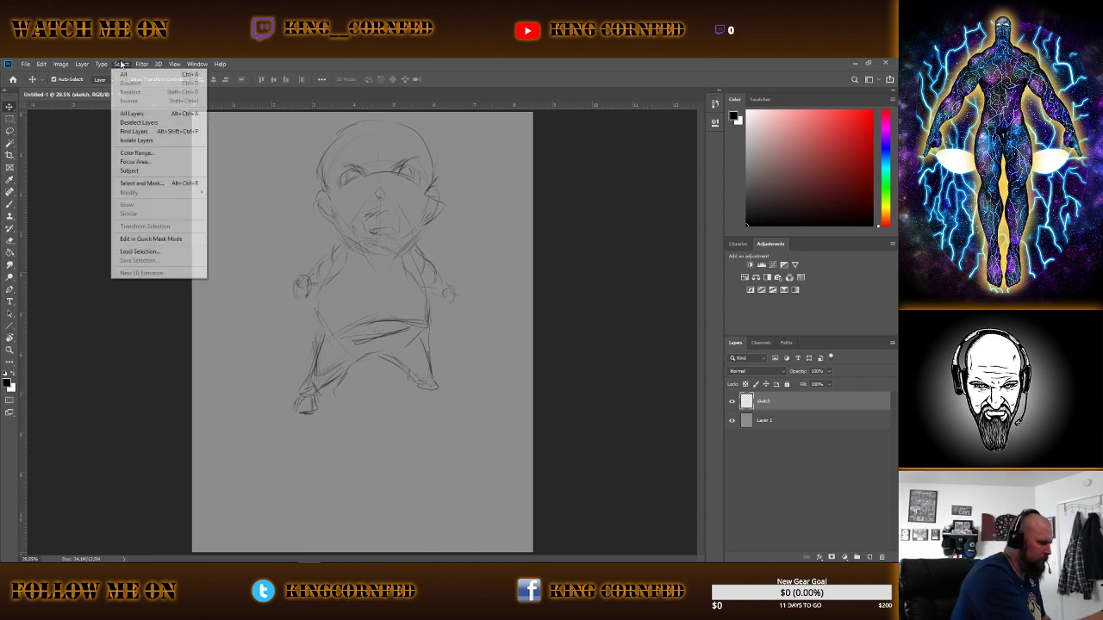
{"action": "left_click", "coordinate": [138, 75]}
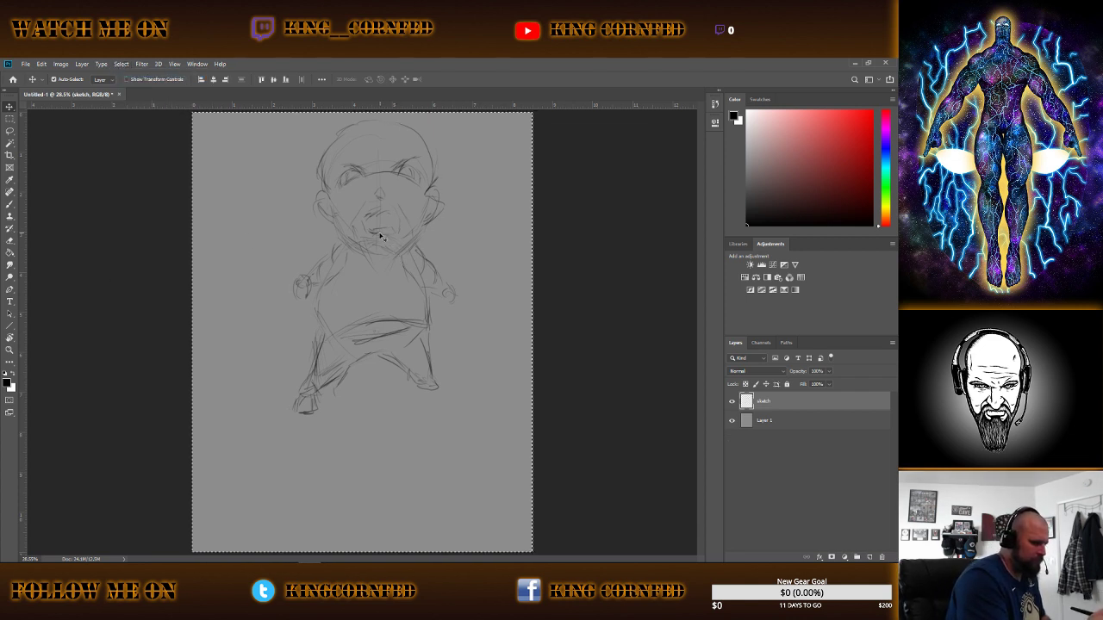
{"action": "left_click_drag", "start_coordinate": [388, 243], "coordinate": [380, 292]}
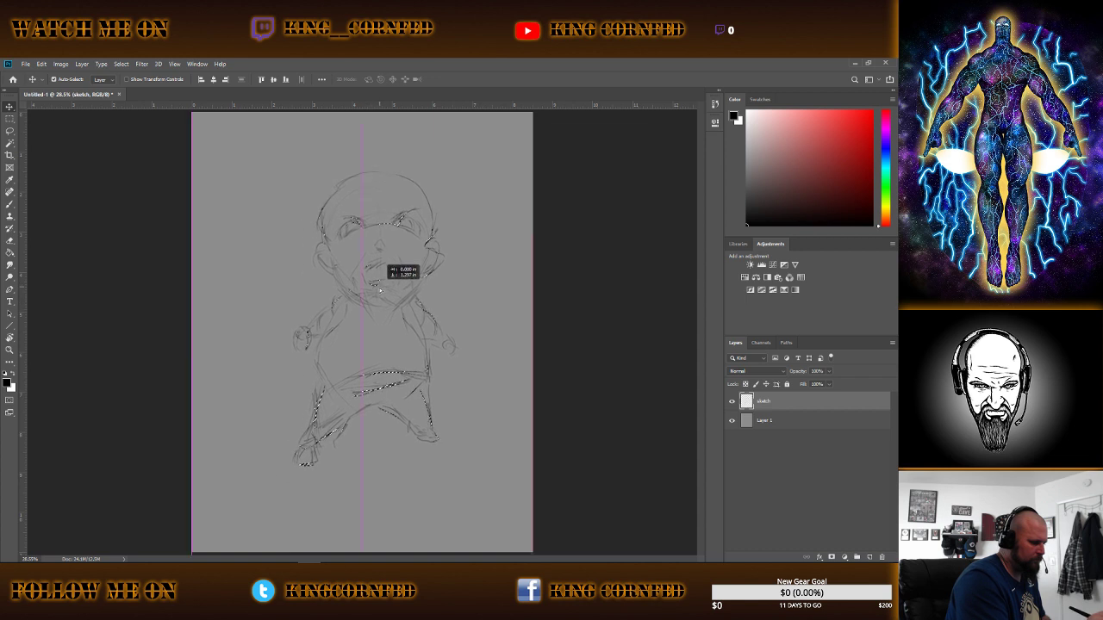
{"action": "left_click_drag", "start_coordinate": [380, 292], "coordinate": [381, 293]}
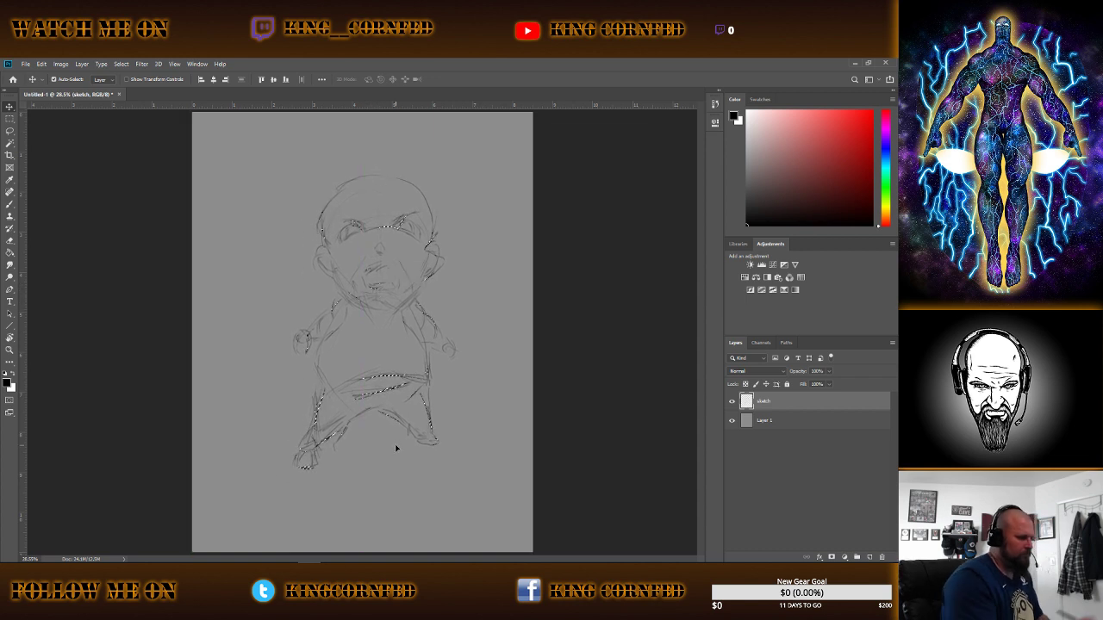
{"action": "left_click", "coordinate": [121, 64]}
{"action": "left_click", "coordinate": [141, 83]}
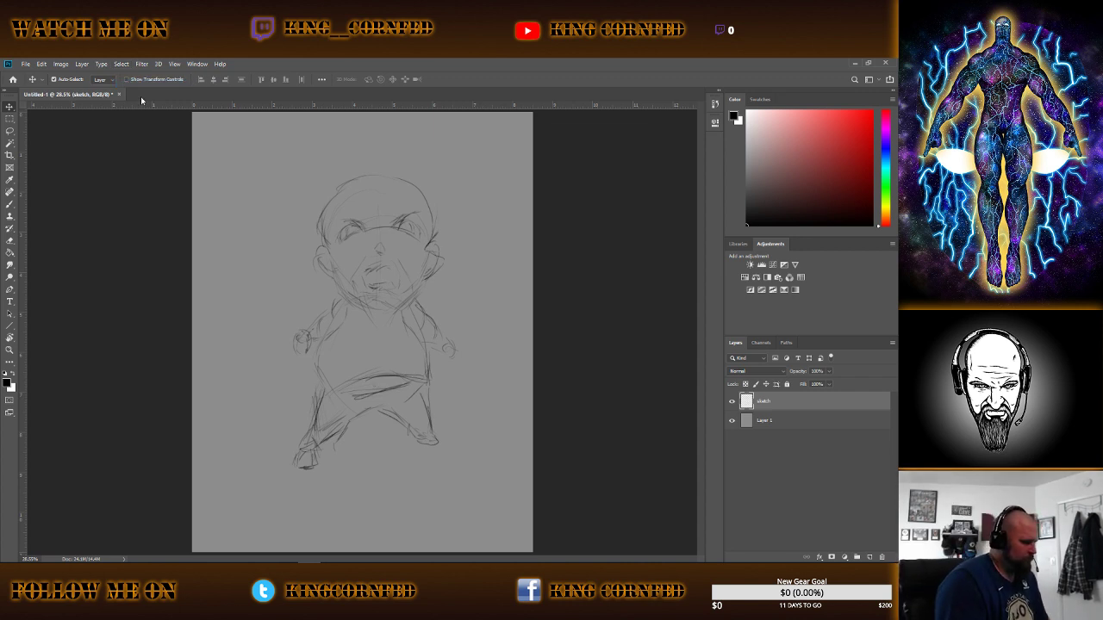
Add a new empty layer above the sketch with the brush at 100% opacity.
{"action": "left_click", "coordinate": [869, 556]}
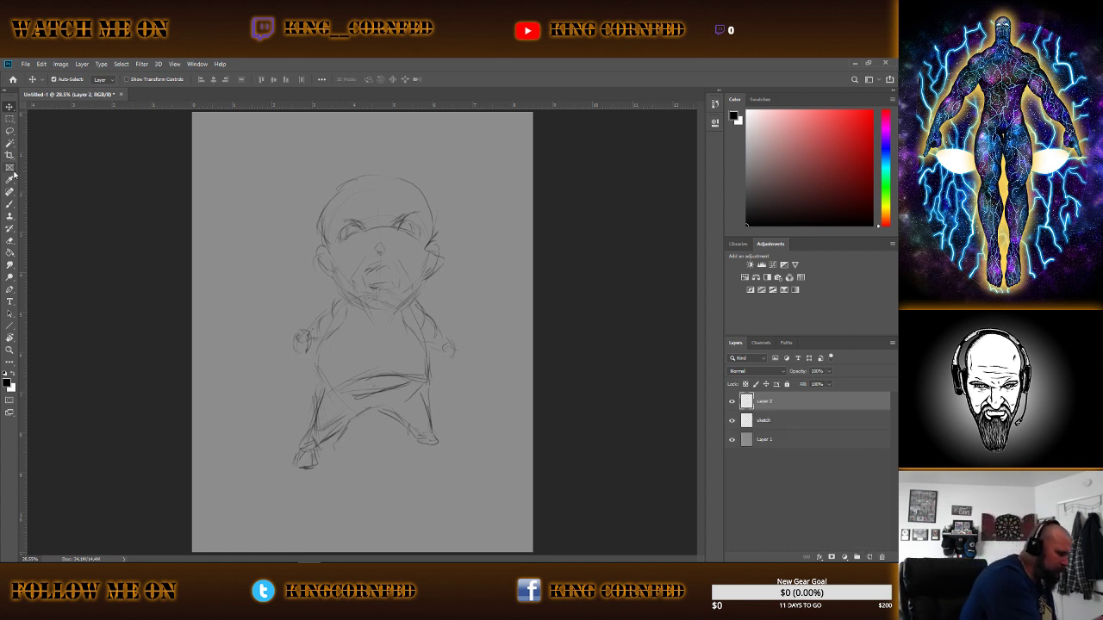
{"action": "key", "text": "b"}
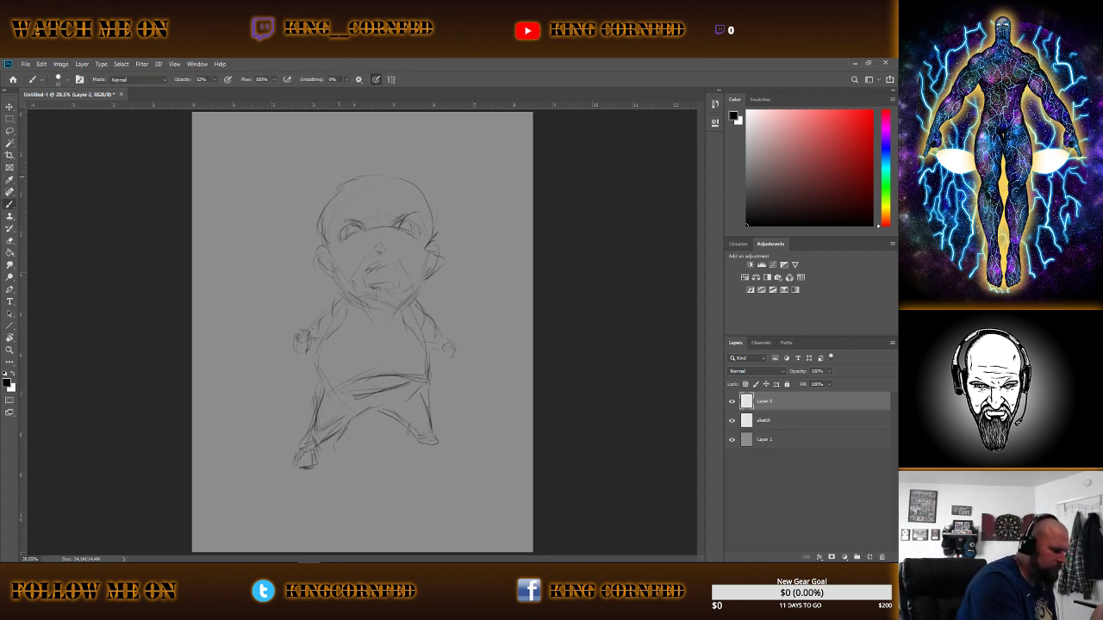
{"action": "left_click", "coordinate": [214, 79]}
{"action": "left_click_drag", "start_coordinate": [213, 90], "coordinate": [250, 89]}
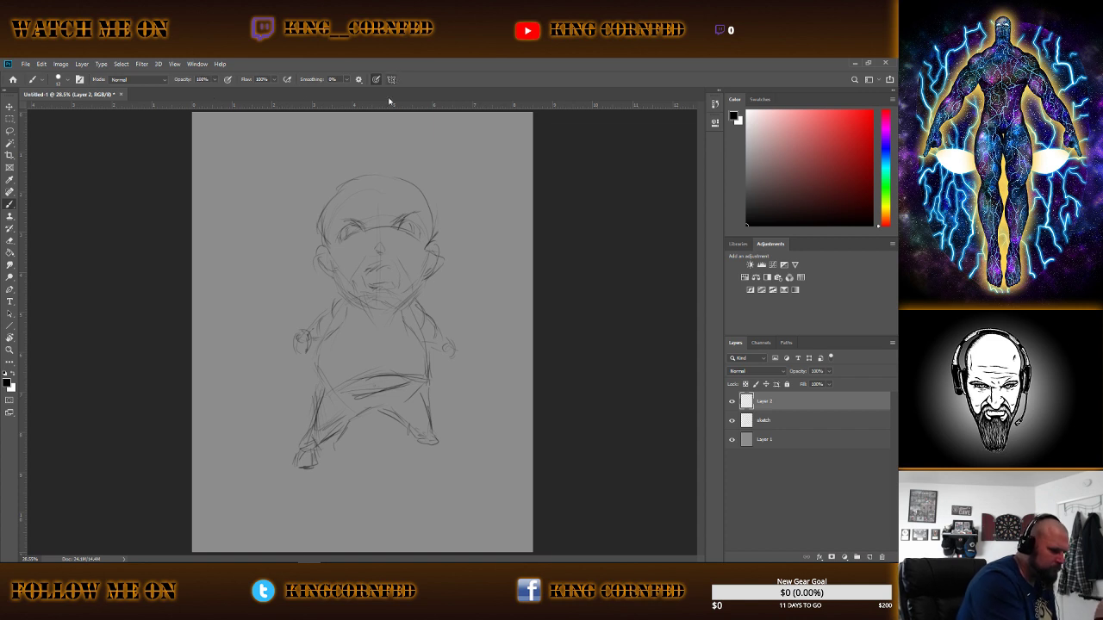
At full brush opacity, ink the left head outline, top-left curve, left cheek, left eye and nose.
{"action": "key", "text": "Return"}
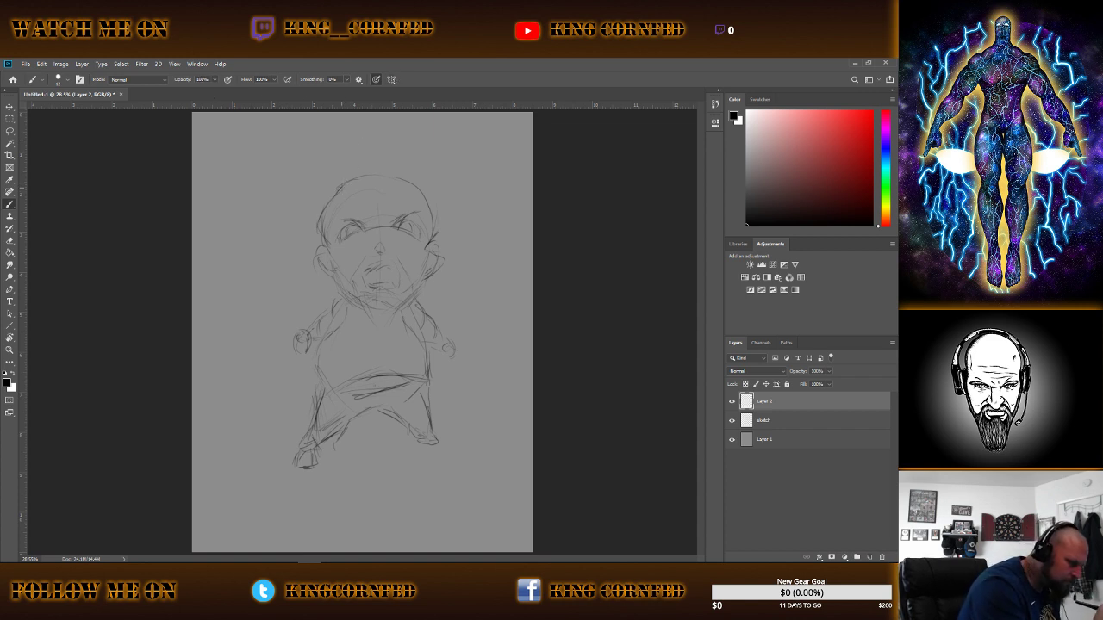
{"action": "left_click_drag", "start_coordinate": [341, 187], "coordinate": [321, 241]}
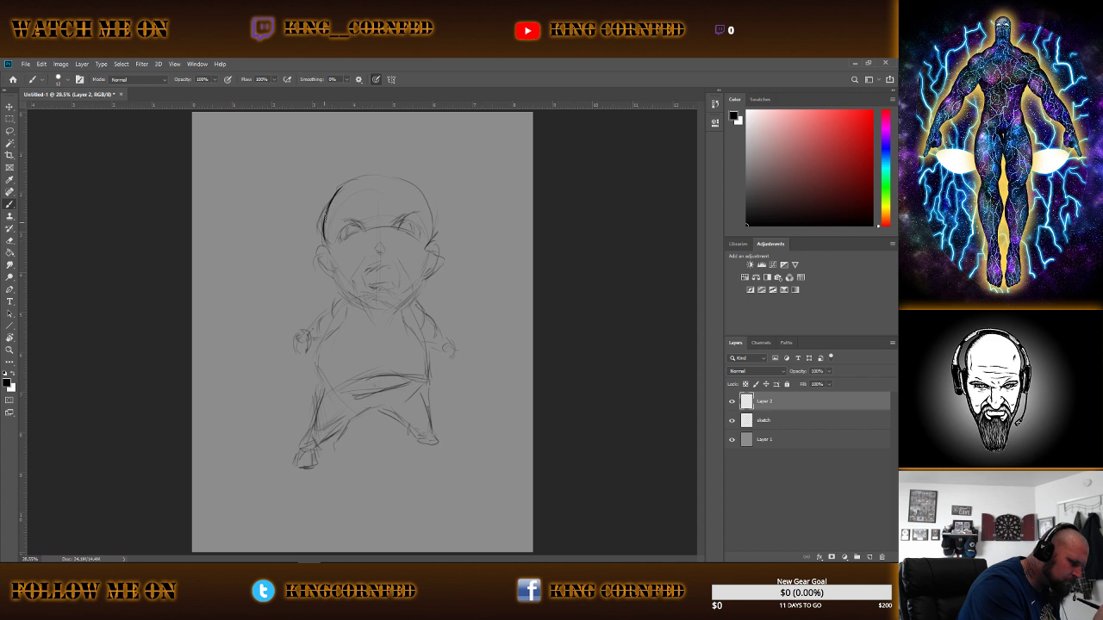
{"action": "left_click_drag", "start_coordinate": [344, 186], "coordinate": [332, 205]}
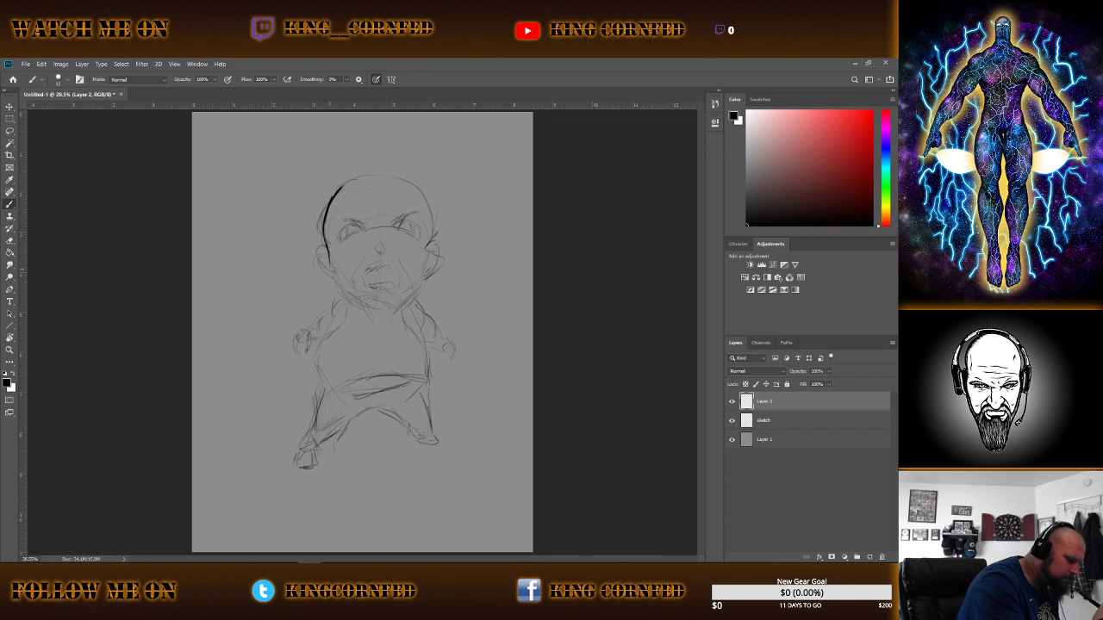
{"action": "left_click_drag", "start_coordinate": [331, 274], "coordinate": [335, 287]}
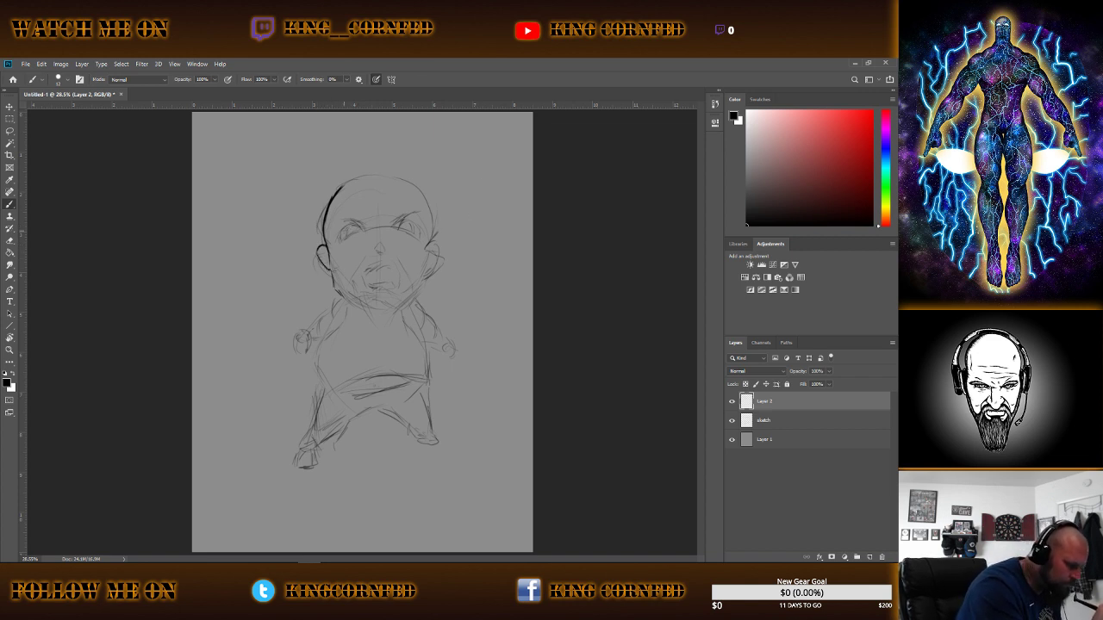
{"action": "left_click_drag", "start_coordinate": [346, 234], "coordinate": [361, 231]}
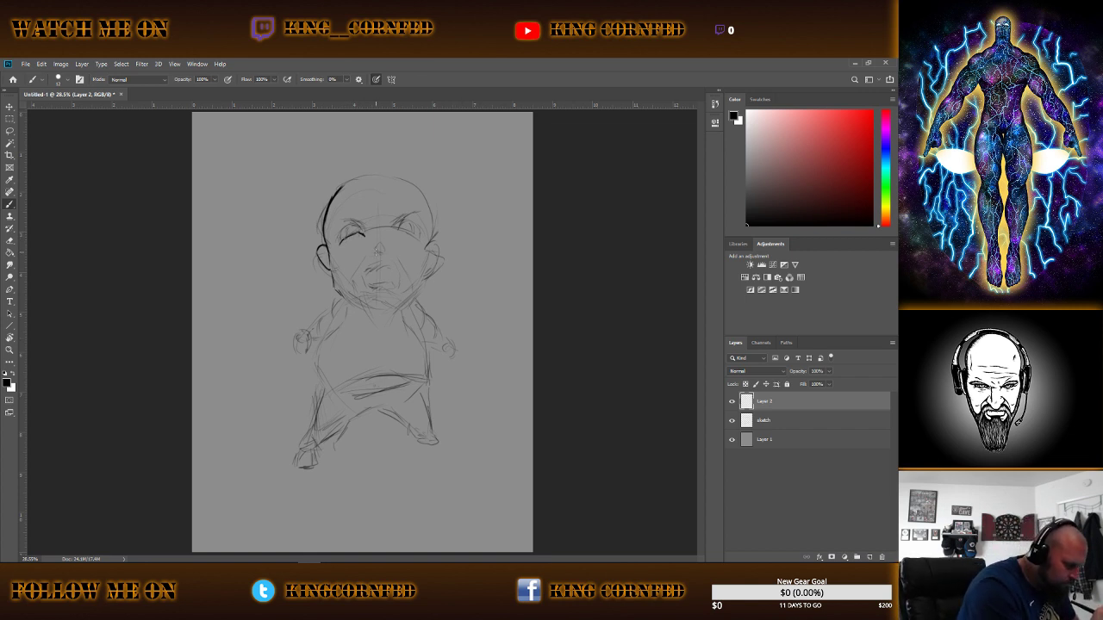
{"action": "left_click_drag", "start_coordinate": [371, 246], "coordinate": [377, 251]}
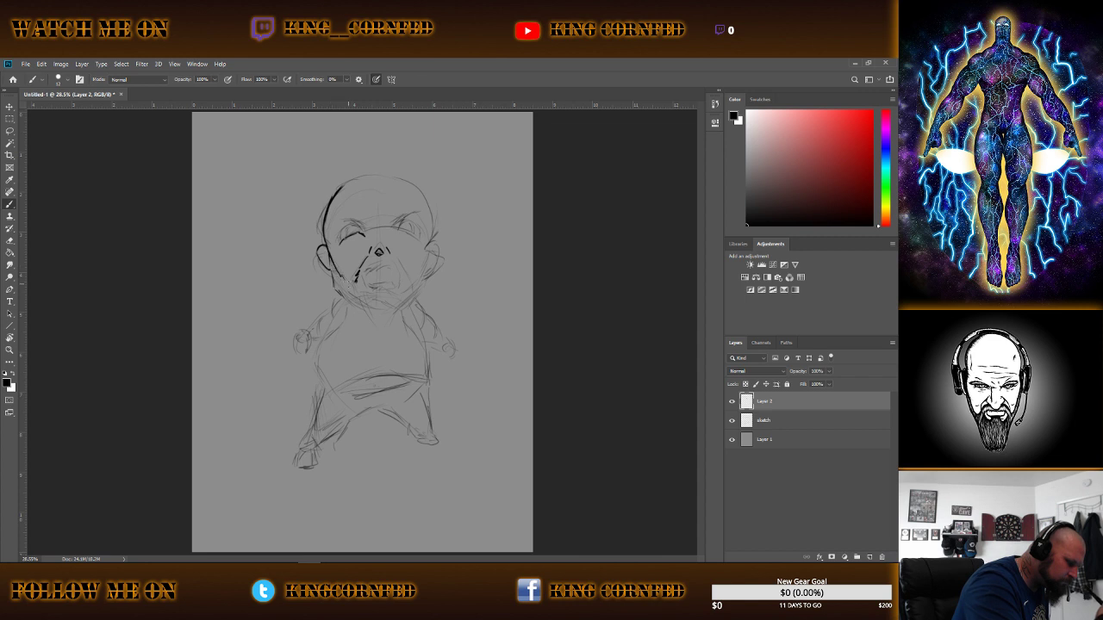
Ink a chin line, the left brow and eye, part of the mouth and the chin beard.
{"action": "left_click_drag", "start_coordinate": [346, 279], "coordinate": [355, 287]}
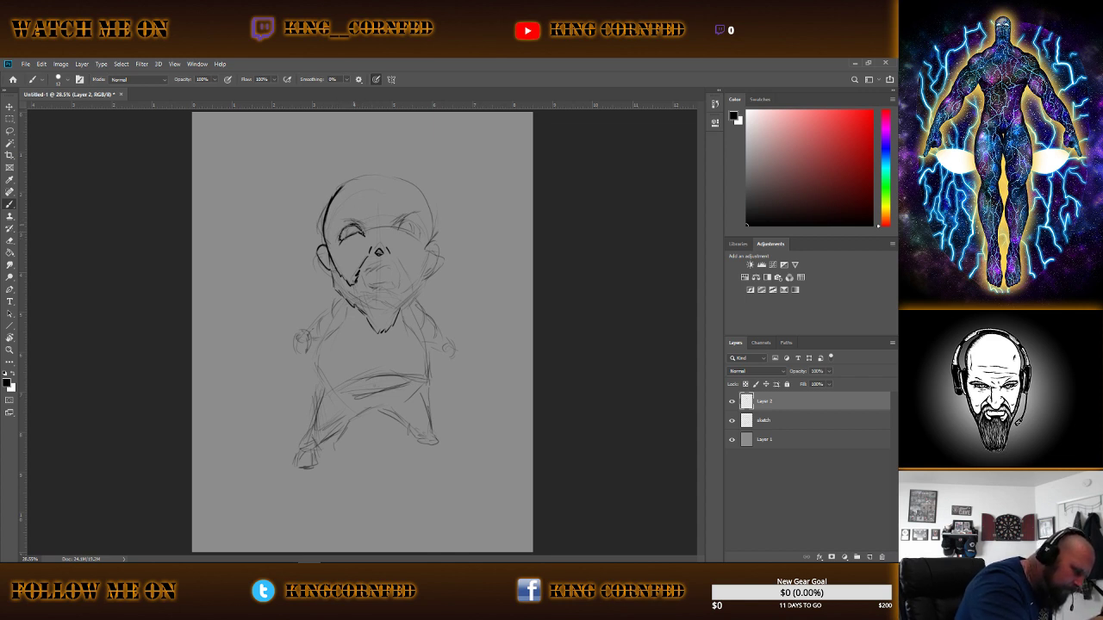
{"action": "left_click_drag", "start_coordinate": [350, 226], "coordinate": [367, 235]}
{"action": "left_click_drag", "start_coordinate": [365, 217], "coordinate": [350, 223]}
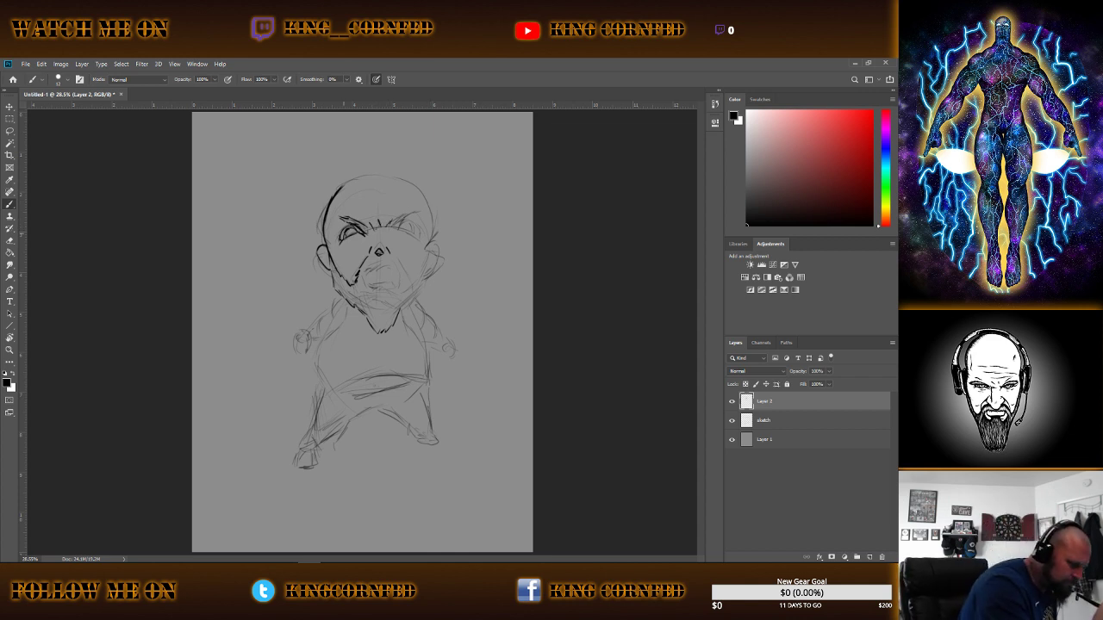
{"action": "left_click_drag", "start_coordinate": [343, 231], "coordinate": [352, 236]}
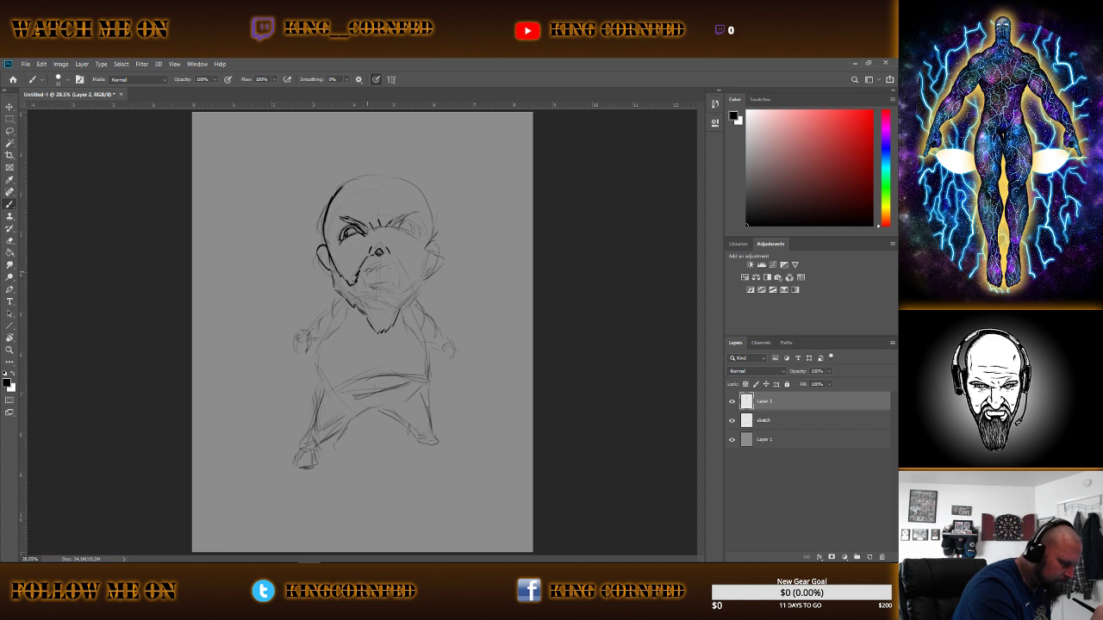
{"action": "left_click_drag", "start_coordinate": [365, 275], "coordinate": [373, 269]}
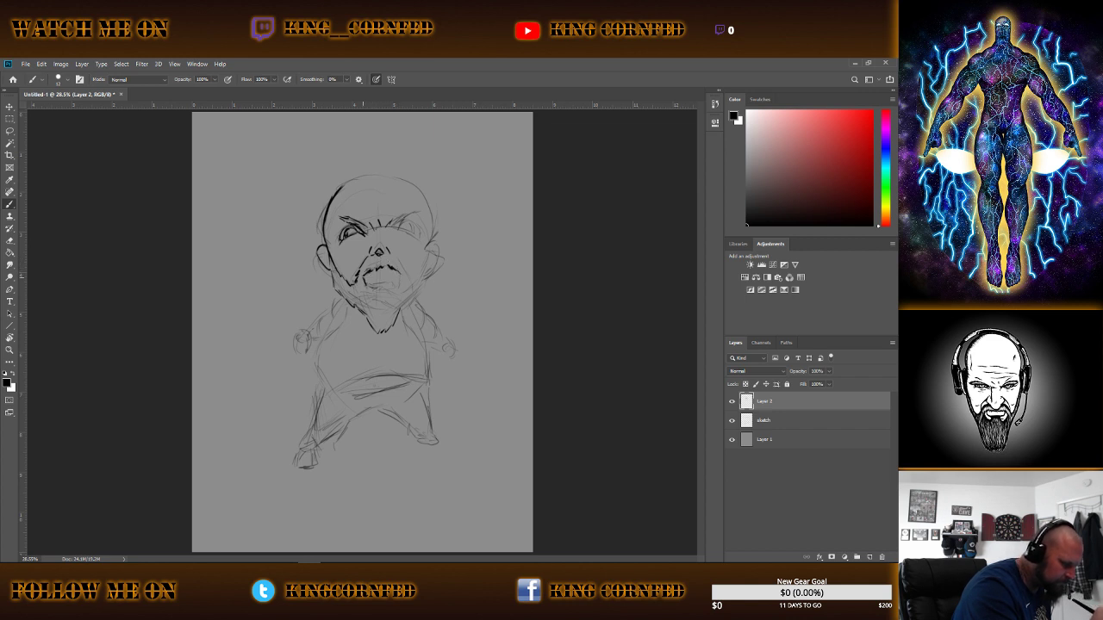
{"action": "left_click_drag", "start_coordinate": [380, 285], "coordinate": [389, 287]}
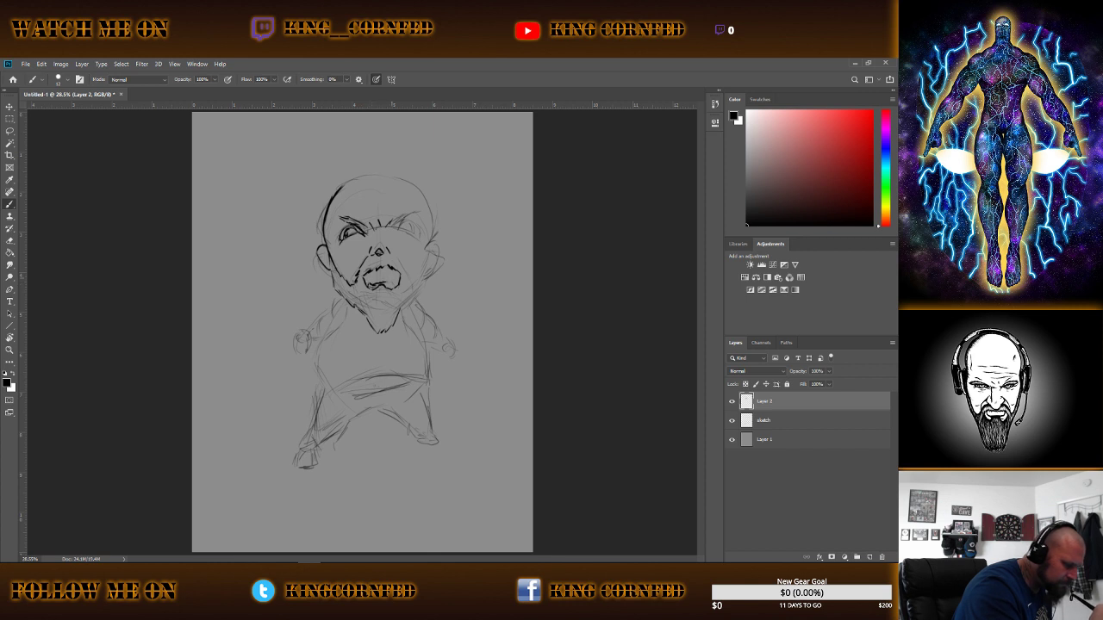
Ink the right side of the mouth, a line across the forehead and the right eye.
{"action": "left_click_drag", "start_coordinate": [391, 280], "coordinate": [398, 287]}
{"action": "left_click_drag", "start_coordinate": [386, 266], "coordinate": [396, 273]}
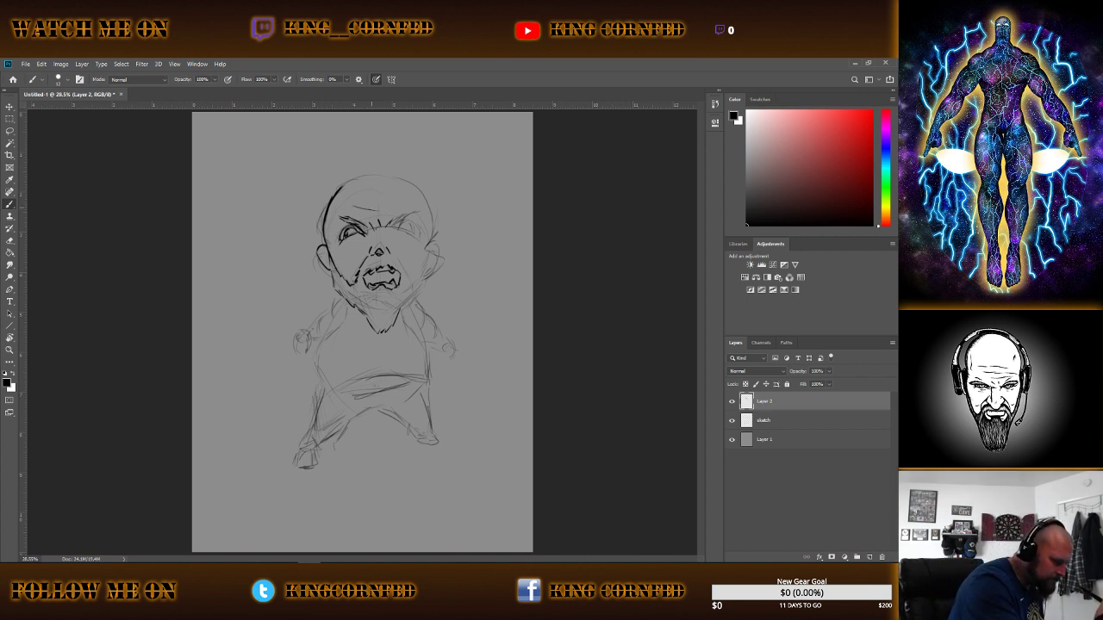
{"action": "left_click_drag", "start_coordinate": [371, 209], "coordinate": [401, 206]}
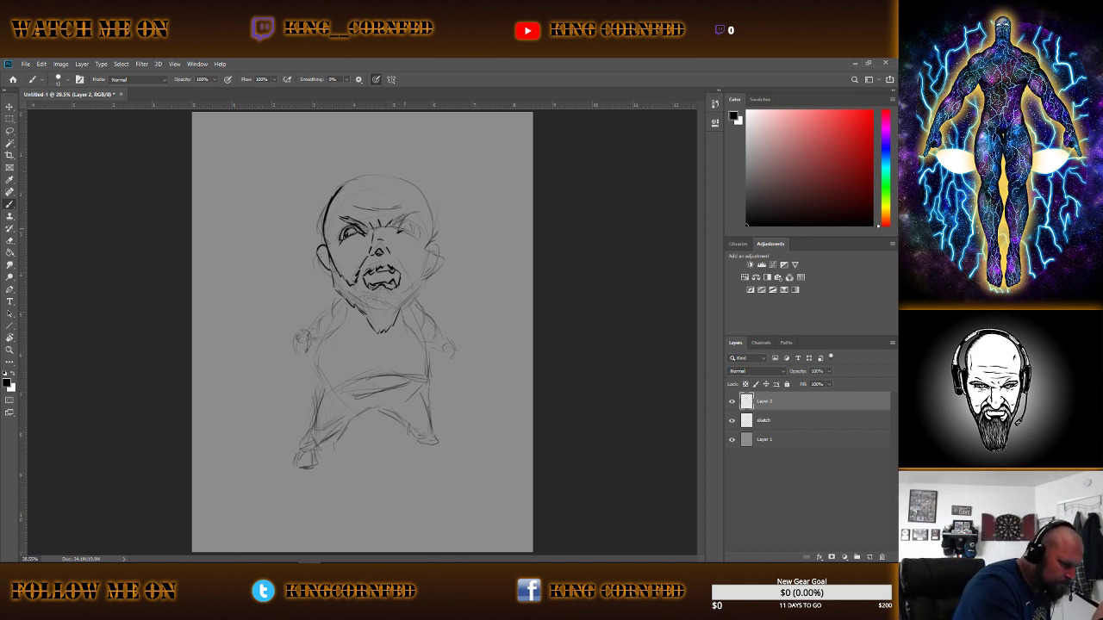
{"action": "left_click_drag", "start_coordinate": [404, 230], "coordinate": [429, 247]}
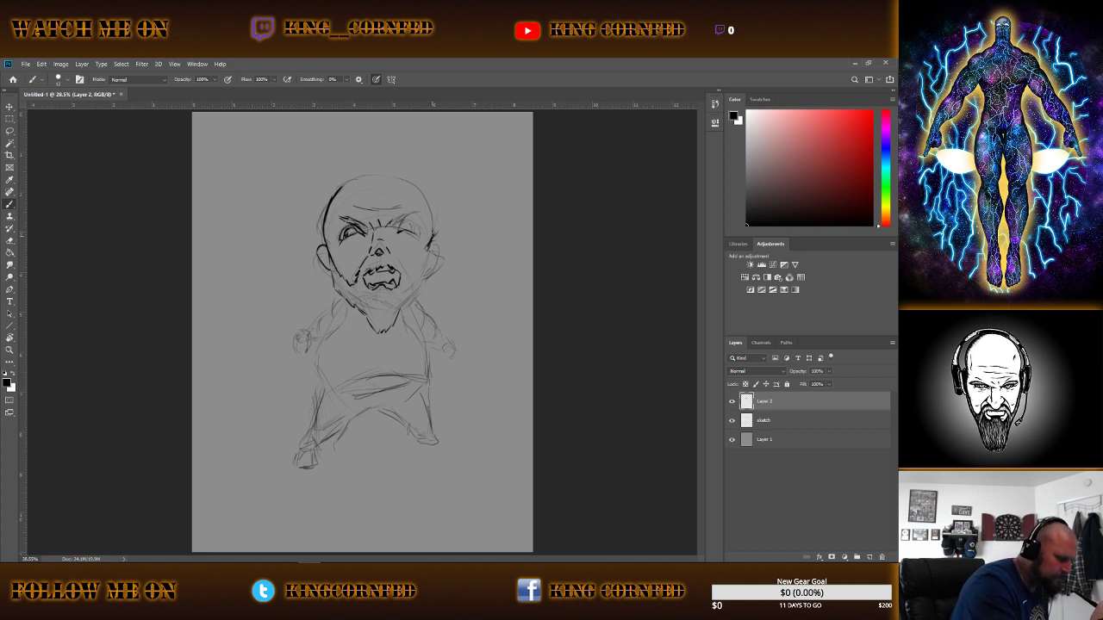
Ink the right head edge, ear and bold jawline, then touch up the right brow and eye.
{"action": "mouse_move", "coordinate": [431, 205]}
{"action": "left_mouse_down"}
{"action": "mouse_move", "coordinate": [433, 234]}
{"action": "mouse_move", "coordinate": [422, 194]}
{"action": "left_mouse_up"}
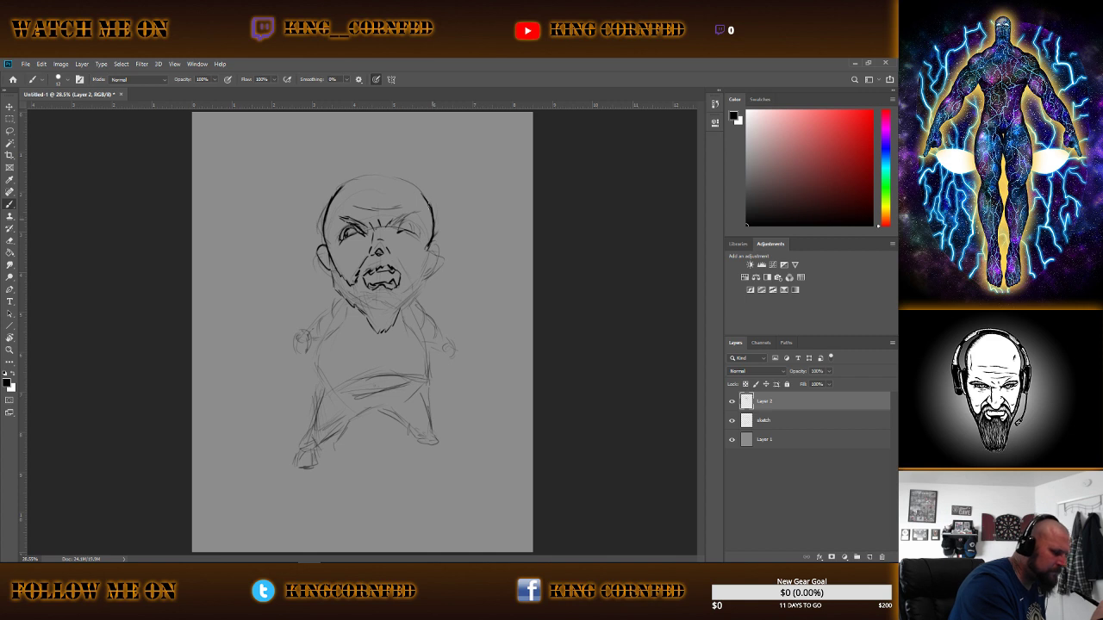
{"action": "left_click_drag", "start_coordinate": [433, 240], "coordinate": [431, 266]}
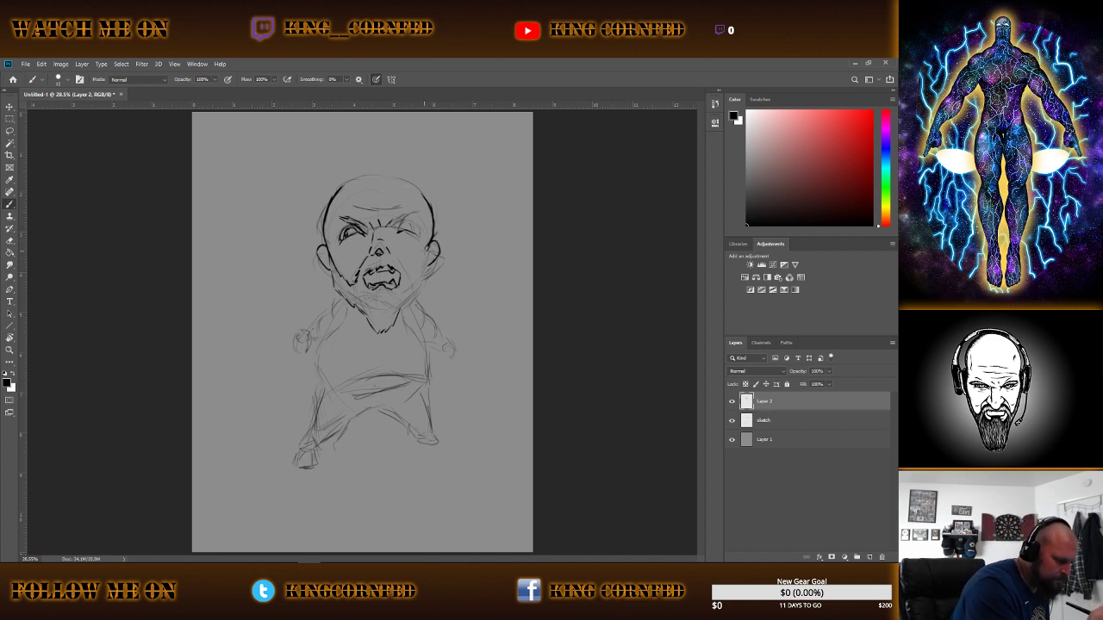
{"action": "left_click_drag", "start_coordinate": [419, 265], "coordinate": [403, 288]}
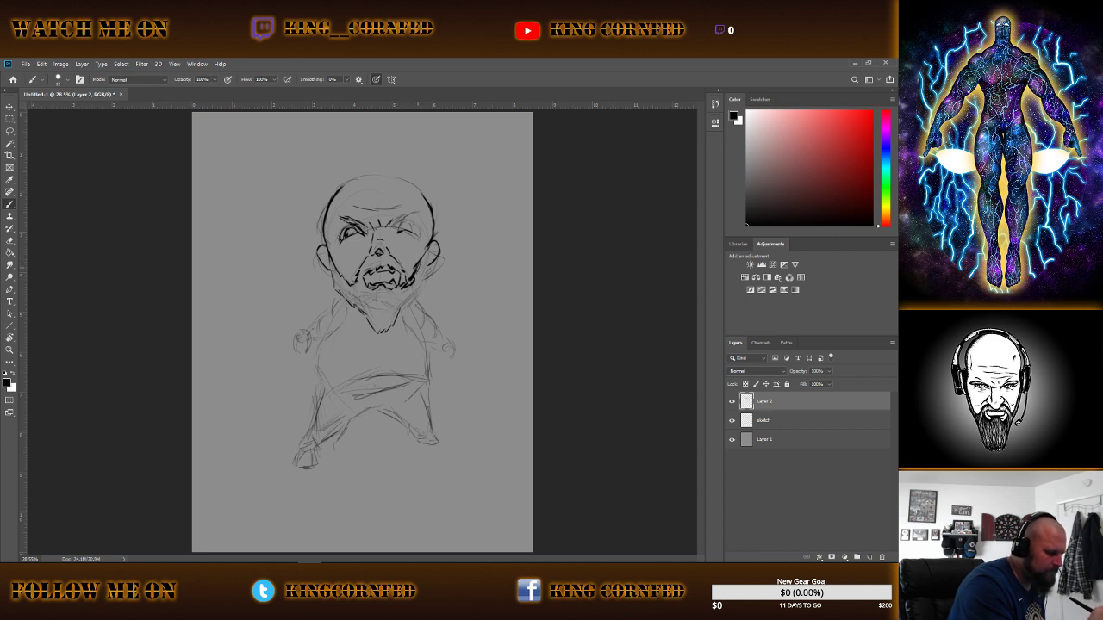
{"action": "mouse_move", "coordinate": [428, 245]}
{"action": "left_mouse_down"}
{"action": "mouse_move", "coordinate": [423, 290]}
{"action": "mouse_move", "coordinate": [404, 308]}
{"action": "left_mouse_up"}
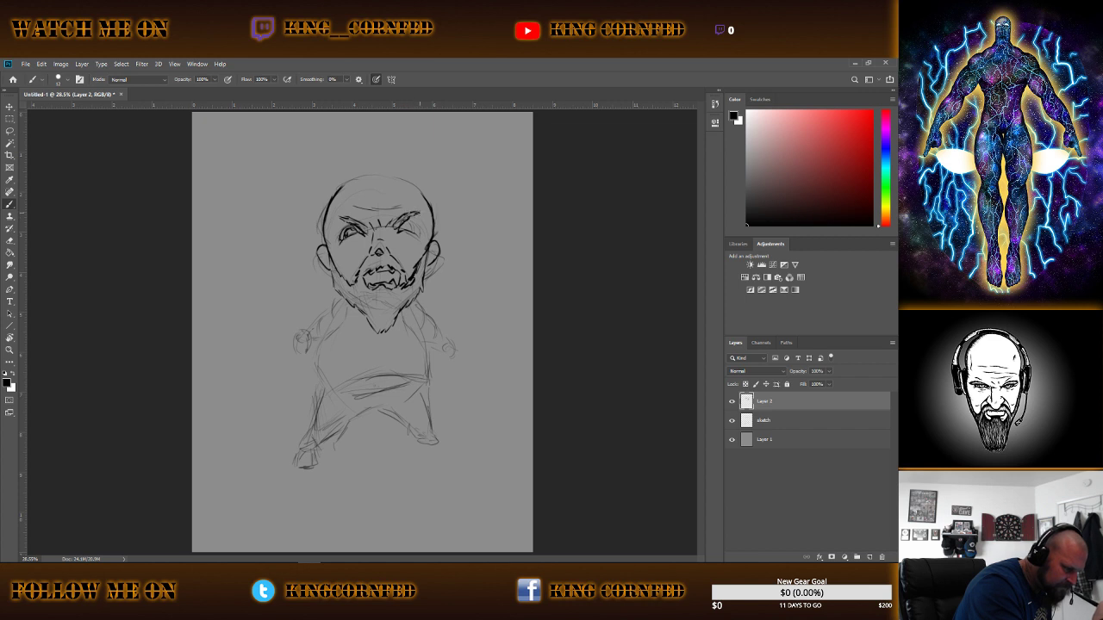
{"action": "mouse_move", "coordinate": [415, 213]}
{"action": "left_mouse_down"}
{"action": "mouse_move", "coordinate": [426, 207]}
{"action": "mouse_move", "coordinate": [417, 219]}
{"action": "left_mouse_up"}
{"action": "left_click_drag", "start_coordinate": [404, 226], "coordinate": [414, 221]}
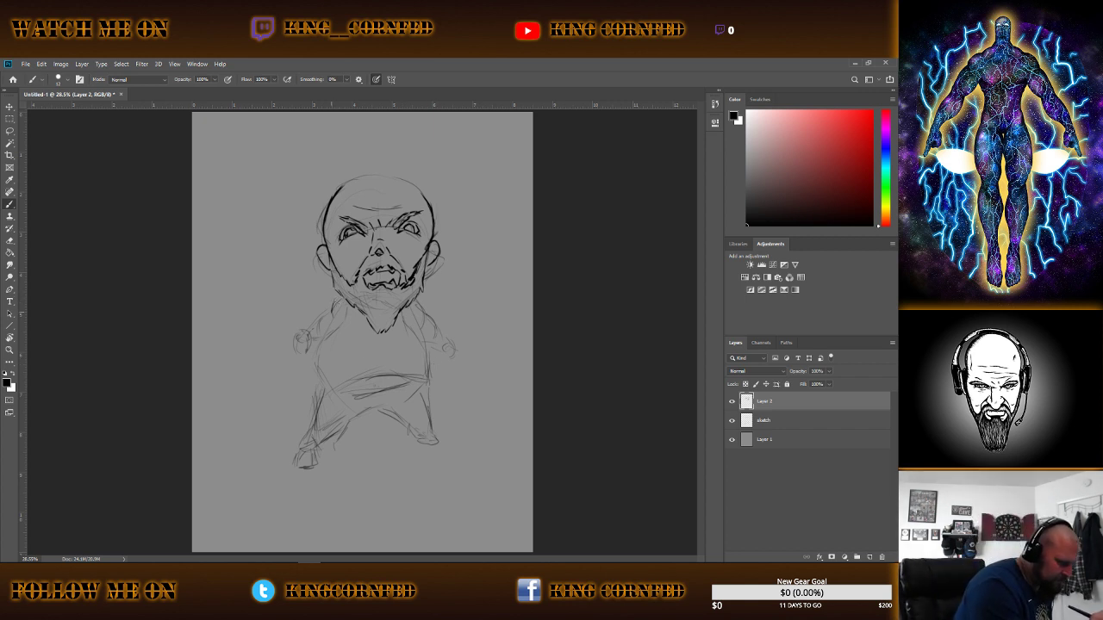
Ink the neck side, the left shoulder down toward the arm, and the top of the bald head.
{"action": "left_click_drag", "start_coordinate": [342, 297], "coordinate": [317, 330]}
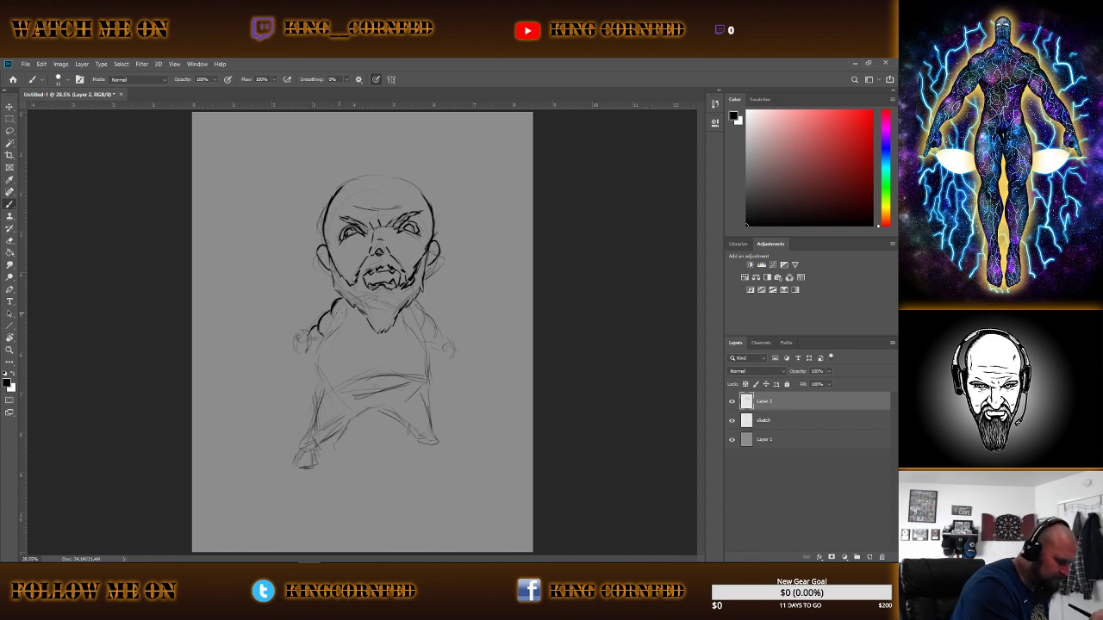
{"action": "left_click_drag", "start_coordinate": [338, 312], "coordinate": [329, 336]}
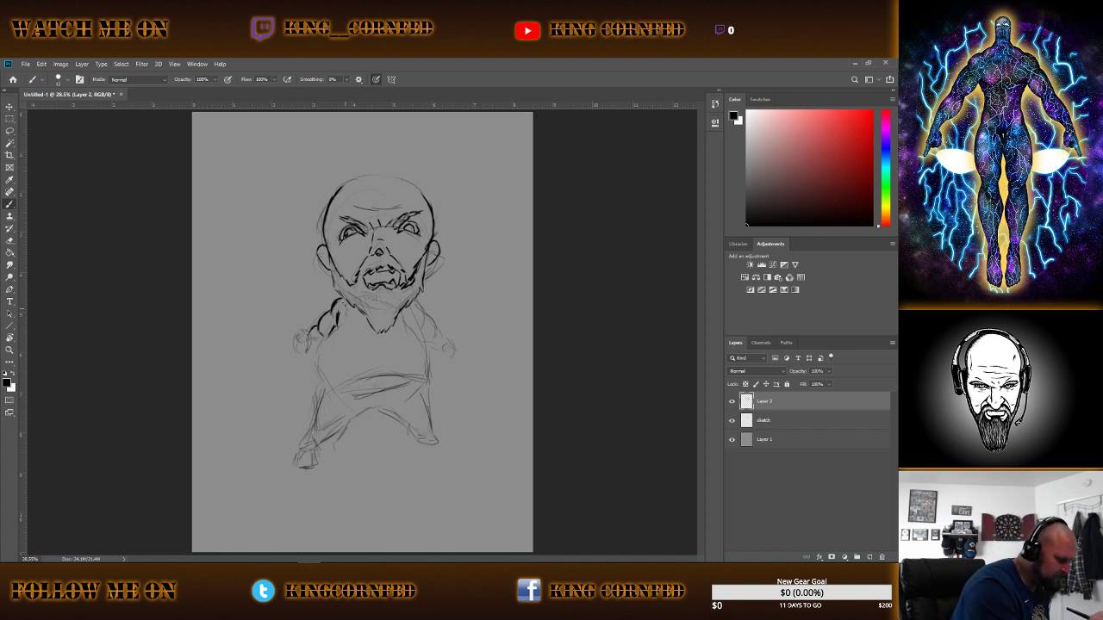
{"action": "left_click_drag", "start_coordinate": [346, 299], "coordinate": [318, 379]}
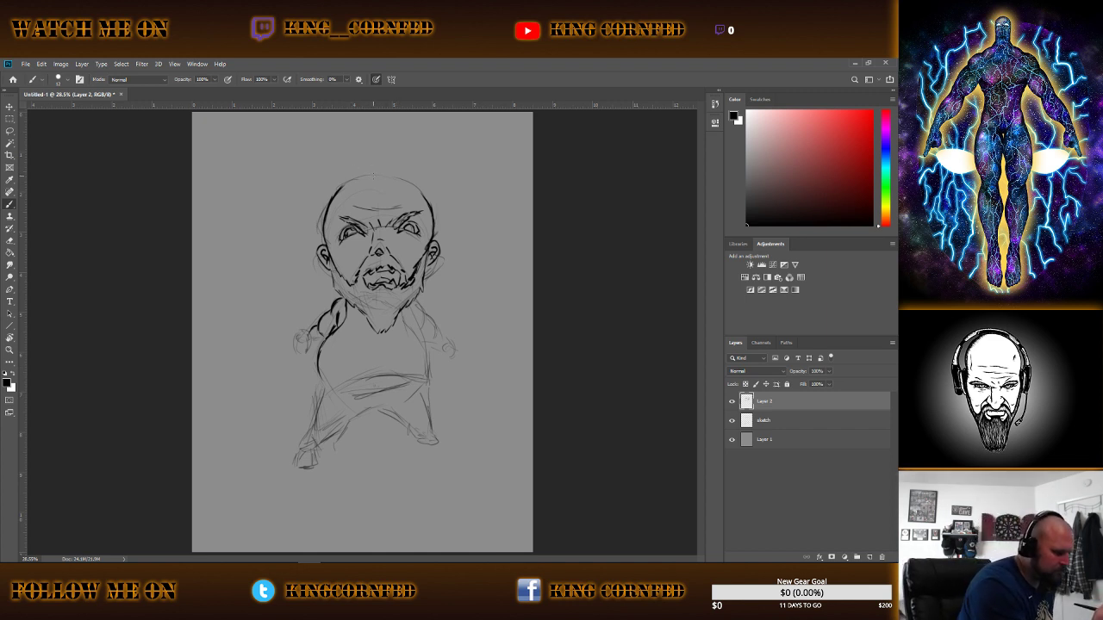
{"action": "mouse_move", "coordinate": [348, 183]}
{"action": "left_mouse_down"}
{"action": "mouse_move", "coordinate": [390, 172]}
{"action": "mouse_move", "coordinate": [426, 193]}
{"action": "left_mouse_up"}
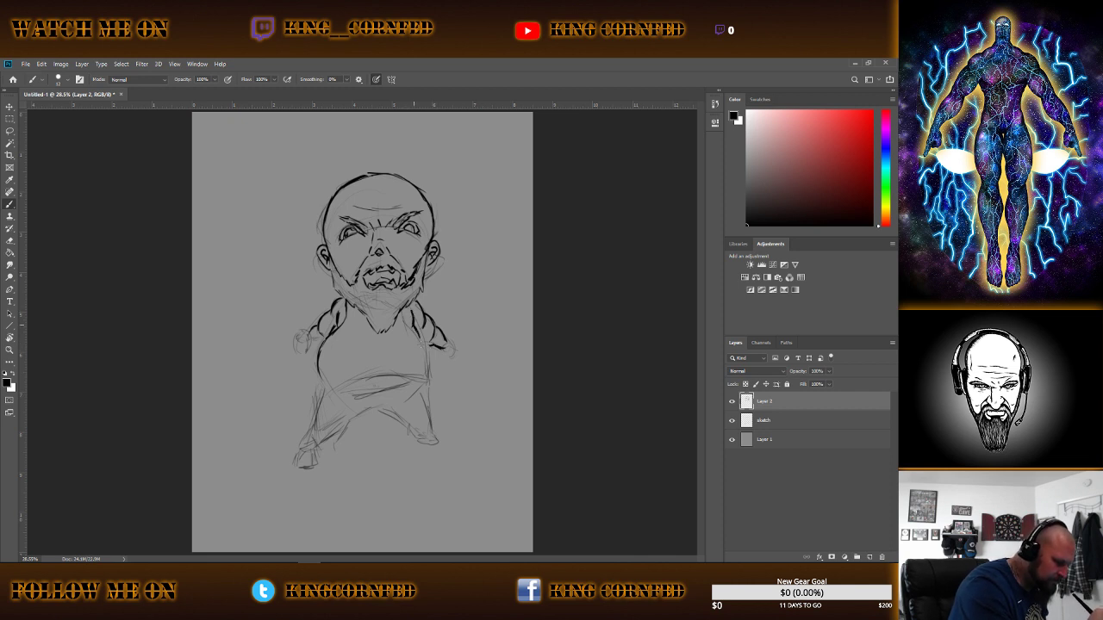
Add an ink stroke on the chest and extend the torso's side line downward.
{"action": "mouse_move", "coordinate": [405, 305]}
{"action": "left_mouse_down"}
{"action": "mouse_move", "coordinate": [402, 329]}
{"action": "mouse_move", "coordinate": [418, 341]}
{"action": "left_mouse_up"}
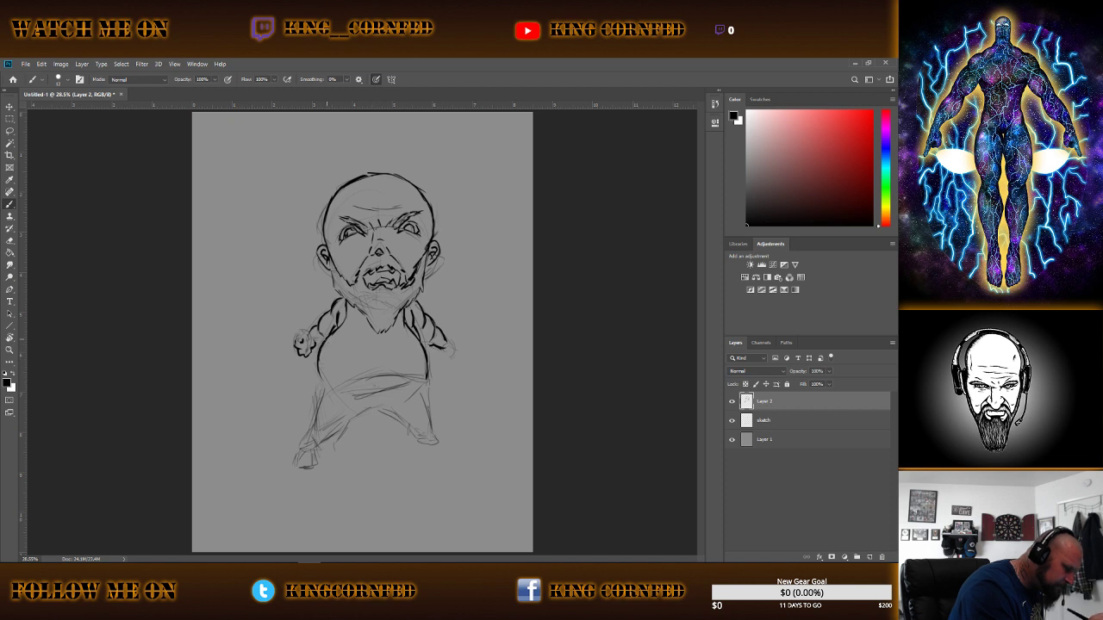
{"action": "mouse_move", "coordinate": [318, 374]}
{"action": "left_mouse_down"}
{"action": "mouse_move", "coordinate": [327, 390]}
{"action": "mouse_move", "coordinate": [302, 449]}
{"action": "left_mouse_up"}
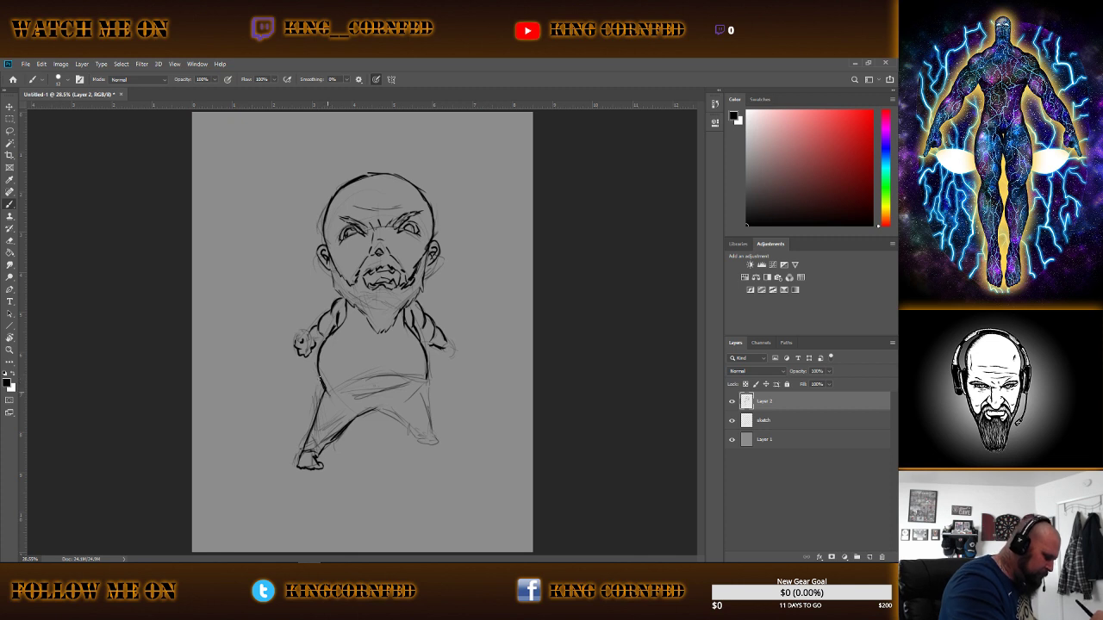
Ink the waist belt line, the right leg's outer and inner lines, and the right foot.
{"action": "left_click_drag", "start_coordinate": [325, 392], "coordinate": [427, 378]}
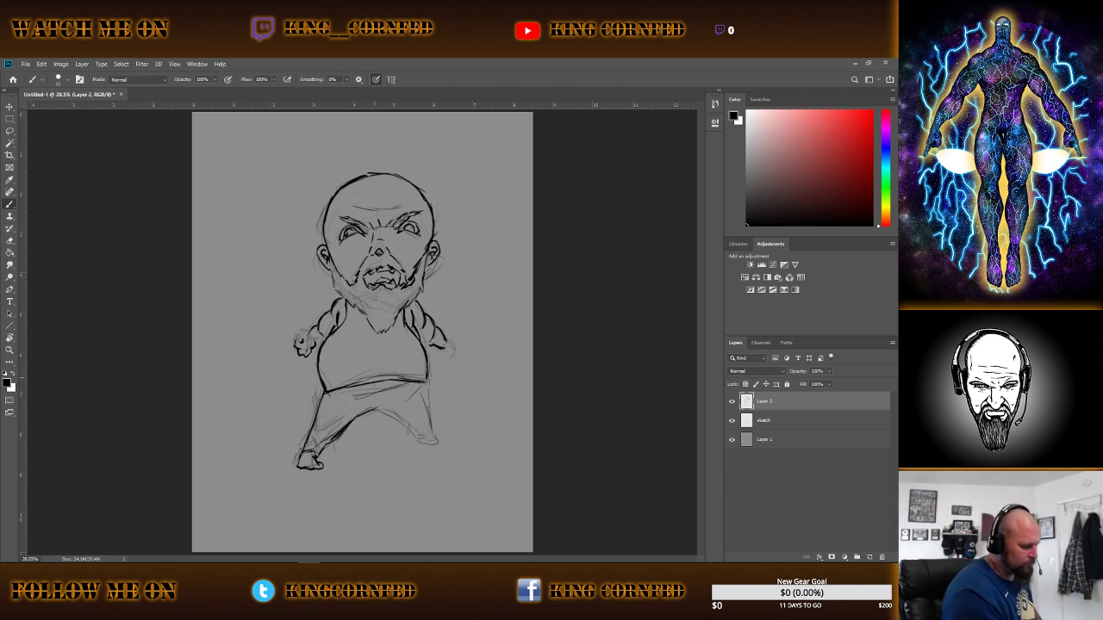
{"action": "left_click_drag", "start_coordinate": [342, 386], "coordinate": [431, 377]}
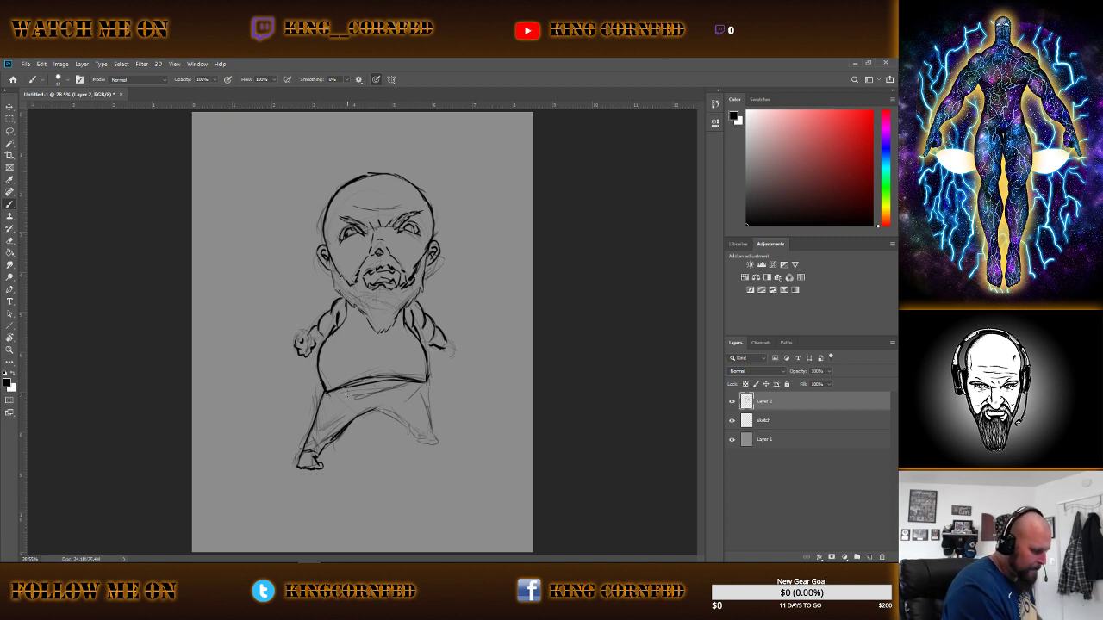
{"action": "left_click_drag", "start_coordinate": [346, 386], "coordinate": [392, 383]}
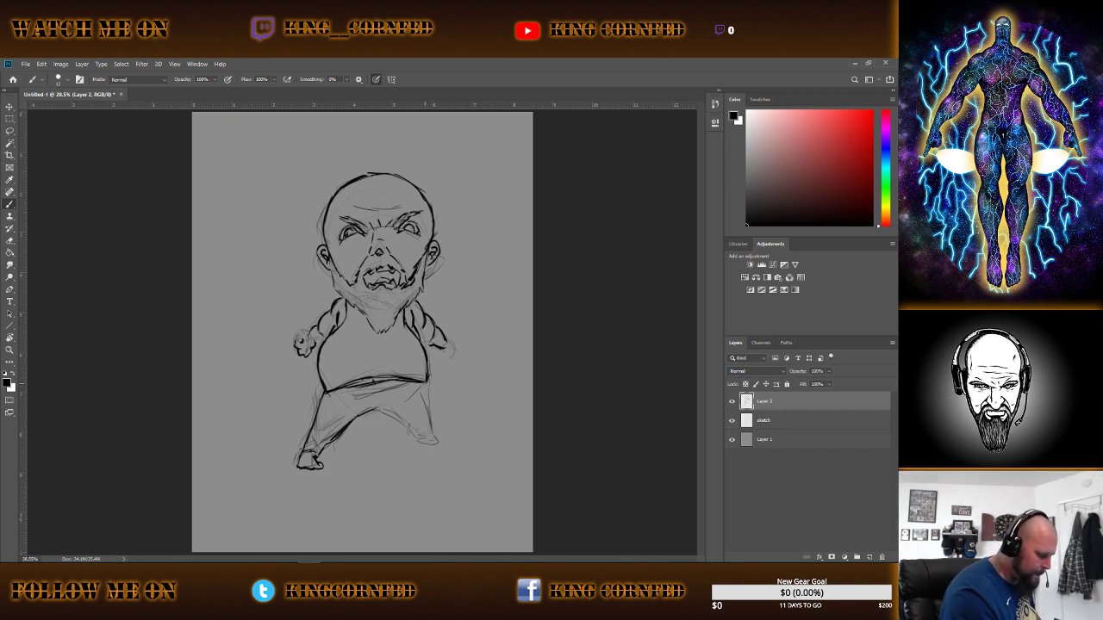
{"action": "left_click_drag", "start_coordinate": [423, 391], "coordinate": [432, 431]}
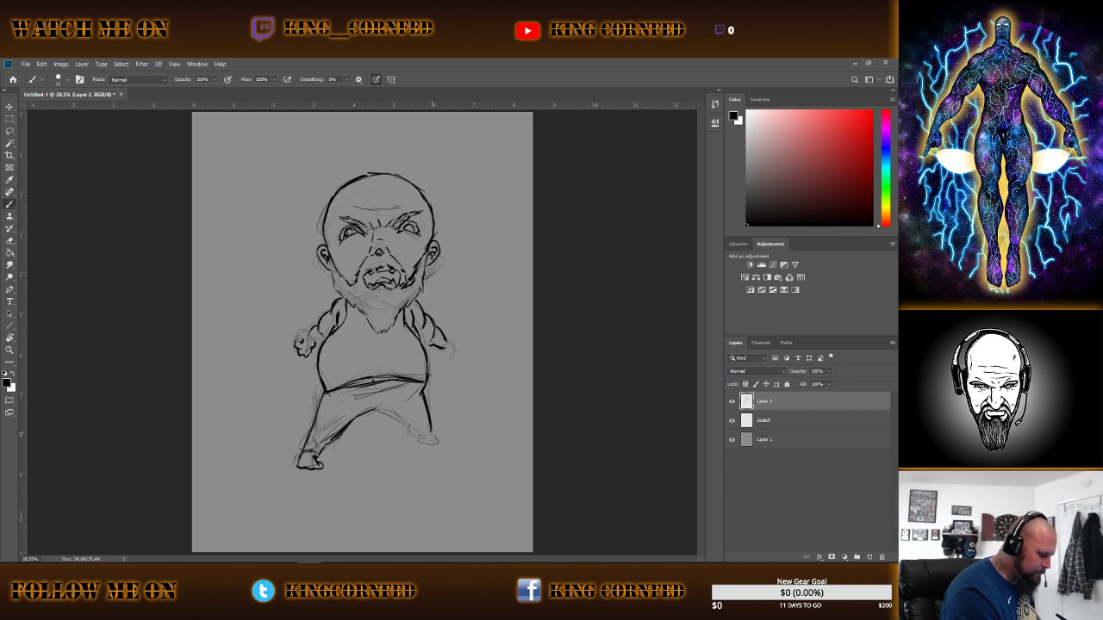
{"action": "mouse_move", "coordinate": [419, 424]}
{"action": "left_mouse_down"}
{"action": "mouse_move", "coordinate": [405, 439]}
{"action": "mouse_move", "coordinate": [404, 411]}
{"action": "left_mouse_up"}
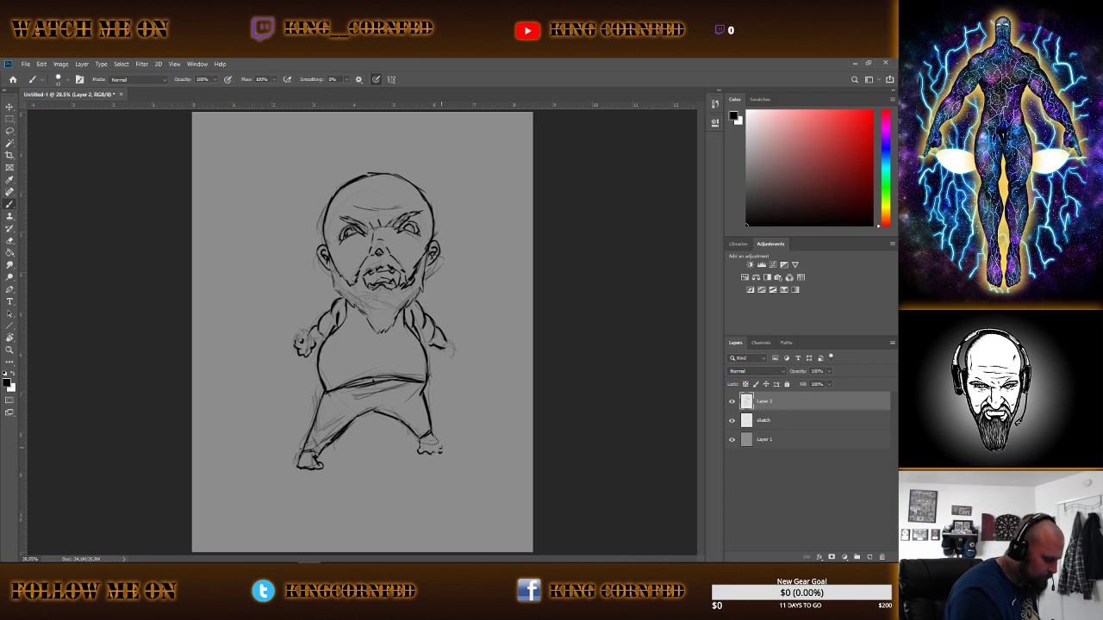
{"action": "left_click_drag", "start_coordinate": [439, 447], "coordinate": [443, 453]}
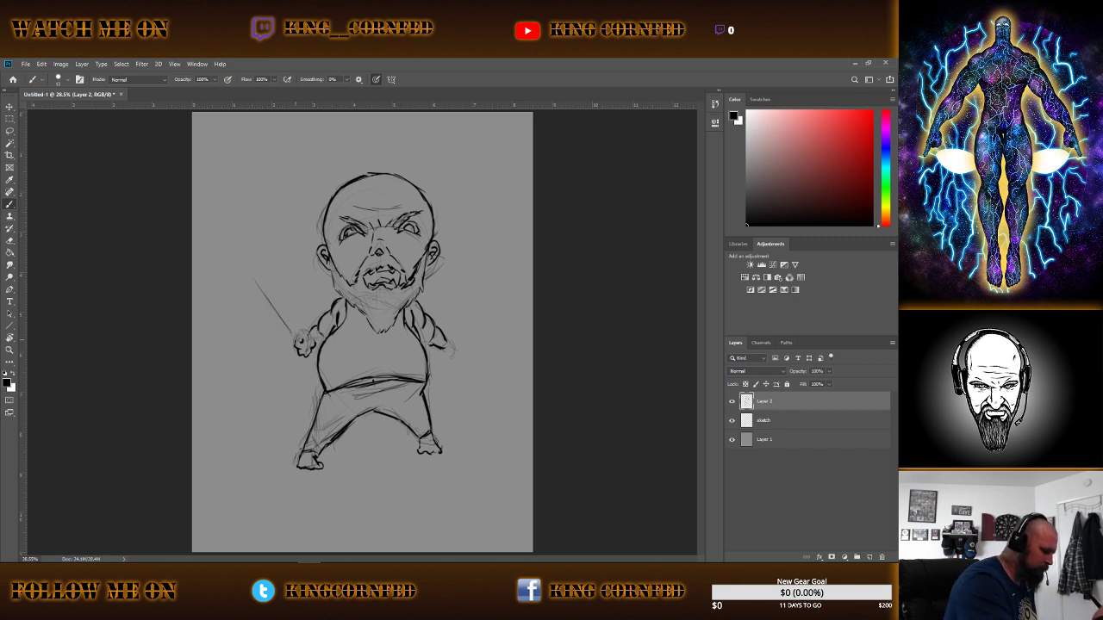
Draw a pointed sword blade rising from the left fist and darken its outline.
{"action": "mouse_move", "coordinate": [289, 332]}
{"action": "left_mouse_down"}
{"action": "mouse_move", "coordinate": [253, 285]}
{"action": "mouse_move", "coordinate": [300, 330]}
{"action": "left_mouse_up"}
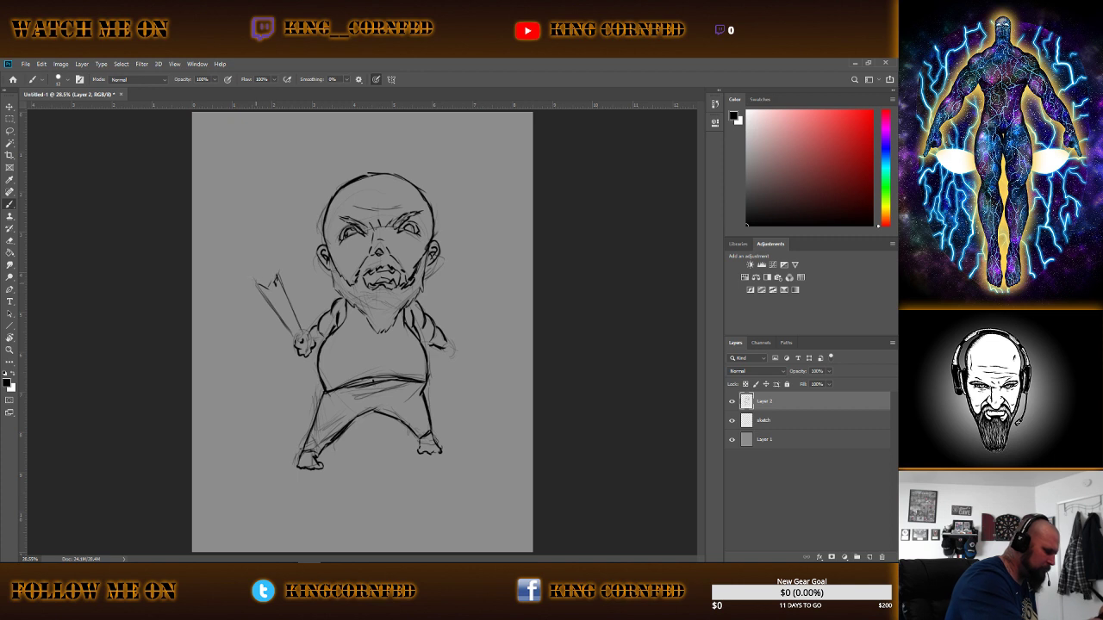
{"action": "mouse_move", "coordinate": [255, 277]}
{"action": "left_mouse_down"}
{"action": "mouse_move", "coordinate": [243, 235]}
{"action": "mouse_move", "coordinate": [275, 274]}
{"action": "left_mouse_up"}
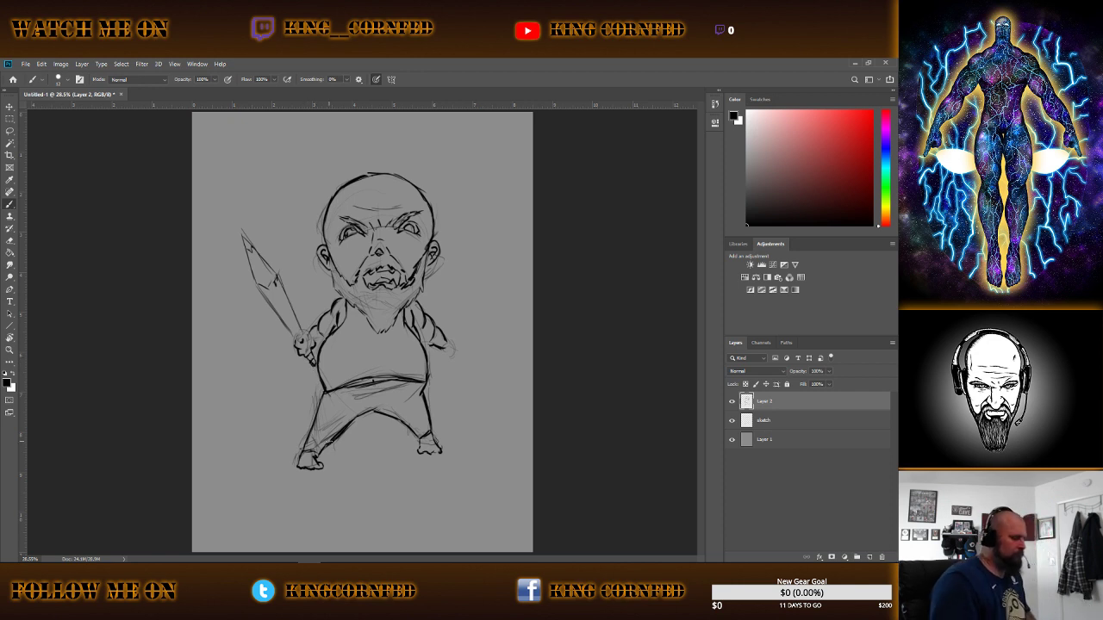
{"action": "left_click_drag", "start_coordinate": [267, 291], "coordinate": [292, 329]}
{"action": "left_click_drag", "start_coordinate": [279, 285], "coordinate": [297, 329]}
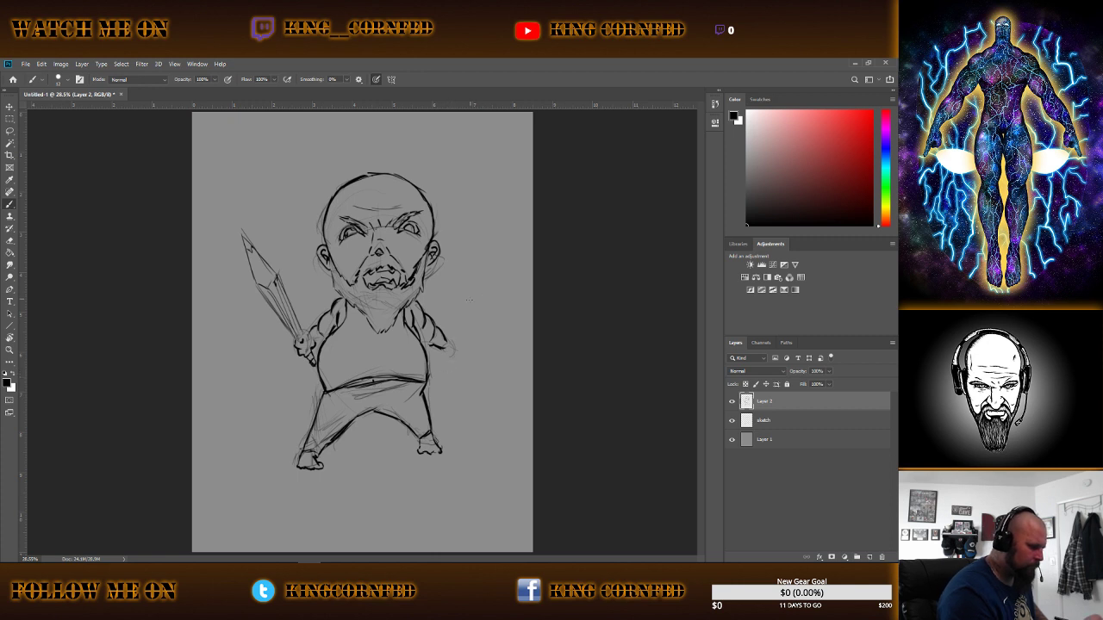
Sketch a blade beside the right hand with a series of diagonal strokes.
{"action": "left_click_drag", "start_coordinate": [473, 312], "coordinate": [450, 348]}
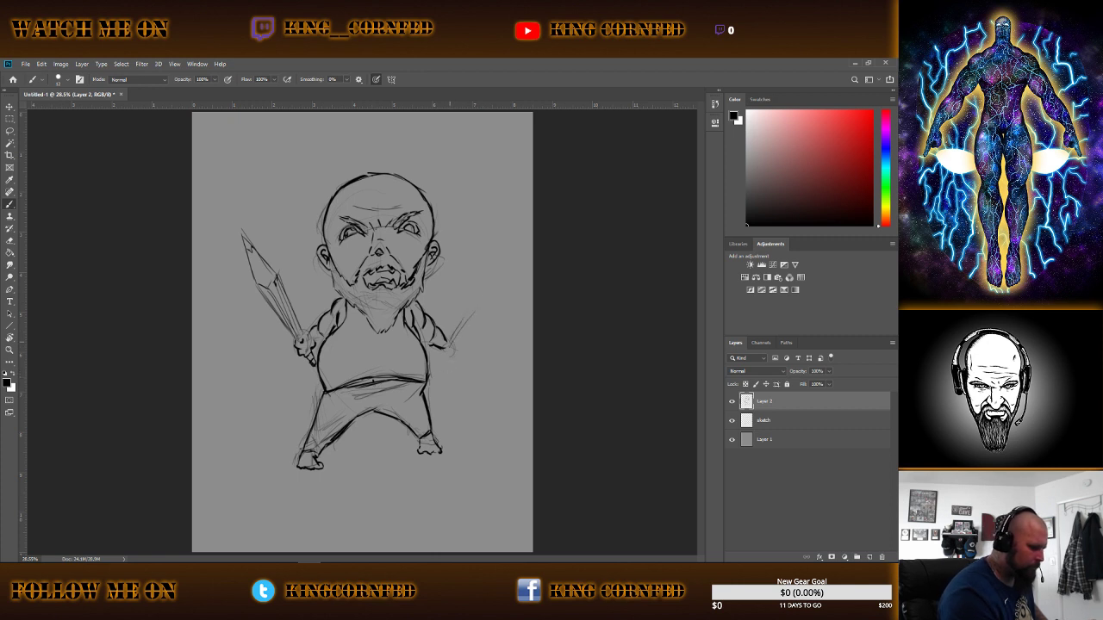
{"action": "left_click_drag", "start_coordinate": [475, 296], "coordinate": [455, 331]}
{"action": "left_click_drag", "start_coordinate": [467, 338], "coordinate": [448, 351]}
{"action": "left_click_drag", "start_coordinate": [477, 317], "coordinate": [448, 345]}
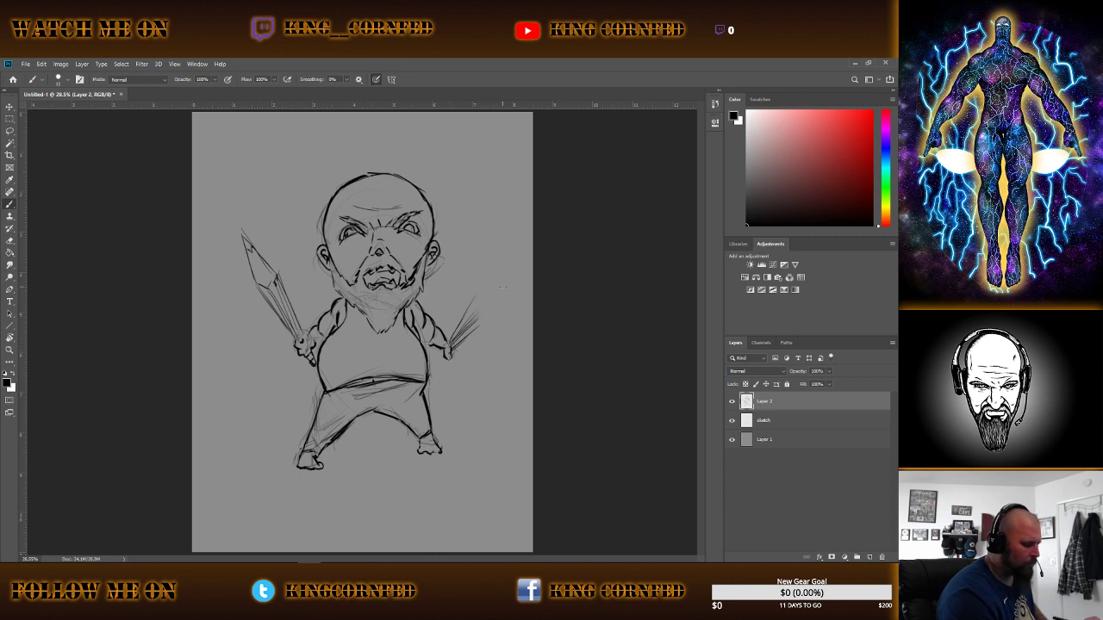
{"action": "left_click_drag", "start_coordinate": [475, 306], "coordinate": [483, 278]}
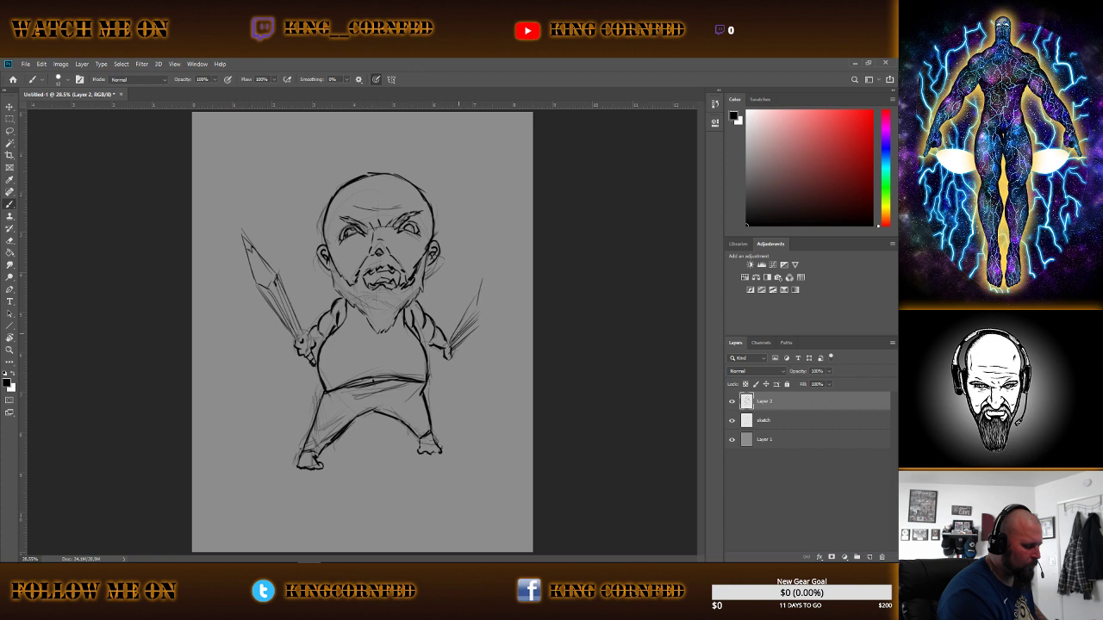
{"action": "left_click_drag", "start_coordinate": [465, 322], "coordinate": [444, 353]}
{"action": "left_click_drag", "start_coordinate": [475, 303], "coordinate": [451, 350]}
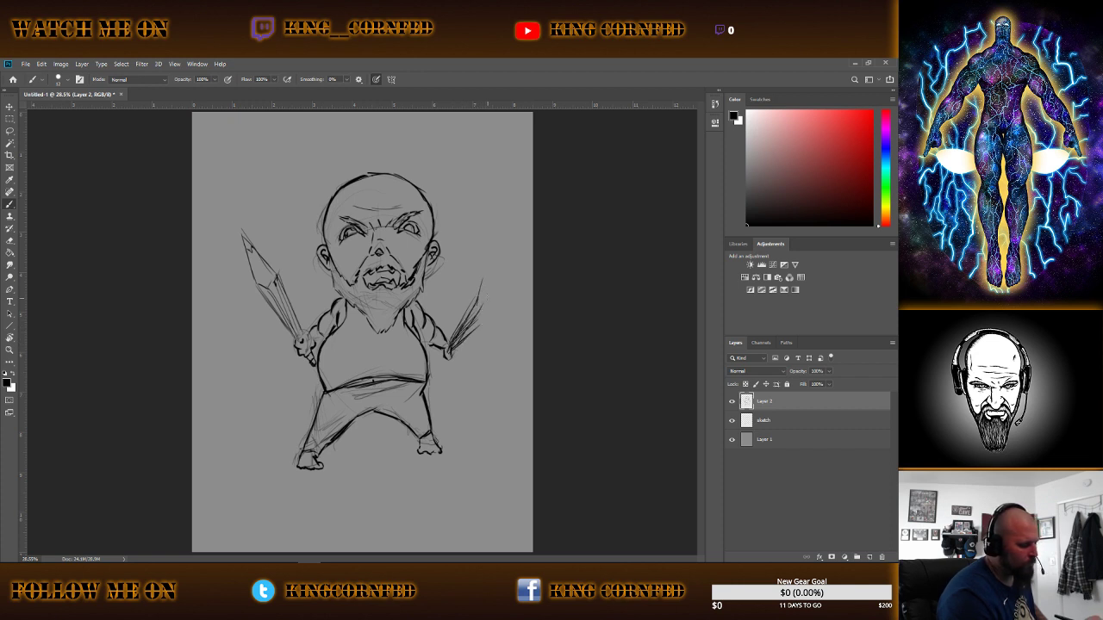
{"action": "mouse_move", "coordinate": [489, 298]}
{"action": "left_mouse_down"}
{"action": "mouse_move", "coordinate": [476, 310]}
{"action": "mouse_move", "coordinate": [497, 274]}
{"action": "left_mouse_up"}
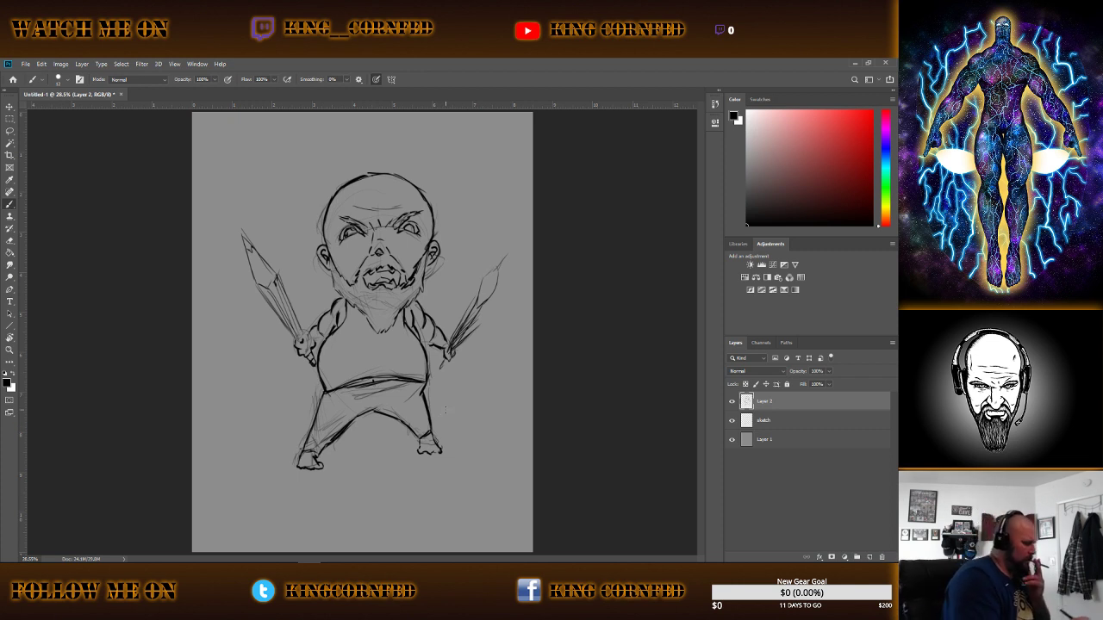
Erase the rough right-hand blade and redraw a cleaner sword with an extended tip.
{"action": "left_click", "coordinate": [9, 242]}
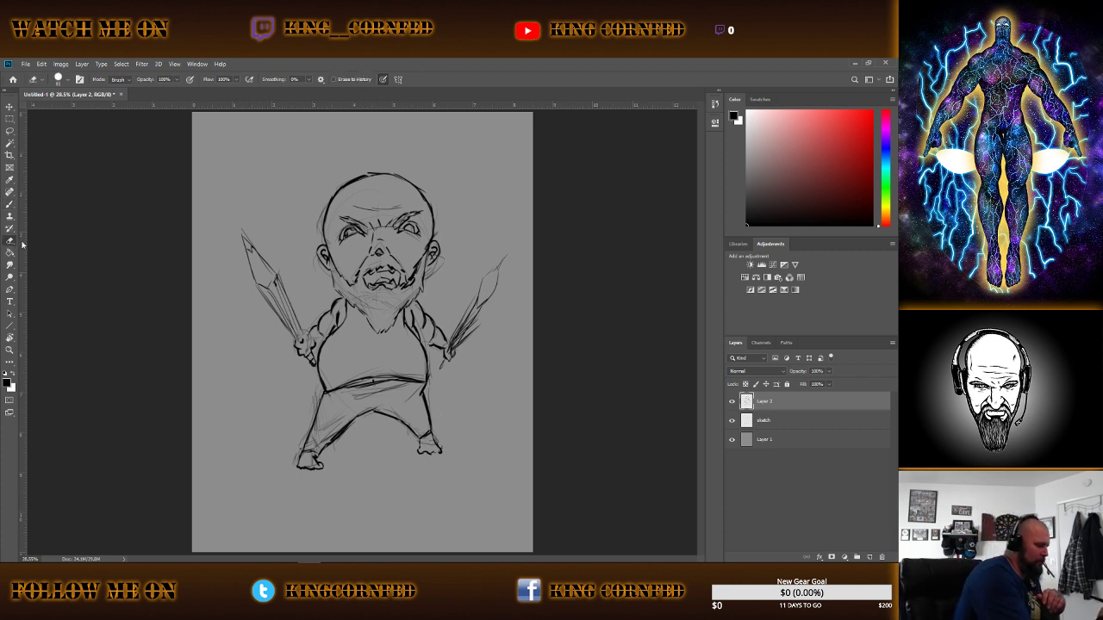
{"action": "left_click_drag", "start_coordinate": [504, 258], "coordinate": [465, 319]}
{"action": "left_click_drag", "start_coordinate": [489, 281], "coordinate": [455, 349]}
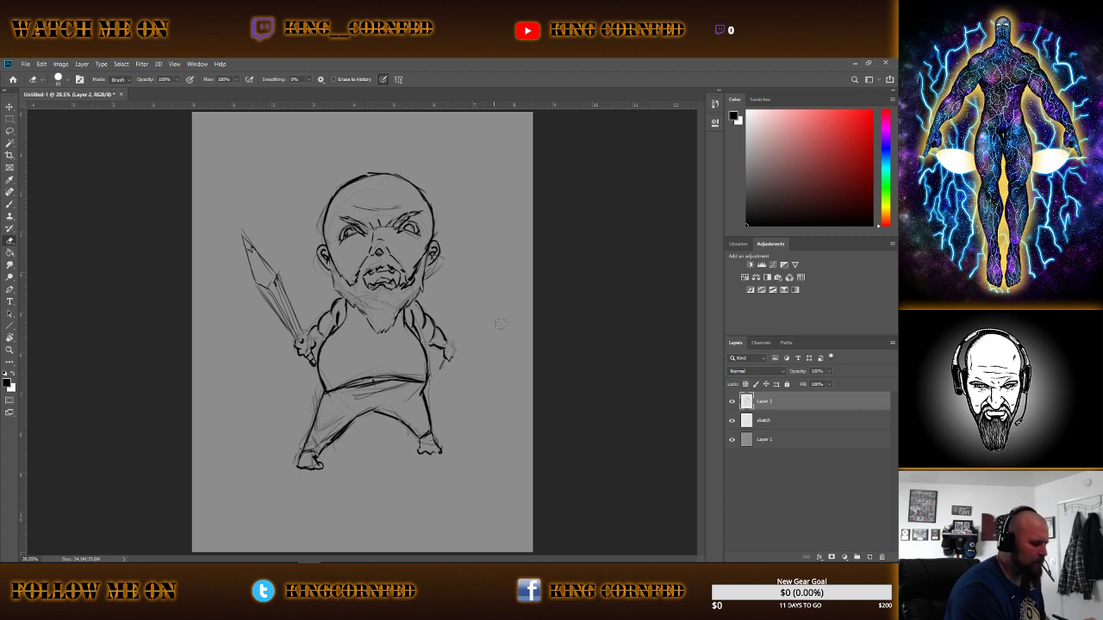
{"action": "left_click", "coordinate": [11, 205]}
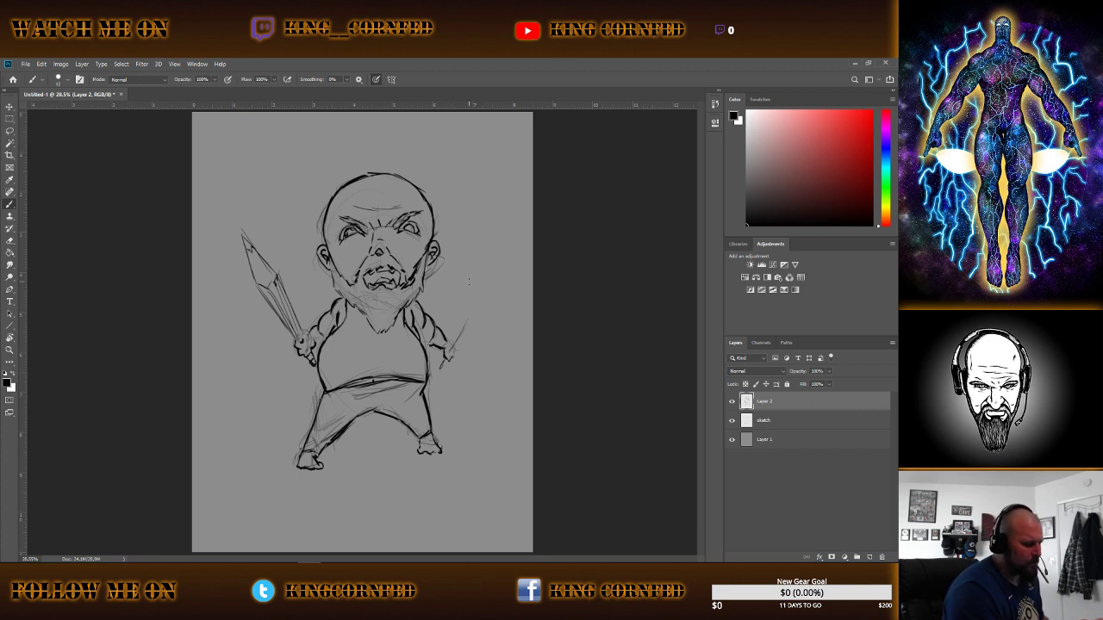
{"action": "mouse_move", "coordinate": [475, 305]}
{"action": "left_mouse_down"}
{"action": "mouse_move", "coordinate": [489, 293]}
{"action": "mouse_move", "coordinate": [492, 307]}
{"action": "left_mouse_up"}
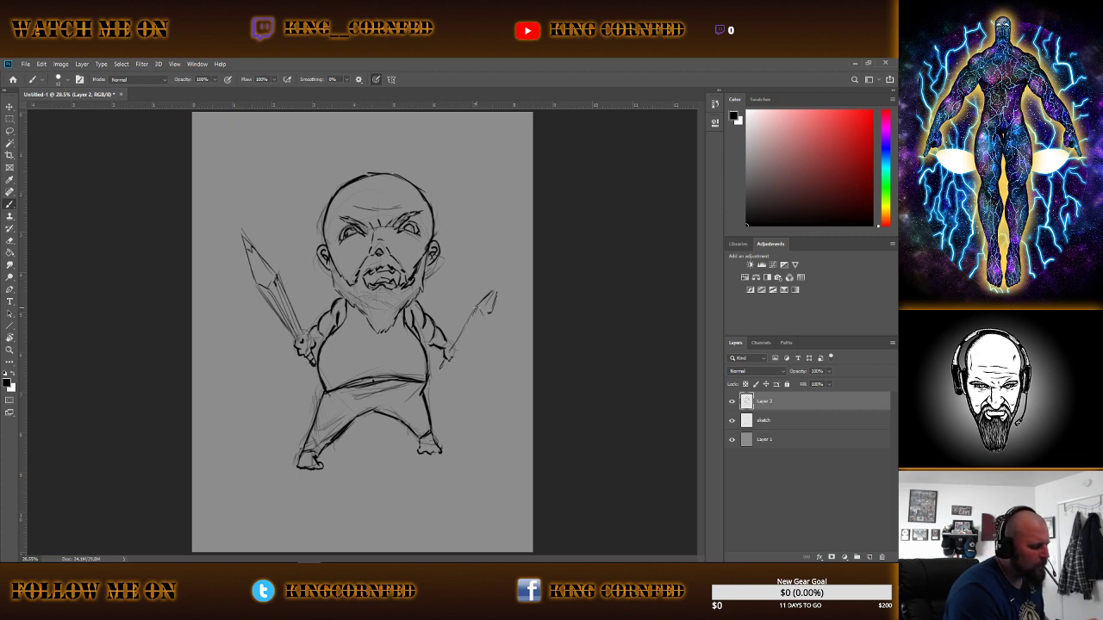
{"action": "mouse_move", "coordinate": [477, 308]}
{"action": "left_mouse_down"}
{"action": "mouse_move", "coordinate": [453, 354]}
{"action": "mouse_move", "coordinate": [462, 345]}
{"action": "left_mouse_up"}
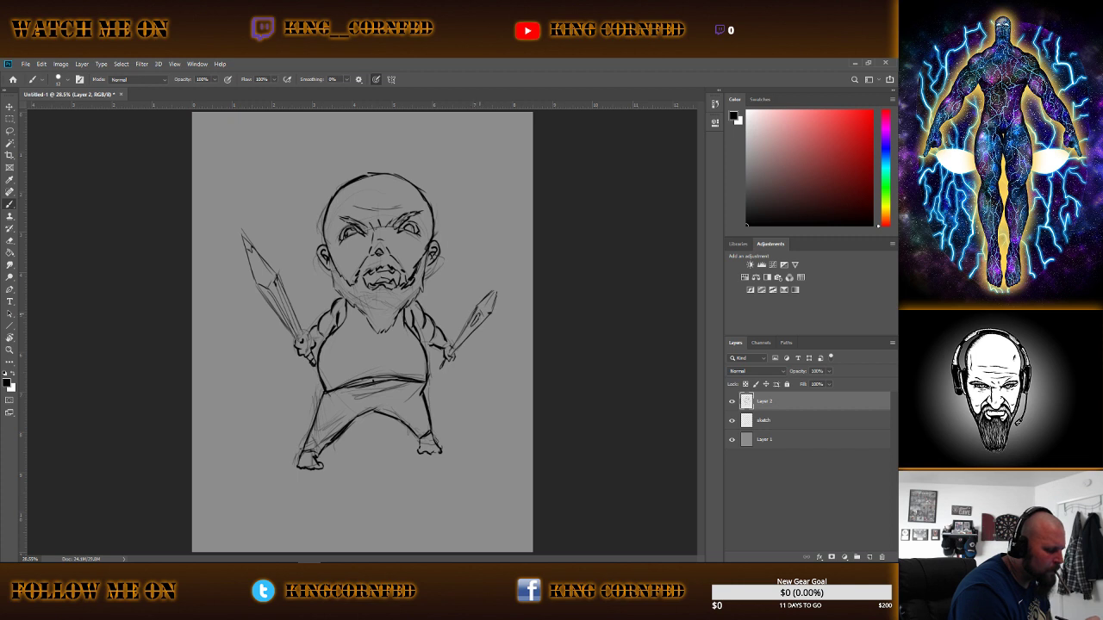
{"action": "left_click_drag", "start_coordinate": [488, 299], "coordinate": [499, 284]}
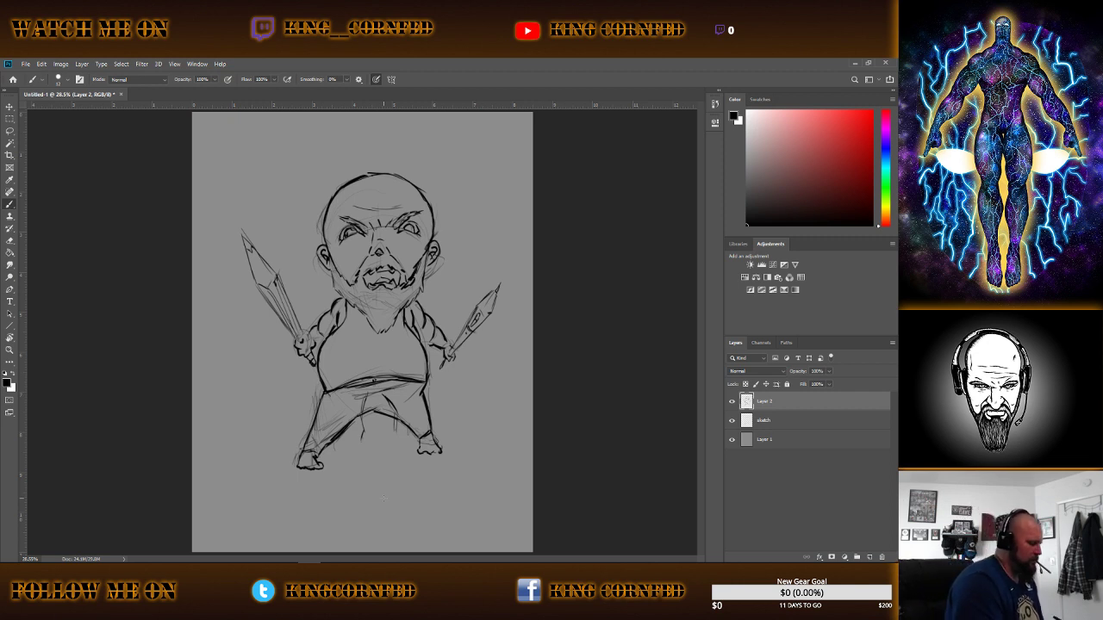
Erase a stray line on the figure's legs with the Eraser.
{"action": "left_click", "coordinate": [12, 238]}
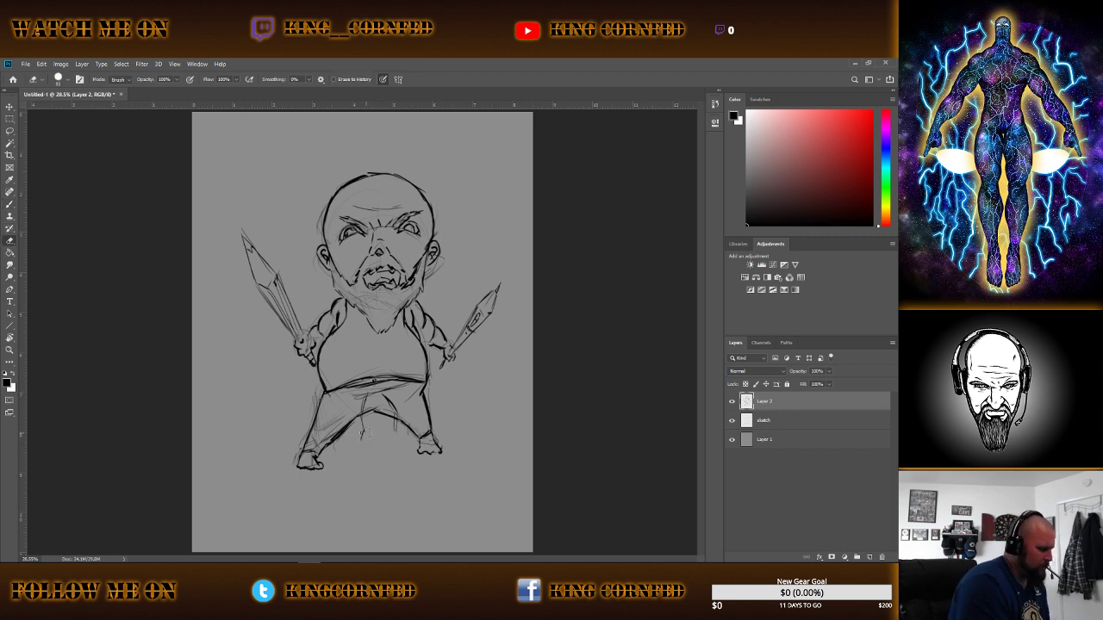
{"action": "left_click_drag", "start_coordinate": [372, 400], "coordinate": [355, 408]}
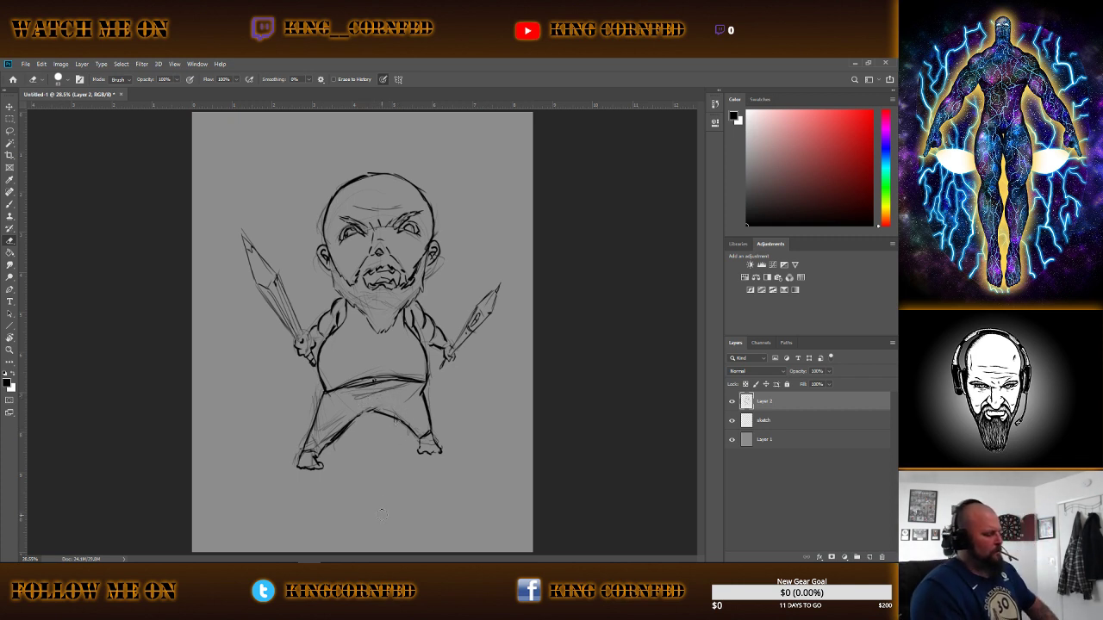
{"action": "left_click", "coordinate": [9, 350]}
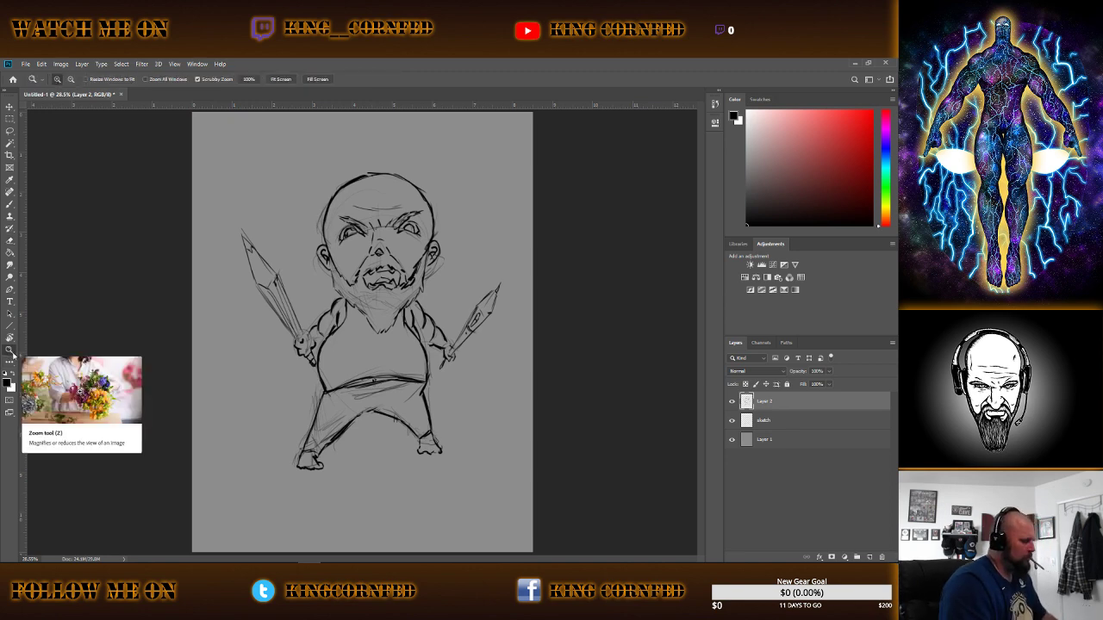
Zoom in on the face and ink the outer edge of the left ear.
{"action": "left_click", "coordinate": [387, 286]}
{"action": "left_click", "coordinate": [379, 301]}
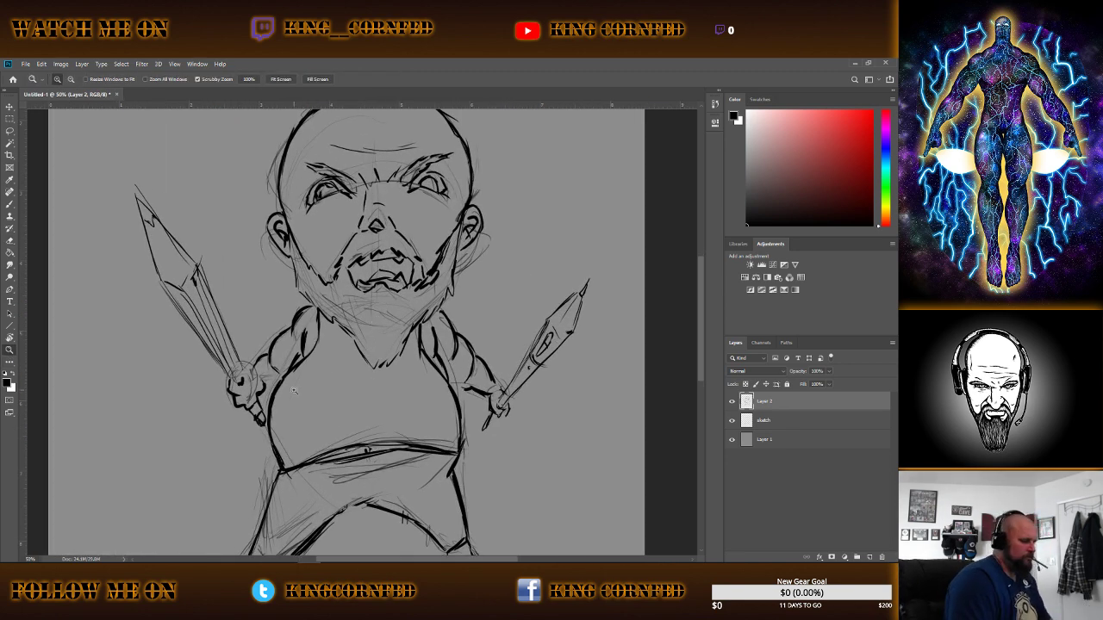
{"action": "key", "text": "ctrl+plus"}
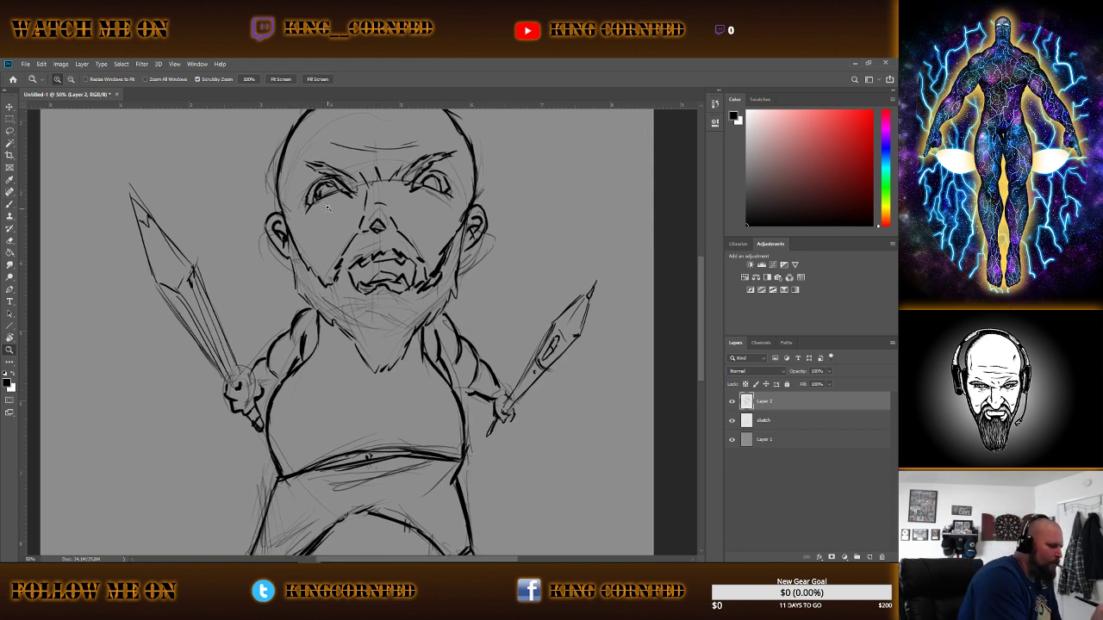
{"action": "left_click", "coordinate": [9, 204]}
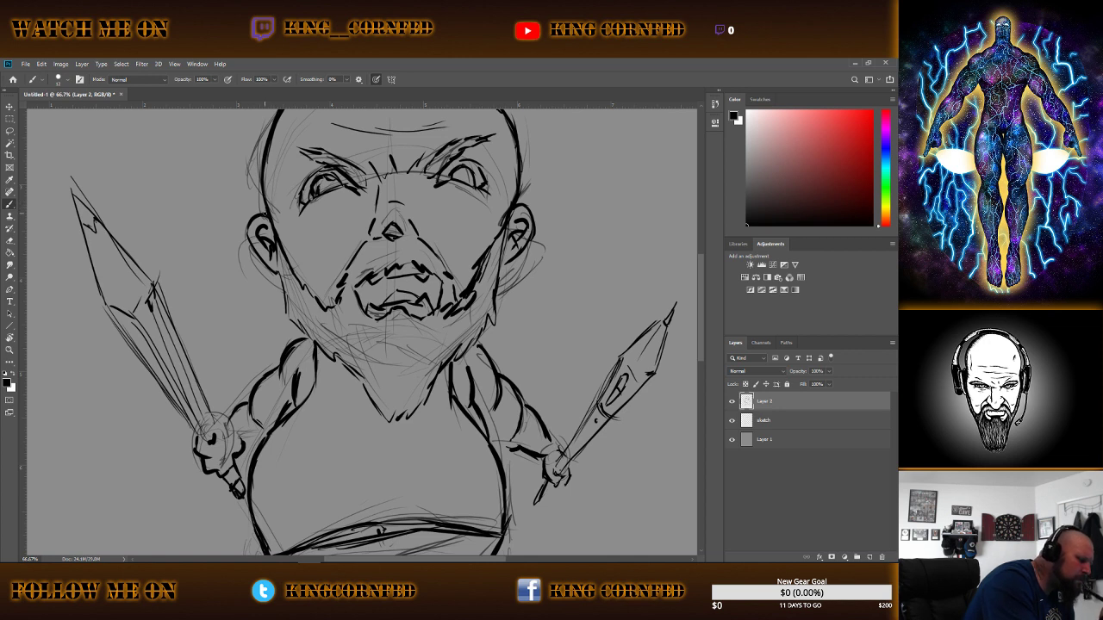
{"action": "left_click_drag", "start_coordinate": [252, 222], "coordinate": [251, 236]}
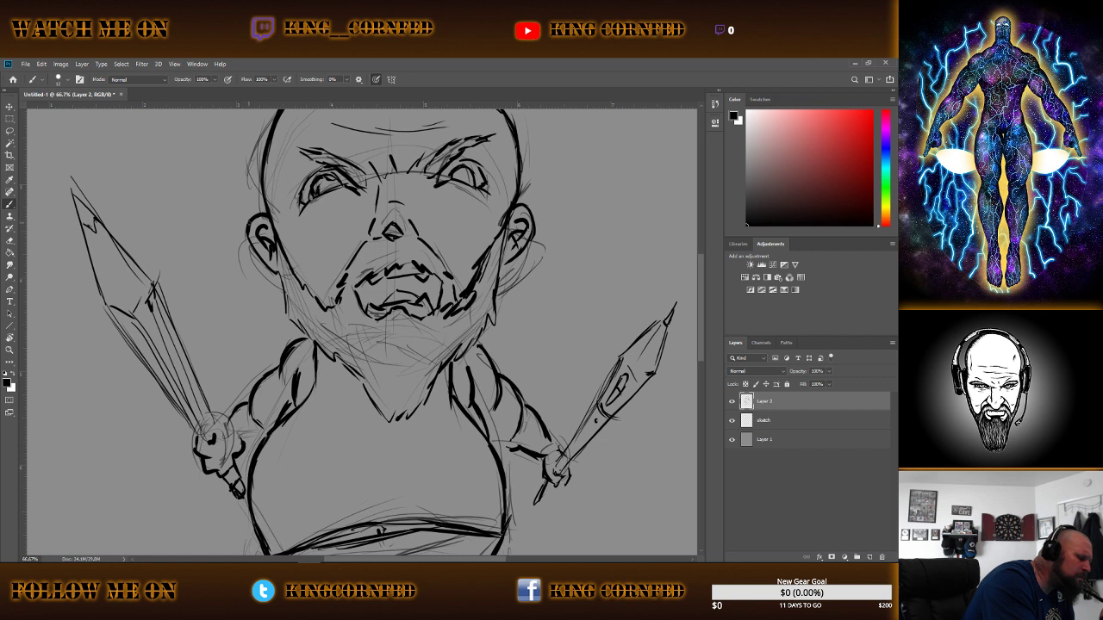
{"action": "left_click_drag", "start_coordinate": [250, 229], "coordinate": [248, 242]}
{"action": "left_click_drag", "start_coordinate": [250, 238], "coordinate": [261, 260]}
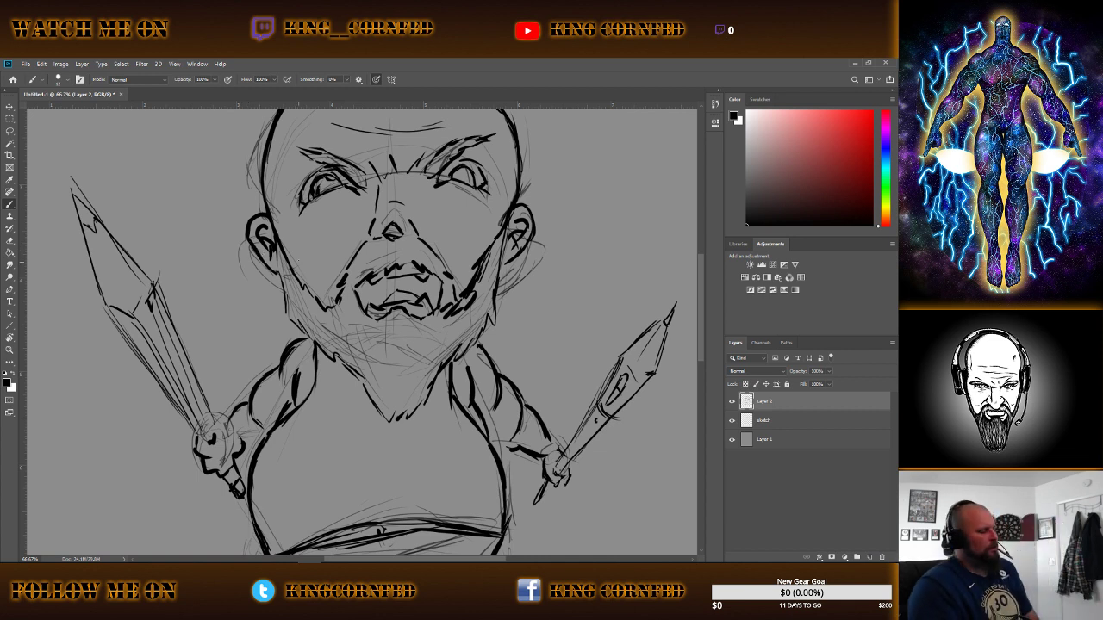
Make the Eraser smaller using its right-click size options.
{"action": "right_click", "coordinate": [387, 280]}
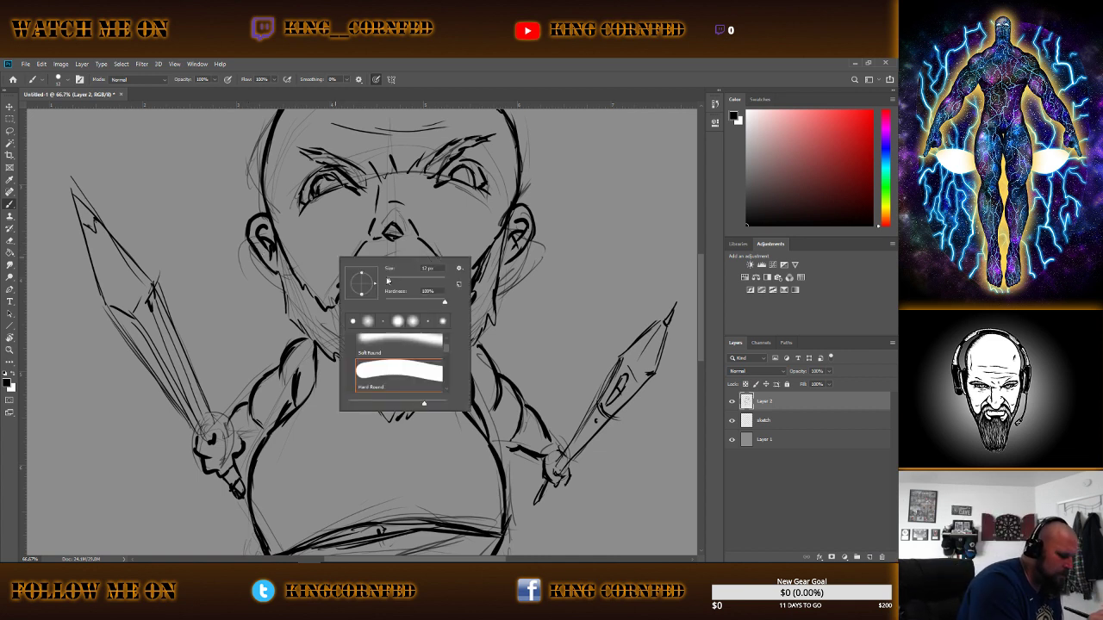
{"action": "key", "text": "Escape"}
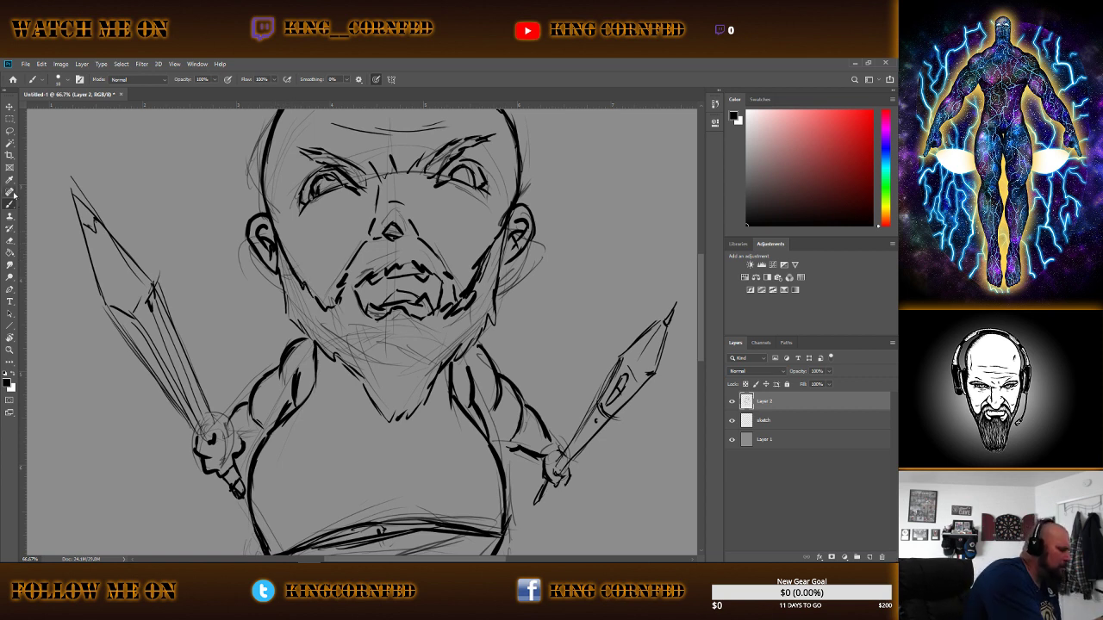
{"action": "left_click", "coordinate": [10, 241]}
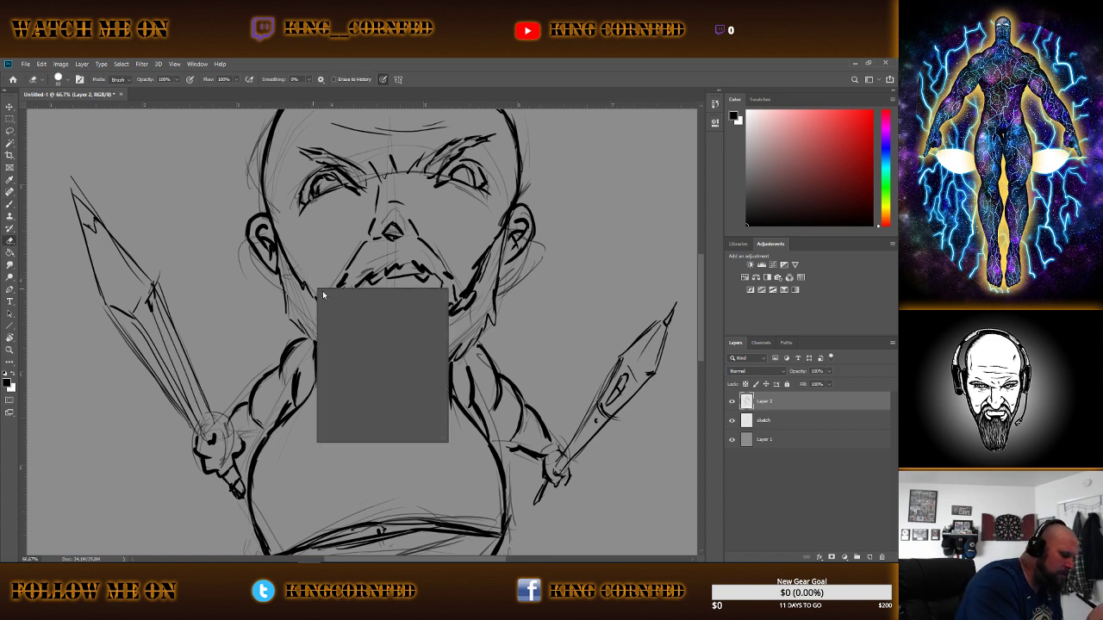
{"action": "right_click", "coordinate": [318, 291]}
{"action": "left_click_drag", "start_coordinate": [387, 313], "coordinate": [370, 313]}
{"action": "key", "text": "Return"}
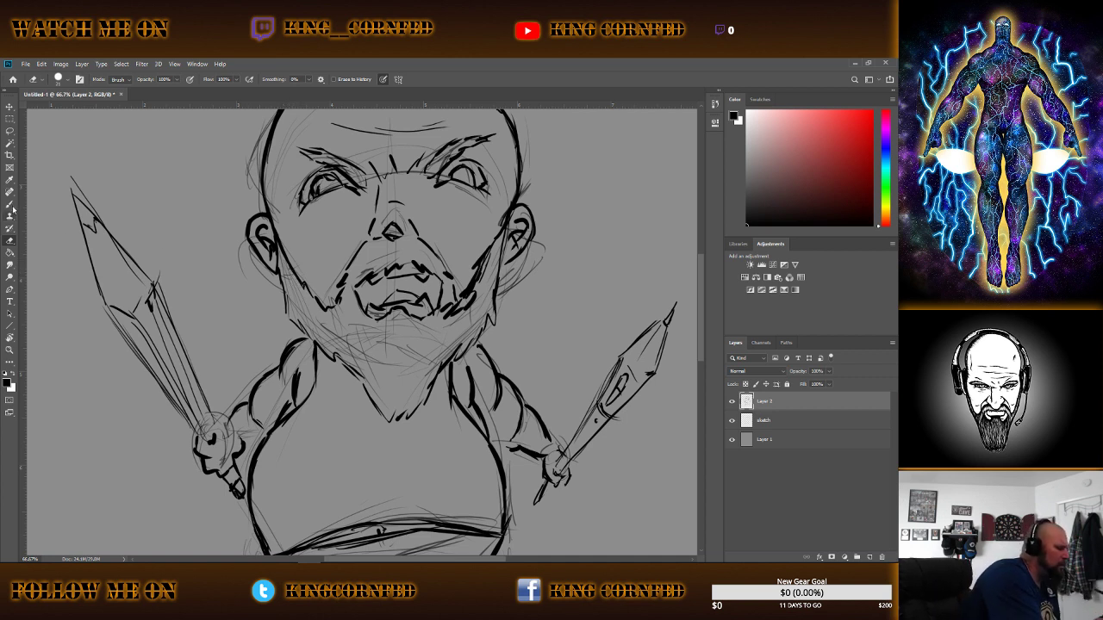
Add an ink mark beside the jaw and another stroke on the left ear.
{"action": "key", "text": "b"}
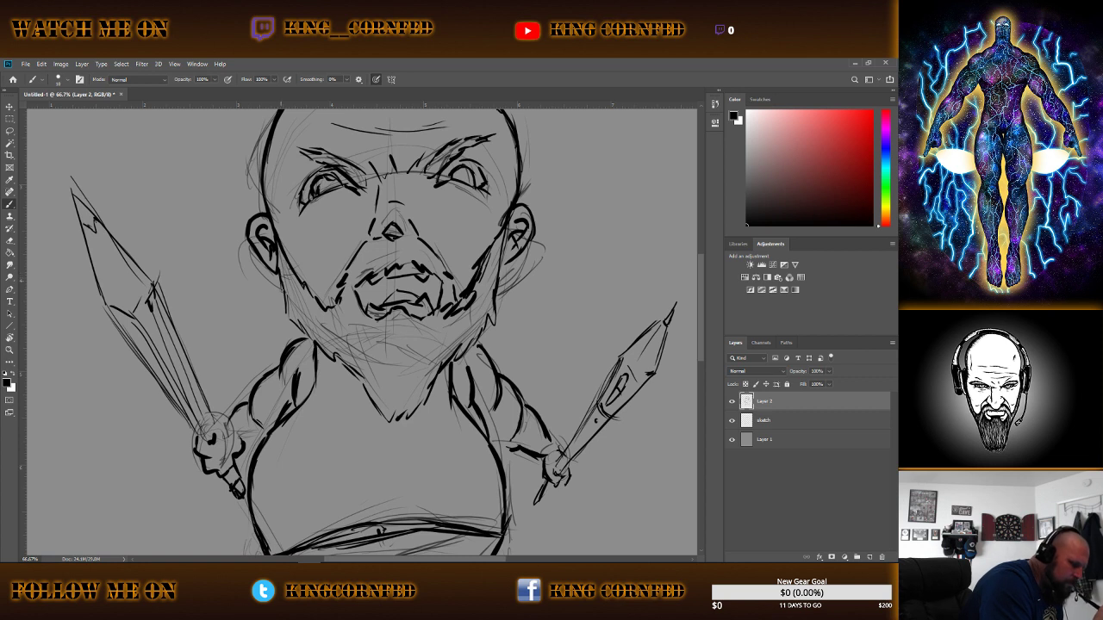
{"action": "mouse_move", "coordinate": [283, 286]}
{"action": "left_mouse_down"}
{"action": "mouse_move", "coordinate": [287, 321]}
{"action": "mouse_move", "coordinate": [315, 347]}
{"action": "left_mouse_up"}
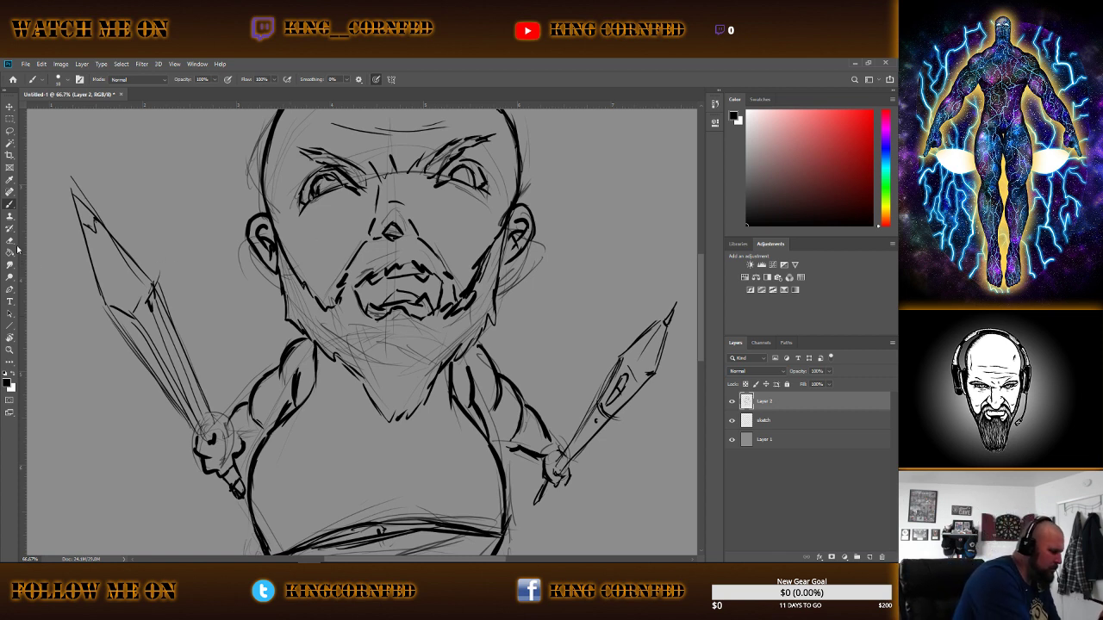
{"action": "key", "text": "e"}
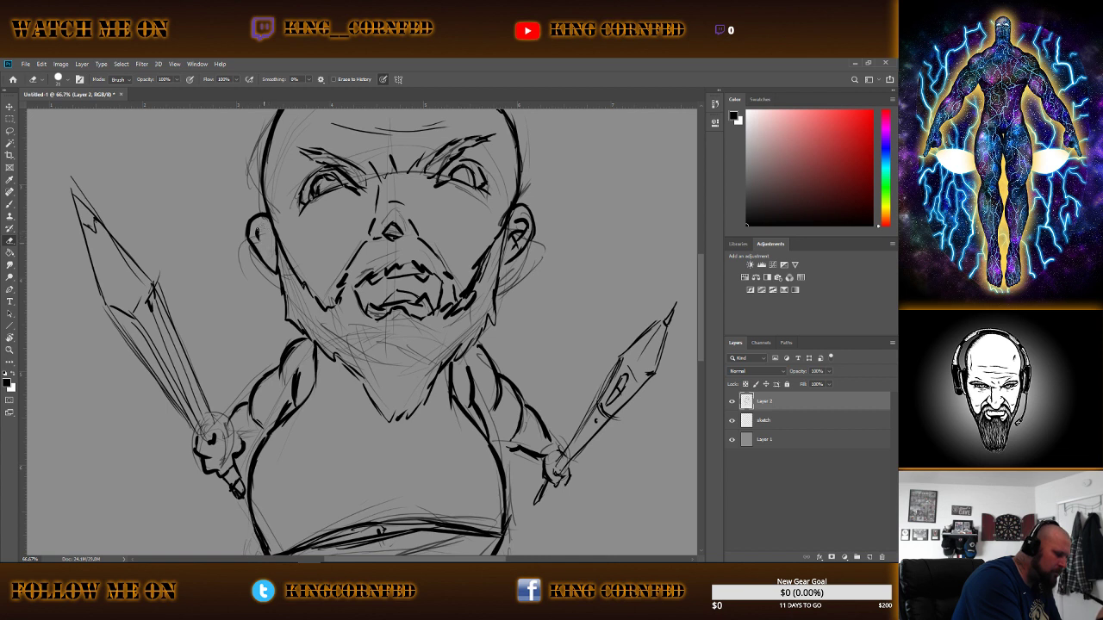
{"action": "key", "text": "b"}
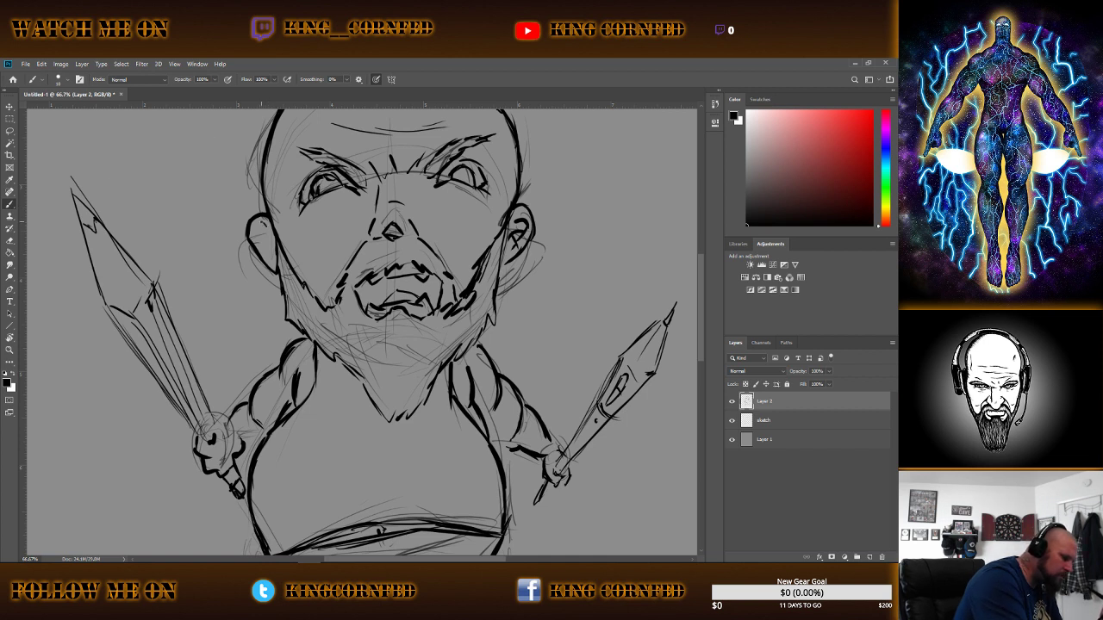
{"action": "left_click_drag", "start_coordinate": [260, 223], "coordinate": [263, 253]}
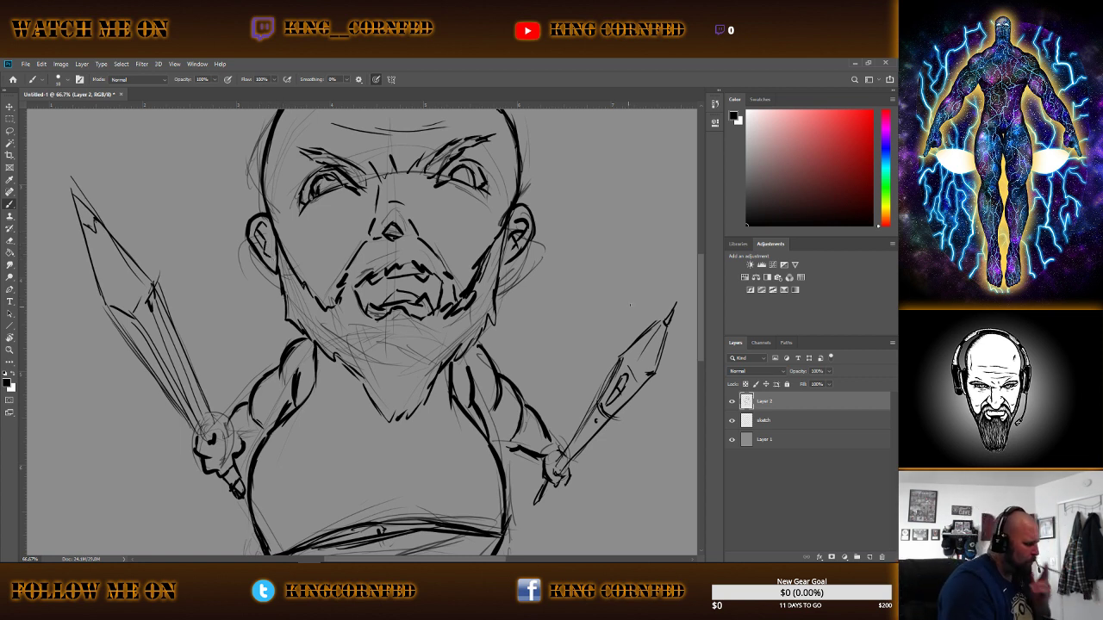
Hide the gray sketch layer and thicken the top and left side of the head outline.
{"action": "scroll", "coordinate": [698, 259], "scroll_direction": "up", "scroll_amount": 2}
{"action": "scroll", "coordinate": [698, 259], "scroll_direction": "up", "scroll_amount": 2}
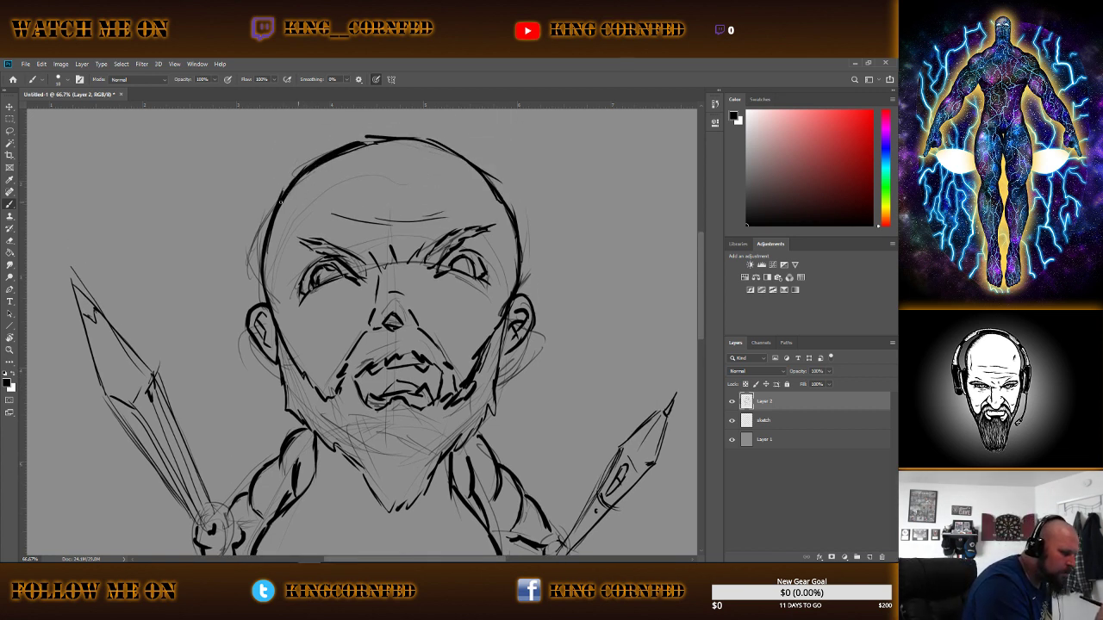
{"action": "left_click", "coordinate": [731, 419]}
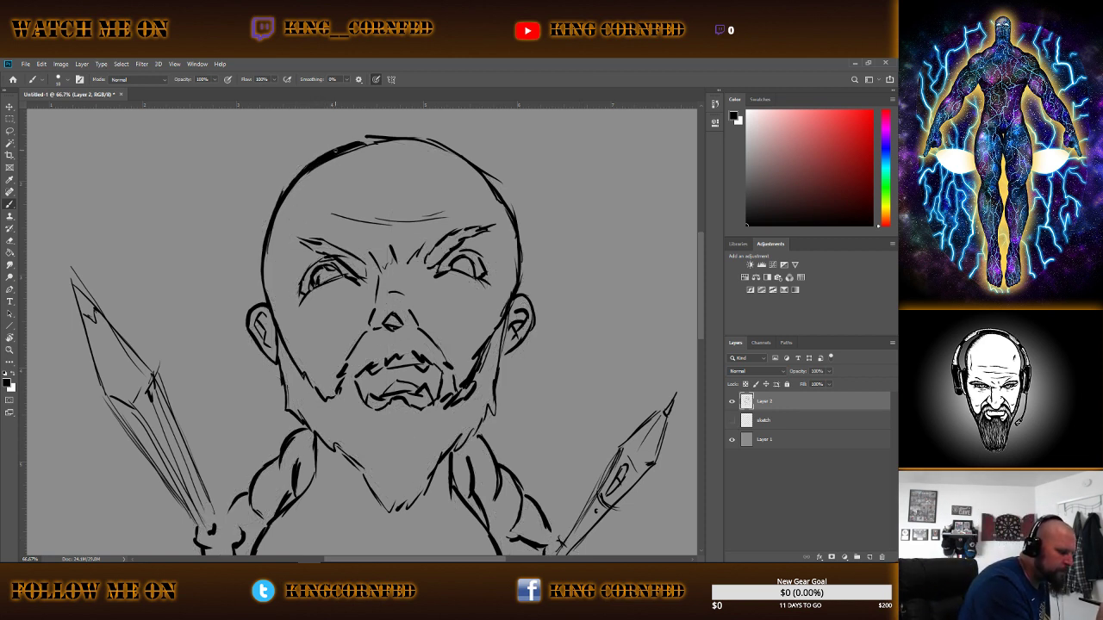
{"action": "left_click_drag", "start_coordinate": [377, 137], "coordinate": [346, 147]}
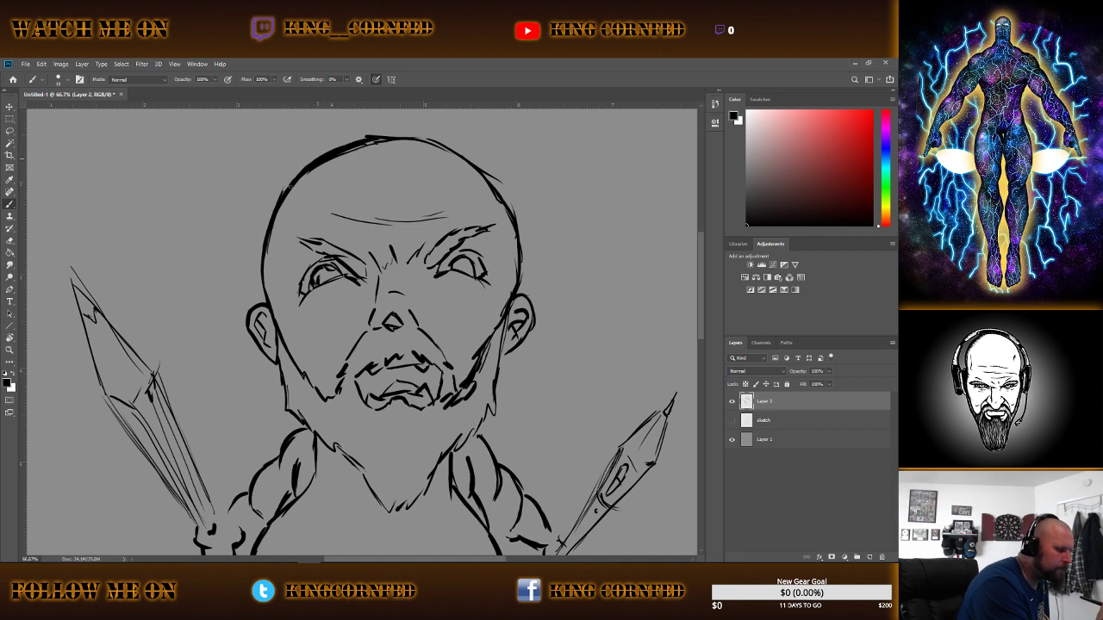
{"action": "left_click_drag", "start_coordinate": [293, 177], "coordinate": [283, 198]}
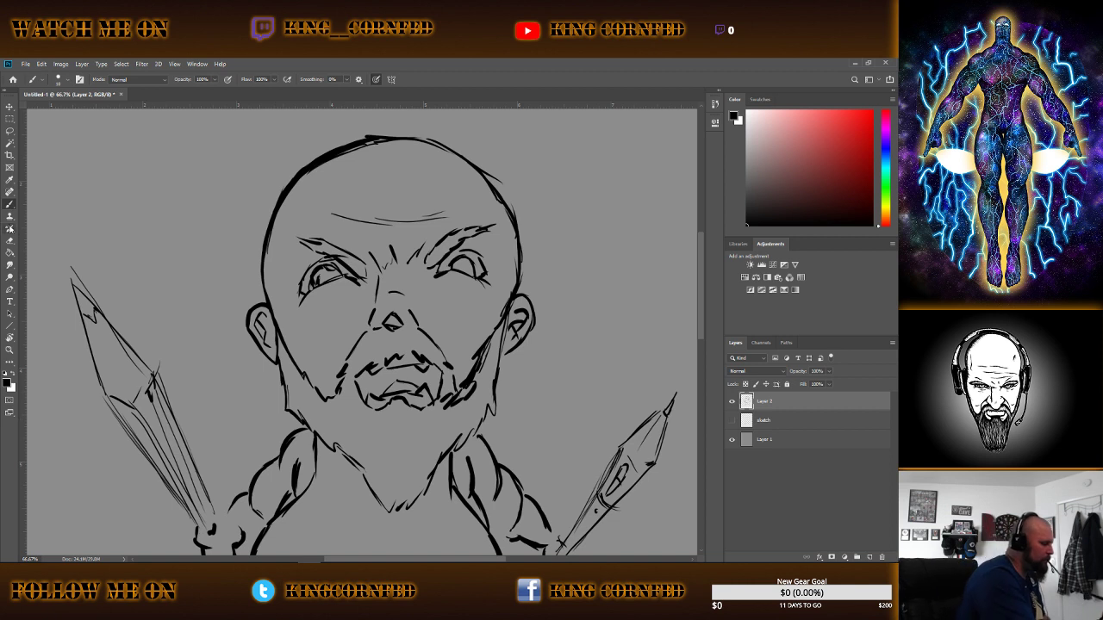
{"action": "key", "text": "e"}
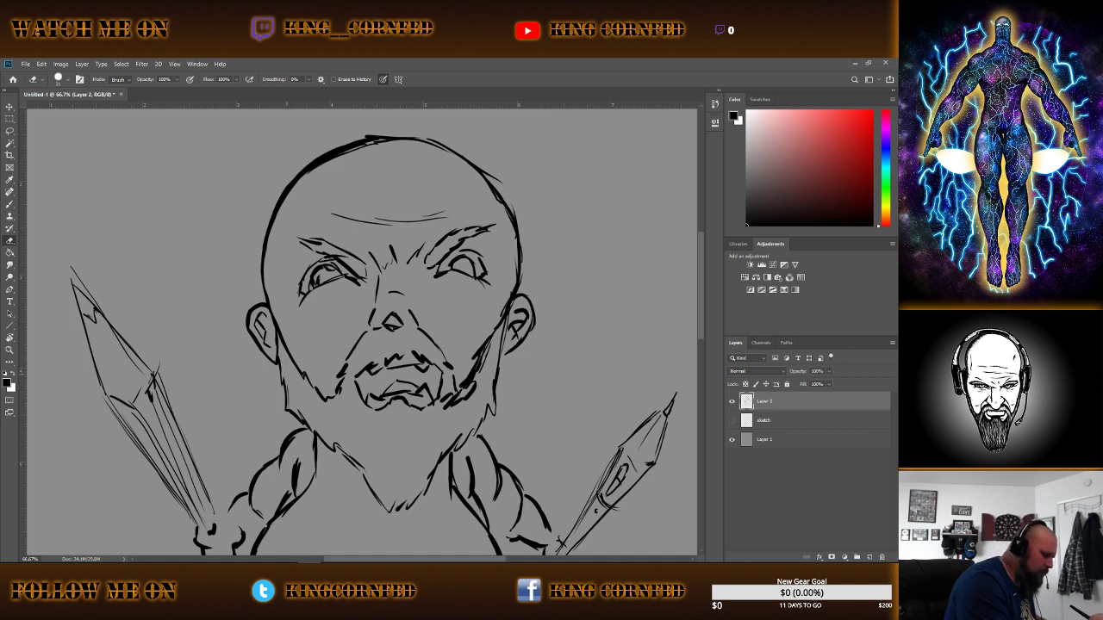
Erase stray ink on the jaw and neck, and trim the top-left and right head outline.
{"action": "left_click_drag", "start_coordinate": [287, 385], "coordinate": [298, 417]}
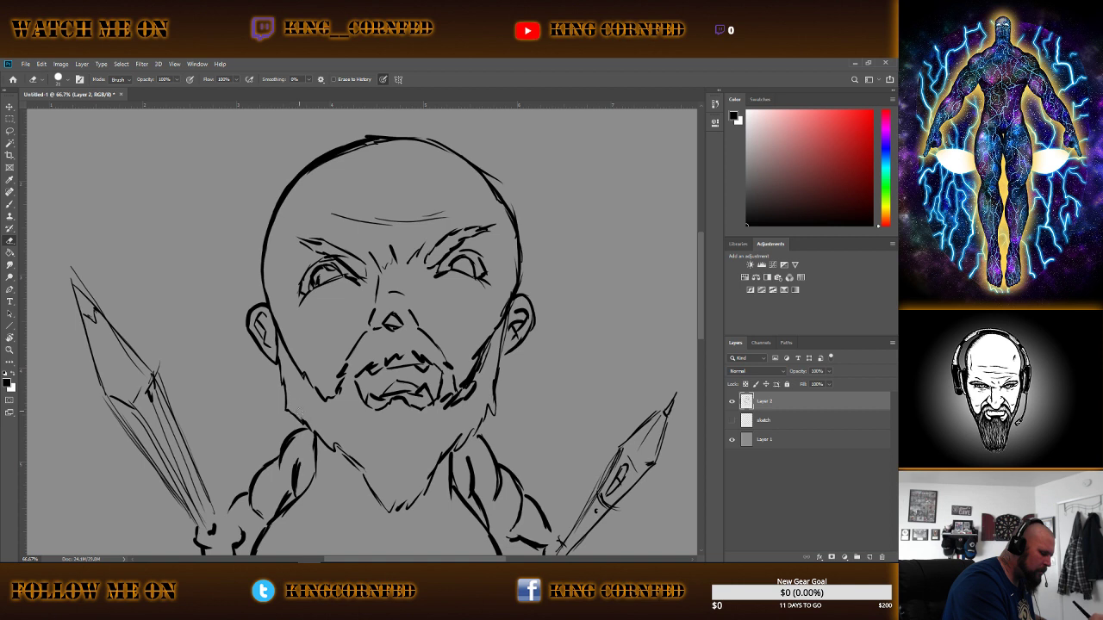
{"action": "left_click_drag", "start_coordinate": [300, 412], "coordinate": [310, 431]}
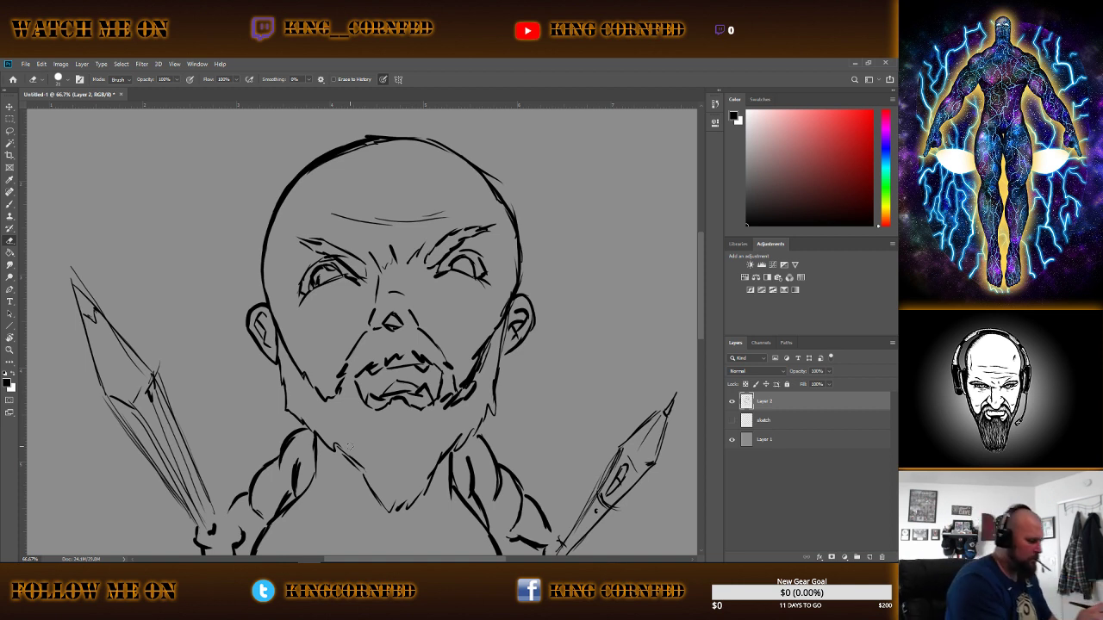
{"action": "left_click", "coordinate": [12, 242]}
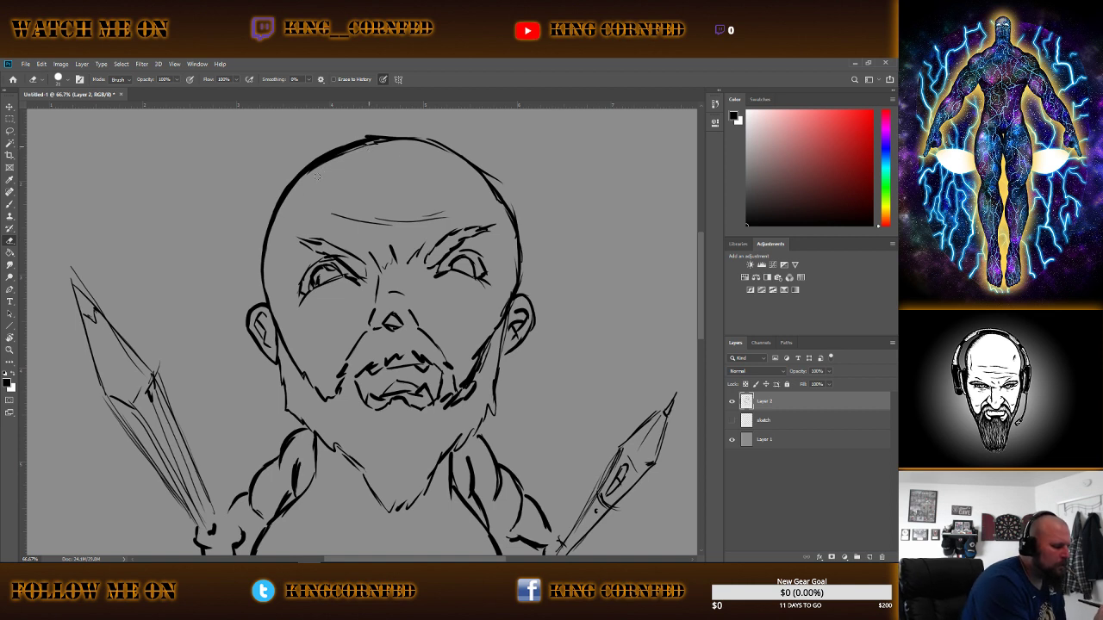
{"action": "left_click_drag", "start_coordinate": [374, 141], "coordinate": [310, 172]}
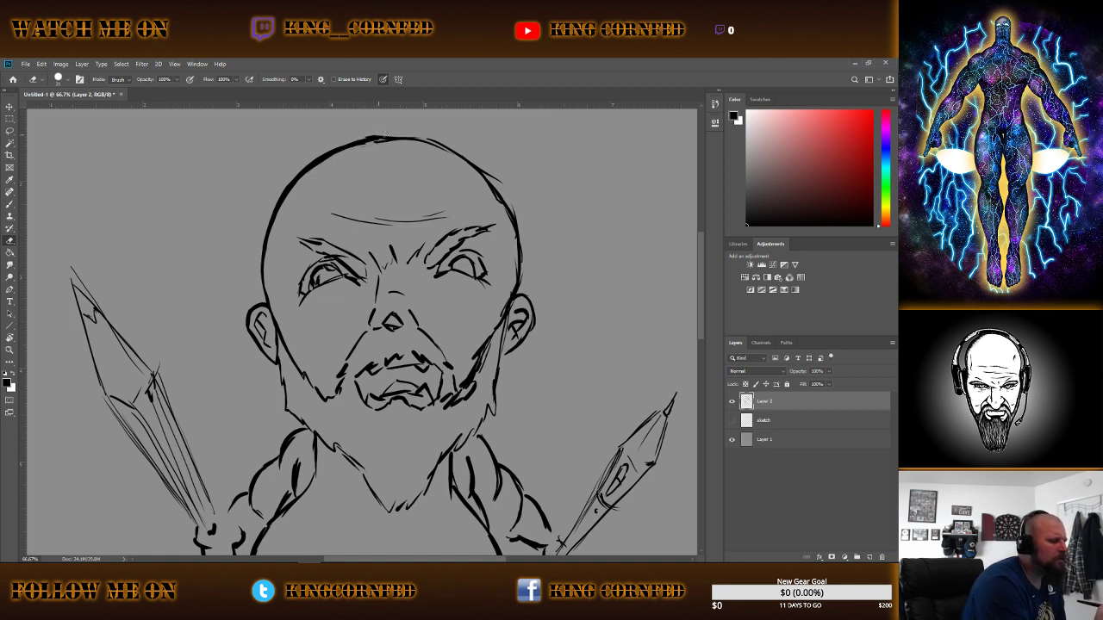
{"action": "left_click_drag", "start_coordinate": [384, 138], "coordinate": [374, 142]}
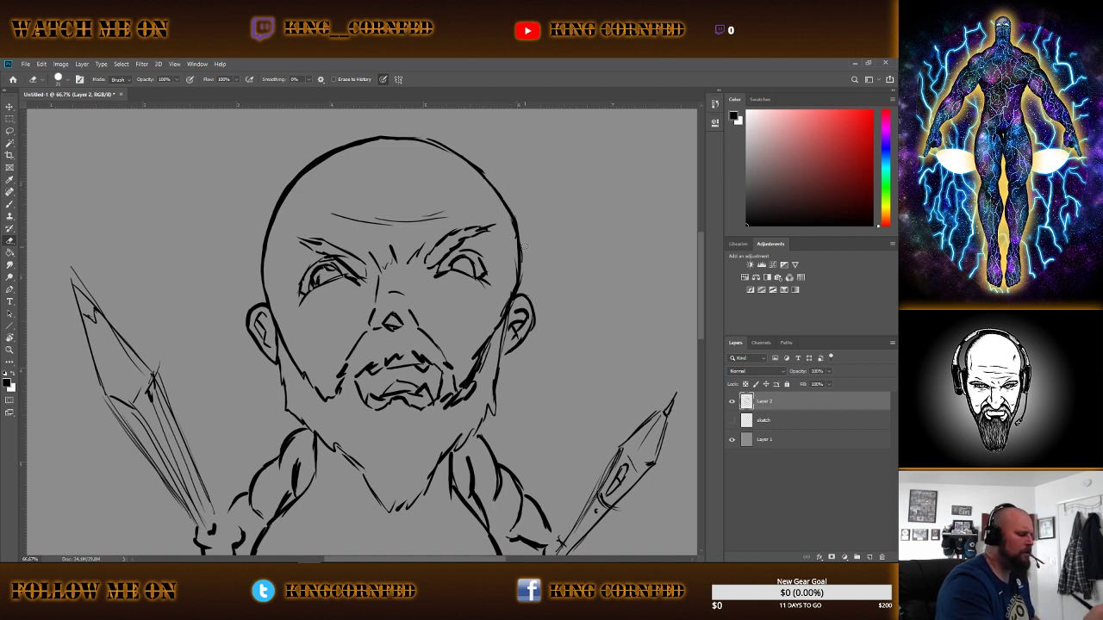
{"action": "left_click_drag", "start_coordinate": [521, 246], "coordinate": [528, 291]}
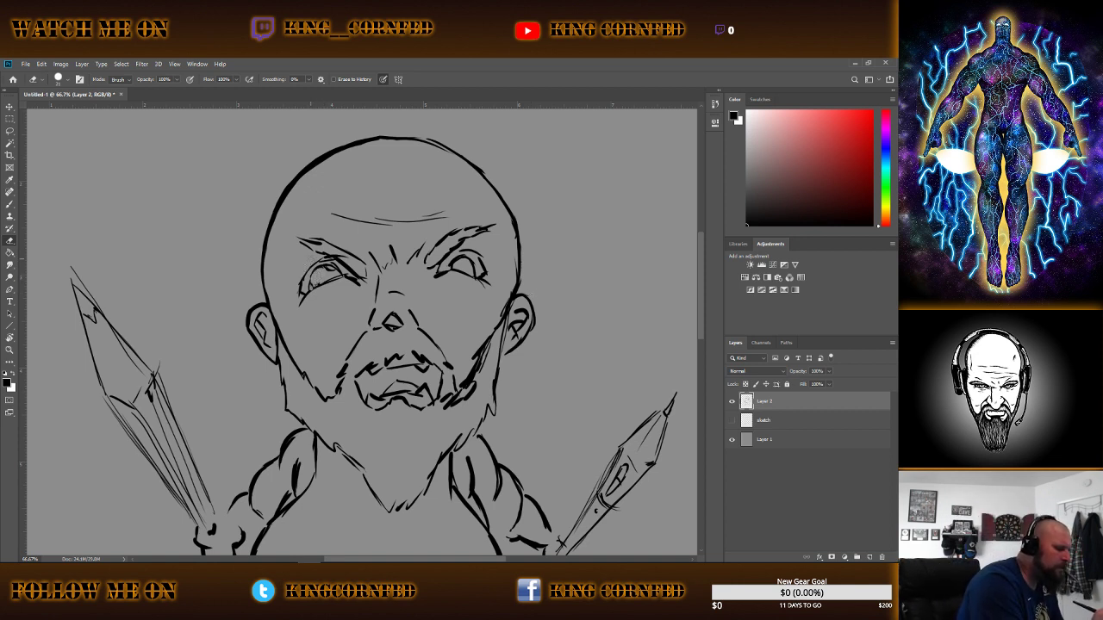
Add a short brow line above the left eye and clean up the left eye linework.
{"action": "key", "text": "b"}
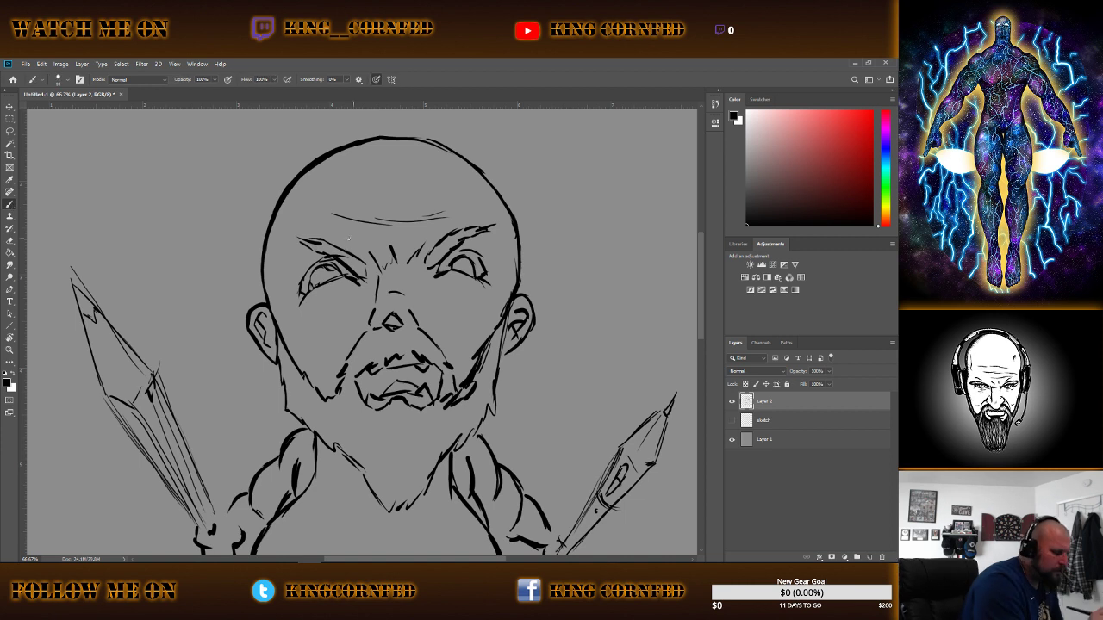
{"action": "left_click_drag", "start_coordinate": [304, 270], "coordinate": [326, 257]}
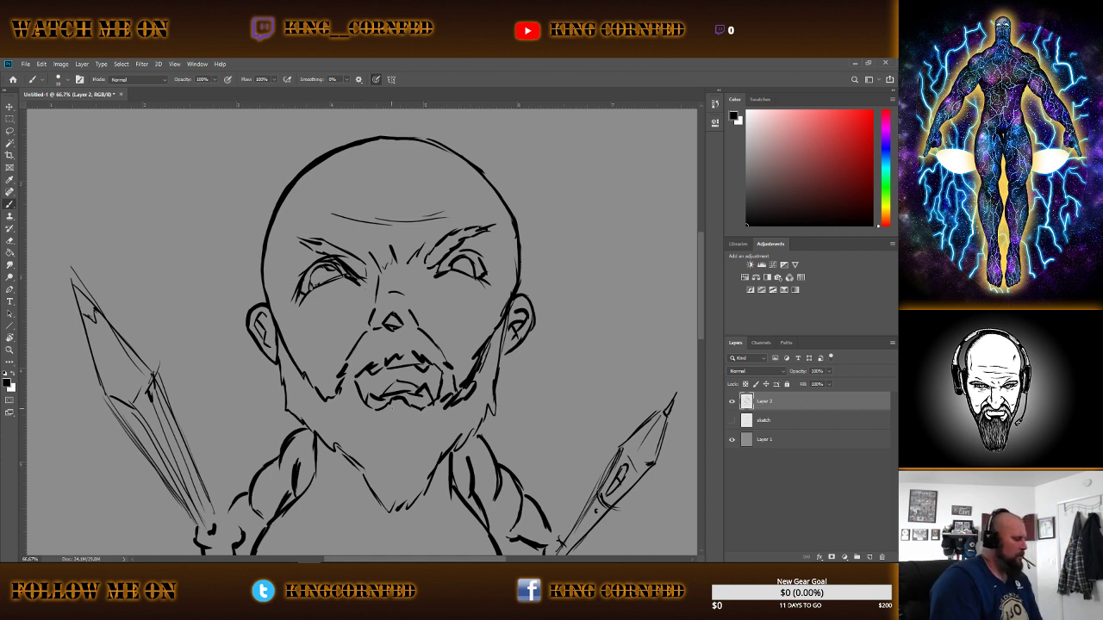
{"action": "left_click", "coordinate": [10, 238]}
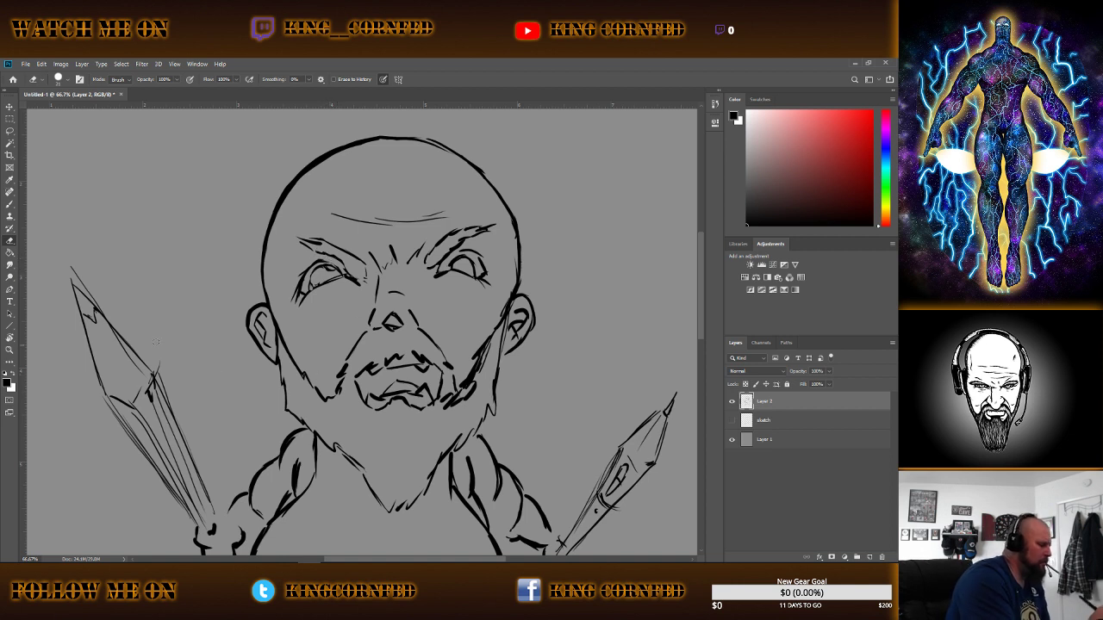
{"action": "left_click", "coordinate": [10, 205]}
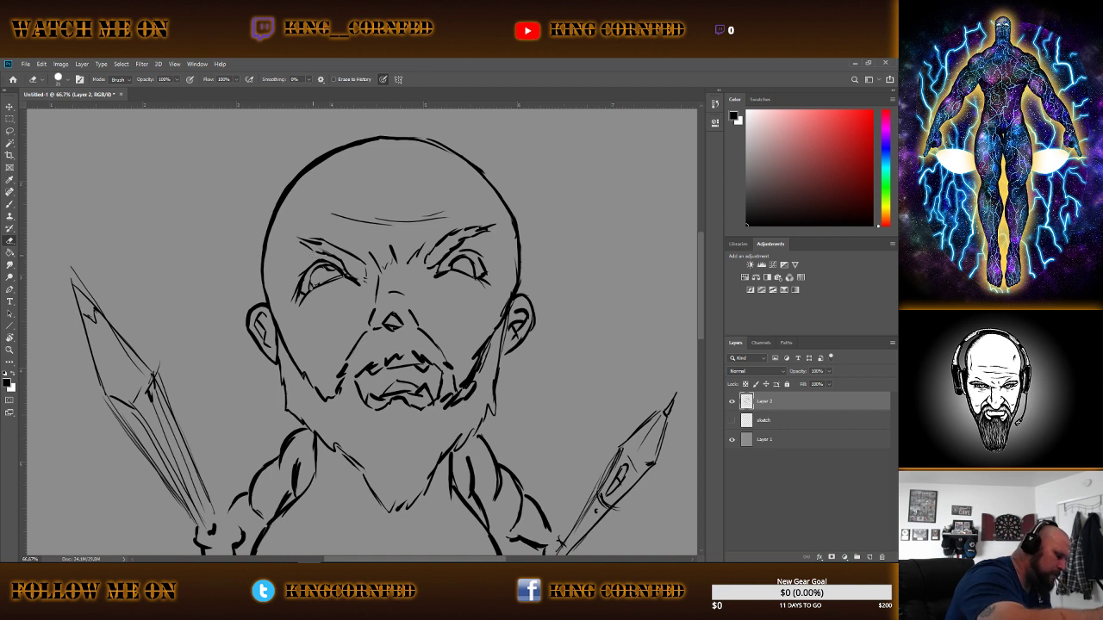
{"action": "left_click_drag", "start_coordinate": [306, 245], "coordinate": [325, 255]}
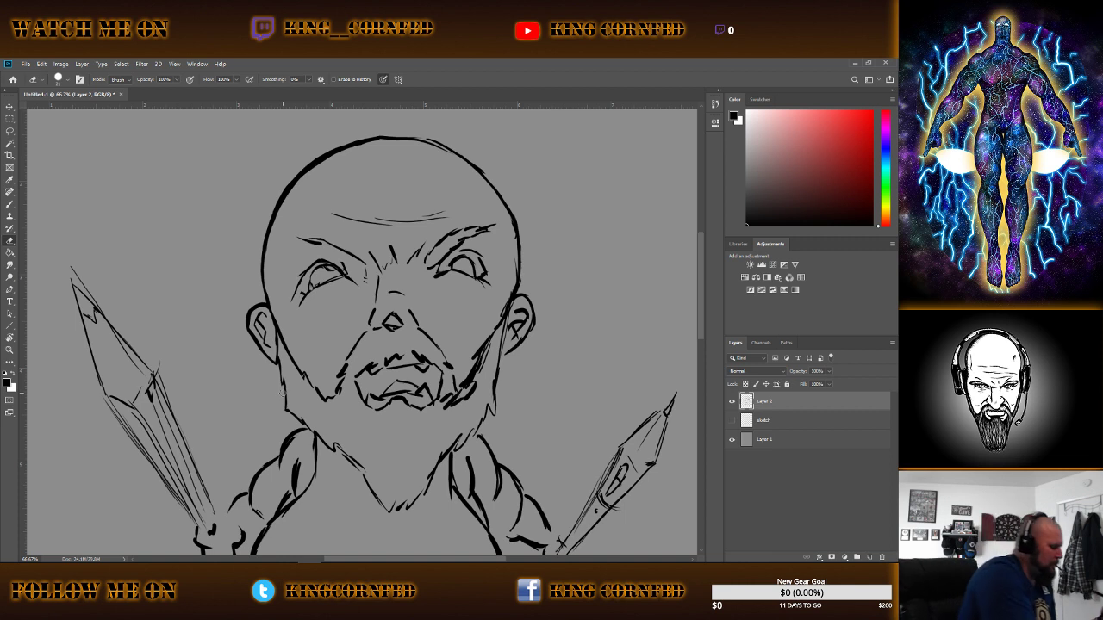
{"action": "key", "text": "b"}
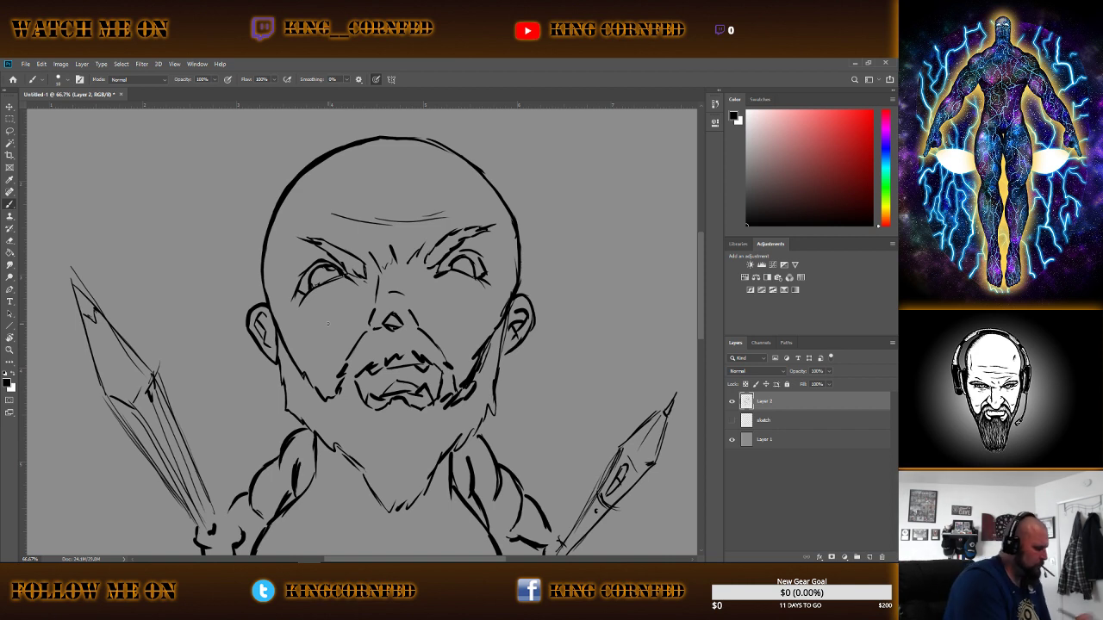
Erase part of the nose, redraw its vertical line, and add a diagonal left-cheek line.
{"action": "left_click", "coordinate": [10, 240]}
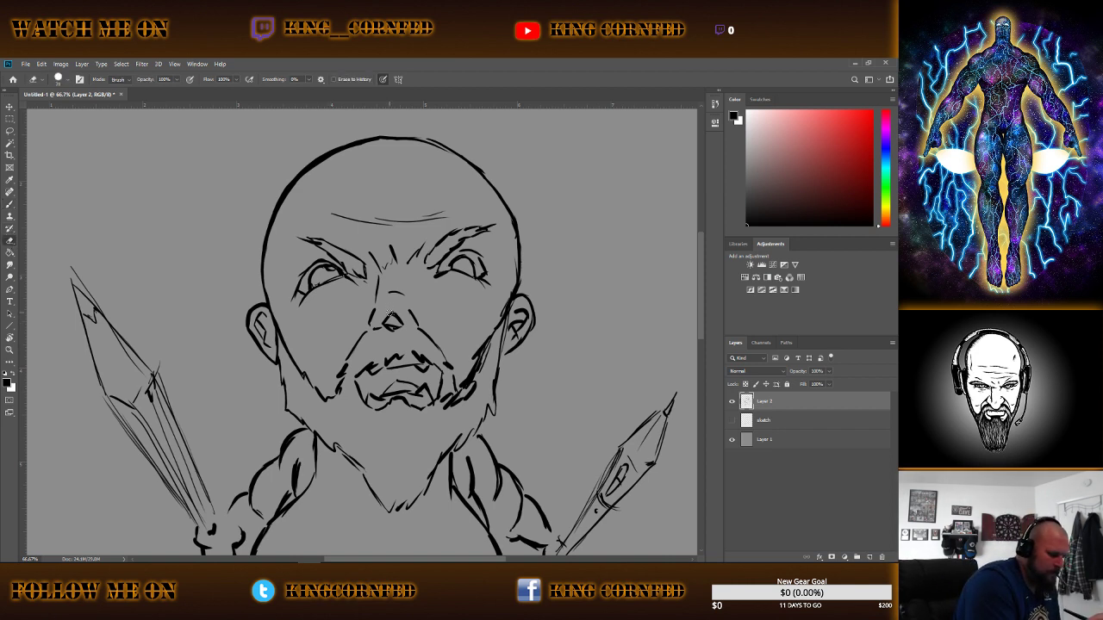
{"action": "left_click_drag", "start_coordinate": [384, 327], "coordinate": [395, 315]}
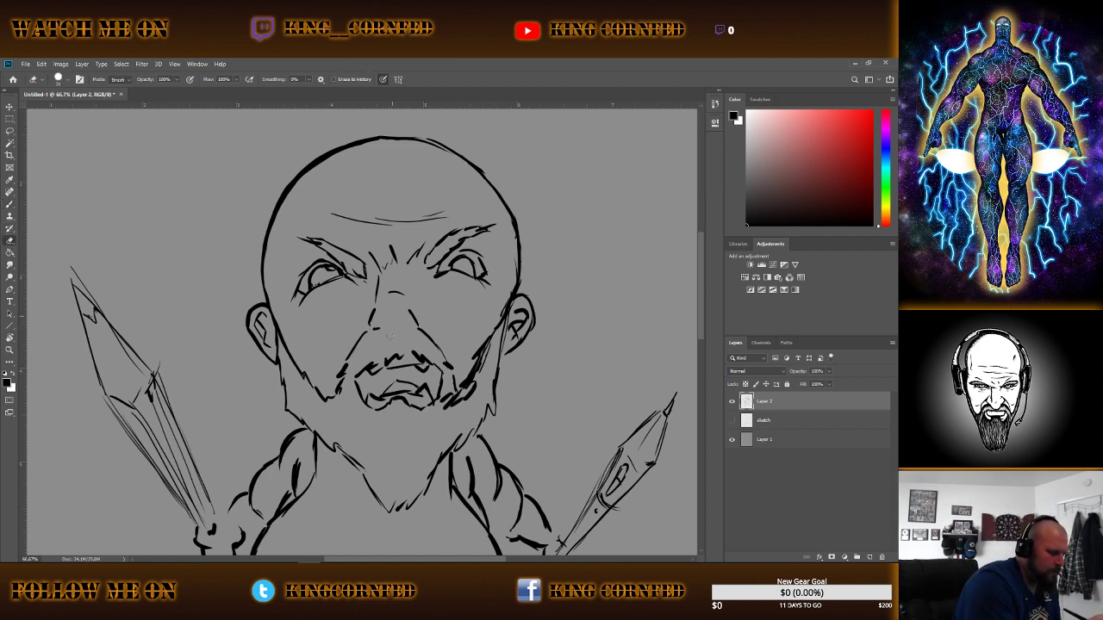
{"action": "left_click", "coordinate": [9, 204]}
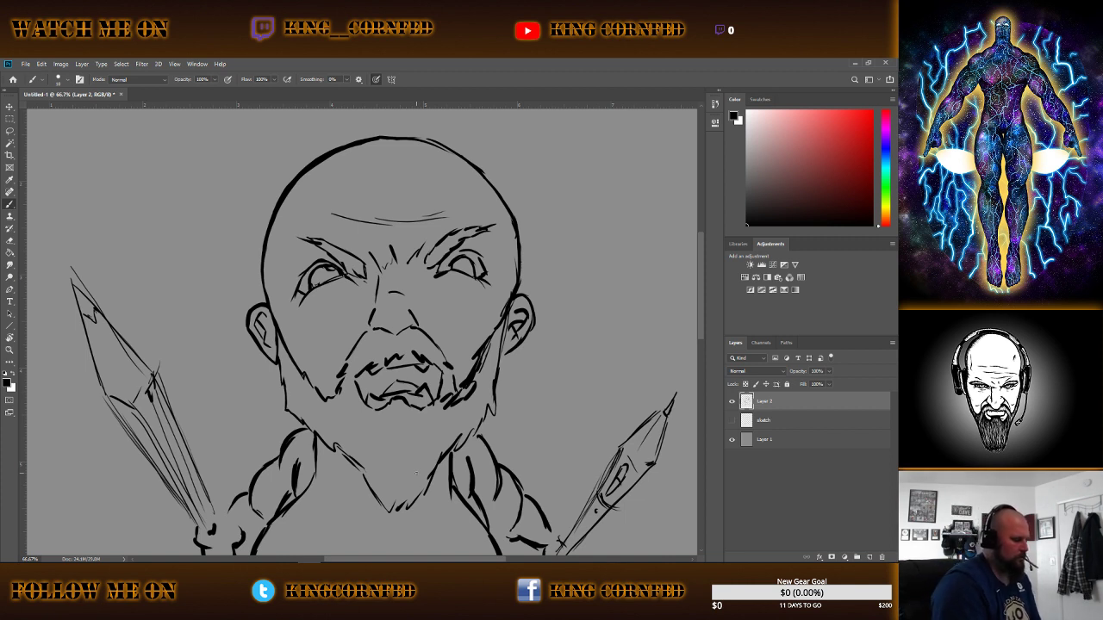
{"action": "left_click_drag", "start_coordinate": [382, 274], "coordinate": [380, 306]}
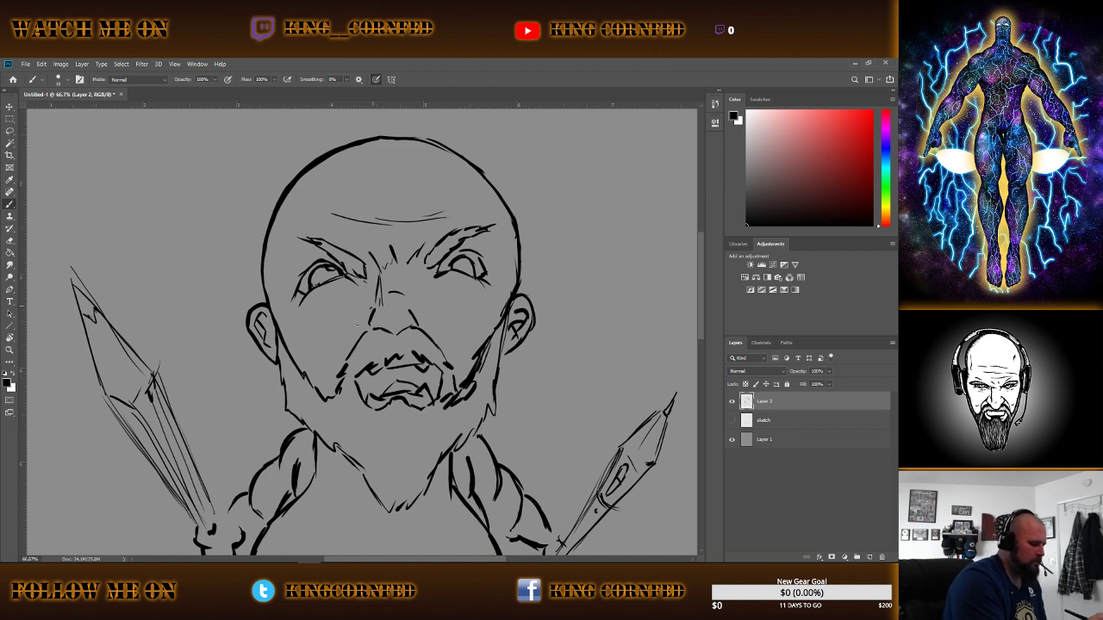
{"action": "left_click_drag", "start_coordinate": [371, 310], "coordinate": [334, 356]}
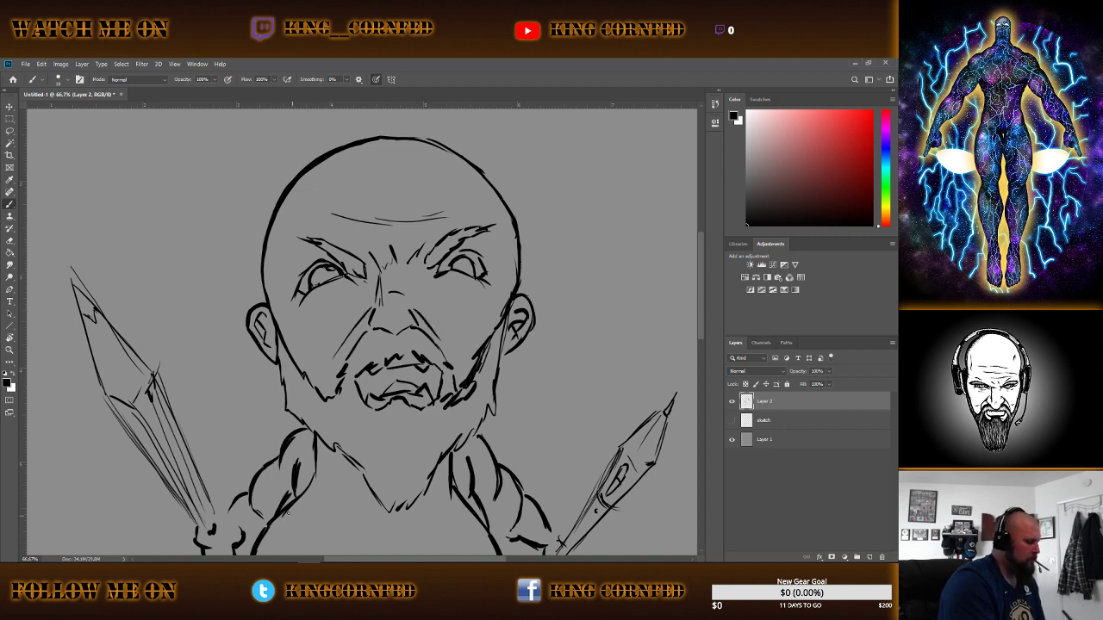
Erase the right eye and cheek strokes with a resized hard eraser.
{"action": "left_click", "coordinate": [10, 240]}
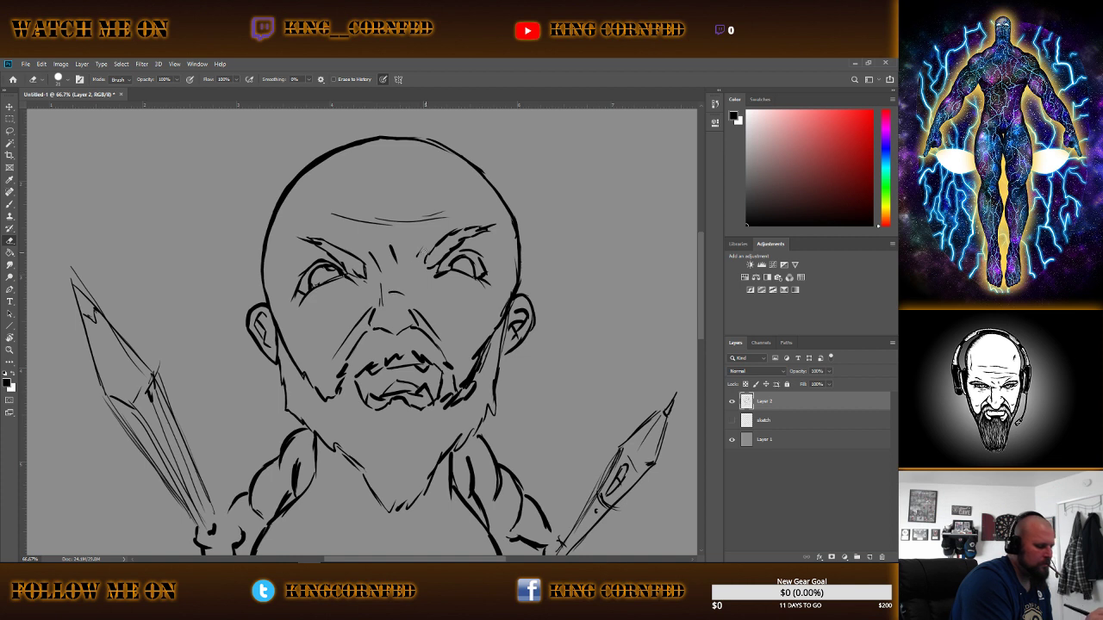
{"action": "key", "text": "b"}
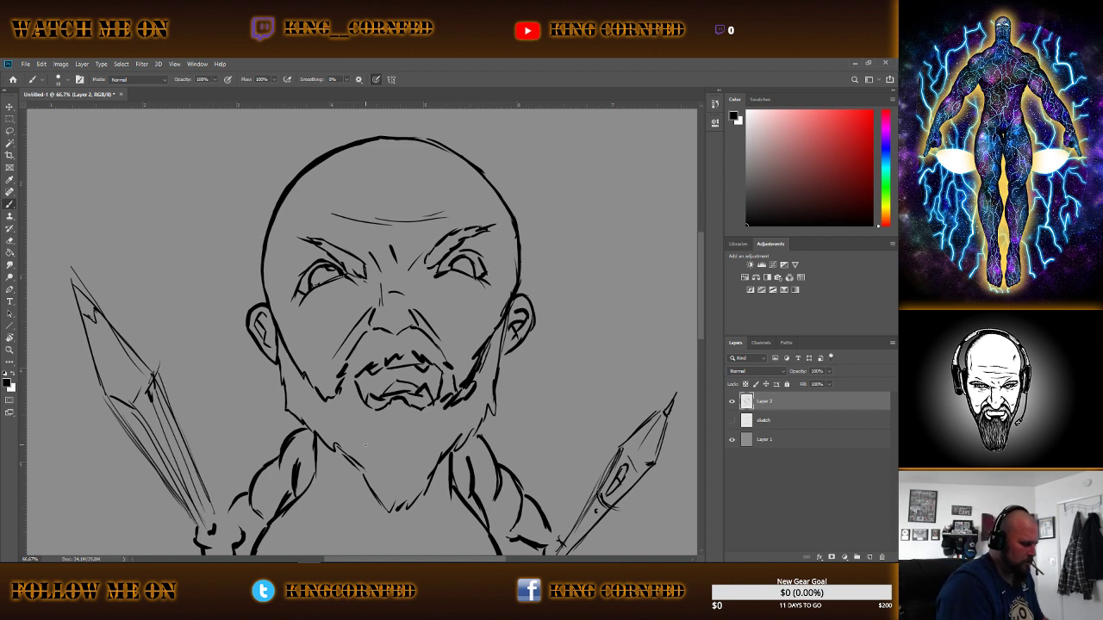
{"action": "left_click", "coordinate": [9, 241]}
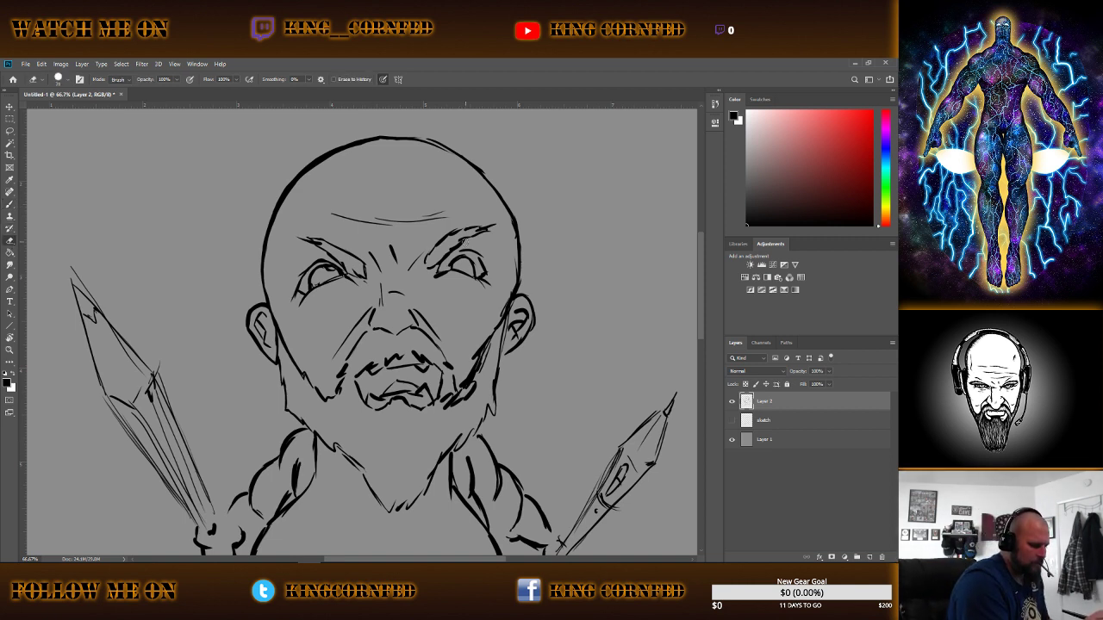
{"action": "right_click", "coordinate": [479, 278]}
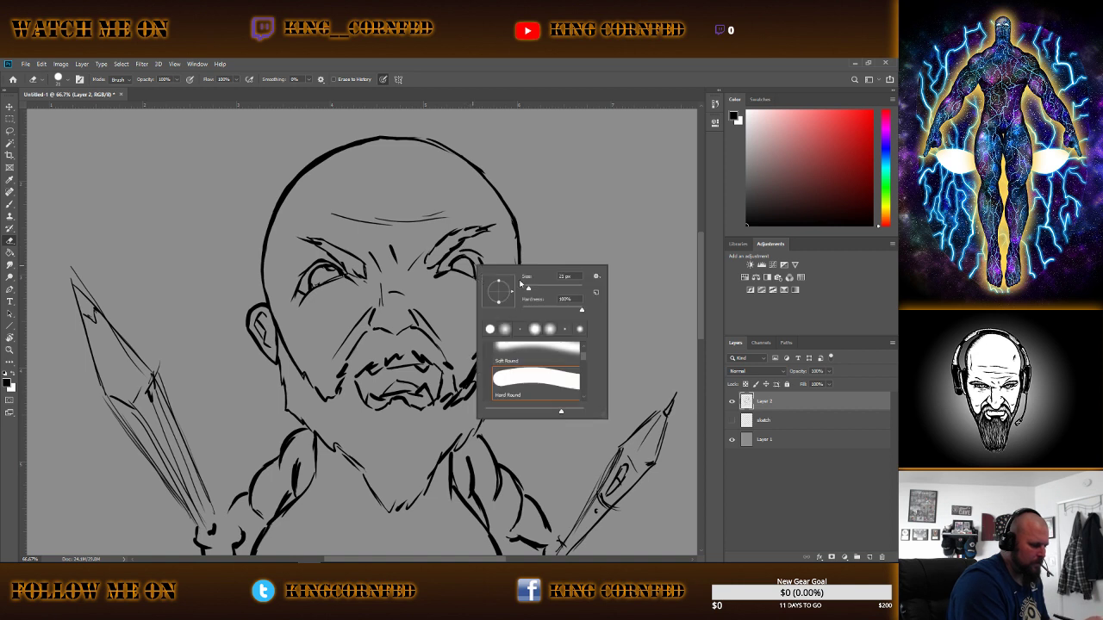
{"action": "left_click", "coordinate": [573, 127]}
{"action": "mouse_move", "coordinate": [483, 231]}
{"action": "left_mouse_down"}
{"action": "mouse_move", "coordinate": [479, 267]}
{"action": "mouse_move", "coordinate": [476, 252]}
{"action": "mouse_move", "coordinate": [448, 265]}
{"action": "mouse_move", "coordinate": [435, 258]}
{"action": "mouse_move", "coordinate": [445, 277]}
{"action": "left_mouse_up"}
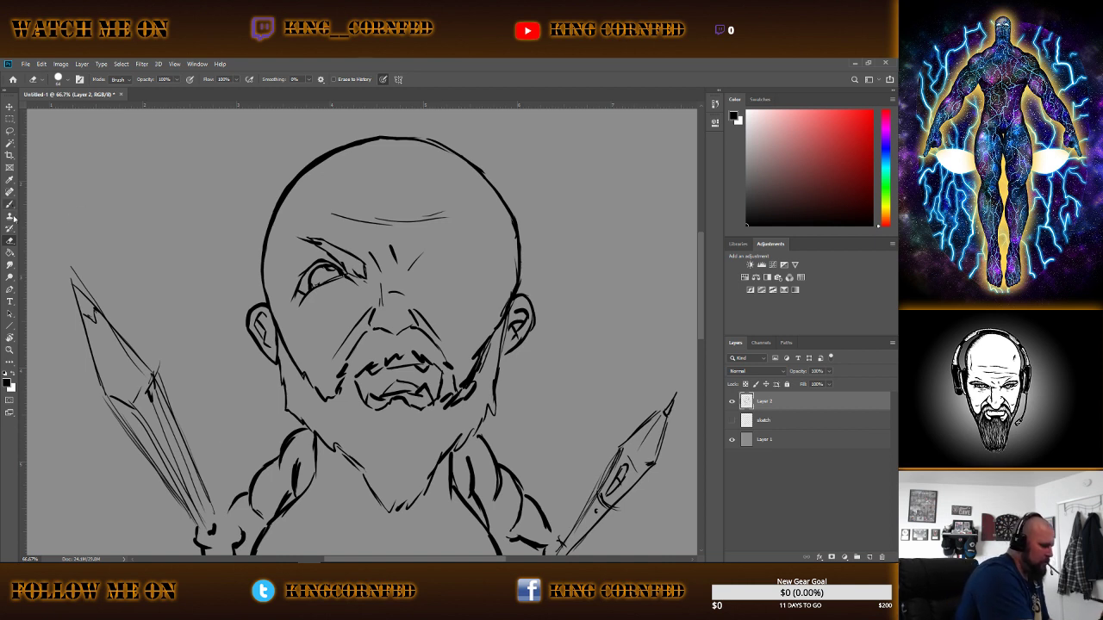
Lasso the left eye and copy it onto a new layer with Layer via Copy.
{"action": "left_click", "coordinate": [10, 131]}
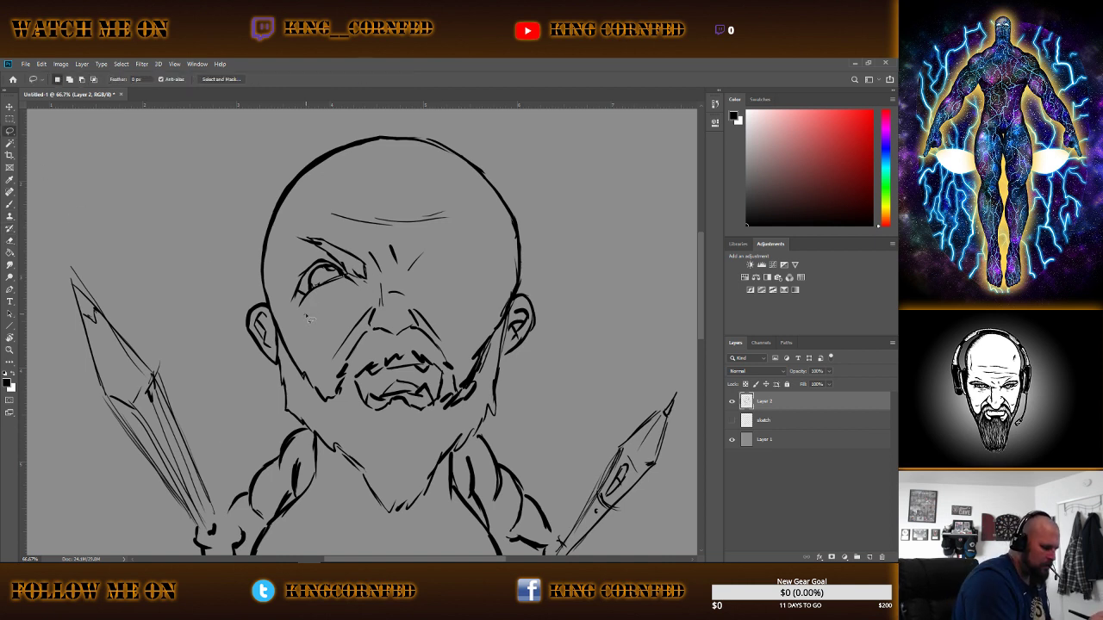
{"action": "left_click_drag", "start_coordinate": [371, 269], "coordinate": [325, 231]}
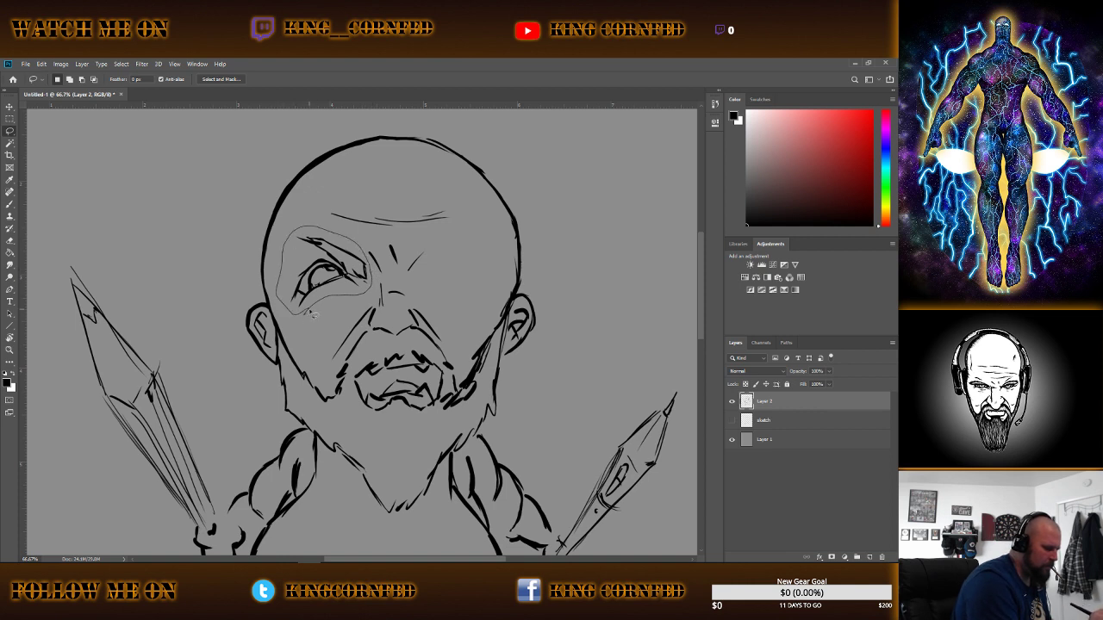
{"action": "left_click_drag", "start_coordinate": [312, 315], "coordinate": [302, 310]}
{"action": "right_click", "coordinate": [330, 263]}
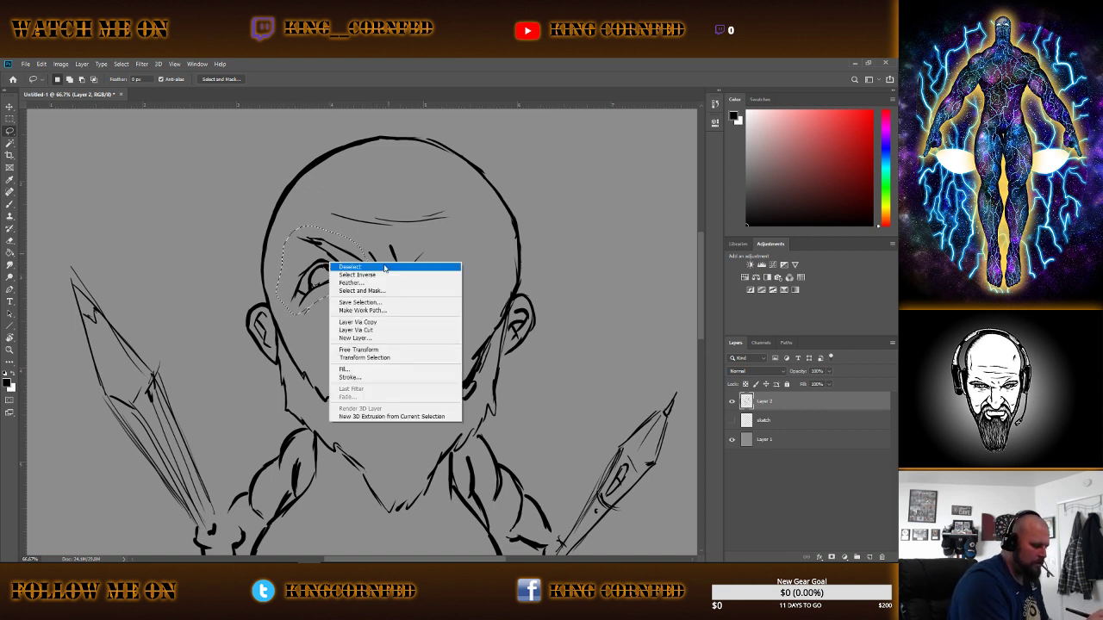
{"action": "left_click", "coordinate": [376, 323]}
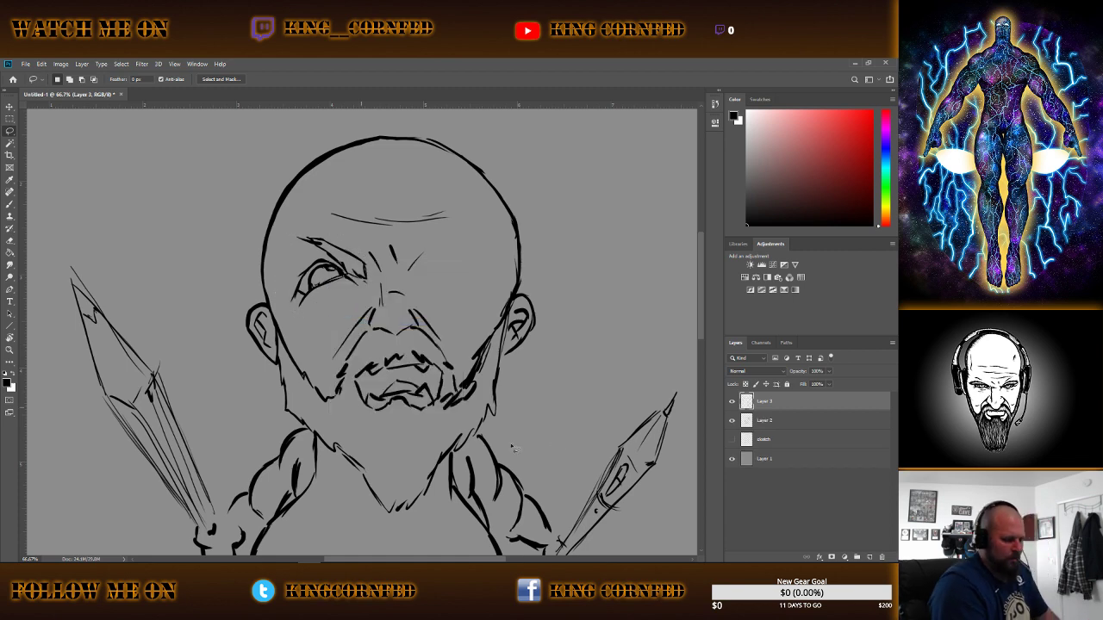
Flip the copied eye horizontally and move it onto the right side of the face.
{"action": "left_click", "coordinate": [40, 64]}
{"action": "mouse_move", "coordinate": [93, 271]}
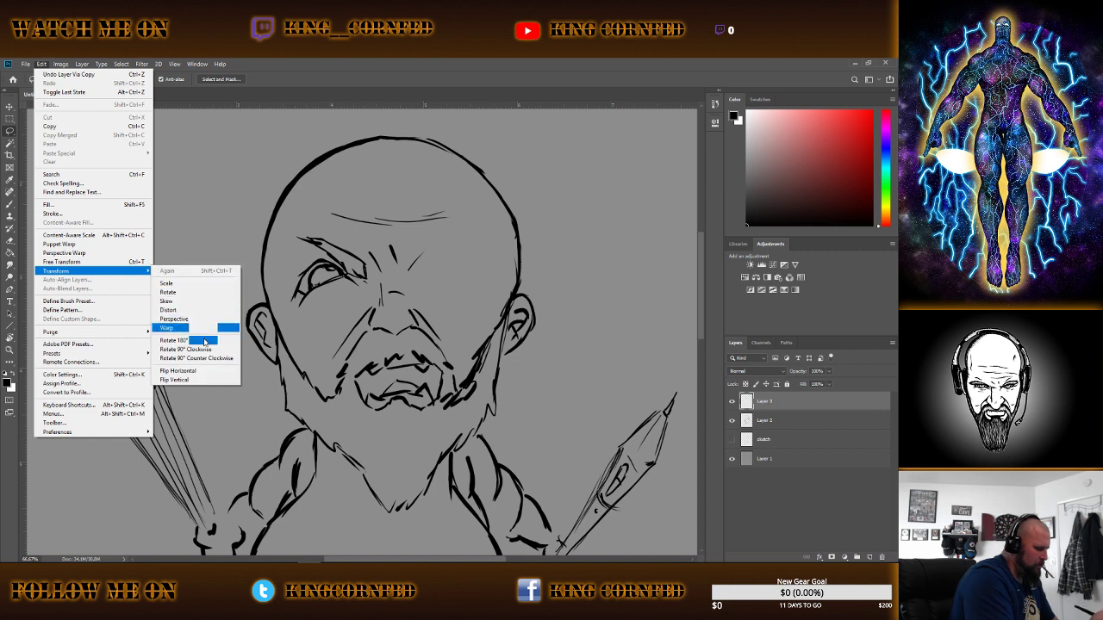
{"action": "left_click", "coordinate": [198, 372]}
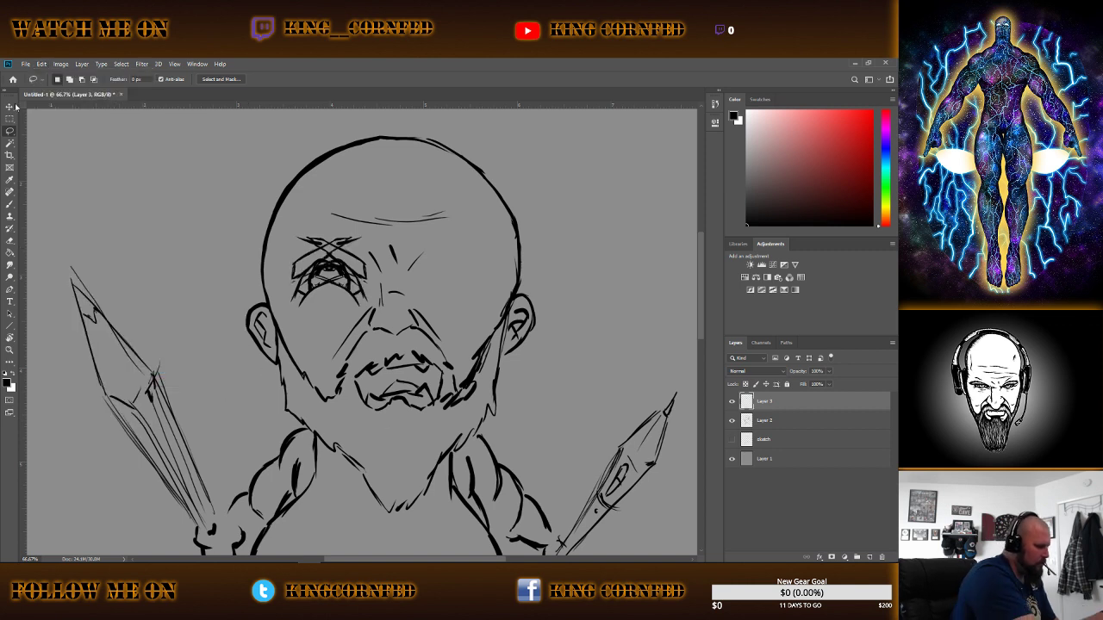
{"action": "key", "text": "v"}
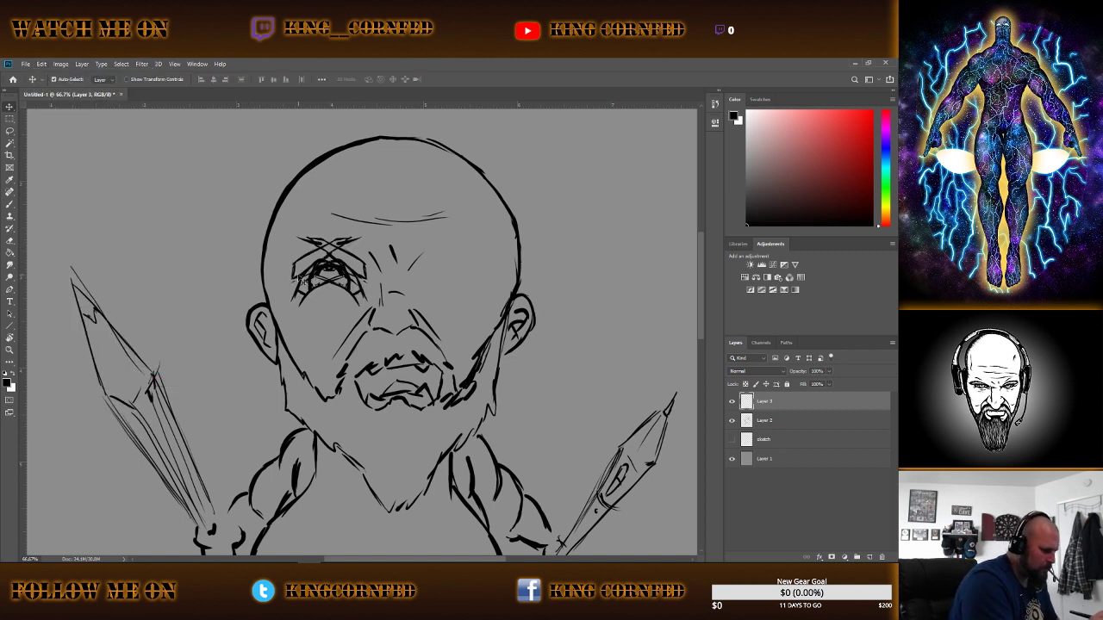
{"action": "mouse_move", "coordinate": [301, 259]}
{"action": "left_mouse_down"}
{"action": "mouse_move", "coordinate": [442, 252]}
{"action": "mouse_move", "coordinate": [422, 277]}
{"action": "left_mouse_up"}
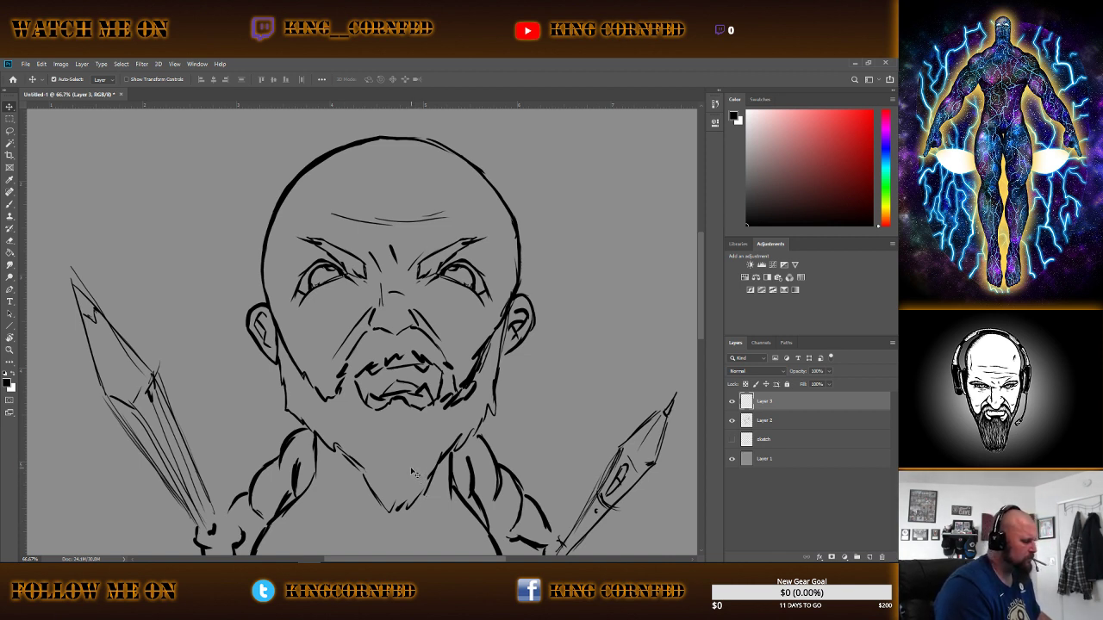
Touch up the mirrored right eye using the brush and a resized eraser.
{"action": "key", "text": "b"}
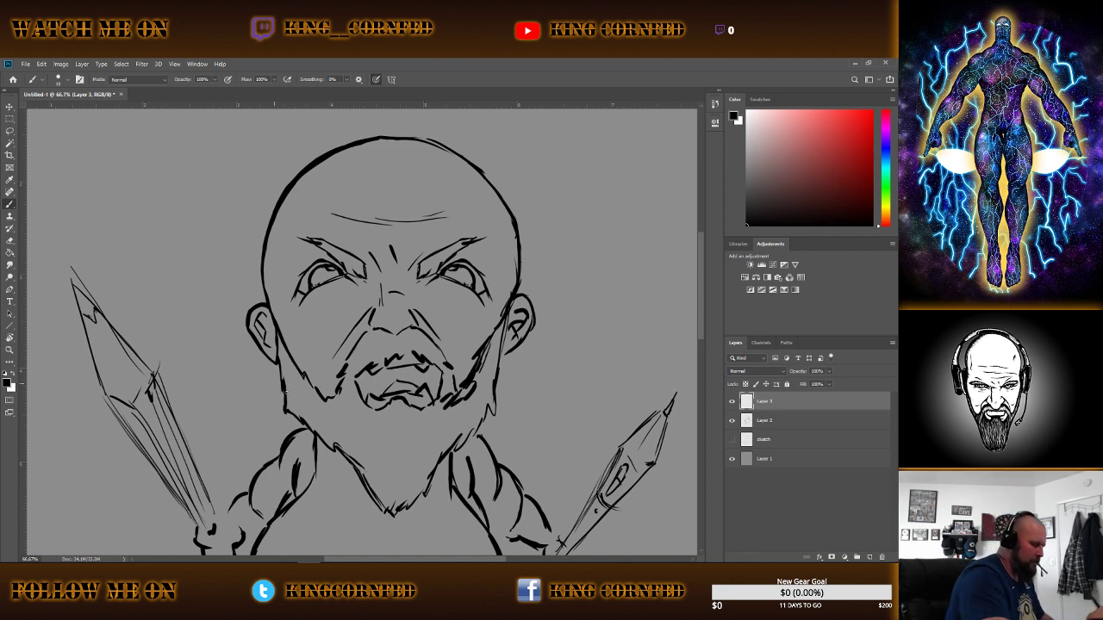
{"action": "key", "text": "e"}
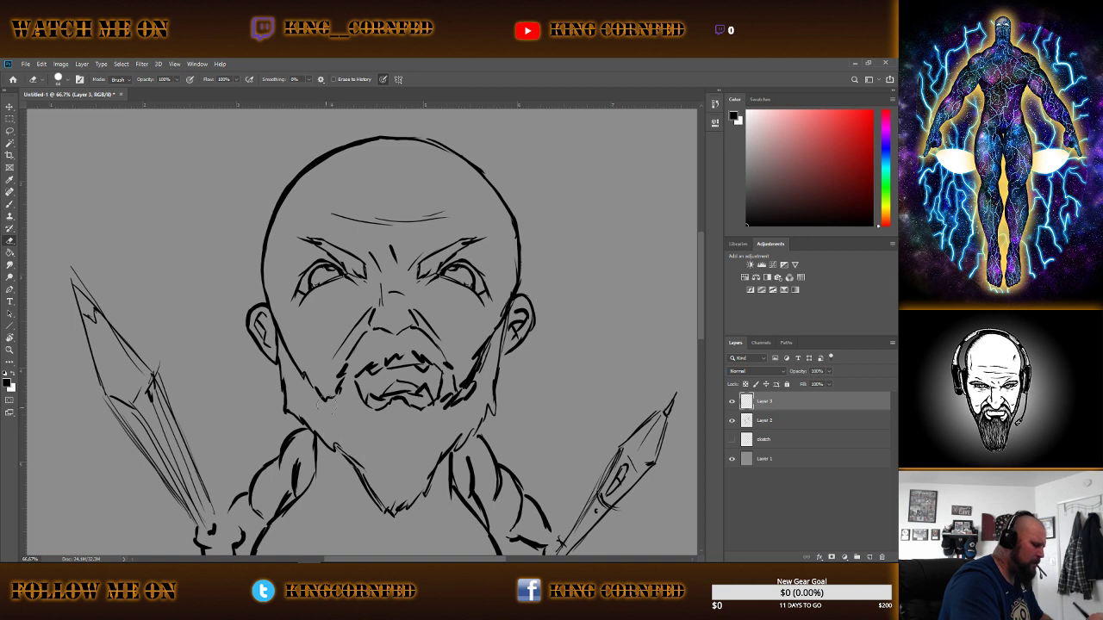
{"action": "right_click", "coordinate": [357, 411]}
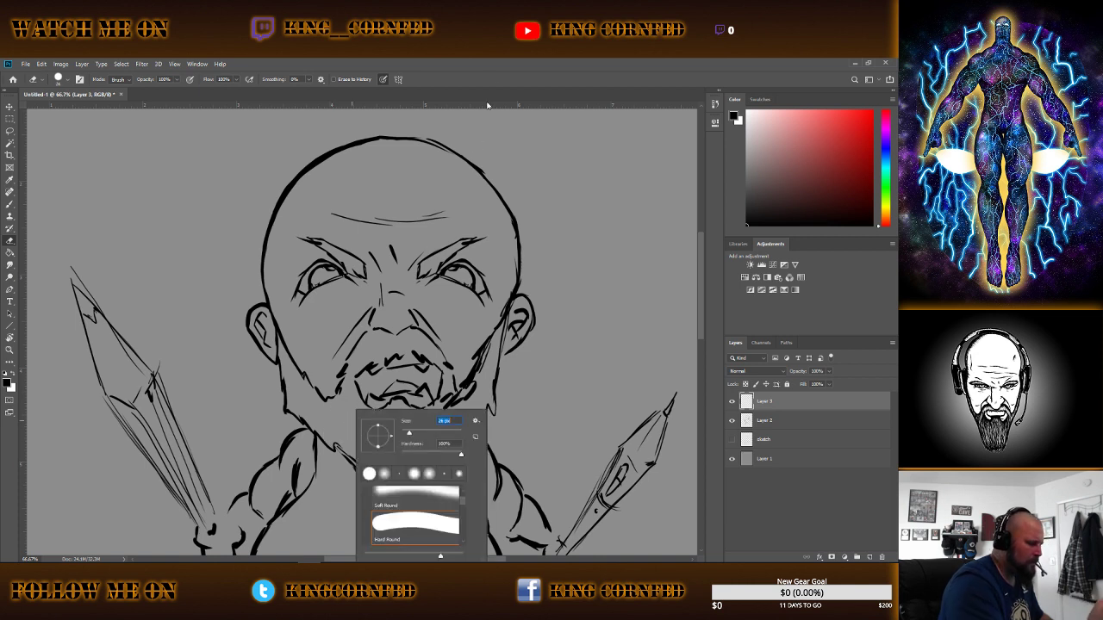
{"action": "key", "text": "Return"}
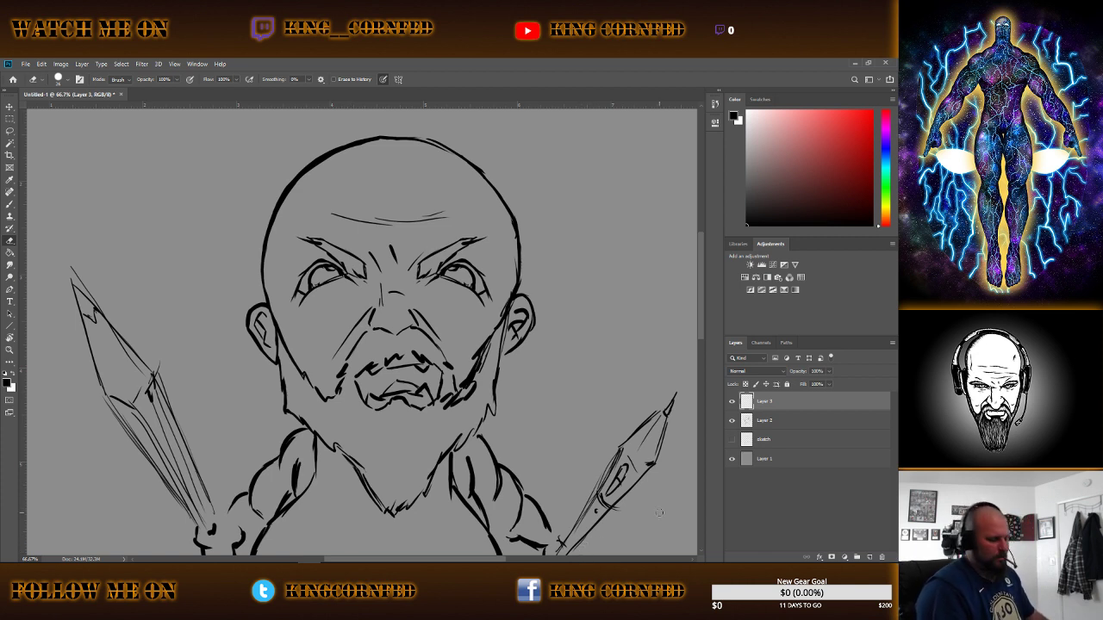
Merge Layer 2 and Layer 3 and rename the result 'outline'.
{"action": "left_click", "coordinate": [801, 420], "text": "shift"}
{"action": "right_click", "coordinate": [803, 420]}
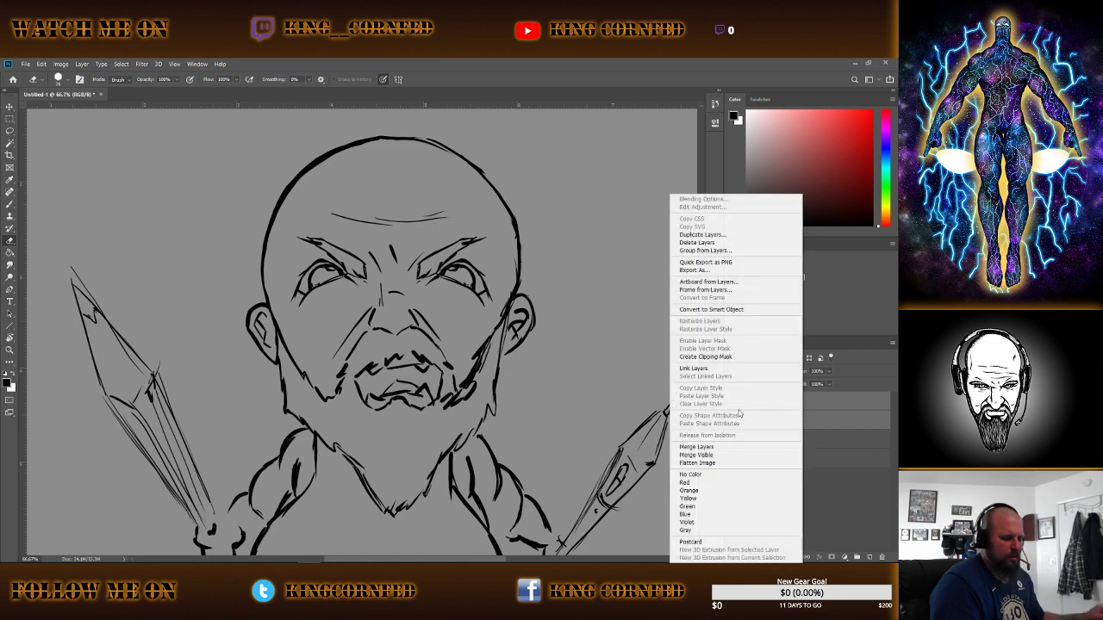
{"action": "left_click", "coordinate": [776, 447]}
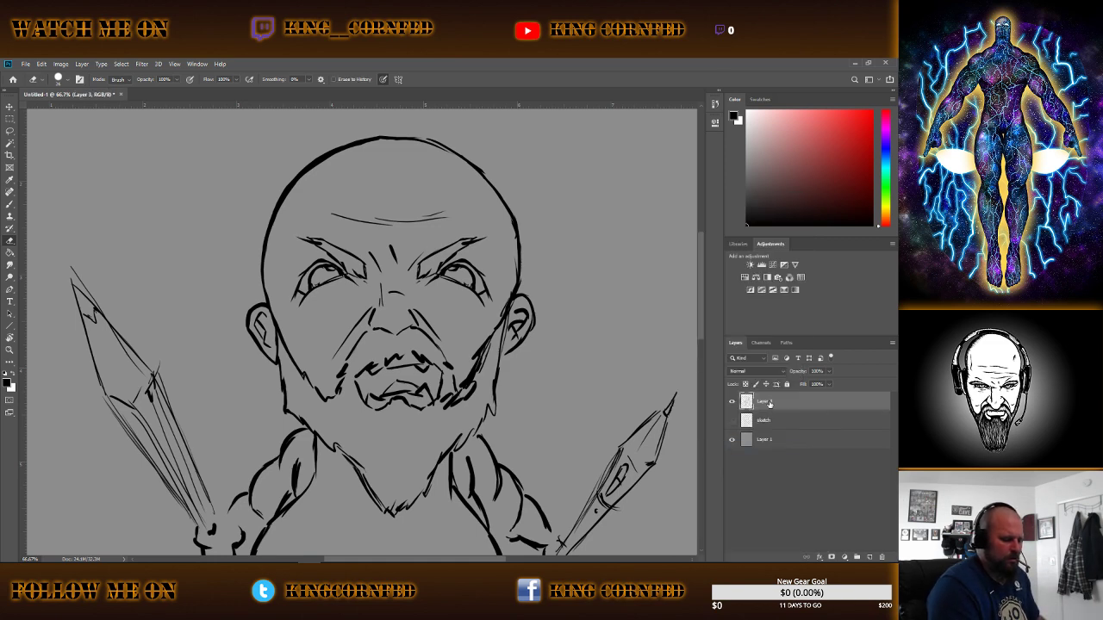
{"action": "double_click", "coordinate": [767, 401]}
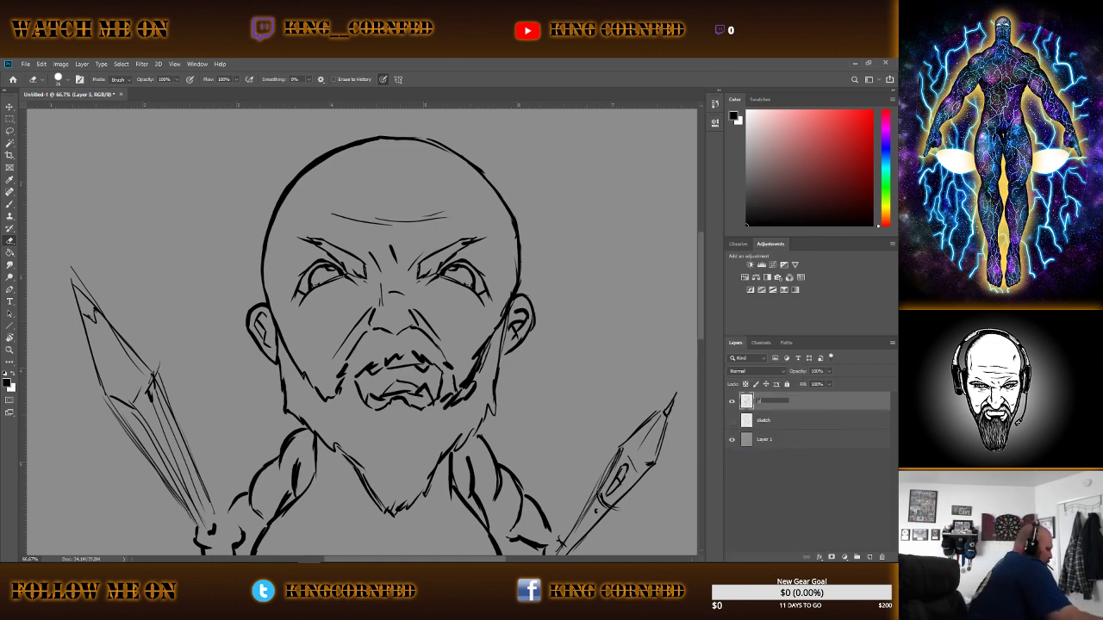
{"action": "type", "text": "outline"}
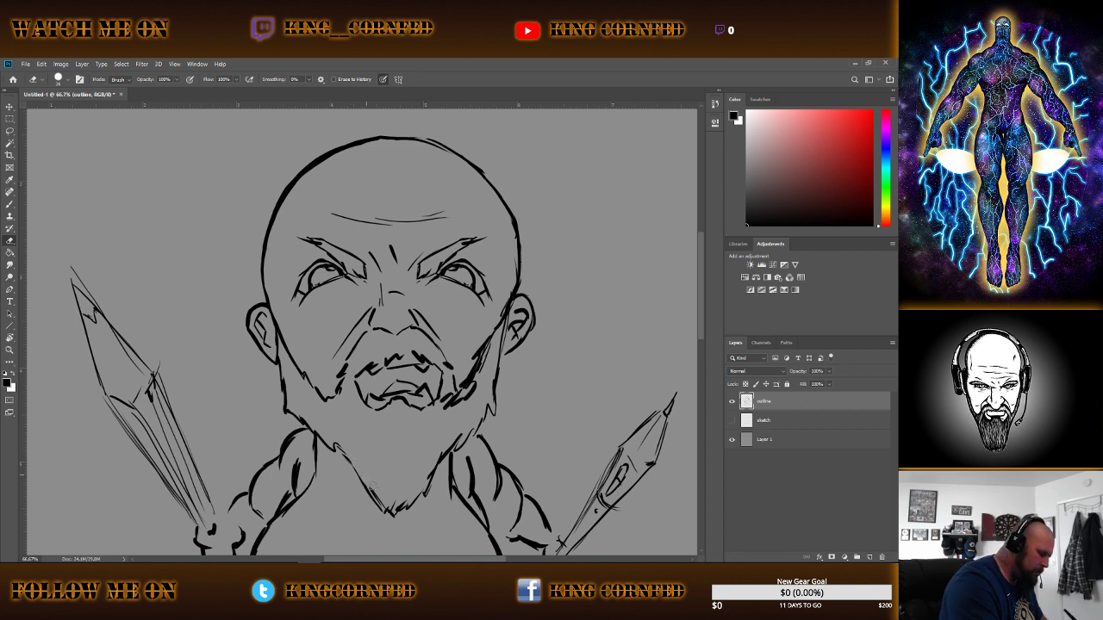
Erase part of the neck line and redraw a short neck stroke.
{"action": "left_click_drag", "start_coordinate": [372, 487], "coordinate": [384, 506]}
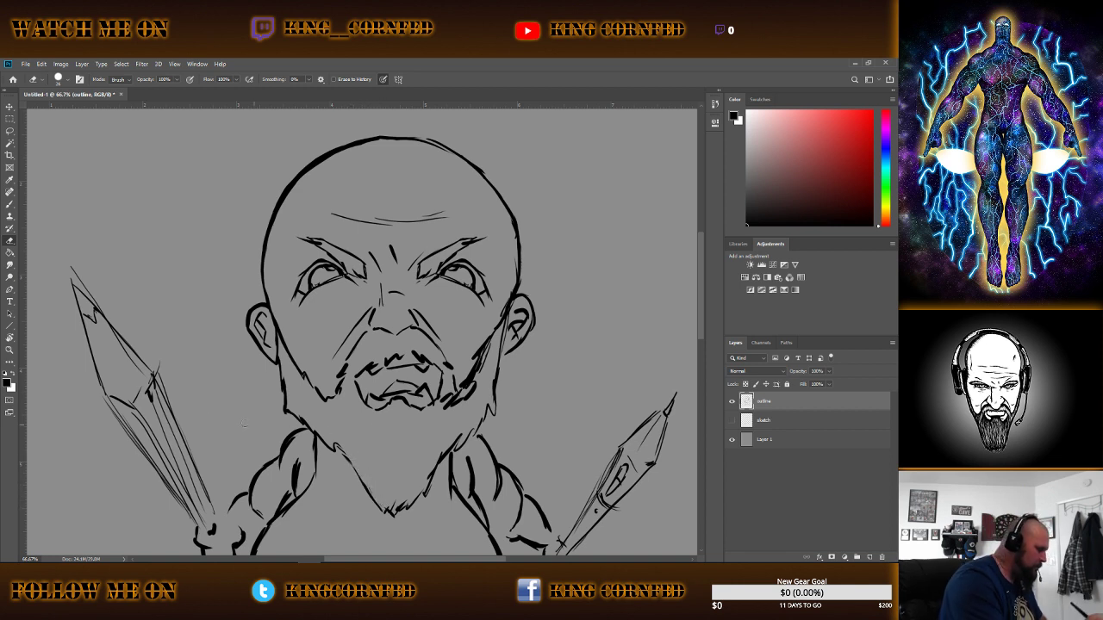
{"action": "key", "text": "b"}
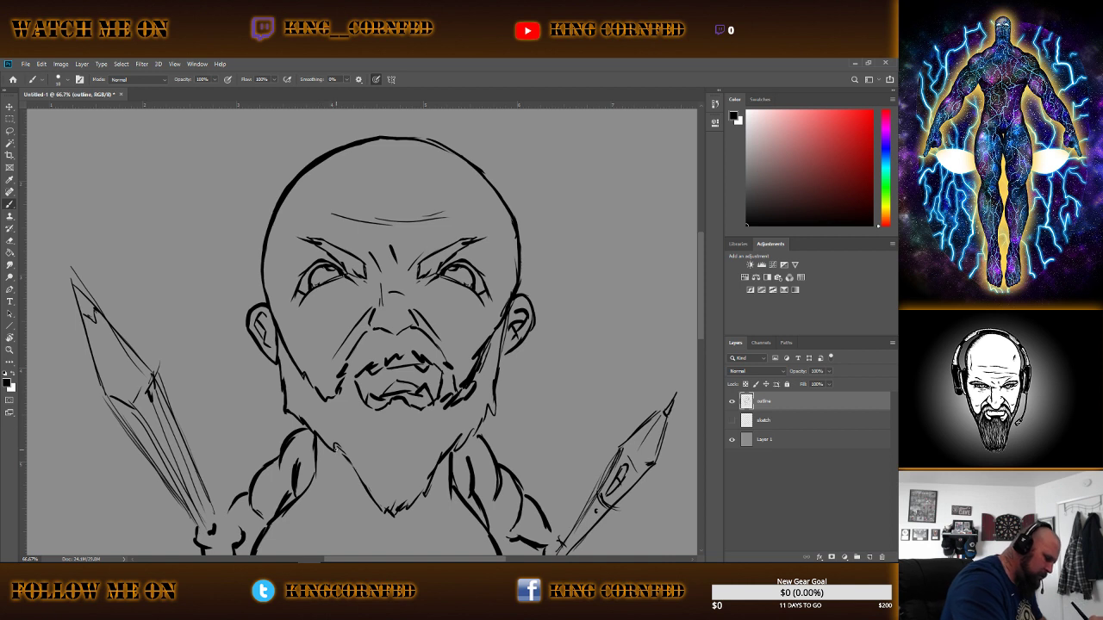
{"action": "left_click_drag", "start_coordinate": [327, 442], "coordinate": [363, 486]}
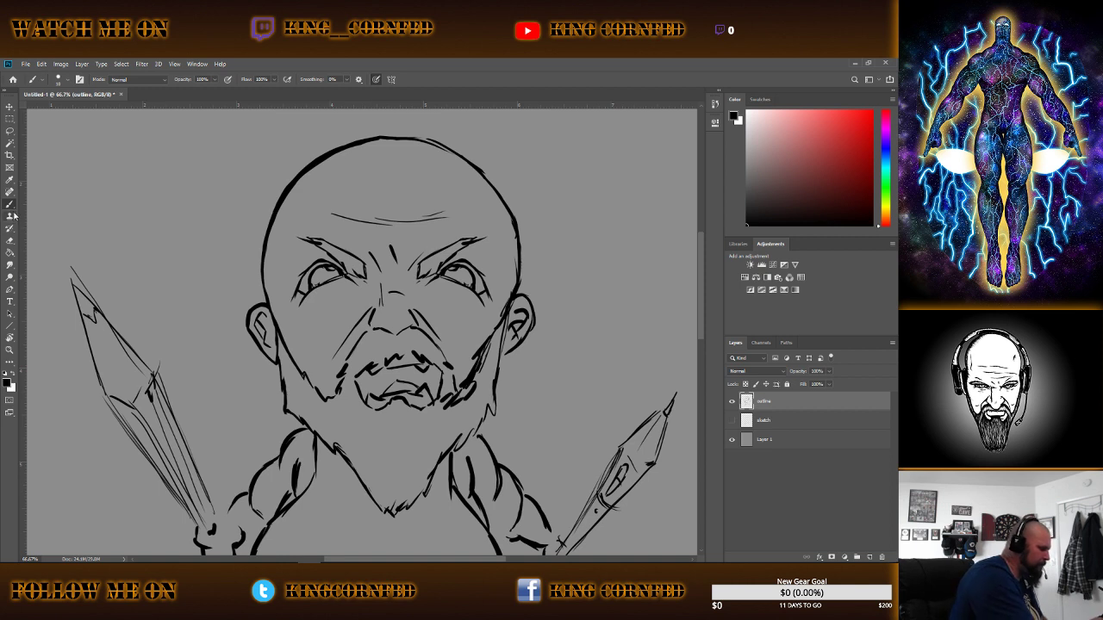
{"action": "left_click", "coordinate": [12, 241]}
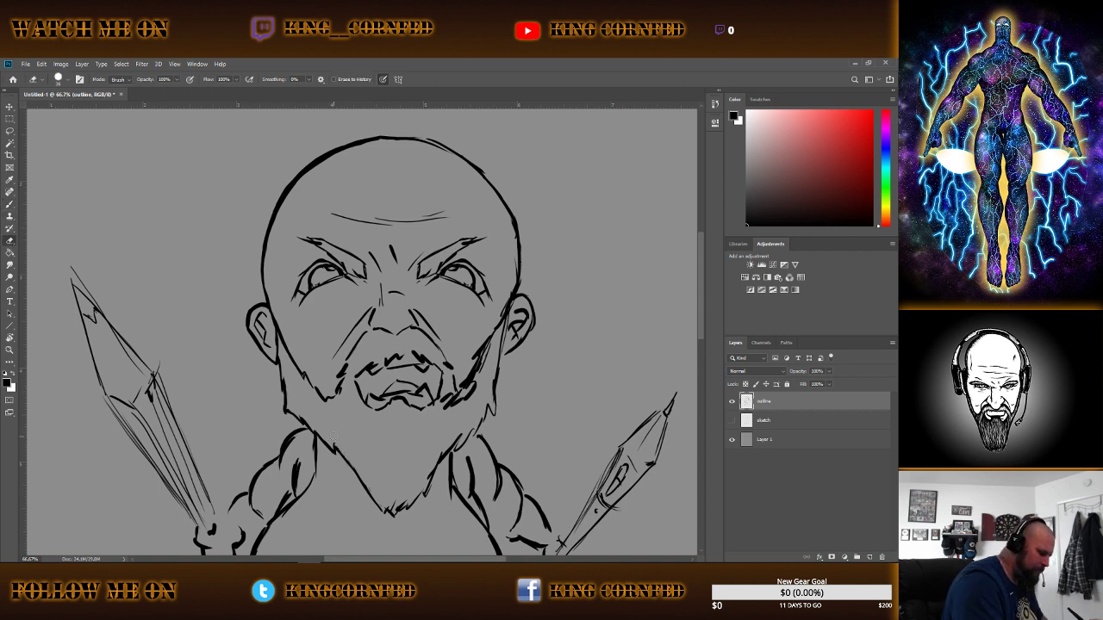
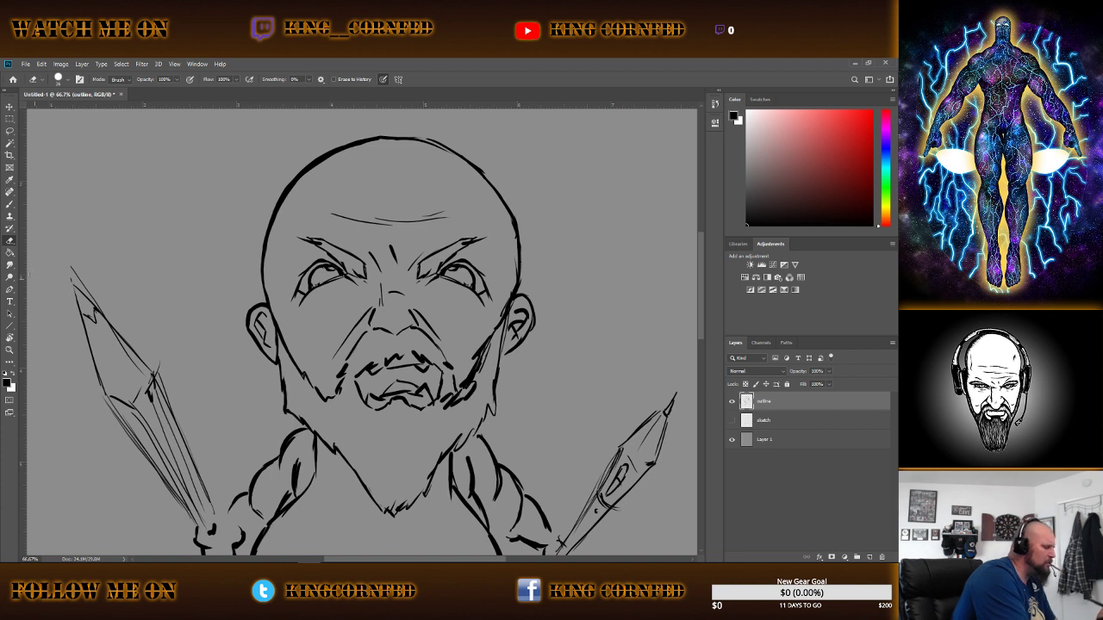
Add short marks at the left pencil's tip and erase stray sketch lines around its tip and shaft.
{"action": "left_click", "coordinate": [11, 204]}
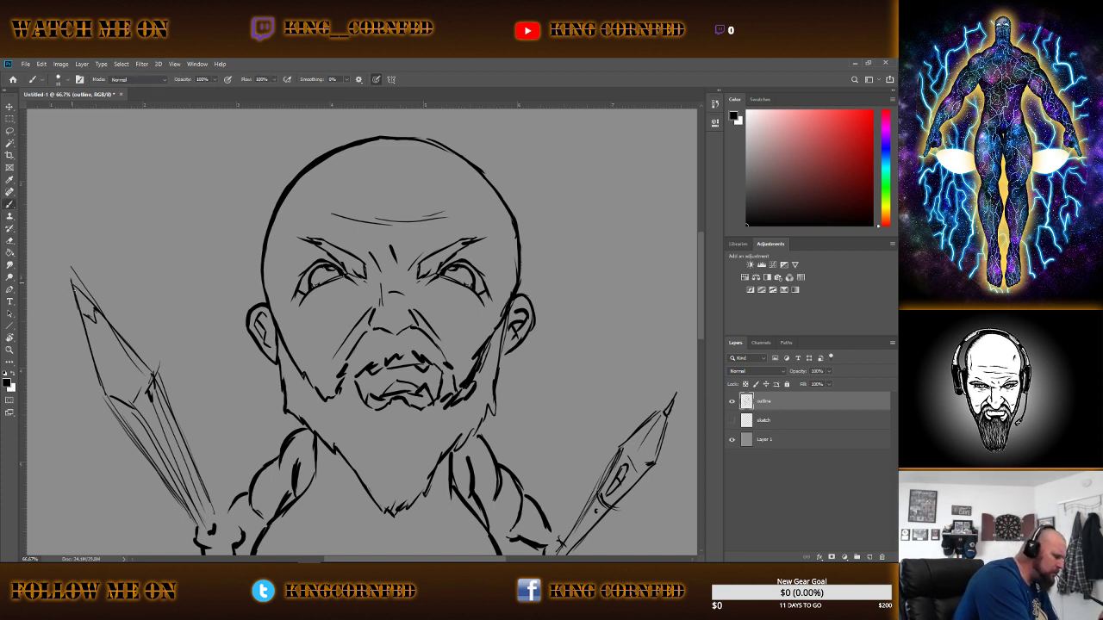
{"action": "left_click_drag", "start_coordinate": [76, 311], "coordinate": [87, 320]}
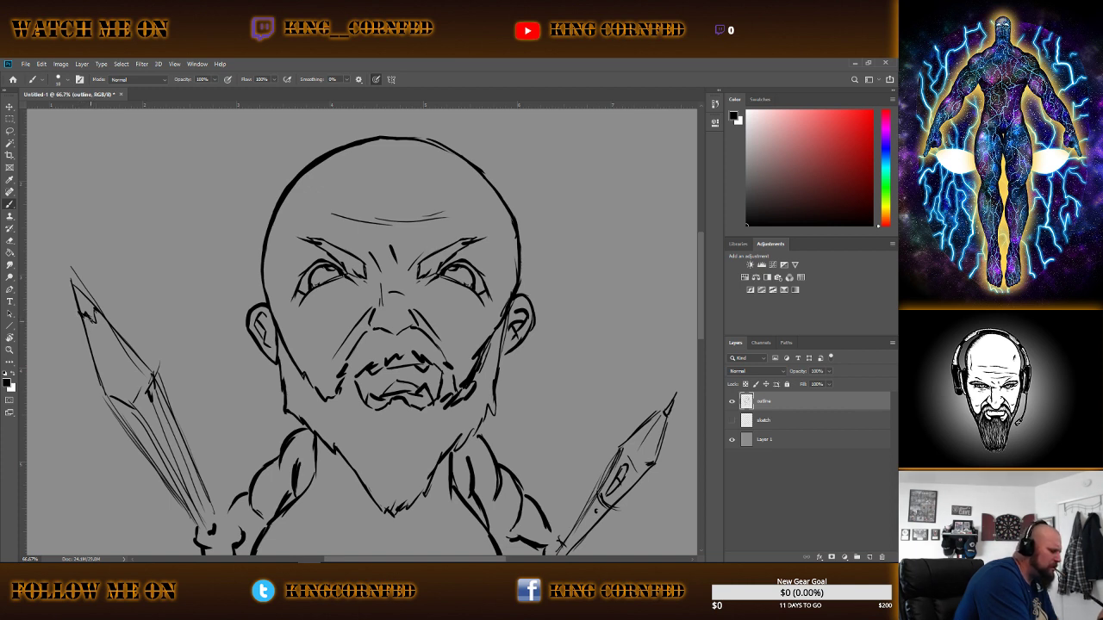
{"action": "left_click_drag", "start_coordinate": [89, 312], "coordinate": [94, 315]}
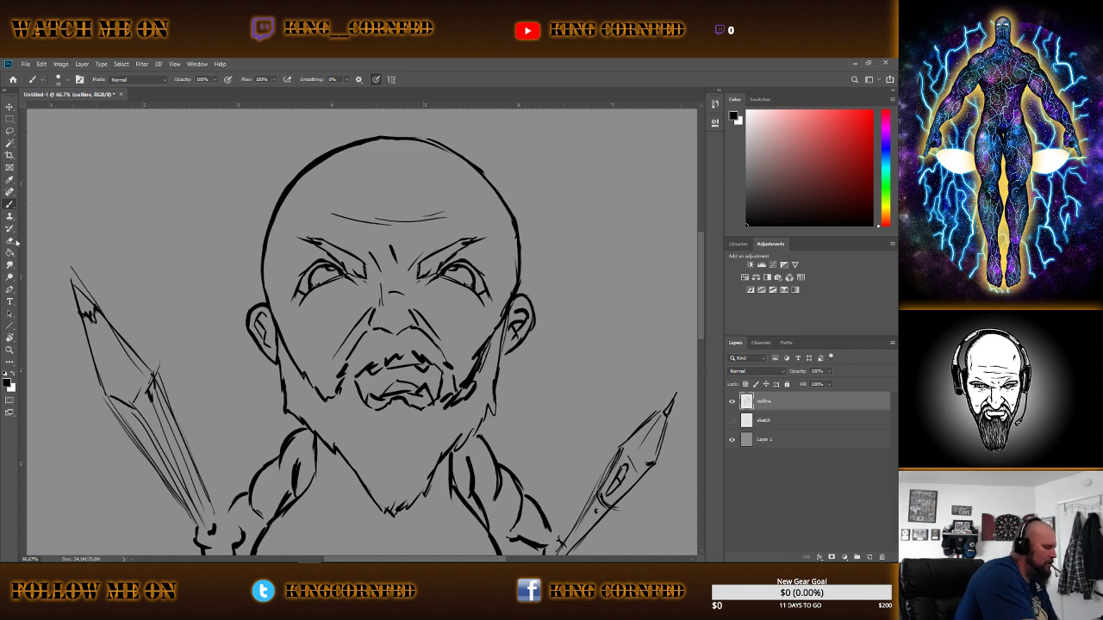
{"action": "key", "text": "e"}
{"action": "mouse_move", "coordinate": [76, 275]}
{"action": "left_mouse_down"}
{"action": "mouse_move", "coordinate": [102, 313]}
{"action": "mouse_move", "coordinate": [89, 298]}
{"action": "left_mouse_up"}
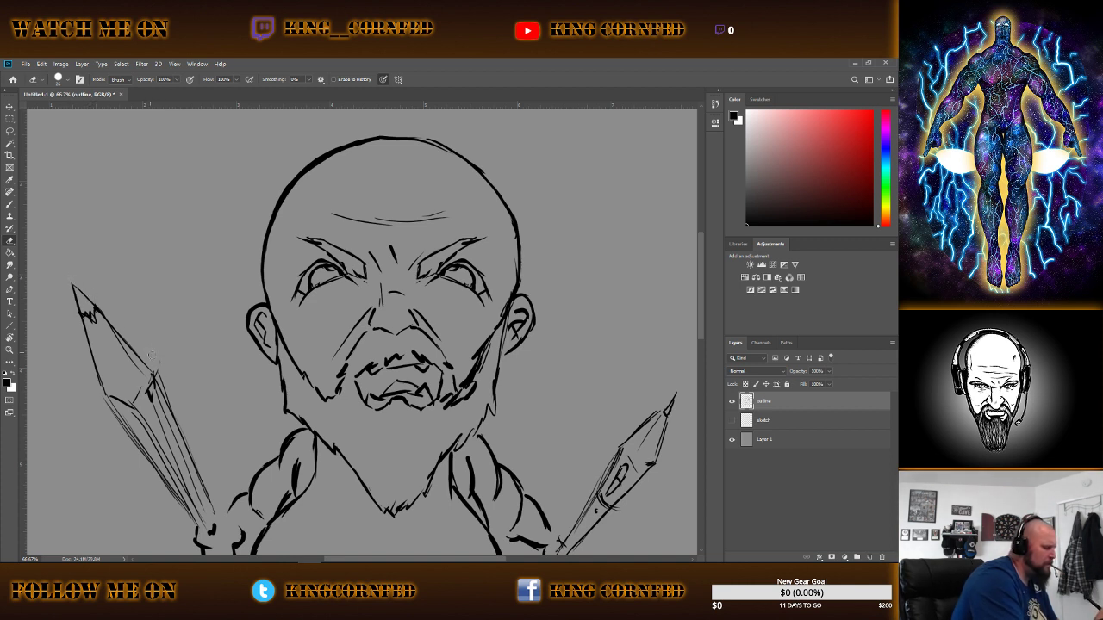
{"action": "left_click_drag", "start_coordinate": [156, 392], "coordinate": [190, 498]}
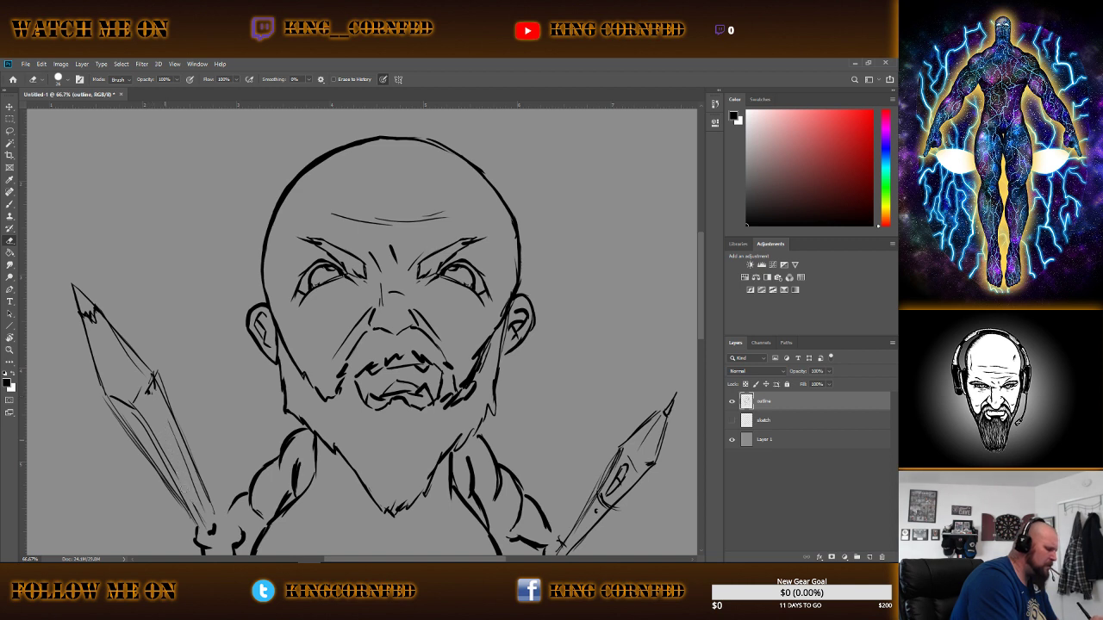
{"action": "left_click_drag", "start_coordinate": [138, 413], "coordinate": [169, 465]}
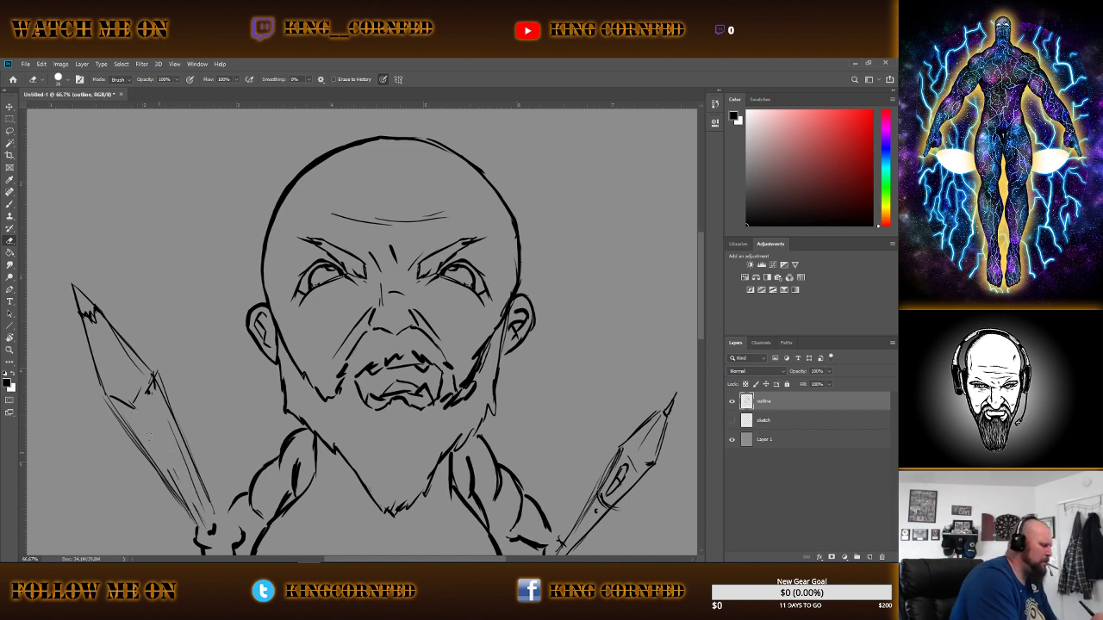
Ink the left pencil's left, right and inner edges, plus a facet line and body strokes.
{"action": "left_click", "coordinate": [10, 204]}
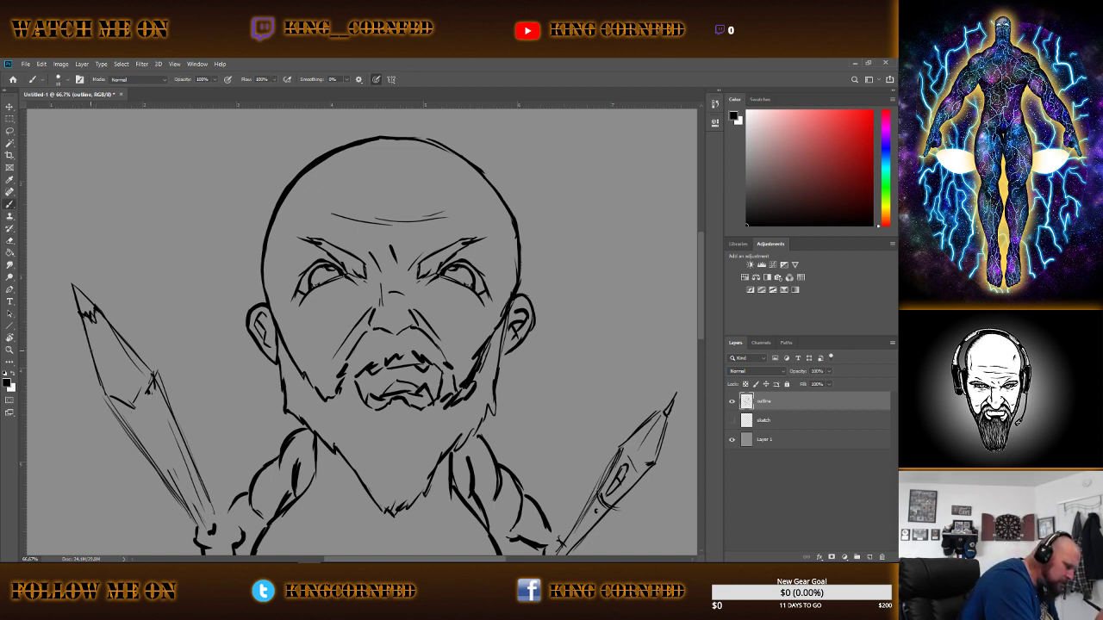
{"action": "left_click_drag", "start_coordinate": [90, 349], "coordinate": [101, 385]}
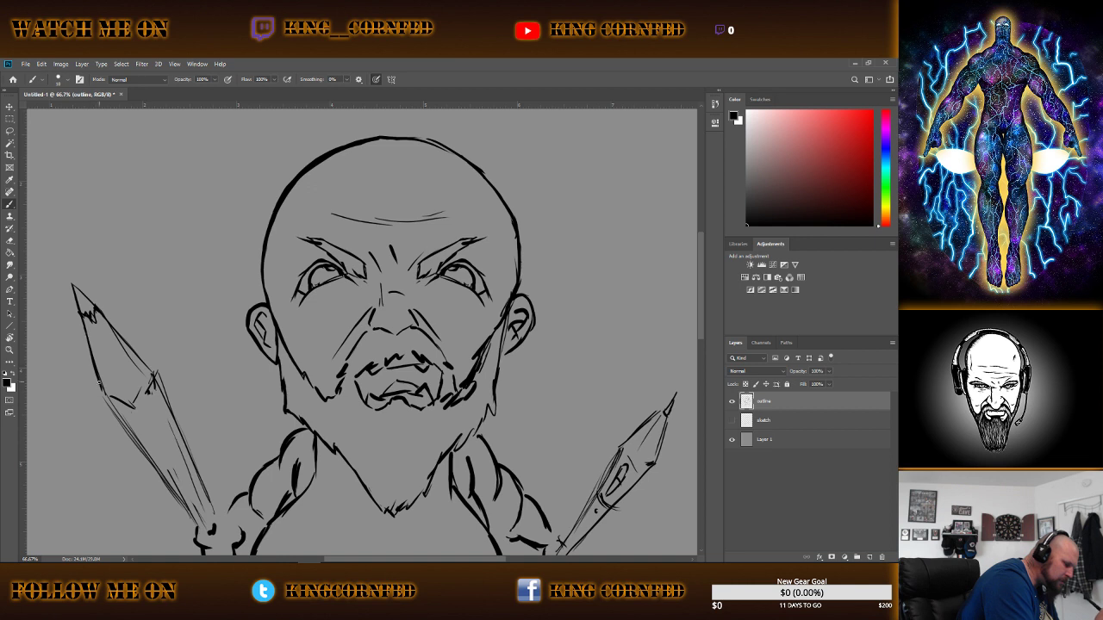
{"action": "left_click_drag", "start_coordinate": [105, 396], "coordinate": [124, 423]}
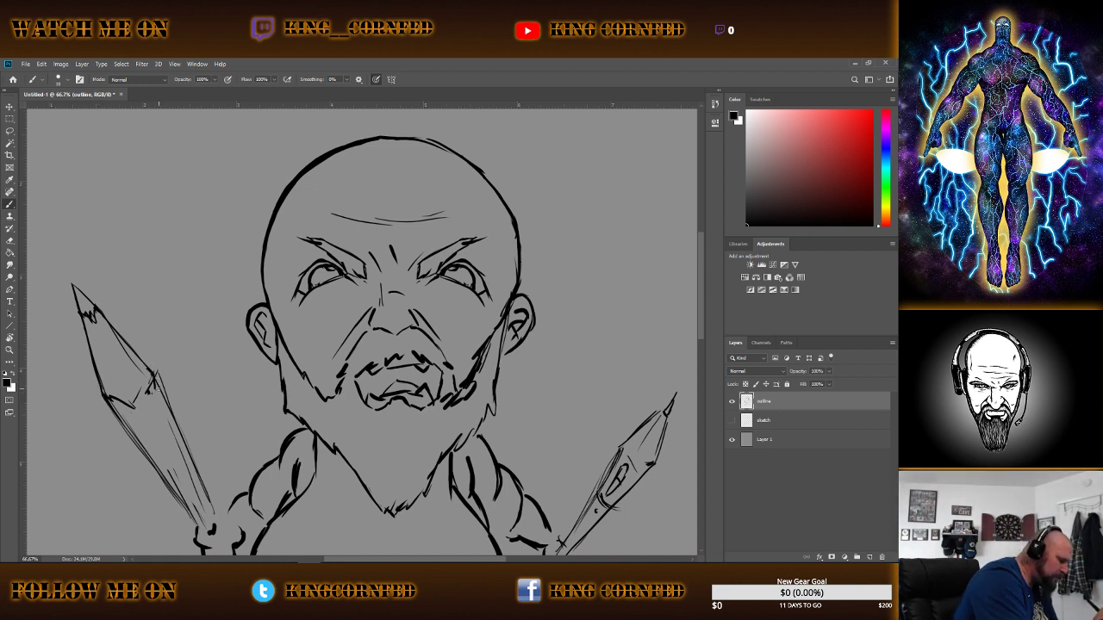
{"action": "left_click_drag", "start_coordinate": [156, 374], "coordinate": [168, 405]}
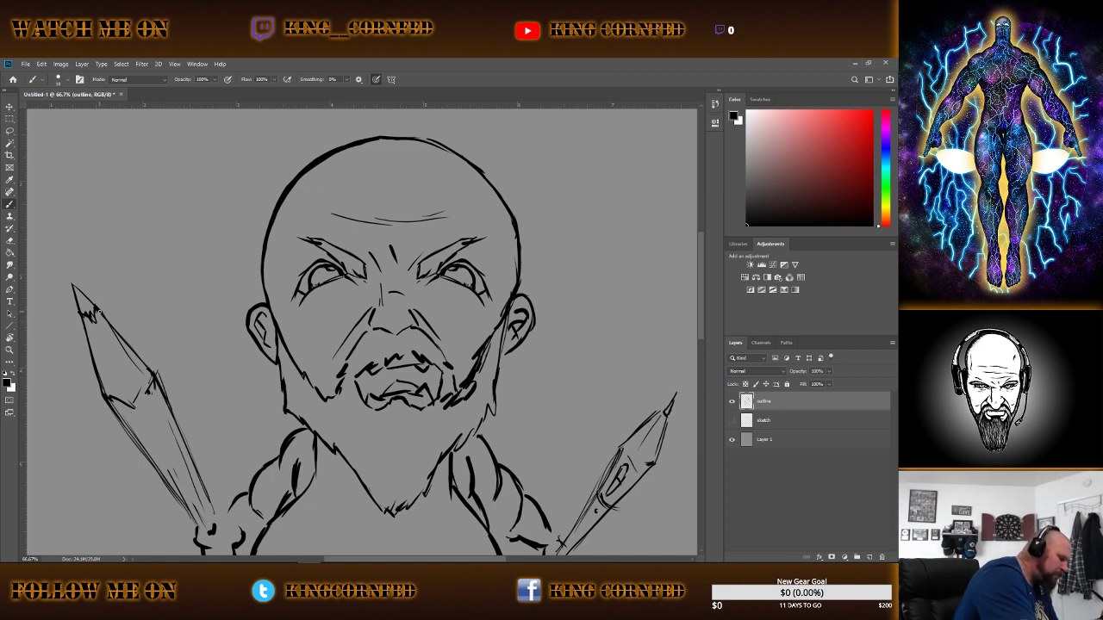
{"action": "left_click_drag", "start_coordinate": [112, 322], "coordinate": [152, 373]}
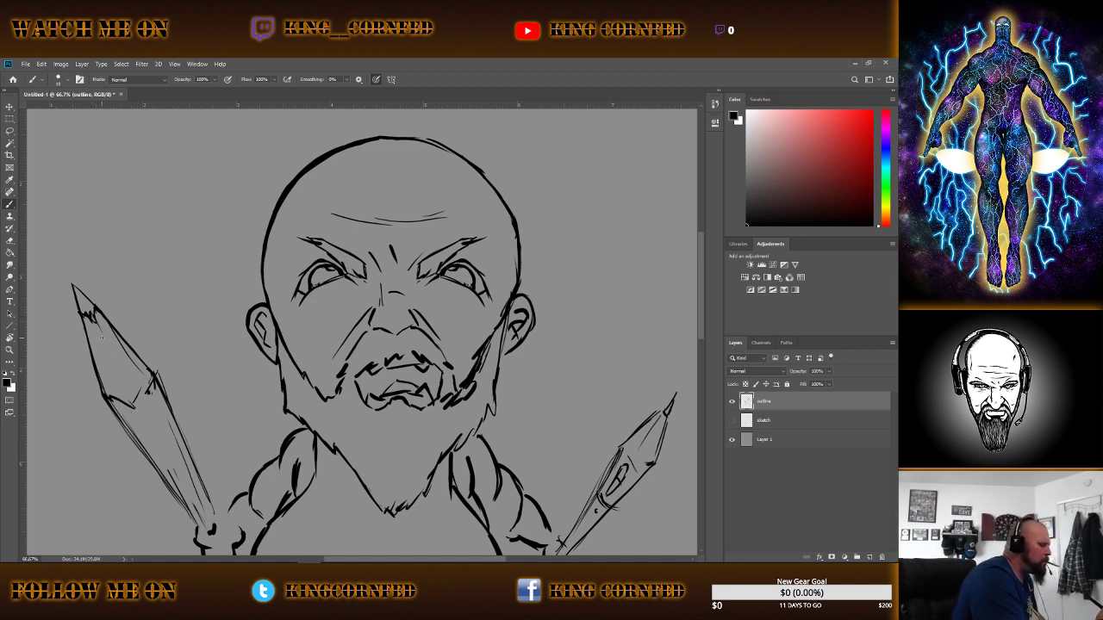
{"action": "left_click_drag", "start_coordinate": [95, 331], "coordinate": [108, 374]}
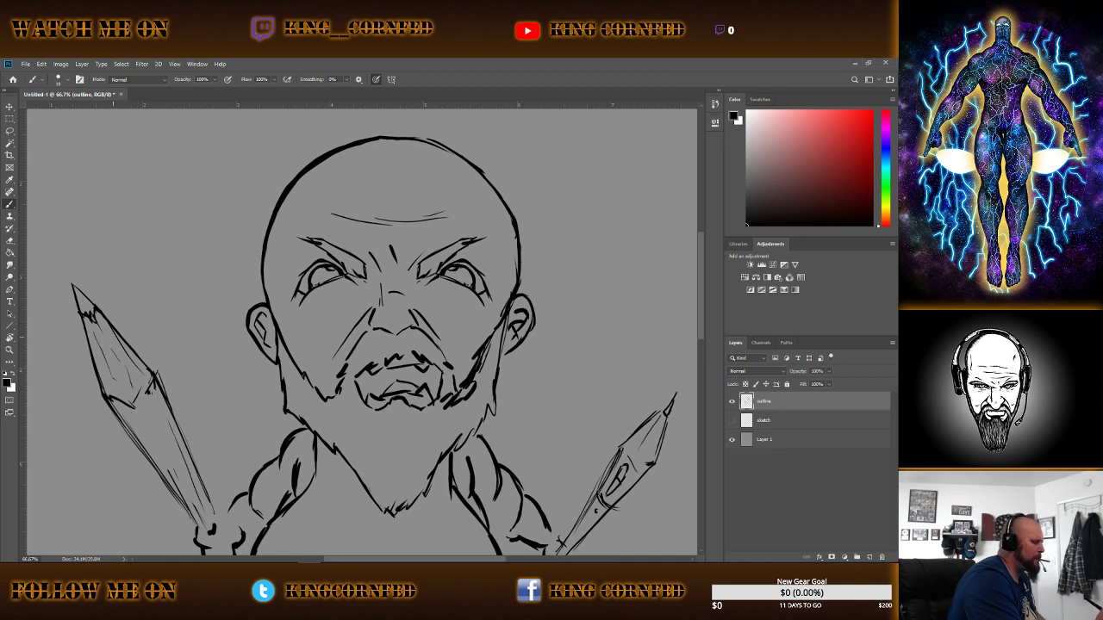
{"action": "left_click_drag", "start_coordinate": [113, 337], "coordinate": [130, 365]}
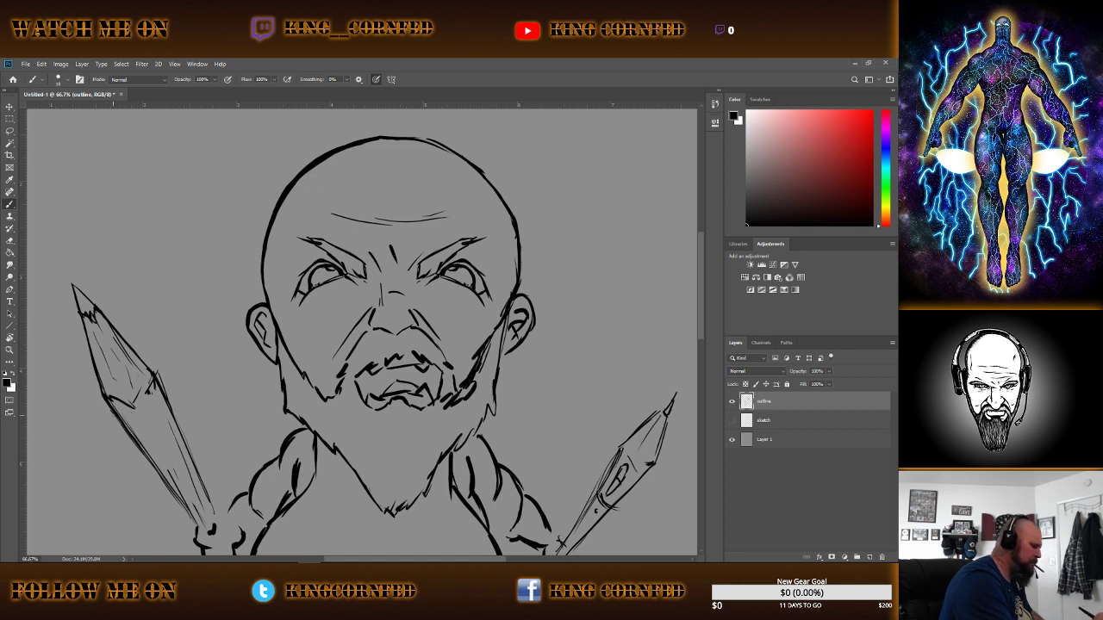
{"action": "left_click_drag", "start_coordinate": [129, 439], "coordinate": [170, 491]}
{"action": "mouse_move", "coordinate": [139, 452]}
{"action": "left_mouse_down"}
{"action": "mouse_move", "coordinate": [208, 532]}
{"action": "mouse_move", "coordinate": [212, 507]}
{"action": "left_mouse_up"}
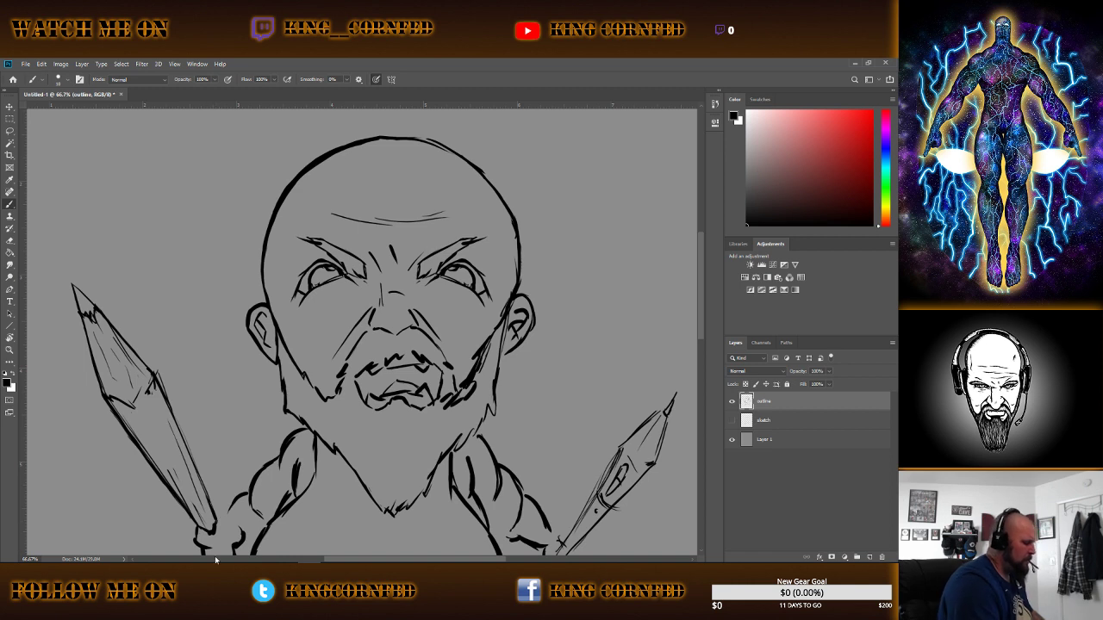
Erase jaw, chin and cheek lines beside the mouth and redraw a beard stroke left of it.
{"action": "key", "text": "e"}
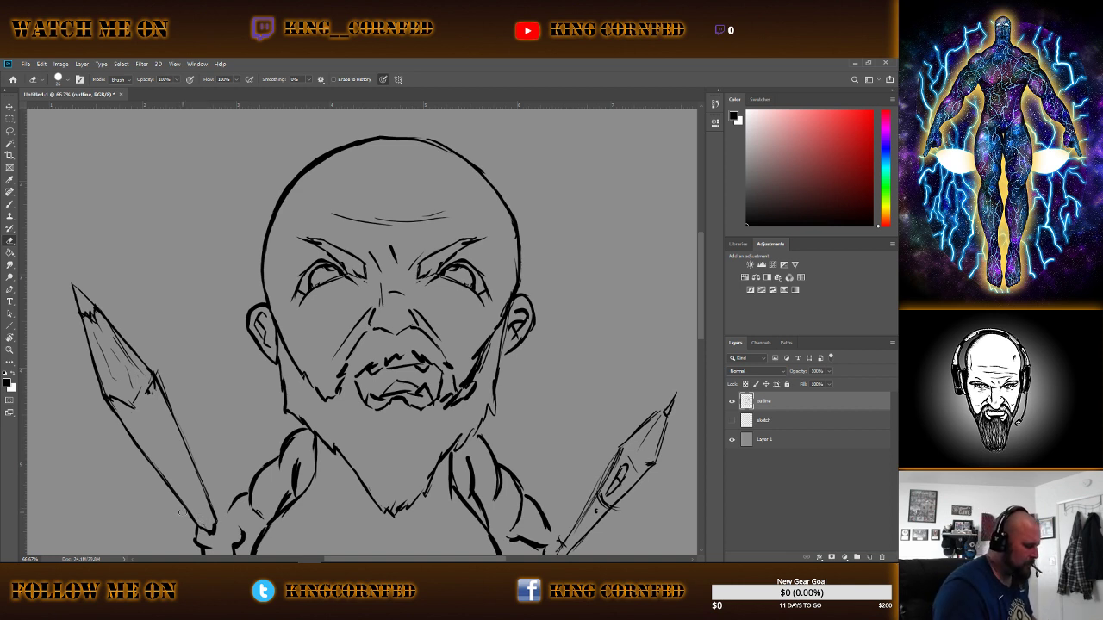
{"action": "mouse_move", "coordinate": [324, 398]}
{"action": "left_mouse_down"}
{"action": "mouse_move", "coordinate": [303, 375]}
{"action": "mouse_move", "coordinate": [344, 367]}
{"action": "left_mouse_up"}
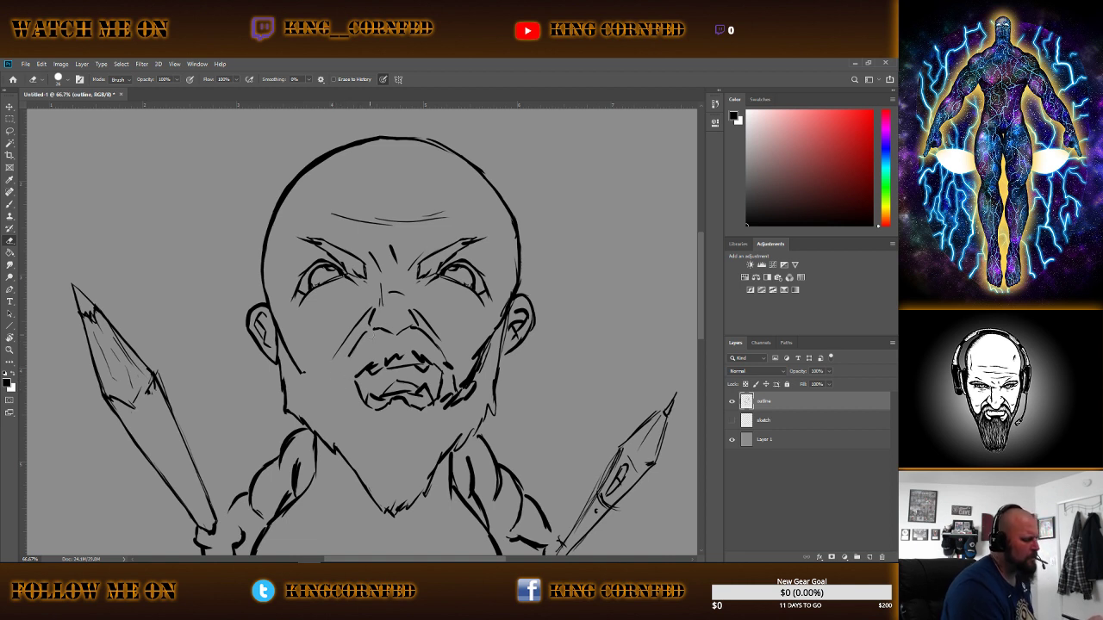
{"action": "left_click_drag", "start_coordinate": [368, 331], "coordinate": [349, 349]}
{"action": "key", "text": "b"}
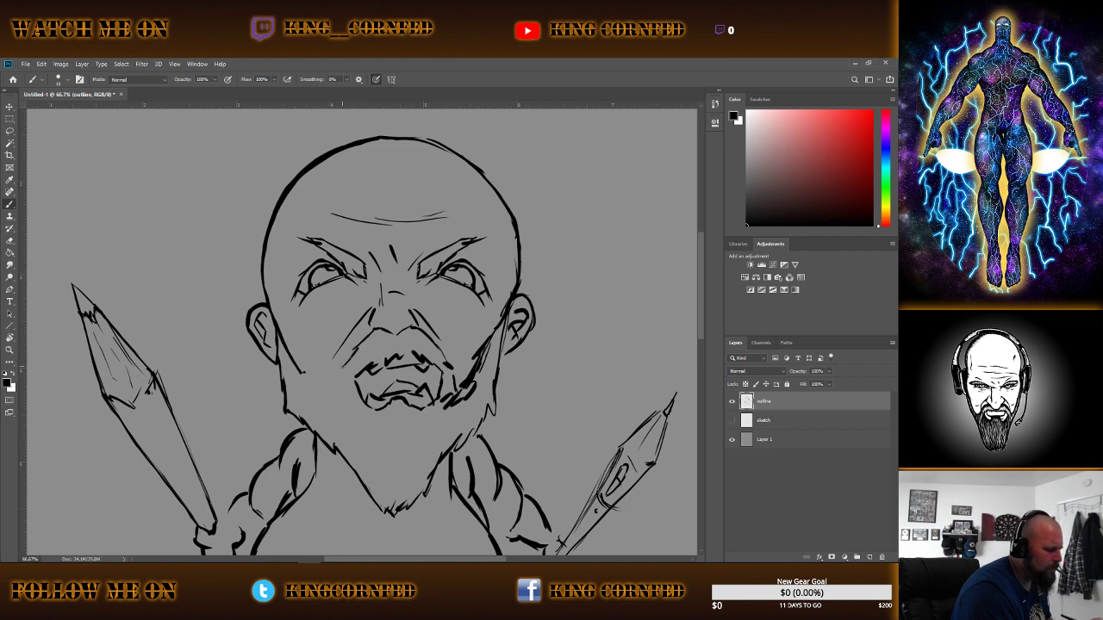
{"action": "left_click_drag", "start_coordinate": [344, 366], "coordinate": [343, 394]}
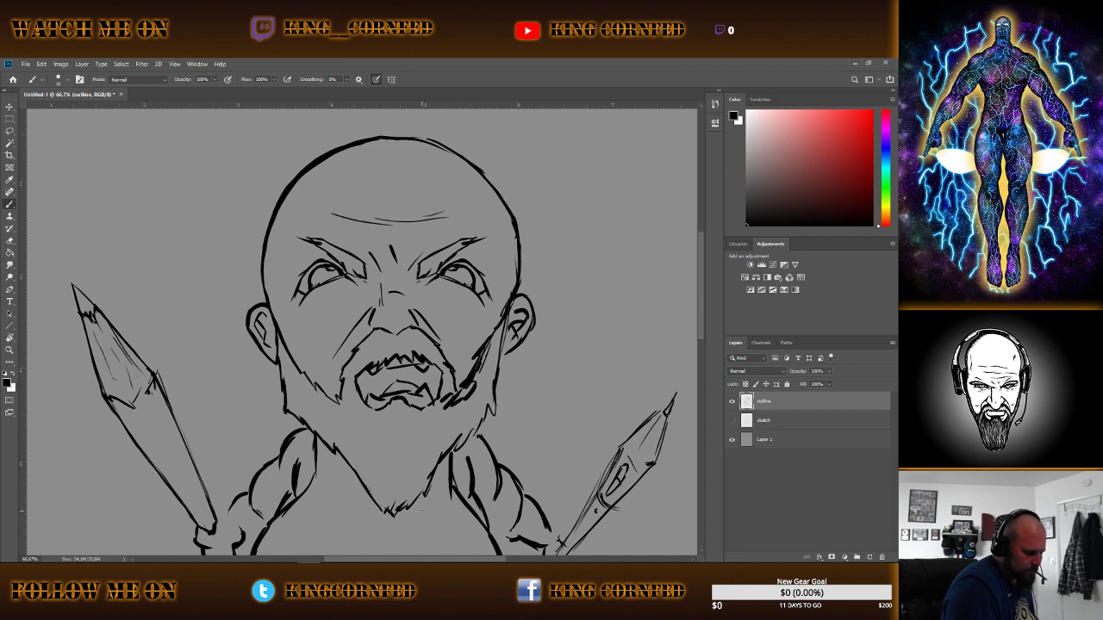
{"action": "key", "text": "e"}
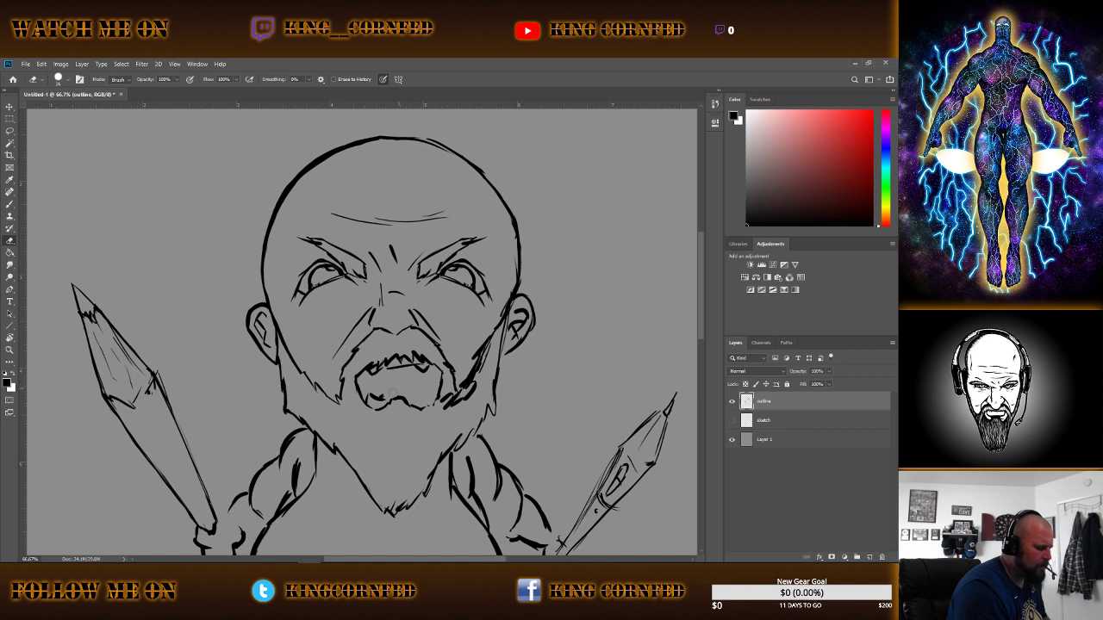
Erase the teeth and inner mouth lines, leaving a clean open mouth.
{"action": "left_click_drag", "start_coordinate": [392, 394], "coordinate": [378, 398]}
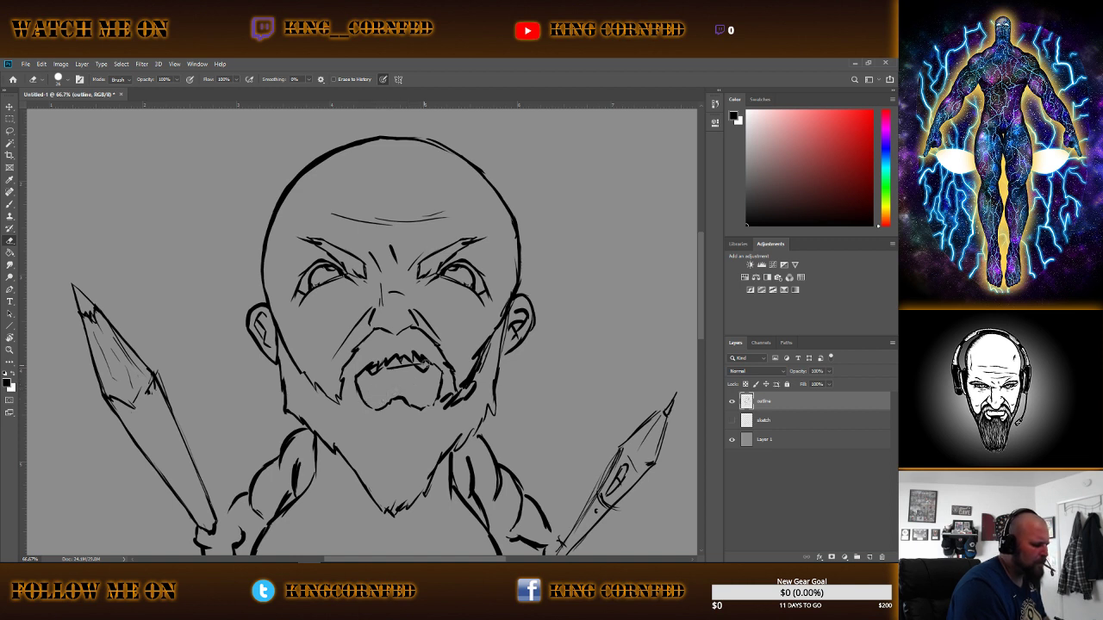
{"action": "mouse_move", "coordinate": [426, 364]}
{"action": "left_mouse_down"}
{"action": "mouse_move", "coordinate": [386, 365]}
{"action": "mouse_move", "coordinate": [424, 375]}
{"action": "mouse_move", "coordinate": [438, 366]}
{"action": "left_mouse_up"}
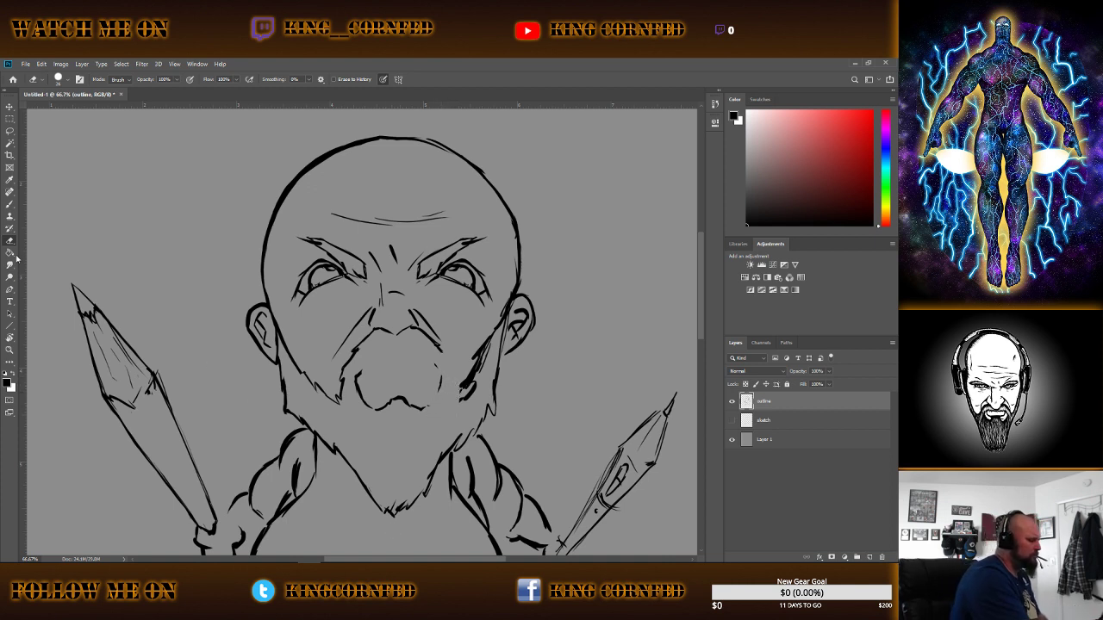
{"action": "left_click", "coordinate": [9, 204]}
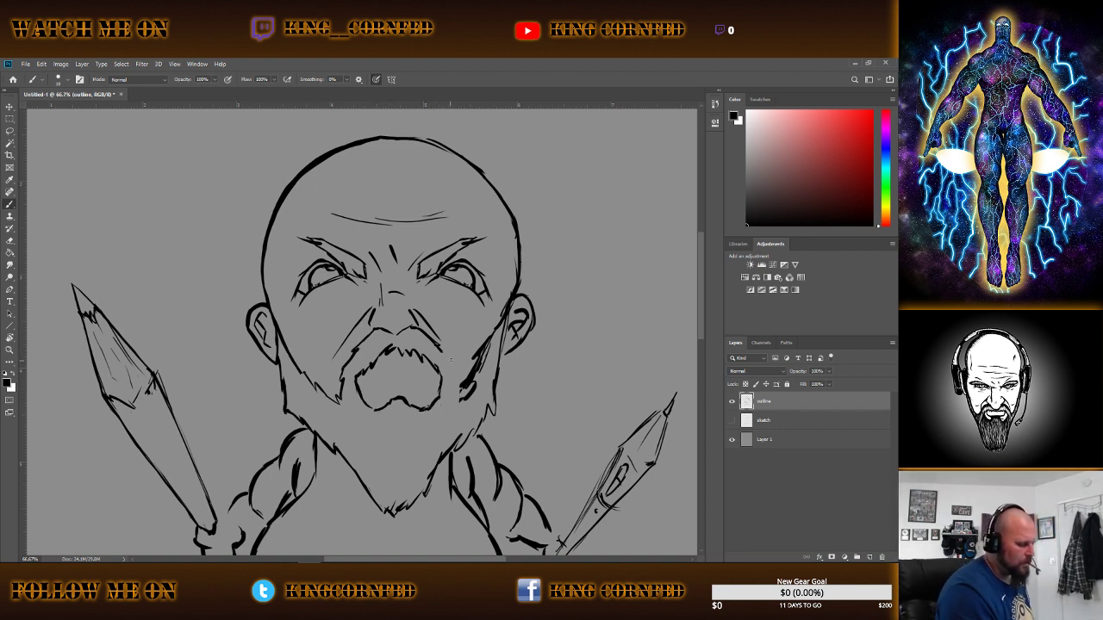
Erase the hatching on the inner cheek and part of the cheek line near the right ear.
{"action": "right_click", "coordinate": [450, 361]}
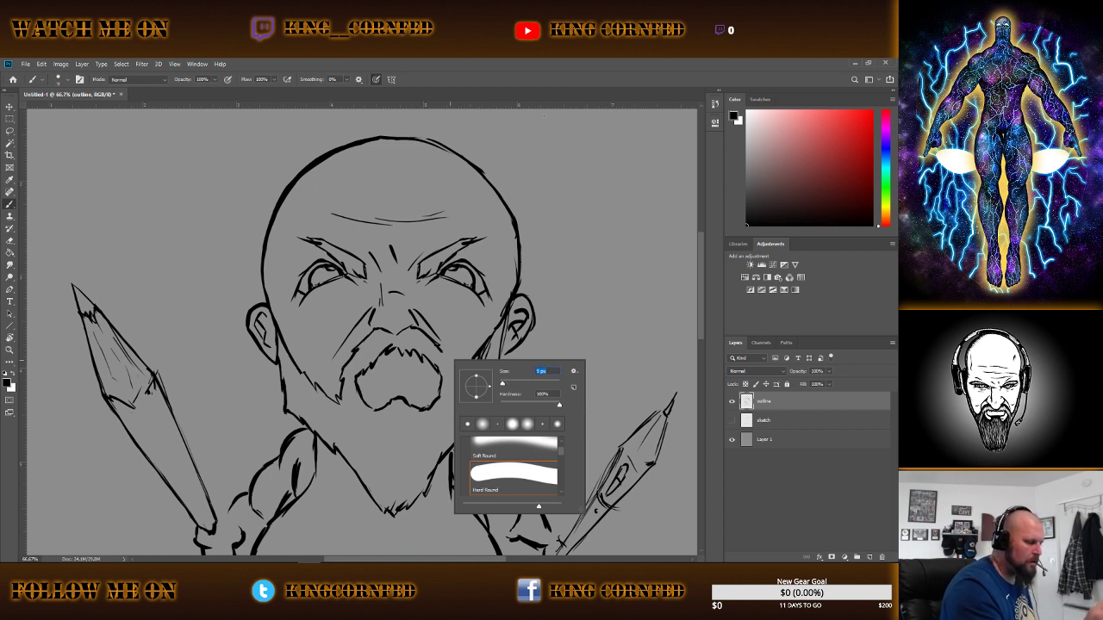
{"action": "key", "text": "Return"}
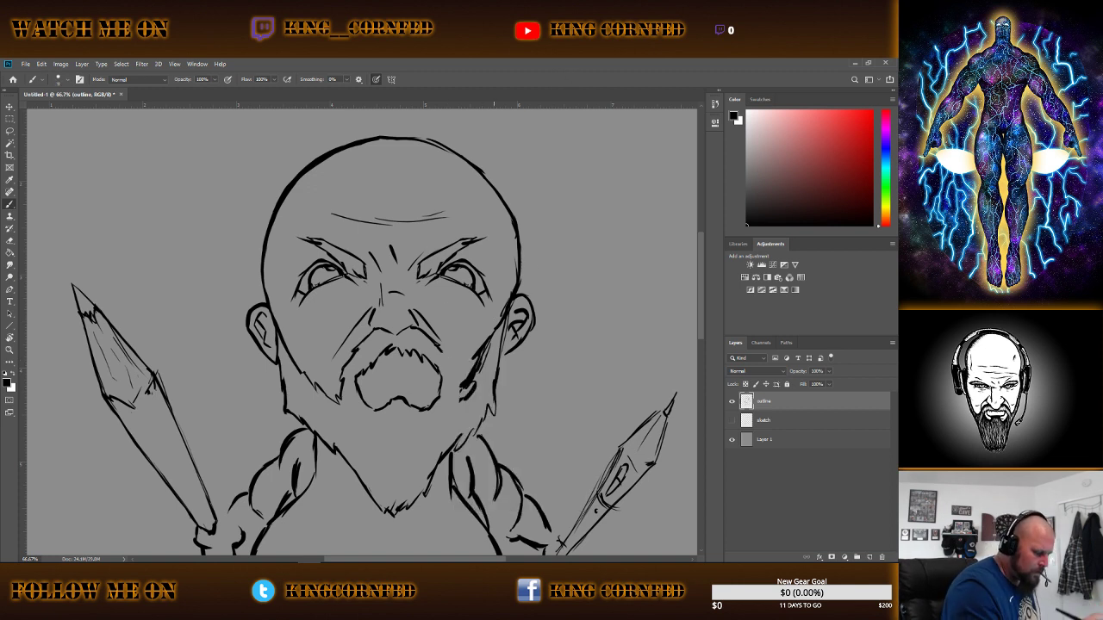
{"action": "left_click", "coordinate": [12, 241]}
{"action": "mouse_move", "coordinate": [484, 346]}
{"action": "left_mouse_down"}
{"action": "mouse_move", "coordinate": [466, 387]}
{"action": "mouse_move", "coordinate": [476, 368]}
{"action": "left_mouse_up"}
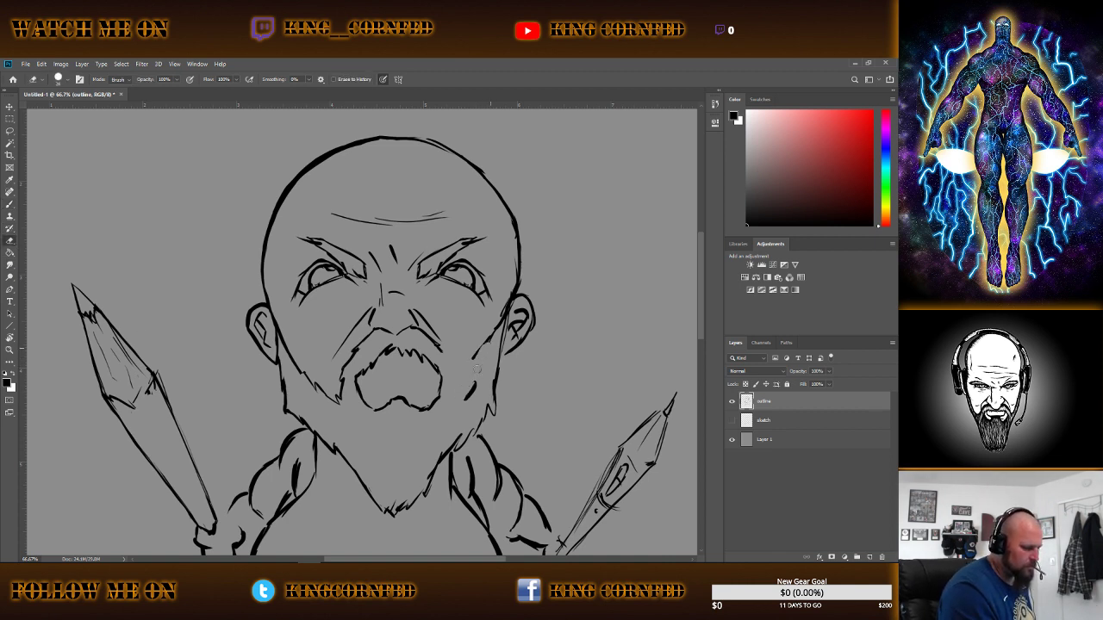
{"action": "left_click_drag", "start_coordinate": [508, 304], "coordinate": [511, 286]}
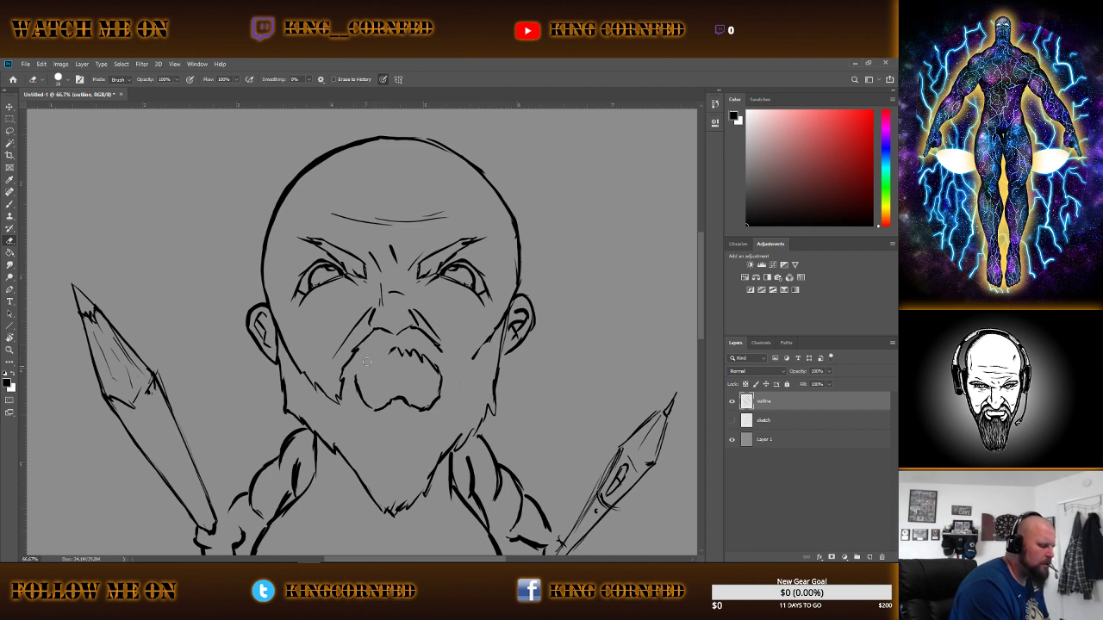
{"action": "left_click", "coordinate": [11, 205]}
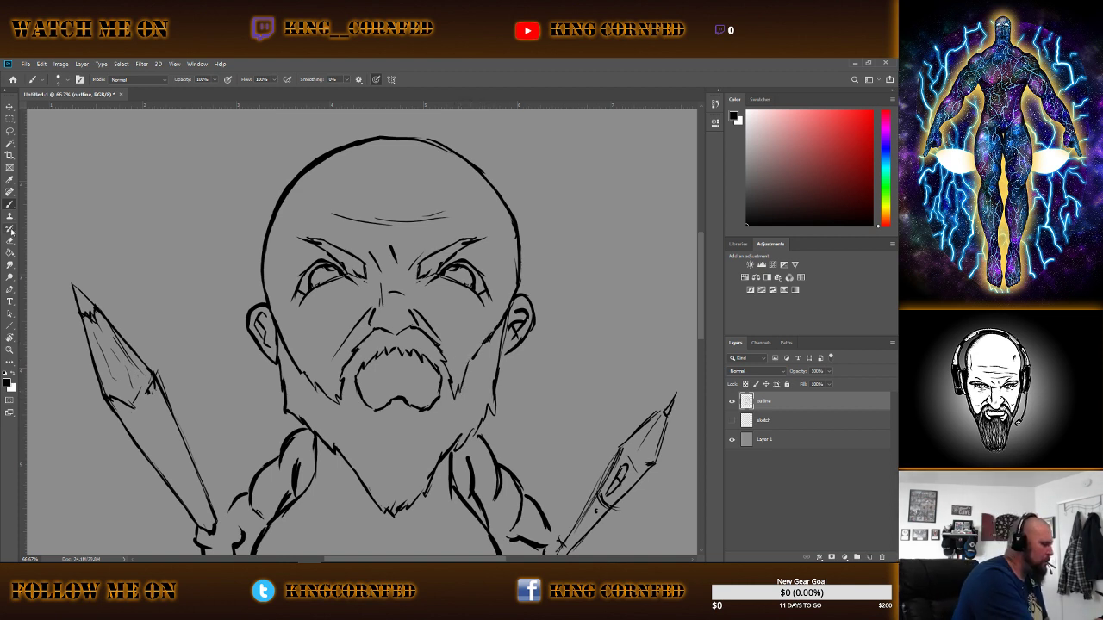
Erase and redraw a short piece of the right jaw line.
{"action": "key", "text": "e"}
{"action": "left_click_drag", "start_coordinate": [495, 320], "coordinate": [498, 342]}
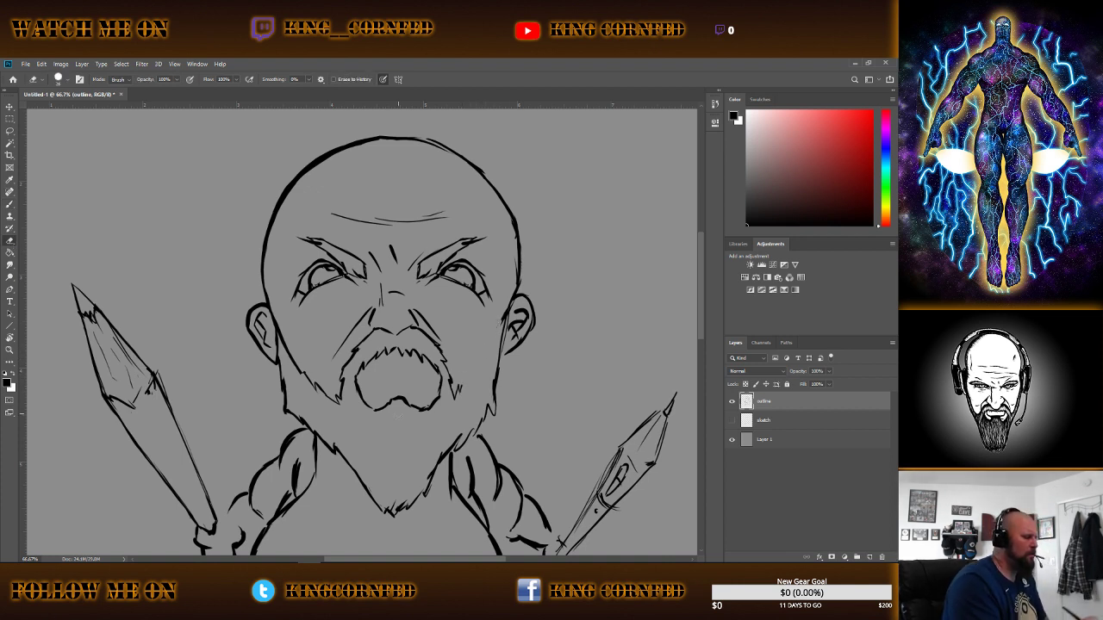
{"action": "key", "text": "b"}
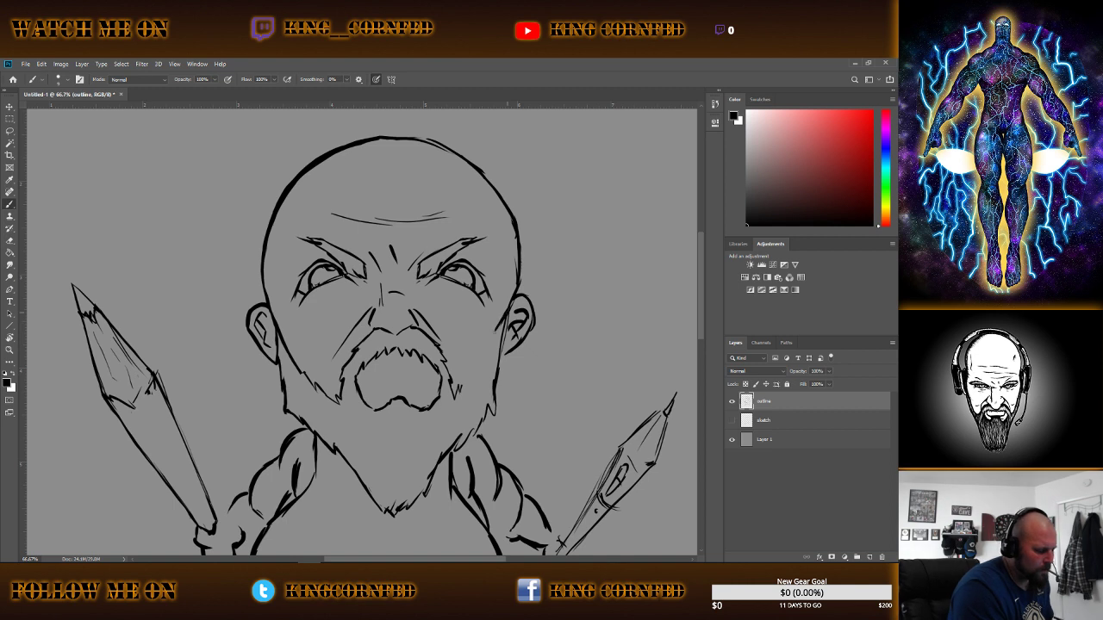
{"action": "left_click_drag", "start_coordinate": [496, 326], "coordinate": [489, 337]}
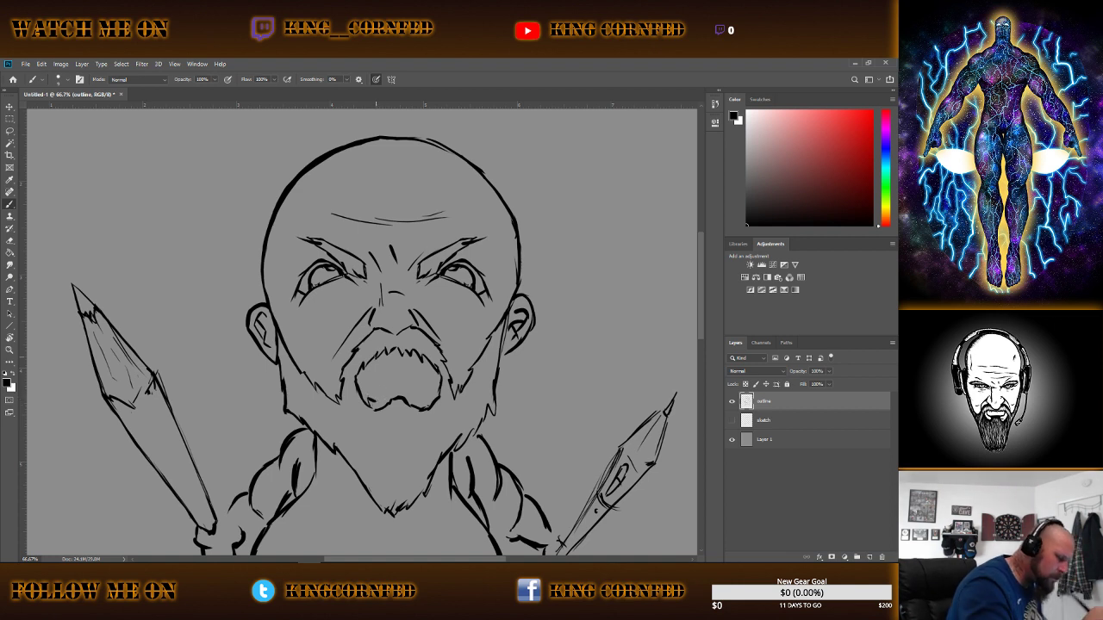
Ink the mouth's lower lip and bottom edge, remove a stray mark below, add an inner vertical line.
{"action": "left_click_drag", "start_coordinate": [373, 401], "coordinate": [391, 398]}
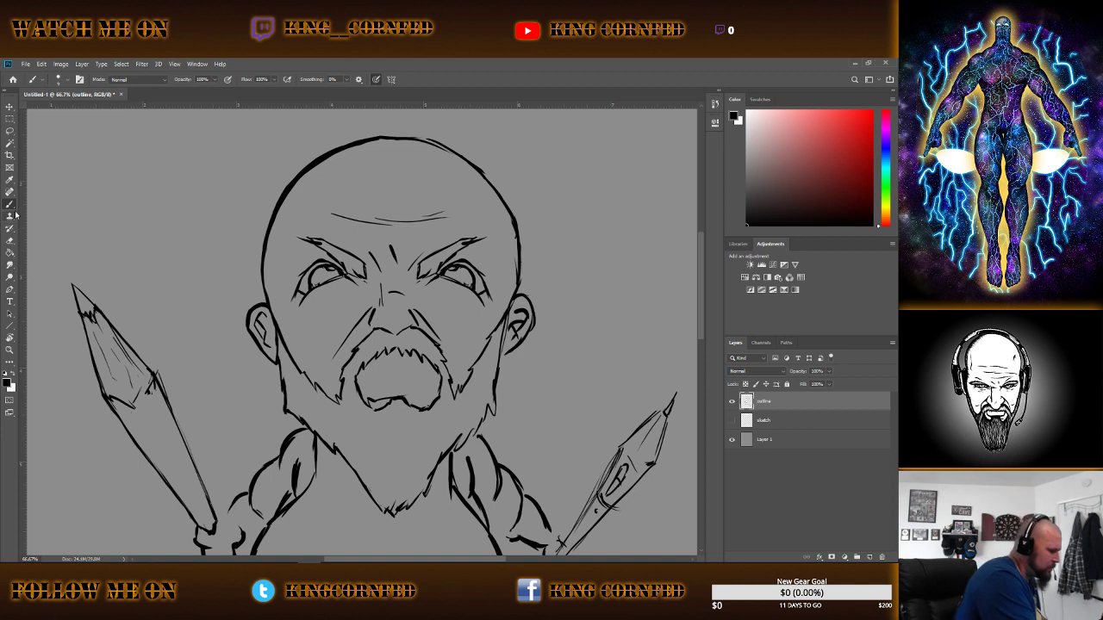
{"action": "key", "text": "e"}
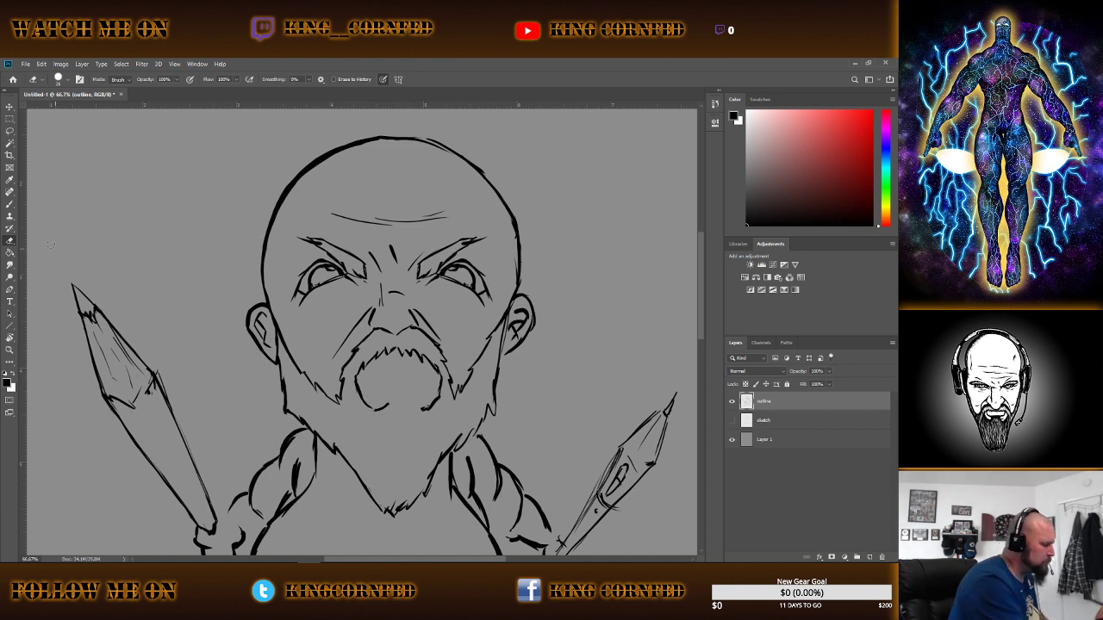
{"action": "key", "text": "b"}
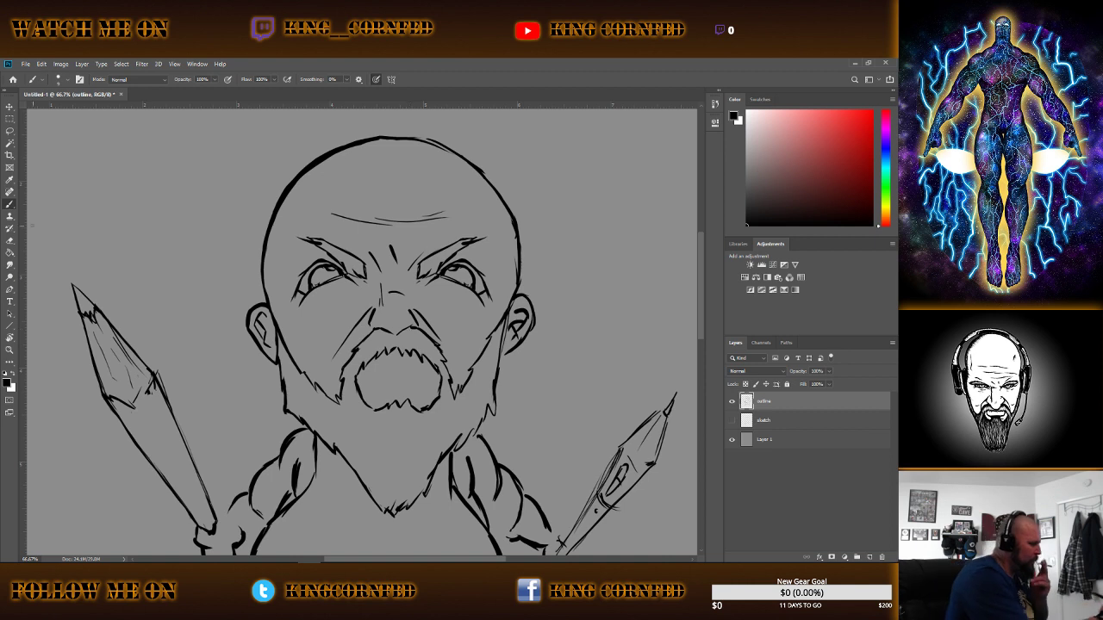
{"action": "left_click", "coordinate": [11, 241]}
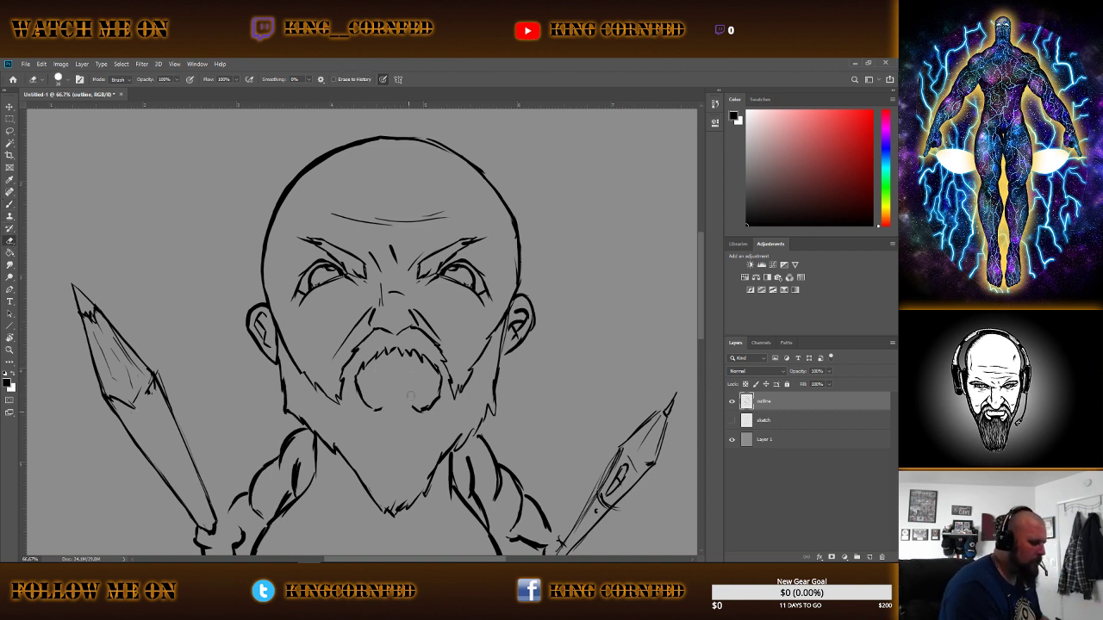
{"action": "left_click_drag", "start_coordinate": [426, 408], "coordinate": [422, 407]}
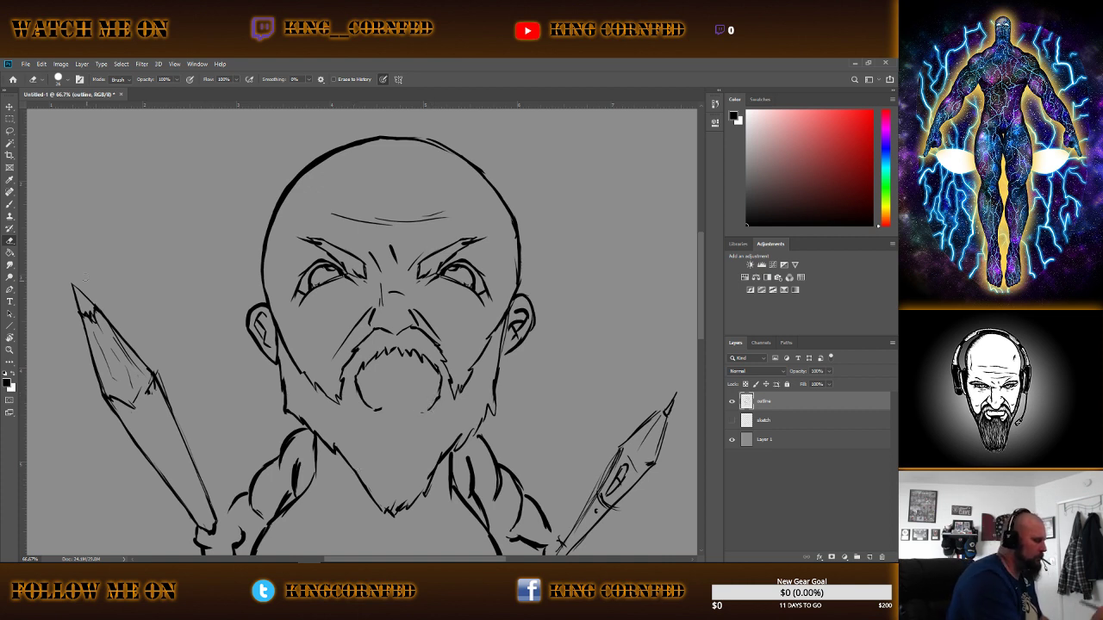
{"action": "key", "text": "b"}
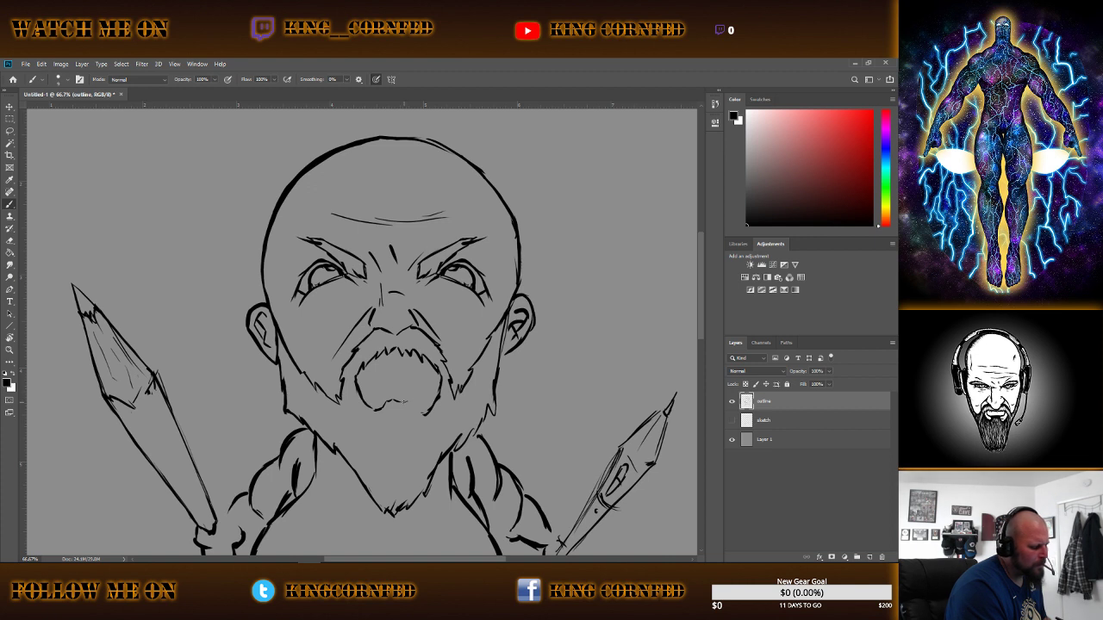
{"action": "left_click_drag", "start_coordinate": [404, 402], "coordinate": [385, 399]}
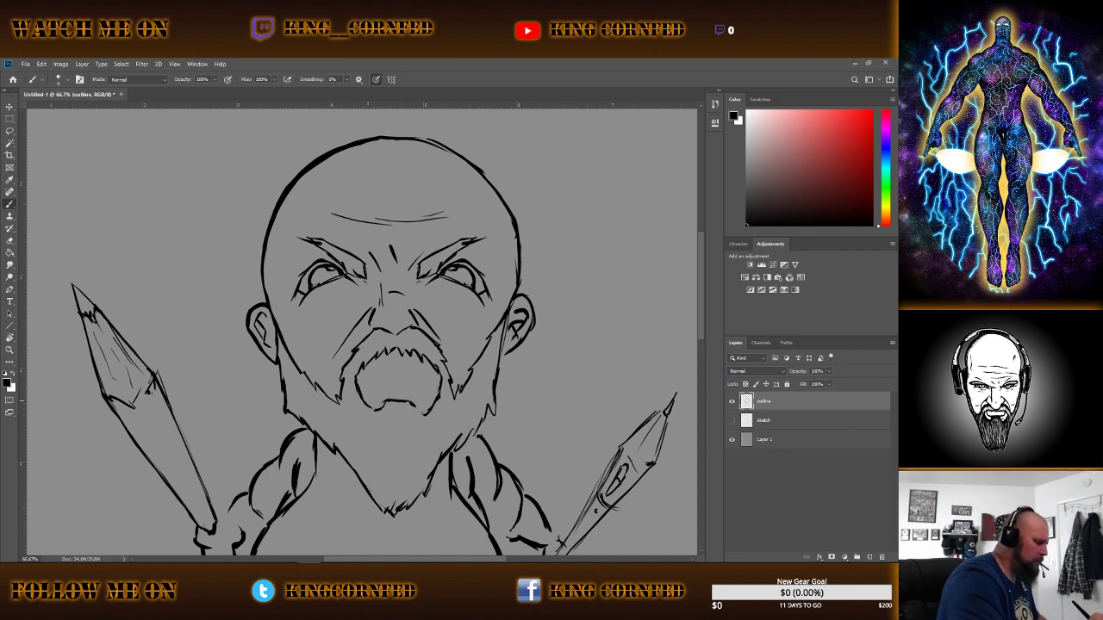
{"action": "left_click_drag", "start_coordinate": [366, 390], "coordinate": [366, 404]}
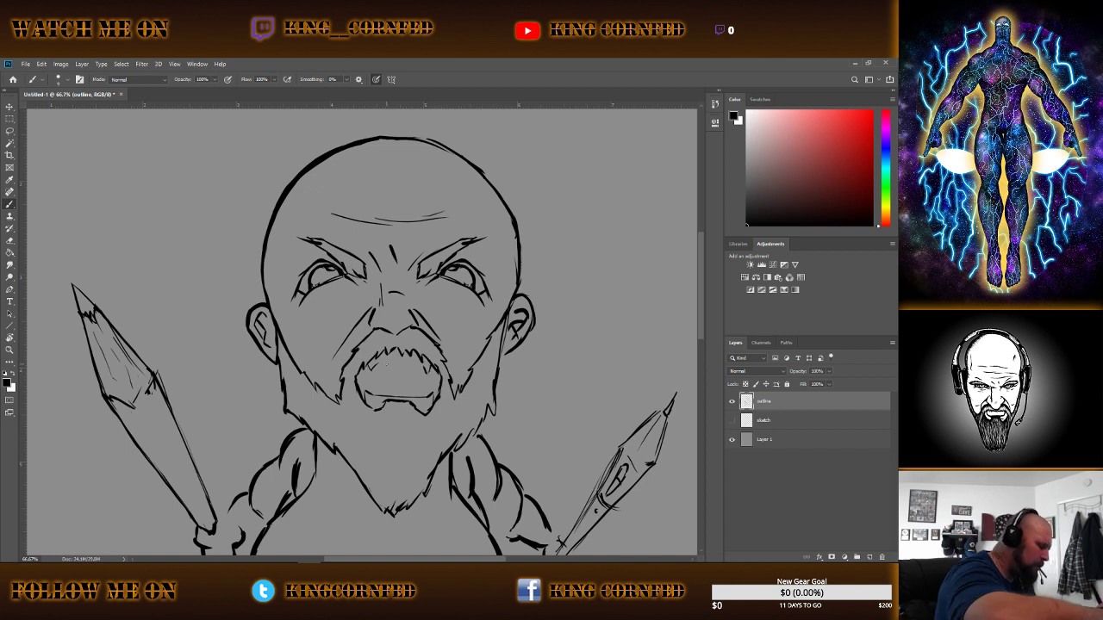
Ink the upper teeth line across the inside of the mouth.
{"action": "left_click_drag", "start_coordinate": [376, 365], "coordinate": [400, 363]}
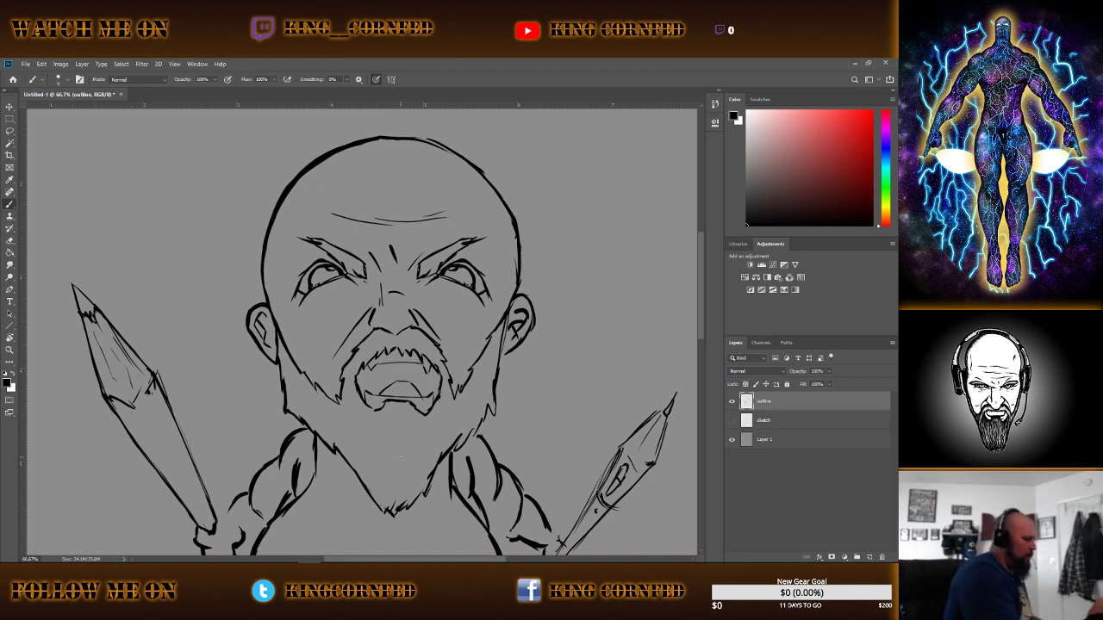
{"action": "key", "text": "e"}
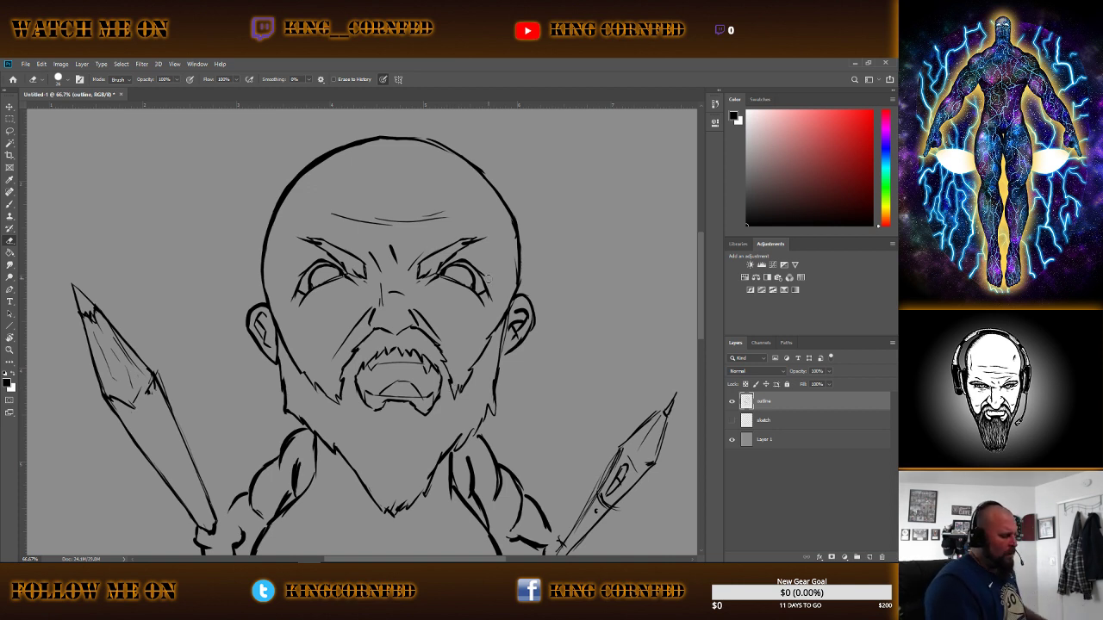
Erase old right jaw and neck strokes, then redraw the right jaw and chin lines.
{"action": "left_click_drag", "start_coordinate": [506, 326], "coordinate": [503, 345]}
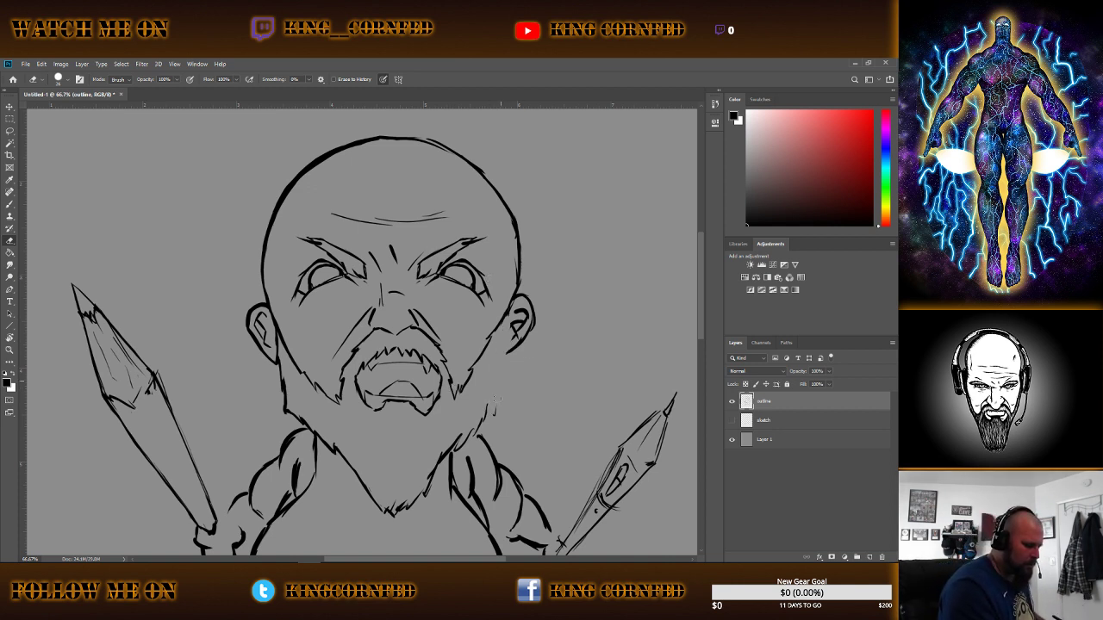
{"action": "left_click_drag", "start_coordinate": [493, 403], "coordinate": [489, 417]}
{"action": "left_click_drag", "start_coordinate": [444, 454], "coordinate": [421, 497]}
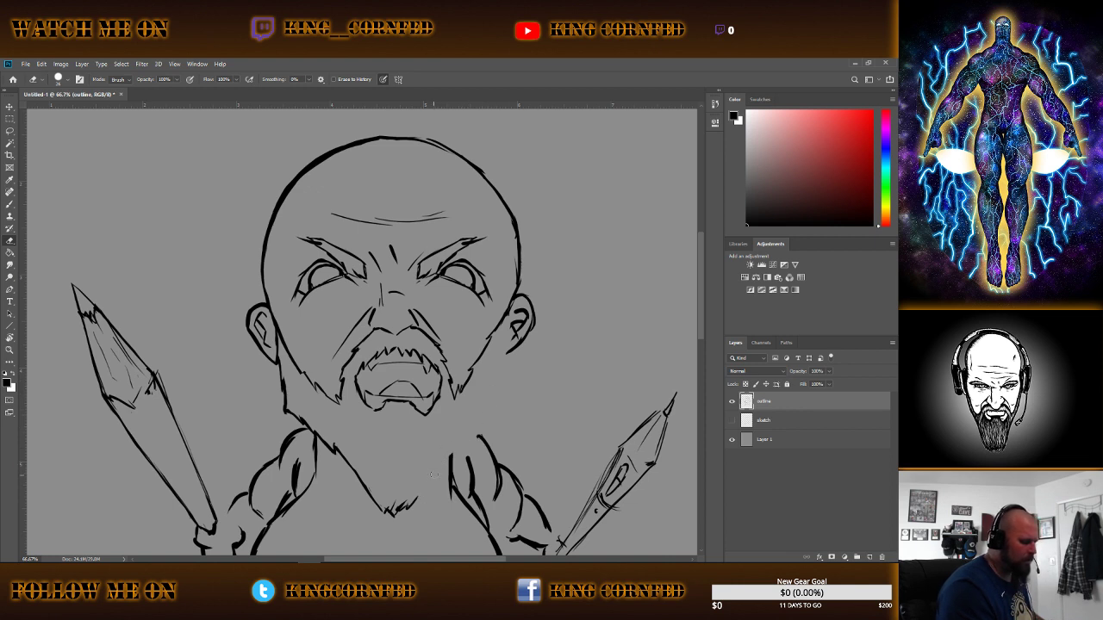
{"action": "left_click", "coordinate": [11, 205]}
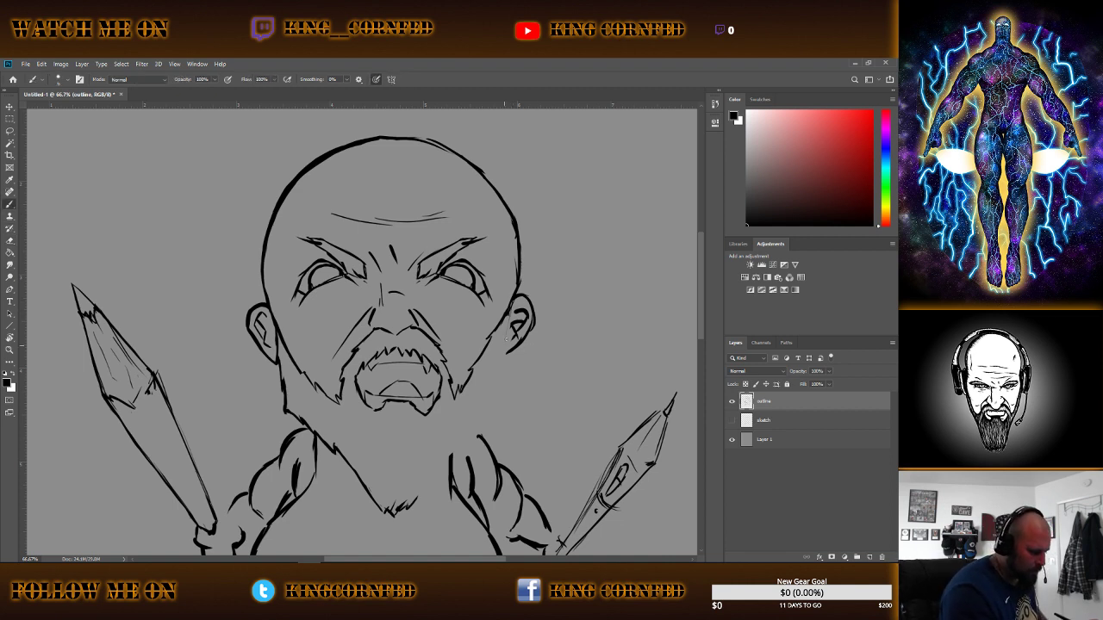
{"action": "left_click_drag", "start_coordinate": [512, 303], "coordinate": [492, 416]}
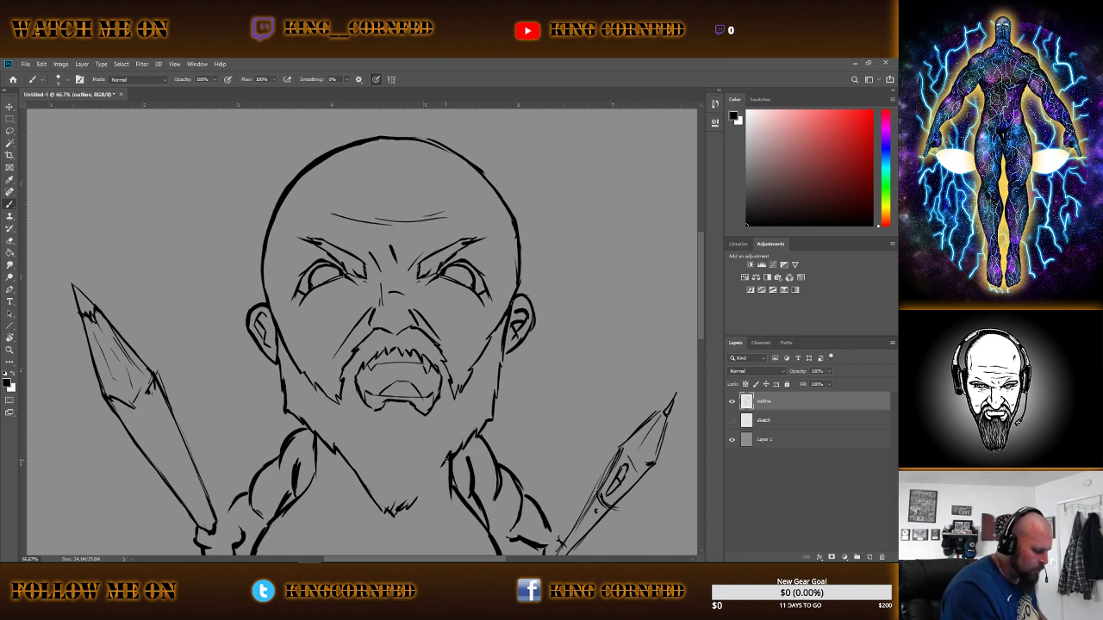
{"action": "left_click_drag", "start_coordinate": [439, 466], "coordinate": [413, 504]}
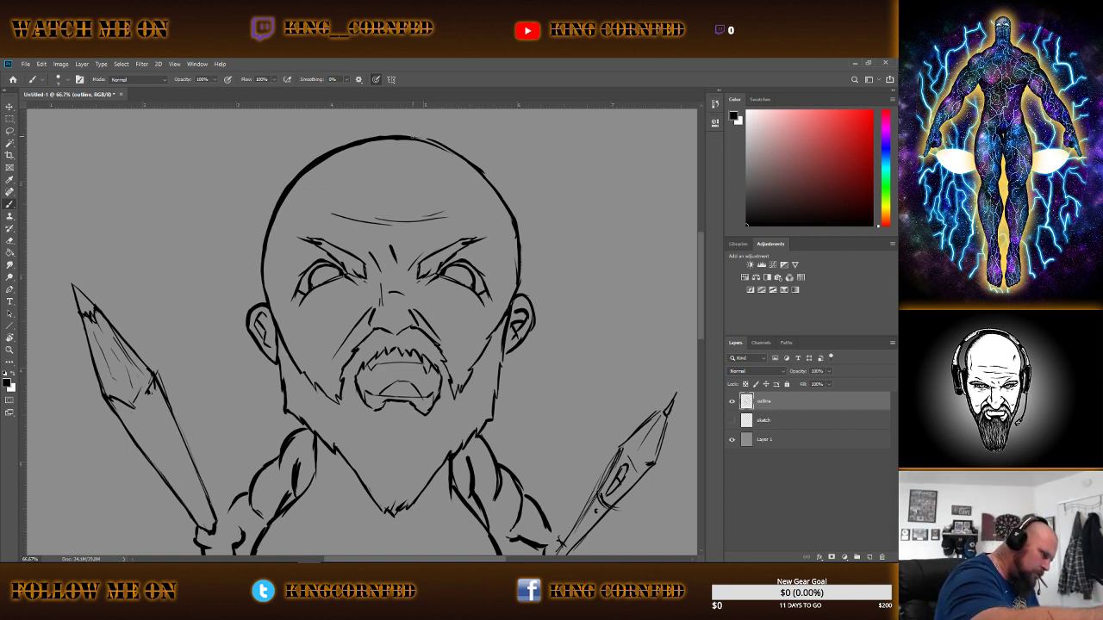
Thicken the top and darken the right side of the head outline.
{"action": "left_click_drag", "start_coordinate": [413, 136], "coordinate": [447, 149]}
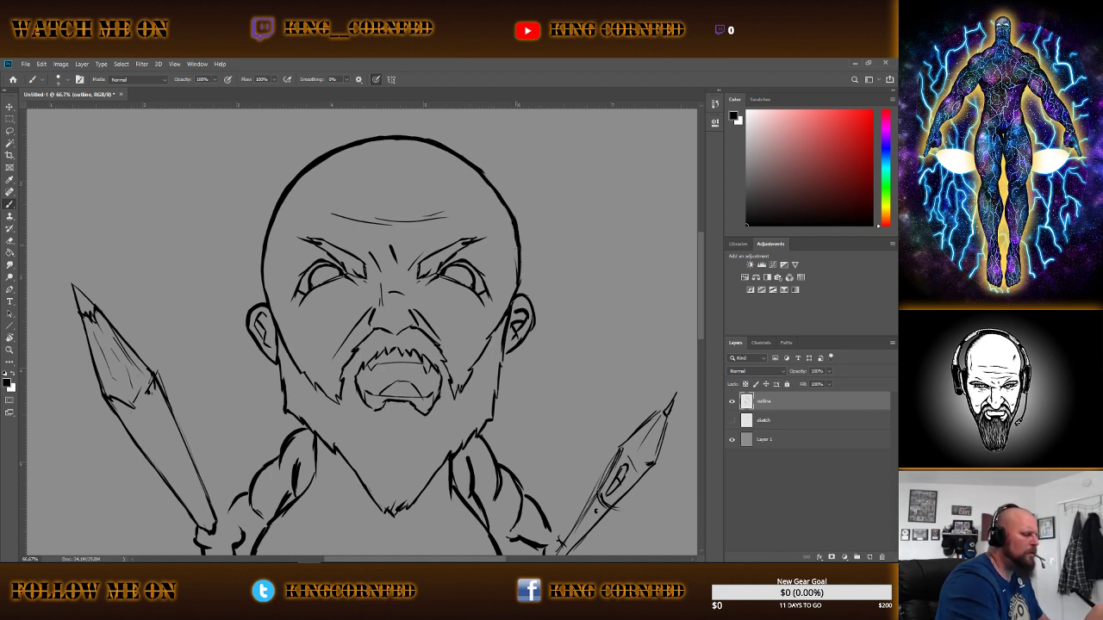
{"action": "left_click_drag", "start_coordinate": [515, 225], "coordinate": [518, 258]}
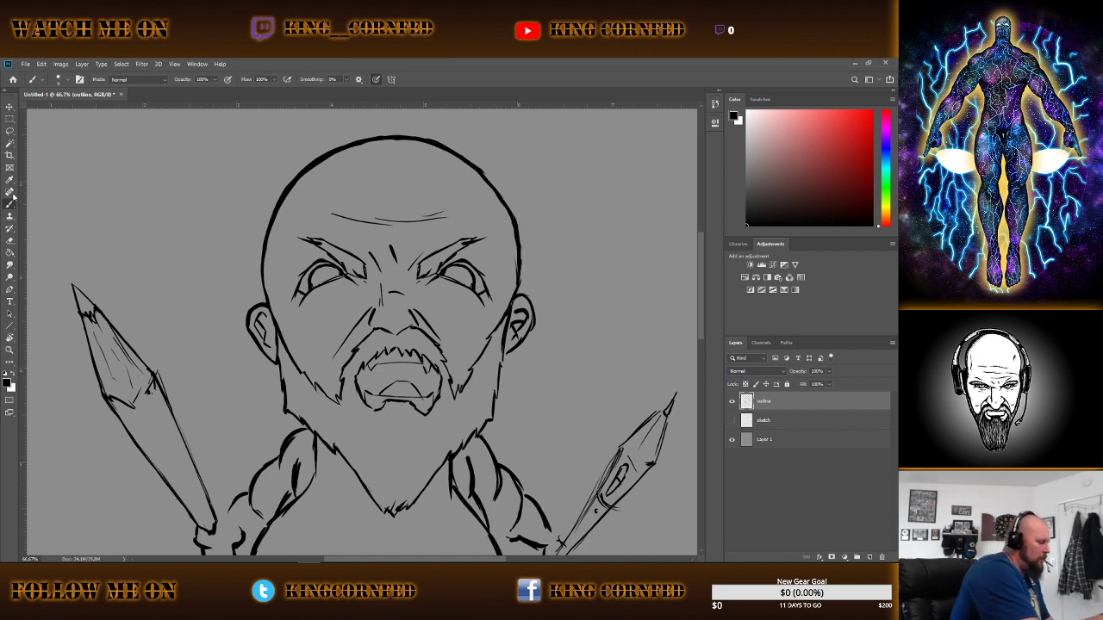
{"action": "key", "text": "e"}
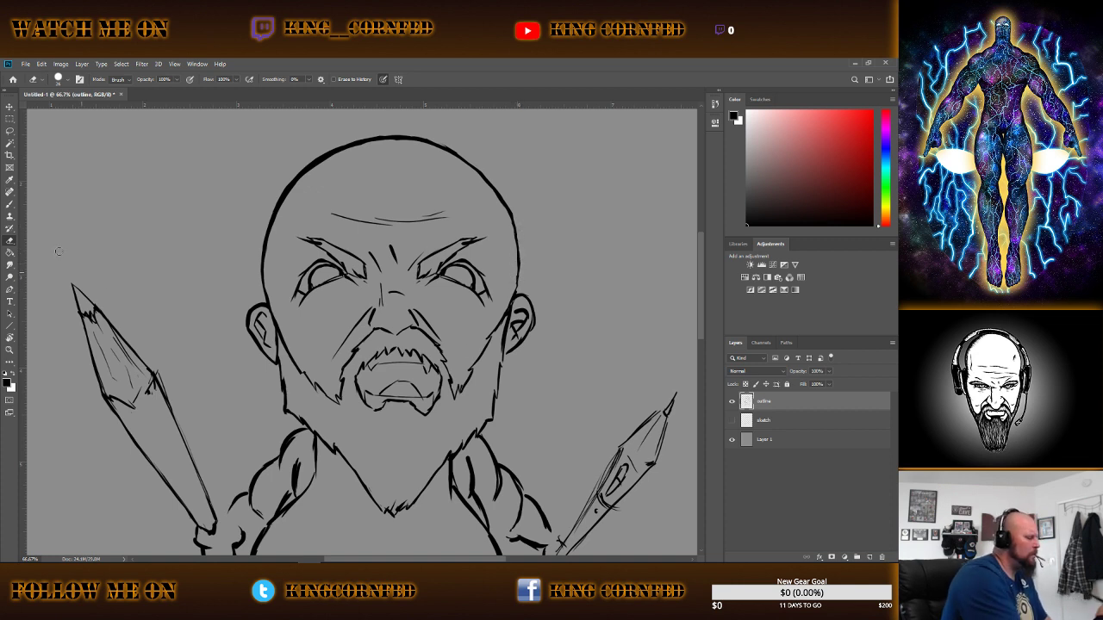
Reduce the inking brush size slightly in the brush settings.
{"action": "key", "text": "b"}
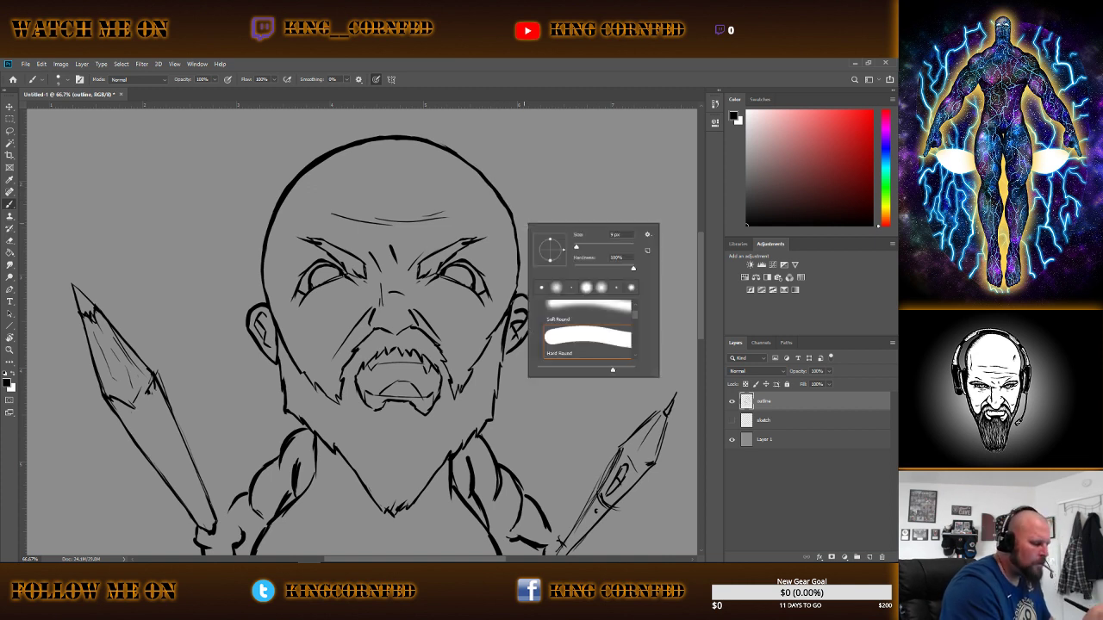
{"action": "right_click", "coordinate": [528, 225]}
{"action": "left_click_drag", "start_coordinate": [579, 248], "coordinate": [577, 247]}
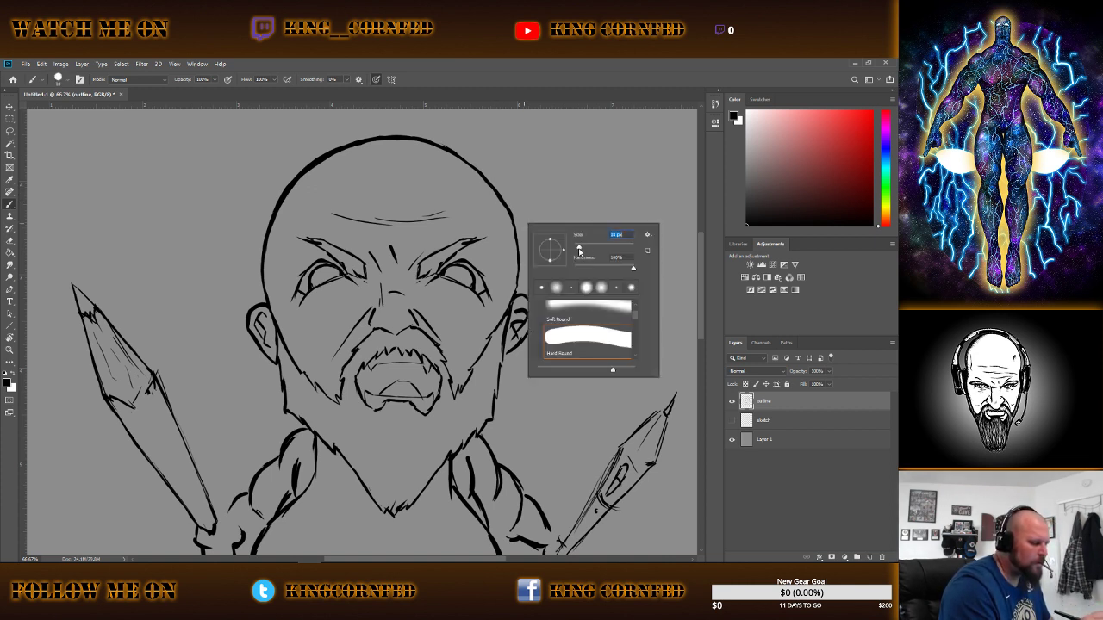
{"action": "left_click", "coordinate": [599, 92]}
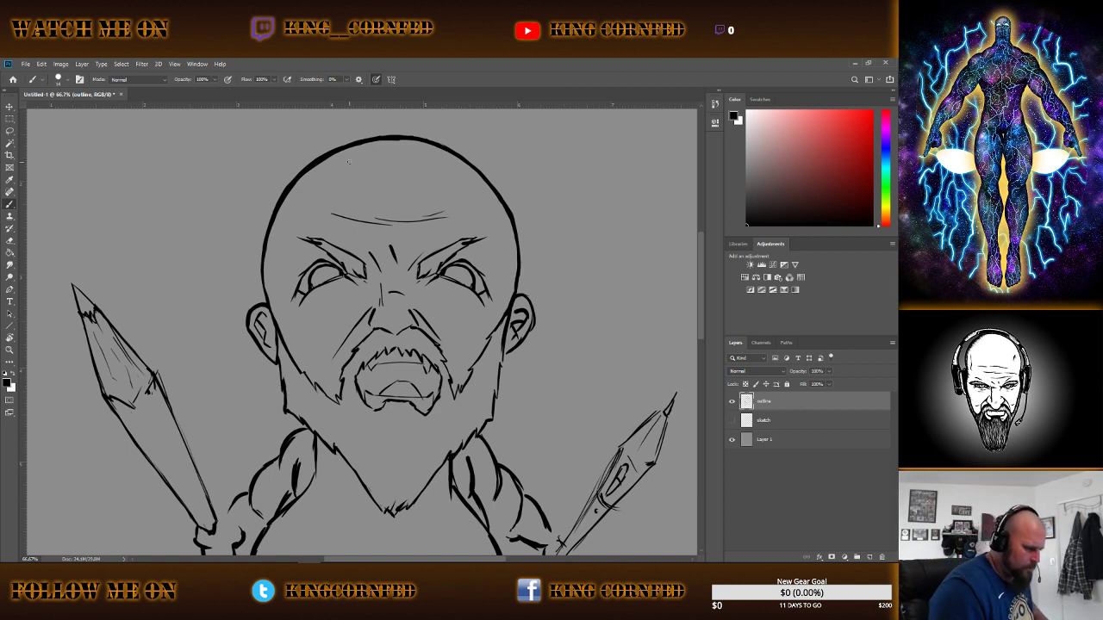
{"action": "key", "text": "e"}
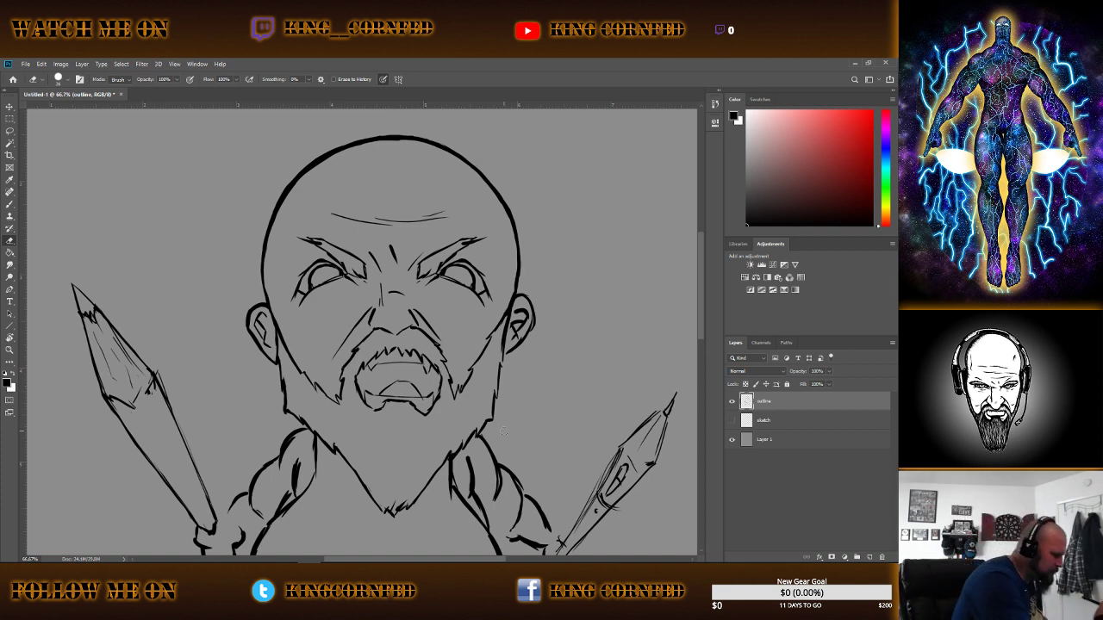
Ink a short vertical stroke along the nose with the brush.
{"action": "left_click", "coordinate": [12, 206]}
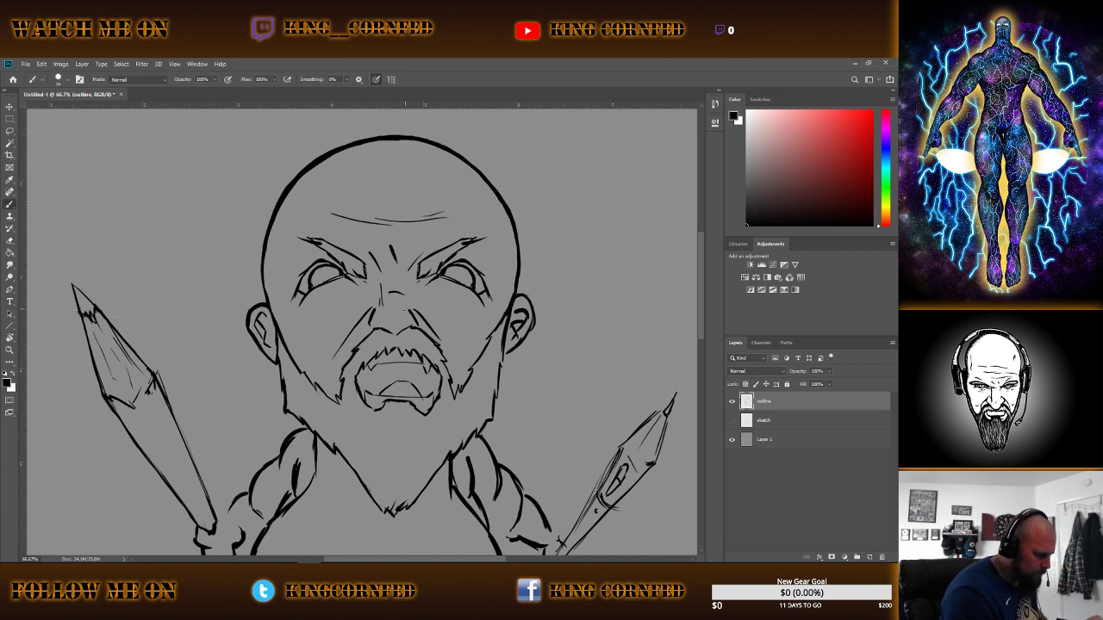
{"action": "right_click", "coordinate": [431, 303]}
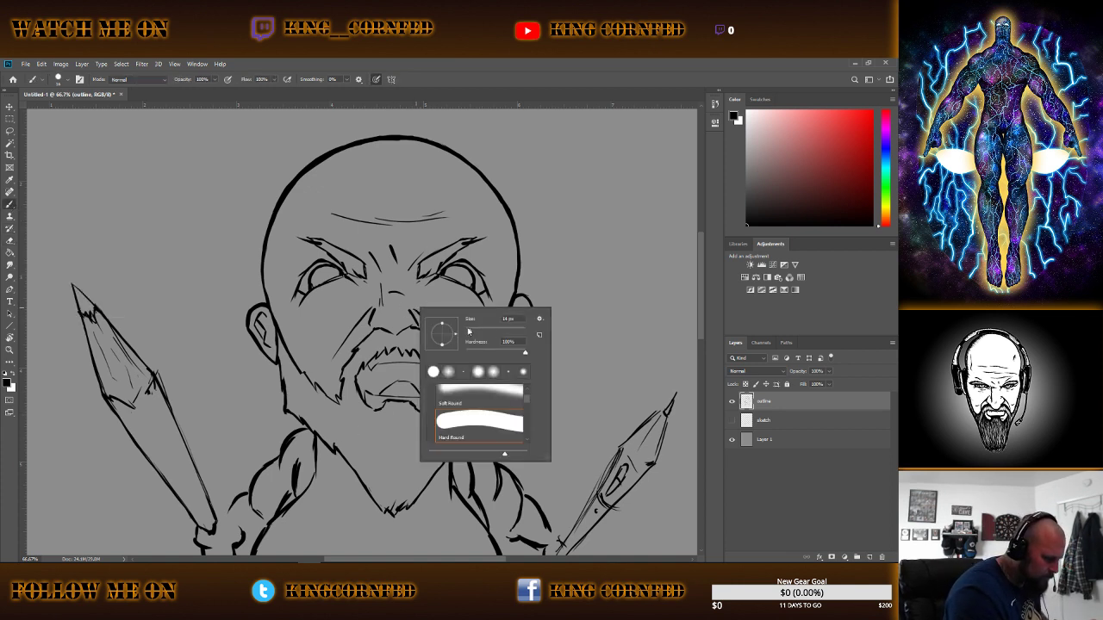
{"action": "key", "text": "Return"}
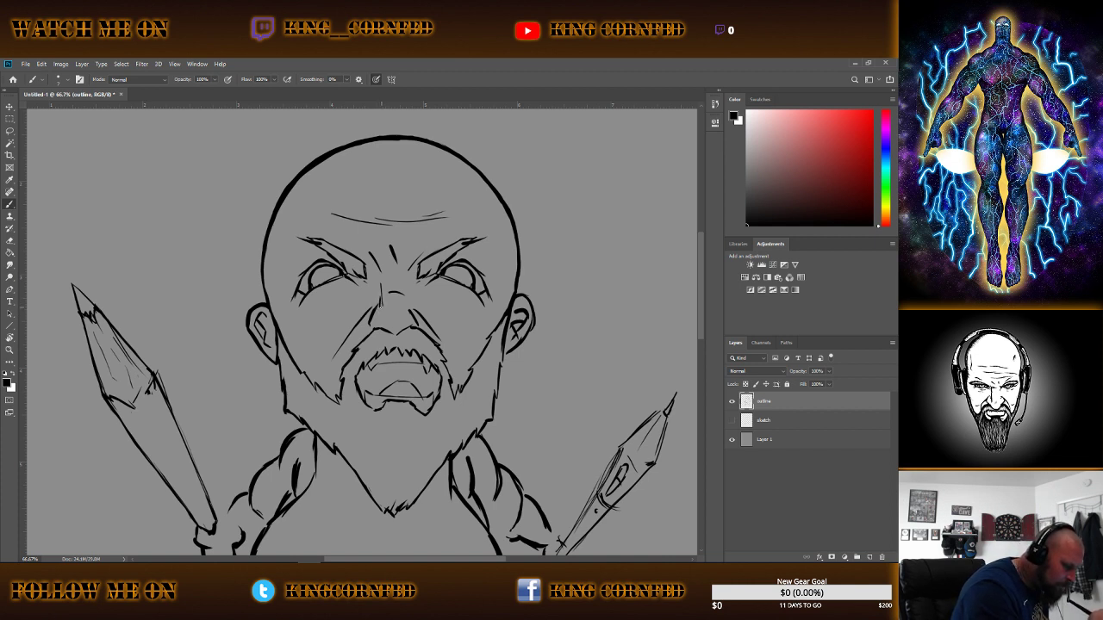
{"action": "left_click_drag", "start_coordinate": [382, 283], "coordinate": [381, 308]}
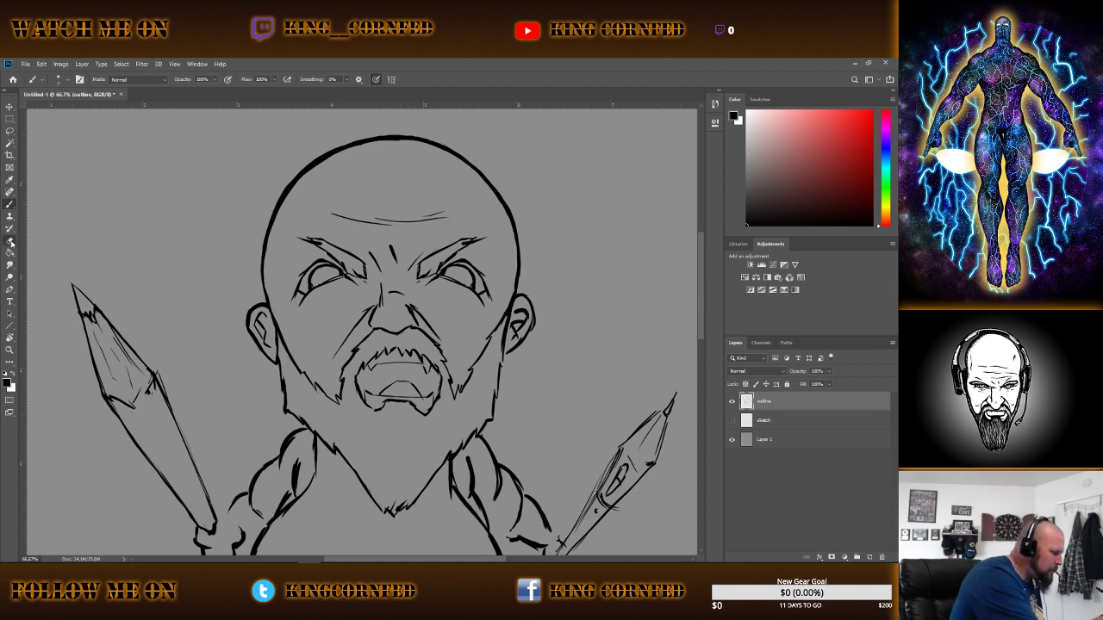
Slightly adjust the eraser size in its brush settings.
{"action": "key", "text": "e"}
{"action": "right_click", "coordinate": [476, 293]}
{"action": "left_click_drag", "start_coordinate": [472, 283], "coordinate": [469, 283]}
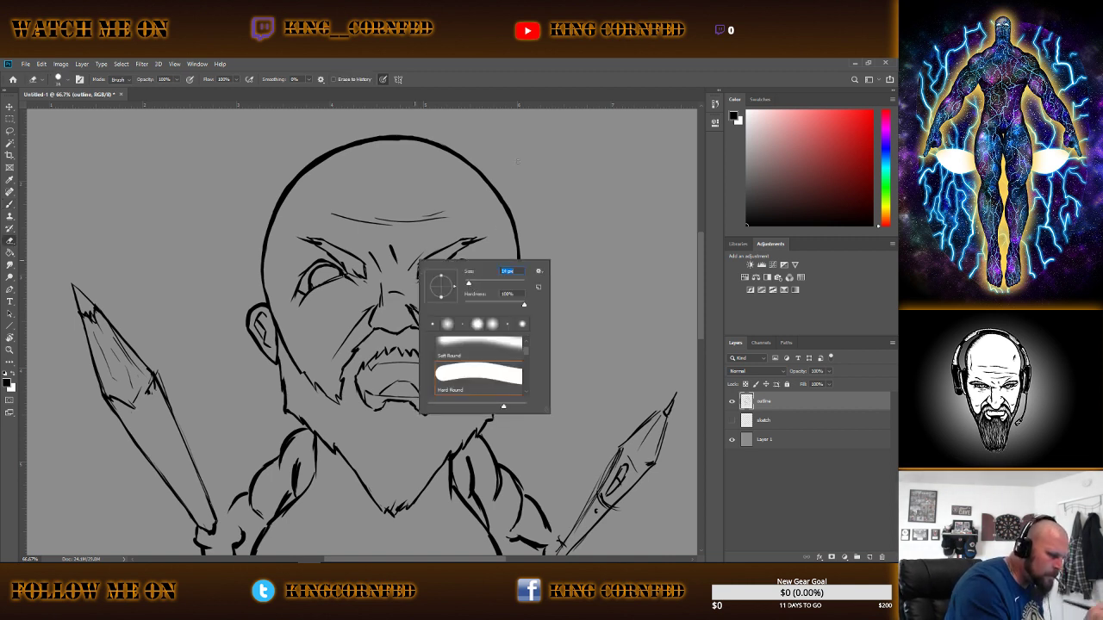
{"action": "key", "text": "Return"}
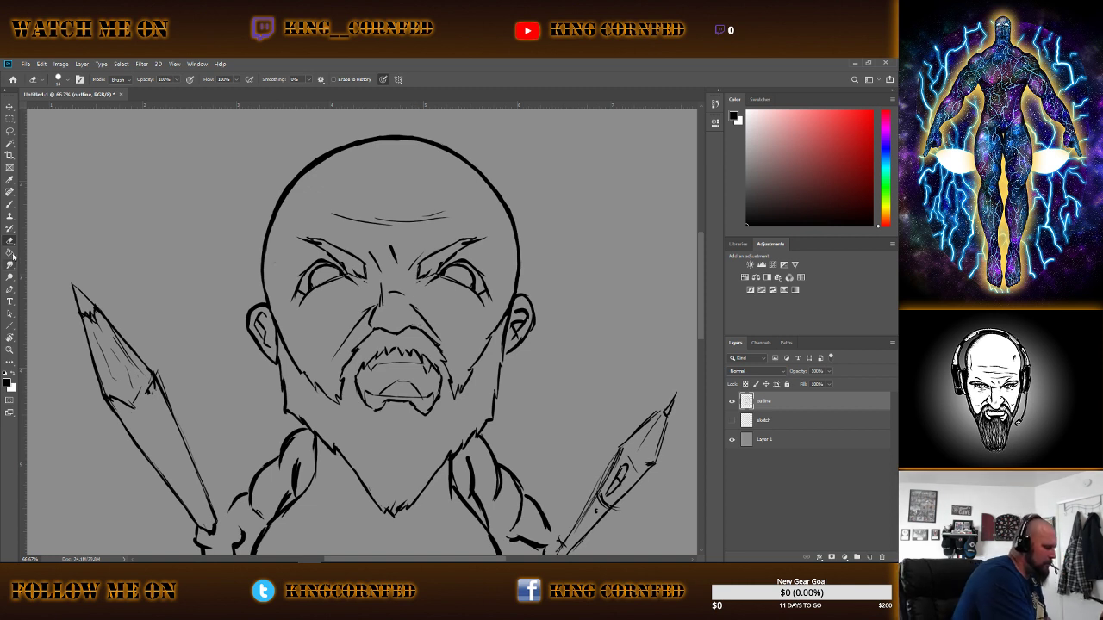
Ink a stroke along the lower edge of the eye.
{"action": "left_click", "coordinate": [12, 207]}
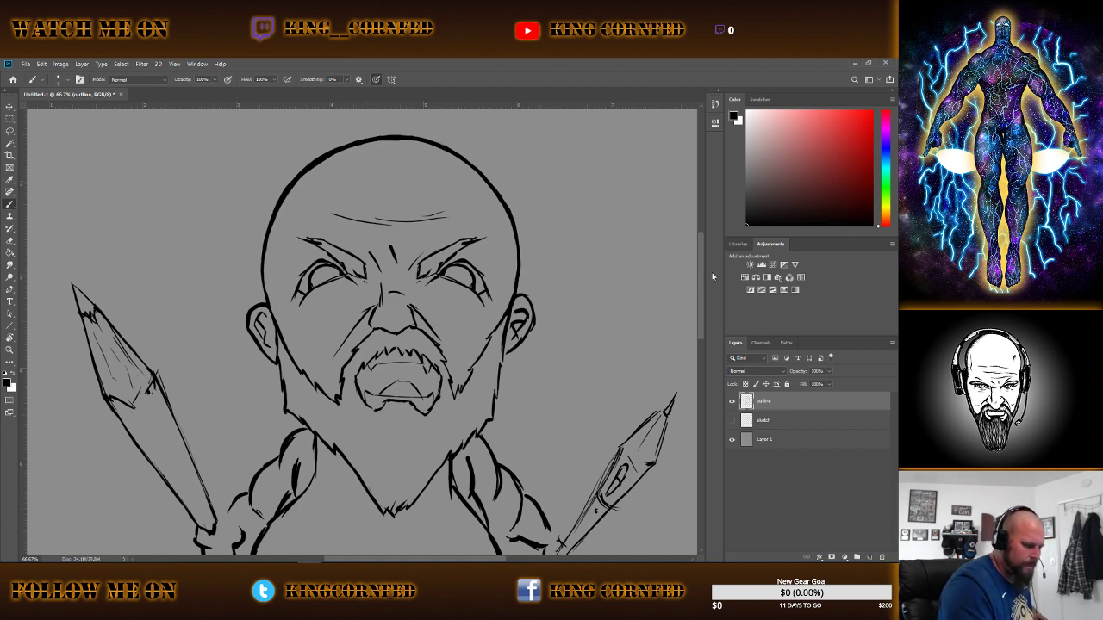
{"action": "scroll", "coordinate": [700, 267], "scroll_direction": "down", "scroll_amount": 3}
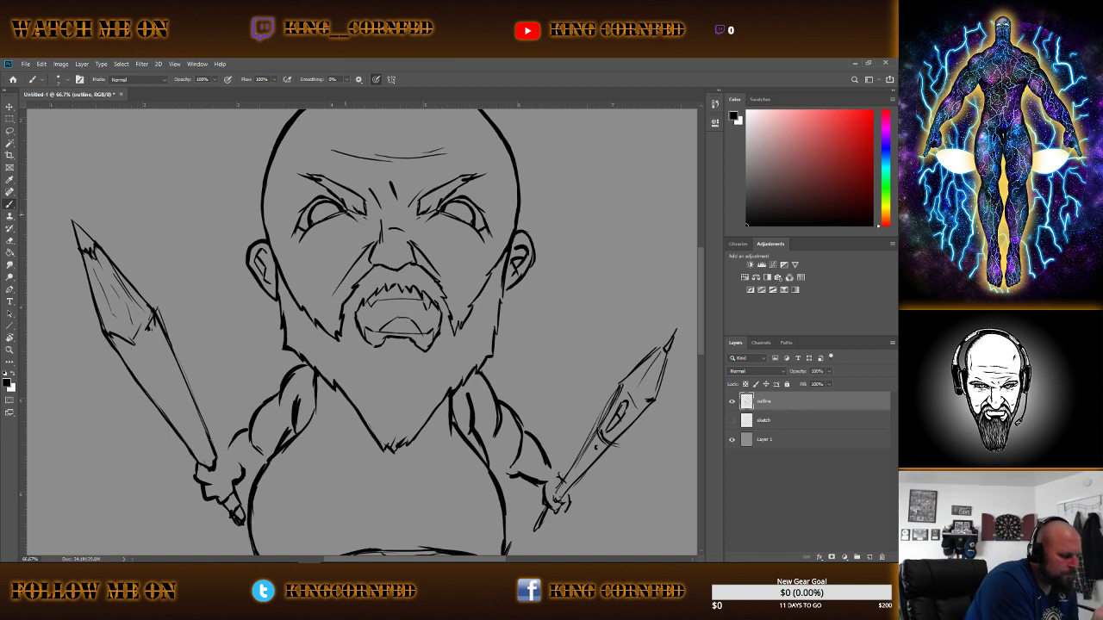
{"action": "left_click_drag", "start_coordinate": [346, 212], "coordinate": [333, 215]}
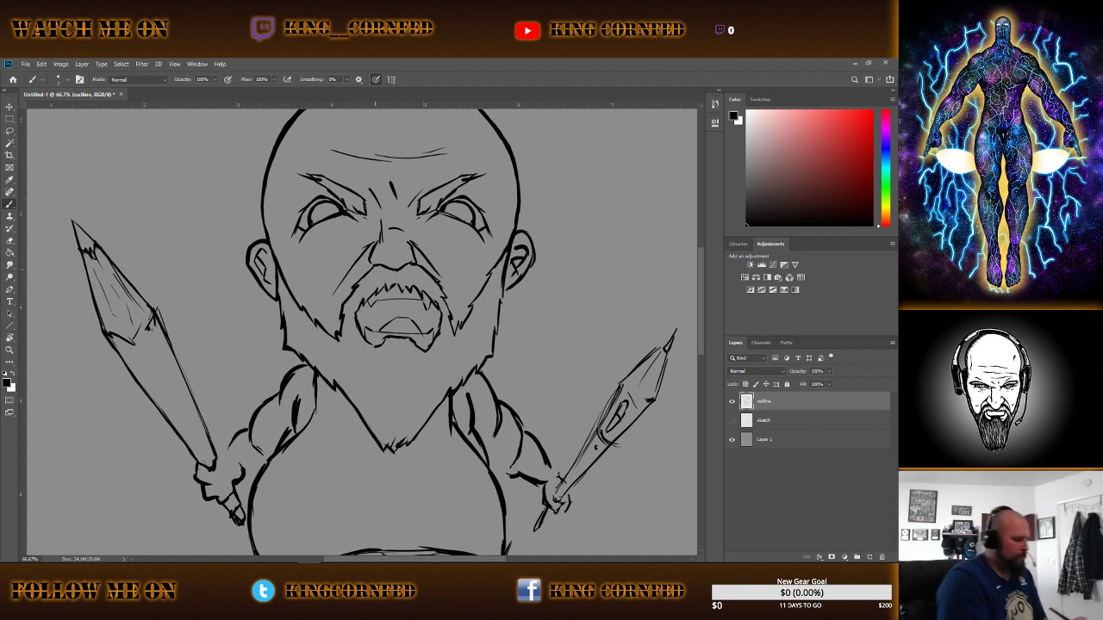
{"action": "key", "text": "e"}
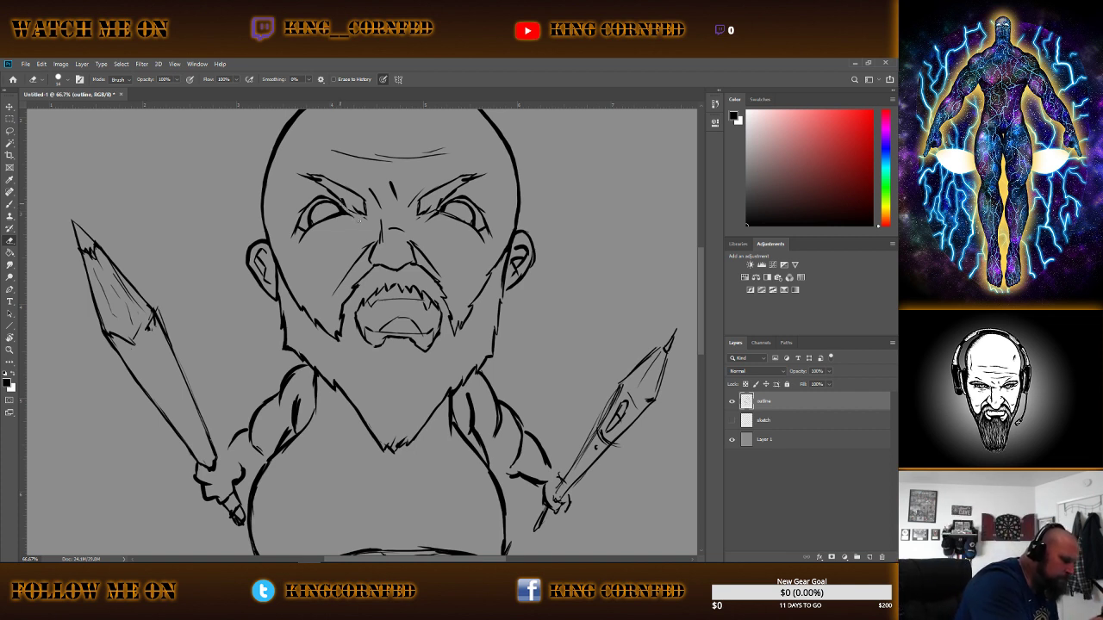
{"action": "left_click", "coordinate": [14, 205]}
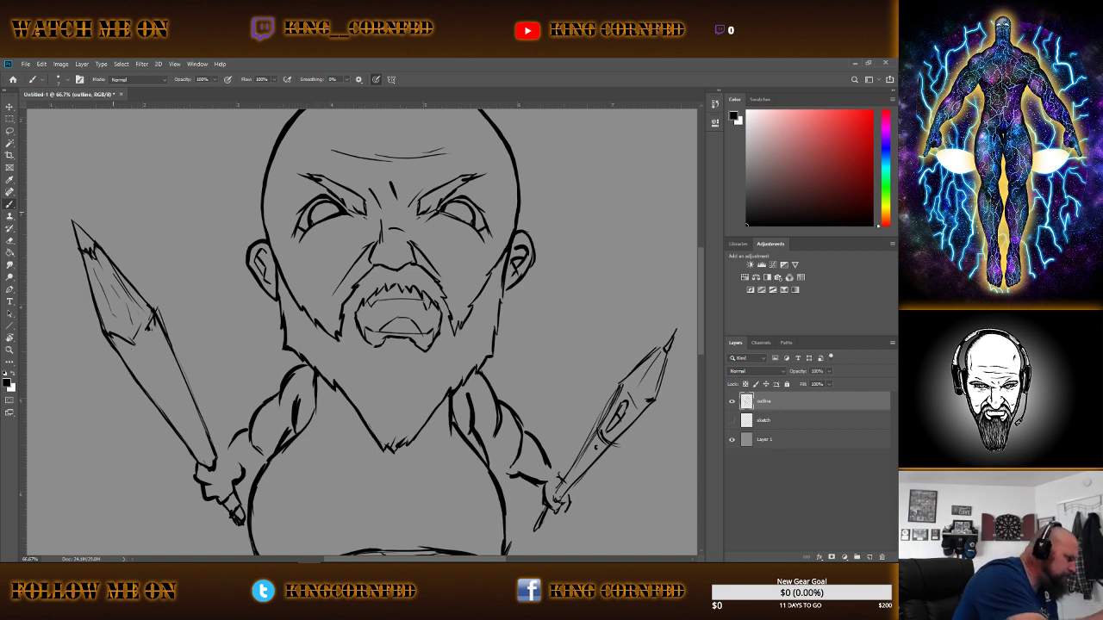
{"action": "left_click", "coordinate": [11, 242]}
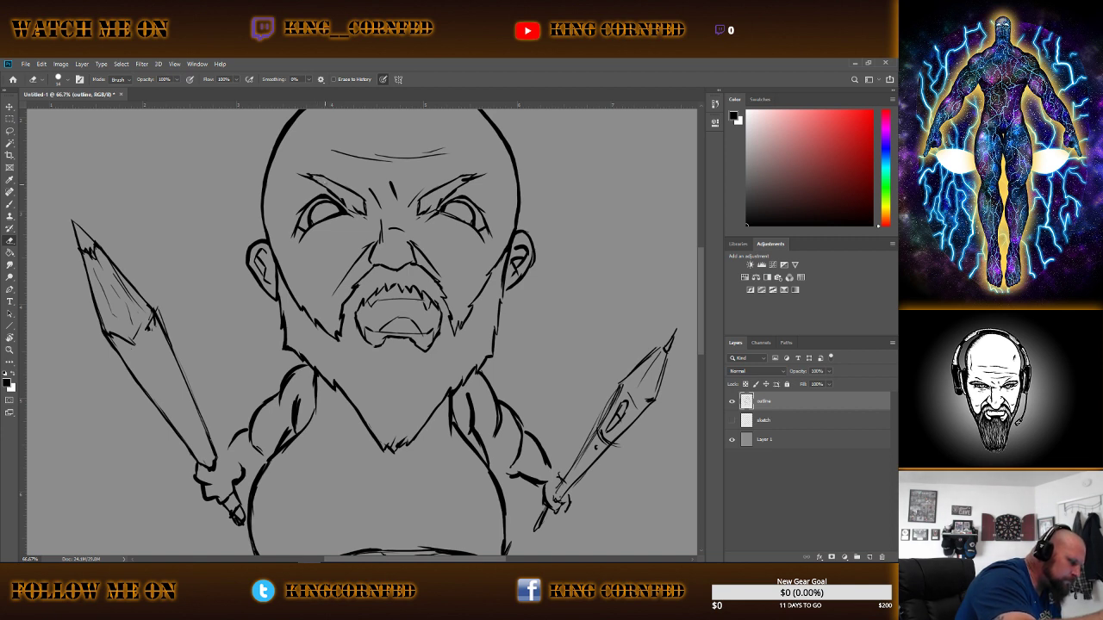
{"action": "key", "text": "b"}
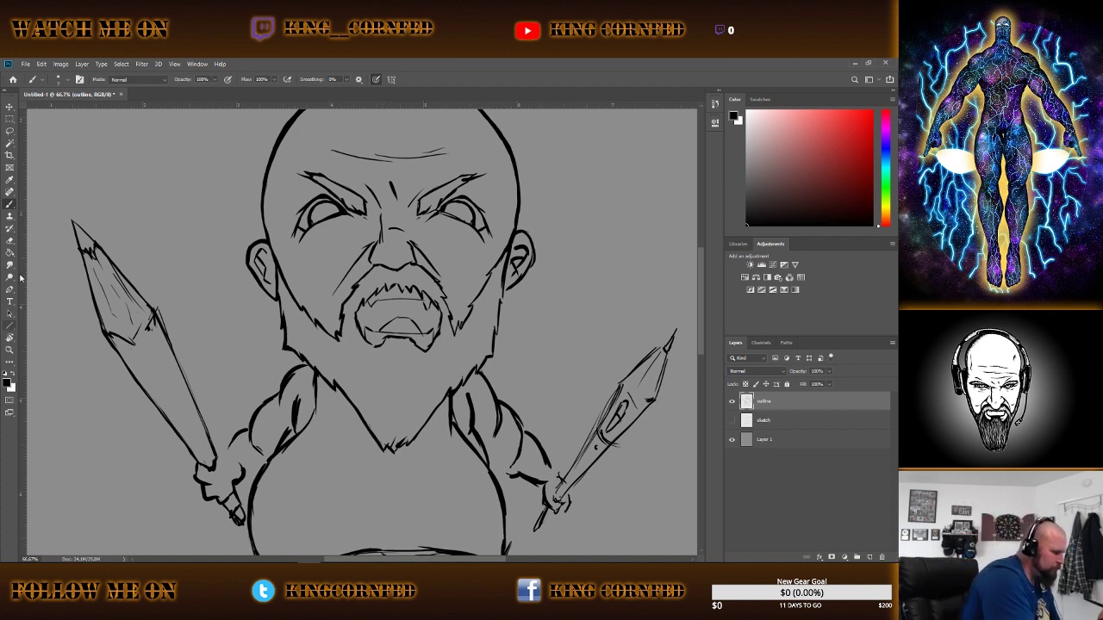
{"action": "left_click", "coordinate": [10, 241]}
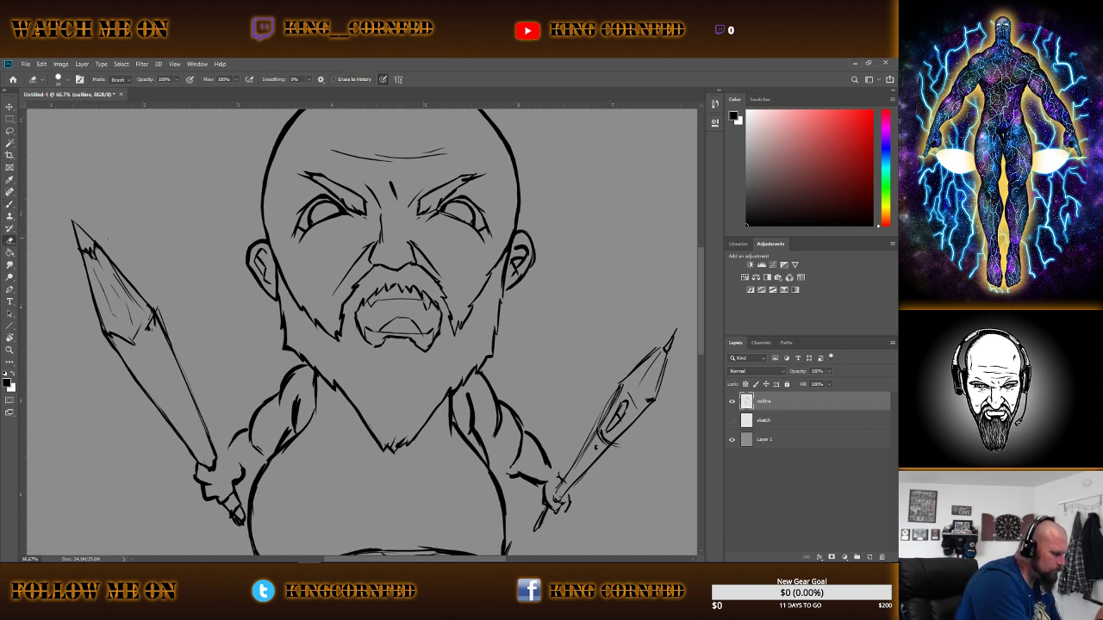
{"action": "key", "text": "b"}
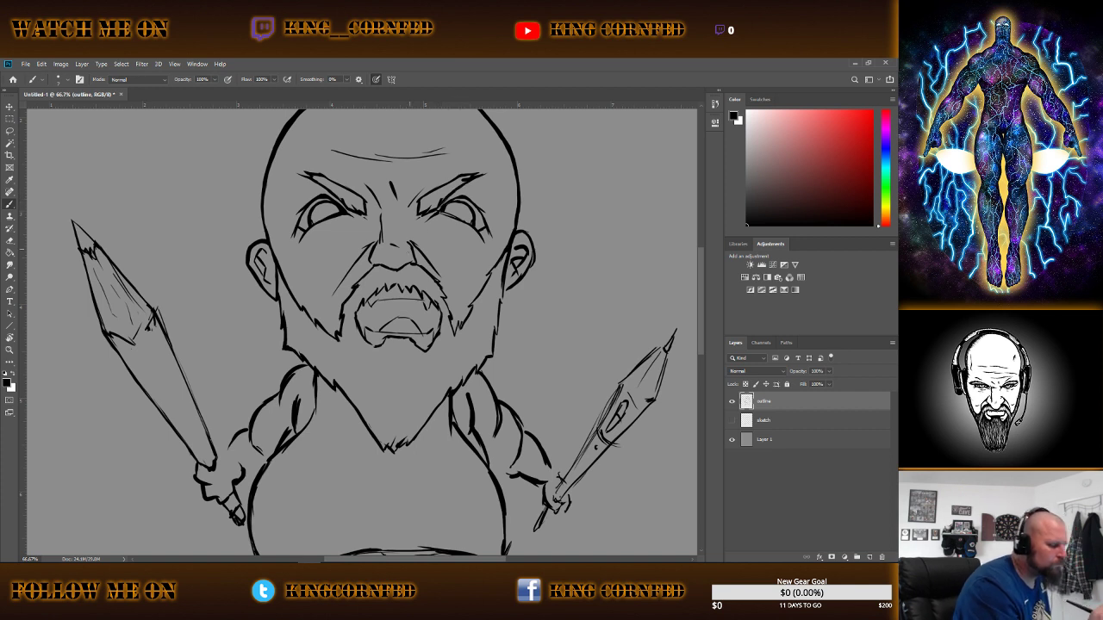
{"action": "left_click", "coordinate": [11, 241]}
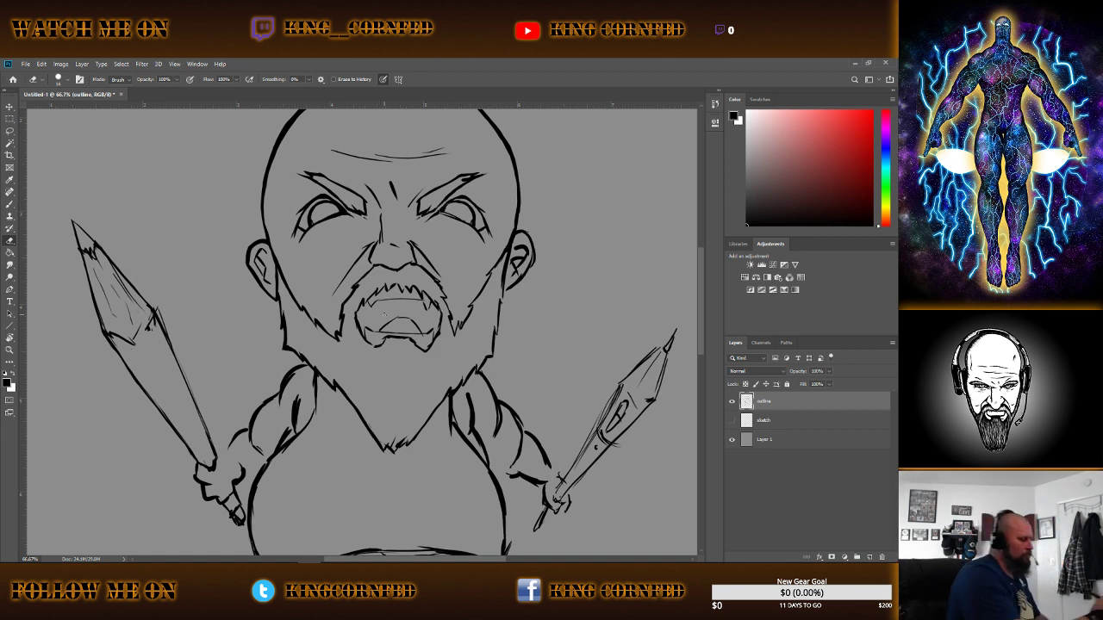
Switch to the Brush tool (B) to resume inking the line work.
{"action": "key", "text": "b"}
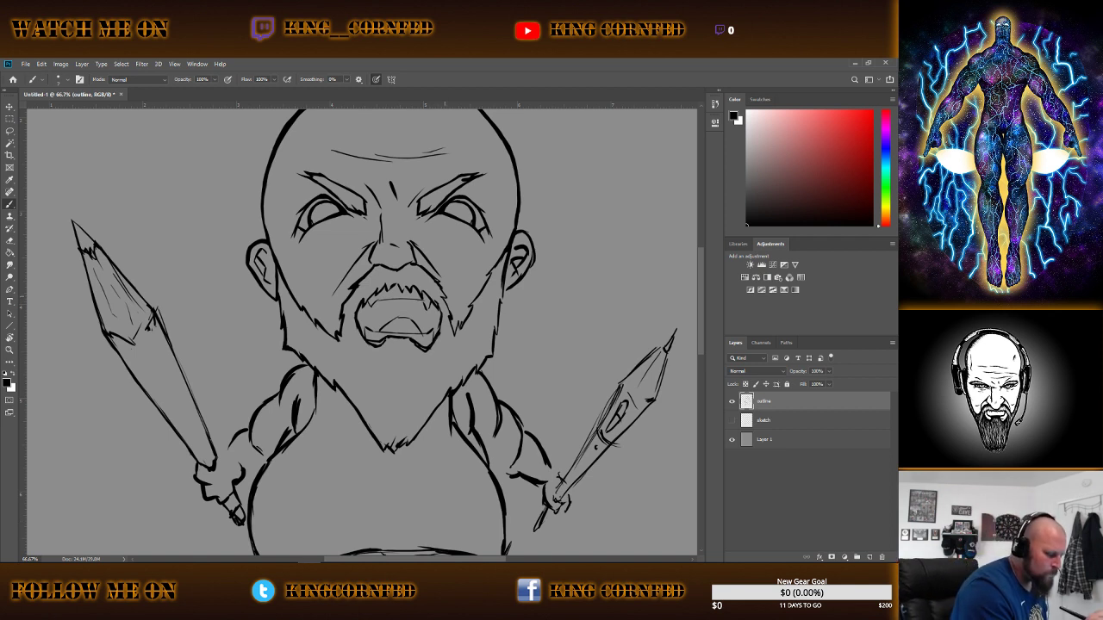
Ink a short stroke beside the pen-gripping arm, briefly toggling to the Eraser and back.
{"action": "left_click_drag", "start_coordinate": [438, 329], "coordinate": [440, 316]}
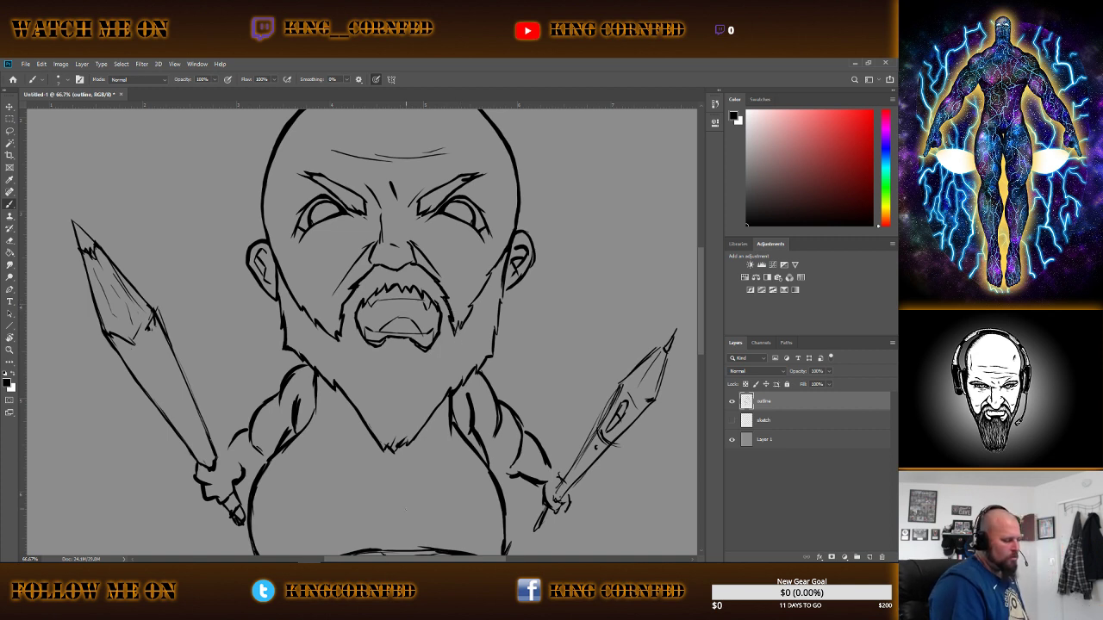
{"action": "key", "text": "e"}
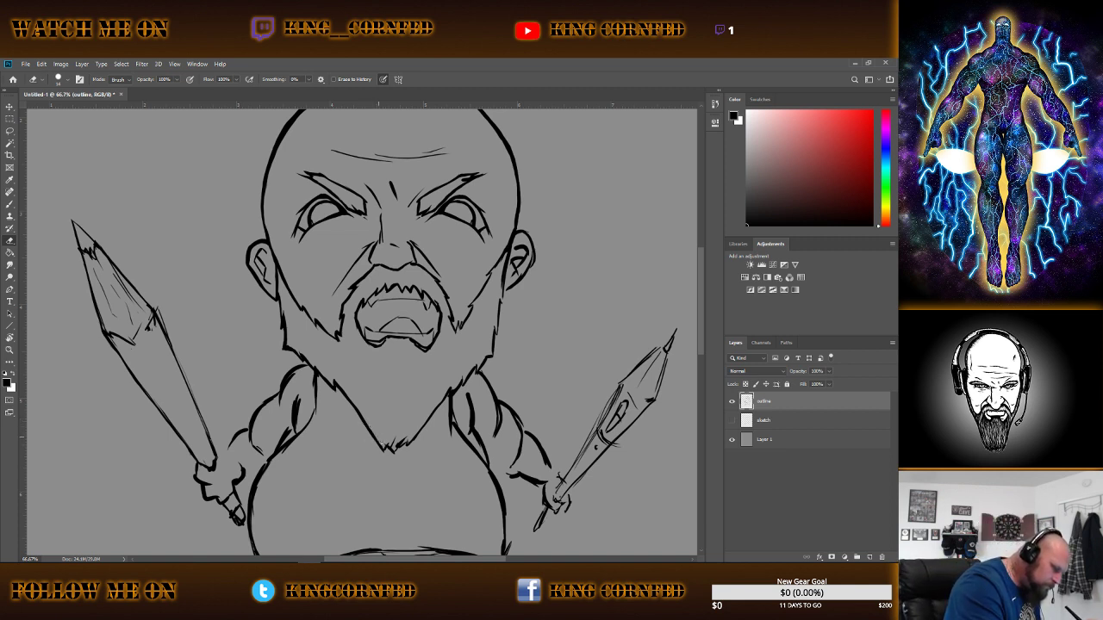
{"action": "key", "text": "b"}
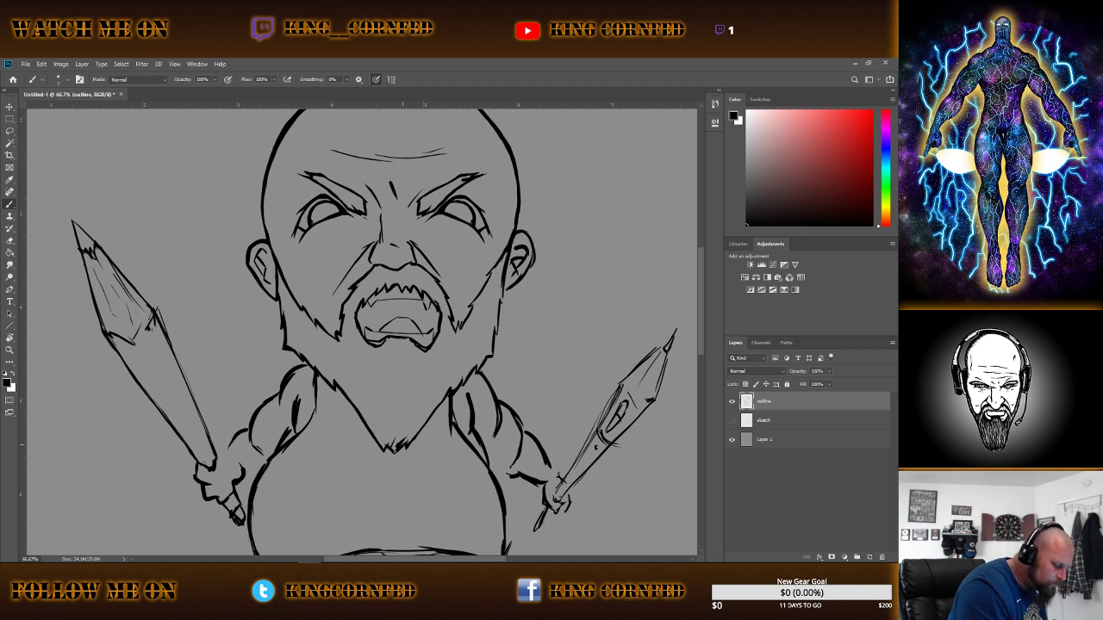
Erase stray marks at the chest V and ink a short line at the beard's lower right.
{"action": "key", "text": "e"}
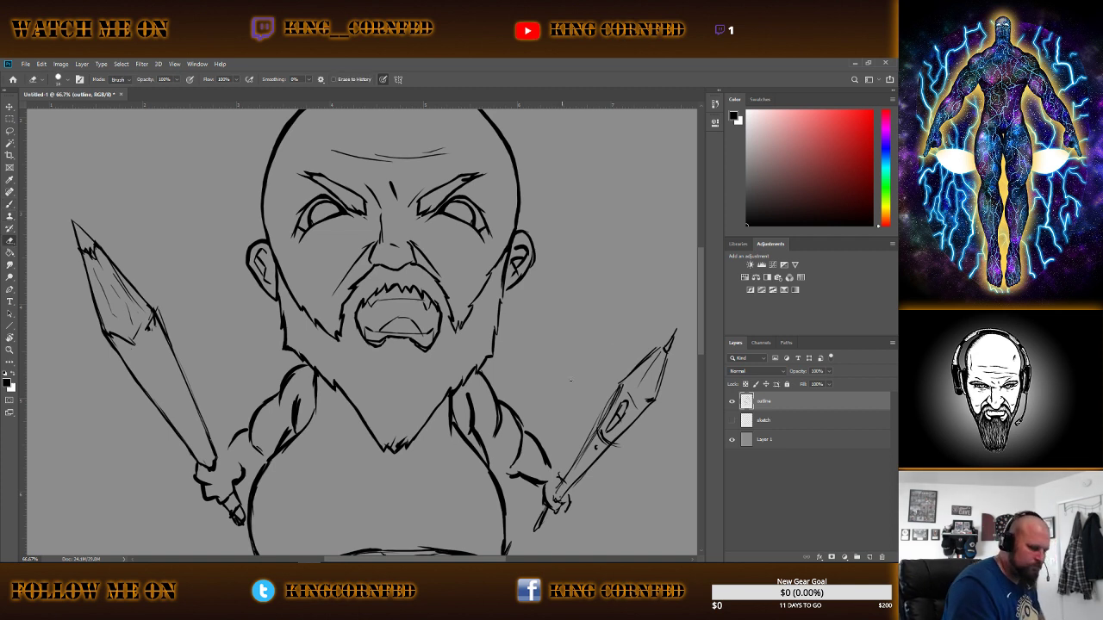
{"action": "scroll", "coordinate": [571, 380], "scroll_direction": "down", "scroll_amount": 3}
{"action": "scroll", "coordinate": [570, 380], "scroll_direction": "down", "scroll_amount": 1}
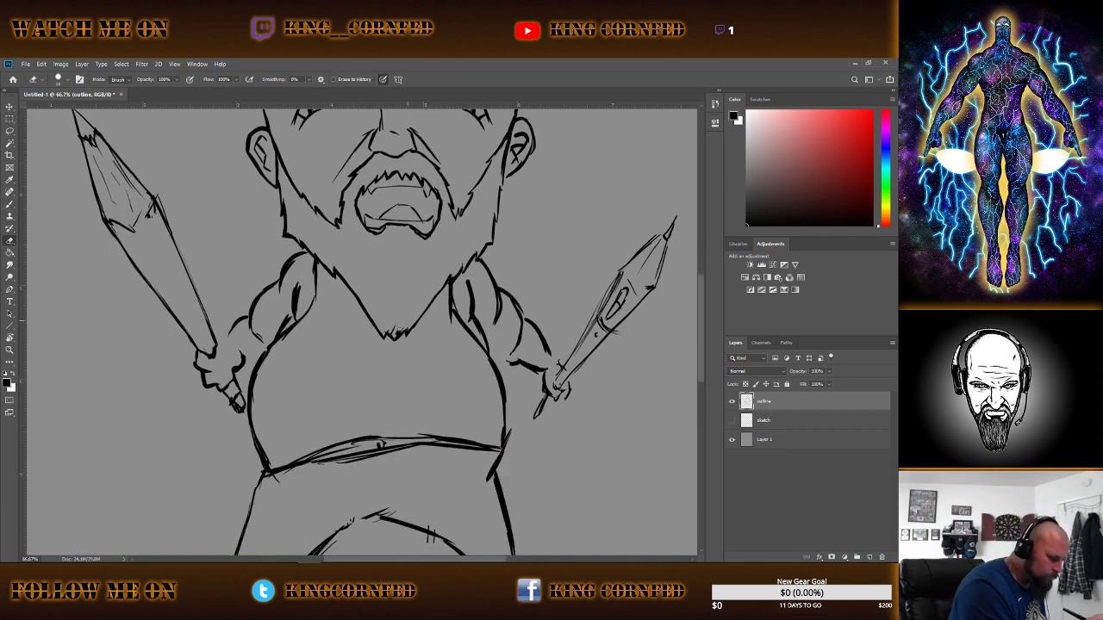
{"action": "left_click_drag", "start_coordinate": [400, 331], "coordinate": [397, 332]}
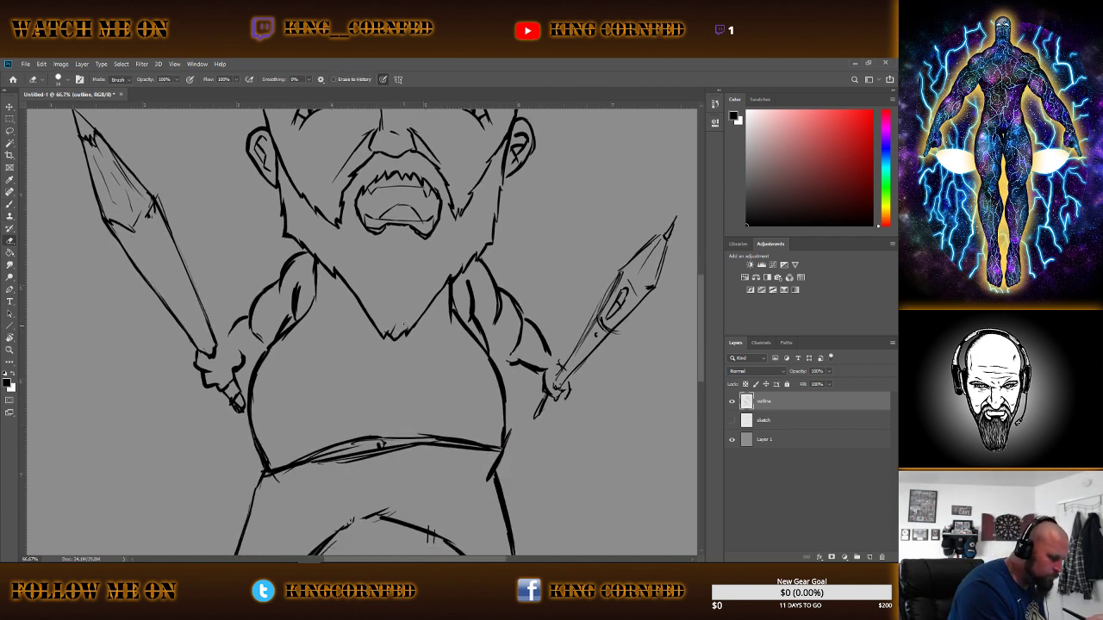
{"action": "left_click_drag", "start_coordinate": [393, 330], "coordinate": [389, 333]}
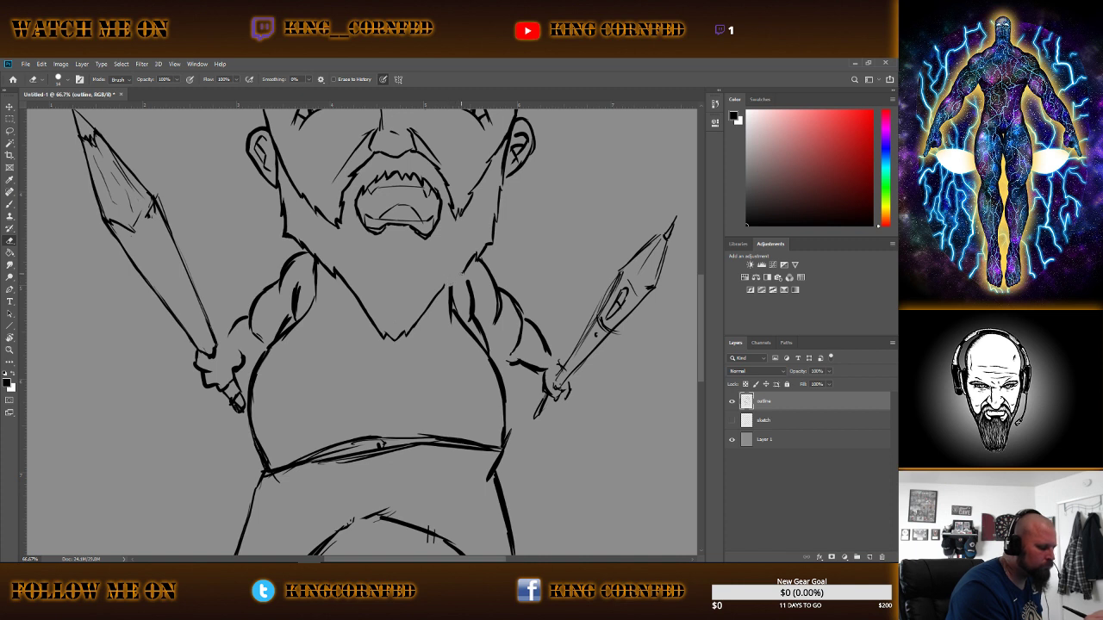
{"action": "key", "text": "b"}
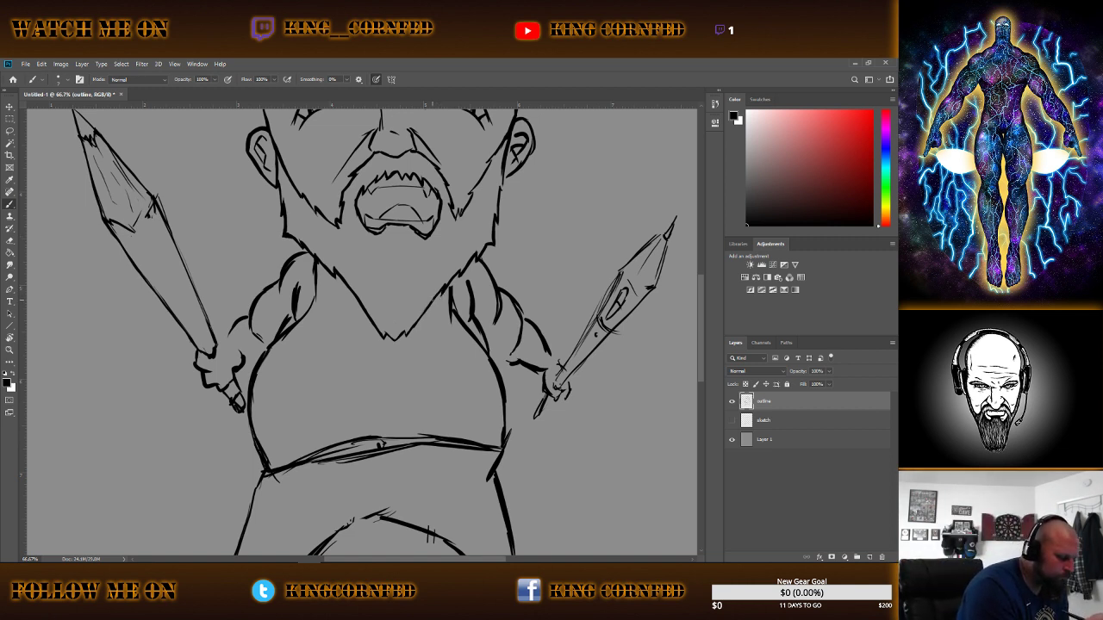
{"action": "left_click_drag", "start_coordinate": [420, 322], "coordinate": [407, 338]}
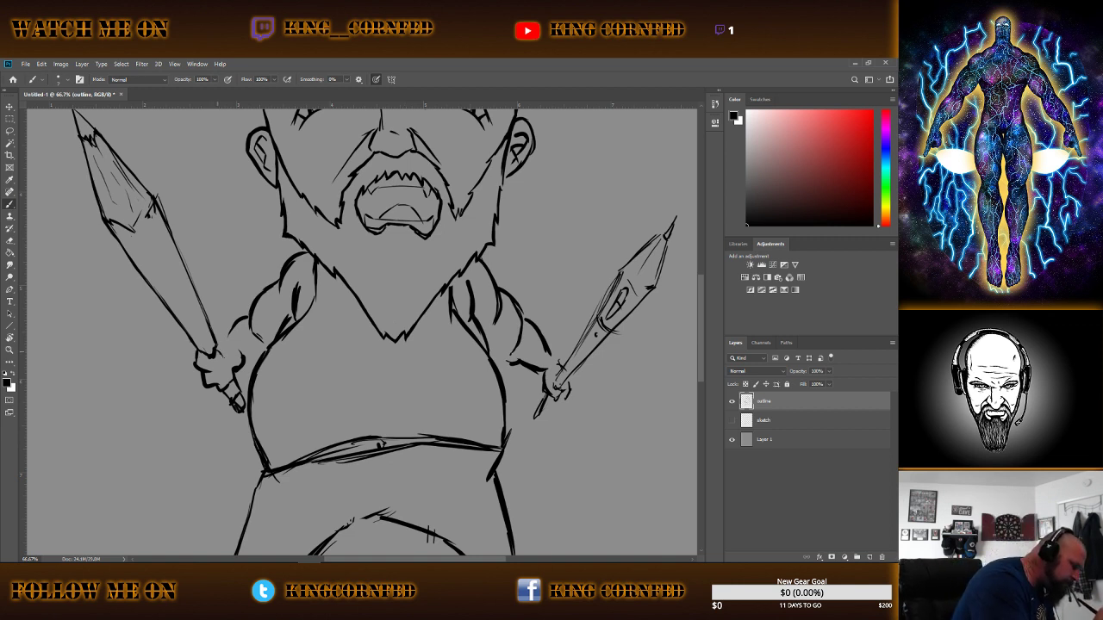
Check the brush presets, then ink short strokes on the left forearm and armpit.
{"action": "right_click", "coordinate": [222, 351]}
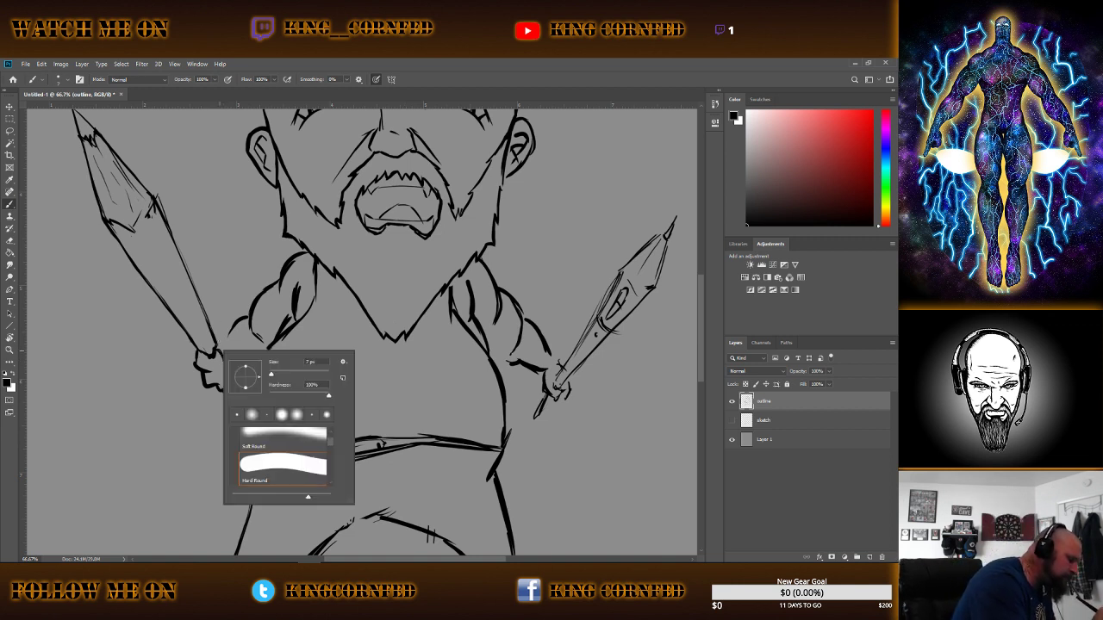
{"action": "key", "text": "Escape"}
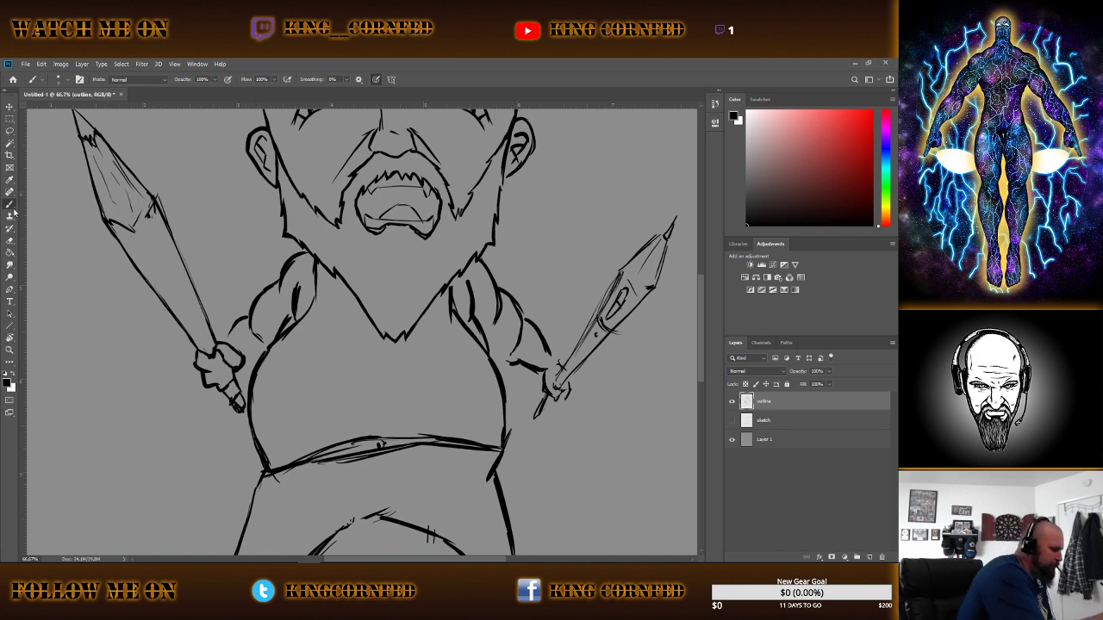
{"action": "key", "text": "e"}
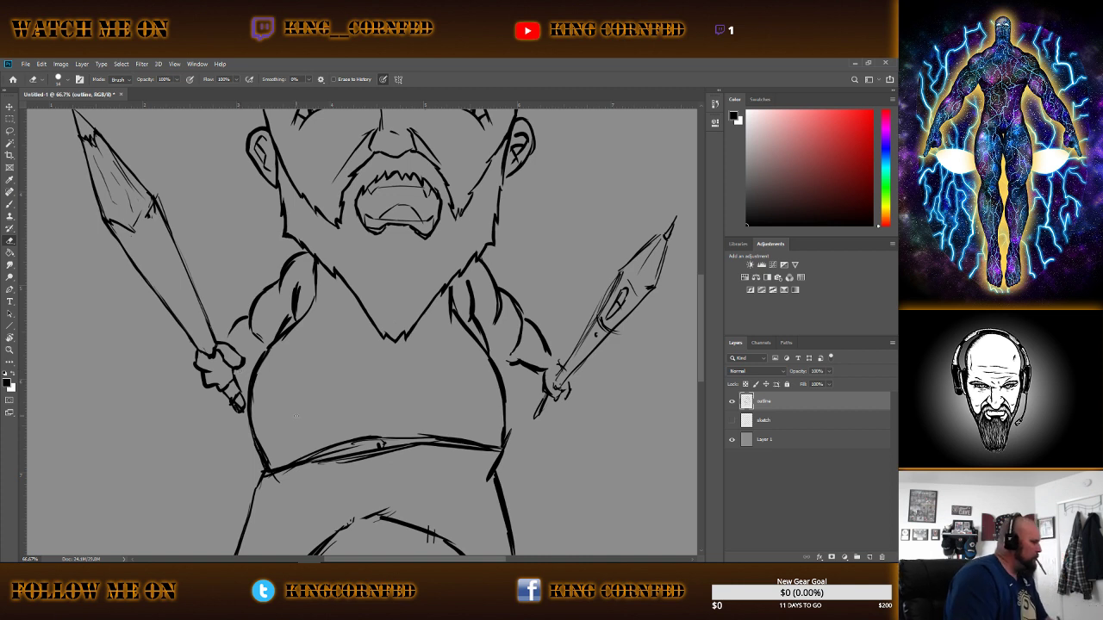
{"action": "key", "text": "b"}
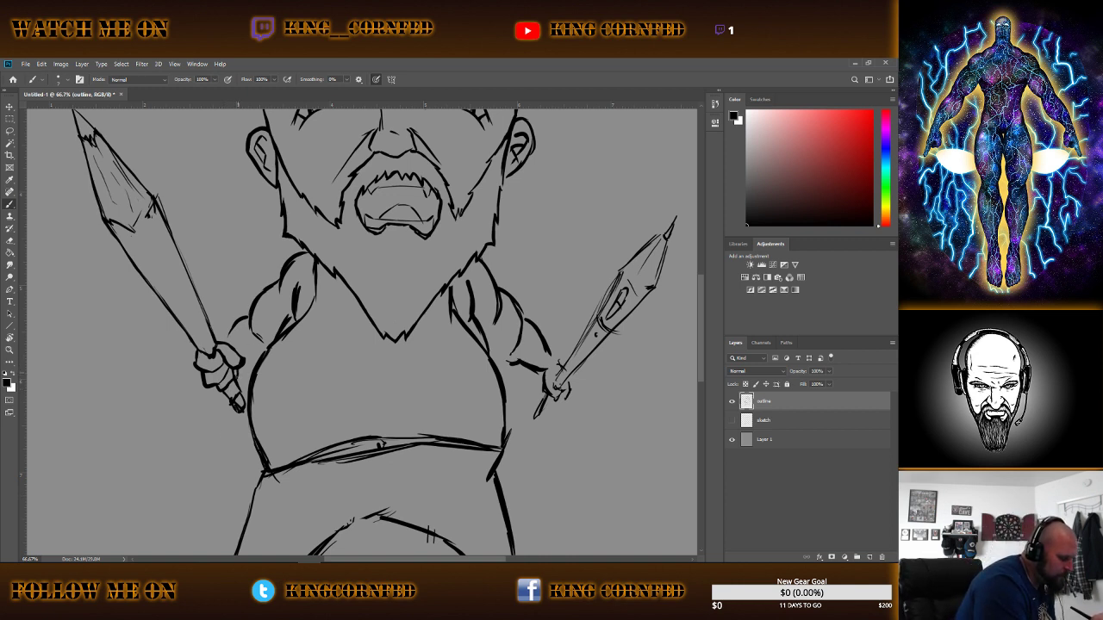
{"action": "left_click_drag", "start_coordinate": [227, 339], "coordinate": [234, 325]}
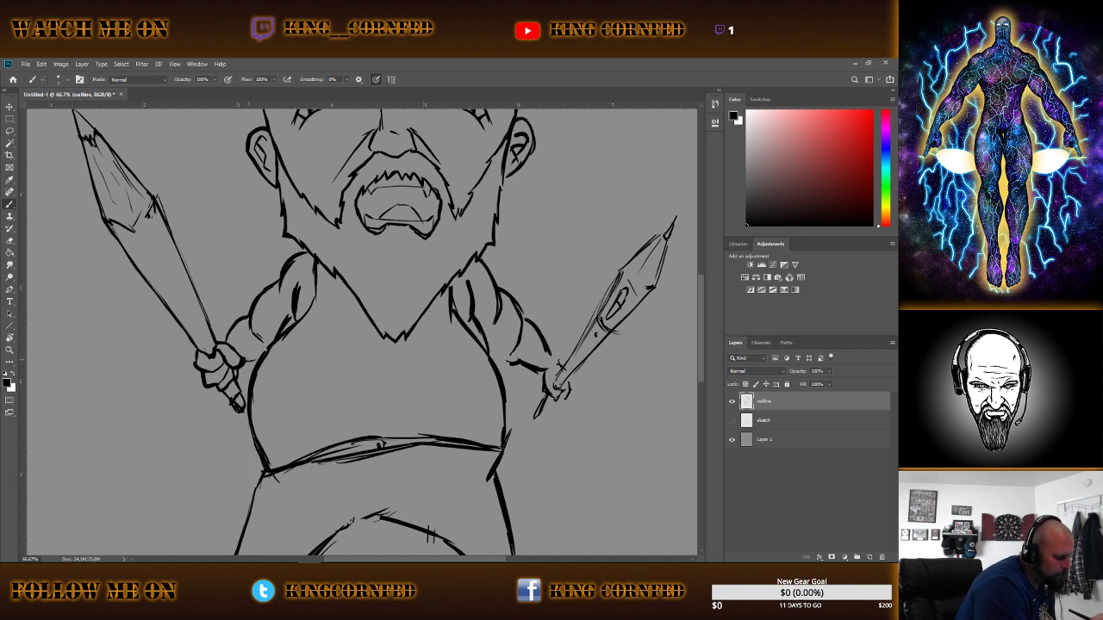
{"action": "left_click_drag", "start_coordinate": [248, 361], "coordinate": [262, 353]}
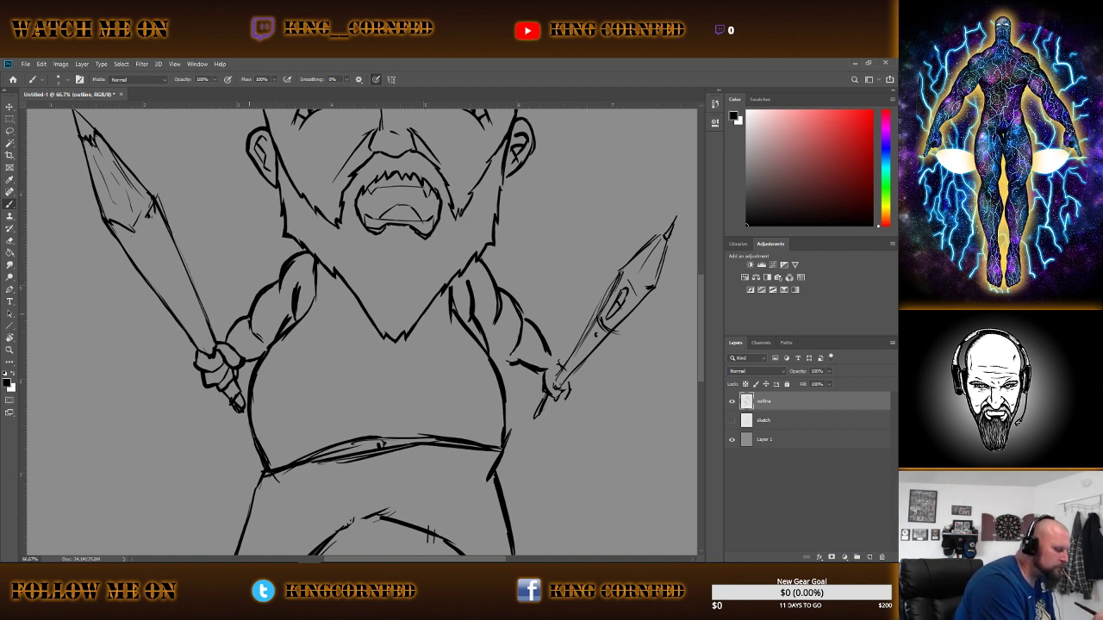
Ink a short left-shoulder stroke, then erase the old upper-arm lines and a stray mark.
{"action": "left_click_drag", "start_coordinate": [249, 317], "coordinate": [249, 332]}
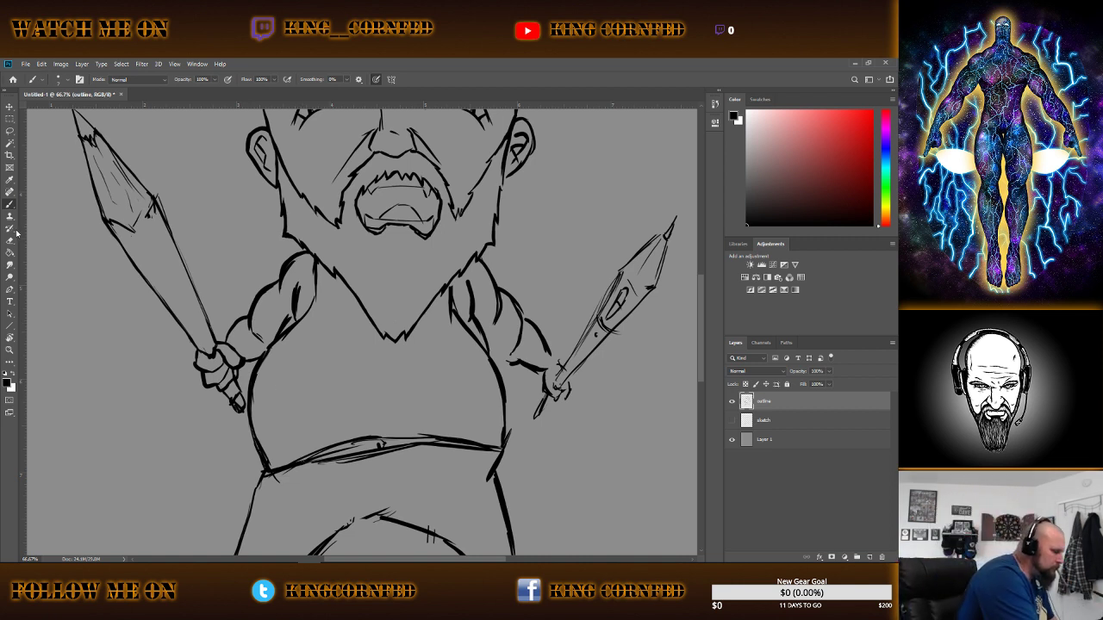
{"action": "key", "text": "e"}
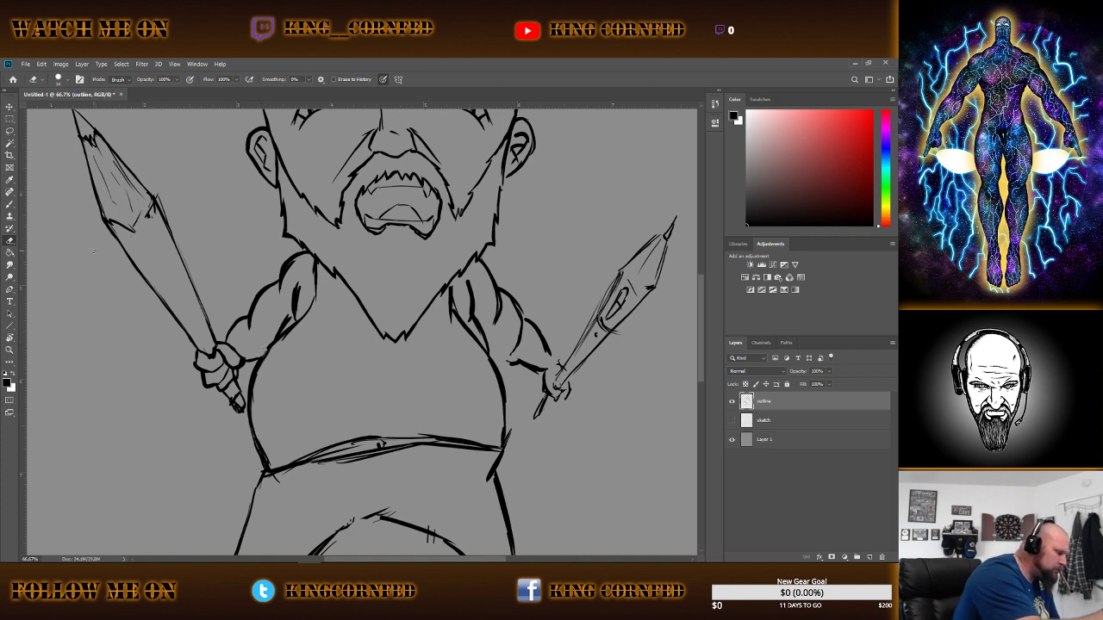
{"action": "key", "text": "b"}
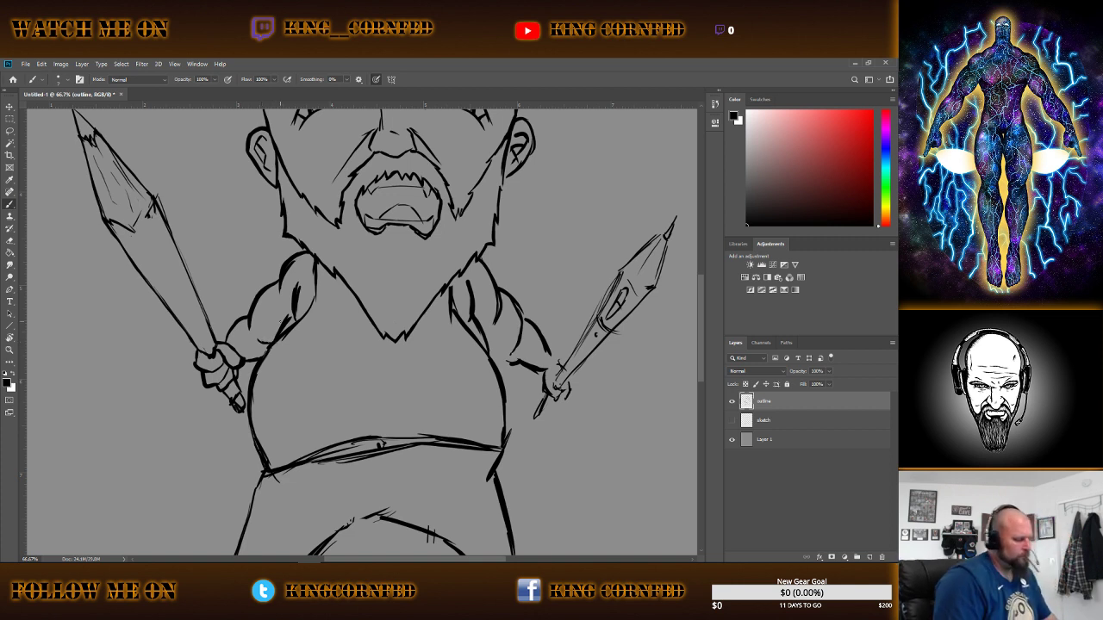
{"action": "key", "text": "s"}
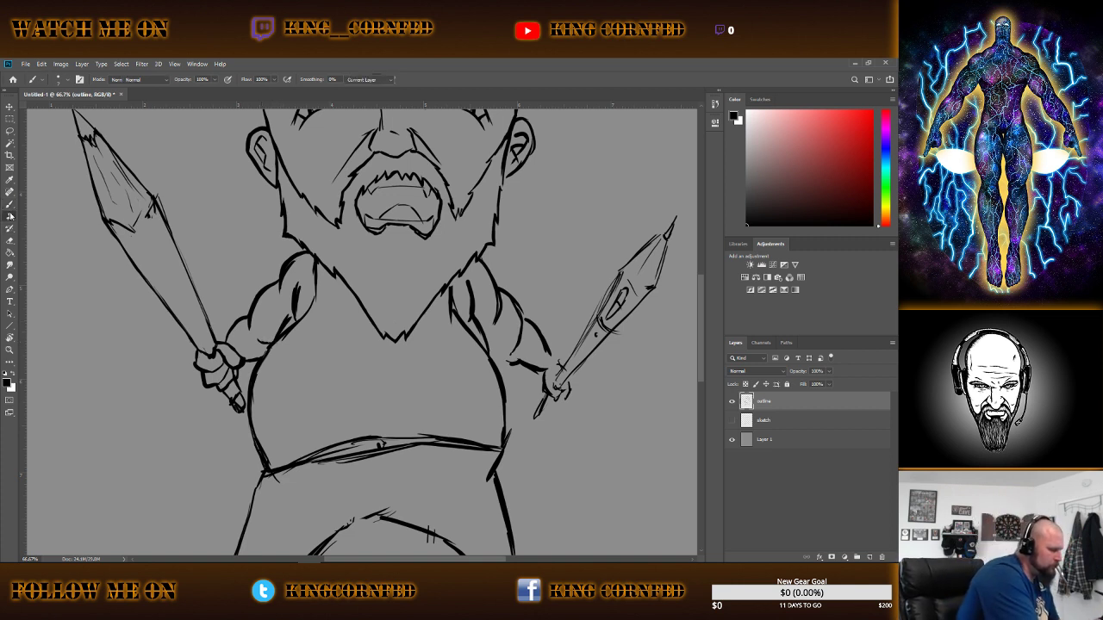
{"action": "key", "text": "b"}
{"action": "key", "text": "e"}
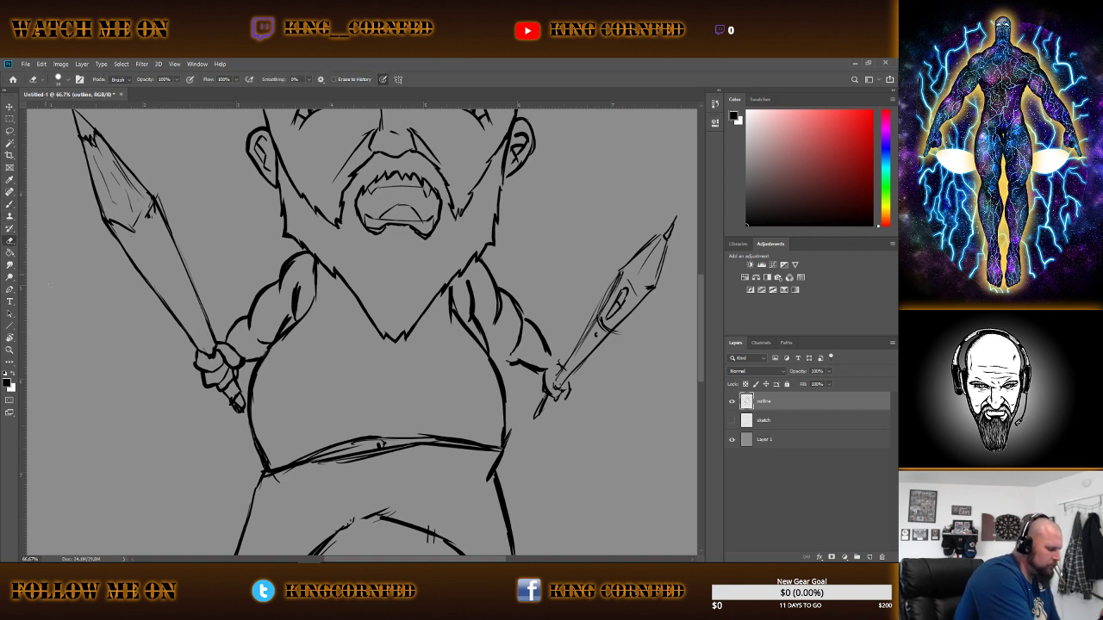
{"action": "left_click_drag", "start_coordinate": [298, 288], "coordinate": [272, 341]}
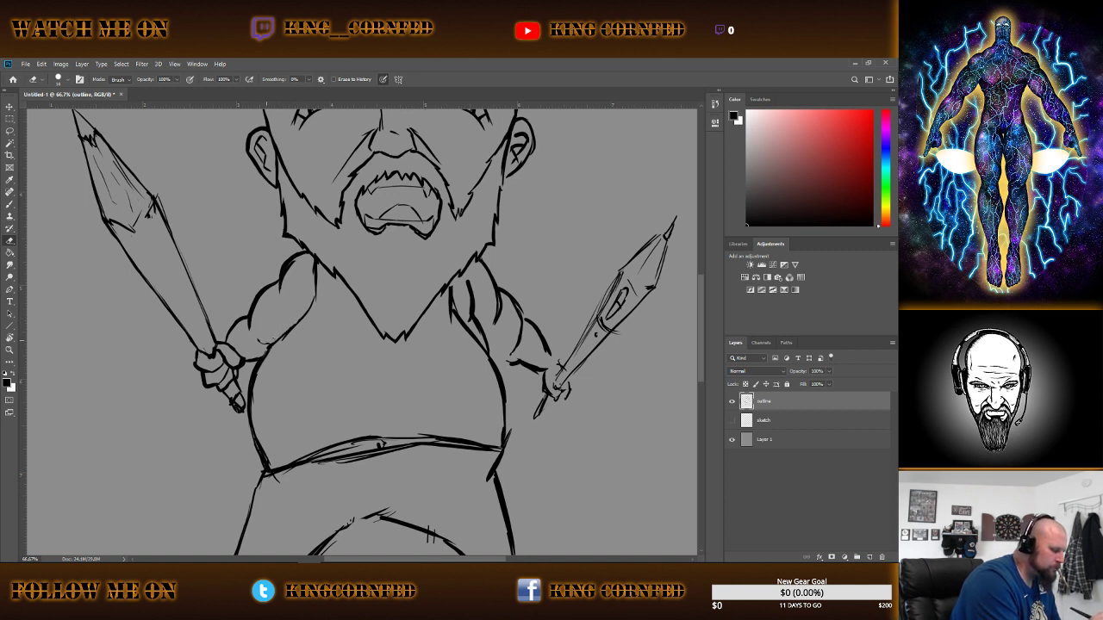
{"action": "left_click", "coordinate": [263, 353]}
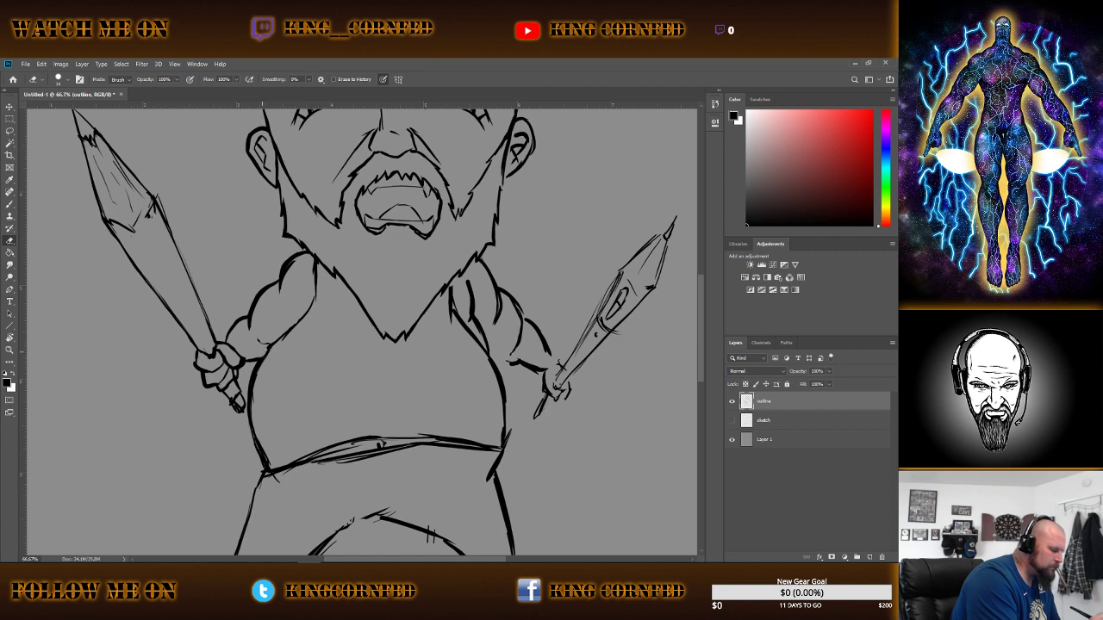
Redraw the left bicep and inner-arm contours with the Brush.
{"action": "key", "text": "b"}
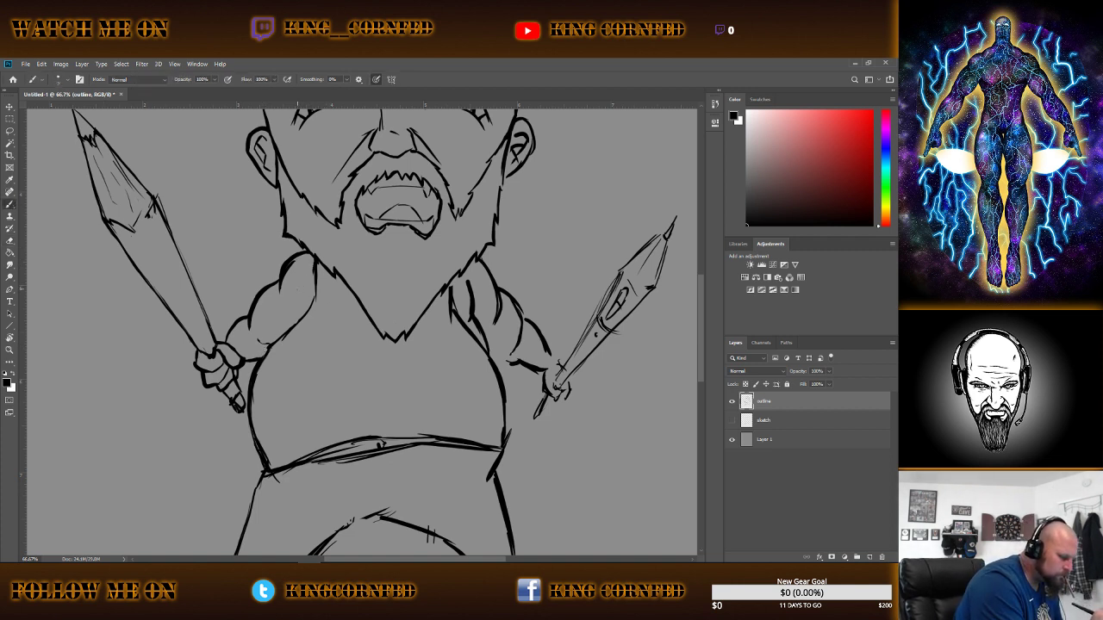
{"action": "left_click_drag", "start_coordinate": [297, 289], "coordinate": [287, 310]}
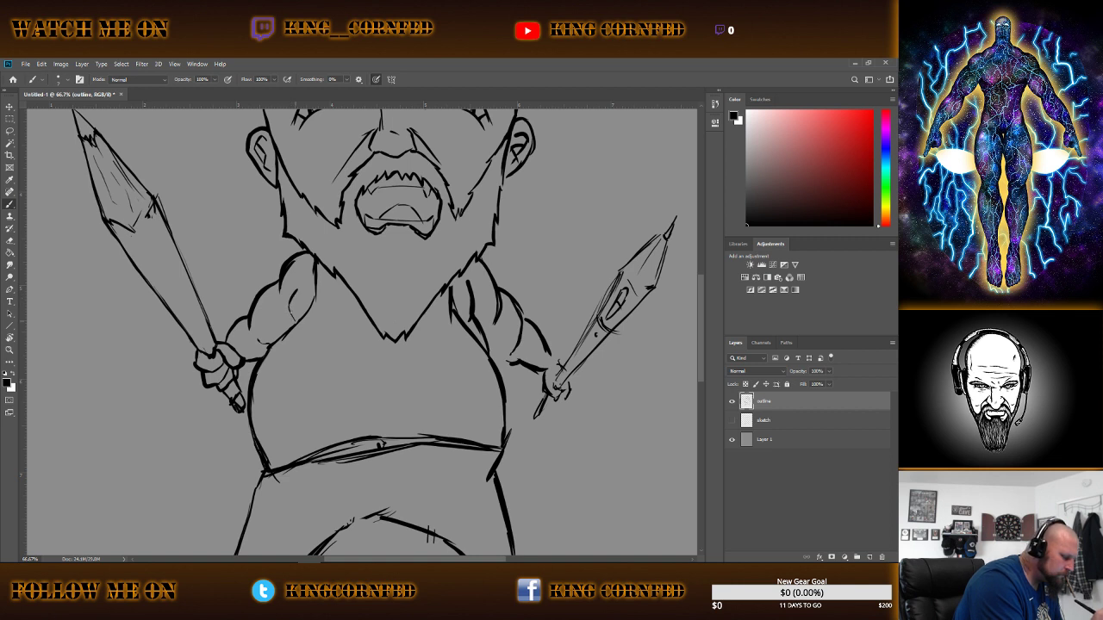
{"action": "left_click_drag", "start_coordinate": [294, 294], "coordinate": [272, 345]}
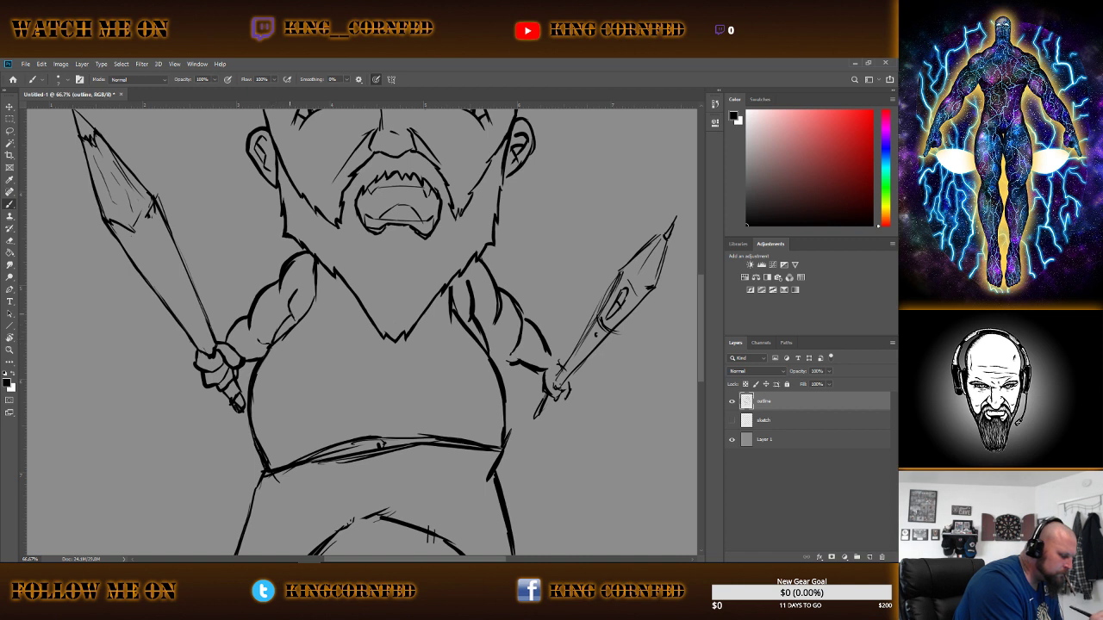
{"action": "left_click_drag", "start_coordinate": [285, 319], "coordinate": [275, 331]}
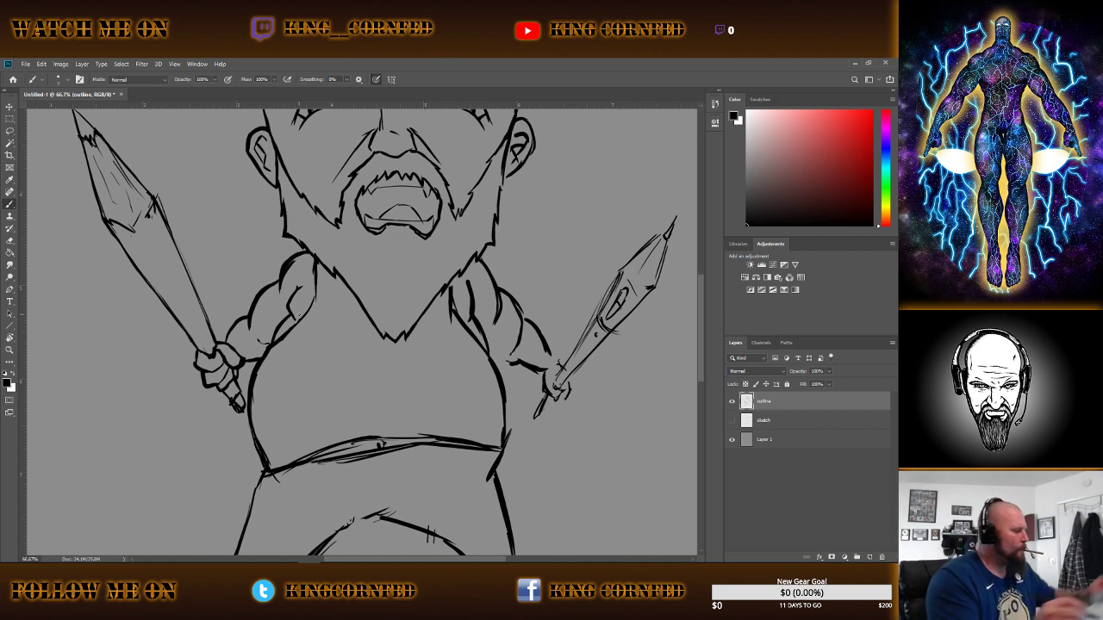
Save the drawing in Pictures as a Photoshop PSD named 'king corn chibi'.
{"action": "left_click", "coordinate": [26, 64]}
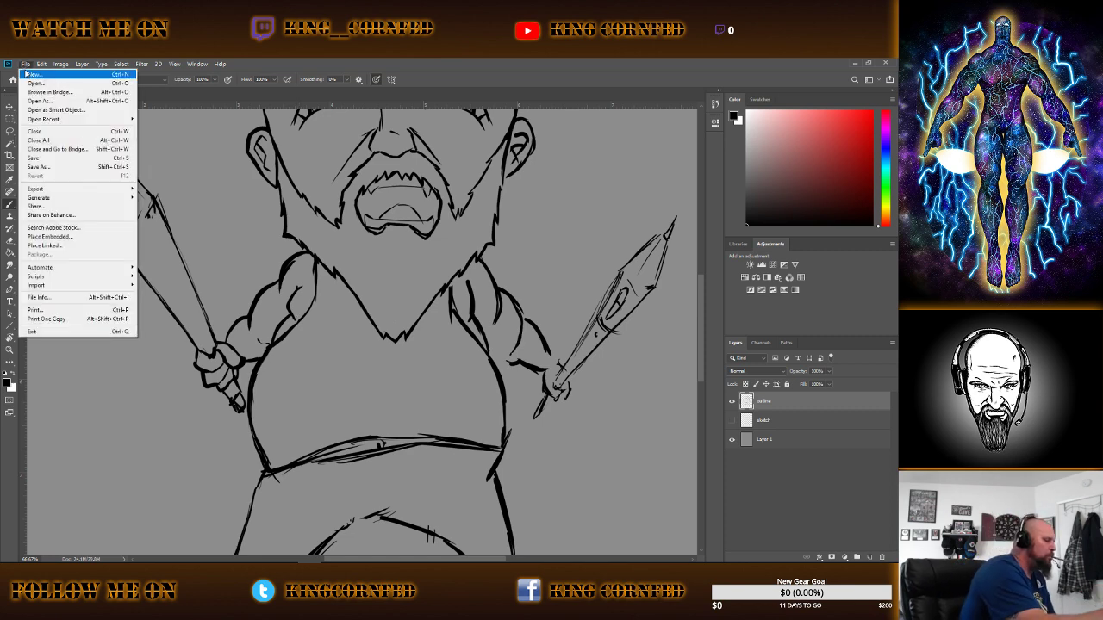
{"action": "left_click", "coordinate": [52, 160]}
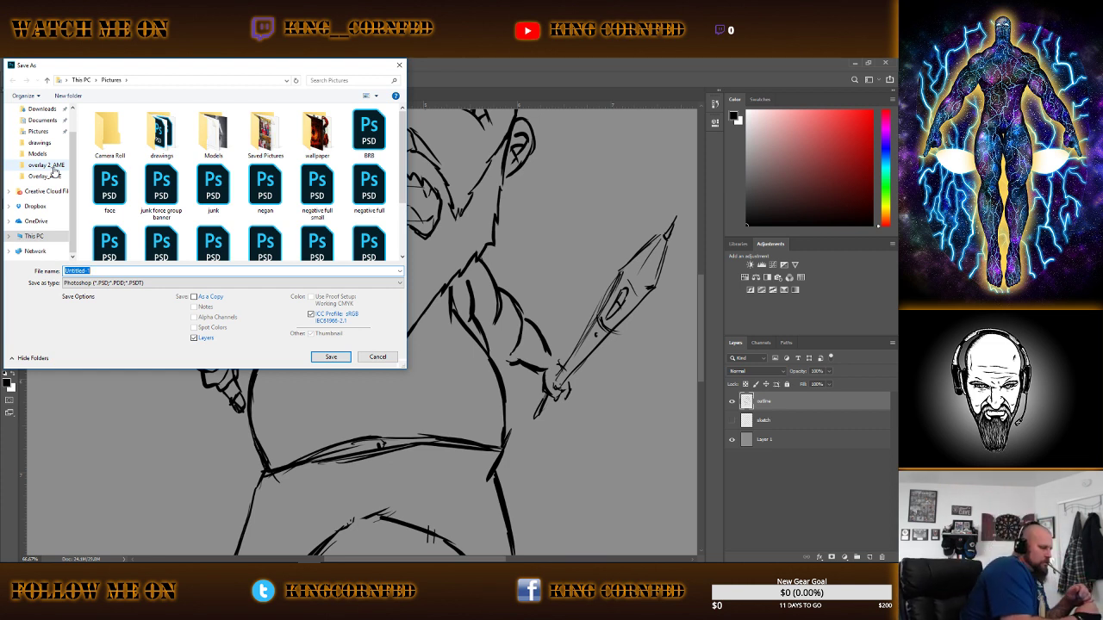
{"action": "left_click", "coordinate": [38, 131]}
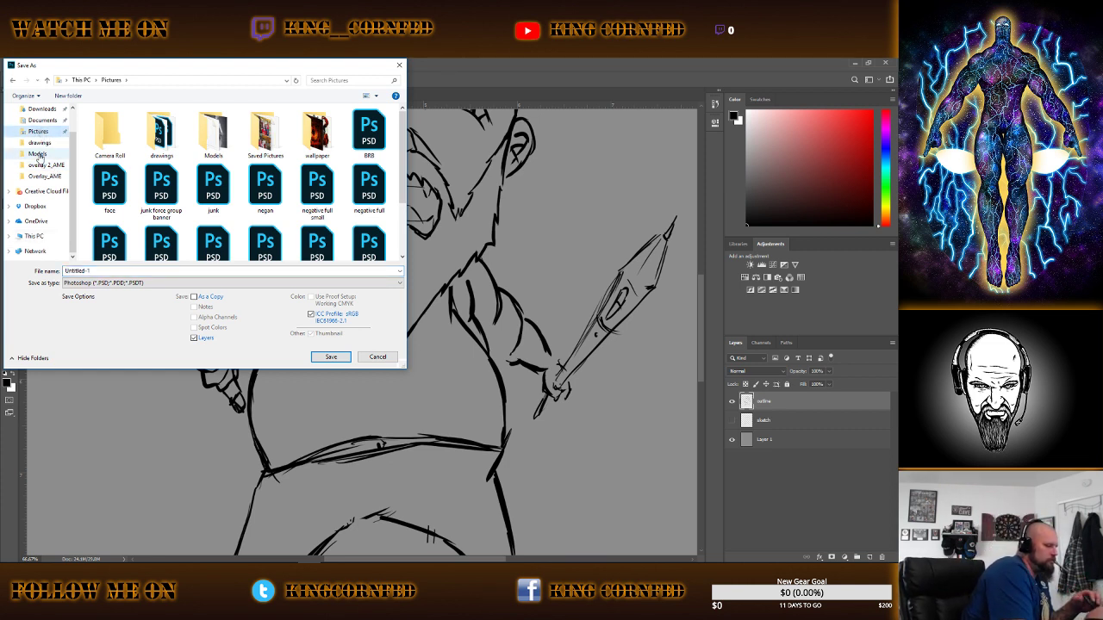
{"action": "key", "text": "Tab"}
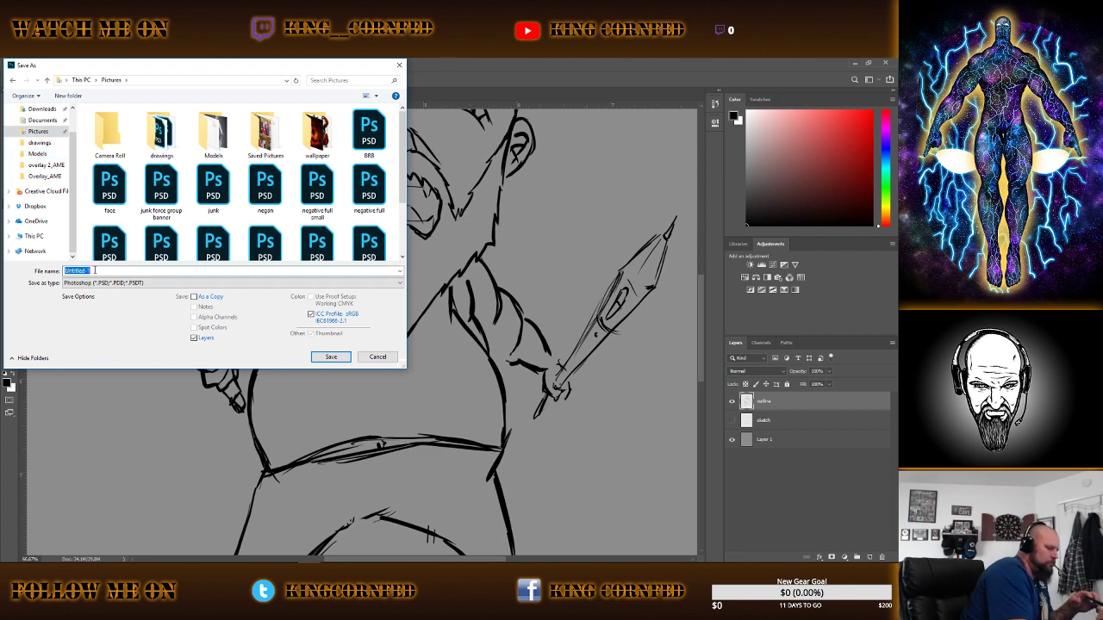
{"action": "type", "text": "king"}
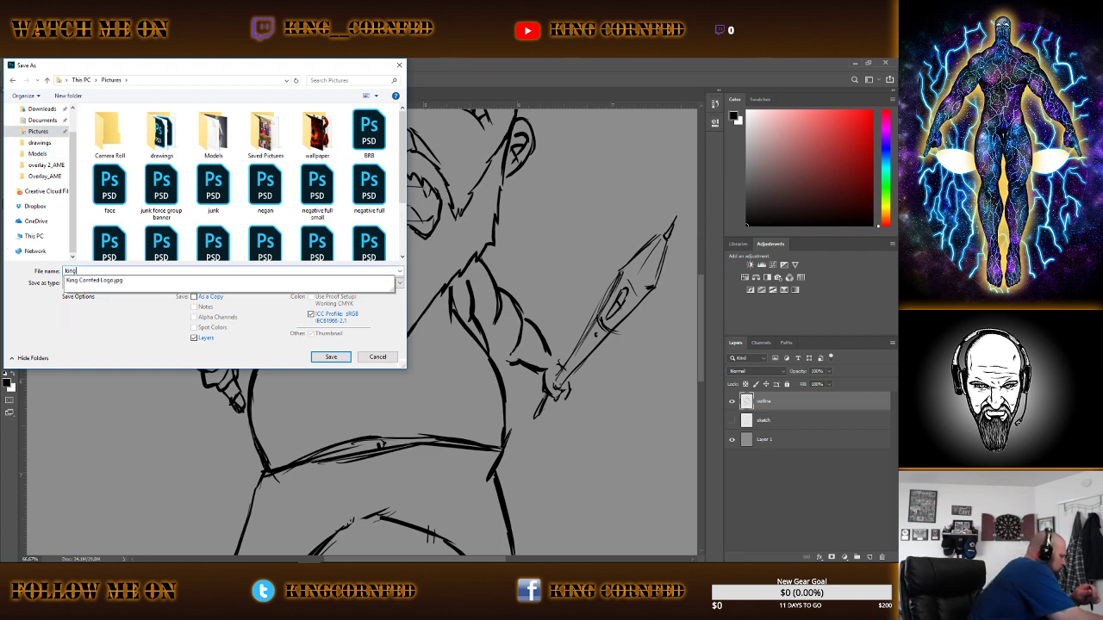
{"action": "type", "text": " corn"}
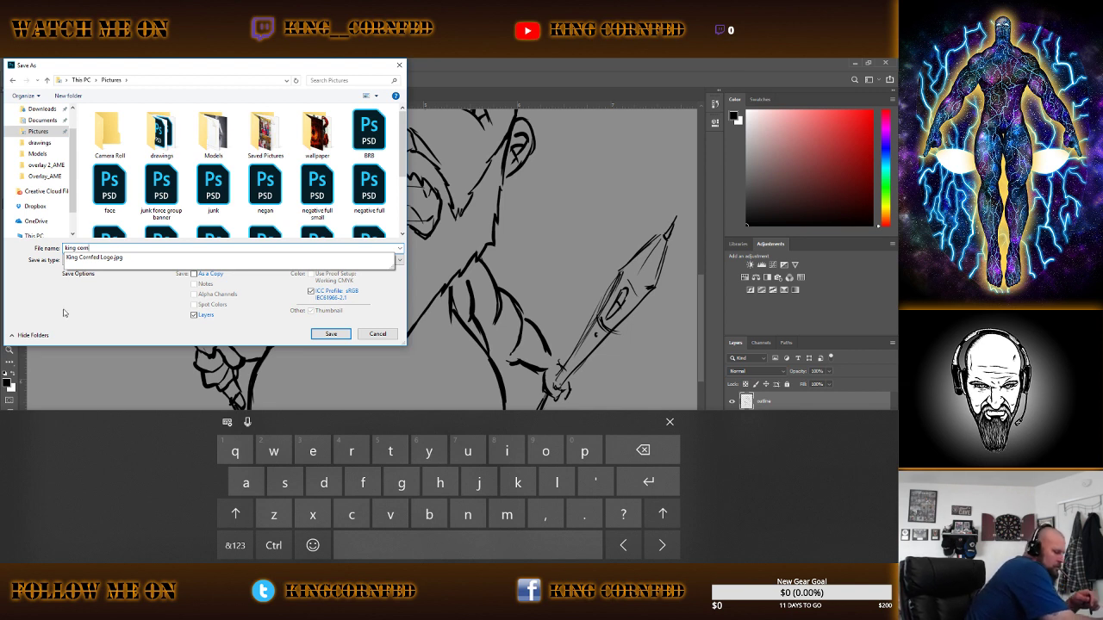
{"action": "type", "text": " chibi"}
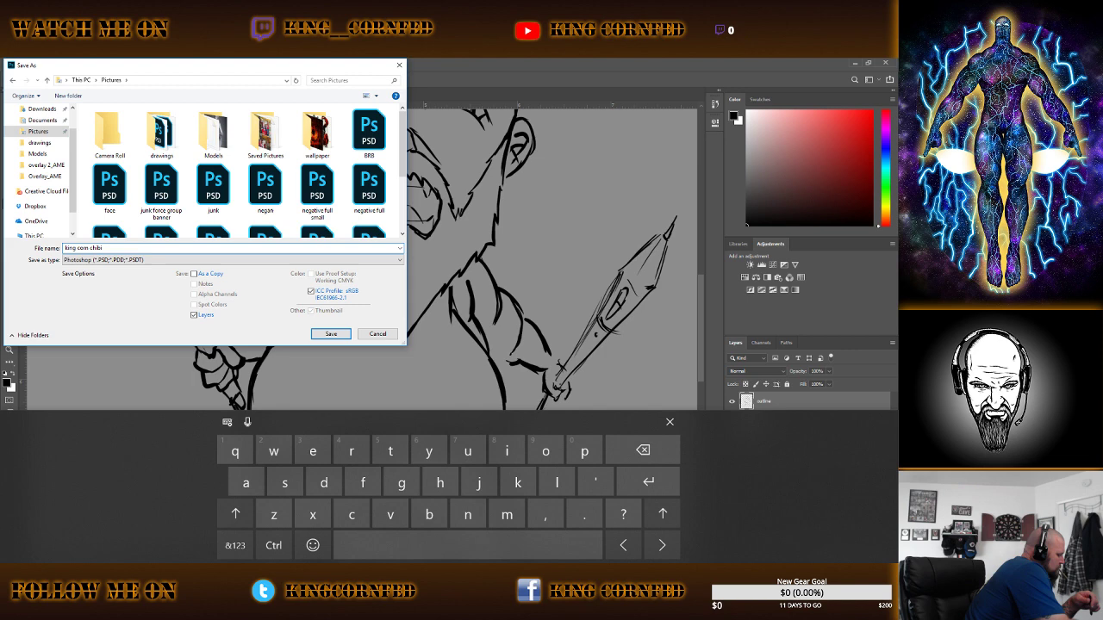
{"action": "key", "text": "Return"}
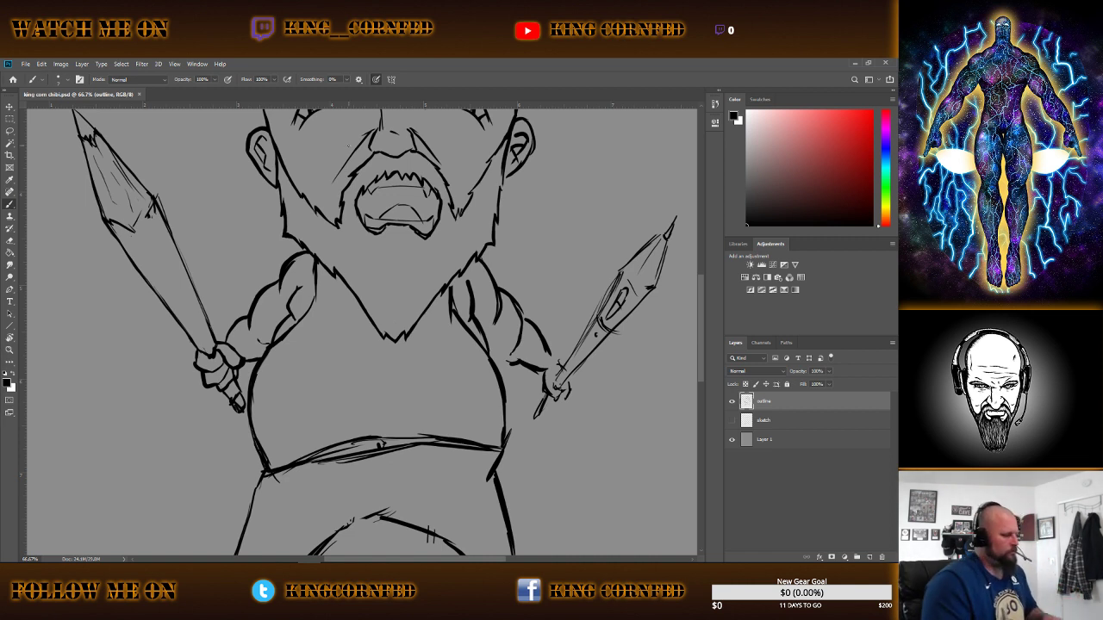
{"action": "key", "text": "z"}
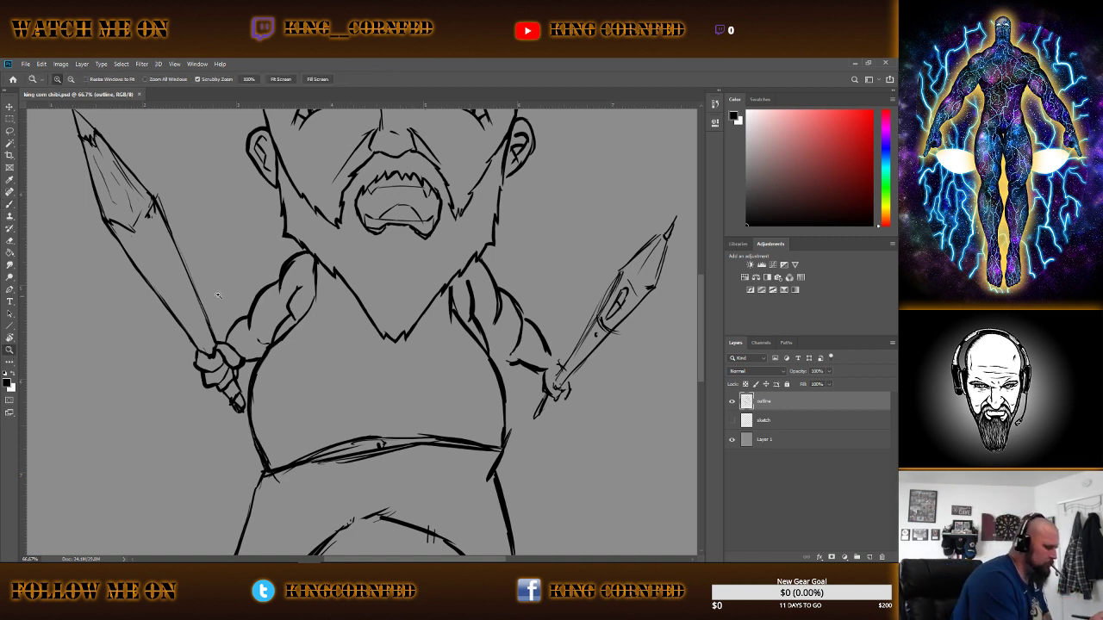
{"action": "right_click", "coordinate": [322, 281]}
{"action": "left_click", "coordinate": [368, 294]}
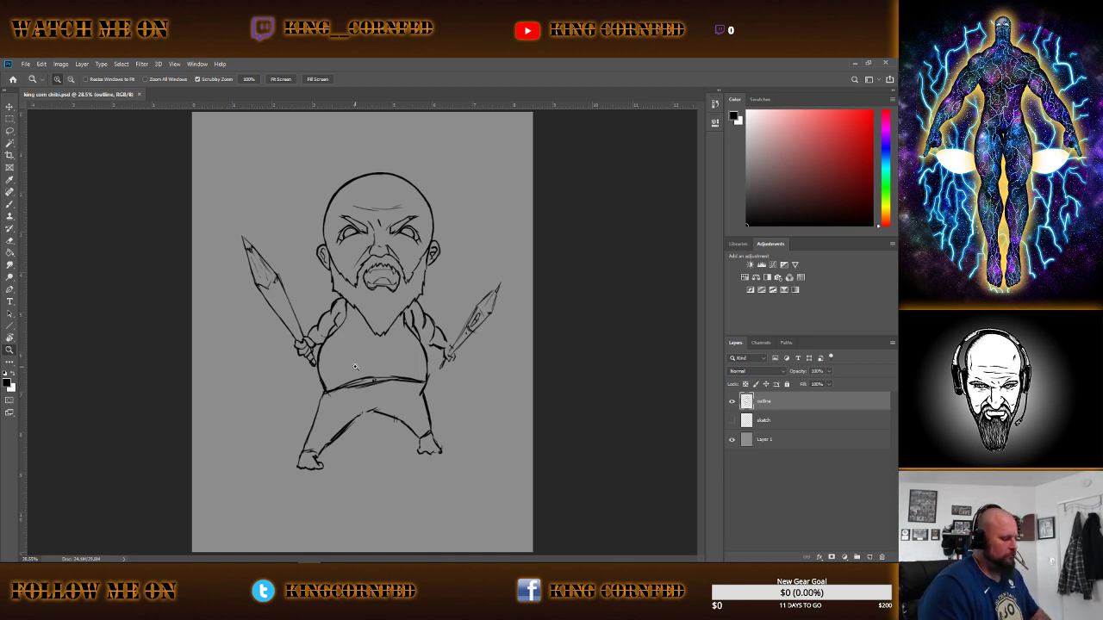
{"action": "left_click_drag", "start_coordinate": [343, 358], "coordinate": [355, 339]}
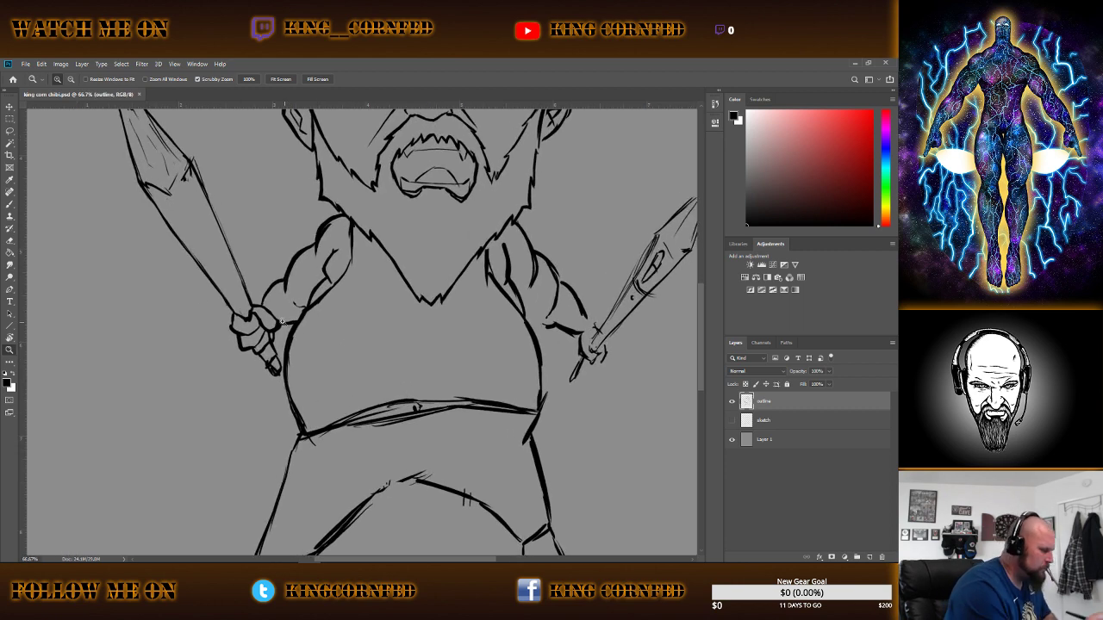
Strengthen the left shoulder and arm line with short Brush strokes.
{"action": "key", "text": "b"}
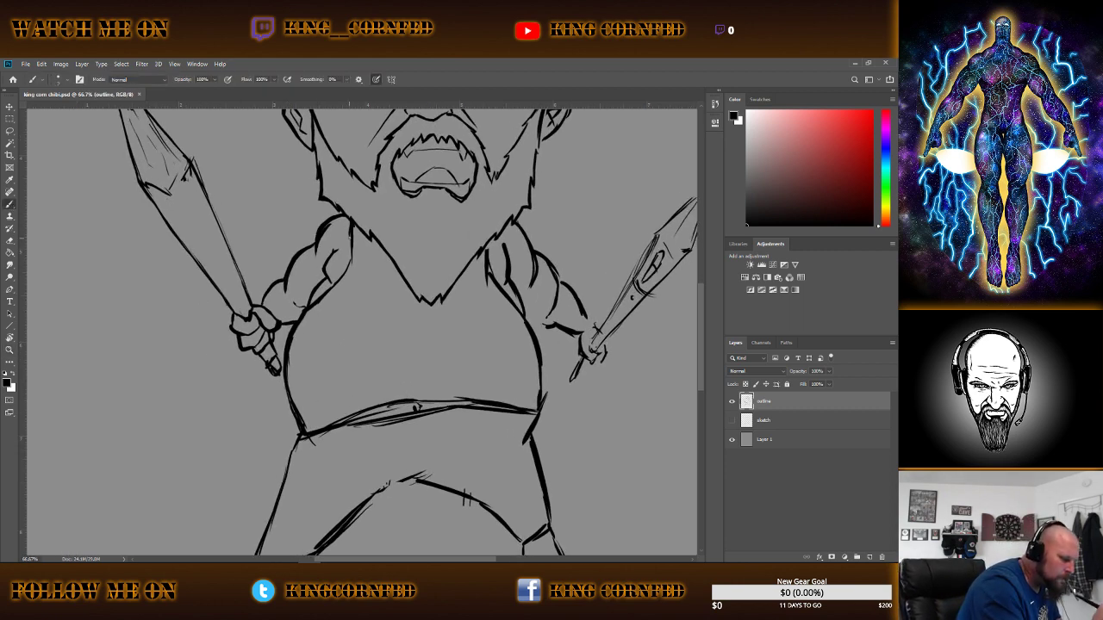
{"action": "left_click", "coordinate": [350, 231]}
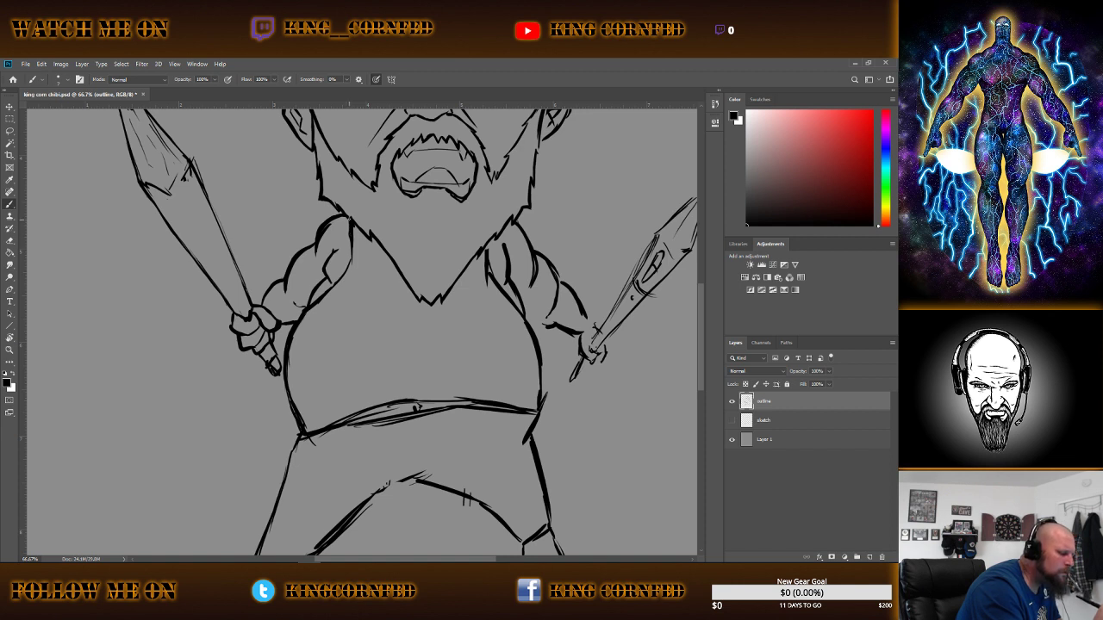
{"action": "left_click_drag", "start_coordinate": [350, 238], "coordinate": [350, 260]}
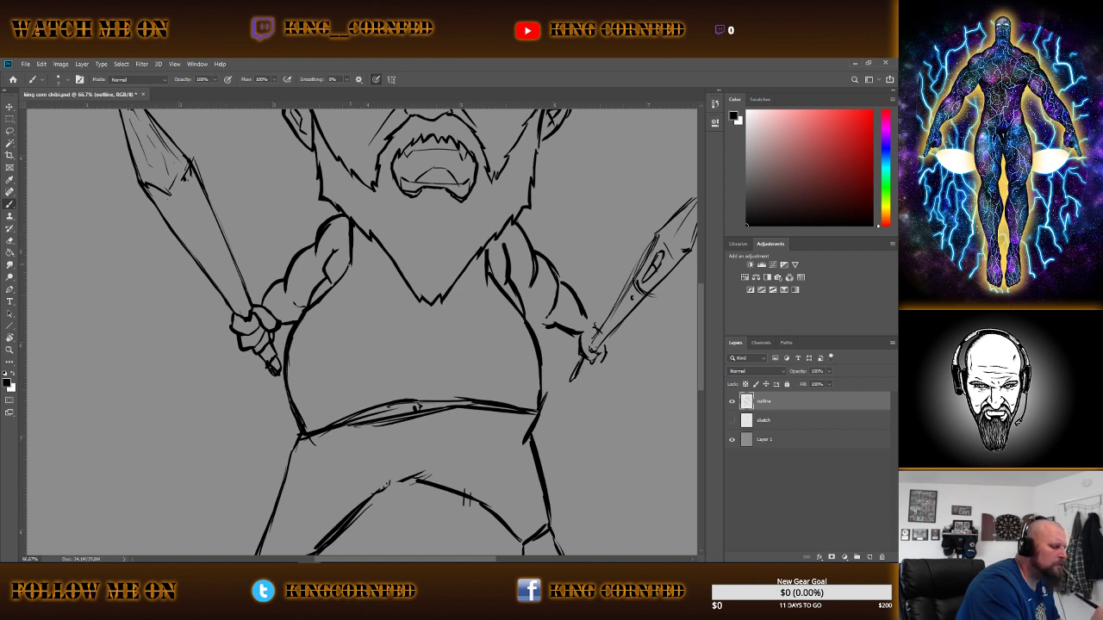
{"action": "left_click_drag", "start_coordinate": [350, 257], "coordinate": [336, 283]}
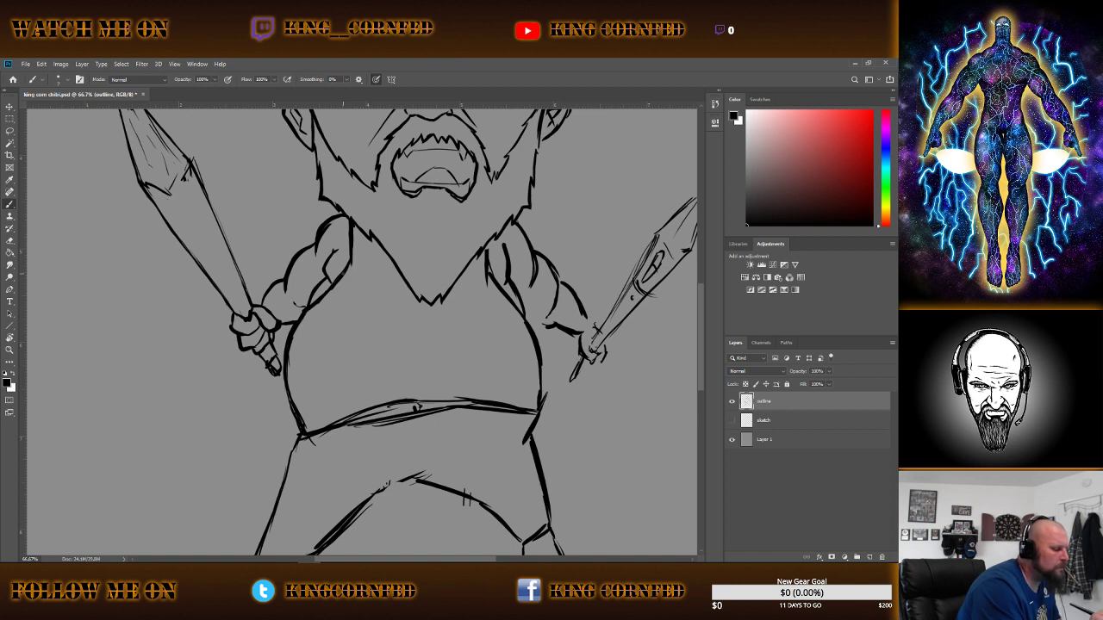
Erase stray marks on the shoulder, below the left fist, and along the belly and leg lines.
{"action": "key", "text": "e"}
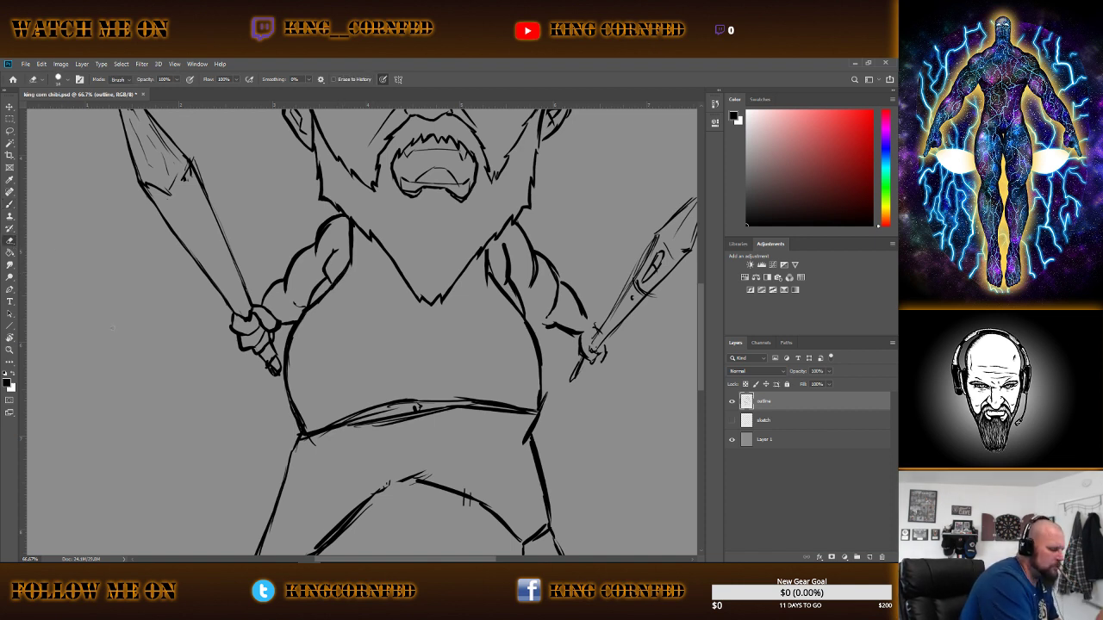
{"action": "left_click_drag", "start_coordinate": [341, 274], "coordinate": [337, 281]}
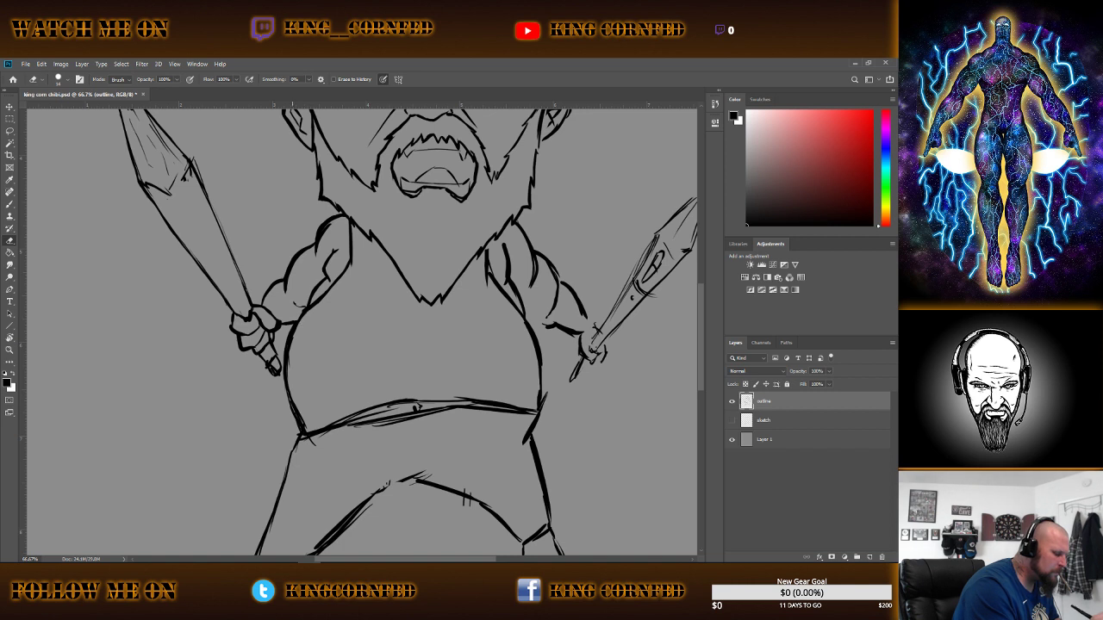
{"action": "left_click_drag", "start_coordinate": [293, 332], "coordinate": [291, 361]}
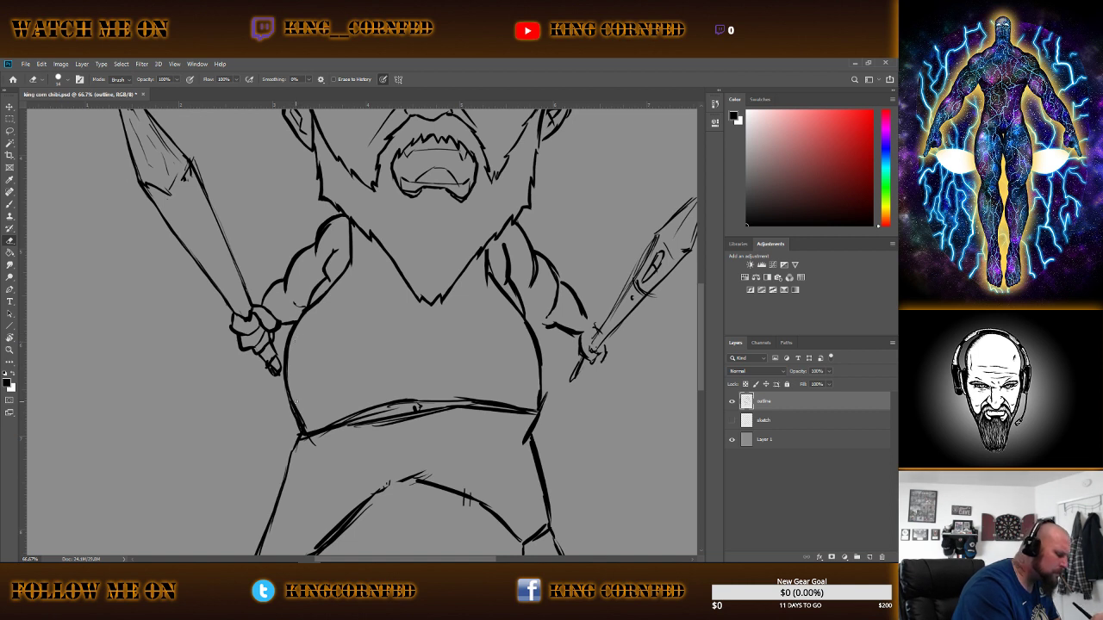
{"action": "left_click_drag", "start_coordinate": [300, 405], "coordinate": [306, 423]}
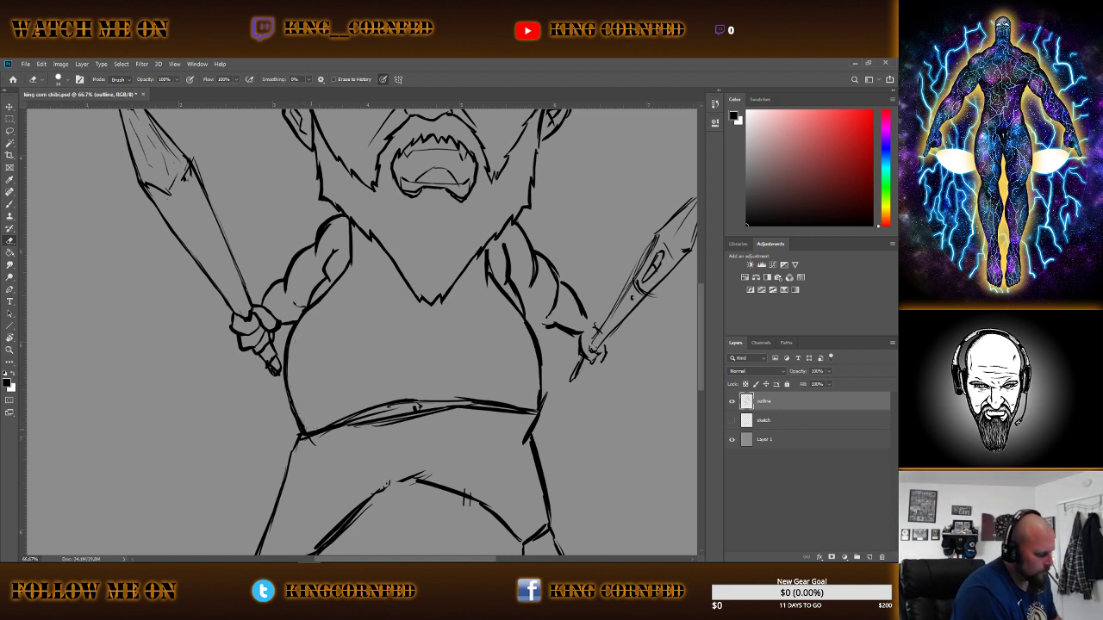
{"action": "left_click_drag", "start_coordinate": [298, 434], "coordinate": [297, 449]}
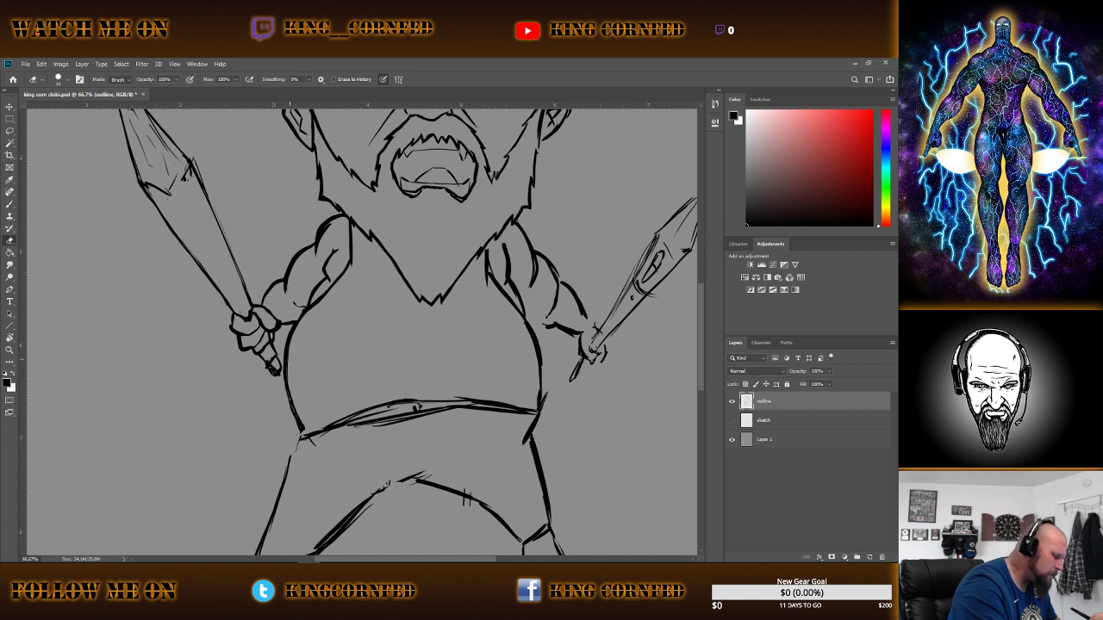
{"action": "left_click_drag", "start_coordinate": [289, 384], "coordinate": [291, 346]}
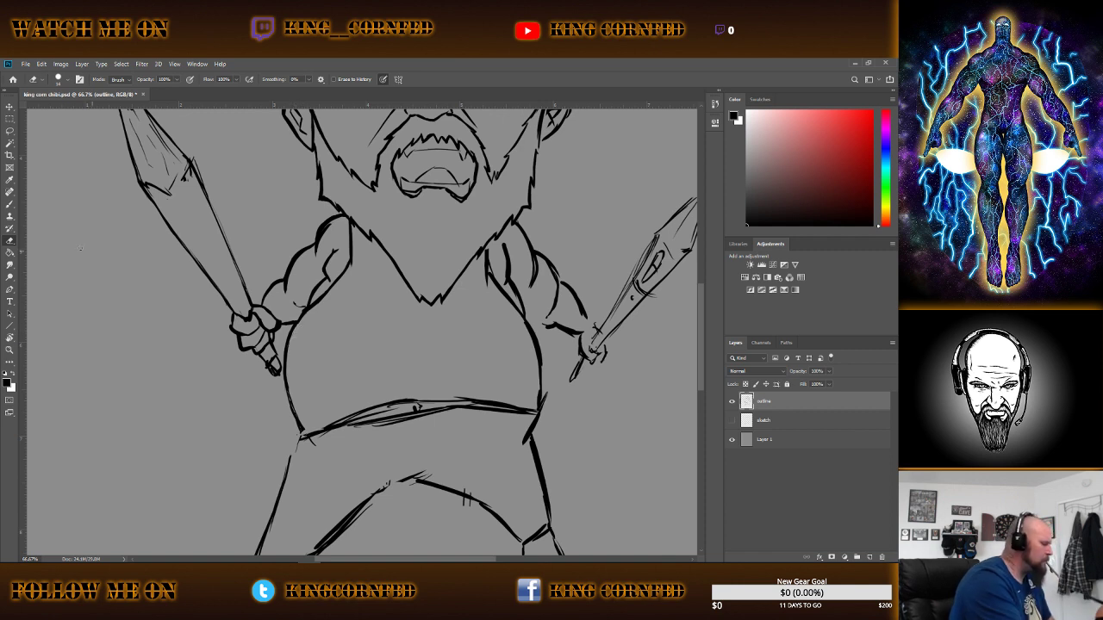
Erase the lower tip of the left hand.
{"action": "left_click", "coordinate": [10, 207]}
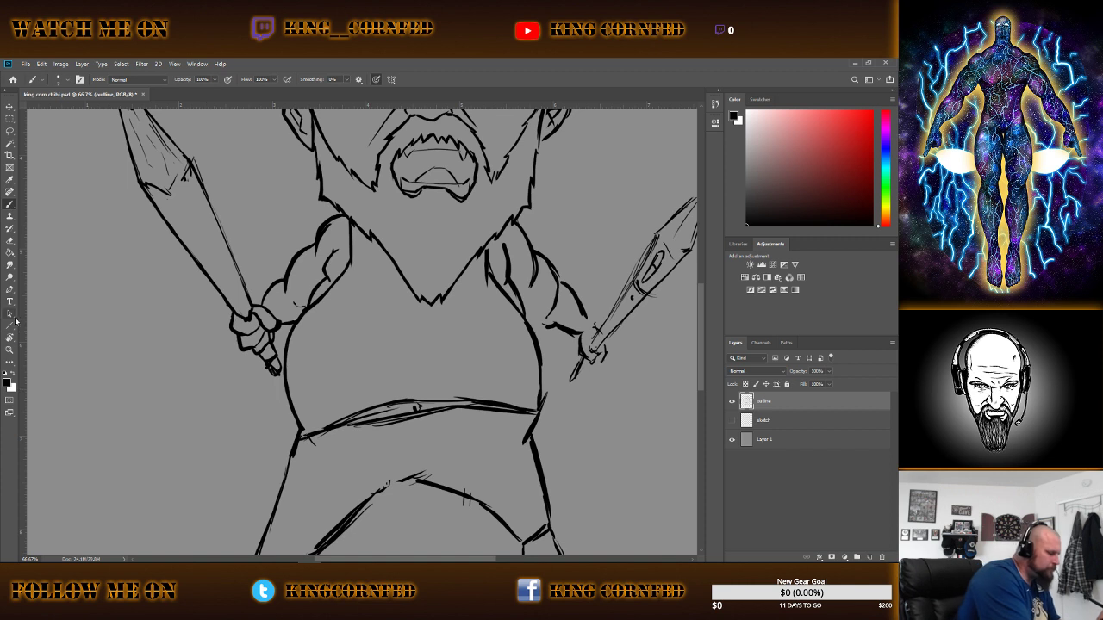
{"action": "left_click", "coordinate": [9, 240]}
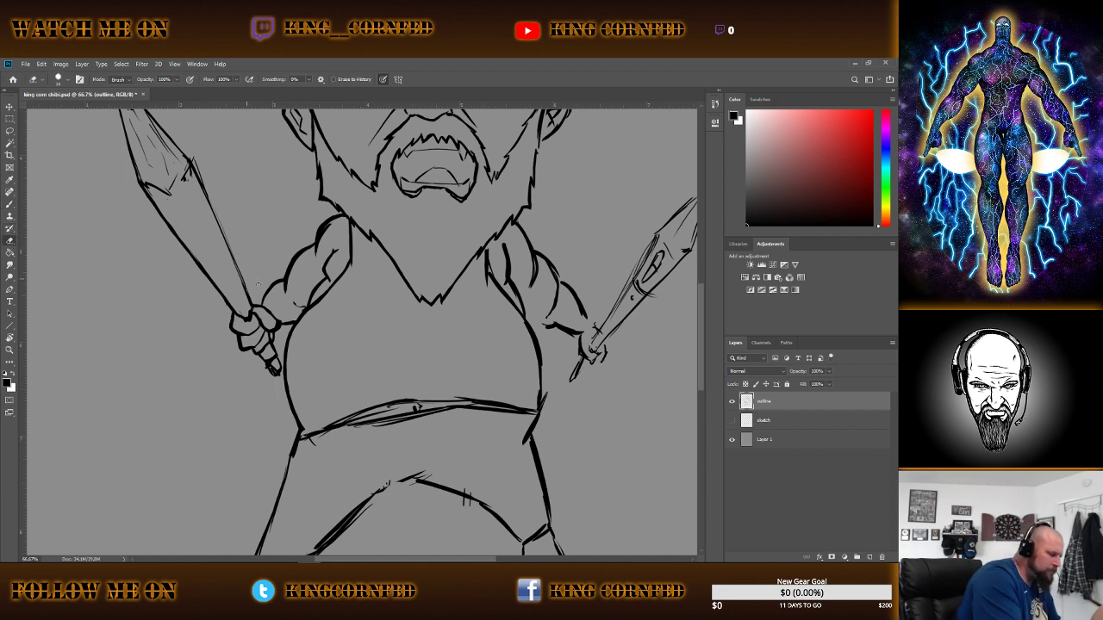
{"action": "left_click_drag", "start_coordinate": [277, 369], "coordinate": [267, 363]}
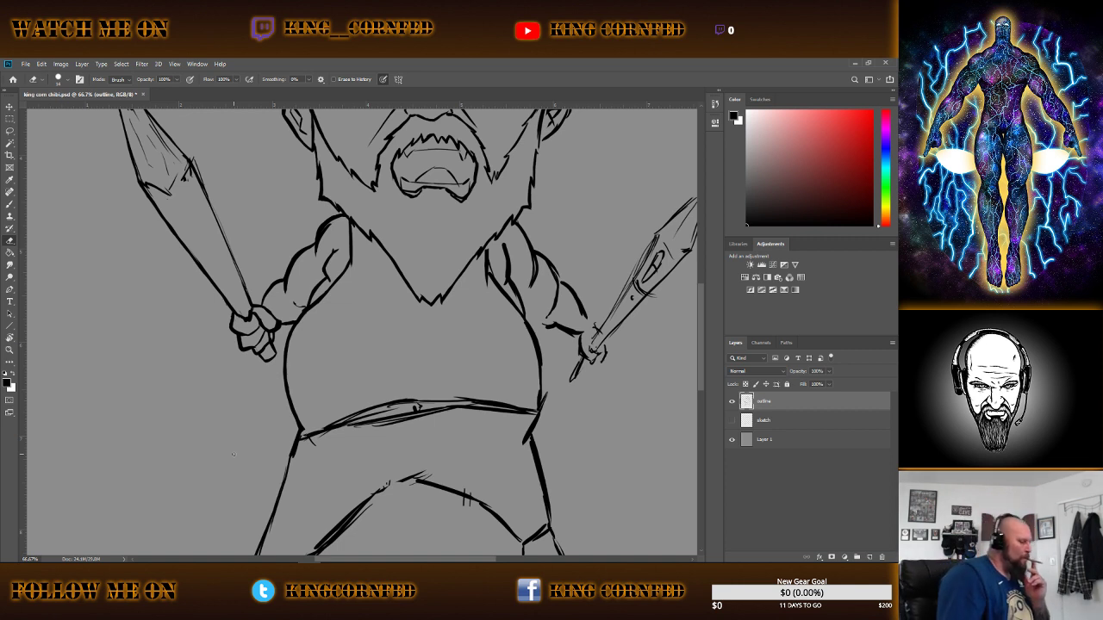
Ink a detail stroke on the left pencil's head.
{"action": "key", "text": "b"}
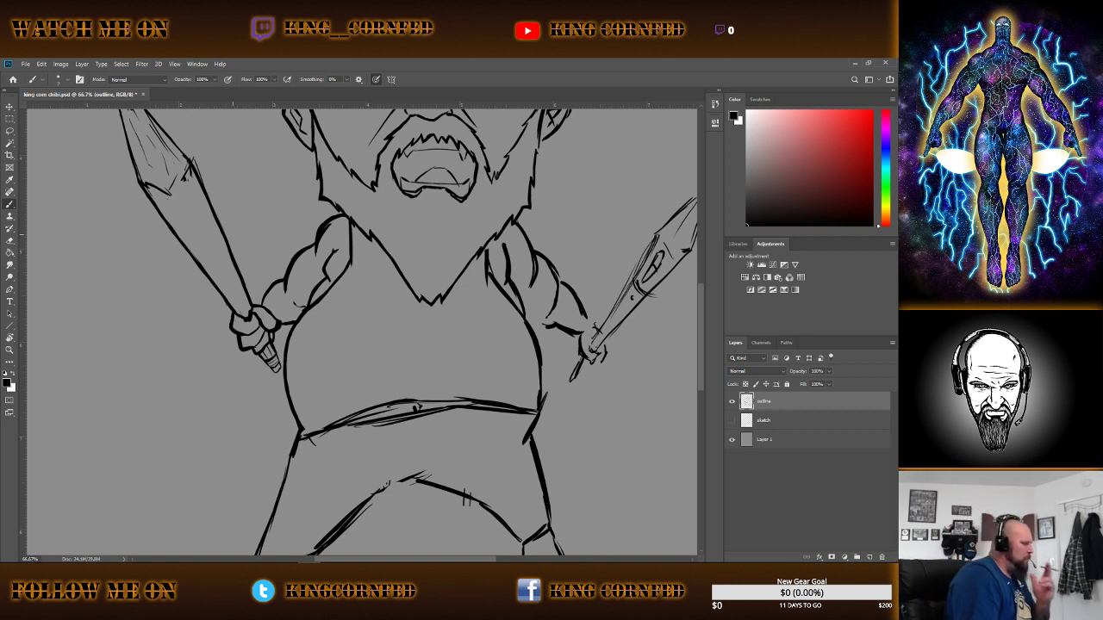
{"action": "key", "text": "e"}
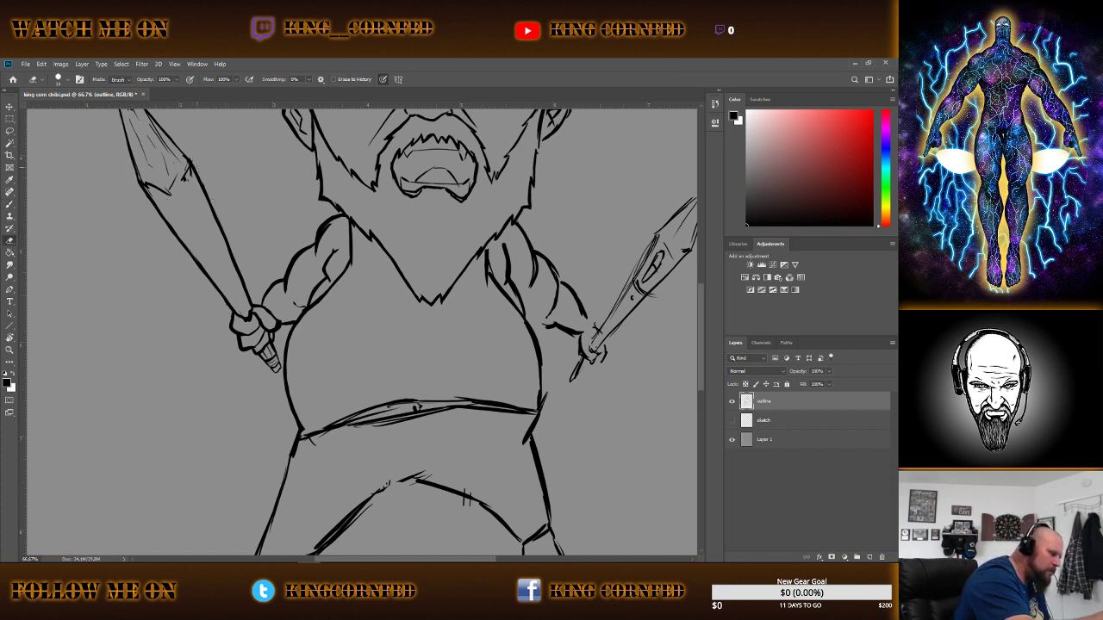
{"action": "key", "text": "b"}
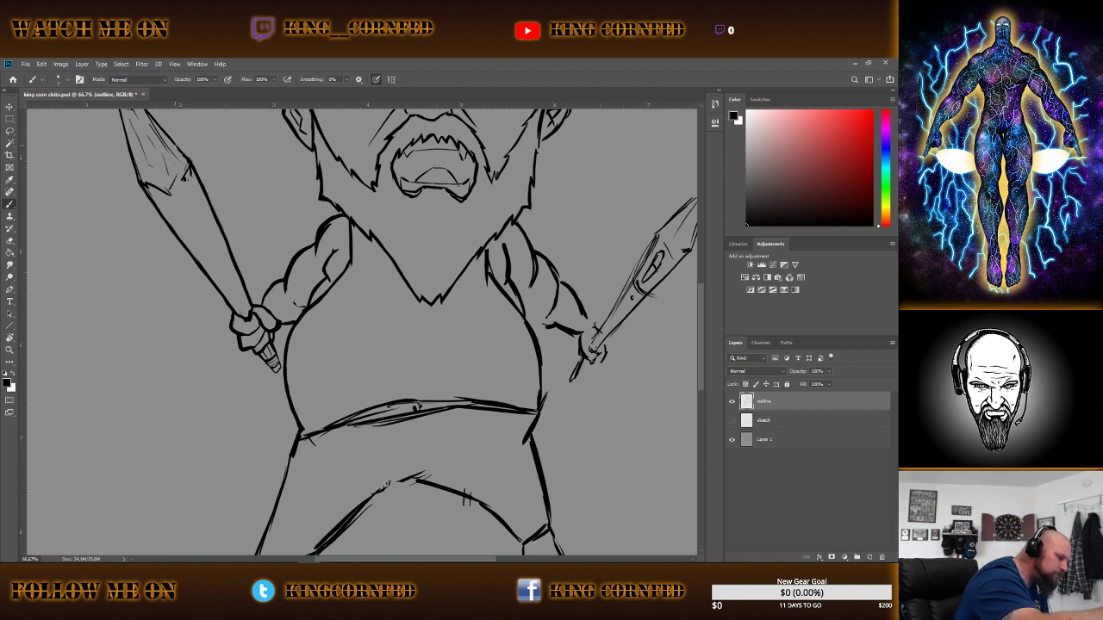
{"action": "left_click_drag", "start_coordinate": [169, 134], "coordinate": [187, 156]}
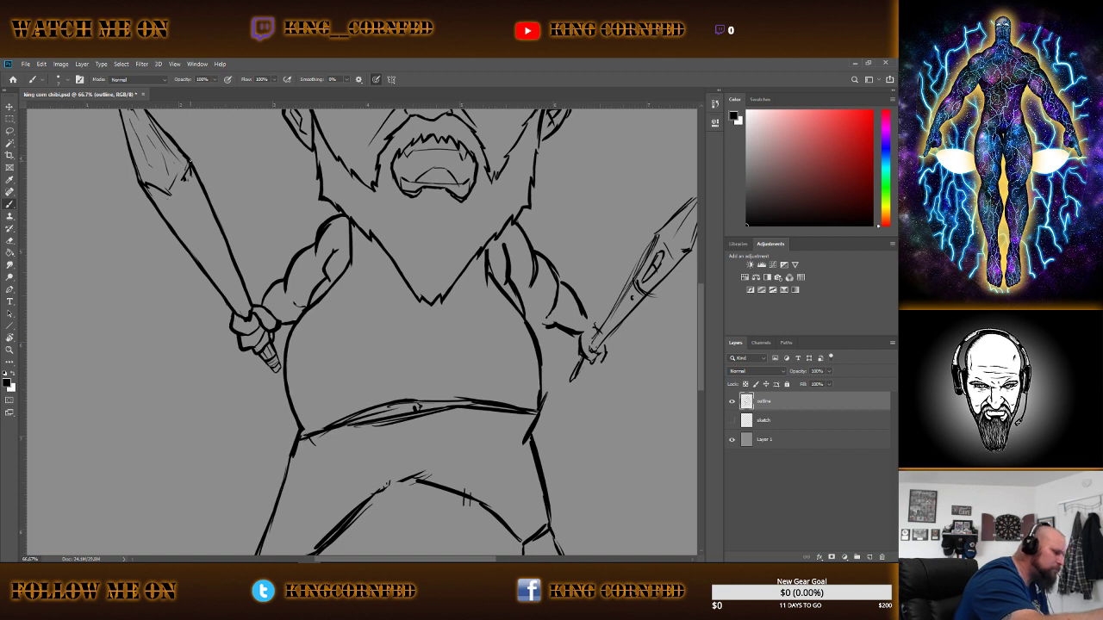
{"action": "scroll", "coordinate": [703, 282], "scroll_direction": "up", "scroll_amount": 2}
Ink the left pencil's upper tip detail and bold lines along its shaft and inner edge.
{"action": "scroll", "coordinate": [703, 282], "scroll_direction": "up", "scroll_amount": 2}
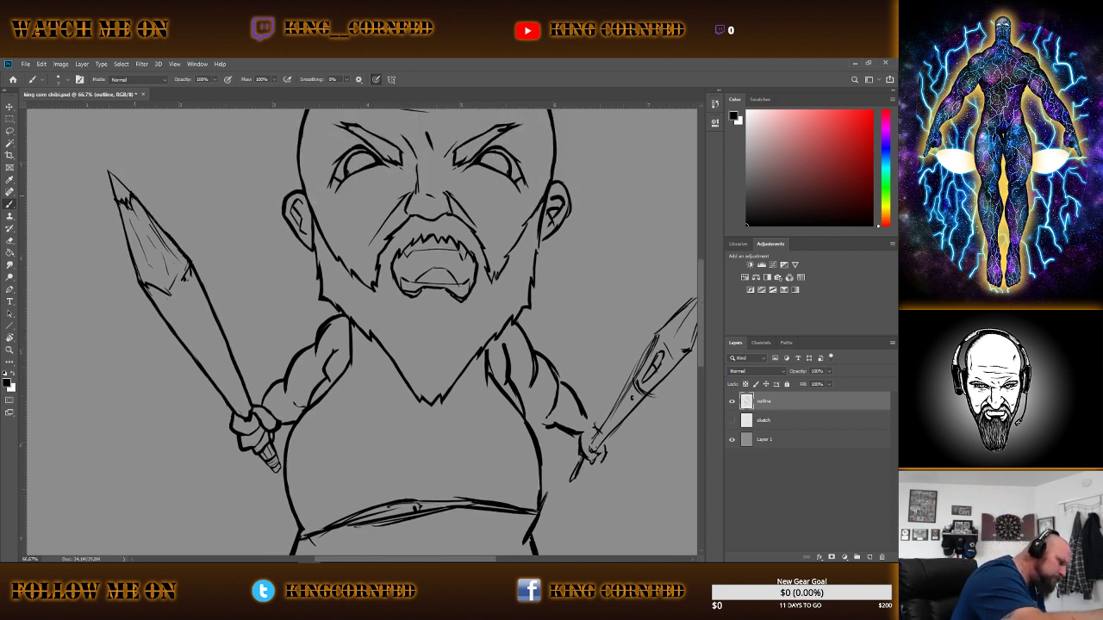
{"action": "left_click_drag", "start_coordinate": [155, 218], "coordinate": [164, 231]}
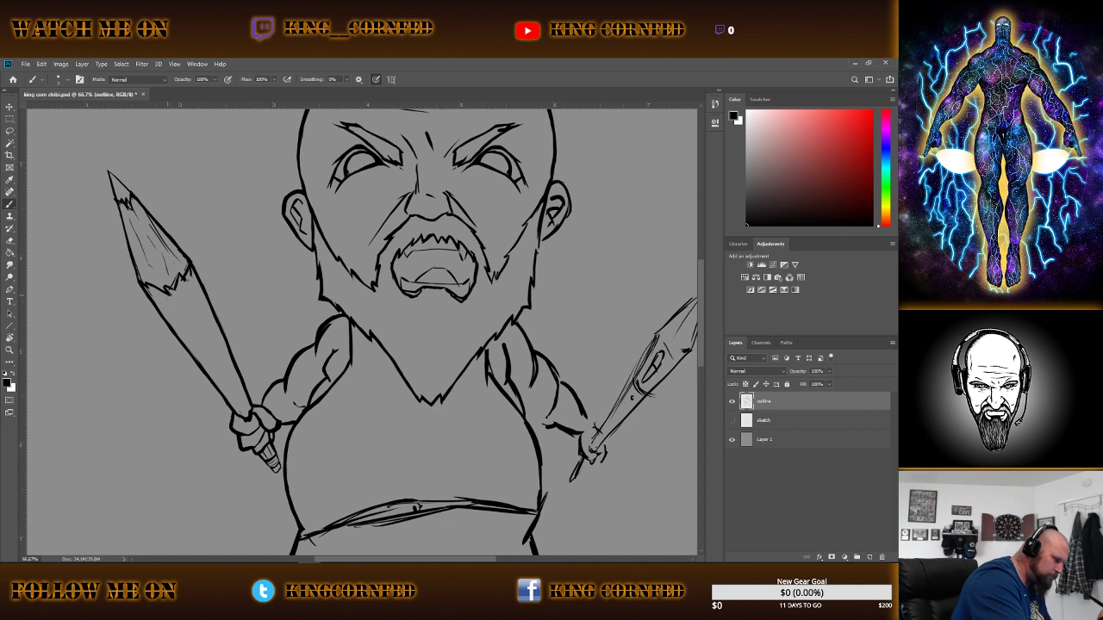
{"action": "left_click_drag", "start_coordinate": [173, 303], "coordinate": [241, 416]}
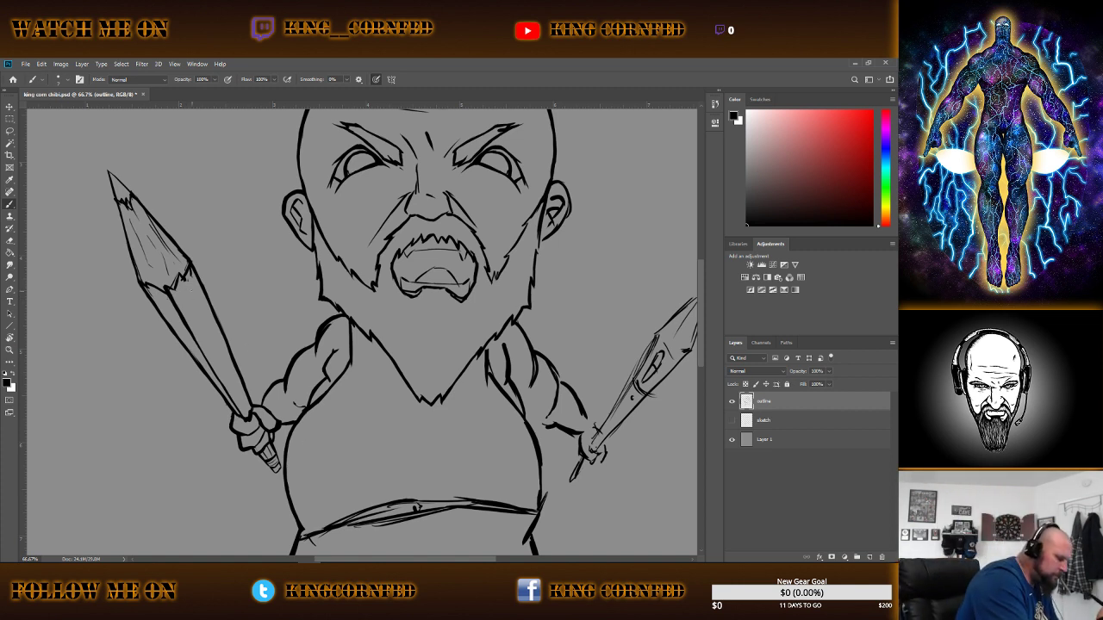
{"action": "left_click_drag", "start_coordinate": [186, 278], "coordinate": [247, 403]}
{"action": "left_click_drag", "start_coordinate": [223, 362], "coordinate": [250, 410]}
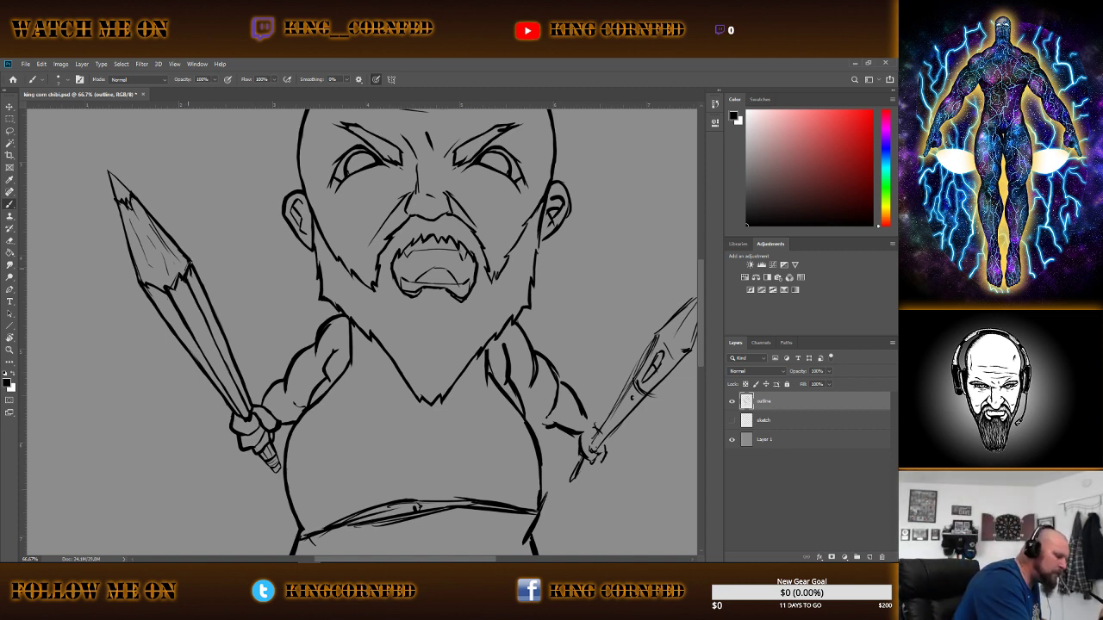
Erase a stray bit near the pencil tip and redraw that stretch of the shaft.
{"action": "key", "text": "e"}
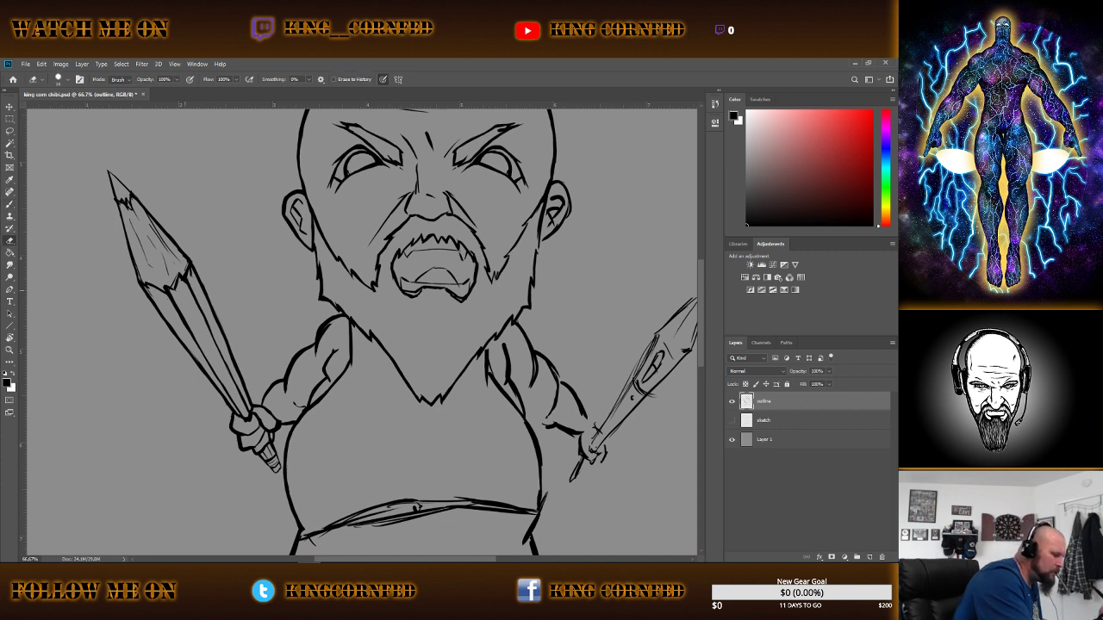
{"action": "left_click", "coordinate": [182, 281]}
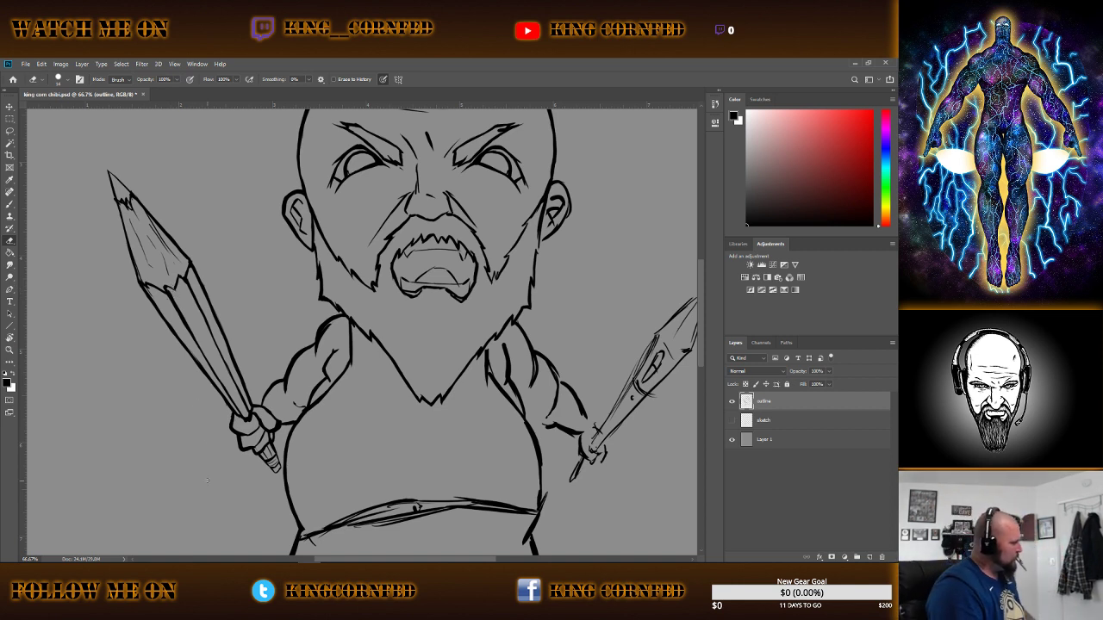
{"action": "left_click", "coordinate": [12, 203]}
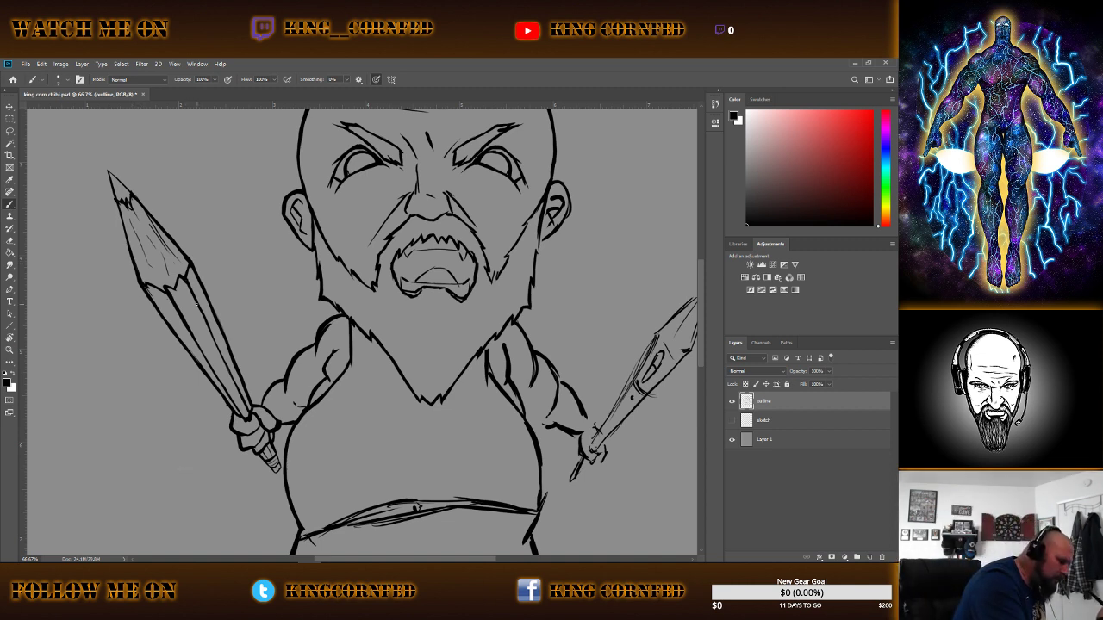
{"action": "left_click_drag", "start_coordinate": [184, 283], "coordinate": [205, 324]}
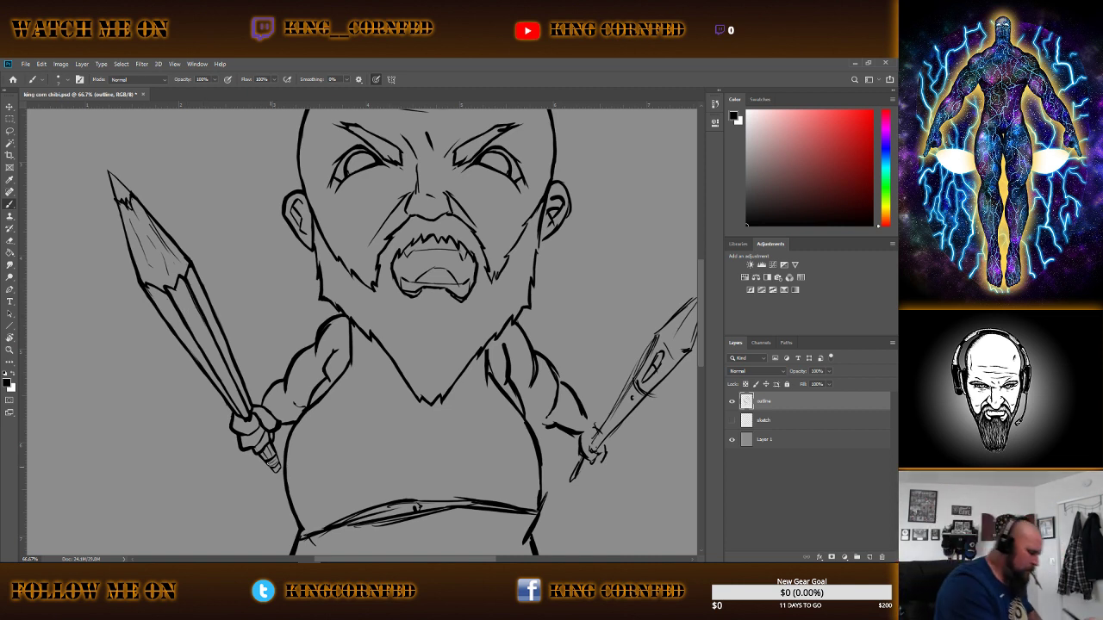
Zoom to 200% on the pencil tip and belly and pick a hard round brush.
{"action": "scroll", "coordinate": [699, 284], "scroll_direction": "down", "scroll_amount": 2}
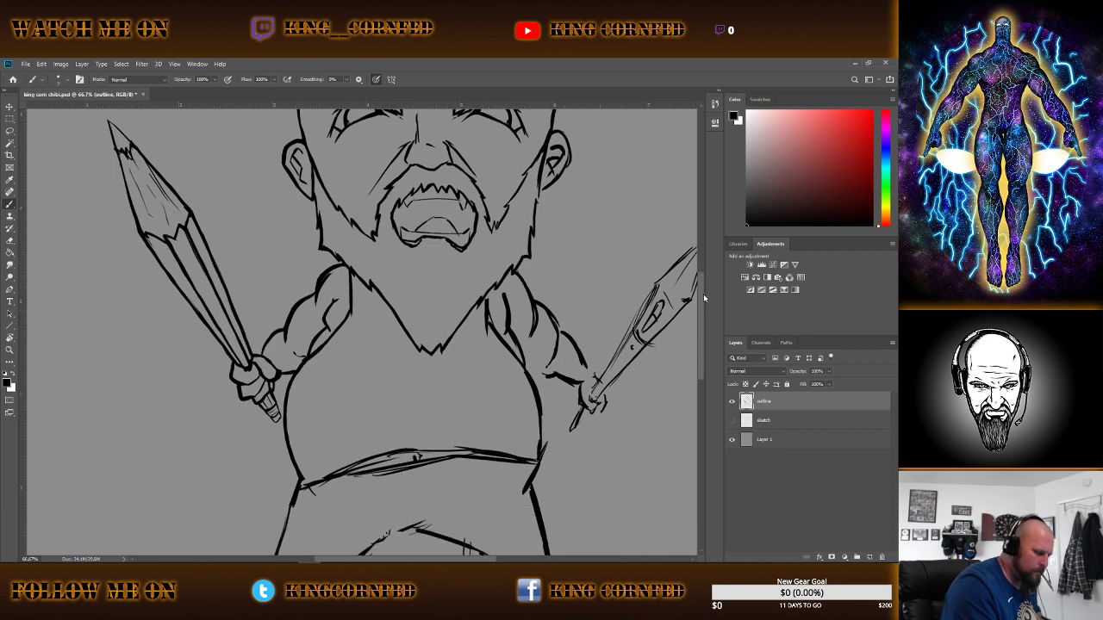
{"action": "scroll", "coordinate": [703, 293], "scroll_direction": "down", "scroll_amount": 3}
{"action": "left_click", "coordinate": [10, 349]}
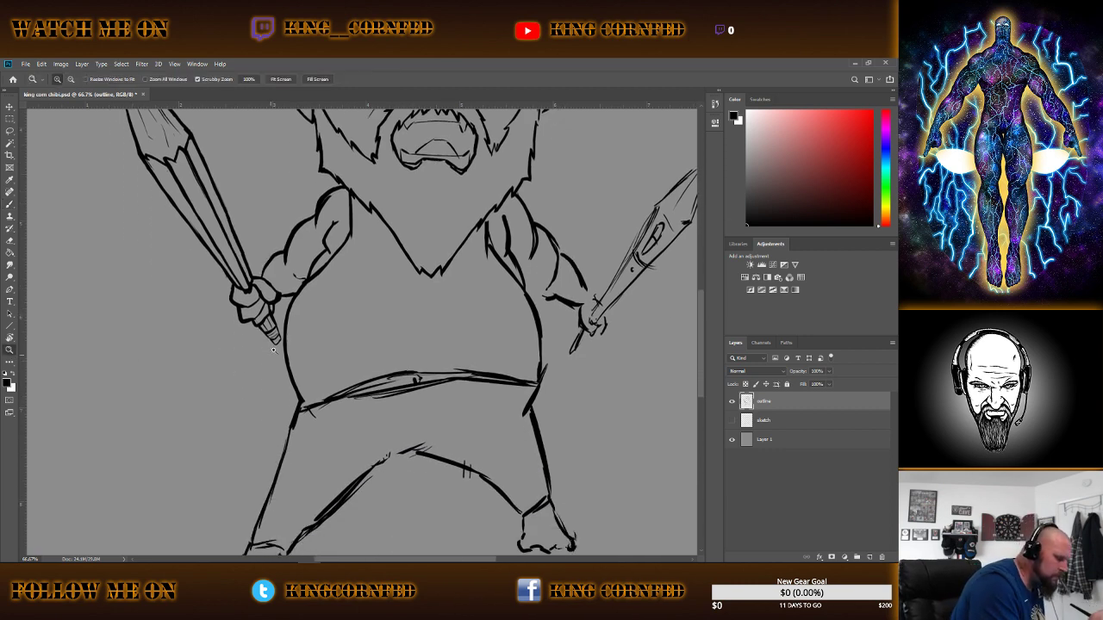
{"action": "left_click", "coordinate": [289, 345]}
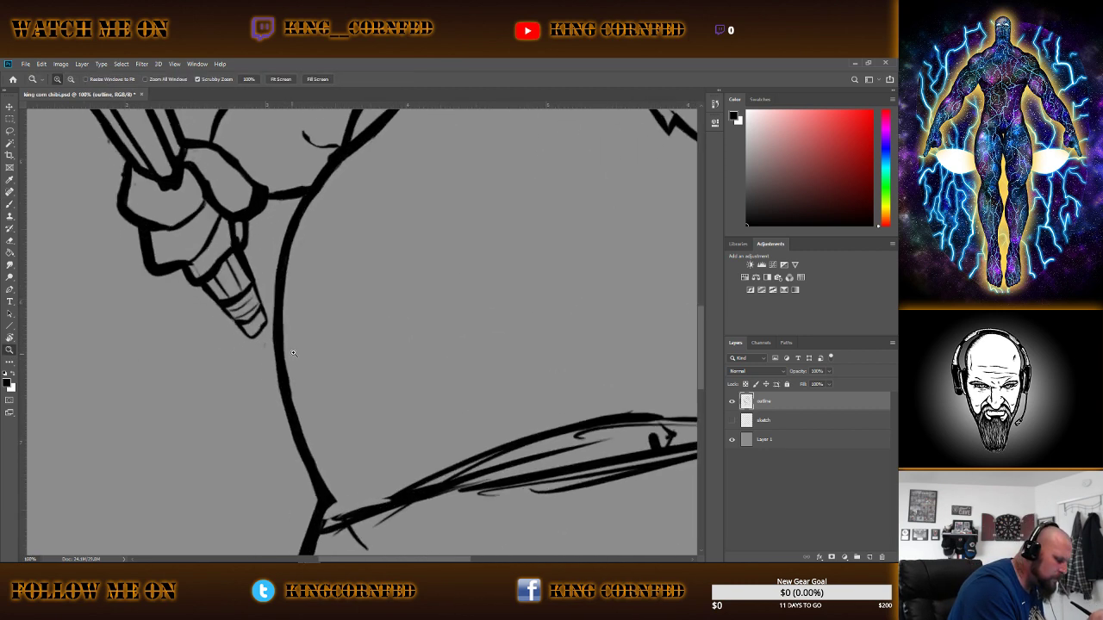
{"action": "left_click", "coordinate": [9, 204]}
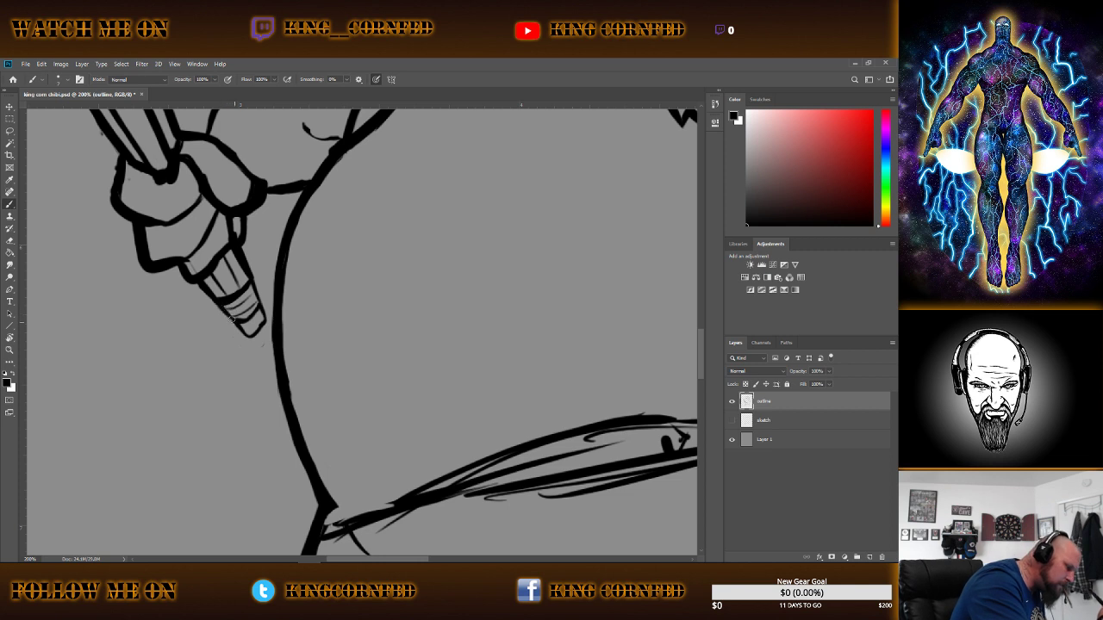
{"action": "right_click", "coordinate": [319, 267]}
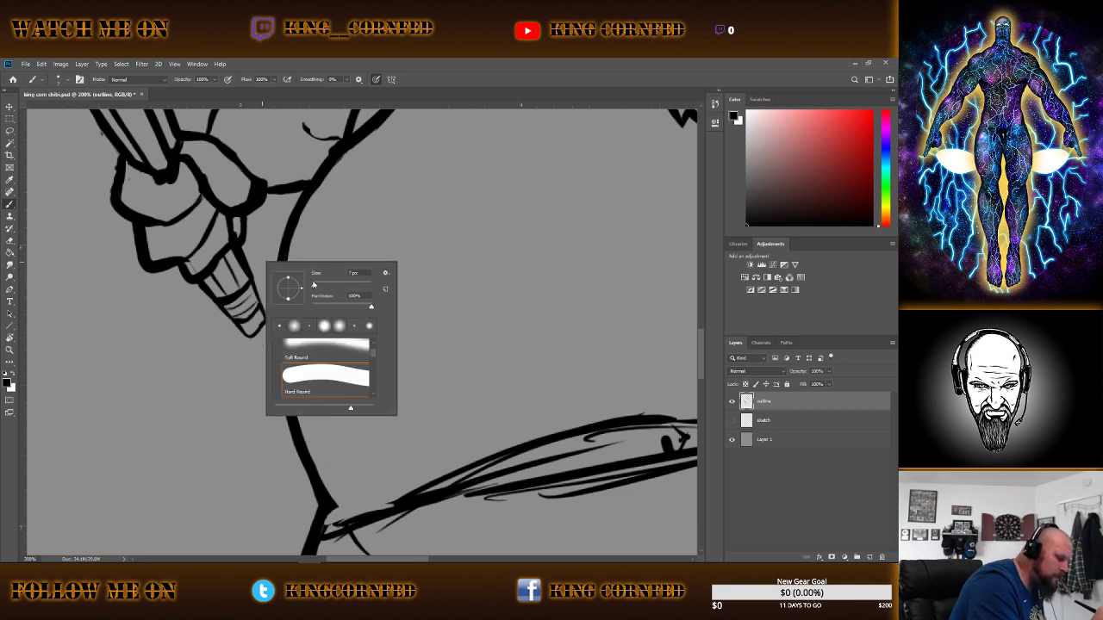
{"action": "key", "text": "Return"}
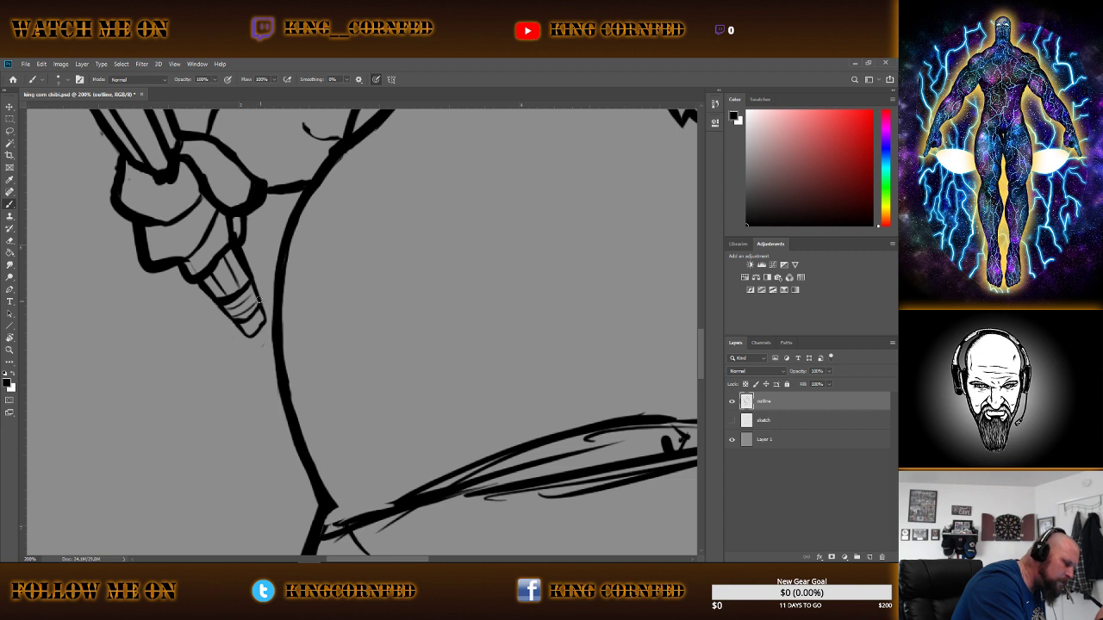
Ink the left pencil tip, the shoulder-to-arm joint and the bolder belly outline.
{"action": "left_click_drag", "start_coordinate": [269, 303], "coordinate": [253, 339]}
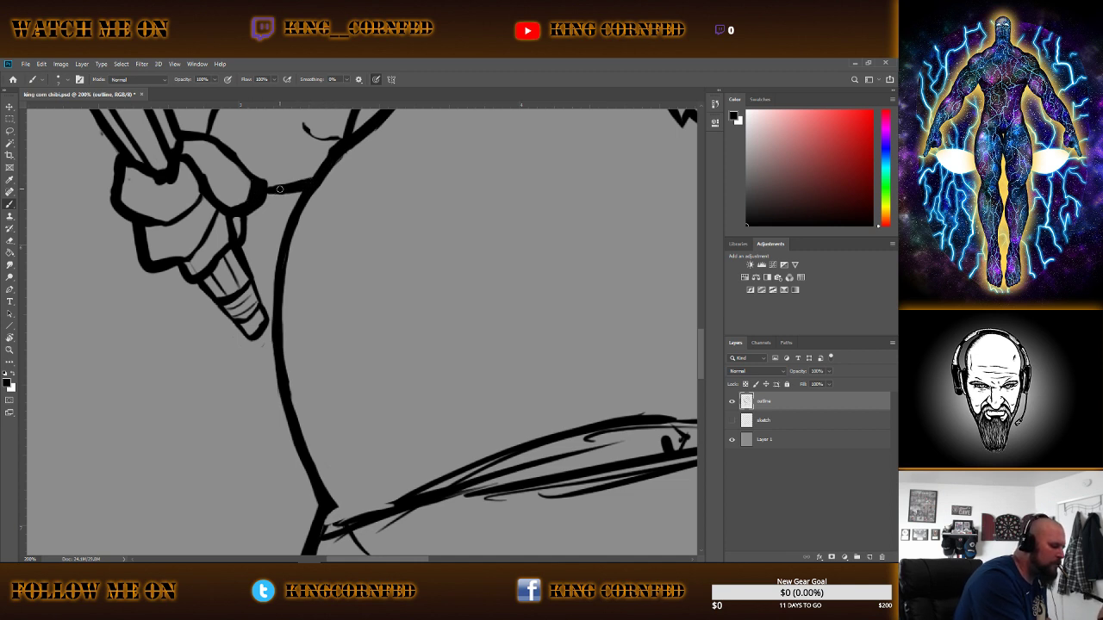
{"action": "left_click_drag", "start_coordinate": [284, 189], "coordinate": [318, 170]}
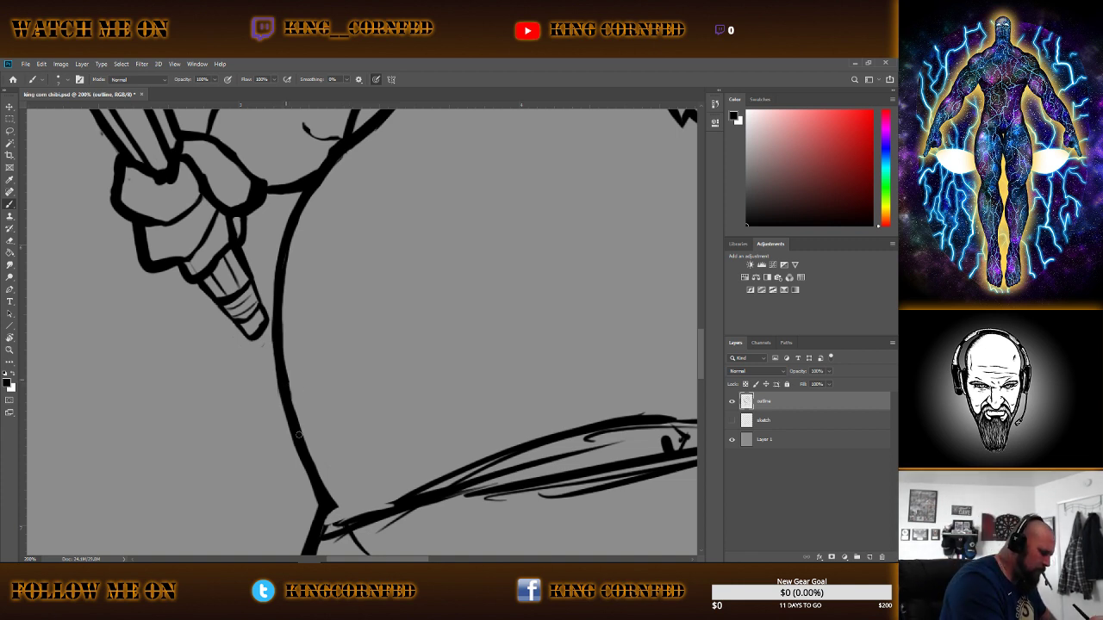
{"action": "left_click_drag", "start_coordinate": [289, 375], "coordinate": [301, 440]}
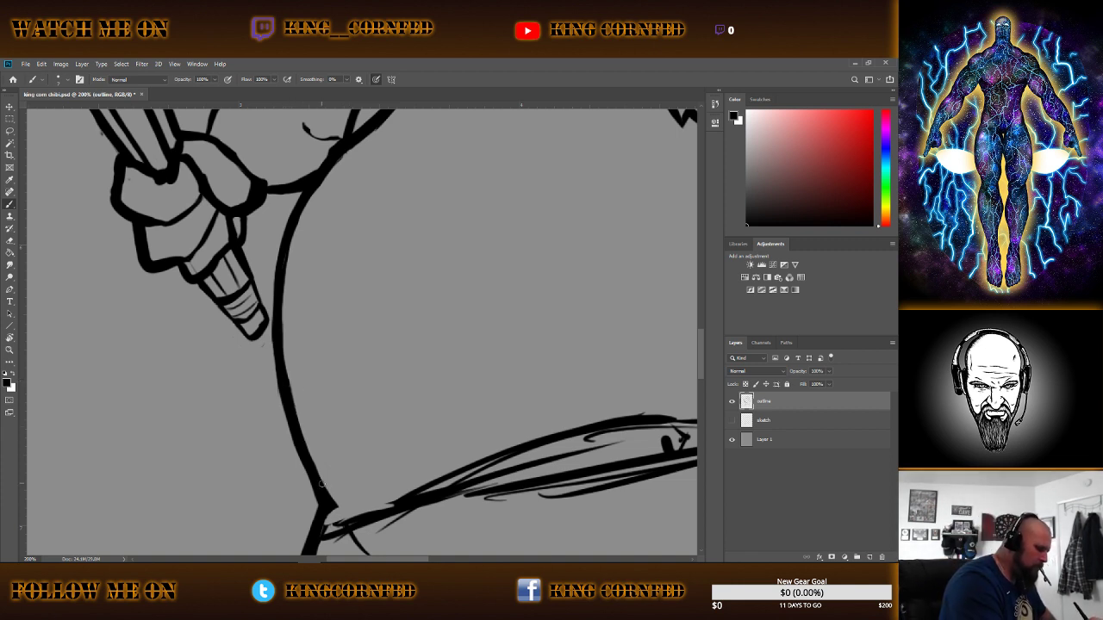
{"action": "left_click_drag", "start_coordinate": [333, 512], "coordinate": [370, 493]}
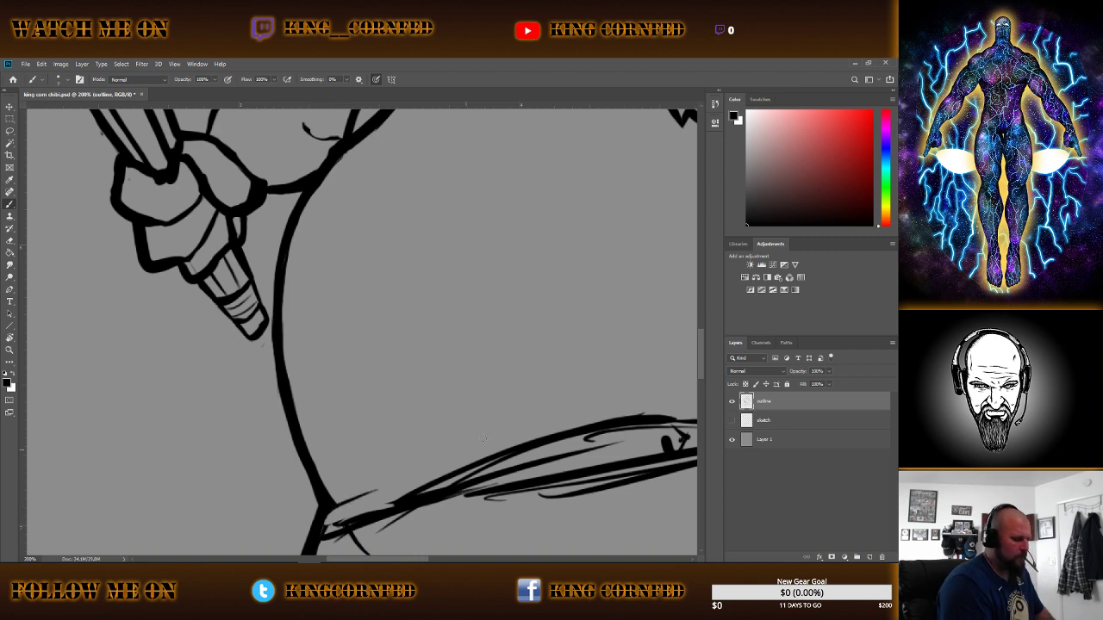
{"action": "scroll", "coordinate": [701, 382], "scroll_direction": "down", "scroll_amount": 5}
{"action": "left_click_drag", "start_coordinate": [702, 382], "coordinate": [700, 358]}
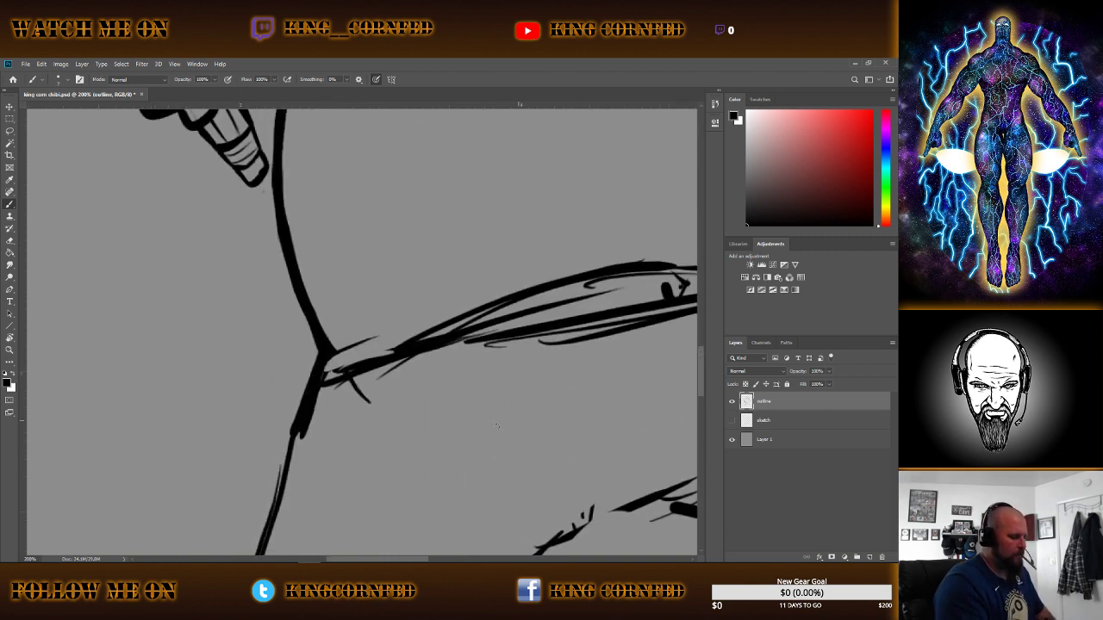
Erase the messy line where the belly meets the belt.
{"action": "left_click", "coordinate": [10, 241]}
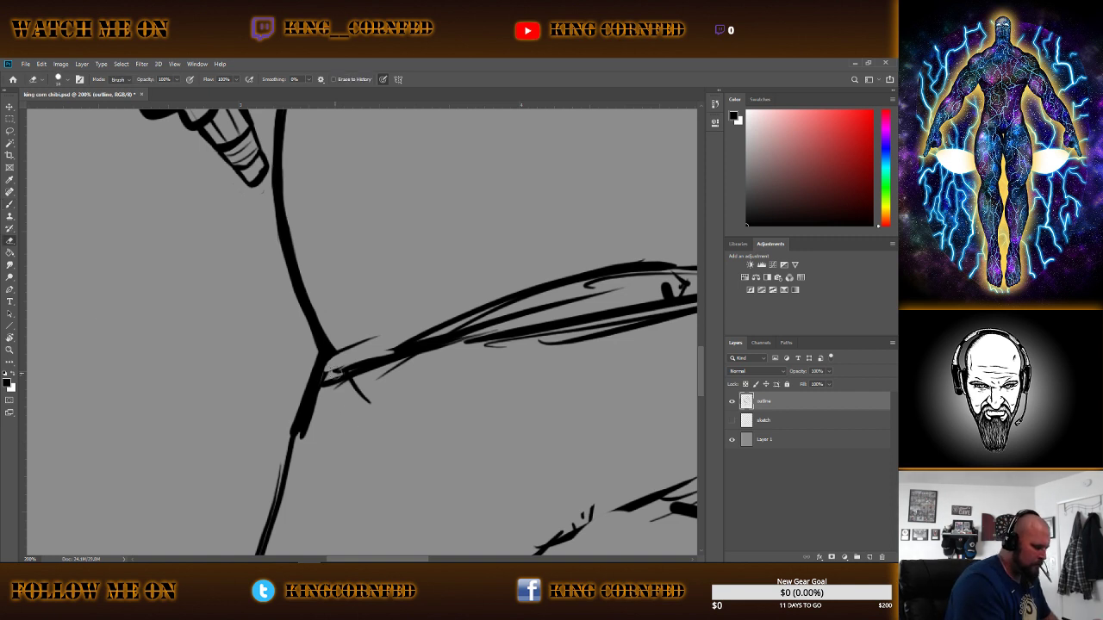
{"action": "left_click_drag", "start_coordinate": [323, 389], "coordinate": [300, 444]}
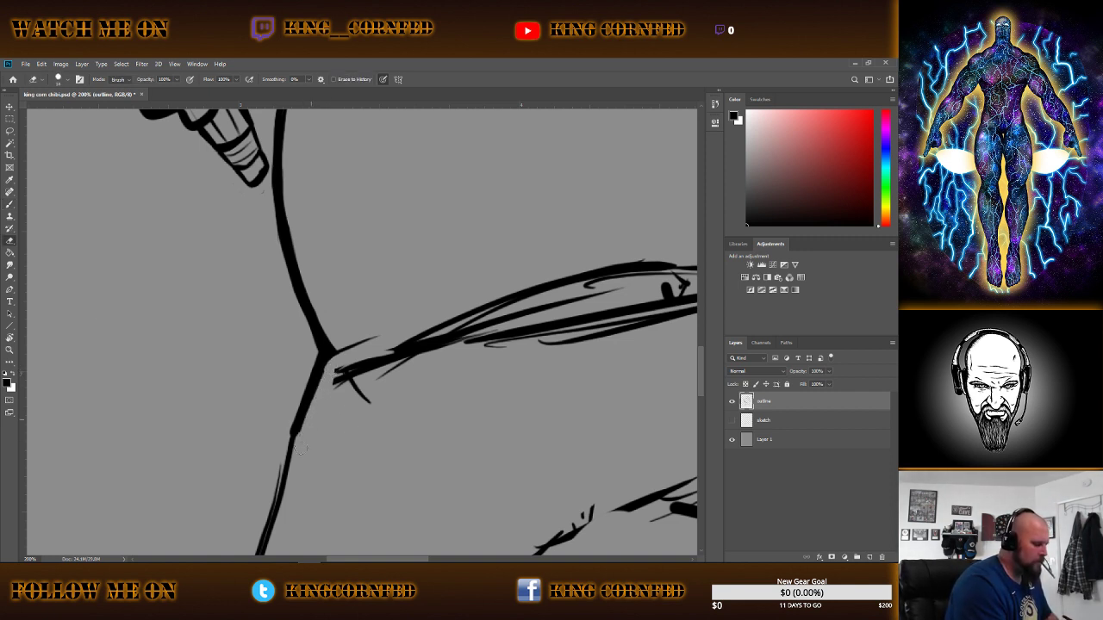
{"action": "left_click", "coordinate": [11, 350]}
Fit the whole drawing on screen, then zoom to 66.7% on the legs and feet.
{"action": "right_click", "coordinate": [130, 319]}
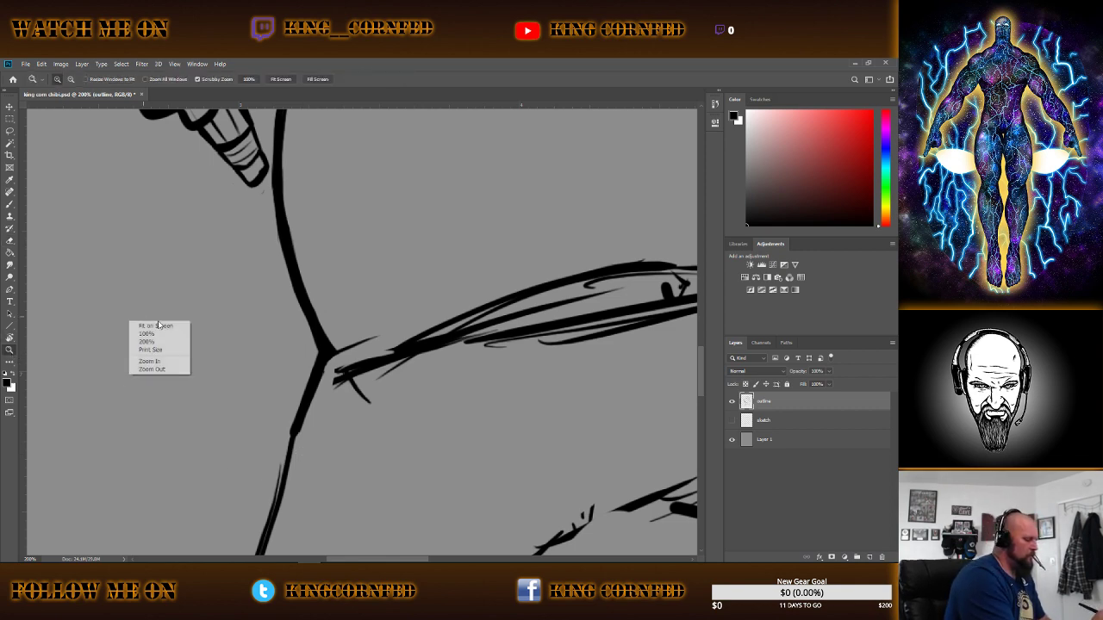
{"action": "left_click", "coordinate": [155, 323]}
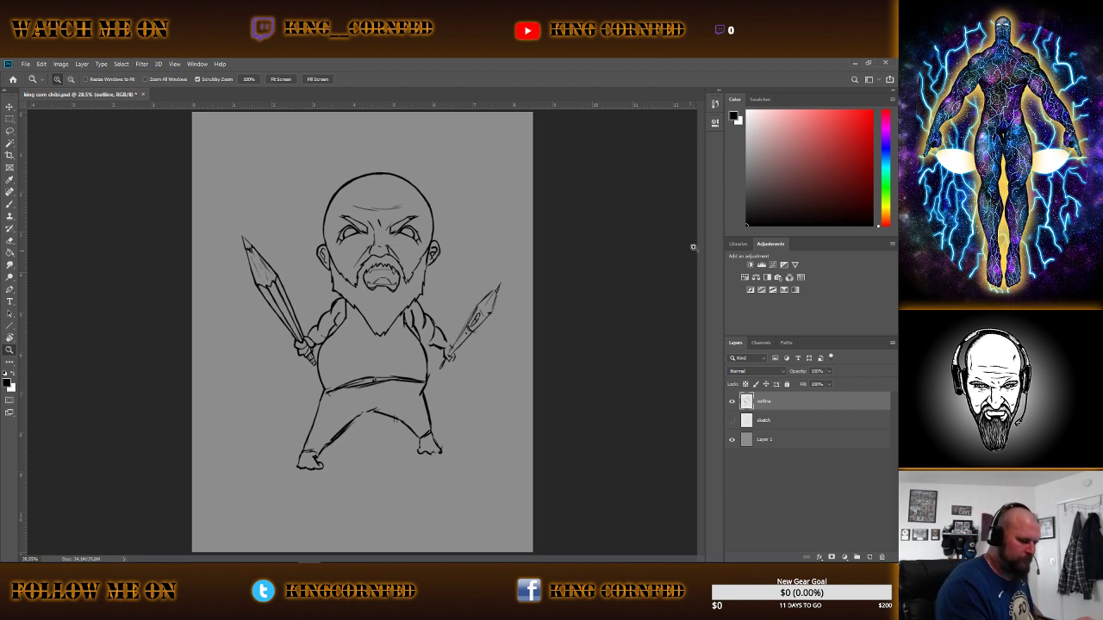
{"action": "left_click", "coordinate": [341, 448]}
{"action": "left_click", "coordinate": [336, 450]}
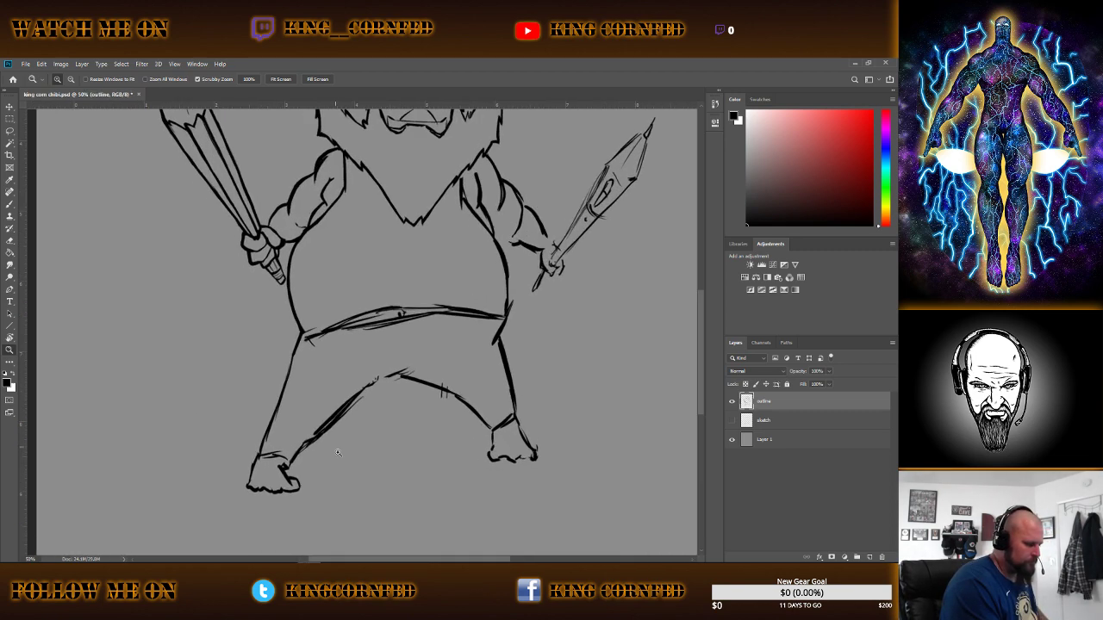
{"action": "key", "text": "b"}
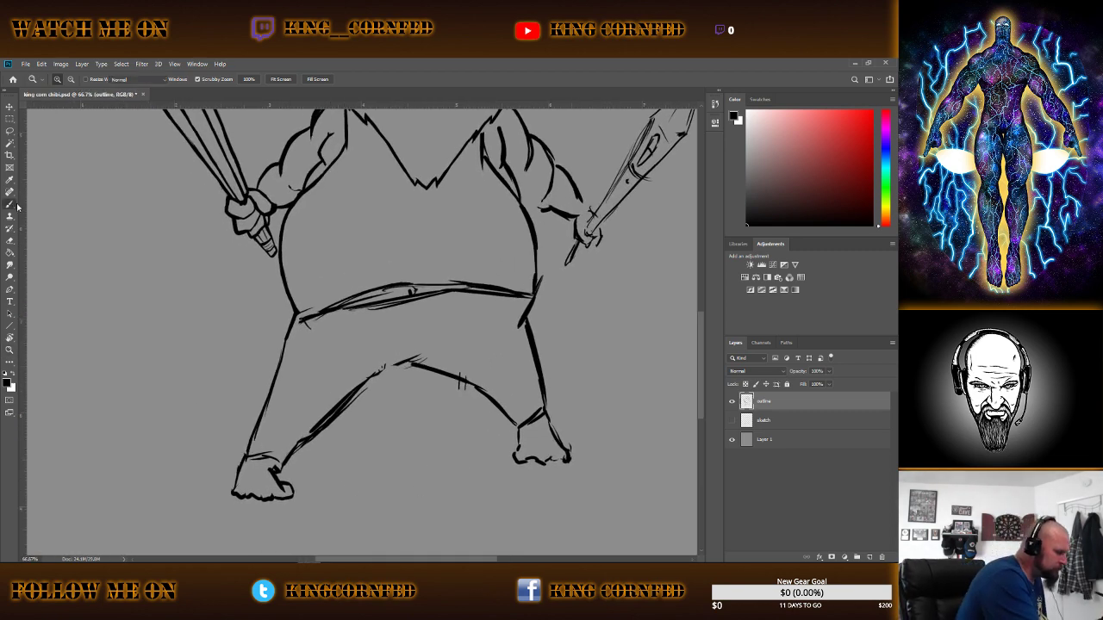
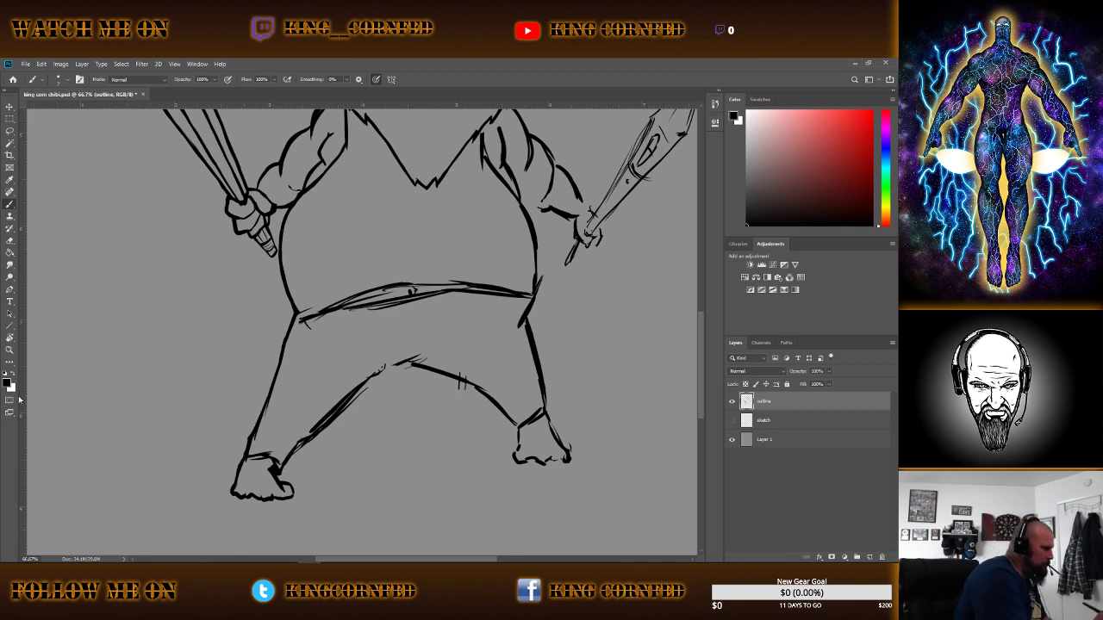
Touch up the left leg outline and erase a stray mark near the left foot.
{"action": "scroll", "coordinate": [700, 318], "scroll_direction": "down", "scroll_amount": 3}
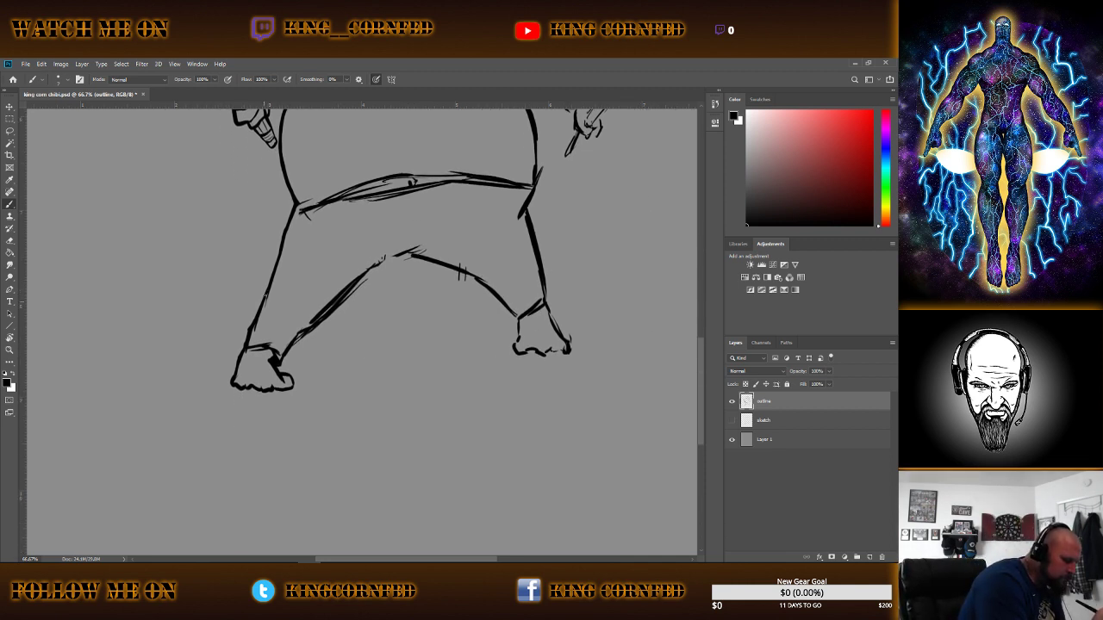
{"action": "left_click_drag", "start_coordinate": [267, 294], "coordinate": [266, 320]}
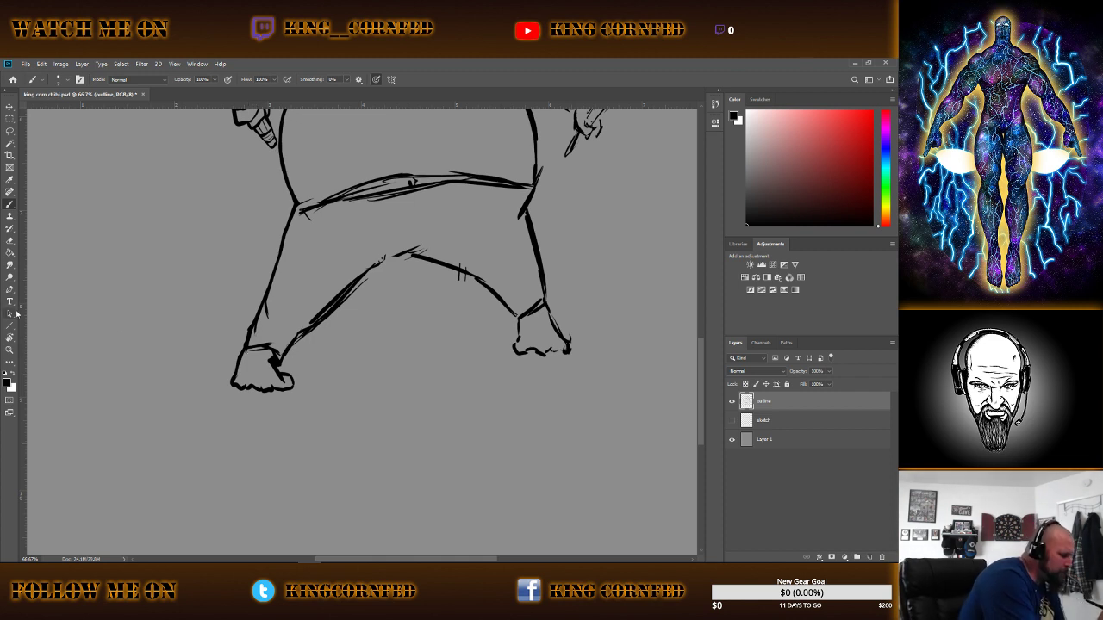
{"action": "key", "text": "e"}
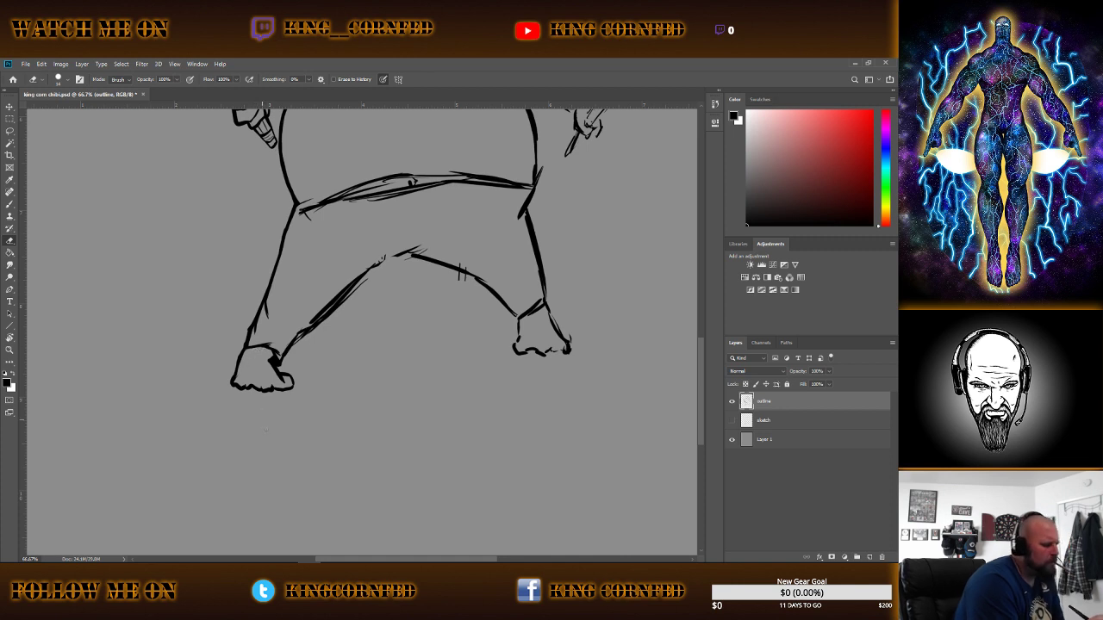
{"action": "left_click_drag", "start_coordinate": [272, 349], "coordinate": [276, 352]}
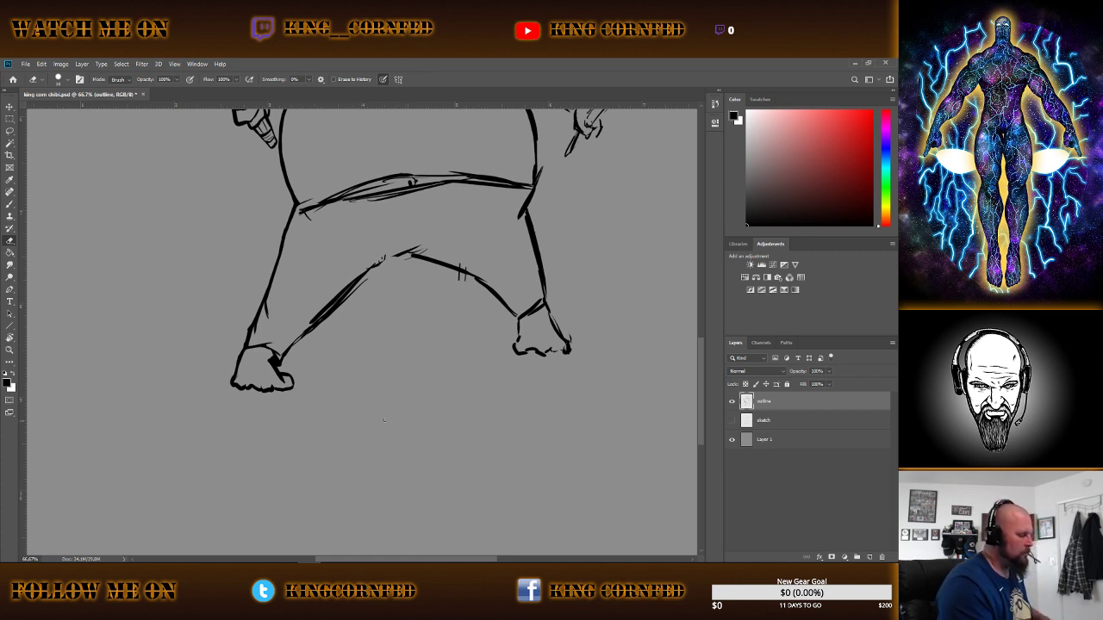
Redraw the inner leg line as one cleaner stroke and erase the rough sketchy strokes beside it.
{"action": "left_click", "coordinate": [12, 206]}
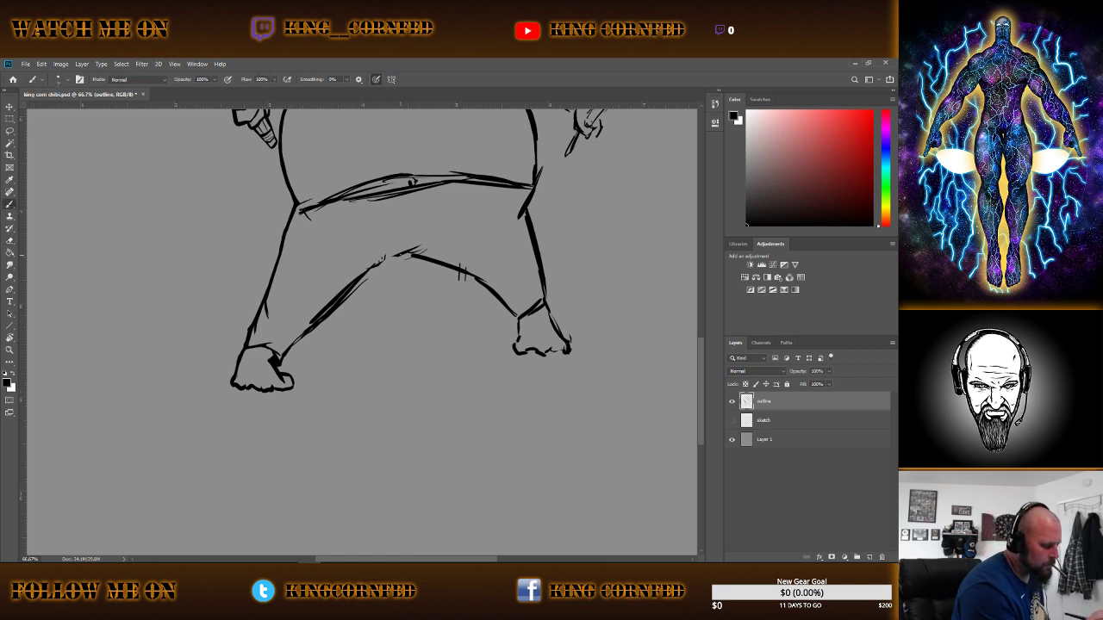
{"action": "left_click_drag", "start_coordinate": [398, 256], "coordinate": [372, 268]}
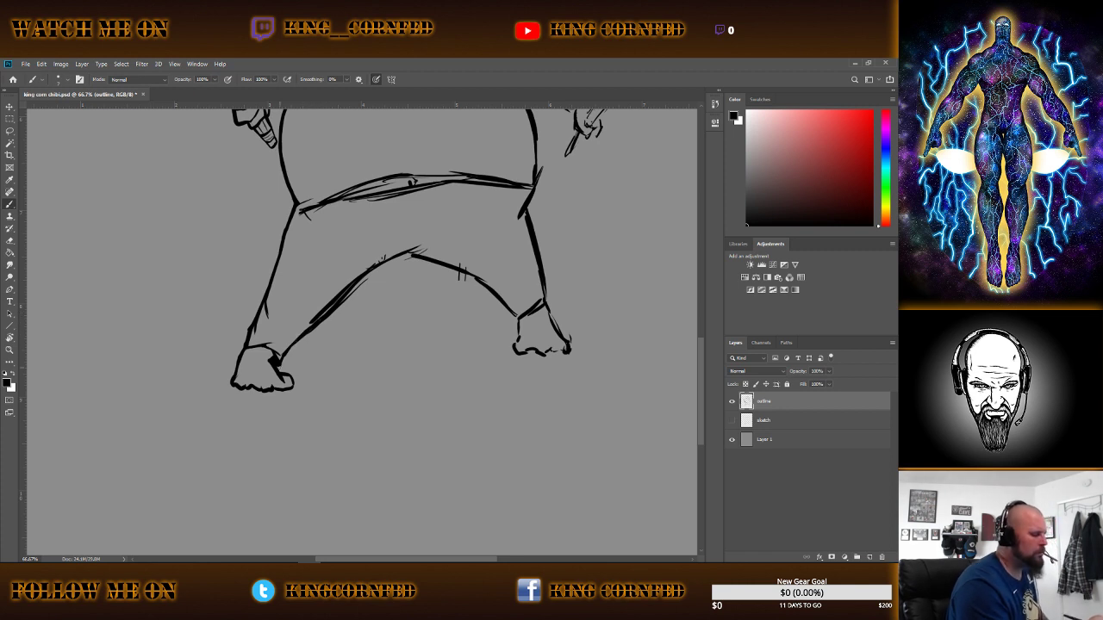
{"action": "key", "text": "e"}
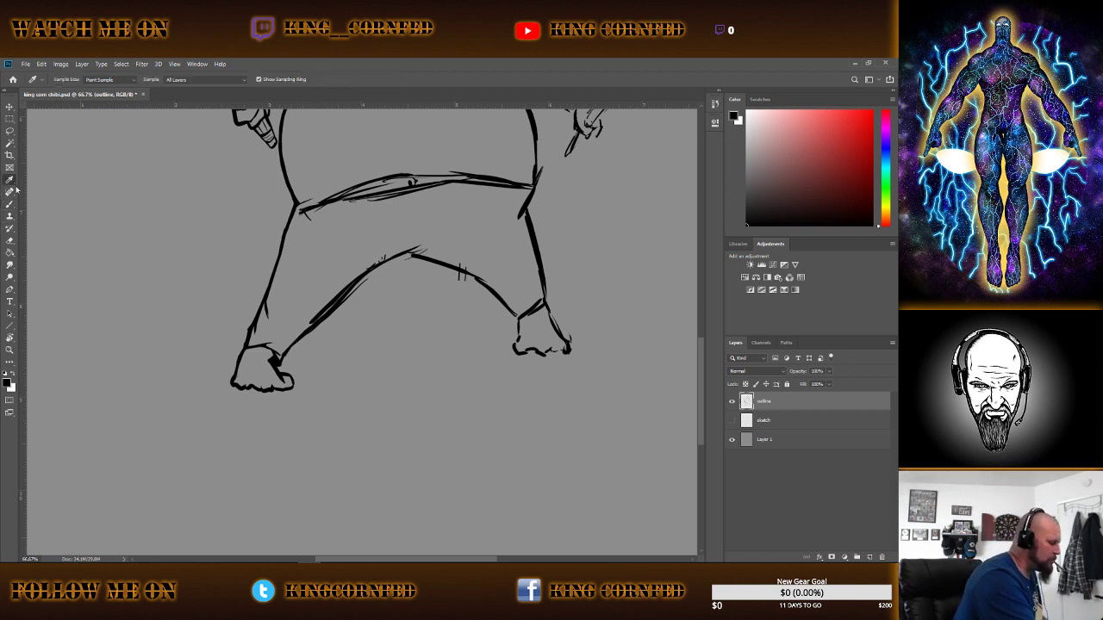
{"action": "mouse_move", "coordinate": [349, 287]}
{"action": "left_mouse_down"}
{"action": "mouse_move", "coordinate": [383, 257]}
{"action": "mouse_move", "coordinate": [315, 320]}
{"action": "left_mouse_up"}
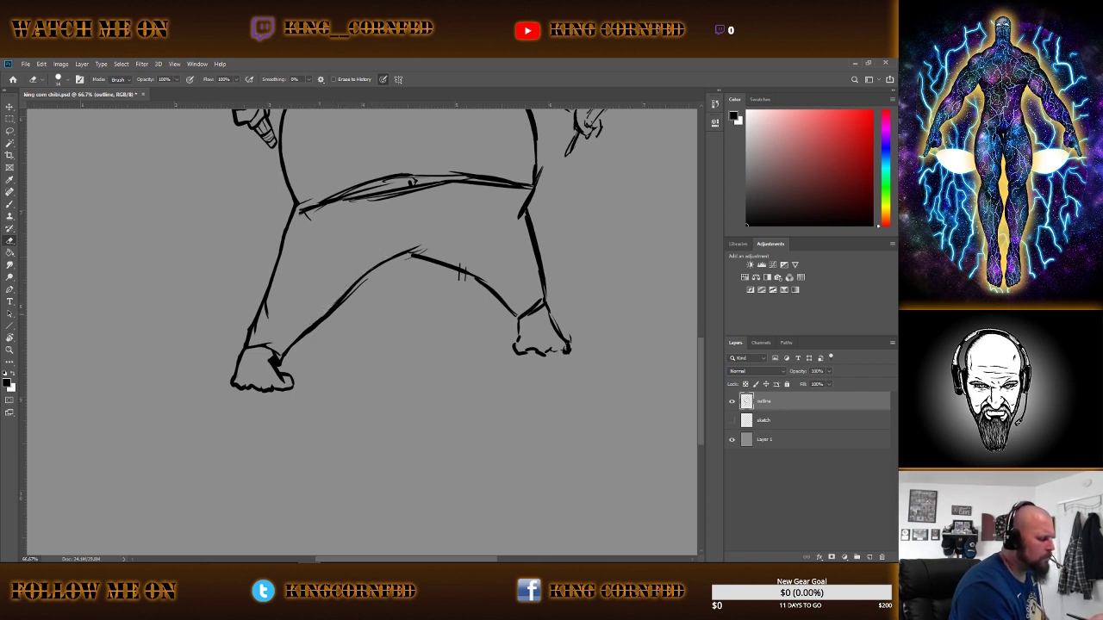
{"action": "left_click_drag", "start_coordinate": [365, 277], "coordinate": [345, 299]}
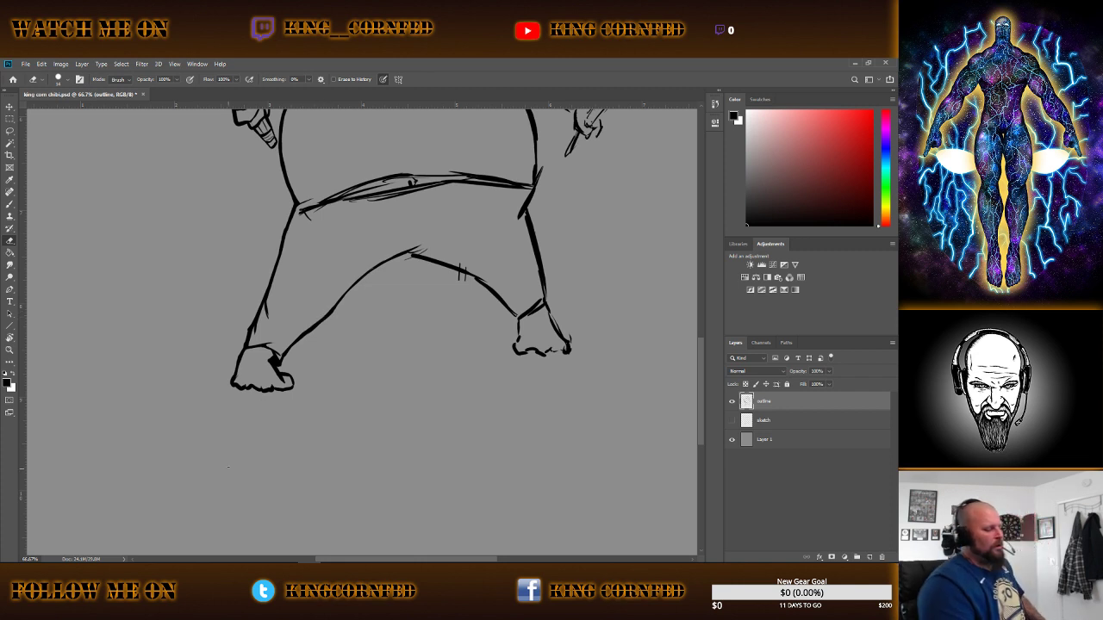
{"action": "key", "text": "b"}
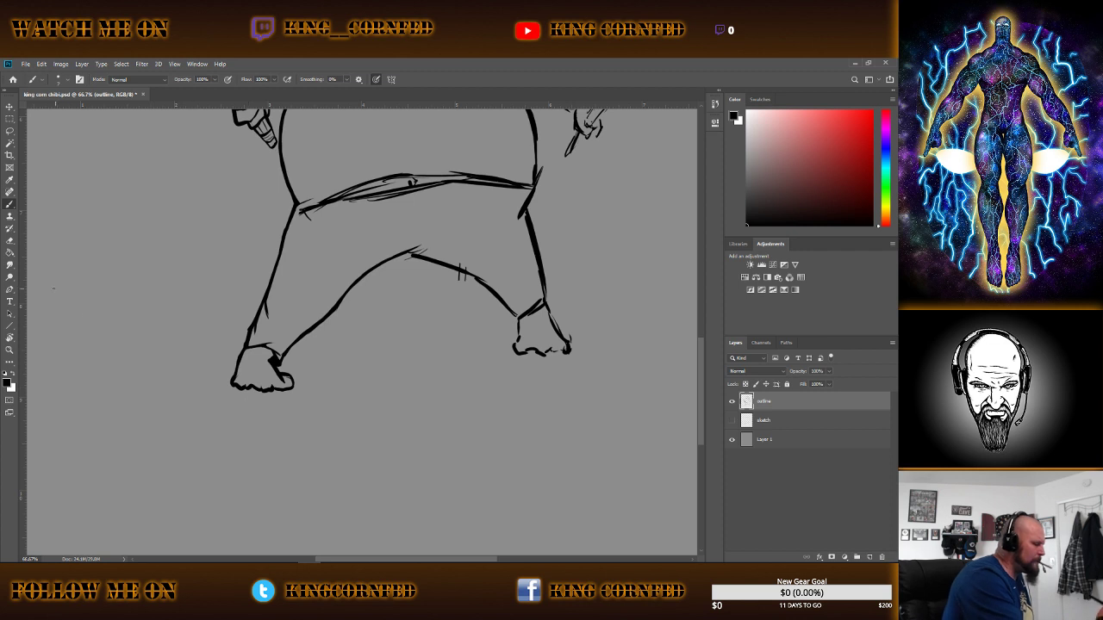
Erase the left foot's bottom and toe outline, then ink new rounded toes there.
{"action": "left_click", "coordinate": [9, 240]}
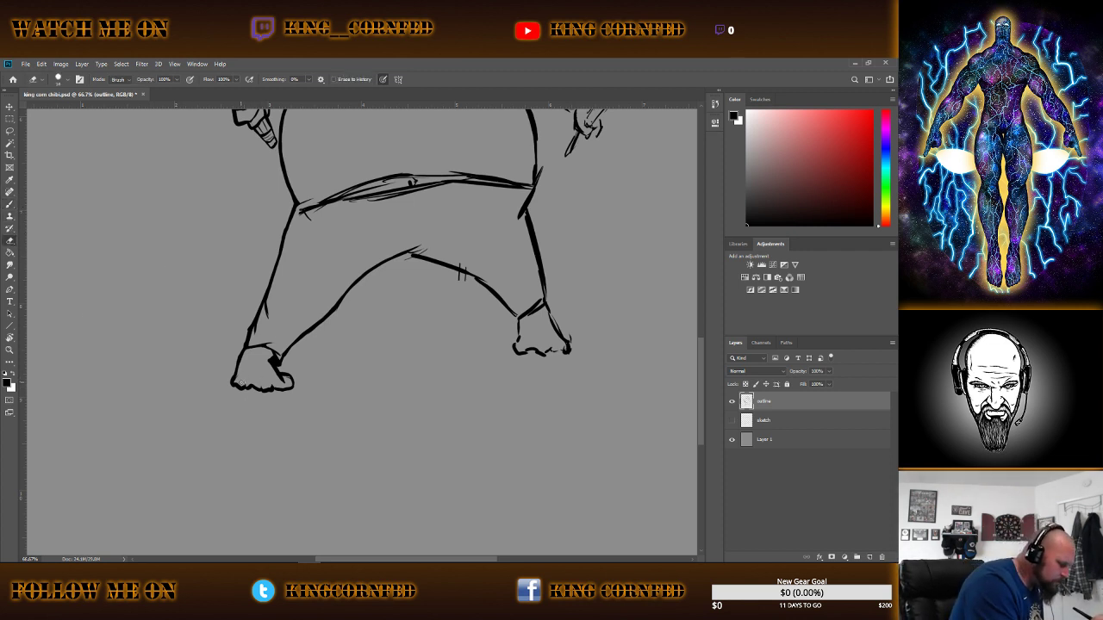
{"action": "left_click_drag", "start_coordinate": [240, 384], "coordinate": [239, 386]}
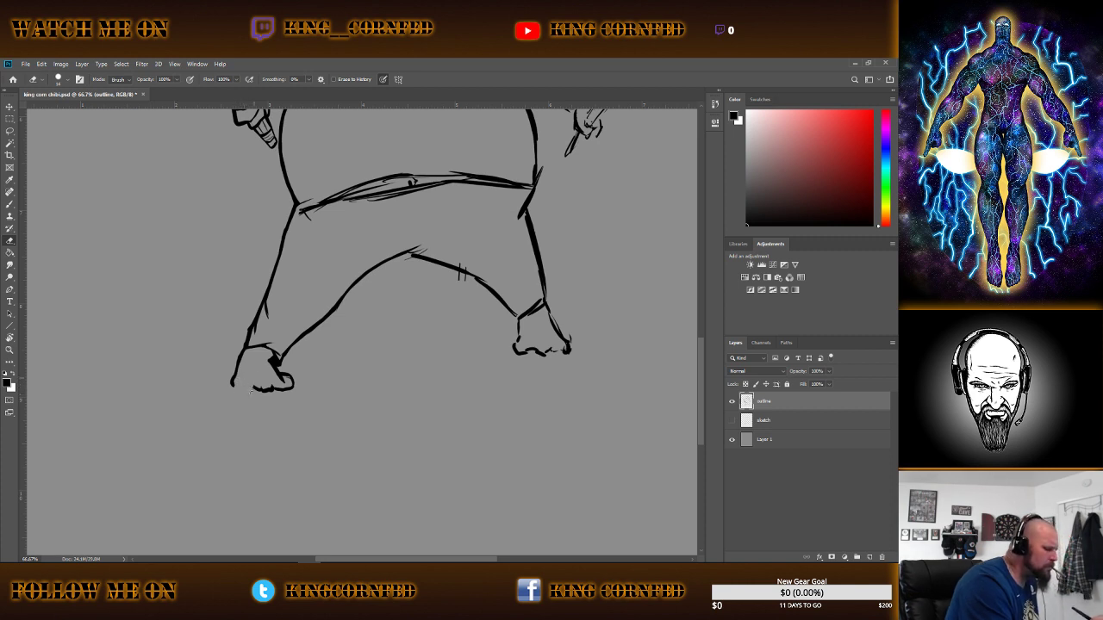
{"action": "left_click_drag", "start_coordinate": [251, 392], "coordinate": [280, 393]}
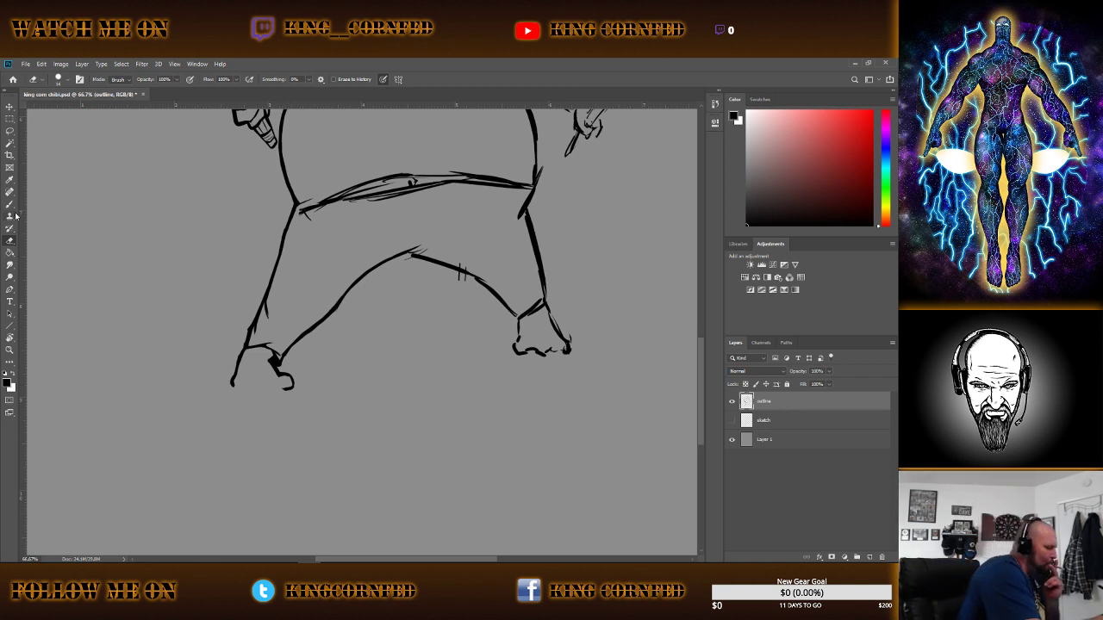
{"action": "key", "text": "b"}
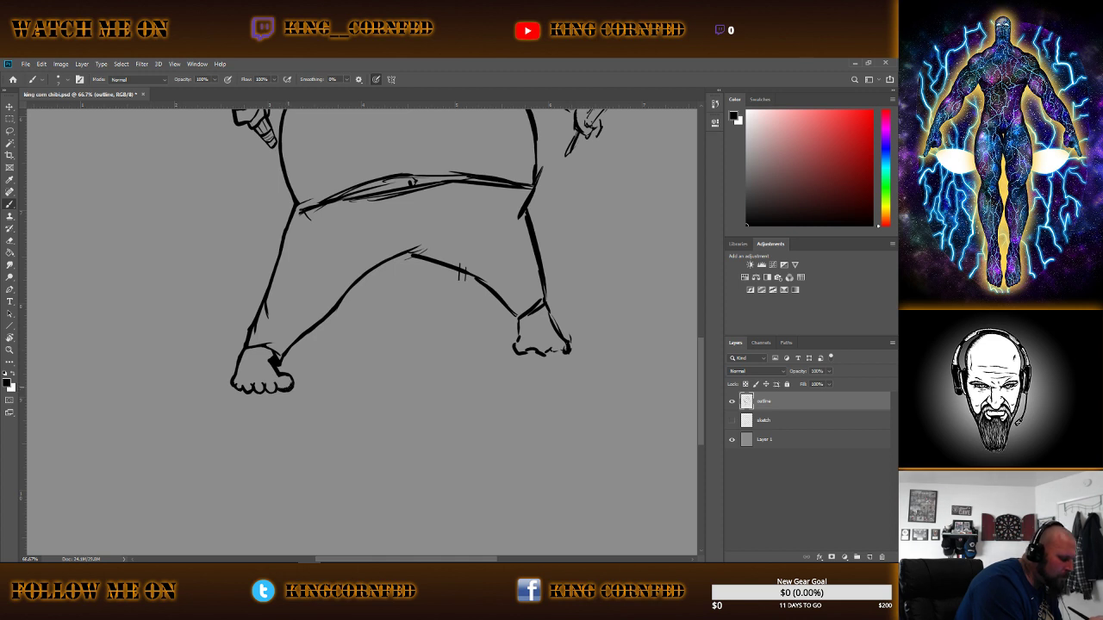
{"action": "left_click_drag", "start_coordinate": [287, 375], "coordinate": [292, 388]}
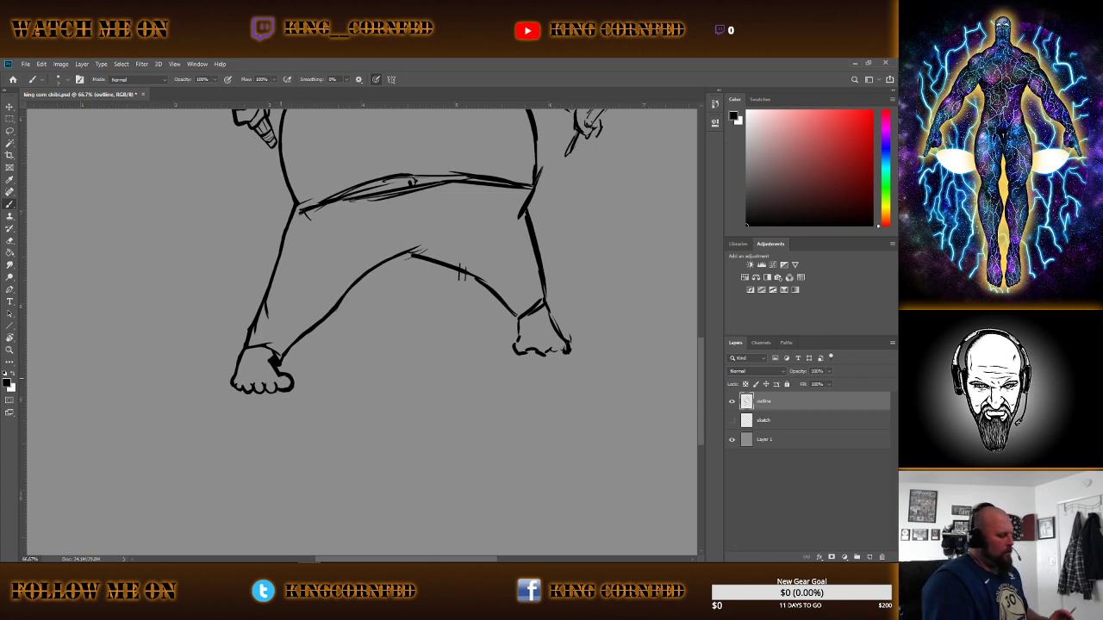
Fit the whole drawing on screen to review it.
{"action": "key", "text": "z"}
{"action": "right_click", "coordinate": [348, 363]}
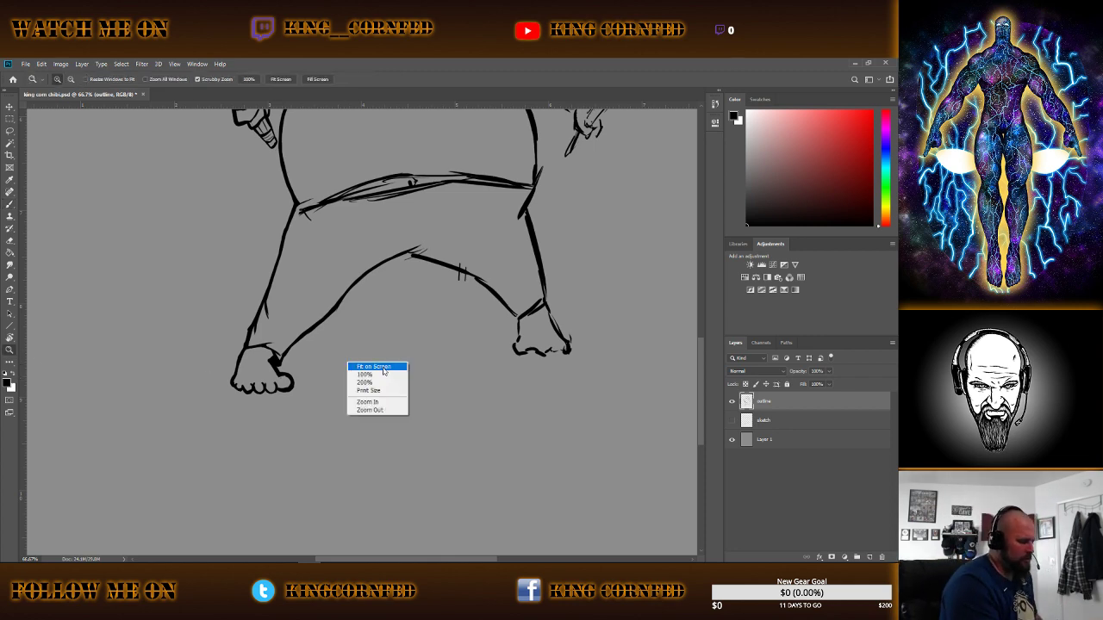
{"action": "left_click", "coordinate": [385, 367]}
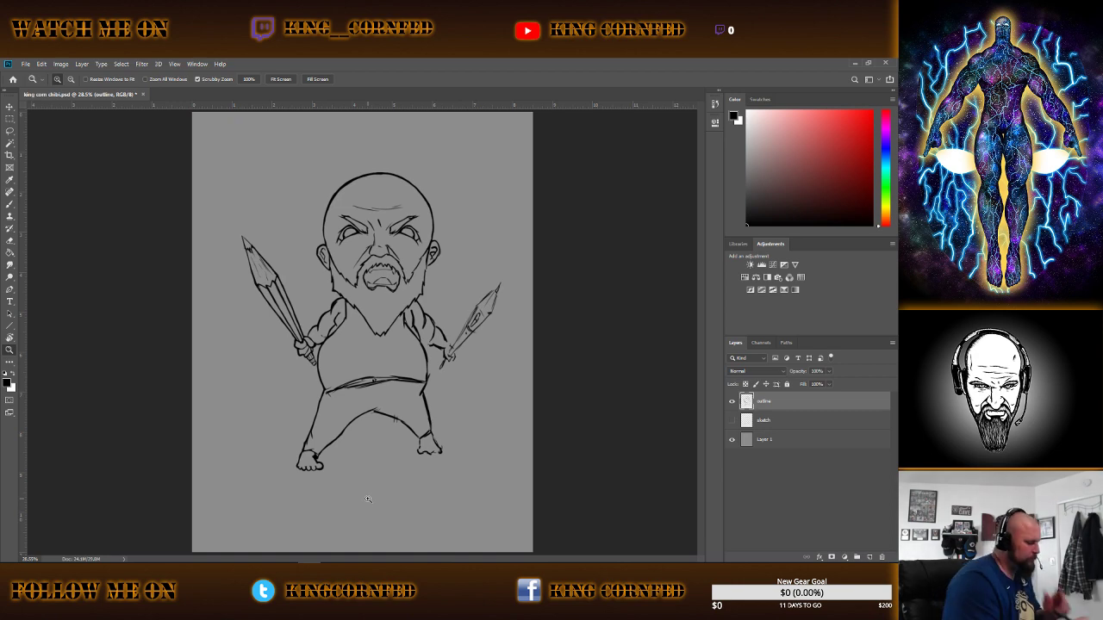
Zoom in to 100% on the left foot's toes.
{"action": "left_click", "coordinate": [314, 463]}
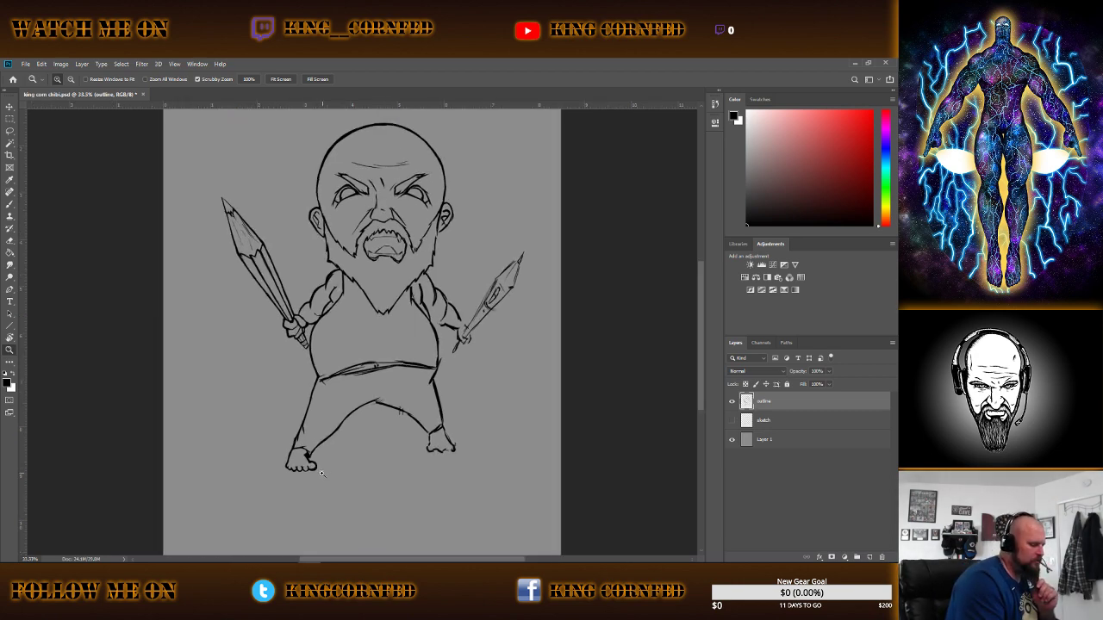
{"action": "left_click", "coordinate": [315, 464]}
{"action": "left_click", "coordinate": [317, 465]}
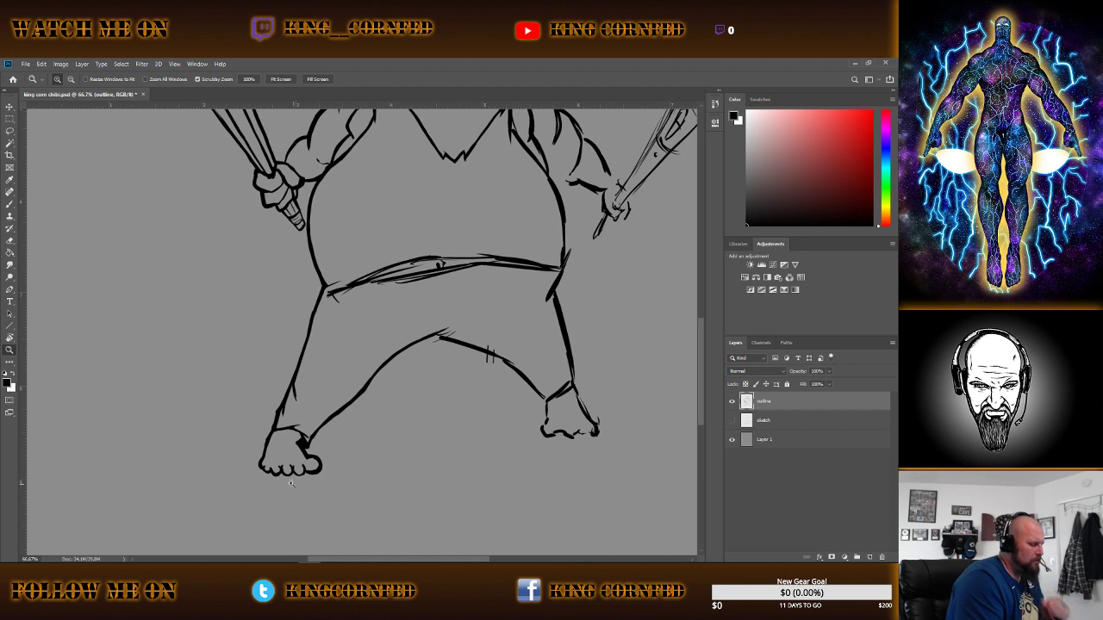
{"action": "left_click", "coordinate": [323, 454]}
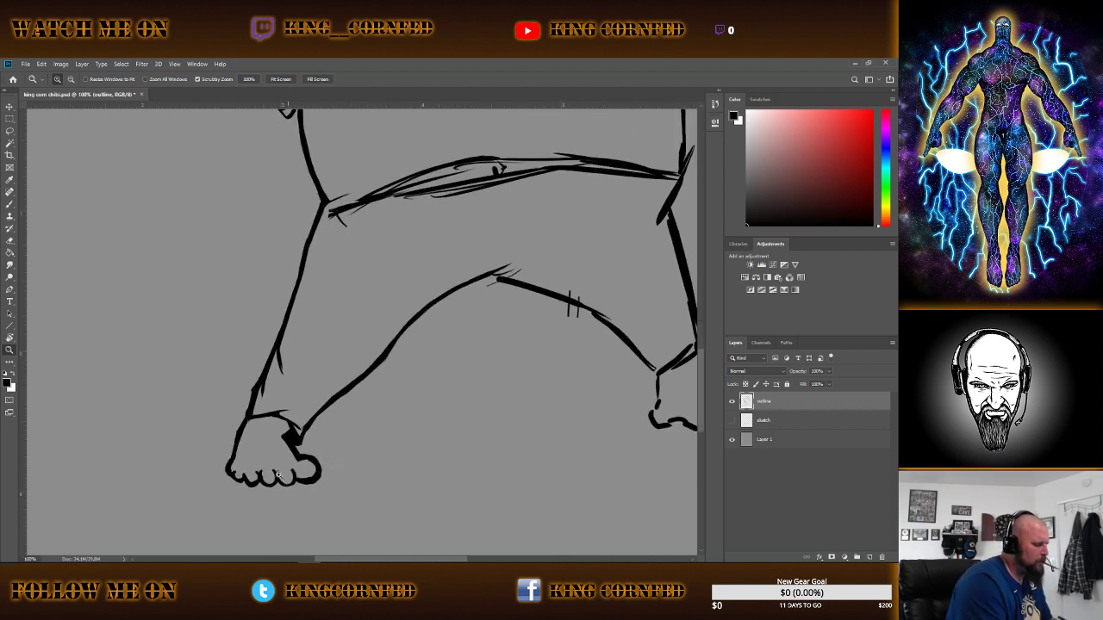
{"action": "left_click", "coordinate": [9, 204]}
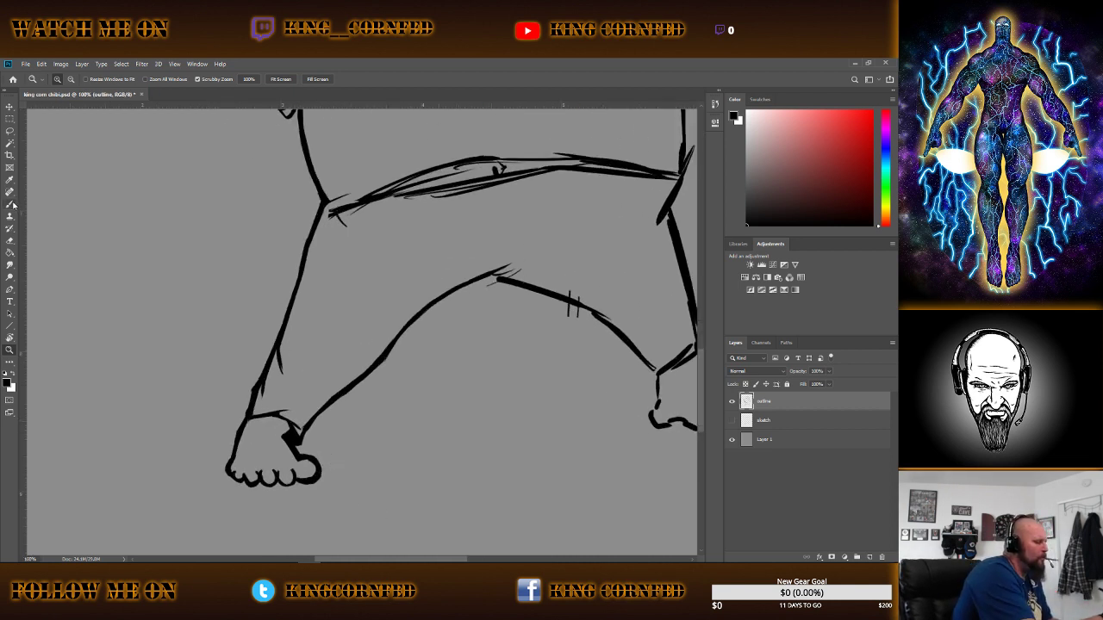
{"action": "left_click", "coordinate": [11, 242]}
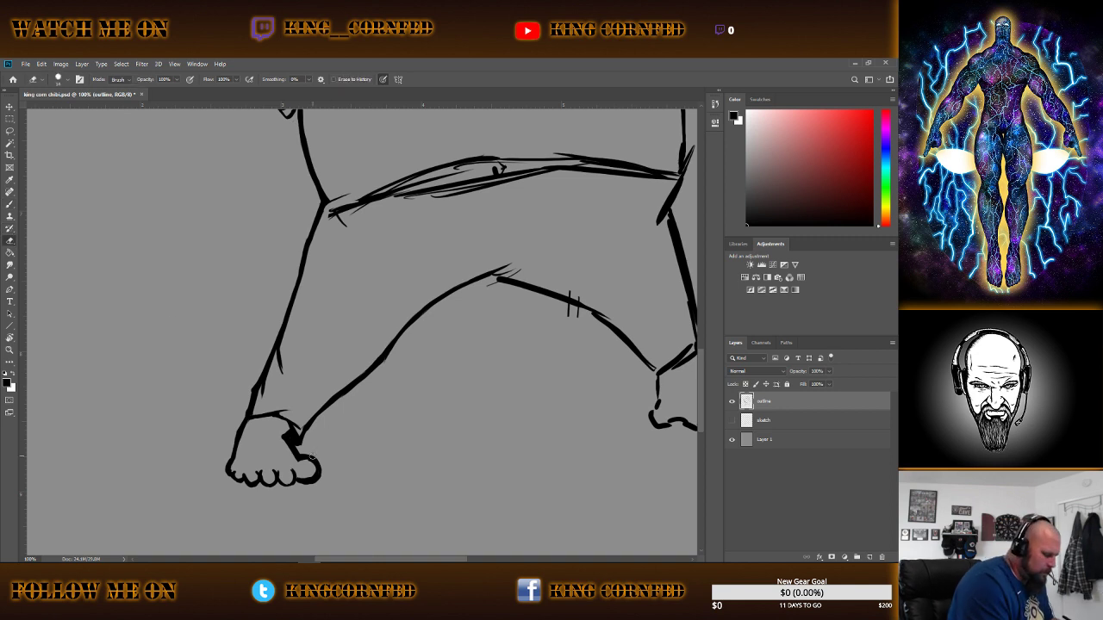
Erase the left foot's right outline, redraw the toes, and close off the last toe.
{"action": "mouse_move", "coordinate": [301, 463]}
{"action": "left_mouse_down"}
{"action": "mouse_move", "coordinate": [315, 485]}
{"action": "mouse_move", "coordinate": [295, 474]}
{"action": "mouse_move", "coordinate": [233, 482]}
{"action": "left_mouse_up"}
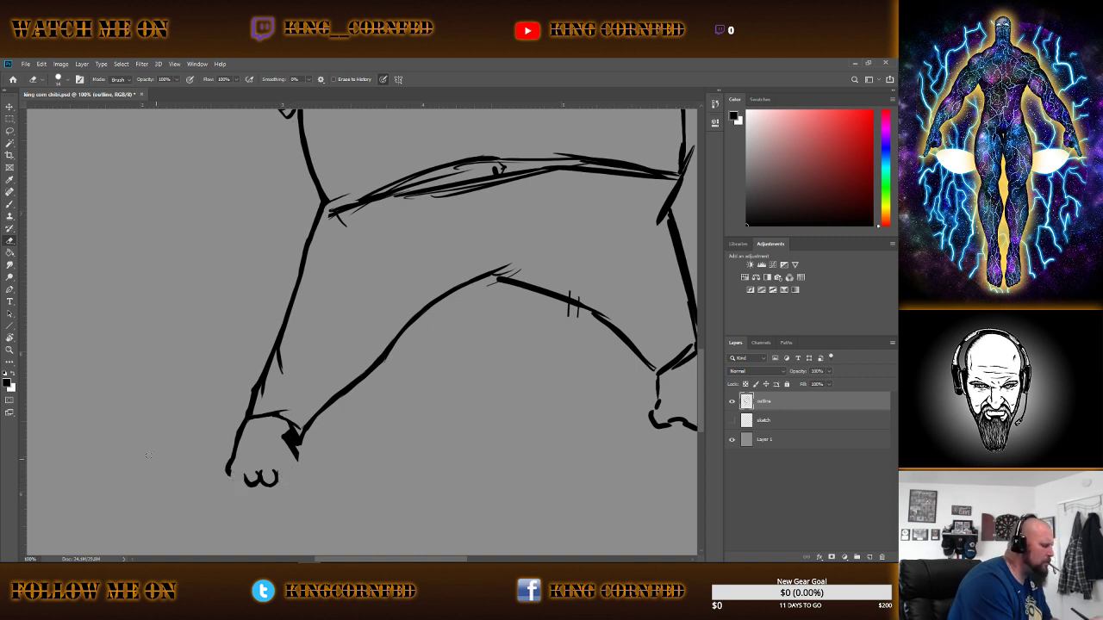
{"action": "key", "text": "b"}
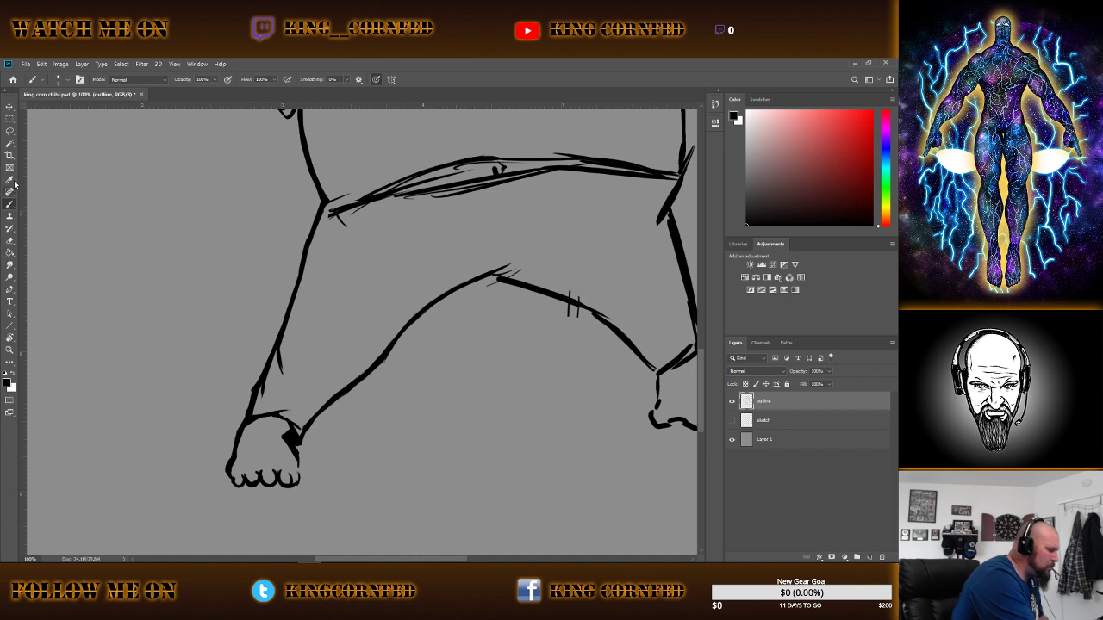
{"action": "left_click", "coordinate": [16, 241]}
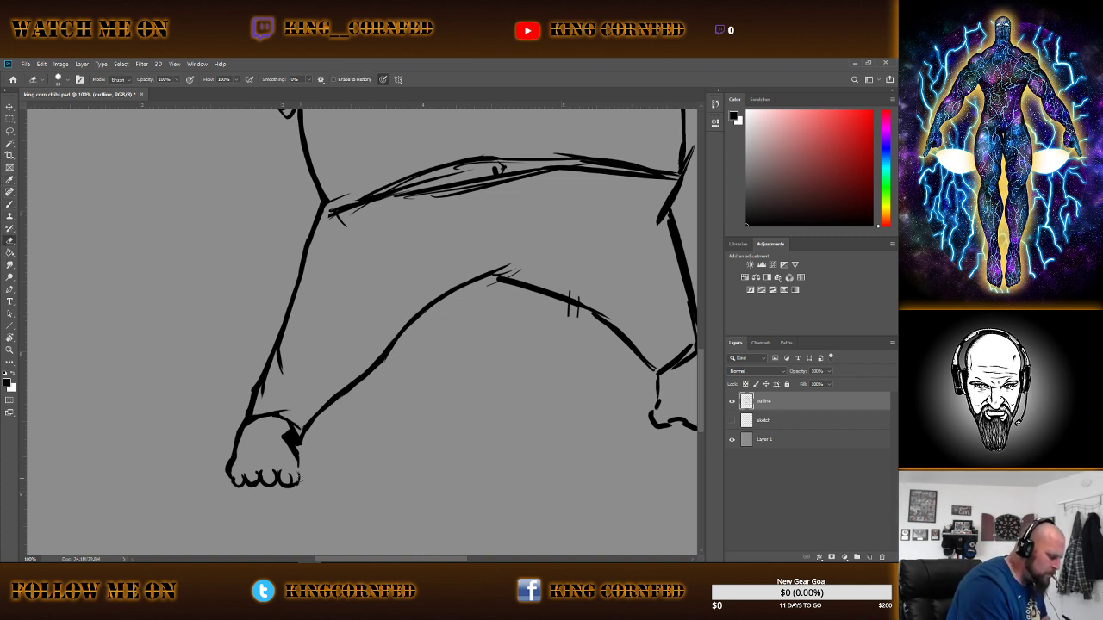
{"action": "left_click_drag", "start_coordinate": [298, 473], "coordinate": [294, 487]}
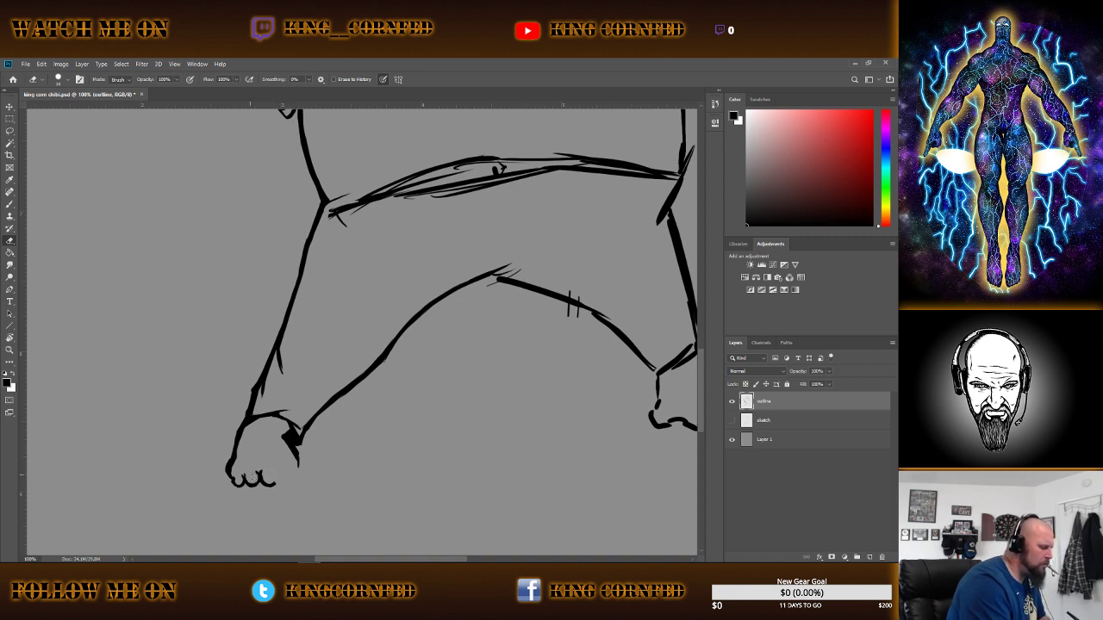
{"action": "key", "text": "b"}
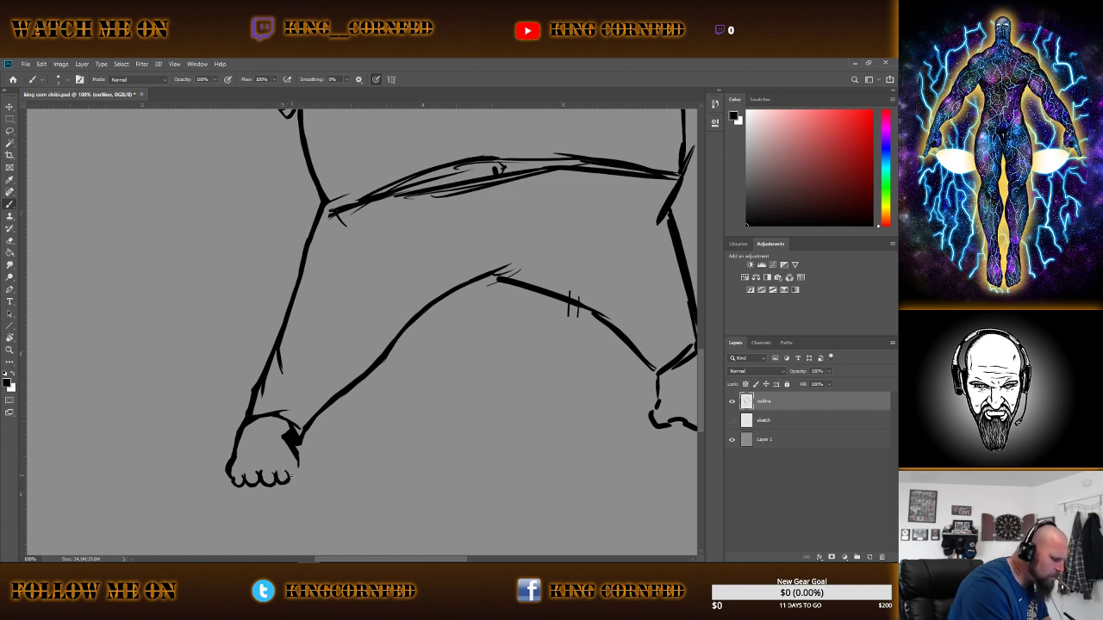
{"action": "left_click_drag", "start_coordinate": [298, 465], "coordinate": [303, 476]}
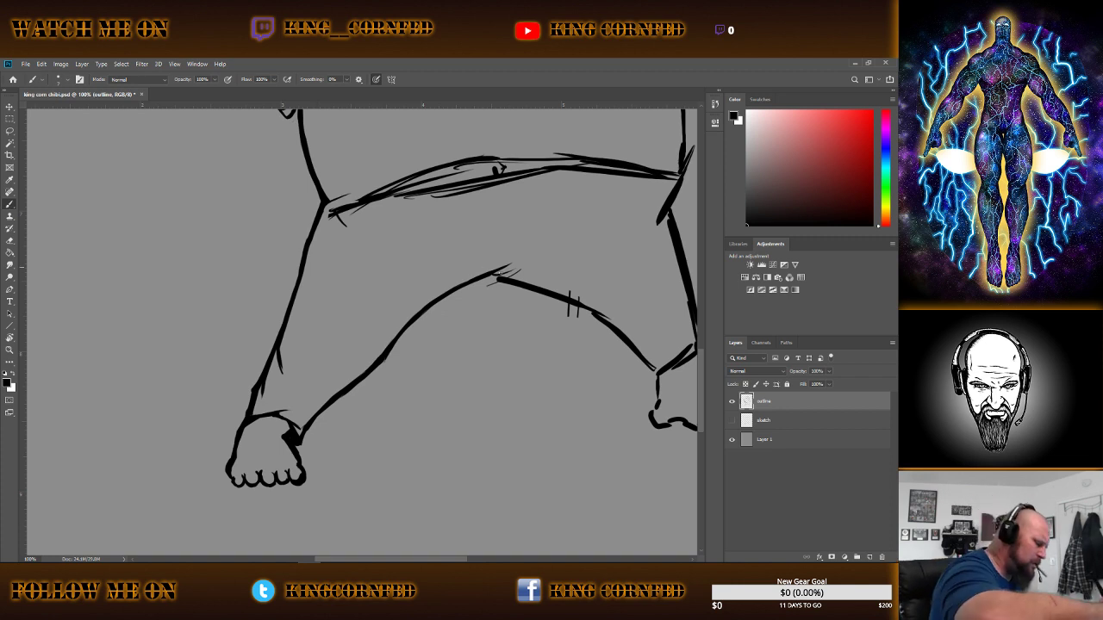
Add short ink strokes to thicken and darken the hip line.
{"action": "left_click_drag", "start_coordinate": [486, 279], "coordinate": [500, 273]}
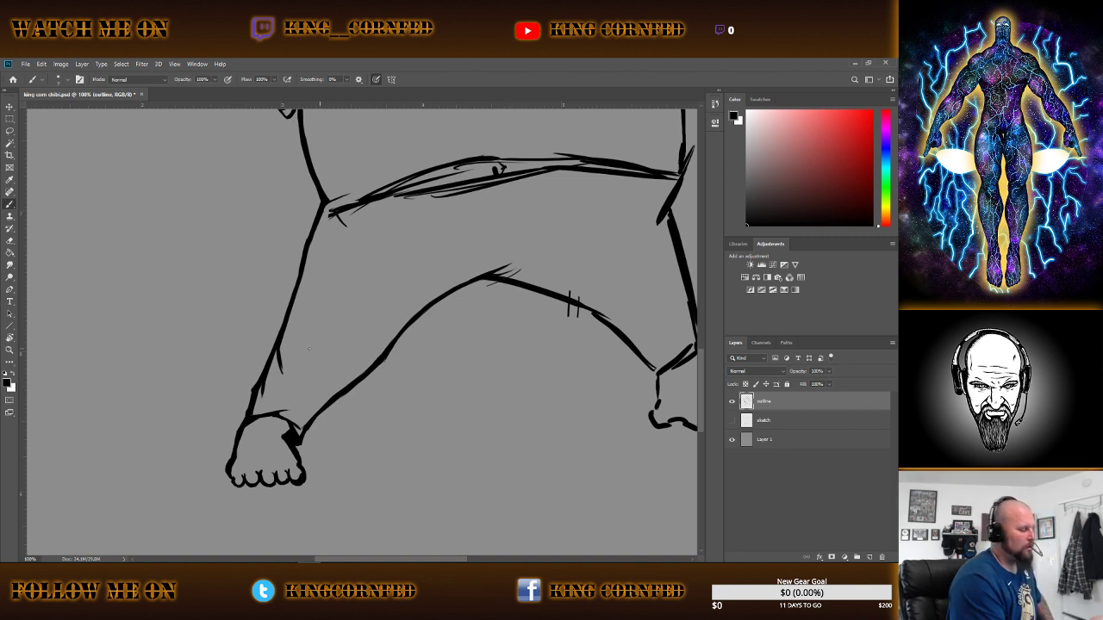
{"action": "key", "text": "e"}
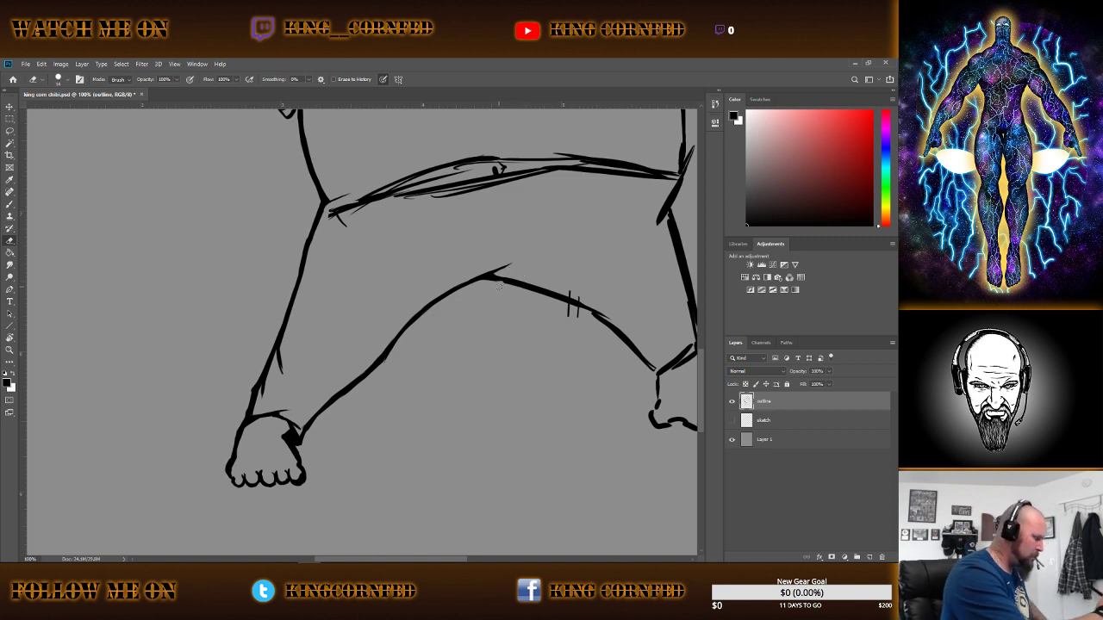
{"action": "key", "text": "b"}
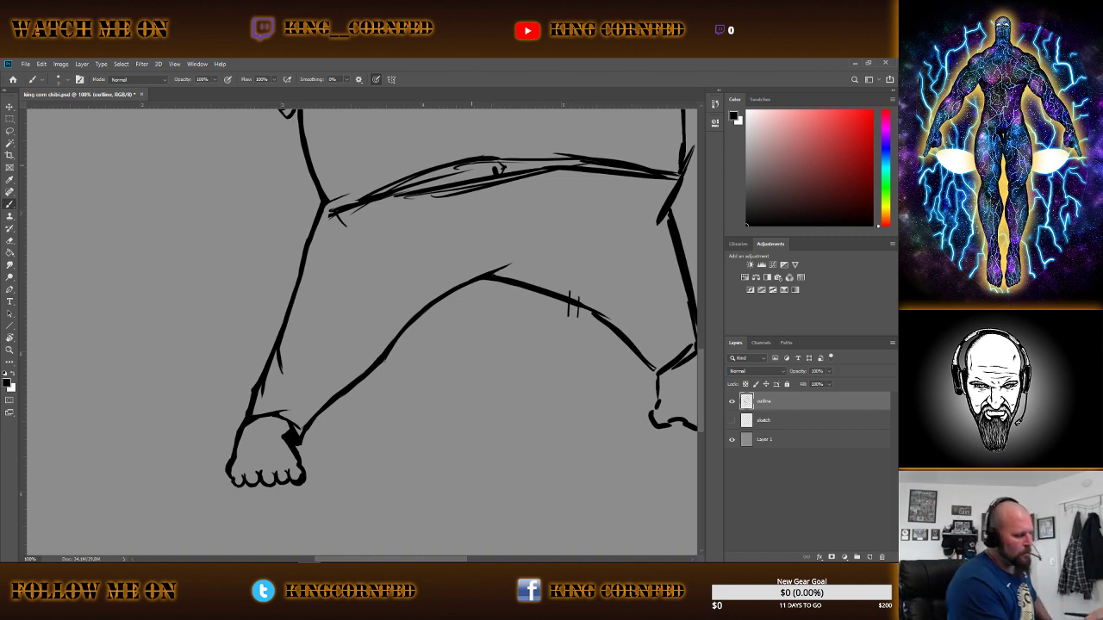
{"action": "left_click_drag", "start_coordinate": [333, 201], "coordinate": [396, 174]}
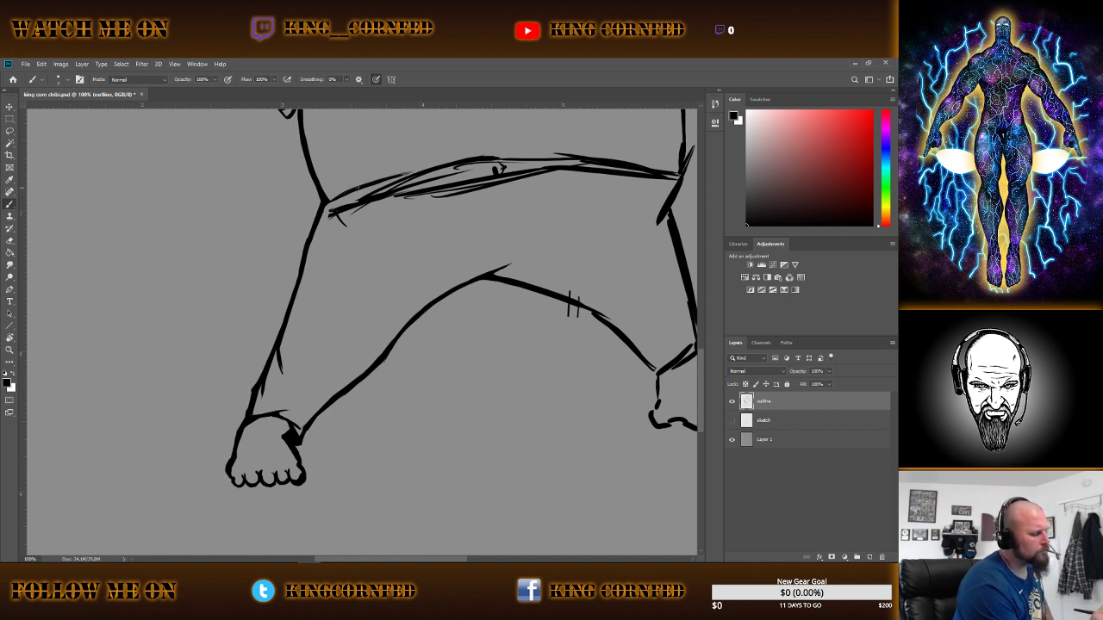
{"action": "left_click_drag", "start_coordinate": [332, 200], "coordinate": [356, 186]}
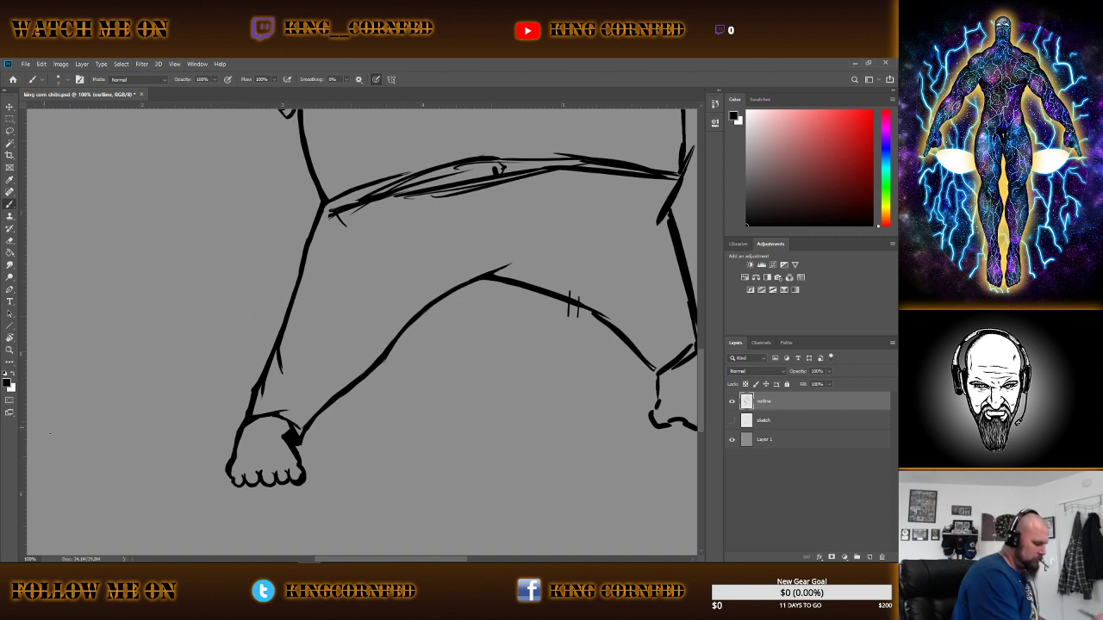
{"action": "left_click_drag", "start_coordinate": [344, 560], "coordinate": [388, 563]}
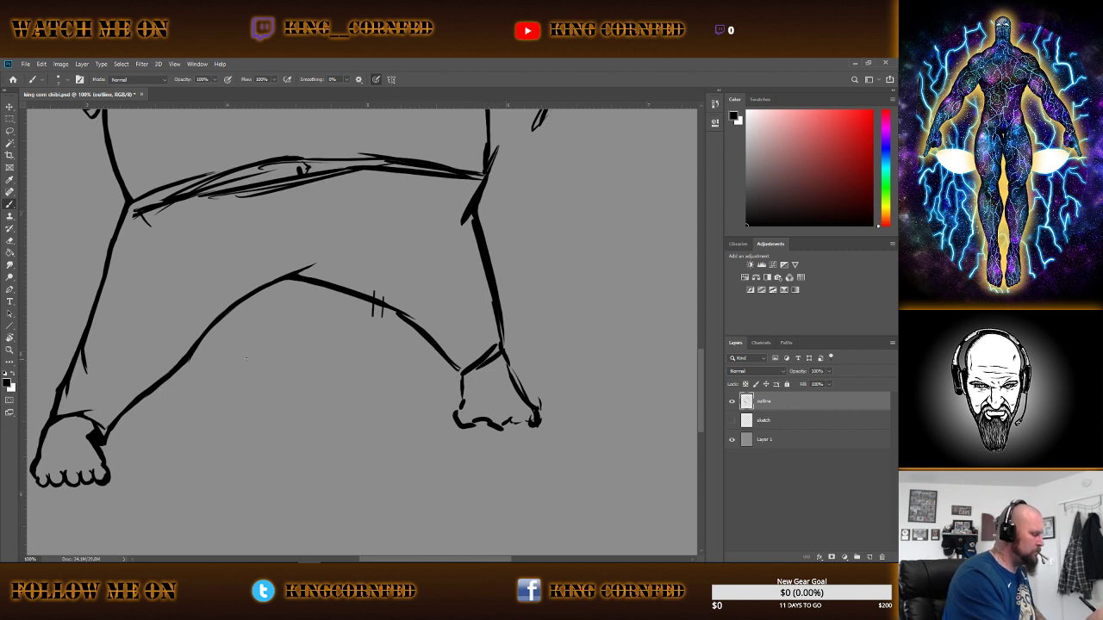
Thin the right leg's edge and extend its line down to meet the foot.
{"action": "key", "text": "e"}
{"action": "left_click_drag", "start_coordinate": [472, 224], "coordinate": [497, 345]}
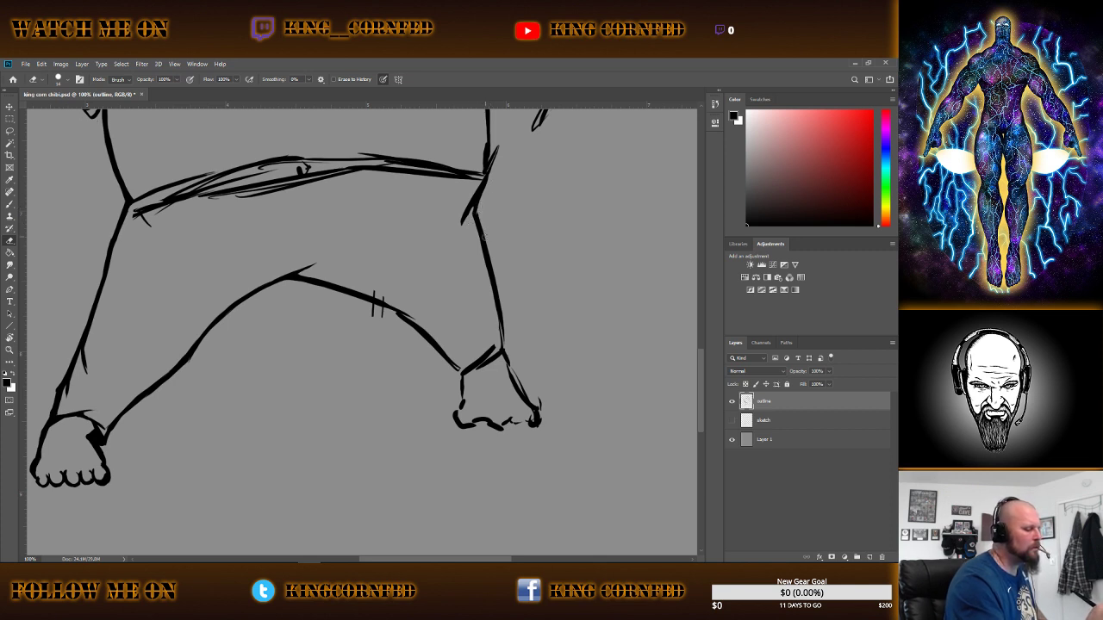
{"action": "left_click", "coordinate": [10, 207]}
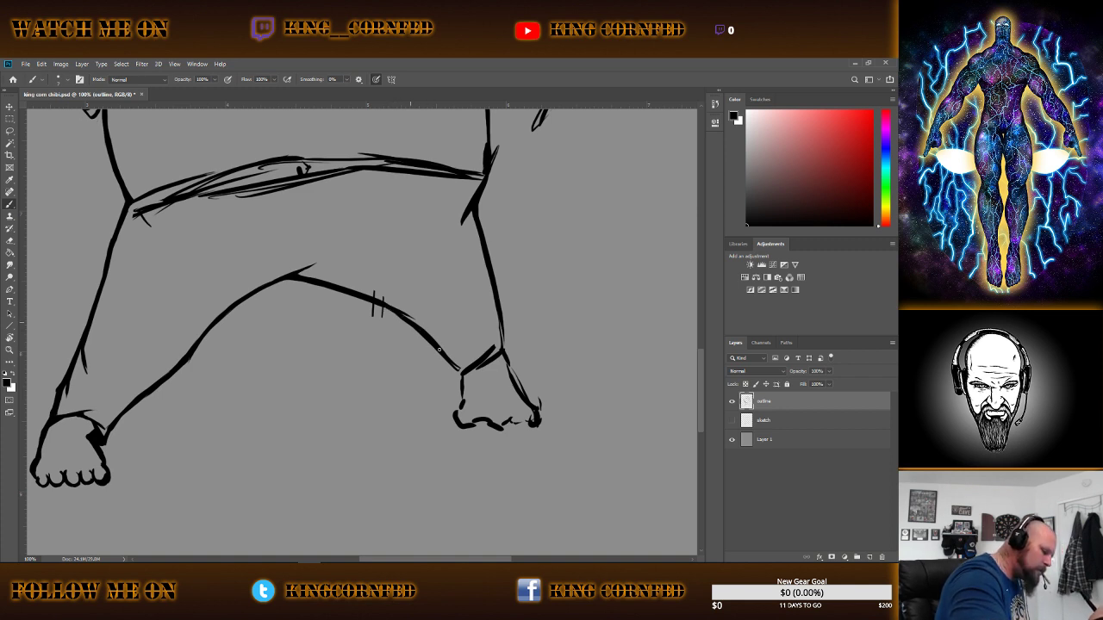
{"action": "left_click_drag", "start_coordinate": [445, 357], "coordinate": [462, 374]}
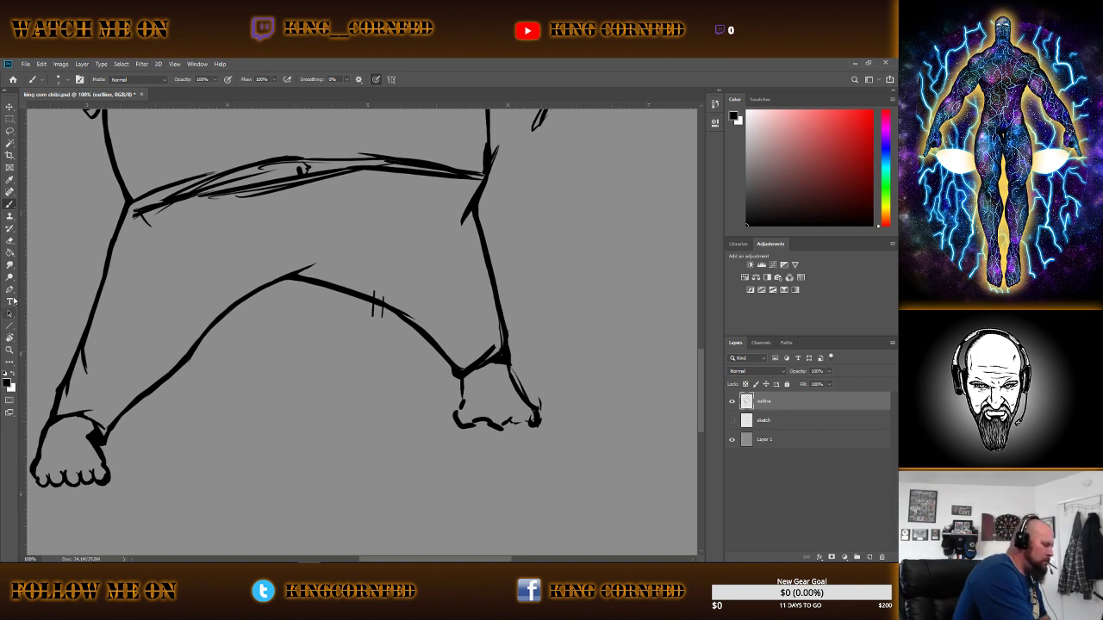
{"action": "left_click", "coordinate": [10, 240]}
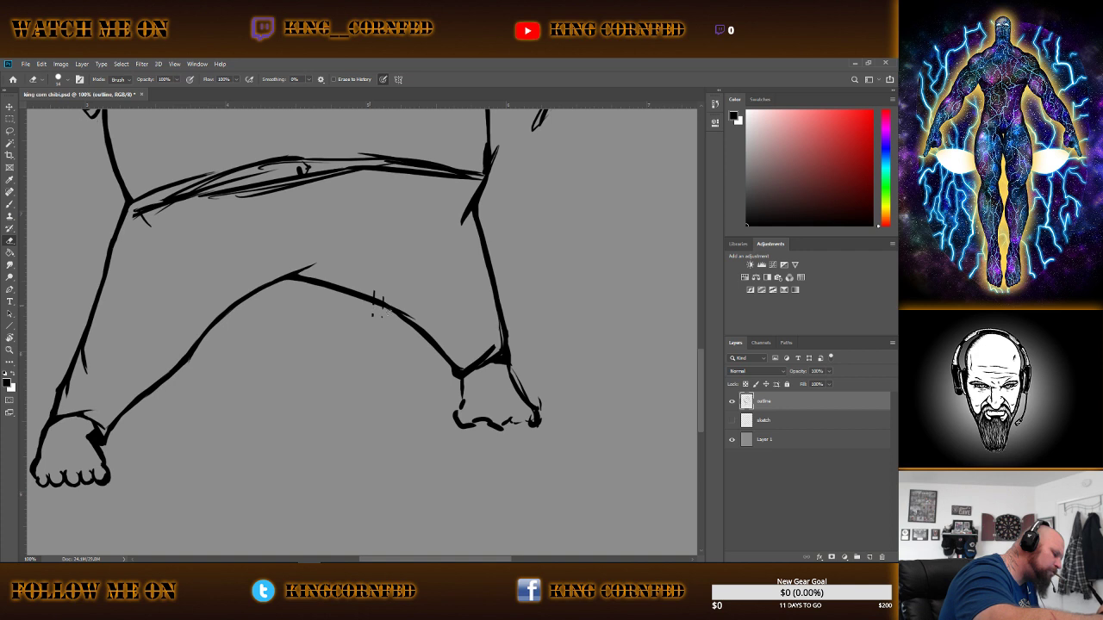
Erase the small double tick marks along the inner leg arch.
{"action": "left_click_drag", "start_coordinate": [379, 305], "coordinate": [369, 294]}
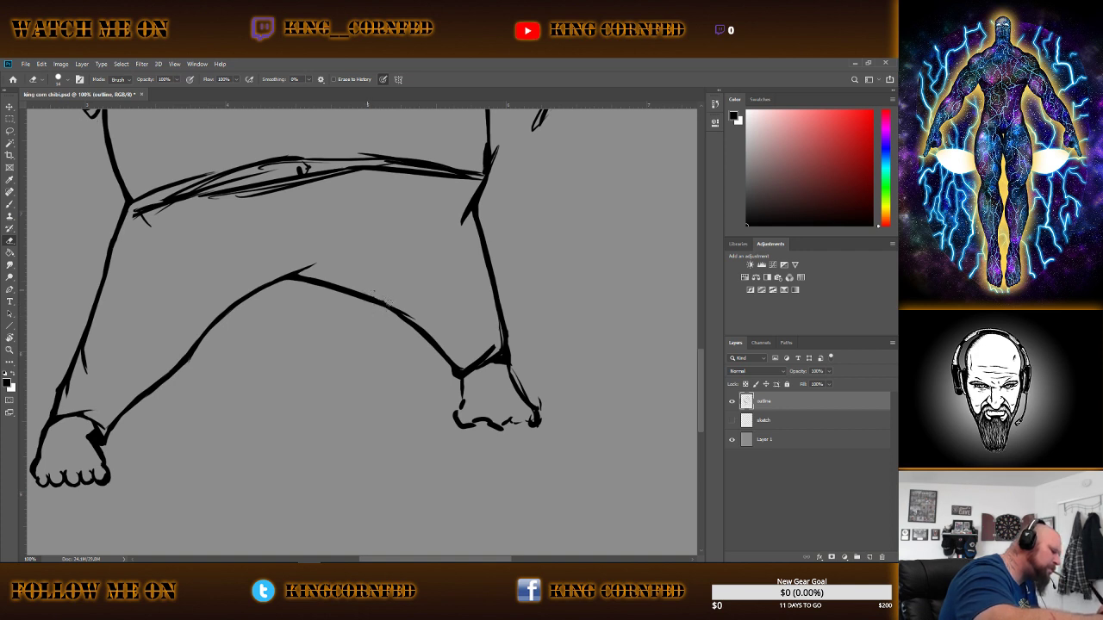
{"action": "left_click_drag", "start_coordinate": [372, 297], "coordinate": [379, 298]}
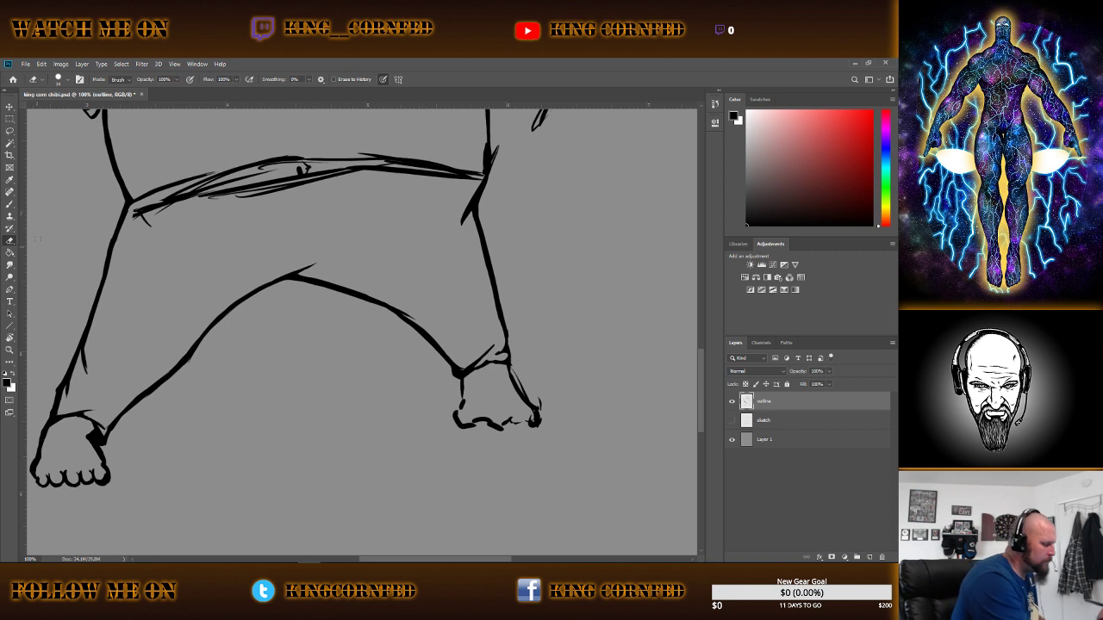
{"action": "key", "text": "b"}
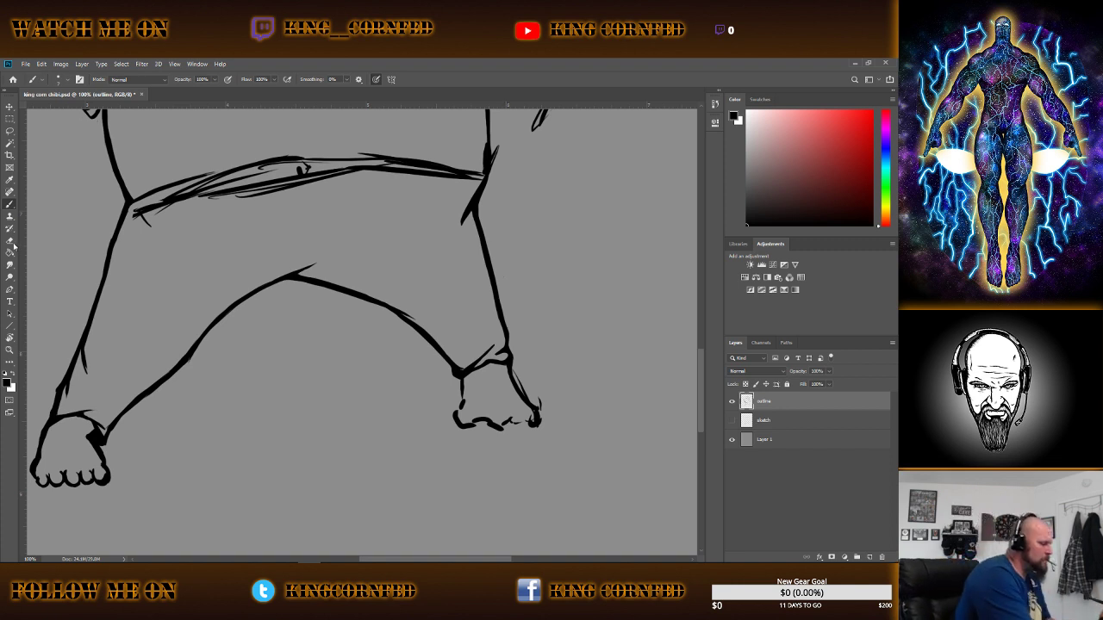
Erase the scratchy hip lines and leftover fragments between the legs.
{"action": "key", "text": "e"}
{"action": "right_click", "coordinate": [362, 226]}
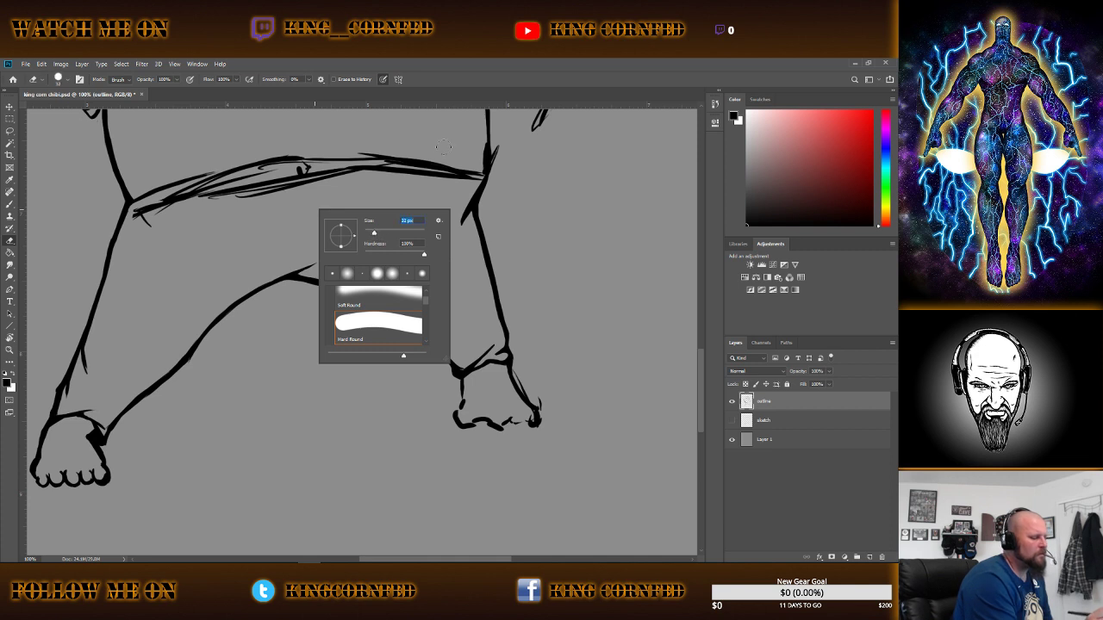
{"action": "key", "text": "Return"}
{"action": "left_click_drag", "start_coordinate": [379, 172], "coordinate": [206, 191]}
{"action": "mouse_move", "coordinate": [280, 164]}
{"action": "left_mouse_down"}
{"action": "mouse_move", "coordinate": [329, 159]}
{"action": "mouse_move", "coordinate": [220, 177]}
{"action": "mouse_move", "coordinate": [179, 196]}
{"action": "mouse_move", "coordinate": [224, 194]}
{"action": "left_mouse_up"}
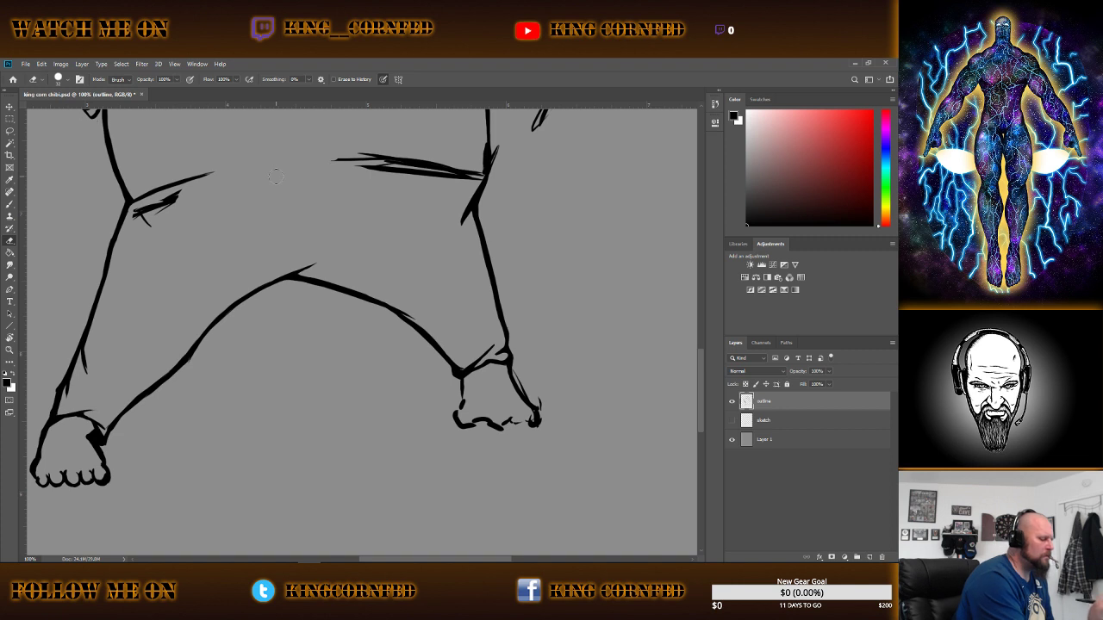
{"action": "mouse_move", "coordinate": [180, 194]}
{"action": "left_mouse_down"}
{"action": "mouse_move", "coordinate": [145, 220]}
{"action": "mouse_move", "coordinate": [159, 218]}
{"action": "mouse_move", "coordinate": [138, 216]}
{"action": "left_mouse_up"}
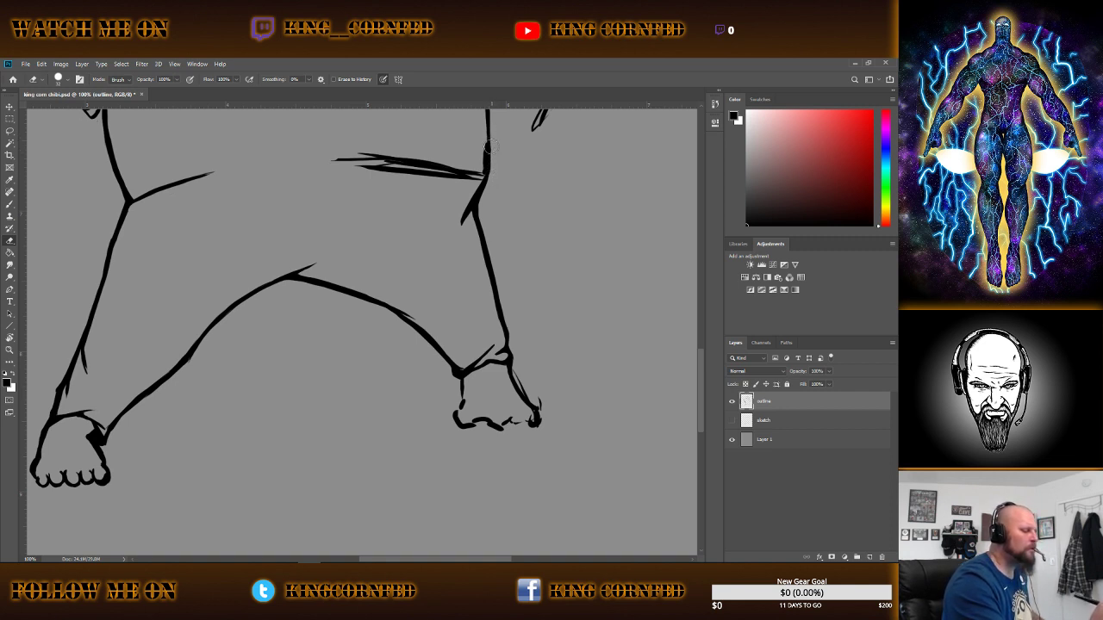
Clean up the right leg line near the hip and shorten the leftover horizontal stroke.
{"action": "left_click_drag", "start_coordinate": [473, 165], "coordinate": [479, 152]}
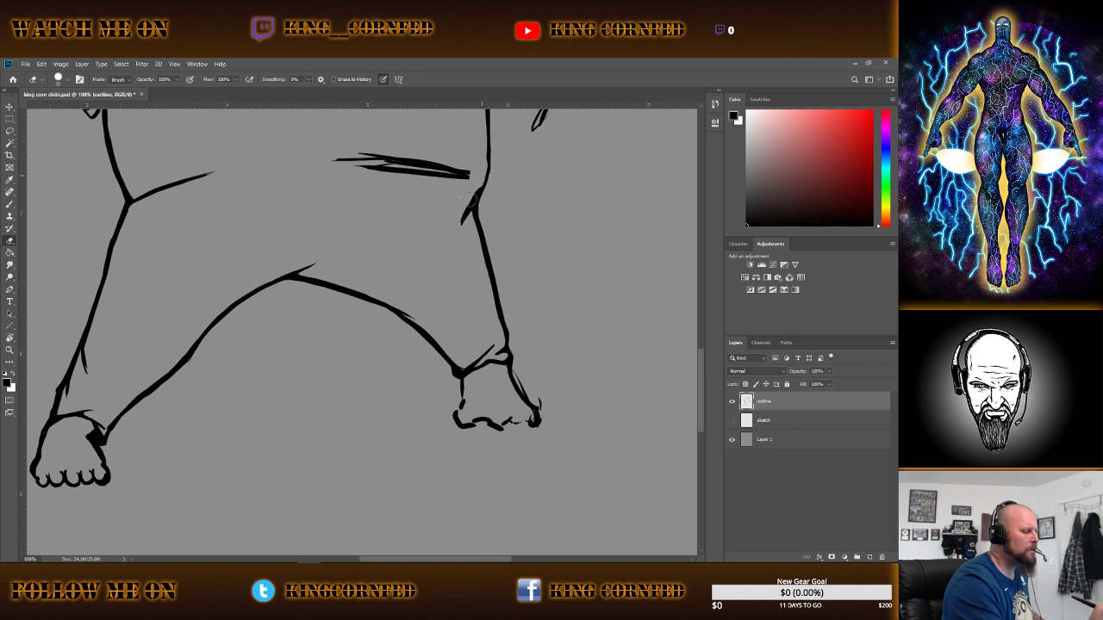
{"action": "left_click_drag", "start_coordinate": [466, 213], "coordinate": [488, 180]}
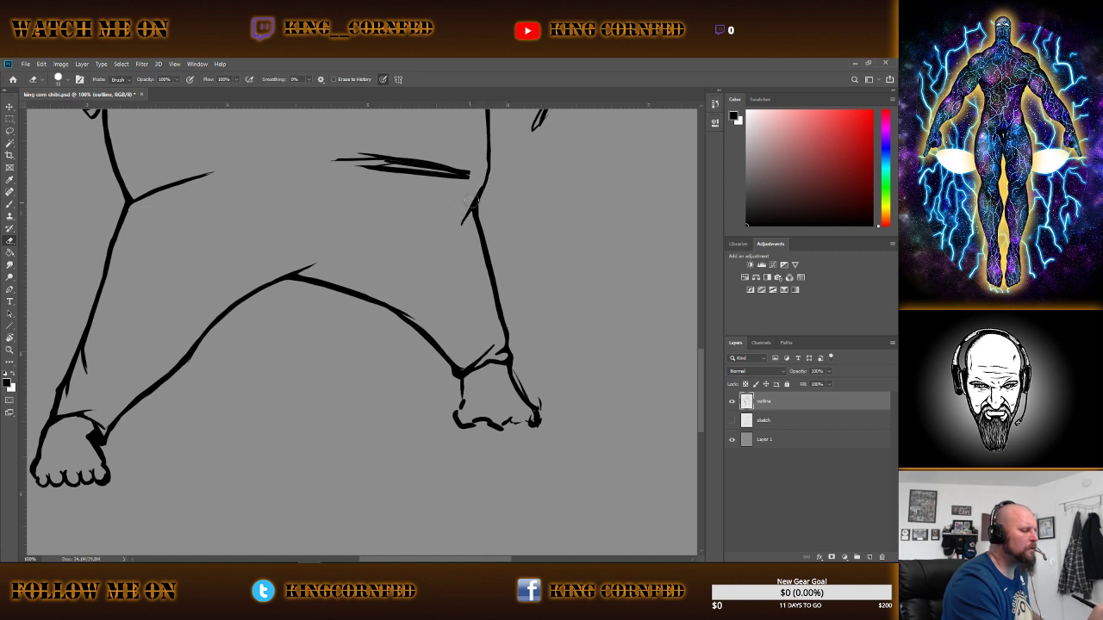
{"action": "mouse_move", "coordinate": [453, 245]}
{"action": "left_mouse_down"}
{"action": "mouse_move", "coordinate": [473, 192]}
{"action": "mouse_move", "coordinate": [444, 176]}
{"action": "left_mouse_up"}
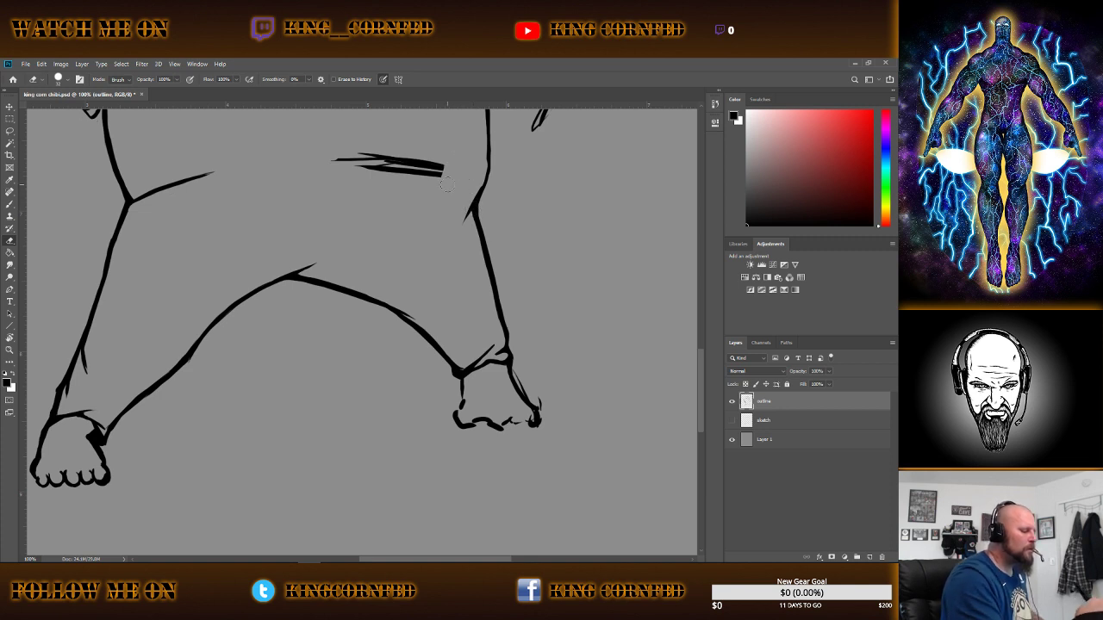
{"action": "mouse_move", "coordinate": [447, 185]}
{"action": "left_mouse_down"}
{"action": "mouse_move", "coordinate": [395, 193]}
{"action": "mouse_move", "coordinate": [379, 168]}
{"action": "mouse_move", "coordinate": [333, 175]}
{"action": "left_mouse_up"}
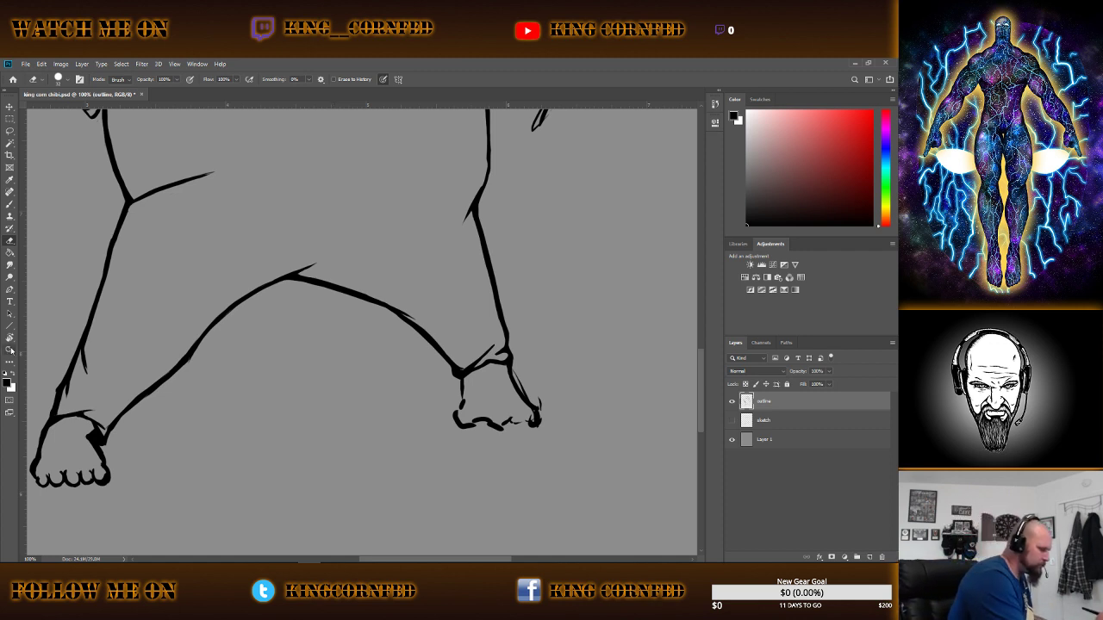
{"action": "key", "text": "z"}
{"action": "right_click", "coordinate": [471, 293]}
{"action": "left_click", "coordinate": [484, 320]}
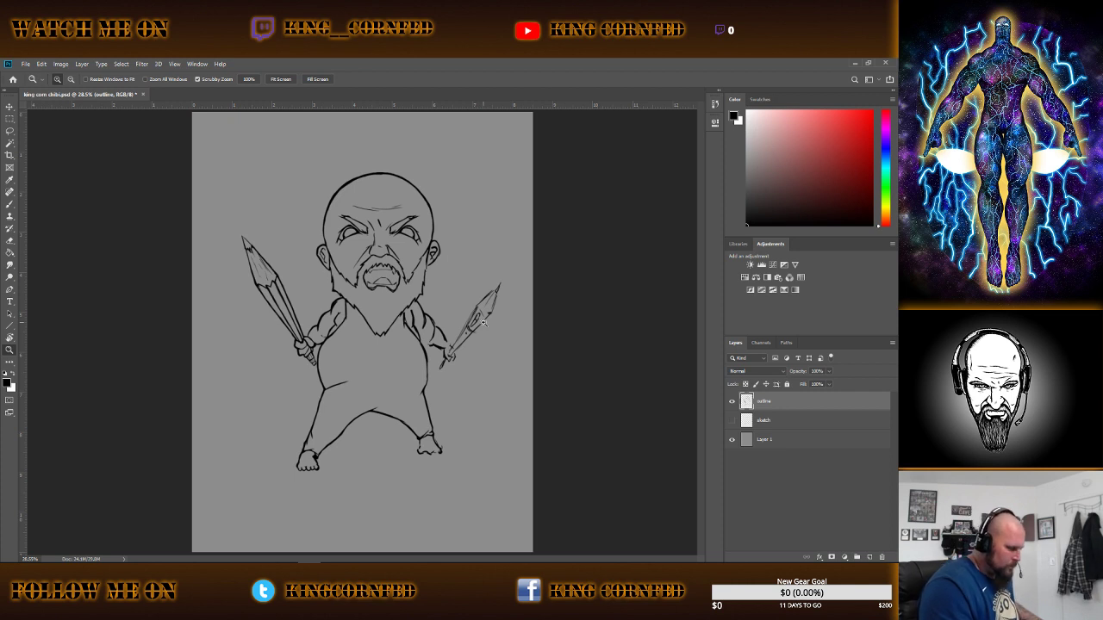
{"action": "left_click", "coordinate": [26, 63]}
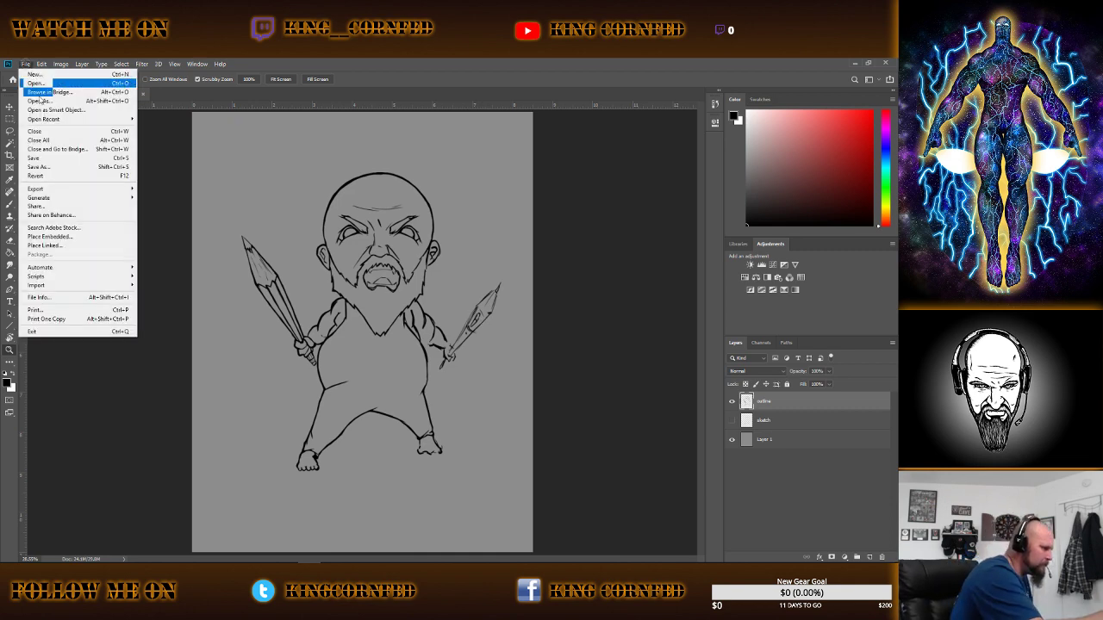
{"action": "left_click", "coordinate": [46, 159]}
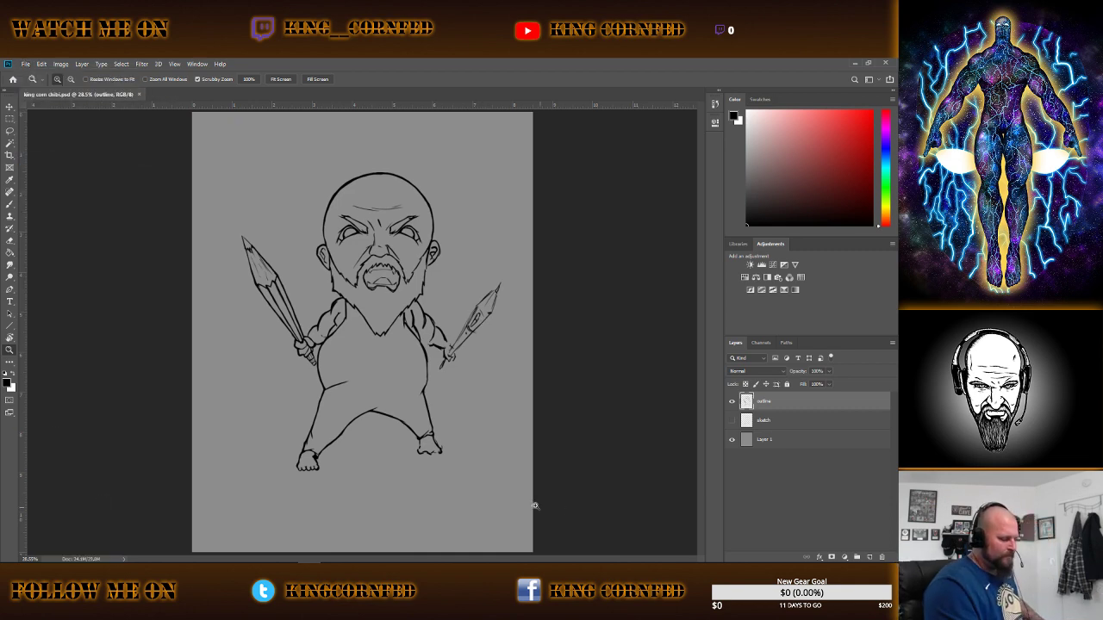
{"action": "left_click", "coordinate": [462, 395]}
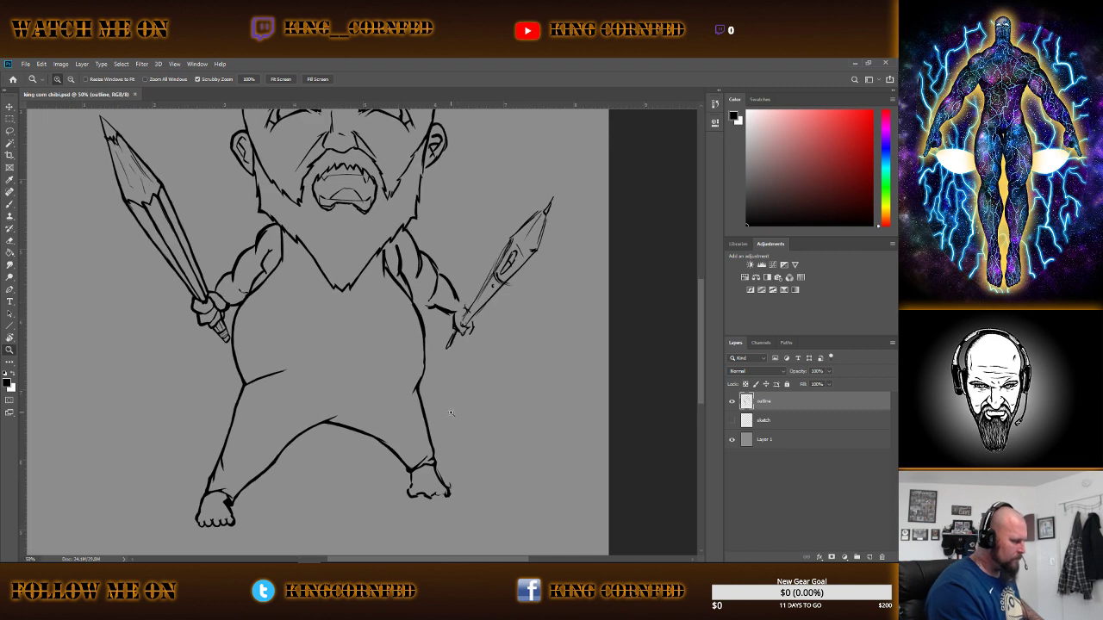
{"action": "left_click", "coordinate": [446, 362]}
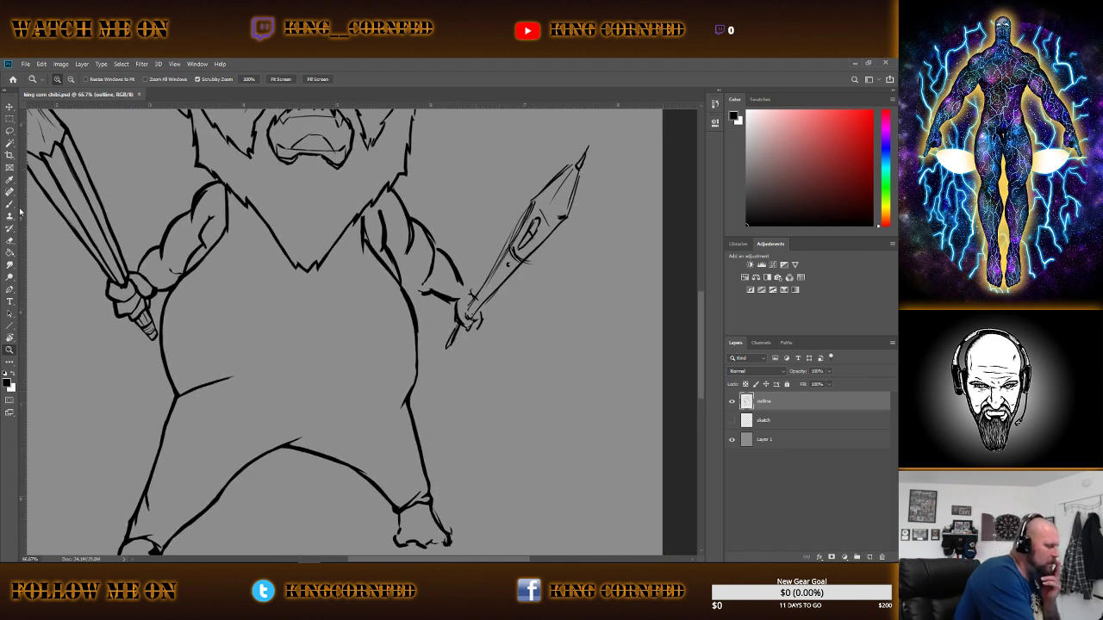
{"action": "key", "text": "b"}
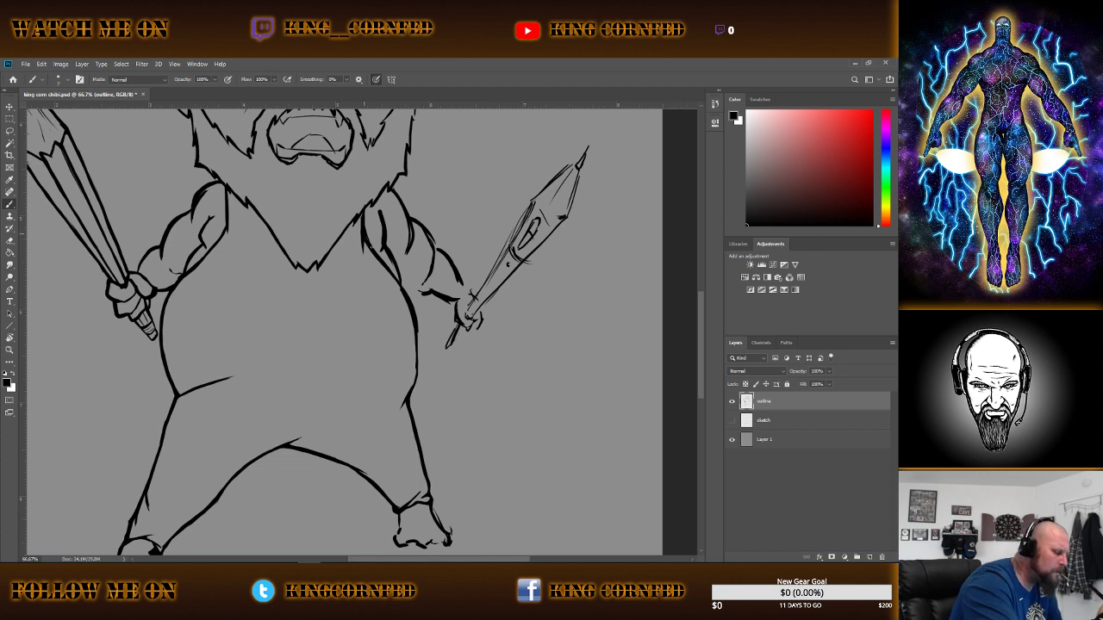
{"action": "key", "text": "e"}
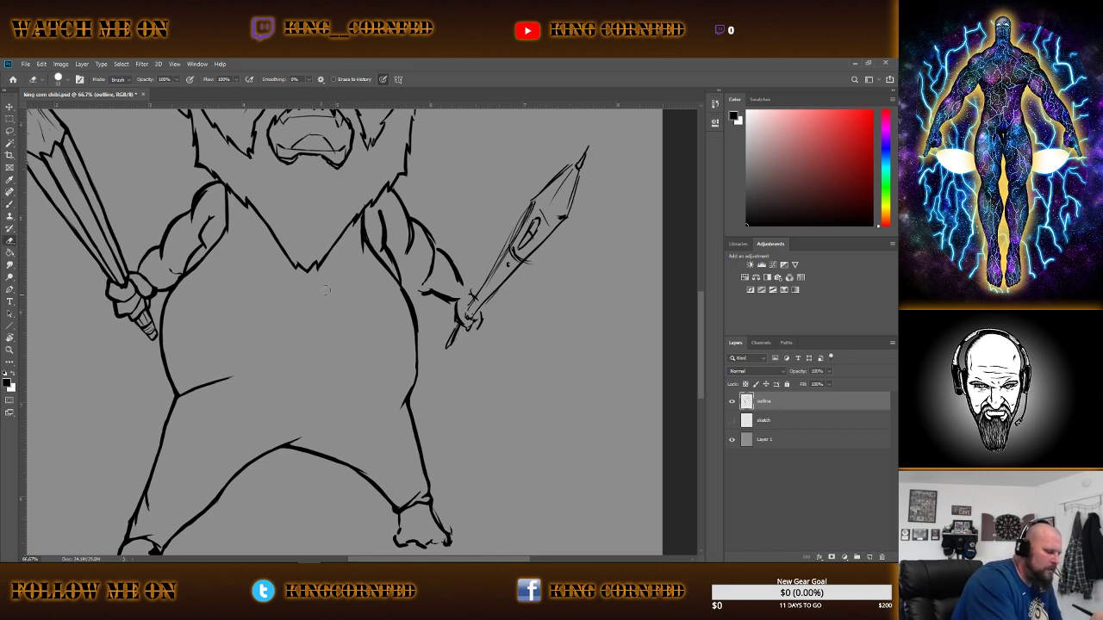
{"action": "left_click_drag", "start_coordinate": [361, 231], "coordinate": [371, 253]}
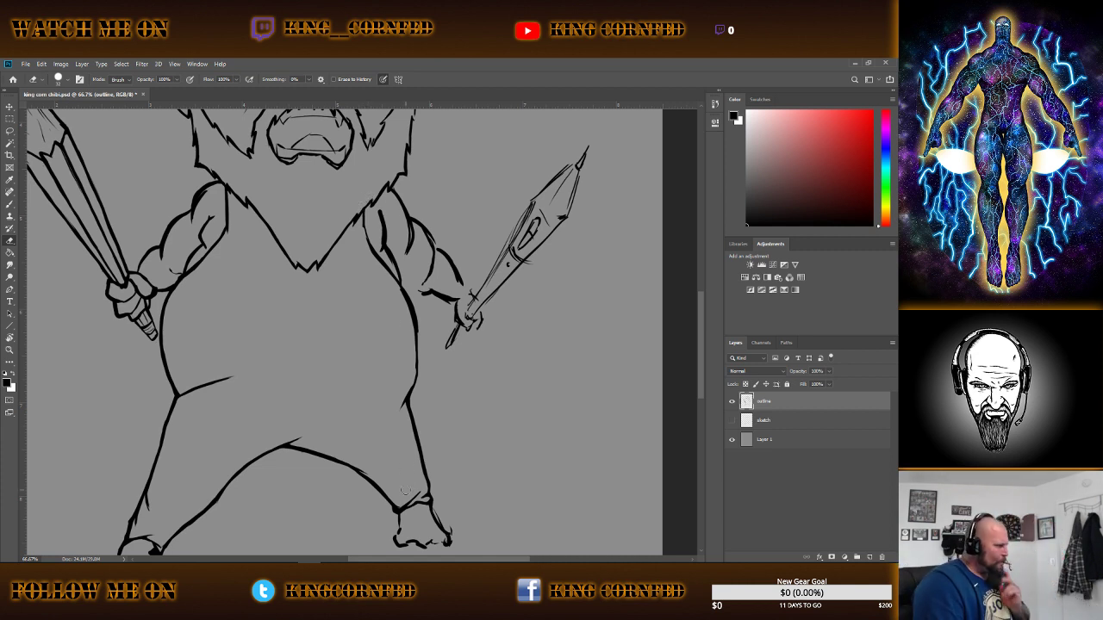
{"action": "key", "text": "b"}
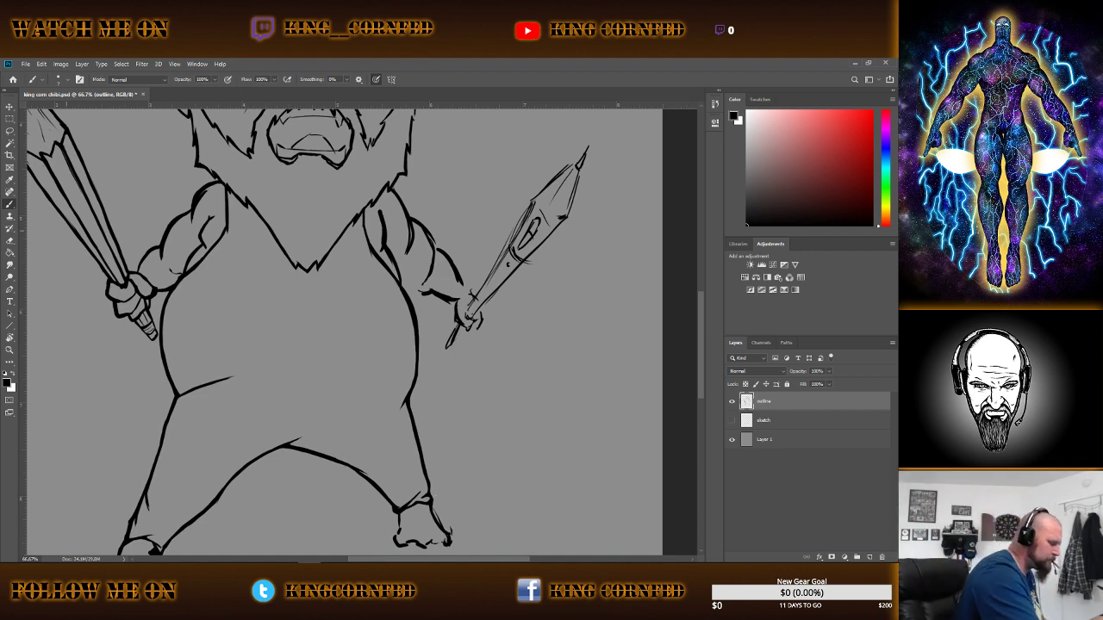
Rotate the canvas sideways and ink a line across the warrior's belly.
{"action": "left_click", "coordinate": [15, 338]}
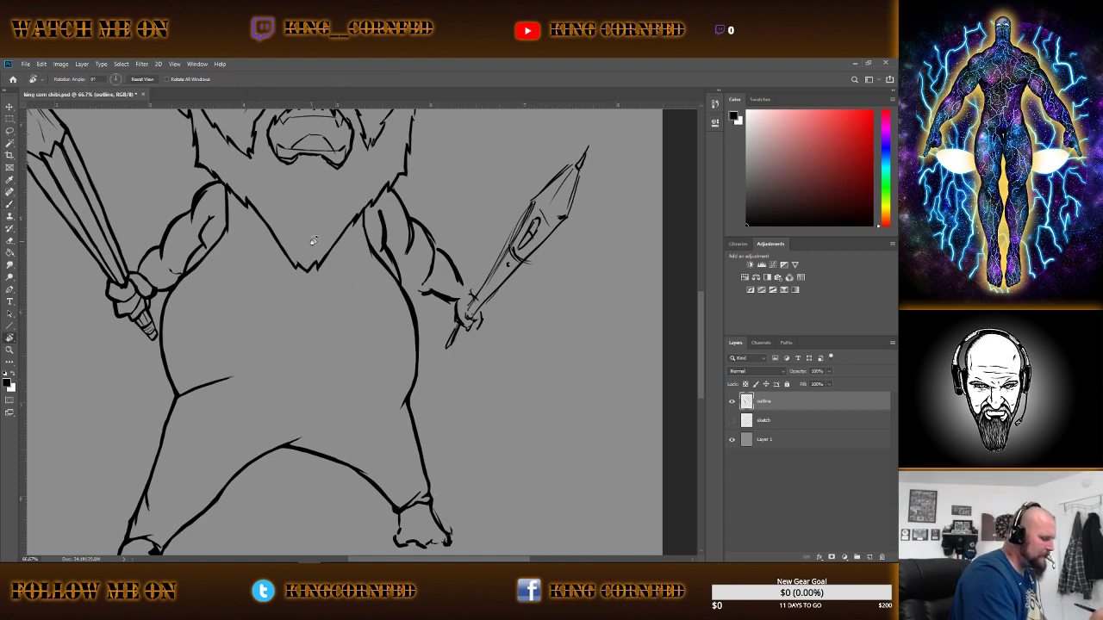
{"action": "mouse_move", "coordinate": [482, 259]}
{"action": "left_mouse_down"}
{"action": "mouse_move", "coordinate": [448, 370]}
{"action": "mouse_move", "coordinate": [412, 417]}
{"action": "left_mouse_up"}
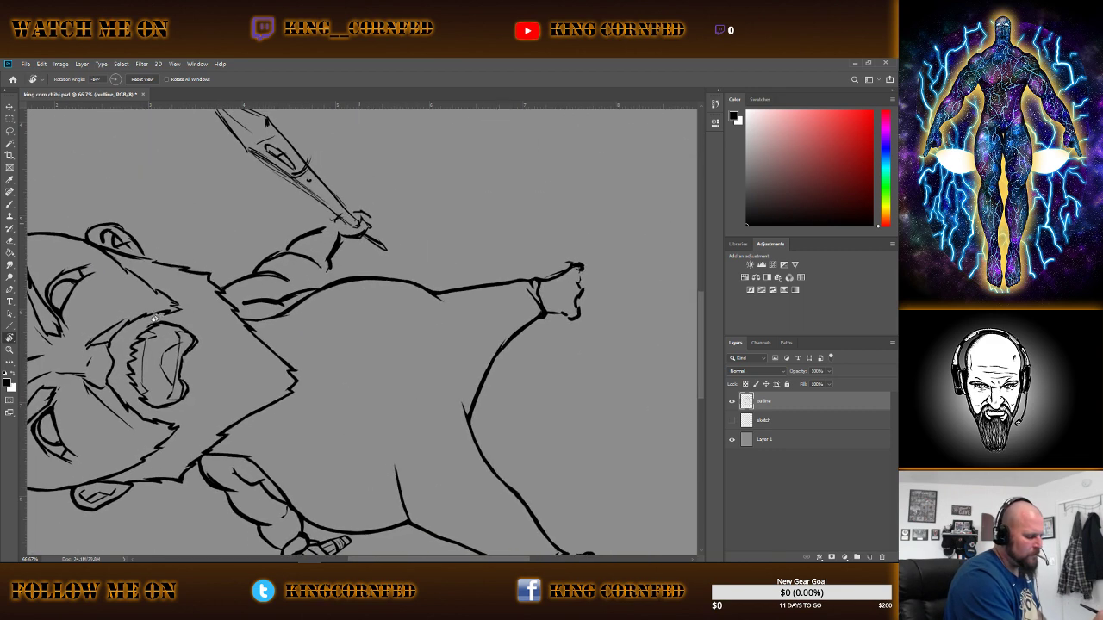
{"action": "left_click", "coordinate": [10, 205]}
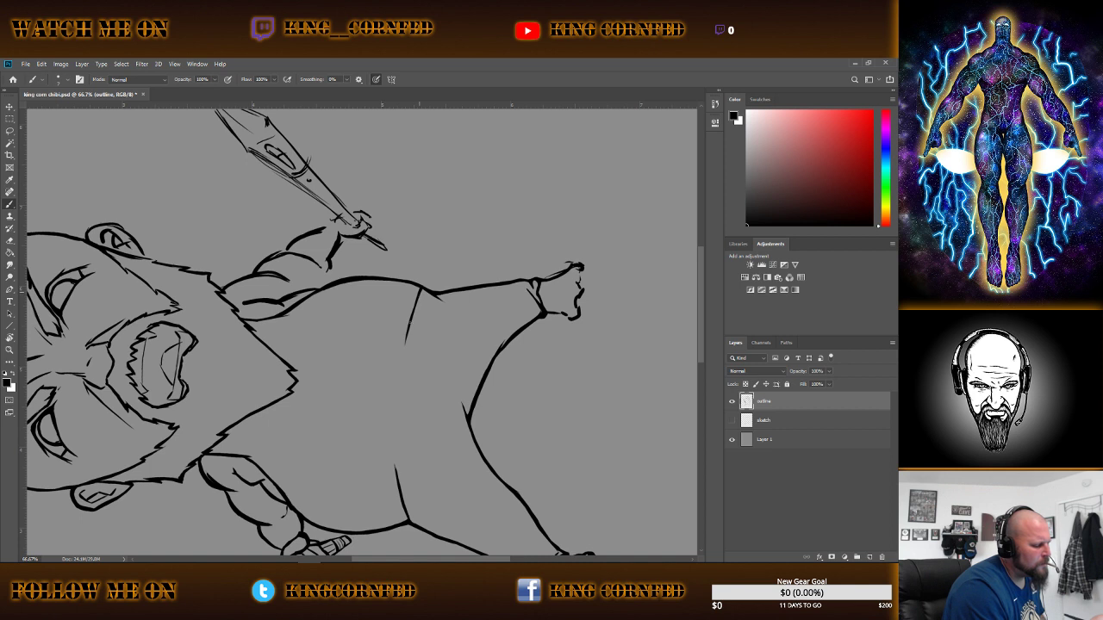
{"action": "left_click_drag", "start_coordinate": [416, 297], "coordinate": [403, 367]}
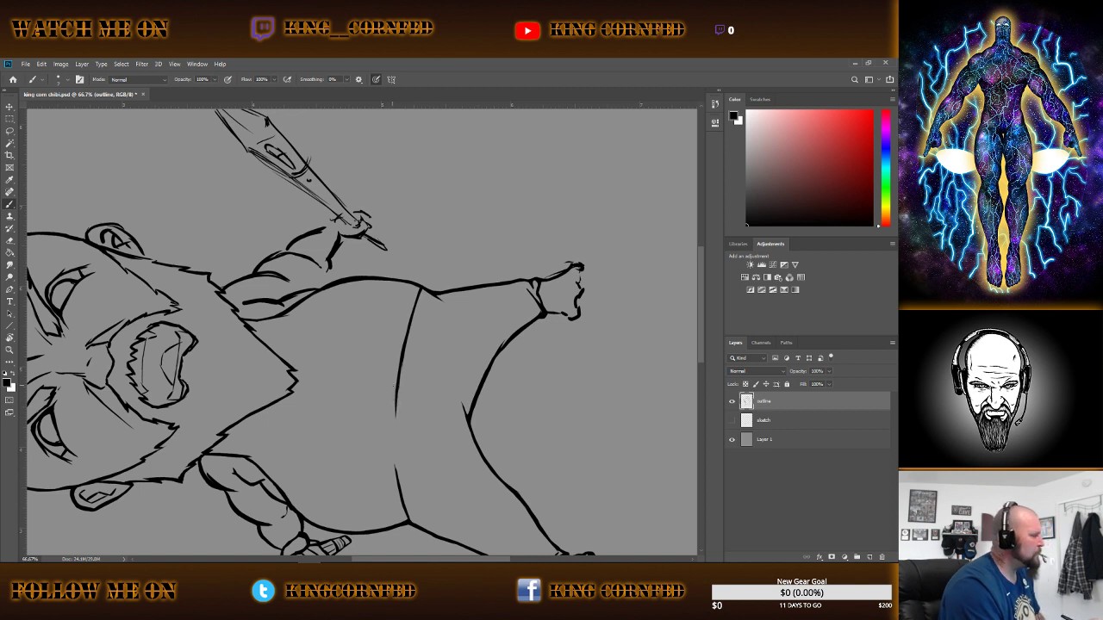
{"action": "left_click_drag", "start_coordinate": [397, 403], "coordinate": [395, 440]}
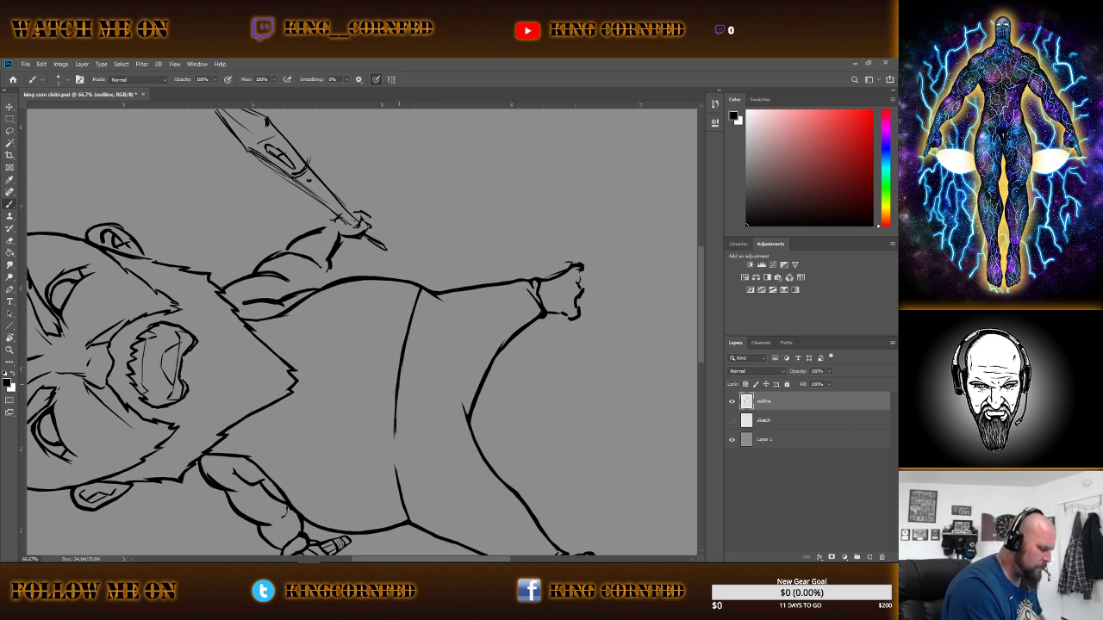
{"action": "left_click_drag", "start_coordinate": [396, 400], "coordinate": [396, 448]}
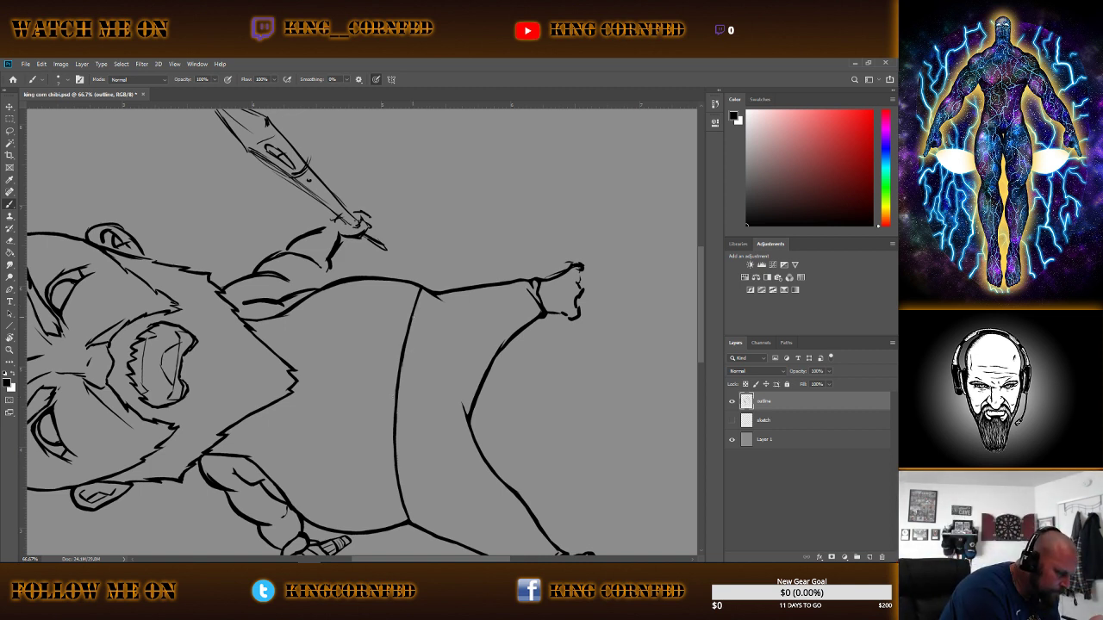
Thicken and extend the waistband line along its full length across the belly.
{"action": "left_click_drag", "start_coordinate": [411, 330], "coordinate": [405, 359]}
{"action": "left_click_drag", "start_coordinate": [414, 312], "coordinate": [409, 345]}
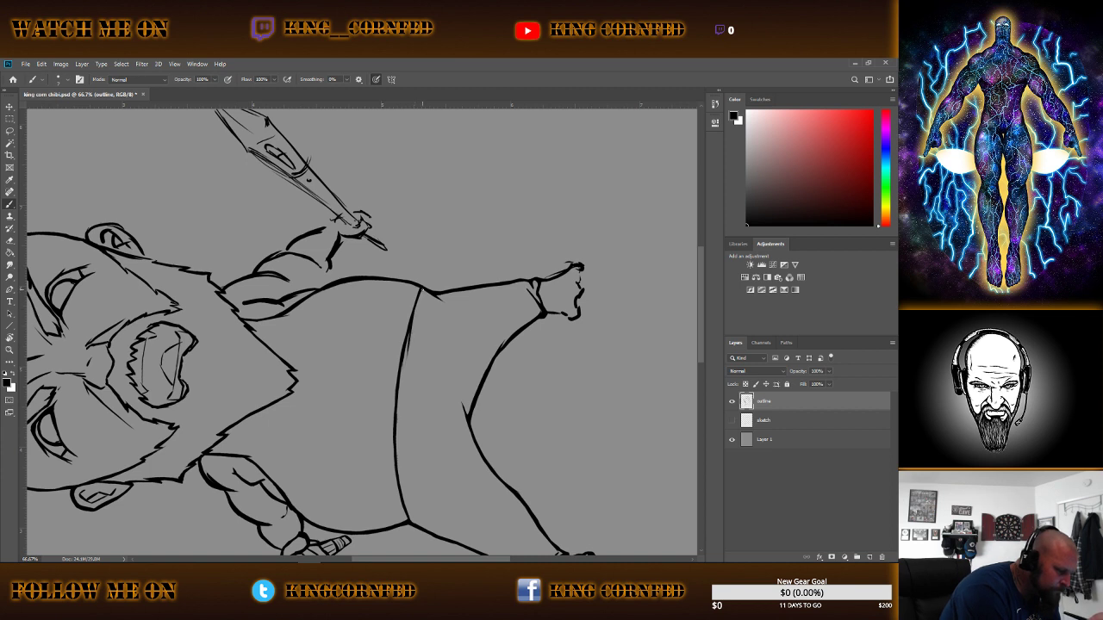
{"action": "left_click_drag", "start_coordinate": [410, 345], "coordinate": [403, 450]}
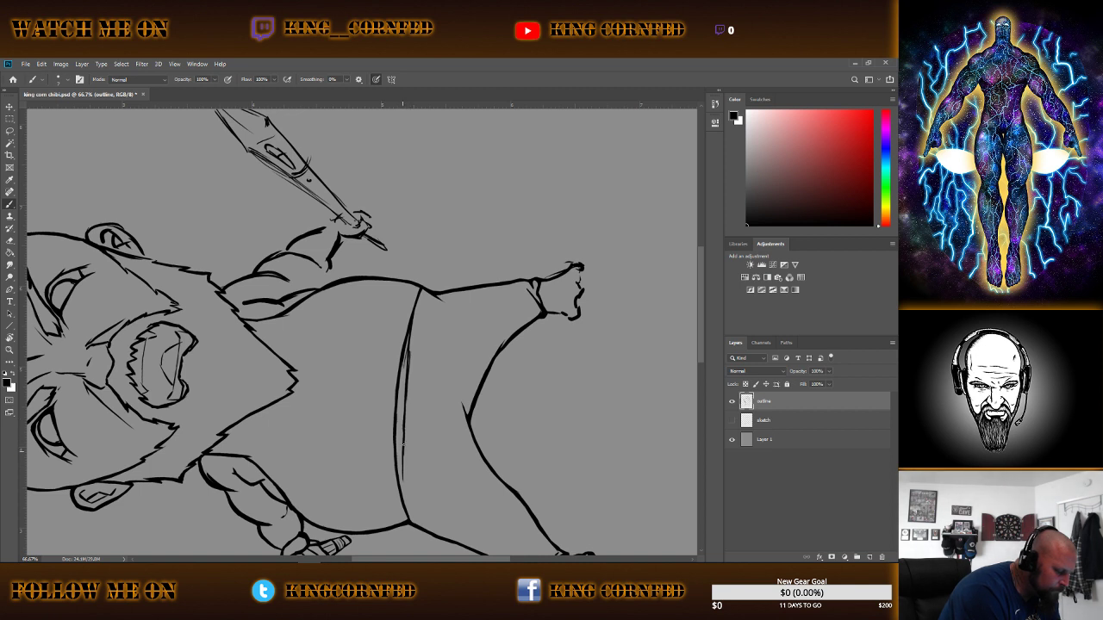
{"action": "left_click_drag", "start_coordinate": [402, 444], "coordinate": [401, 506]}
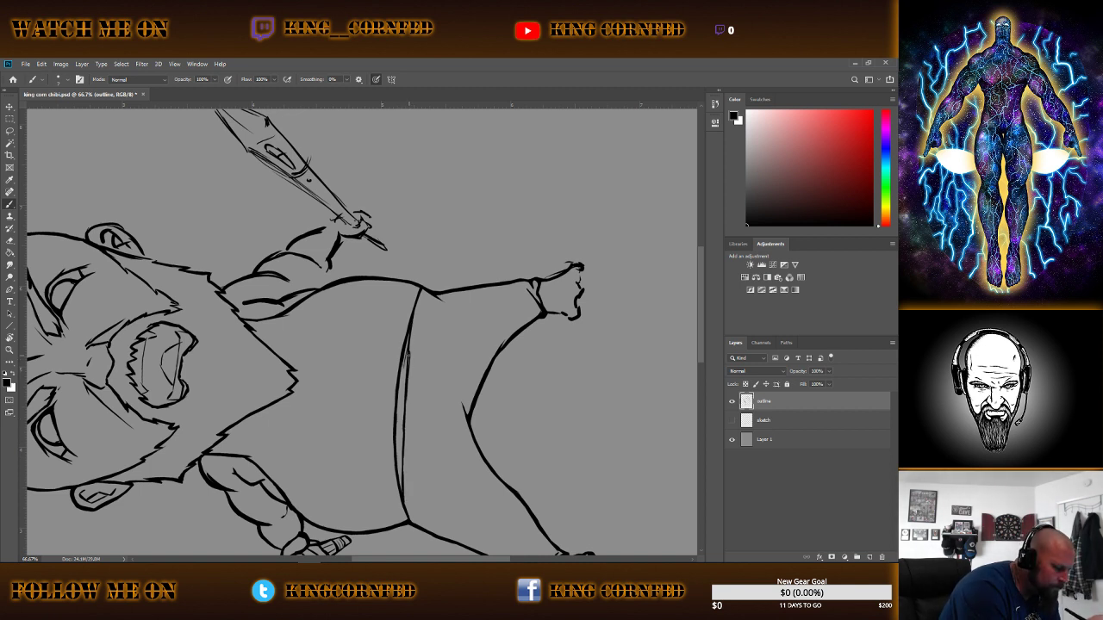
{"action": "left_click_drag", "start_coordinate": [412, 330], "coordinate": [407, 357]}
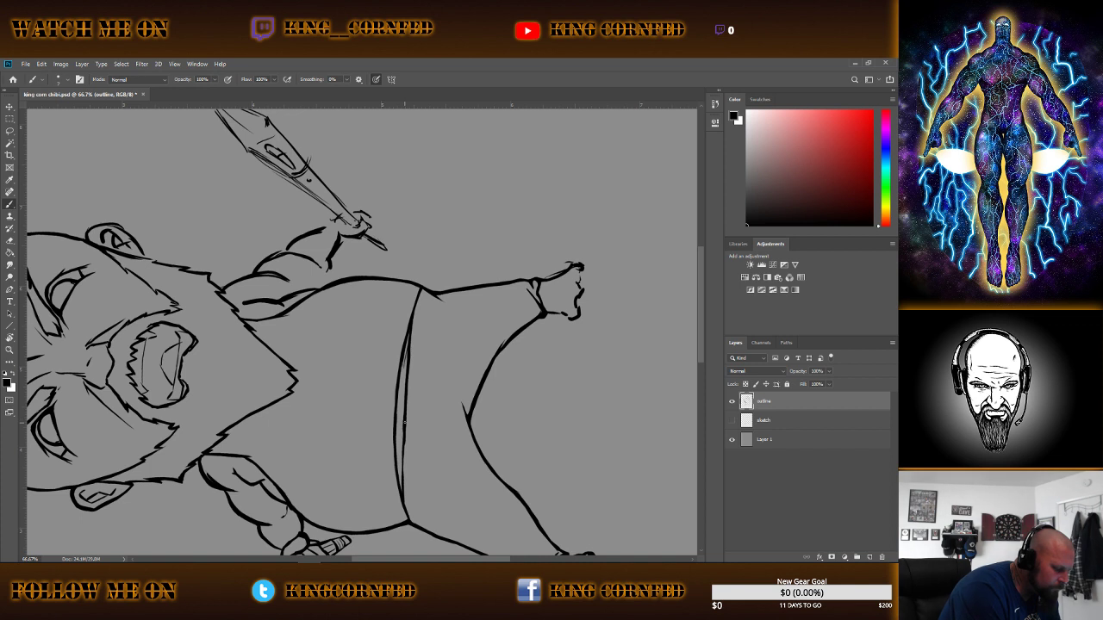
{"action": "left_click_drag", "start_coordinate": [403, 444], "coordinate": [402, 476]}
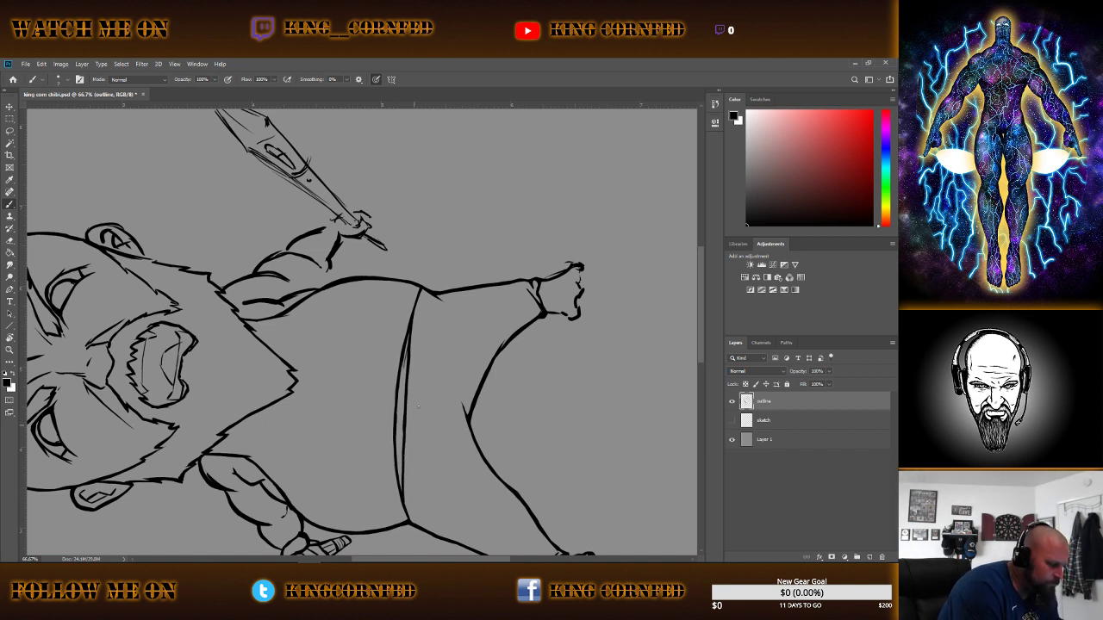
{"action": "left_click", "coordinate": [10, 243]}
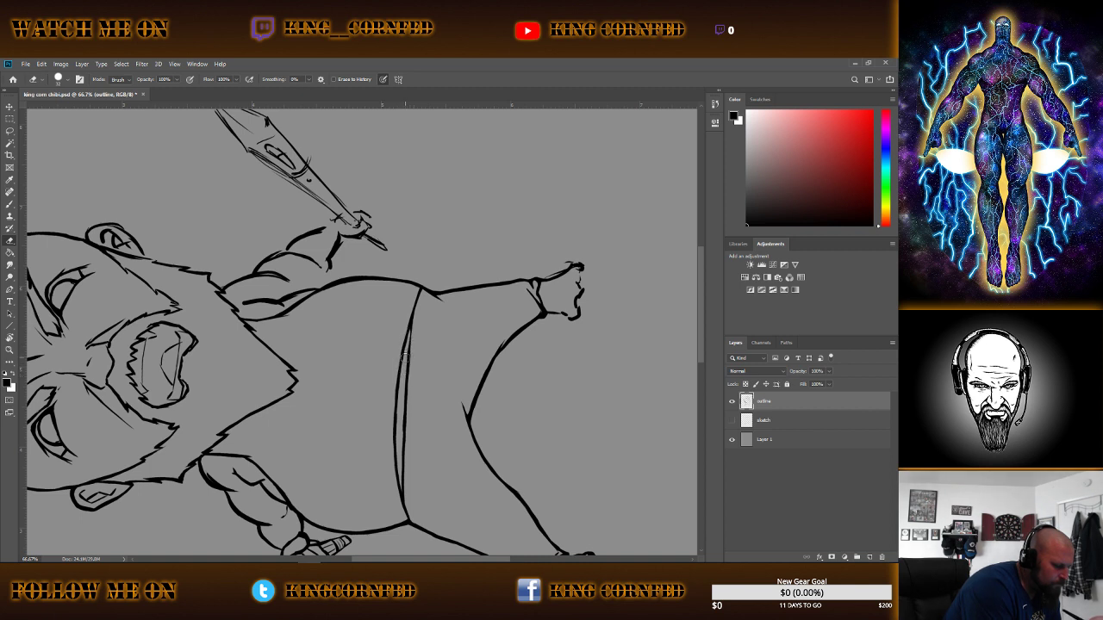
{"action": "left_click", "coordinate": [9, 204]}
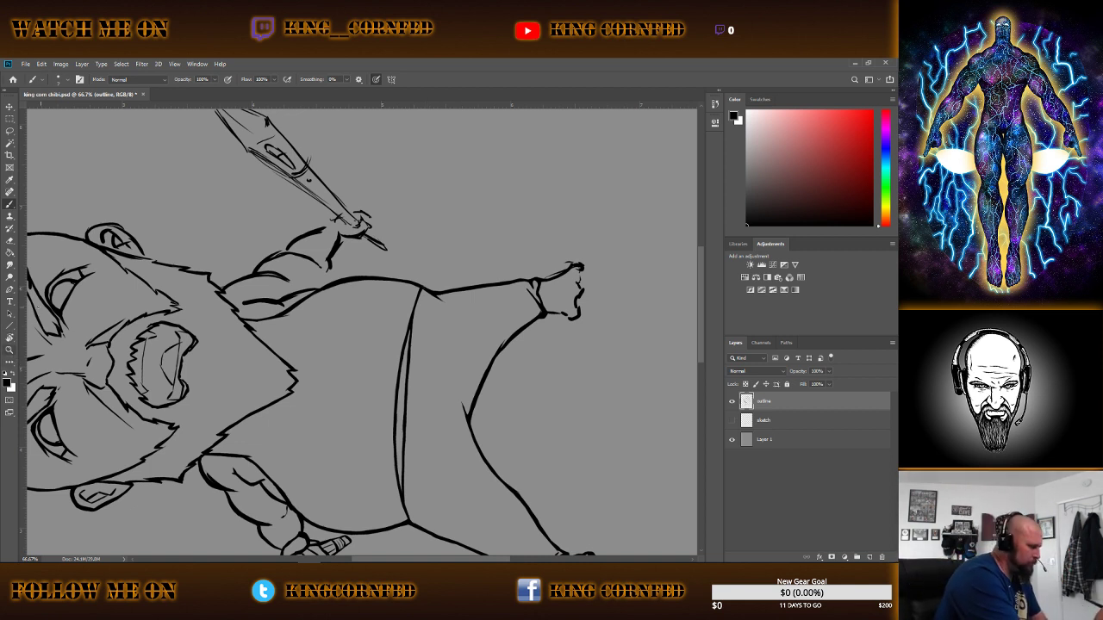
{"action": "left_click", "coordinate": [26, 64]}
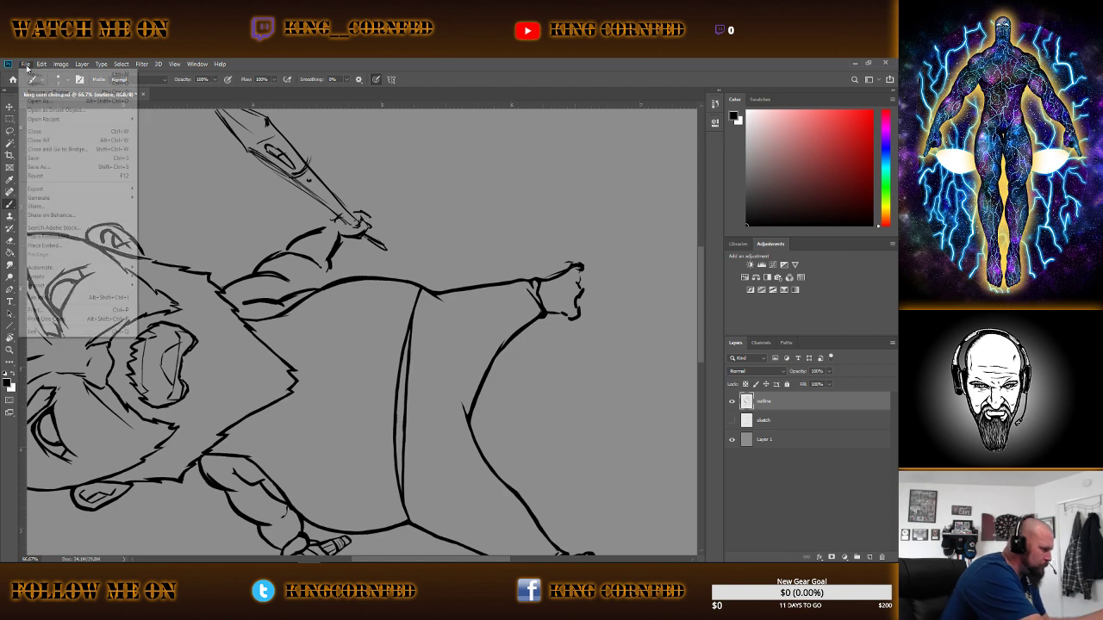
Save the file via File > Save and rotate the canvas view back to upright.
{"action": "left_click", "coordinate": [39, 160]}
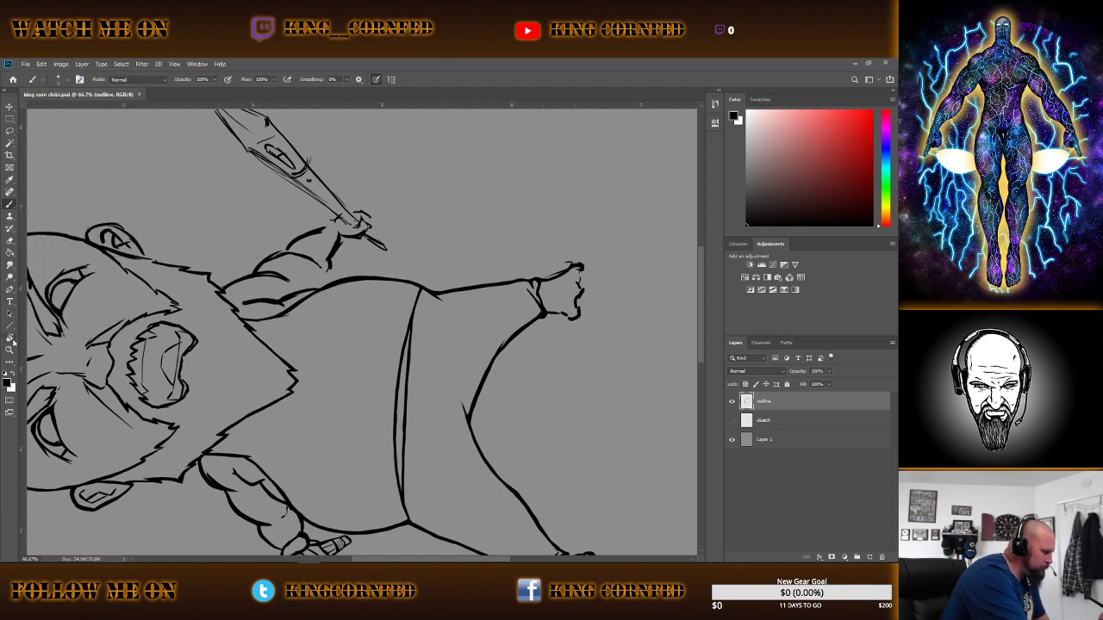
{"action": "left_click", "coordinate": [10, 337]}
{"action": "left_click_drag", "start_coordinate": [291, 226], "coordinate": [525, 312]}
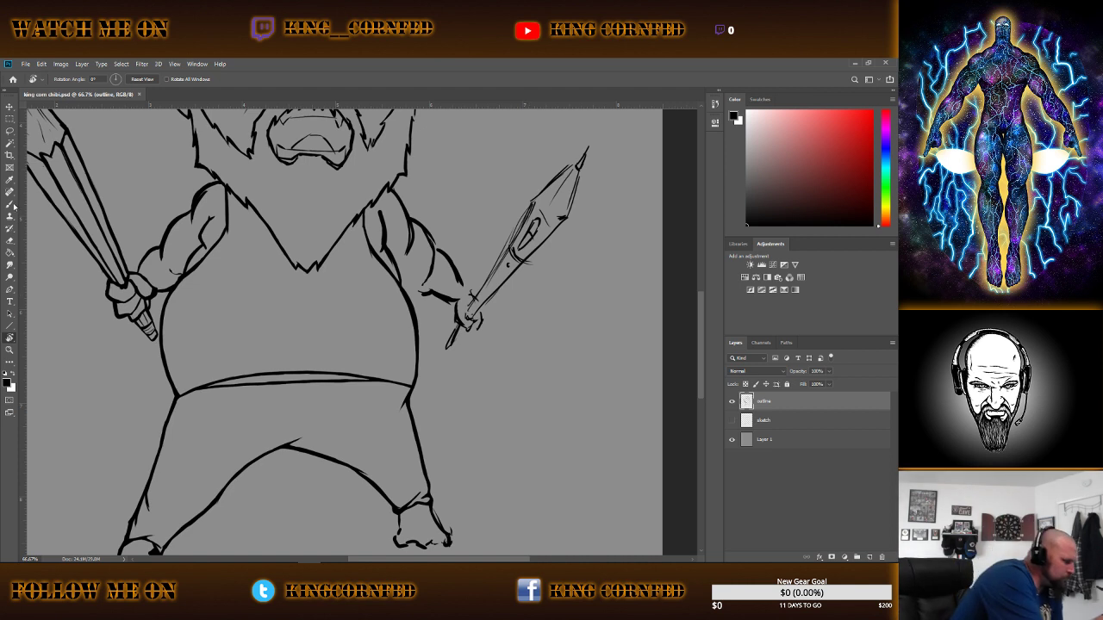
Dab a mark at the waistband centre and erase stray linework on the right shoulder.
{"action": "key", "text": "b"}
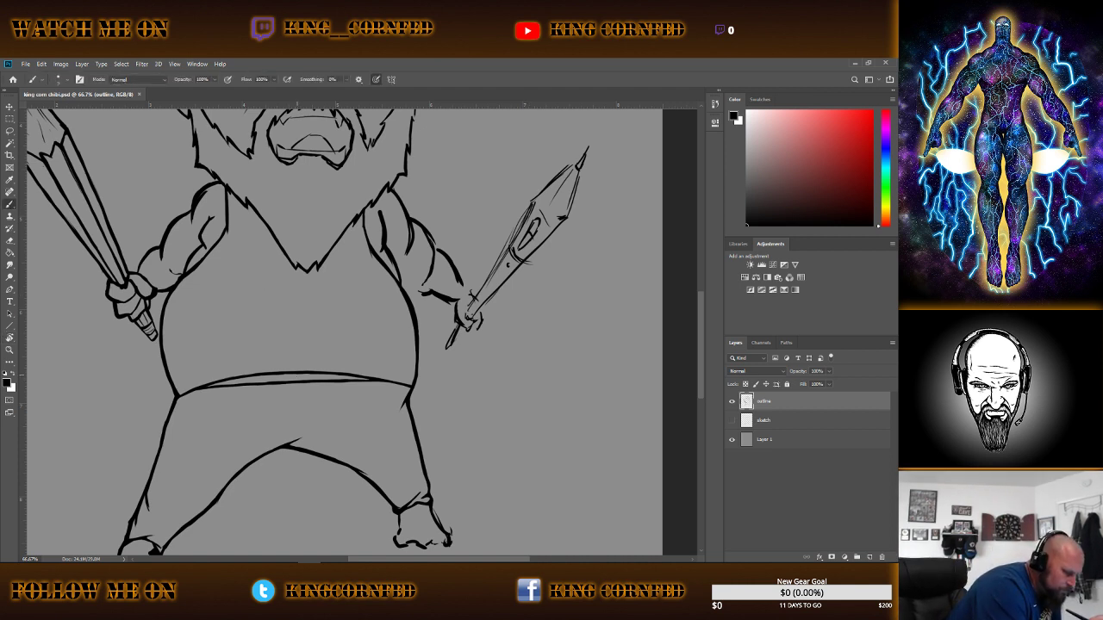
{"action": "left_click", "coordinate": [298, 377]}
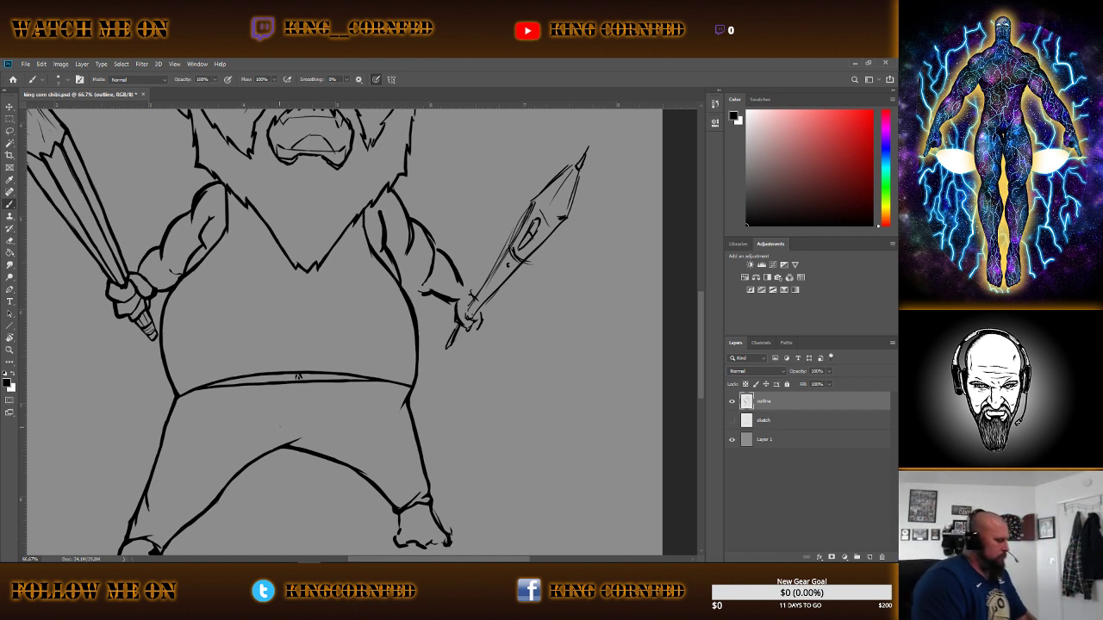
{"action": "left_click", "coordinate": [10, 241]}
{"action": "right_click", "coordinate": [316, 397]}
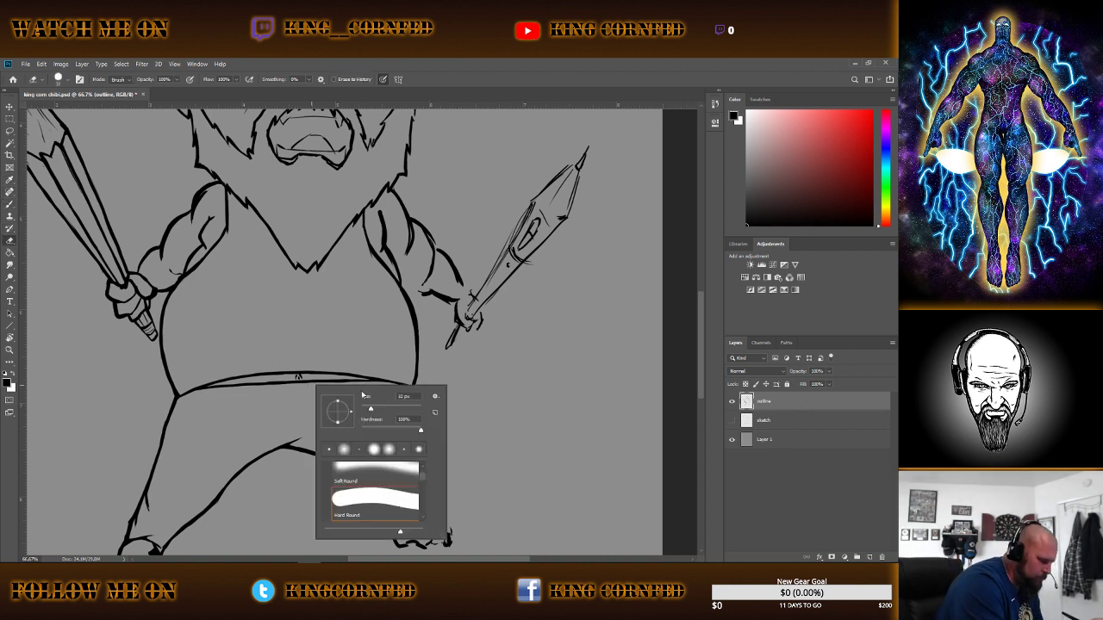
{"action": "key", "text": "Return"}
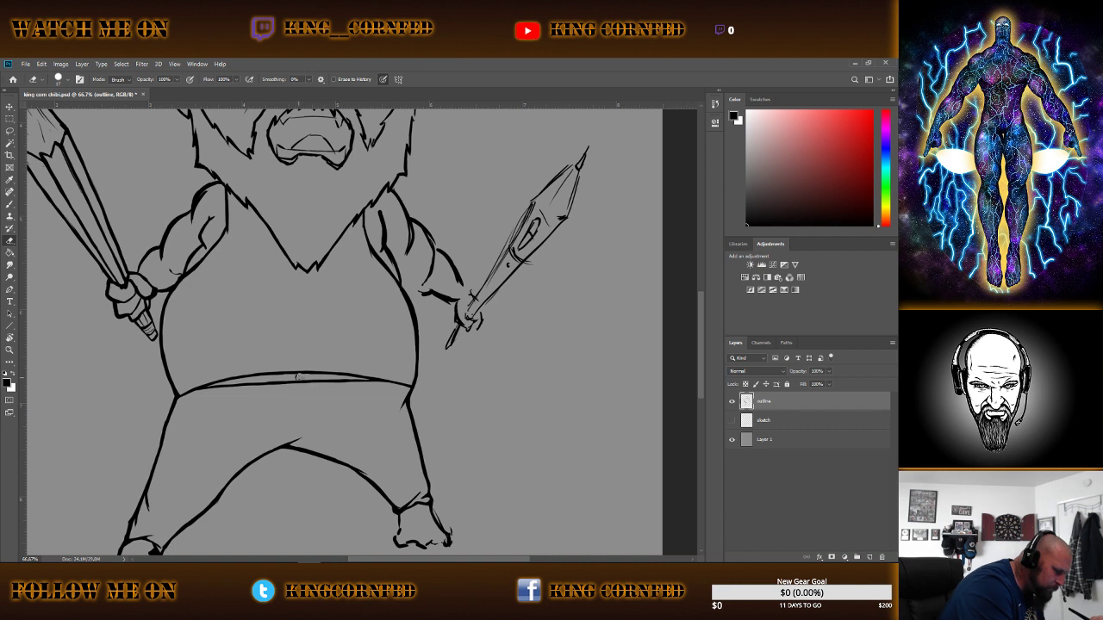
{"action": "left_click", "coordinate": [11, 204]}
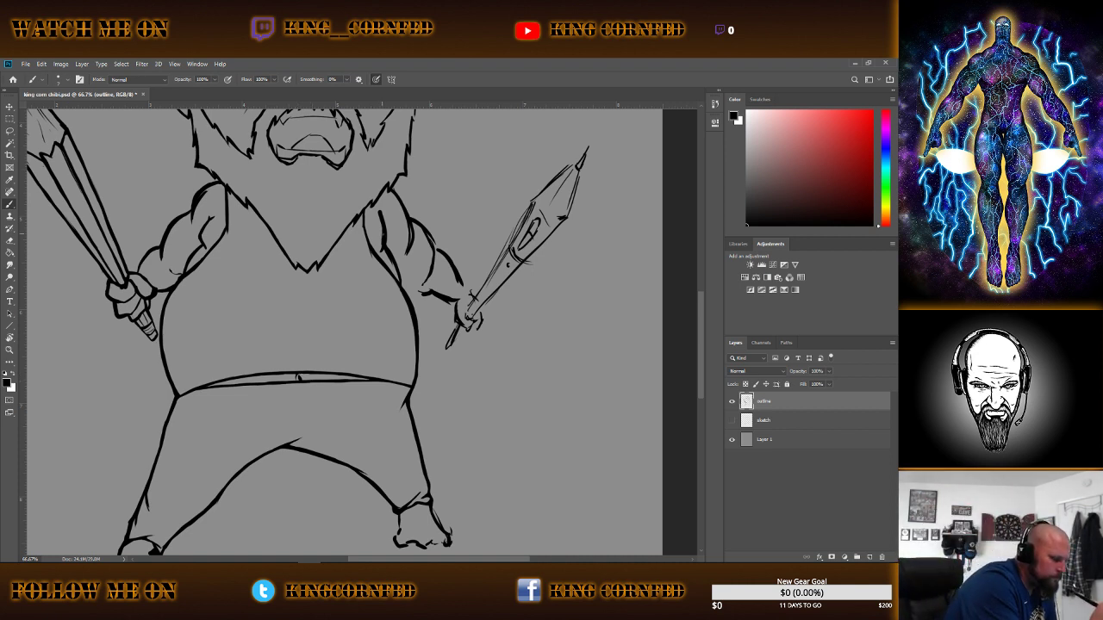
{"action": "key", "text": "e"}
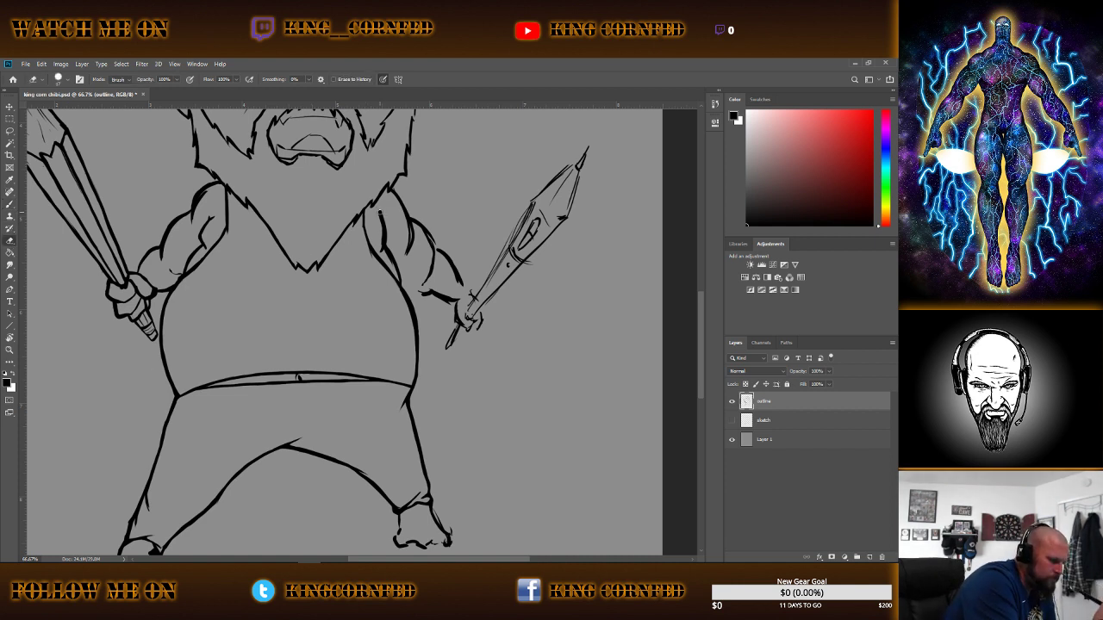
{"action": "mouse_move", "coordinate": [381, 219]}
{"action": "left_mouse_down"}
{"action": "mouse_move", "coordinate": [397, 264]}
{"action": "mouse_move", "coordinate": [392, 252]}
{"action": "left_mouse_up"}
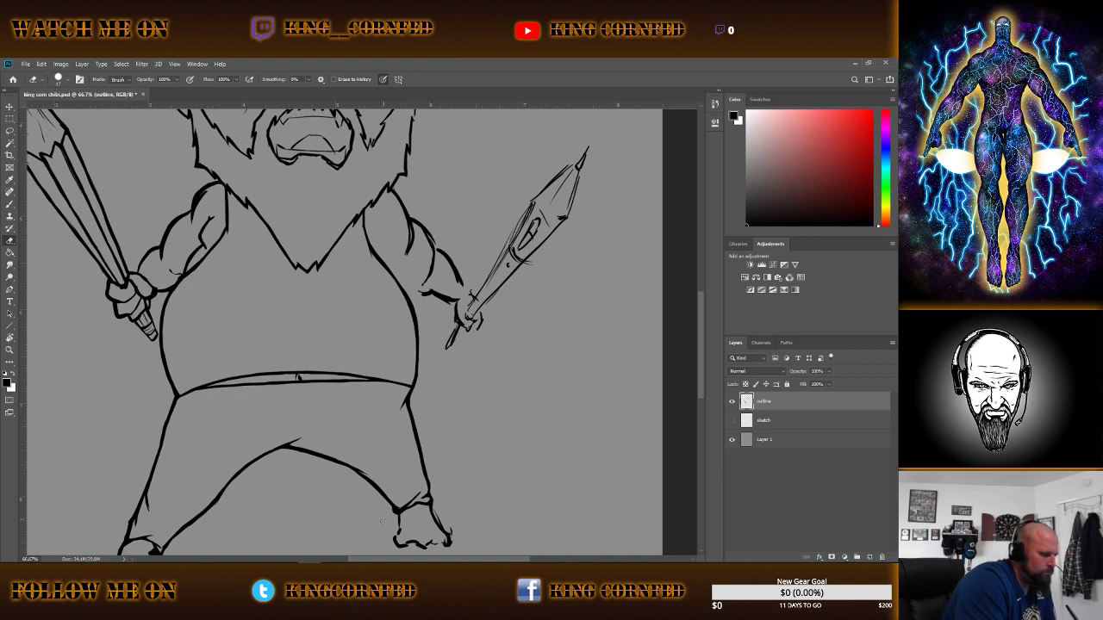
Re-ink the right shoulder and thicken the right chest outline with short brush strokes.
{"action": "left_click", "coordinate": [11, 204]}
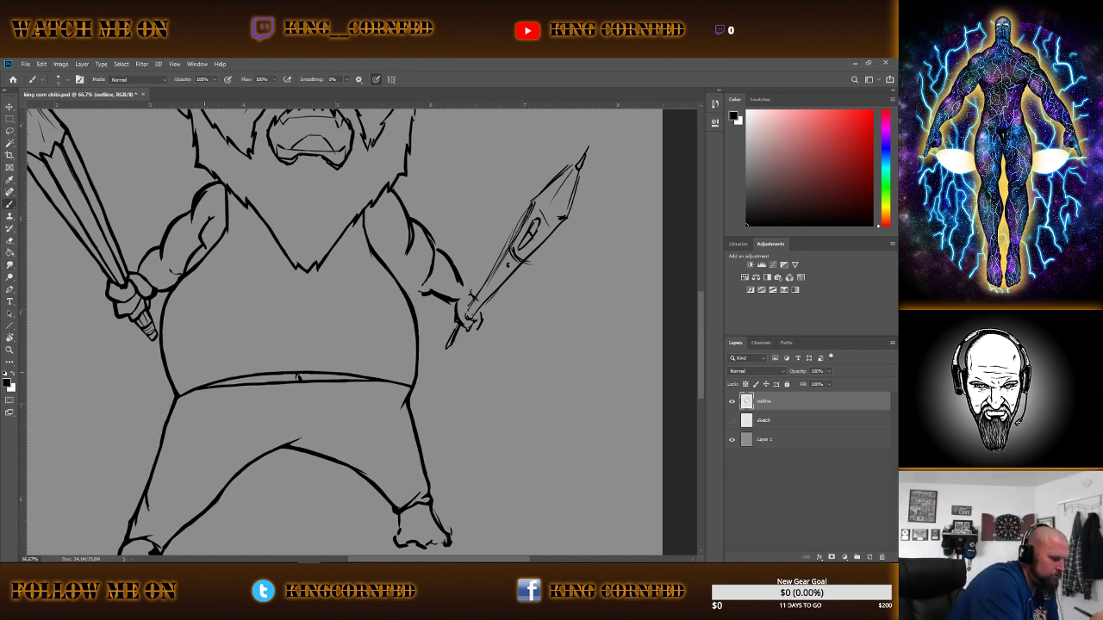
{"action": "left_click_drag", "start_coordinate": [377, 217], "coordinate": [385, 231]}
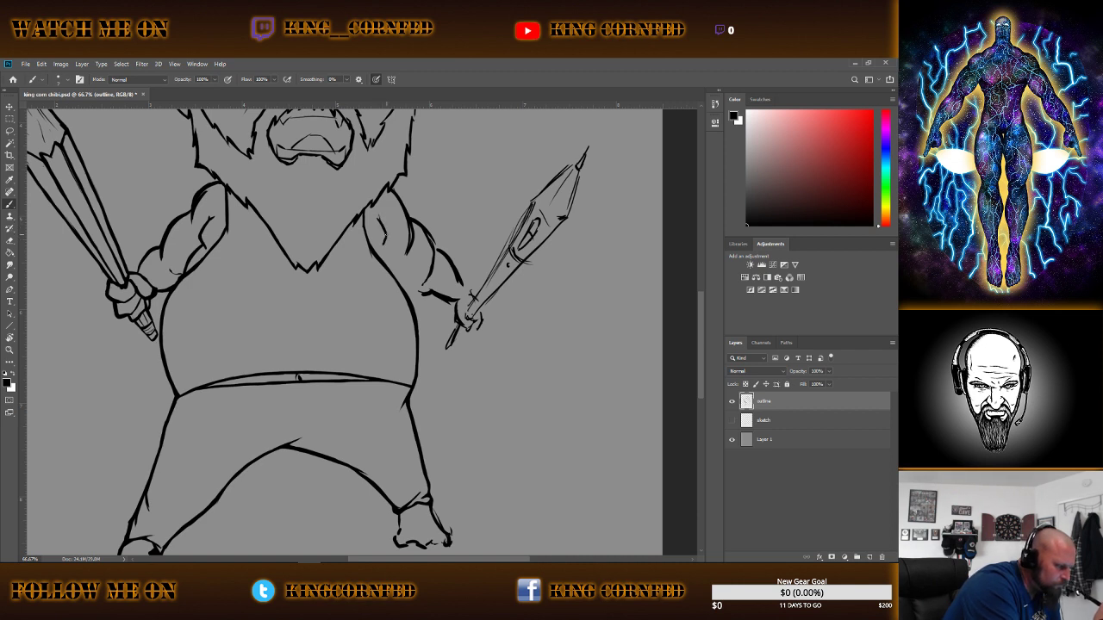
{"action": "left_click_drag", "start_coordinate": [384, 244], "coordinate": [402, 285]}
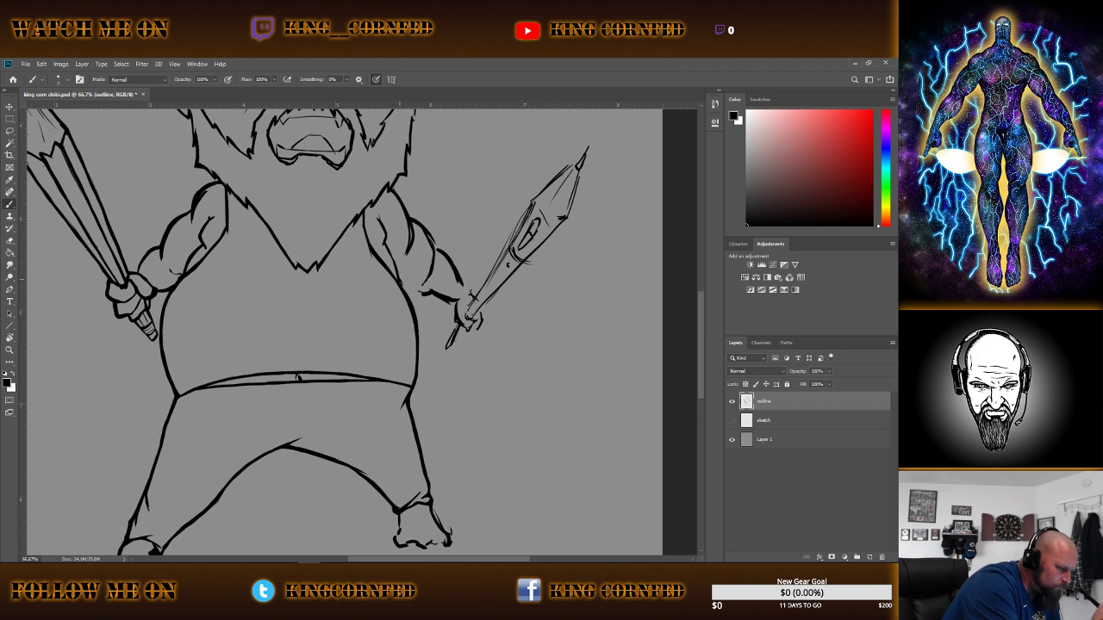
{"action": "left_click_drag", "start_coordinate": [400, 278], "coordinate": [403, 290]}
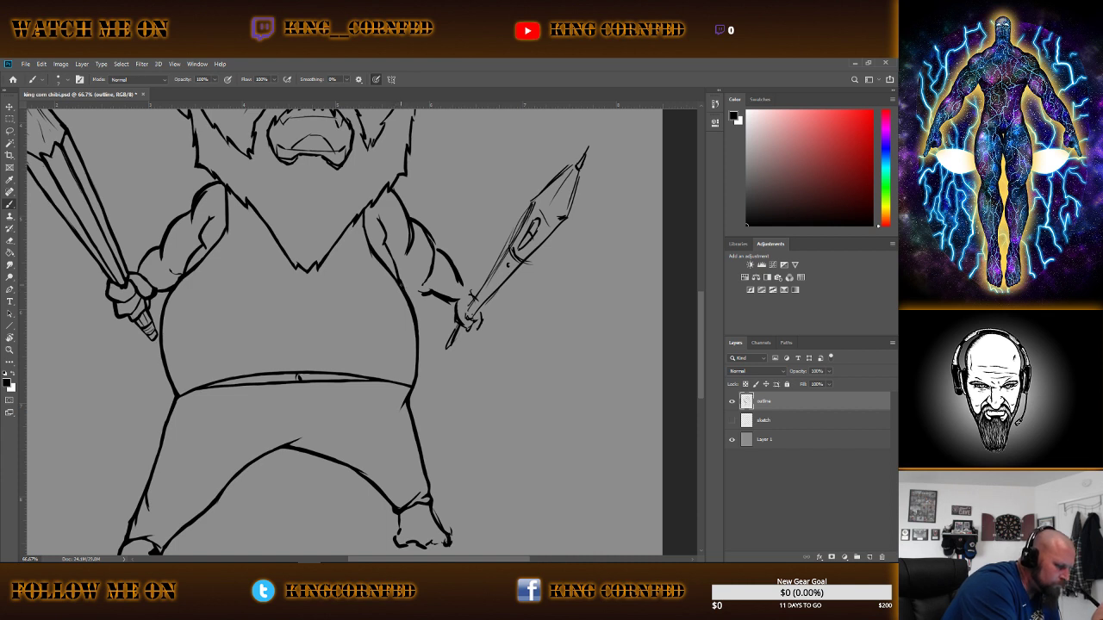
{"action": "left_click_drag", "start_coordinate": [403, 279], "coordinate": [409, 295]}
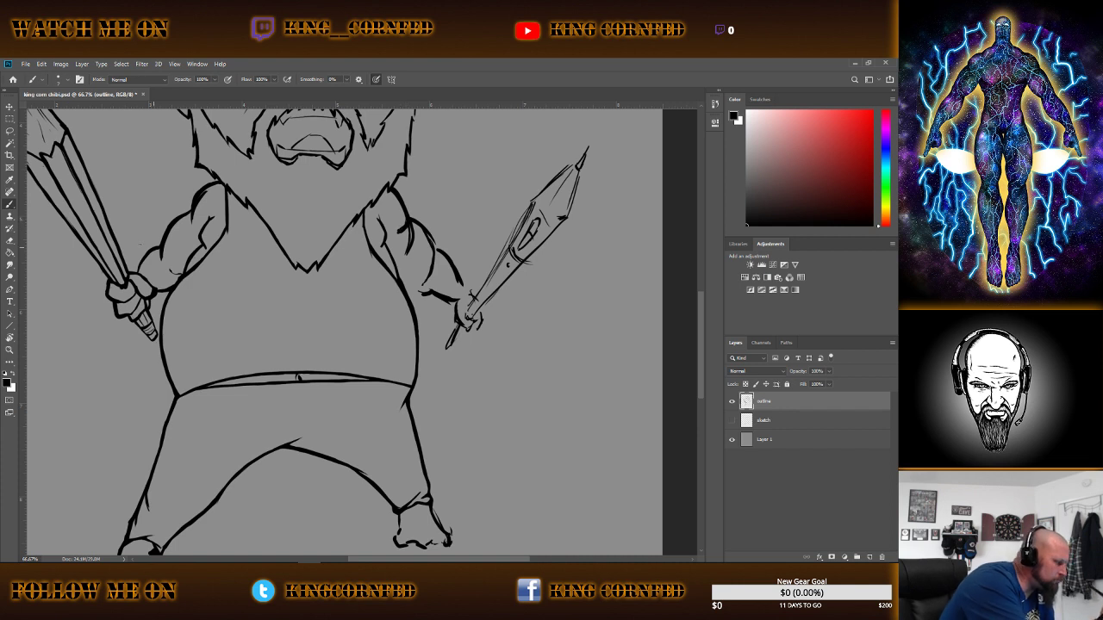
Erase rough bits at the right shoulder and arm, then ink new right arm strokes.
{"action": "key", "text": "e"}
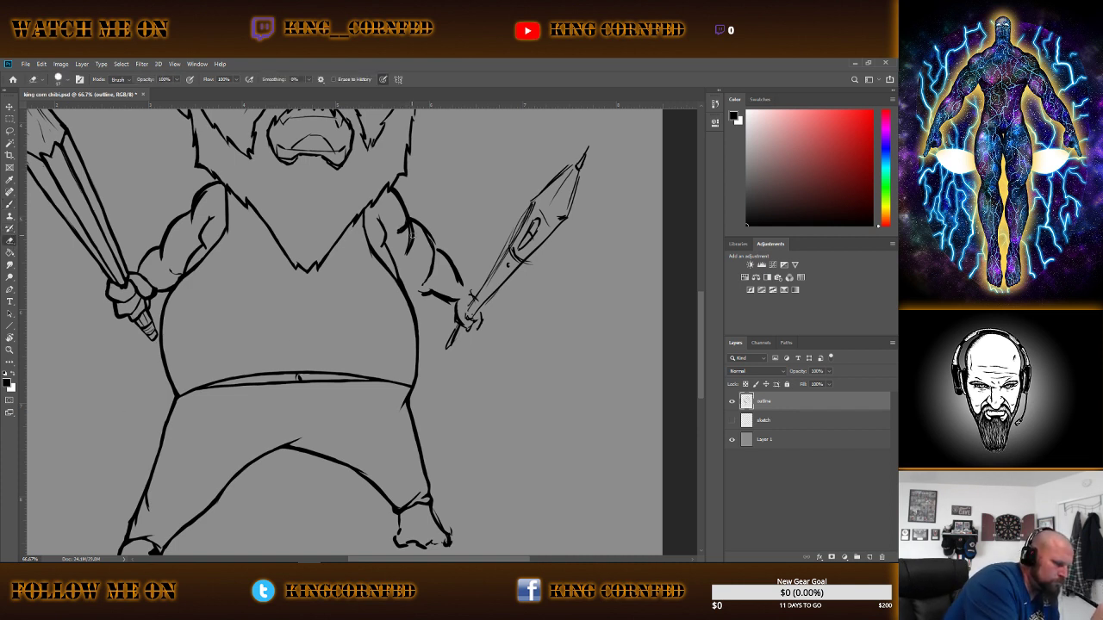
{"action": "mouse_move", "coordinate": [410, 226]}
{"action": "left_mouse_down"}
{"action": "mouse_move", "coordinate": [411, 245]}
{"action": "mouse_move", "coordinate": [398, 231]}
{"action": "left_mouse_up"}
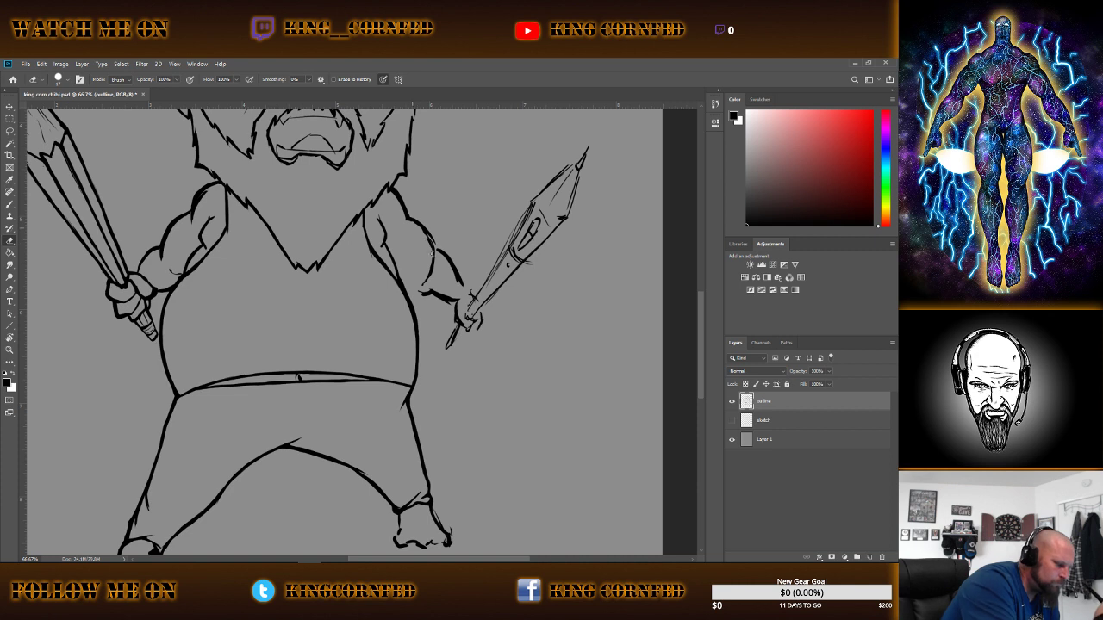
{"action": "left_click_drag", "start_coordinate": [425, 250], "coordinate": [423, 233]}
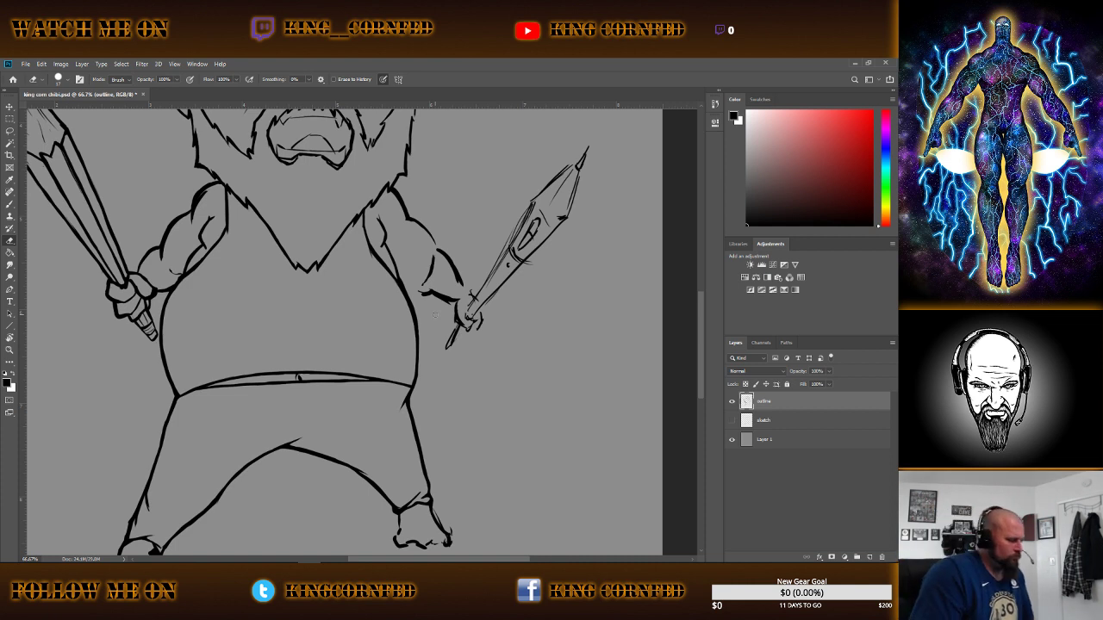
{"action": "left_click", "coordinate": [11, 202]}
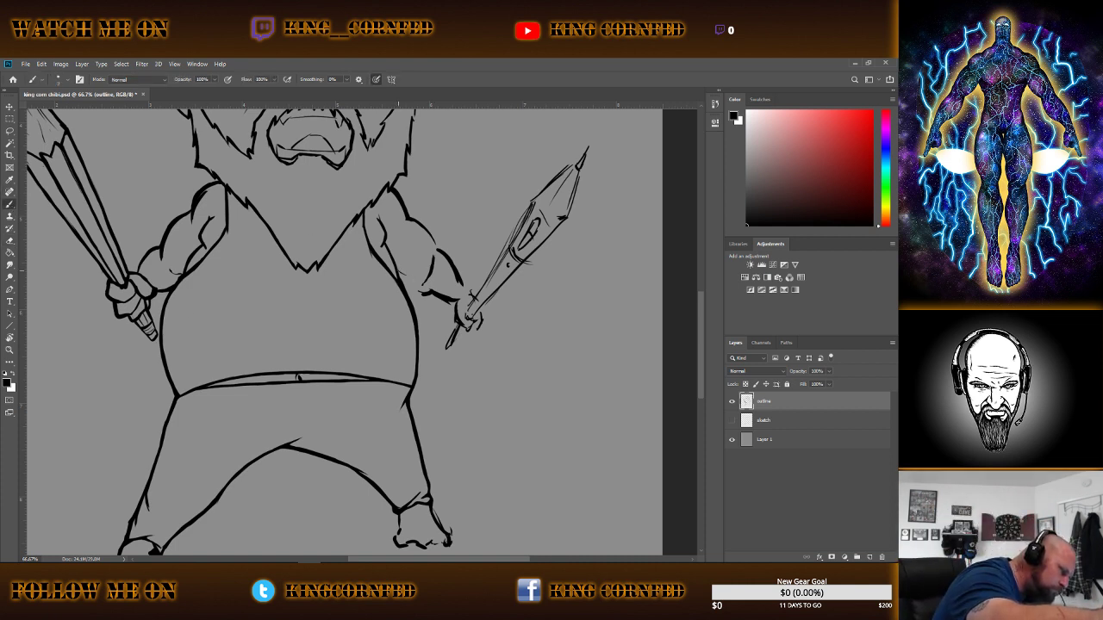
{"action": "left_click_drag", "start_coordinate": [396, 270], "coordinate": [431, 289]}
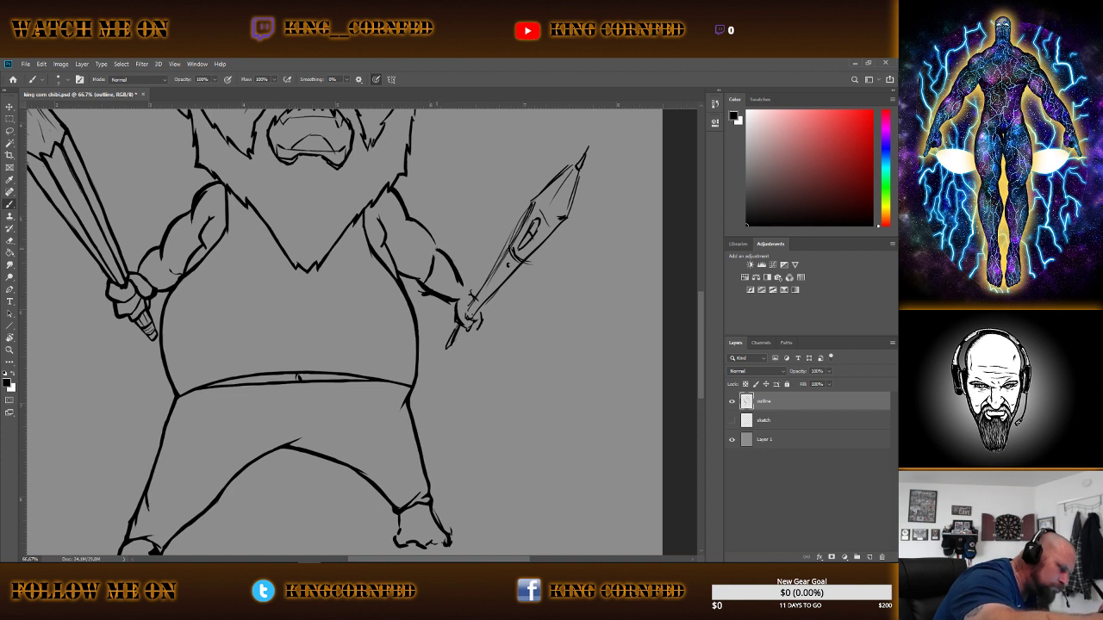
{"action": "left_click_drag", "start_coordinate": [458, 273], "coordinate": [466, 290]}
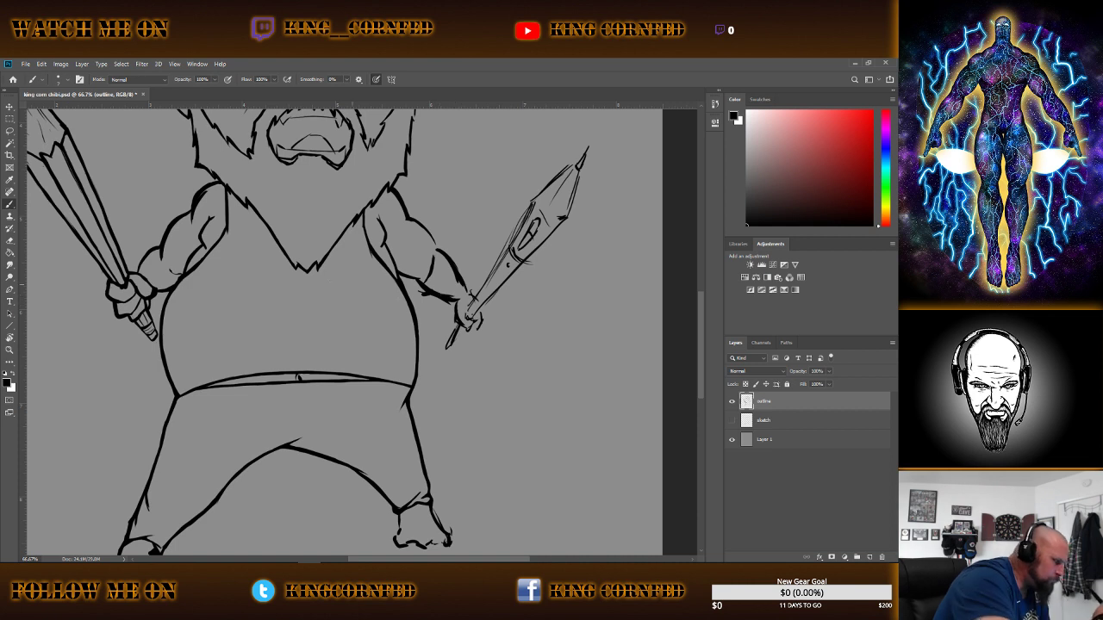
Erase a stretch of the right arm line and redraw the right elbow line.
{"action": "left_click", "coordinate": [10, 242]}
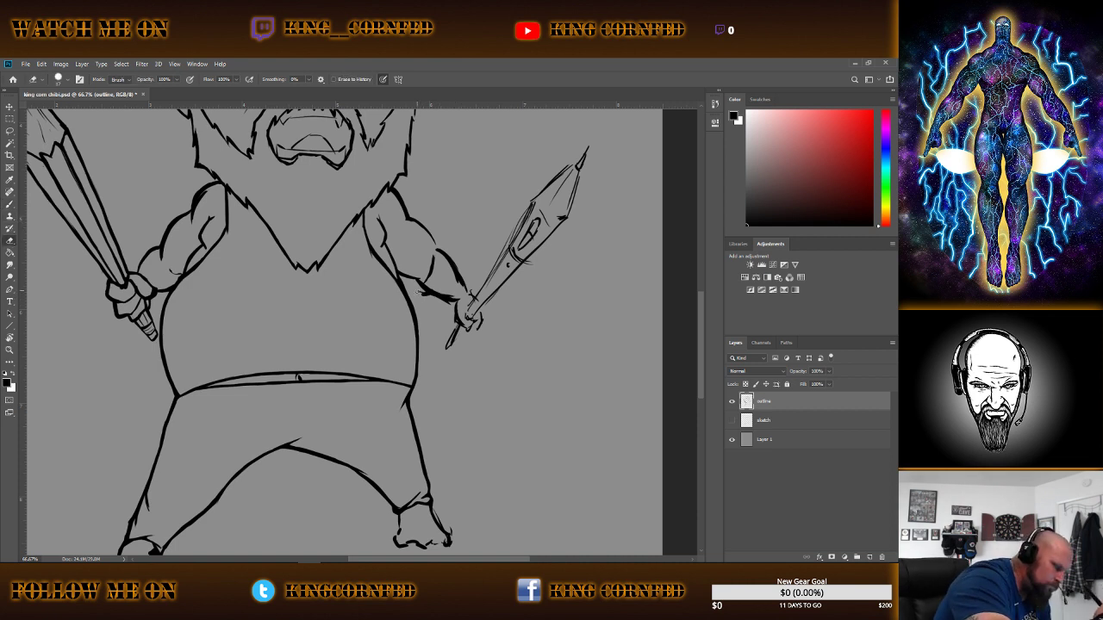
{"action": "left_click_drag", "start_coordinate": [447, 301], "coordinate": [448, 293]}
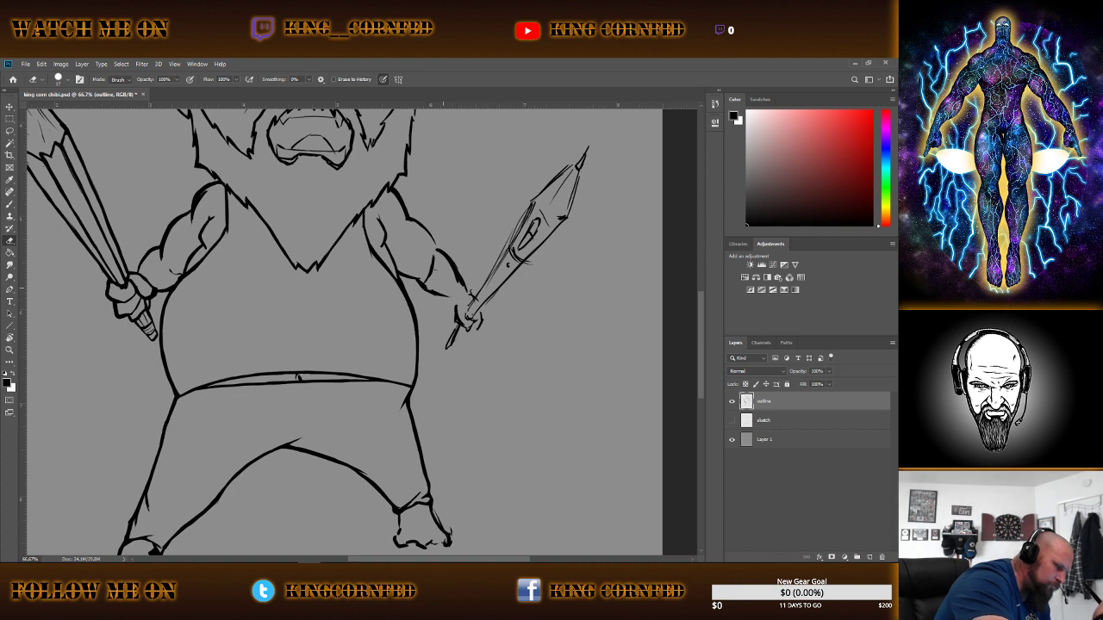
{"action": "left_click_drag", "start_coordinate": [434, 271], "coordinate": [435, 256]}
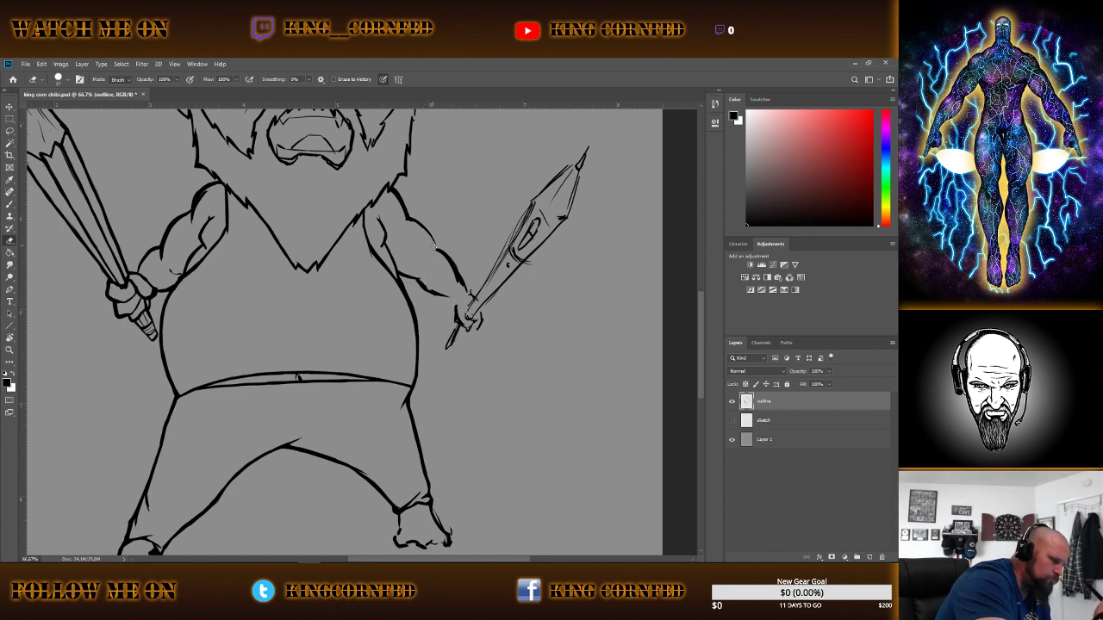
{"action": "key", "text": "b"}
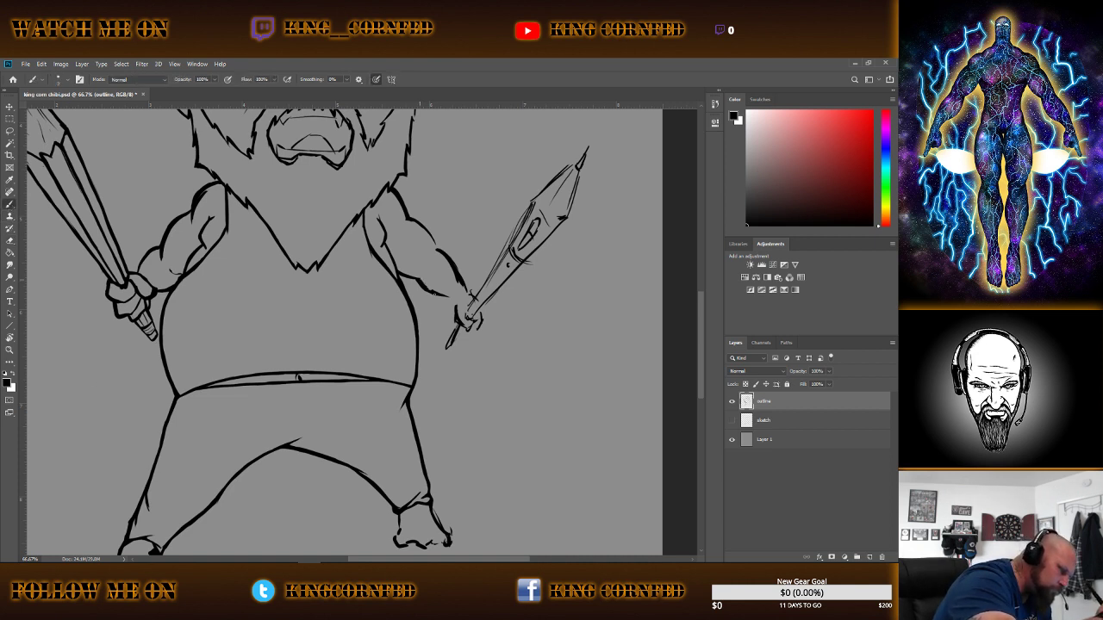
{"action": "left_click_drag", "start_coordinate": [425, 289], "coordinate": [444, 297]}
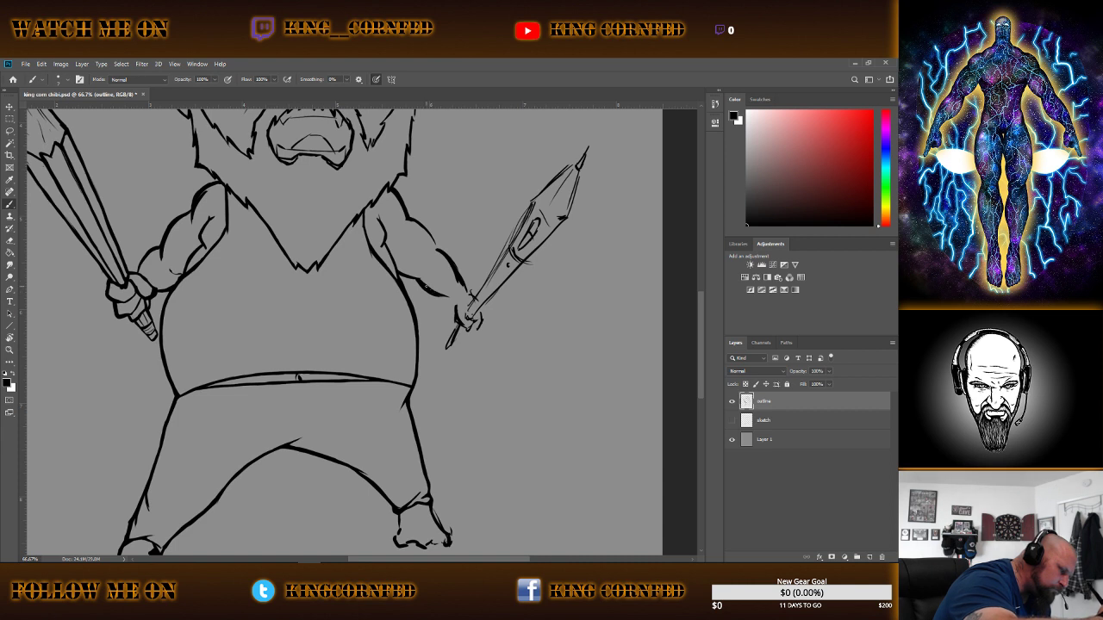
{"action": "left_click_drag", "start_coordinate": [444, 297], "coordinate": [456, 302]}
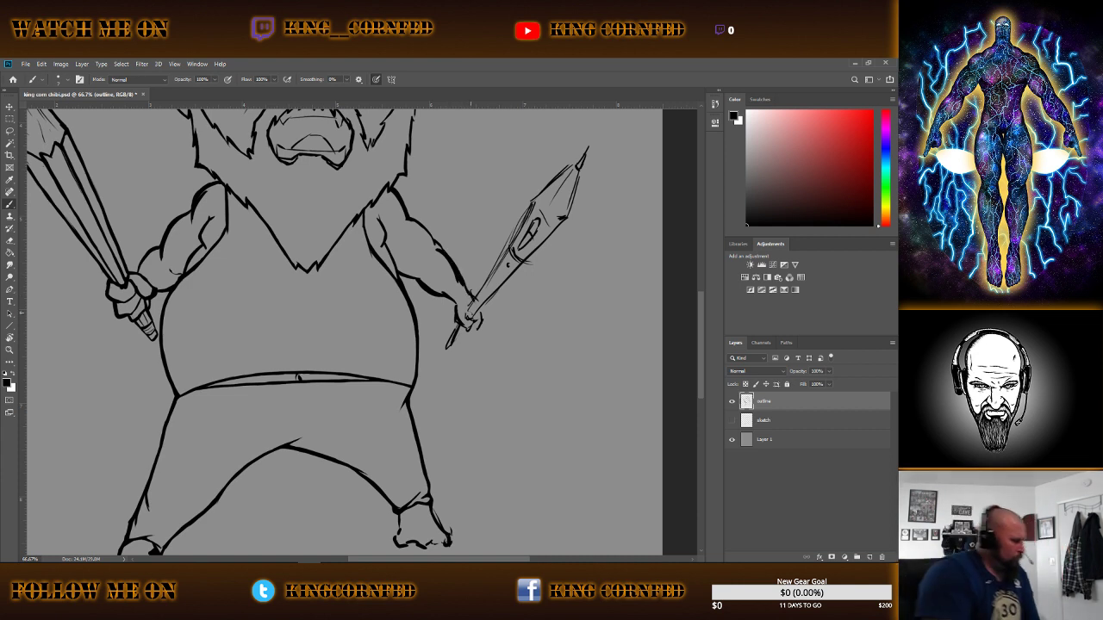
Clean stray marks along the right forearm and around the sword-gripping hand.
{"action": "left_click", "coordinate": [10, 241]}
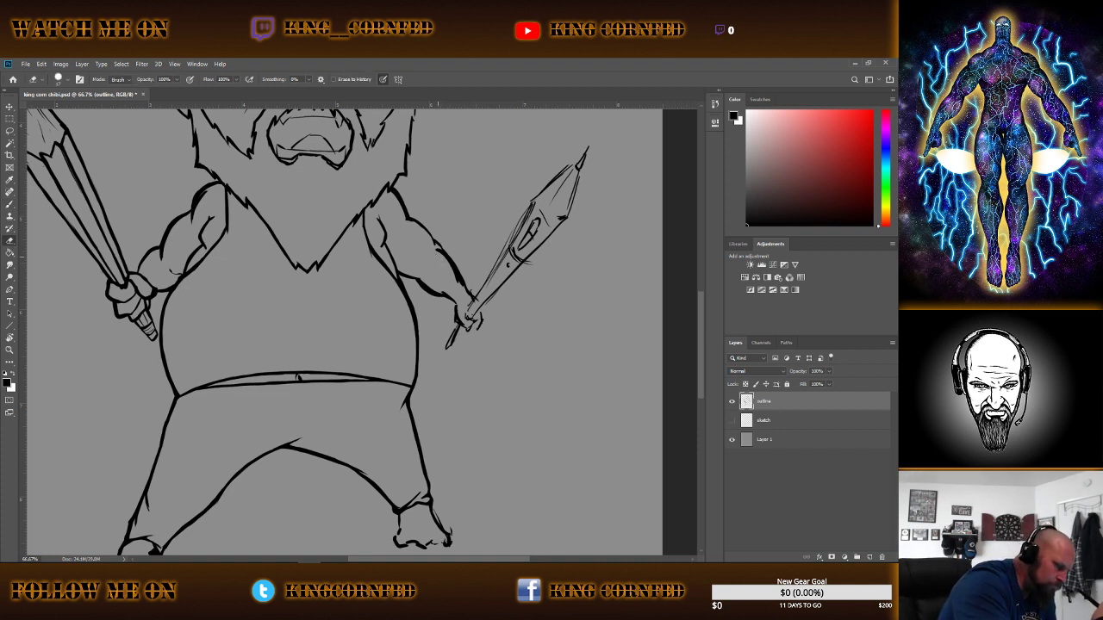
{"action": "left_click_drag", "start_coordinate": [456, 285], "coordinate": [456, 274]}
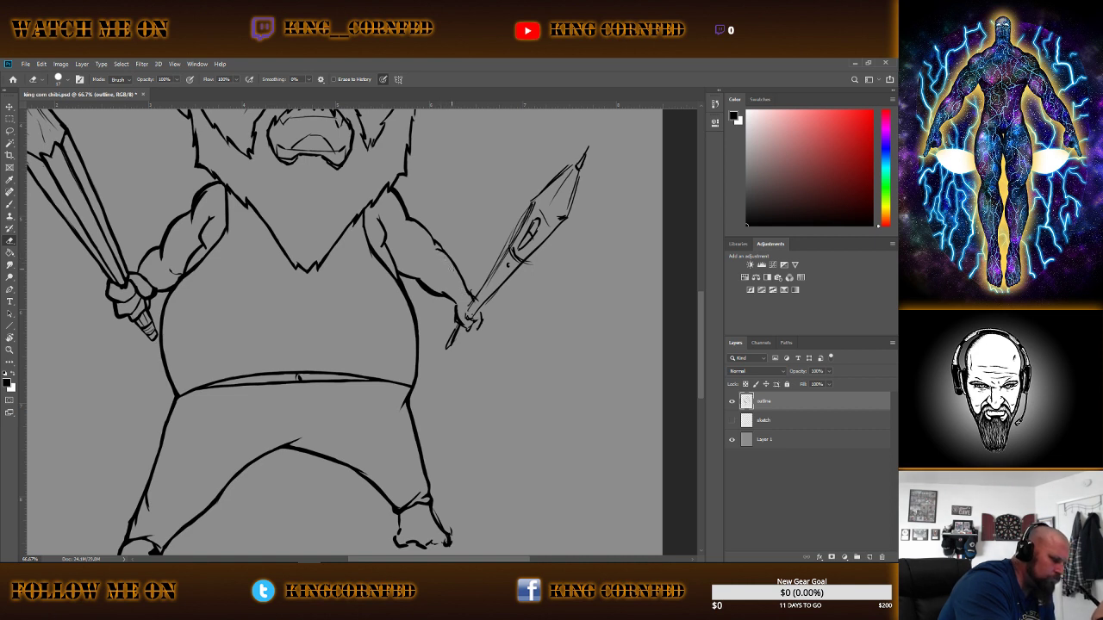
{"action": "key", "text": "b"}
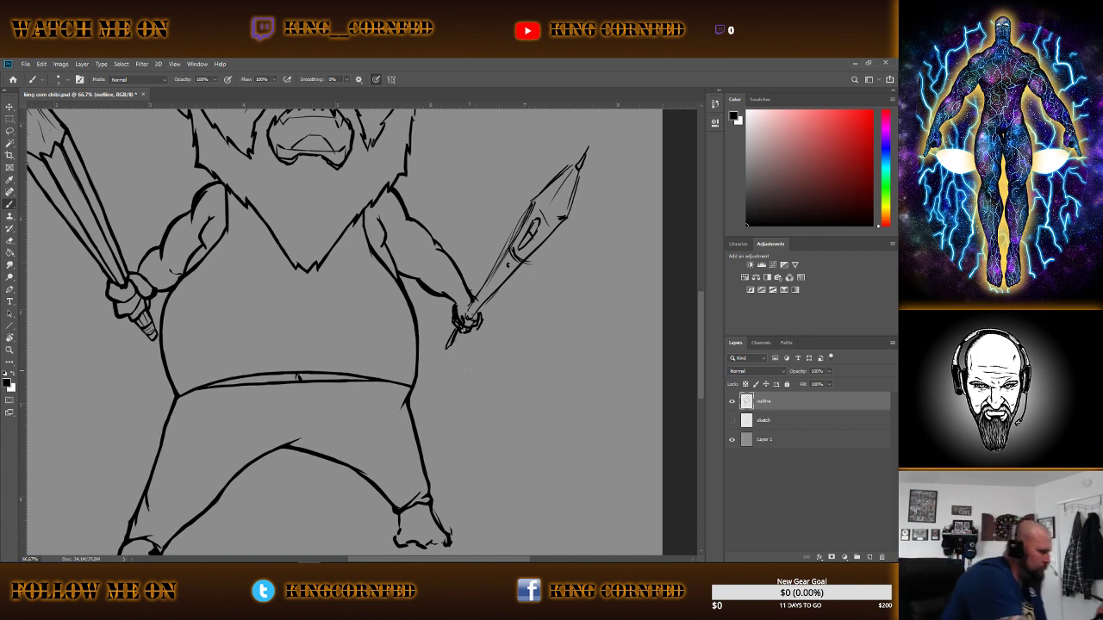
{"action": "left_click", "coordinate": [10, 242]}
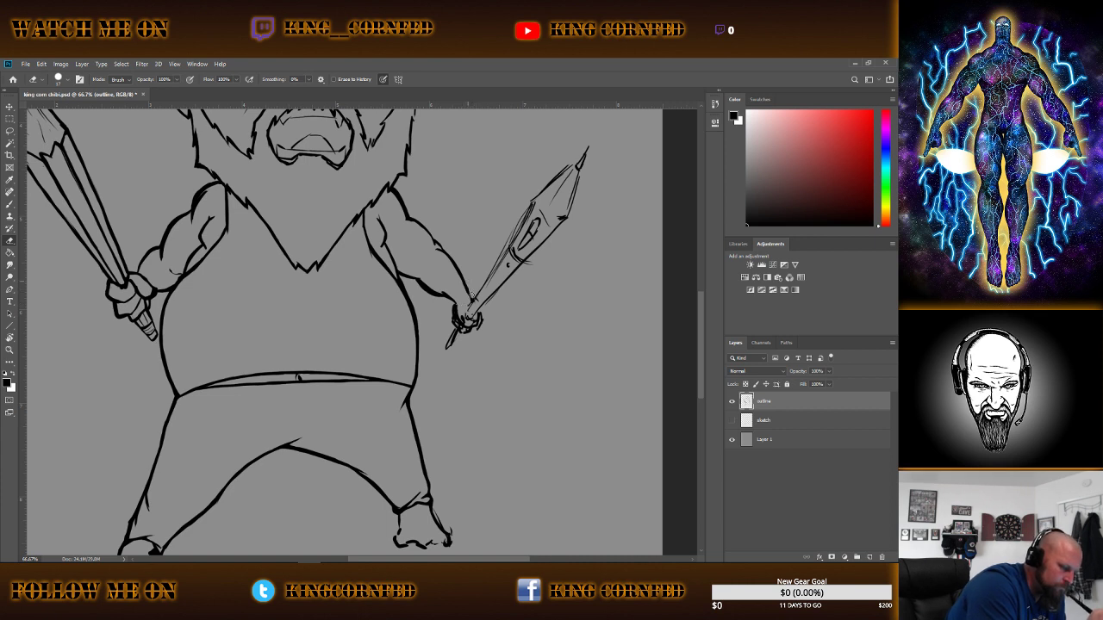
{"action": "mouse_move", "coordinate": [481, 315]}
{"action": "left_mouse_down"}
{"action": "mouse_move", "coordinate": [480, 331]}
{"action": "mouse_move", "coordinate": [460, 324]}
{"action": "left_mouse_up"}
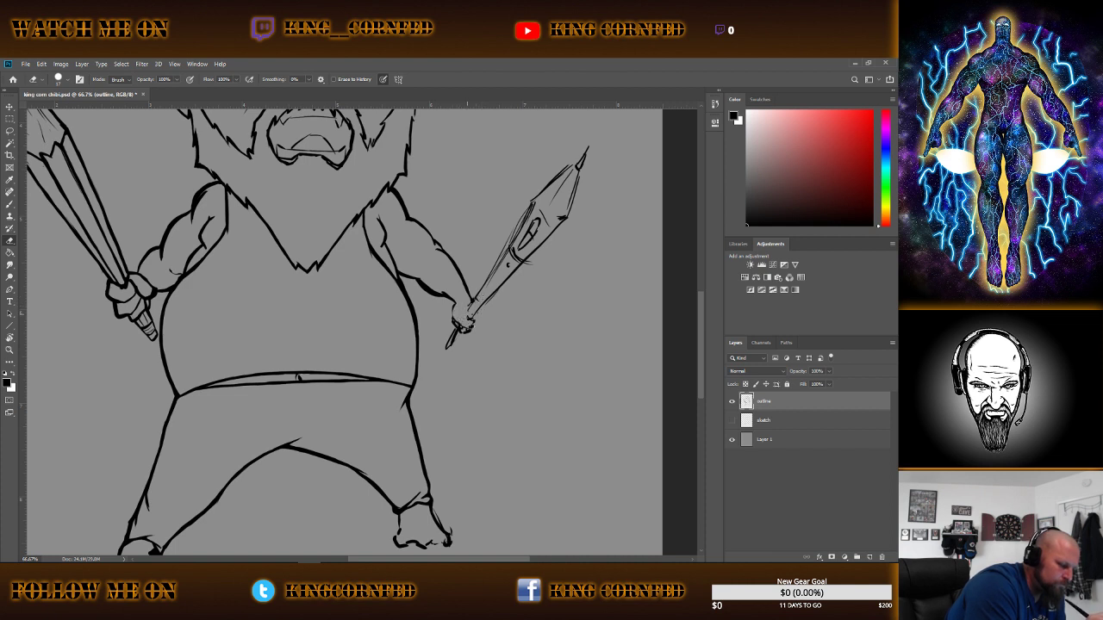
{"action": "left_click_drag", "start_coordinate": [472, 318], "coordinate": [475, 329]}
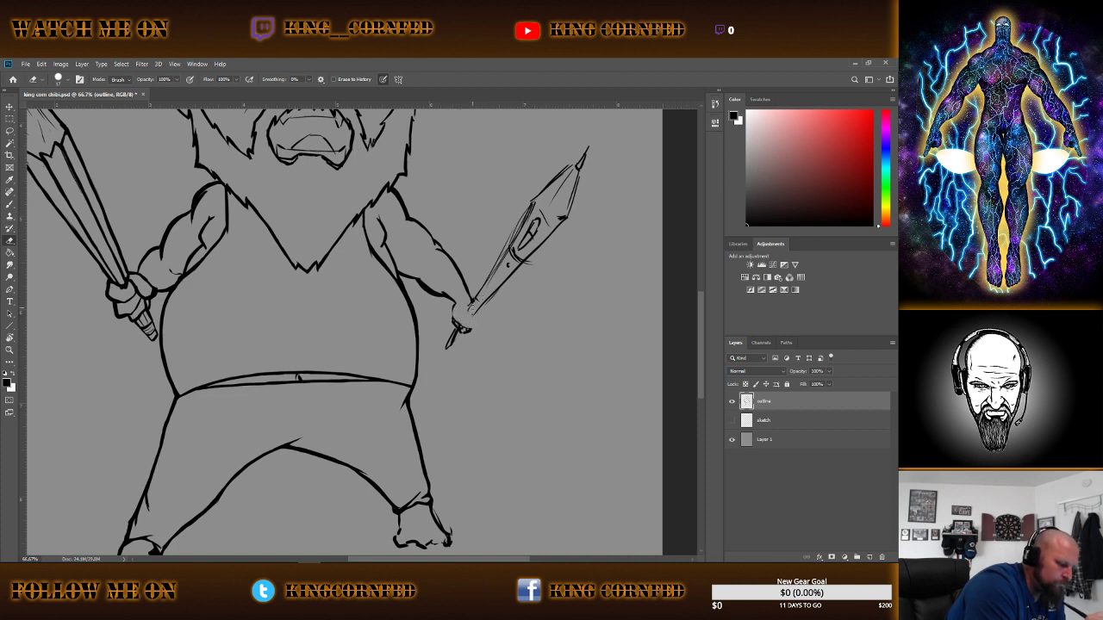
{"action": "left_click_drag", "start_coordinate": [458, 320], "coordinate": [459, 326]}
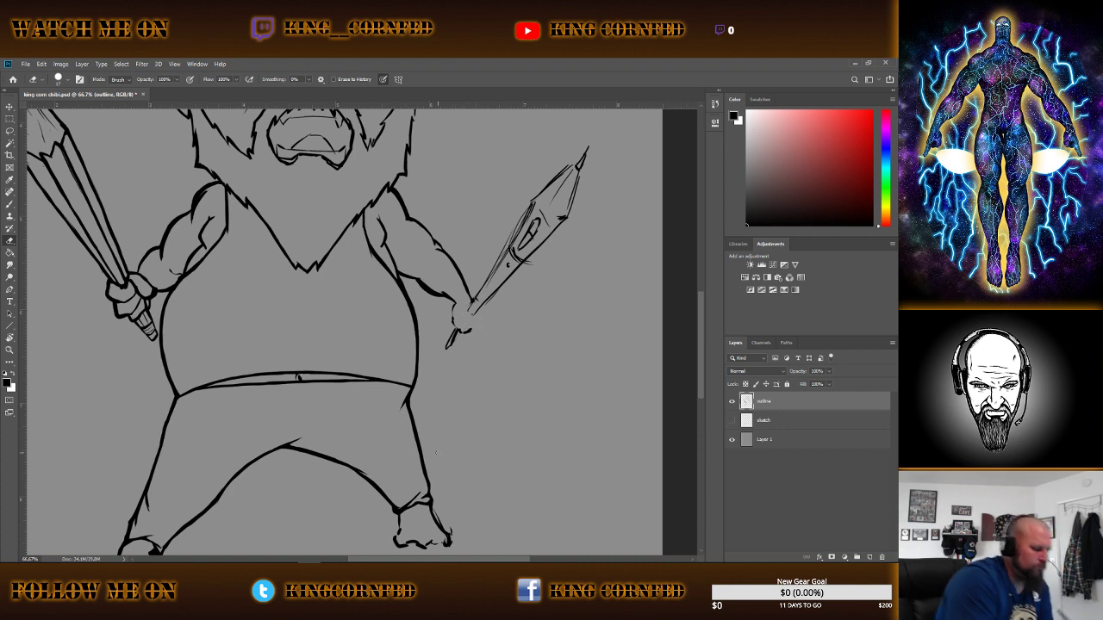
{"action": "key", "text": "b"}
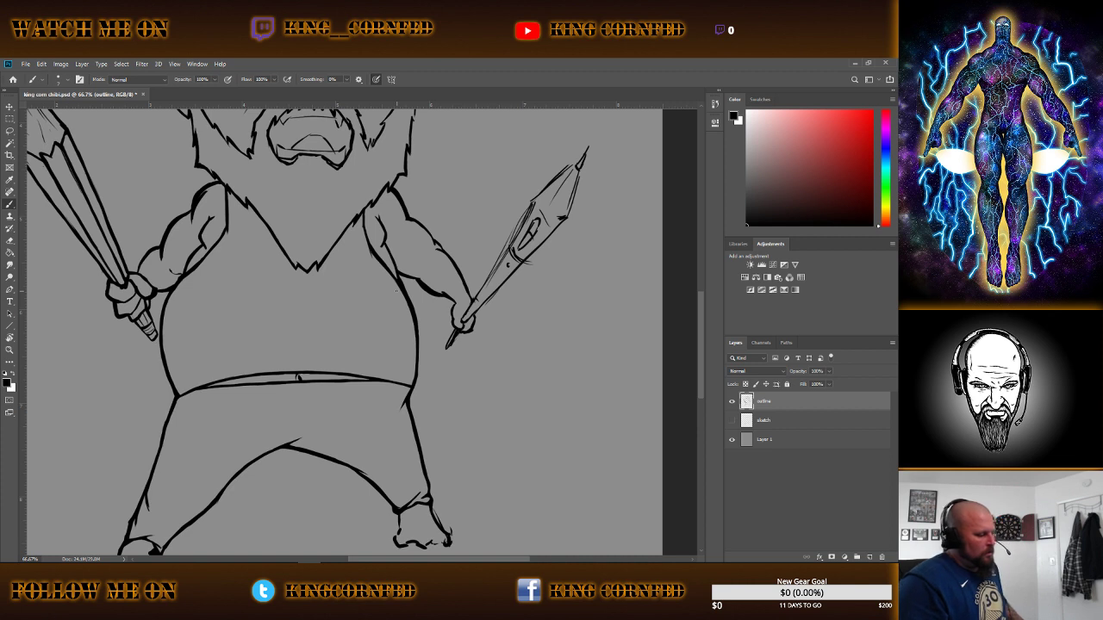
{"action": "key", "text": "e"}
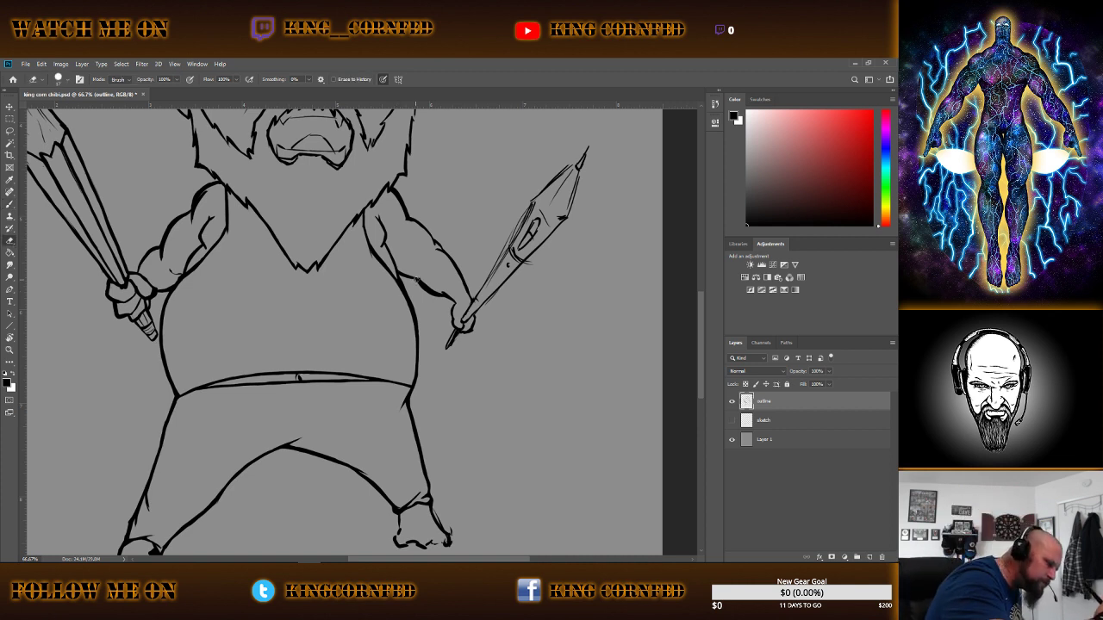
{"action": "mouse_move", "coordinate": [423, 281]}
{"action": "left_mouse_down"}
{"action": "mouse_move", "coordinate": [435, 291]}
{"action": "mouse_move", "coordinate": [428, 287]}
{"action": "left_mouse_up"}
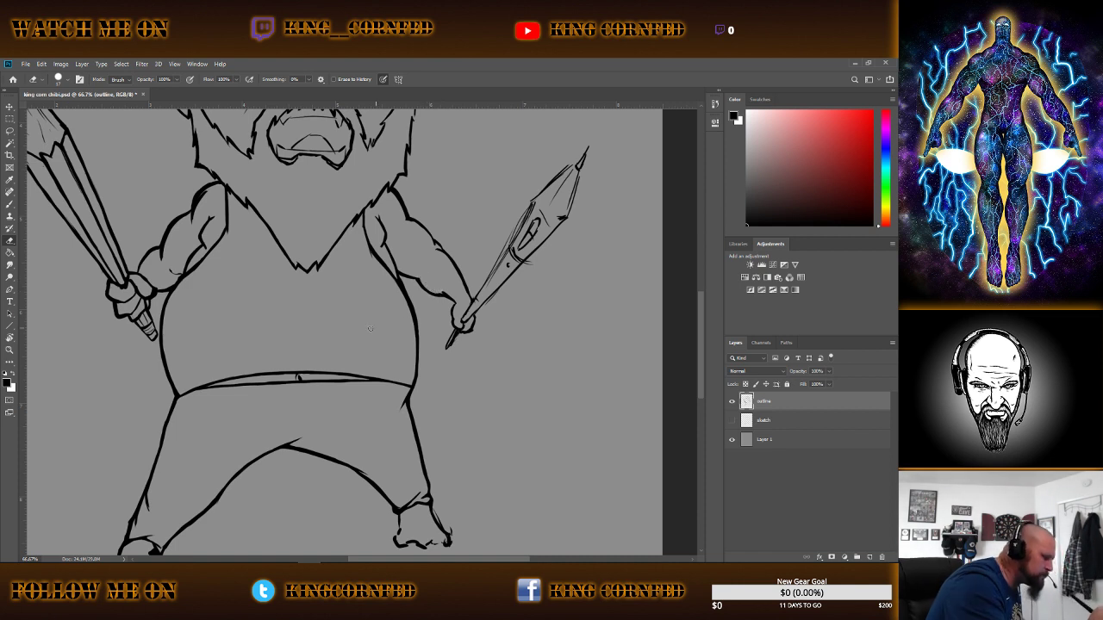
{"action": "left_click", "coordinate": [10, 208]}
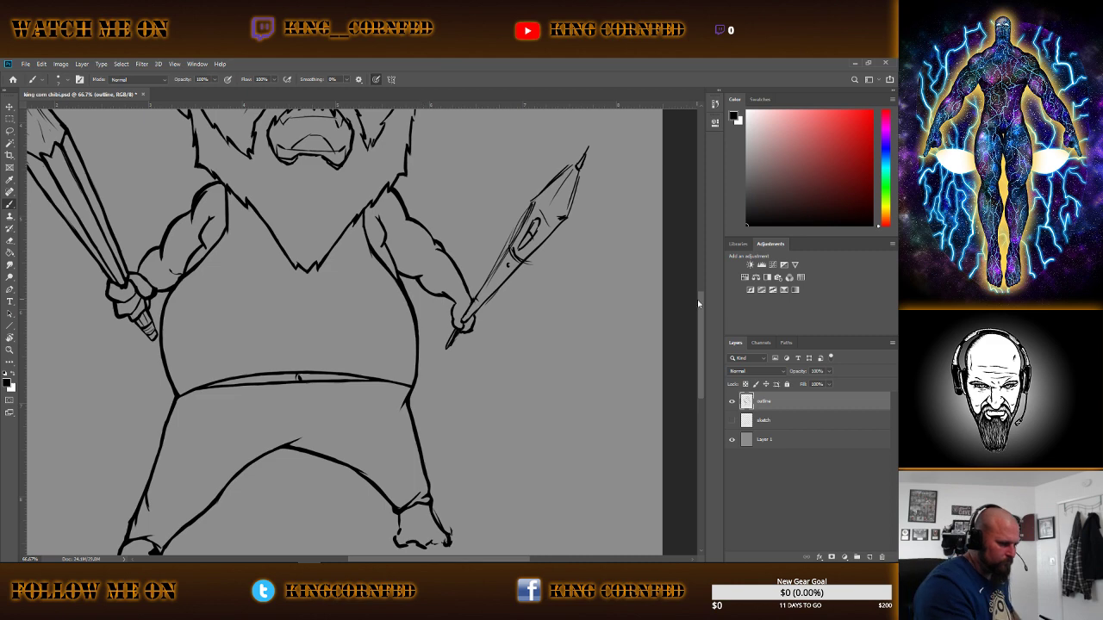
Save the drawing from the File menu.
{"action": "scroll", "coordinate": [702, 314], "scroll_direction": "down", "scroll_amount": 3}
{"action": "left_click", "coordinate": [26, 64]}
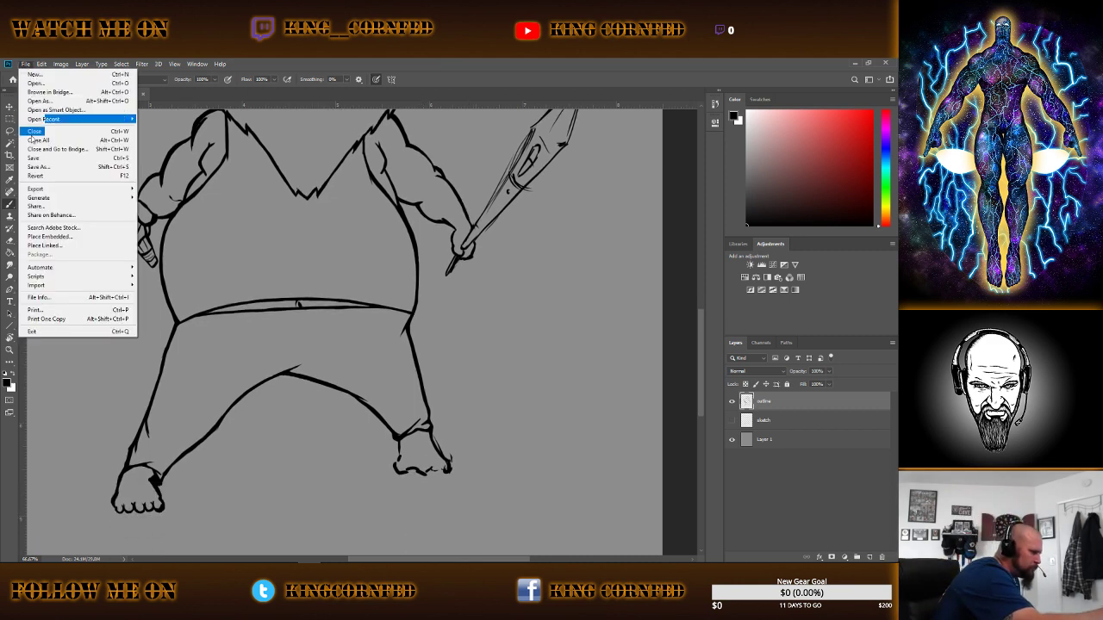
{"action": "left_click", "coordinate": [45, 158]}
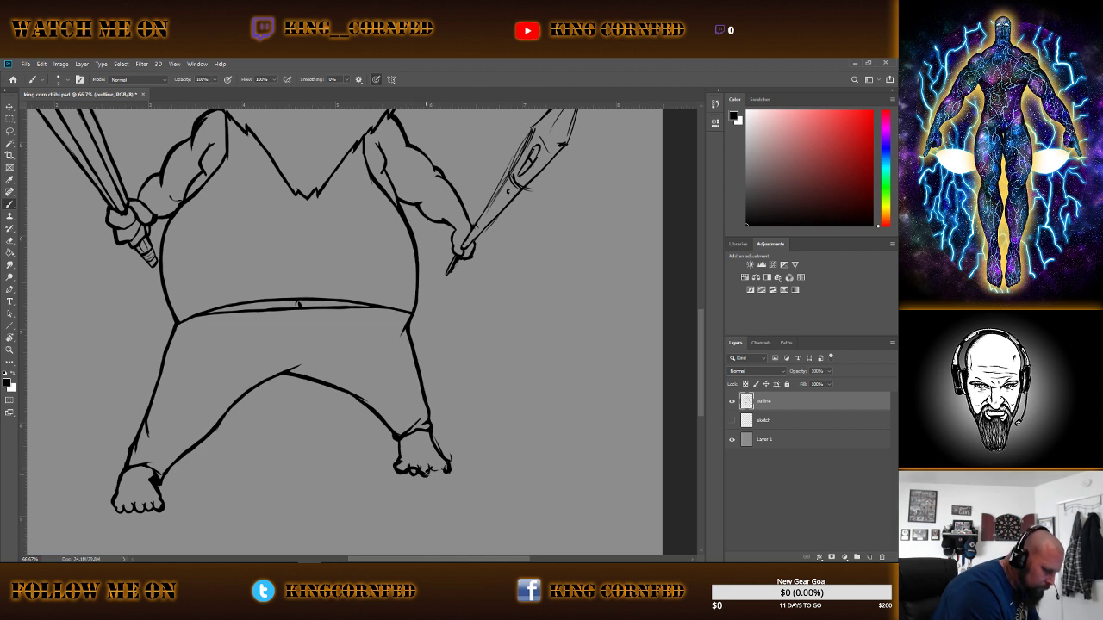
Darken the right foot's toe outline and erase the stray mark beside it.
{"action": "left_click_drag", "start_coordinate": [425, 472], "coordinate": [439, 471]}
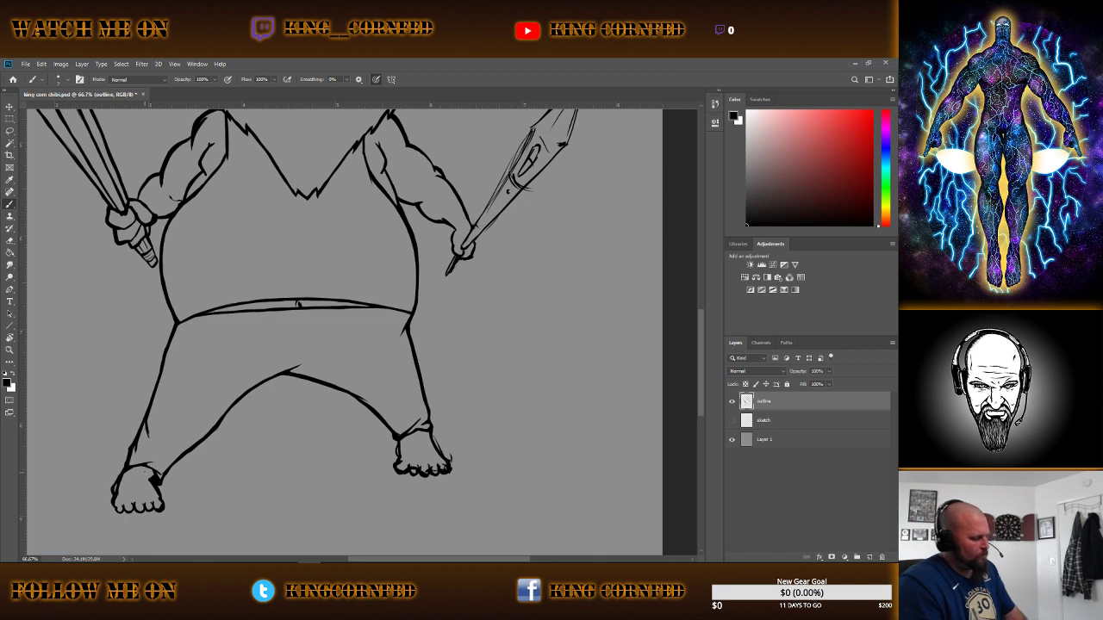
{"action": "key", "text": "e"}
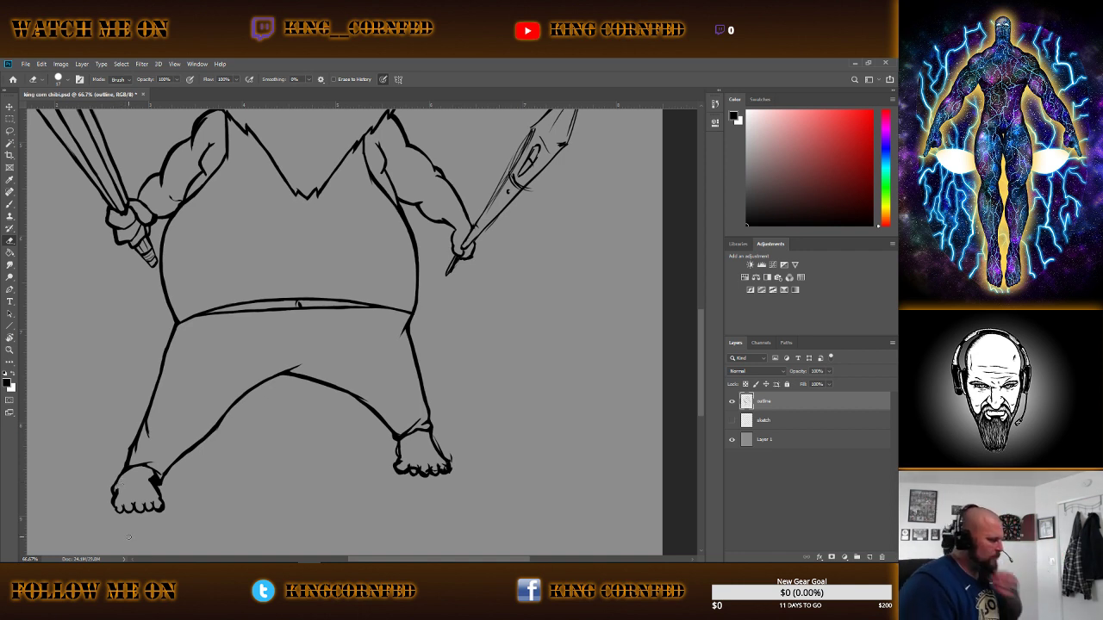
{"action": "key", "text": "b"}
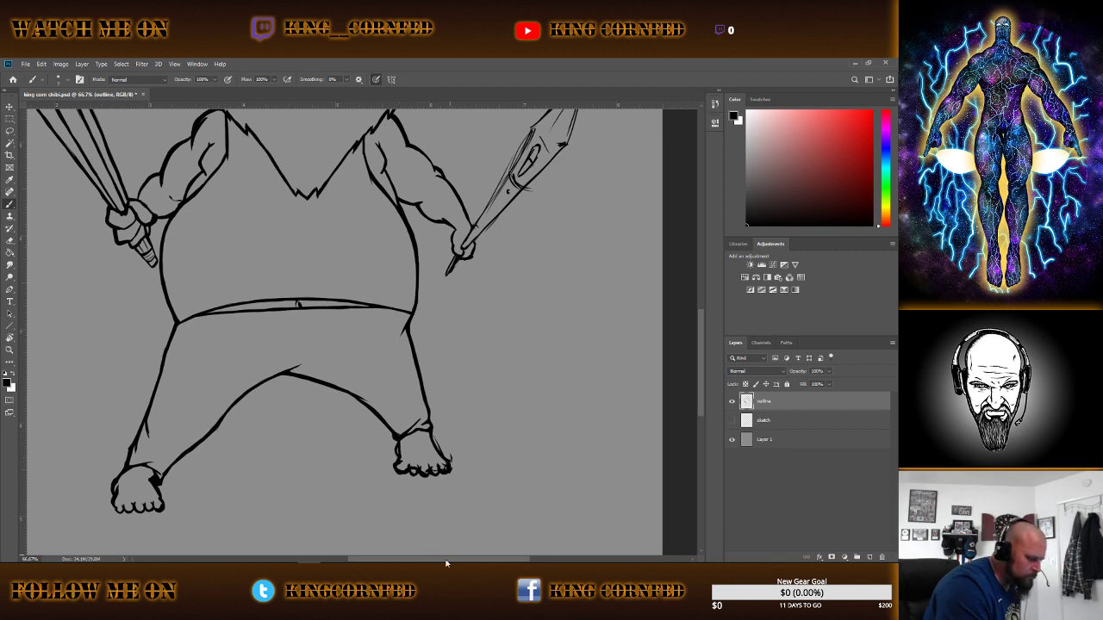
{"action": "left_click", "coordinate": [10, 240]}
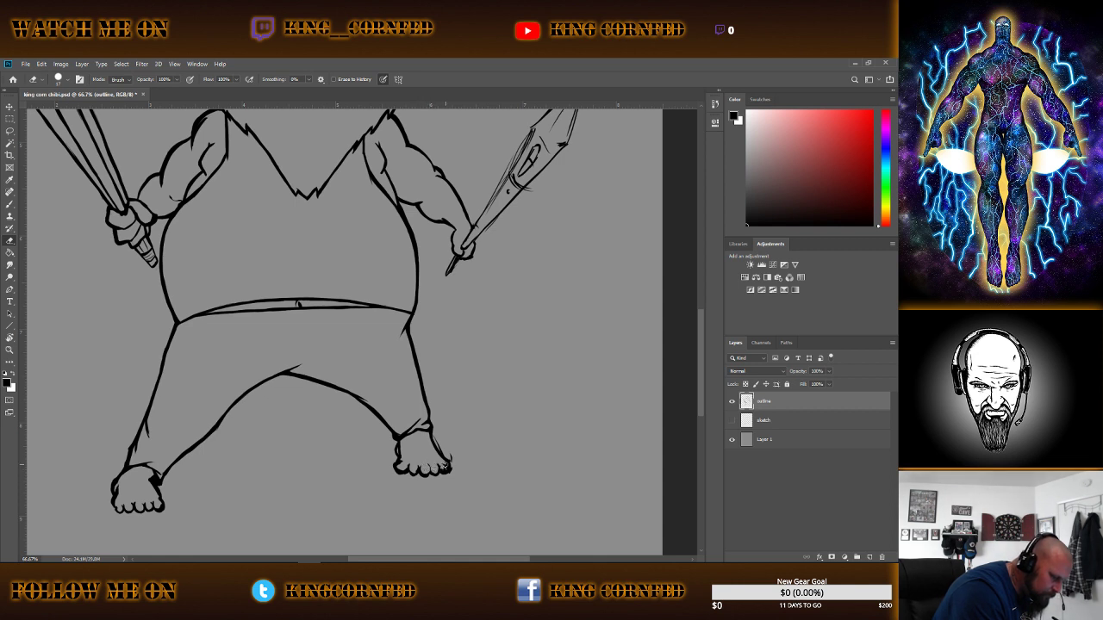
{"action": "left_click_drag", "start_coordinate": [449, 455], "coordinate": [451, 467]}
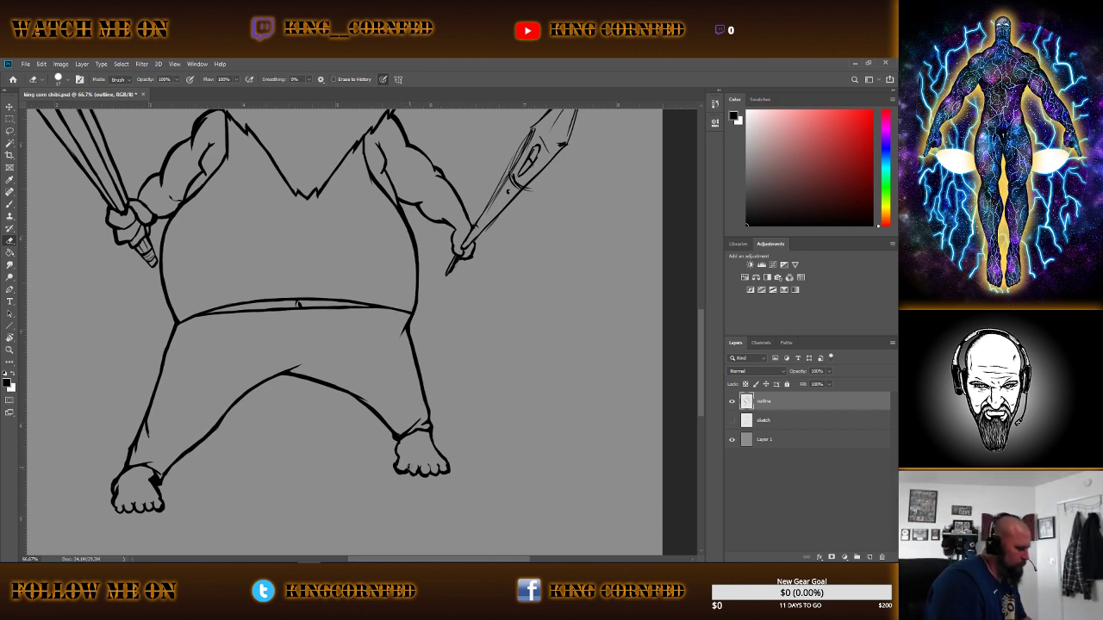
{"action": "key", "text": "b"}
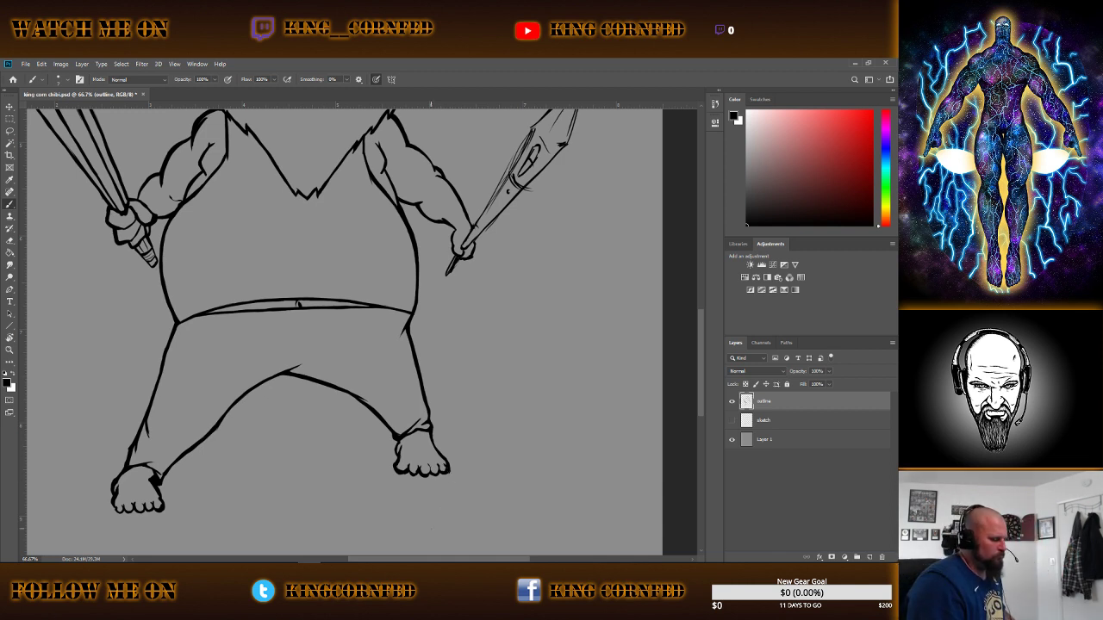
Fit the whole chibi on screen, then zoom to 100% on the right sword hand.
{"action": "key", "text": "z"}
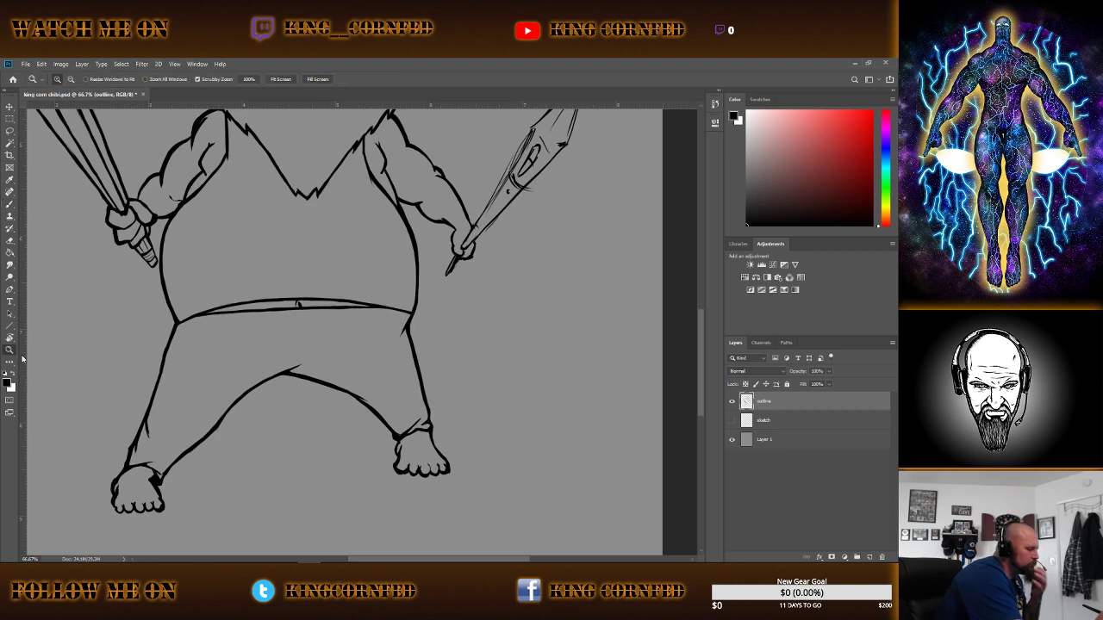
{"action": "right_click", "coordinate": [318, 318]}
{"action": "left_click", "coordinate": [349, 327]}
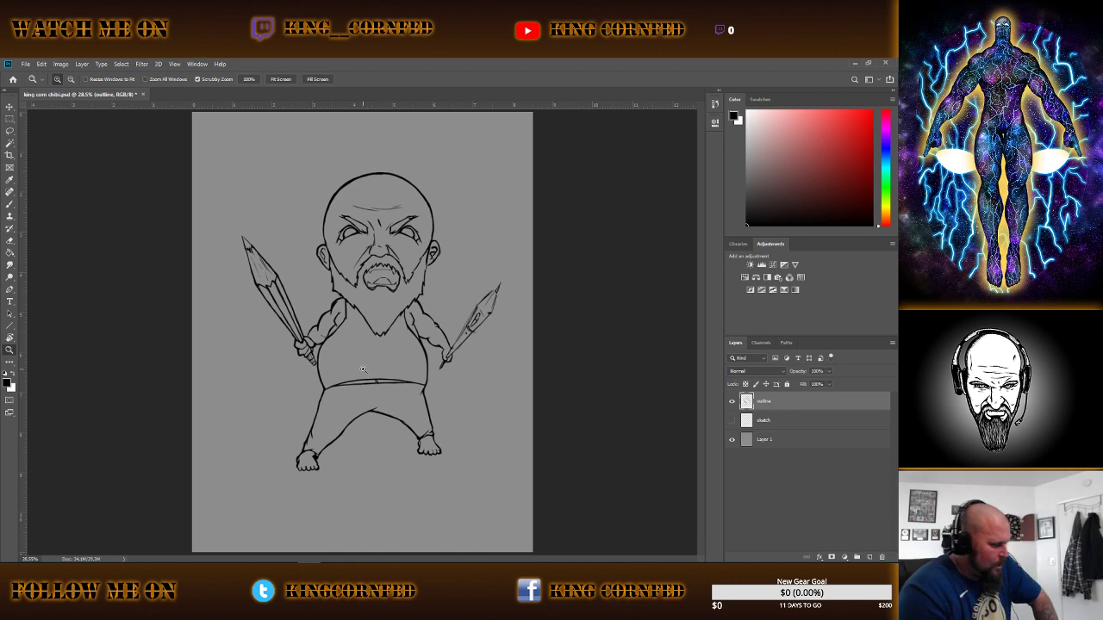
{"action": "left_click", "coordinate": [363, 369]}
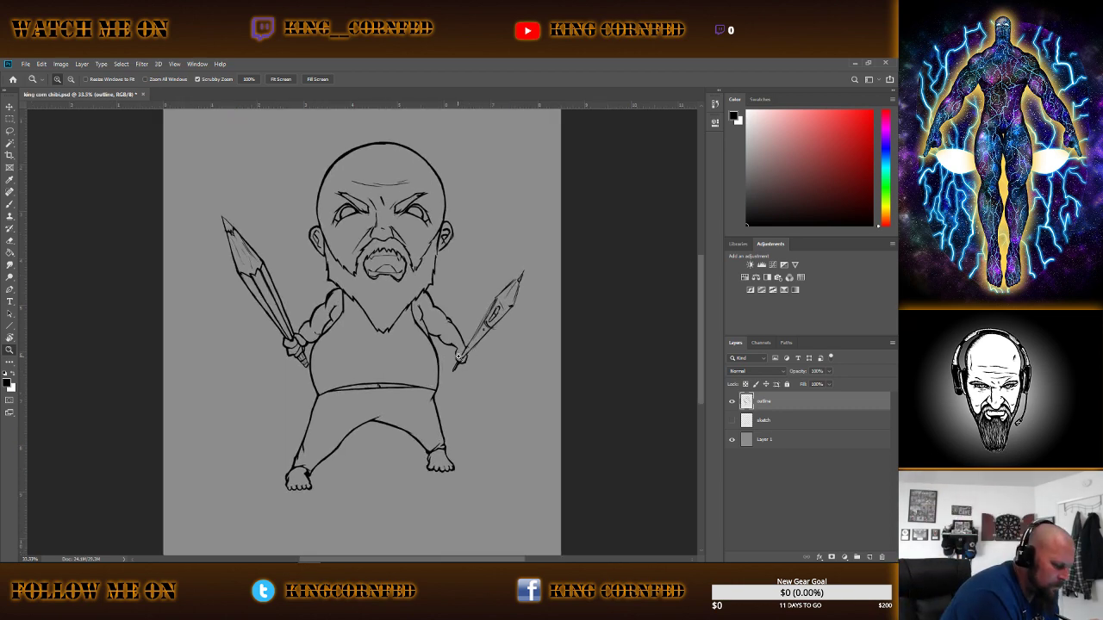
{"action": "left_click", "coordinate": [471, 355]}
{"action": "left_click", "coordinate": [477, 348]}
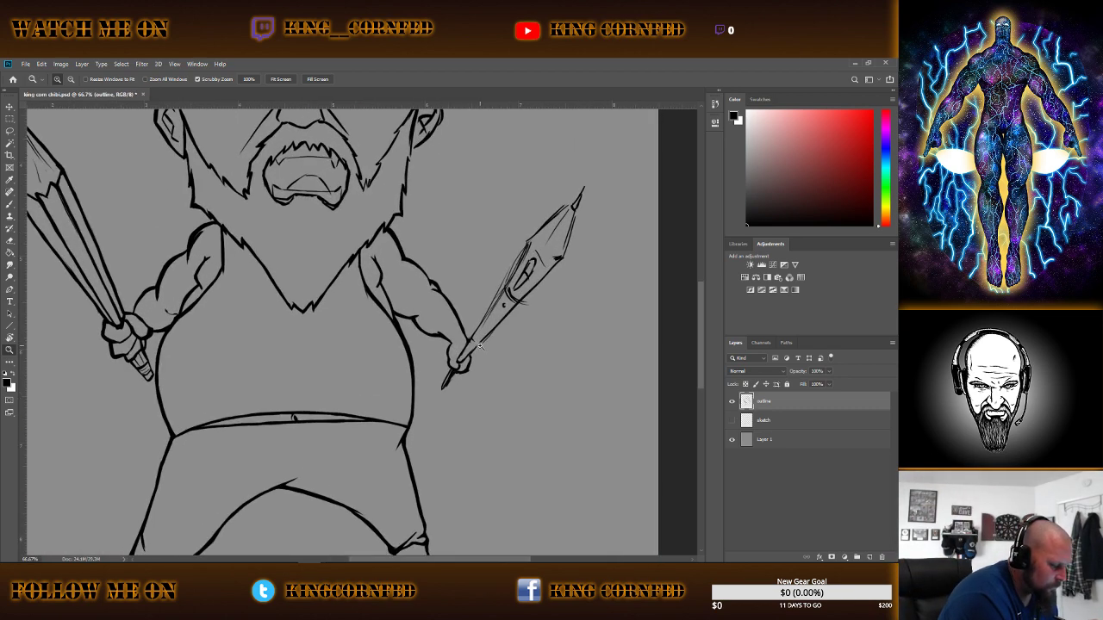
{"action": "left_click", "coordinate": [480, 346]}
{"action": "key", "text": "b"}
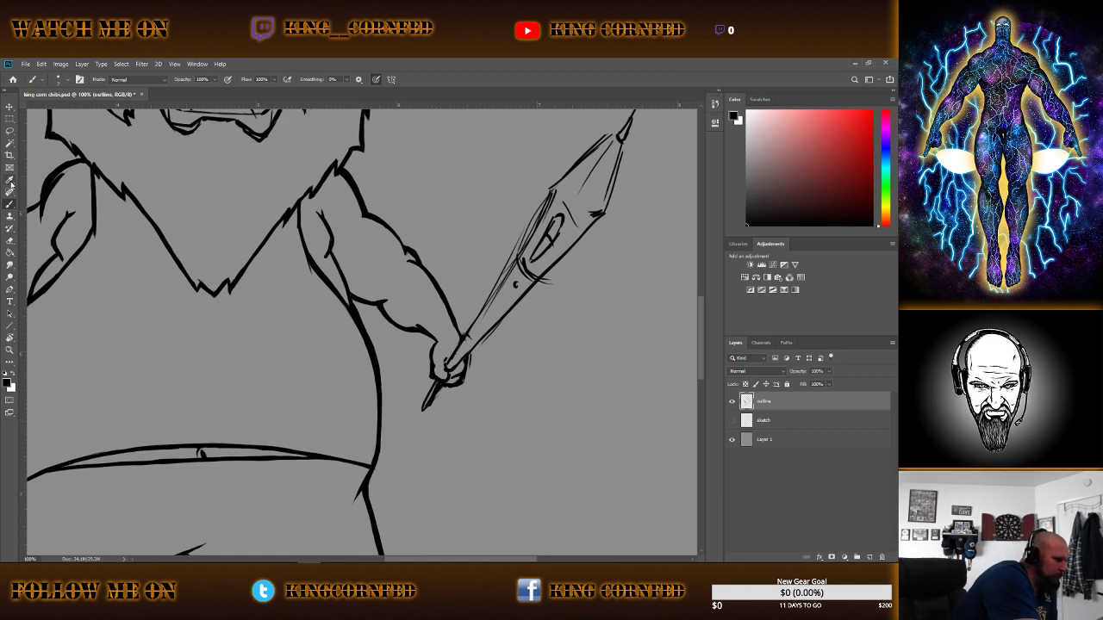
Select the right-hand sword with the Polygonal Lasso and nudge it up and right.
{"action": "left_click", "coordinate": [10, 119]}
{"action": "right_click", "coordinate": [14, 132]}
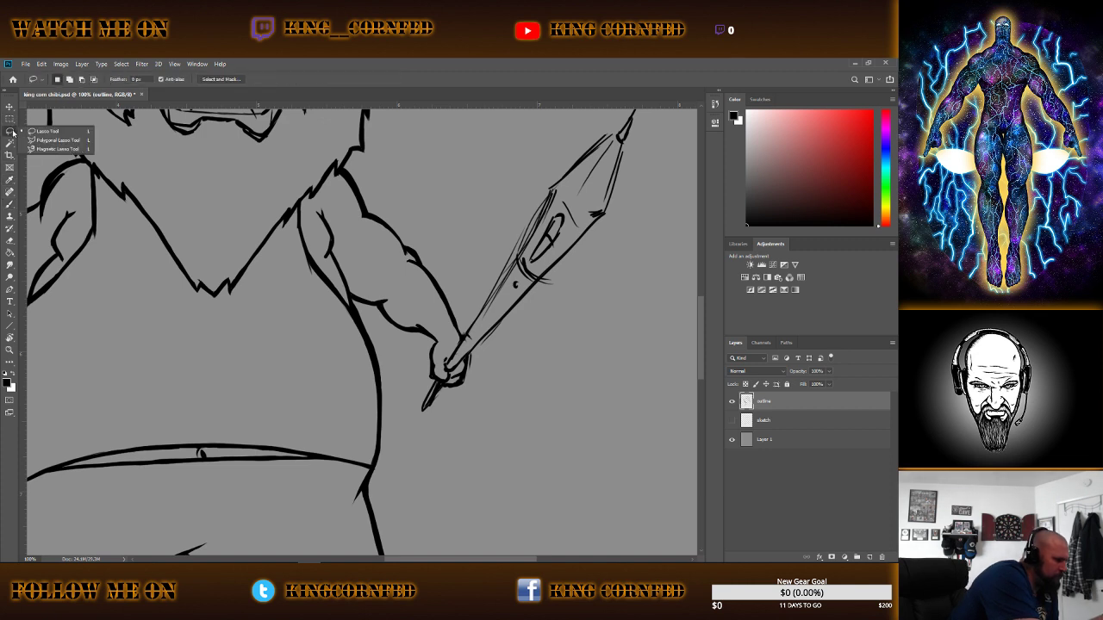
{"action": "left_click", "coordinate": [35, 140]}
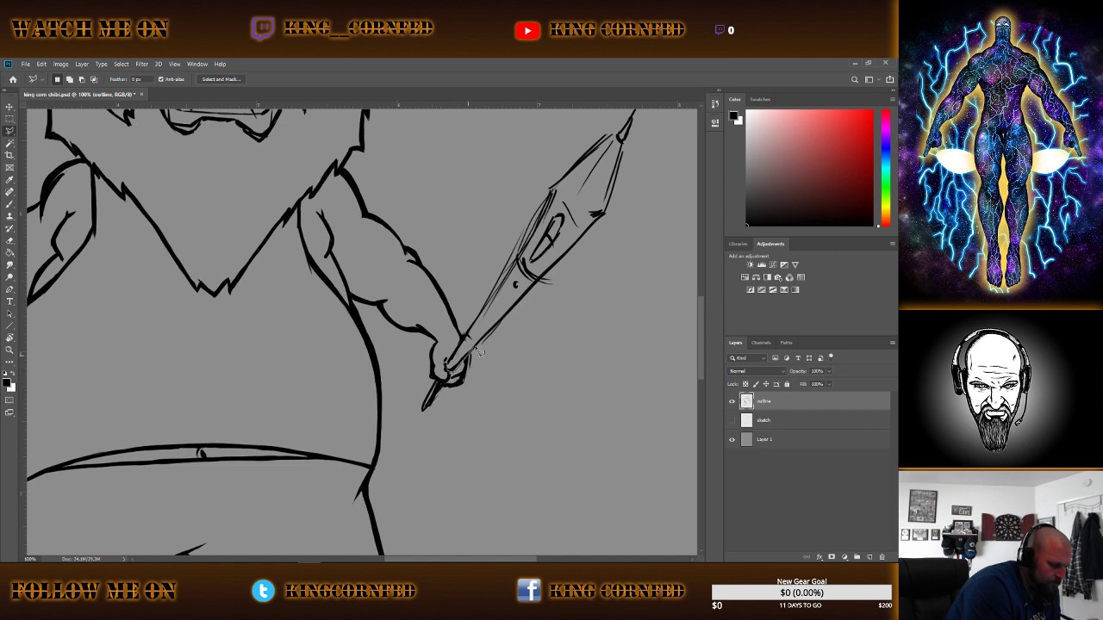
{"action": "left_click_drag", "start_coordinate": [480, 352], "coordinate": [619, 210]}
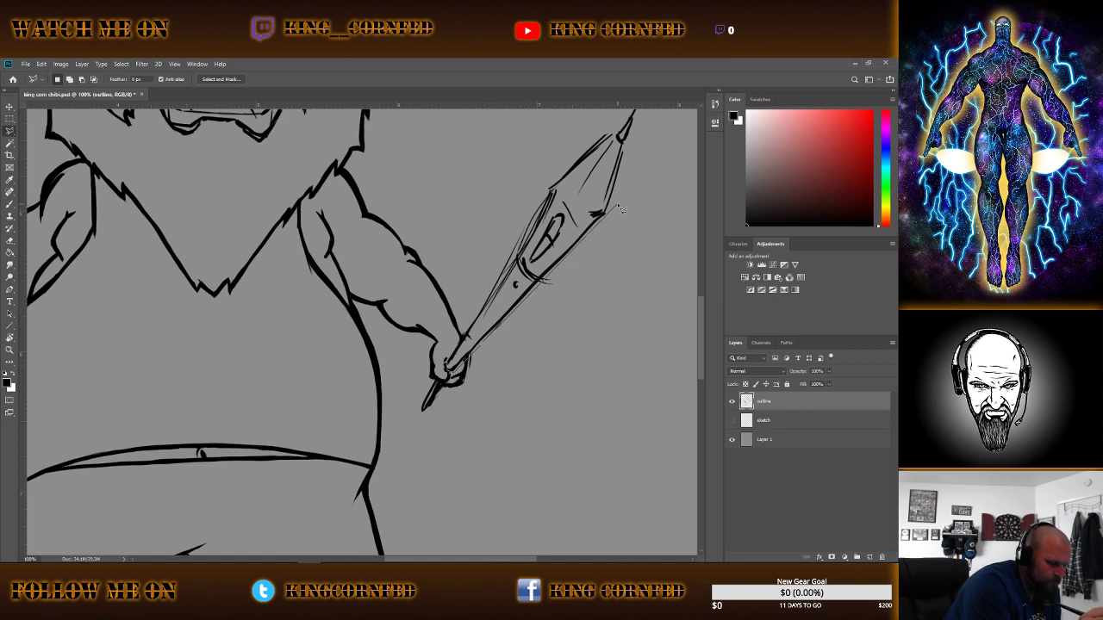
{"action": "mouse_move", "coordinate": [619, 210]}
{"action": "left_mouse_down"}
{"action": "mouse_move", "coordinate": [652, 104]}
{"action": "mouse_move", "coordinate": [648, 125]}
{"action": "mouse_move", "coordinate": [610, 139]}
{"action": "mouse_move", "coordinate": [546, 201]}
{"action": "mouse_move", "coordinate": [466, 343]}
{"action": "left_mouse_up"}
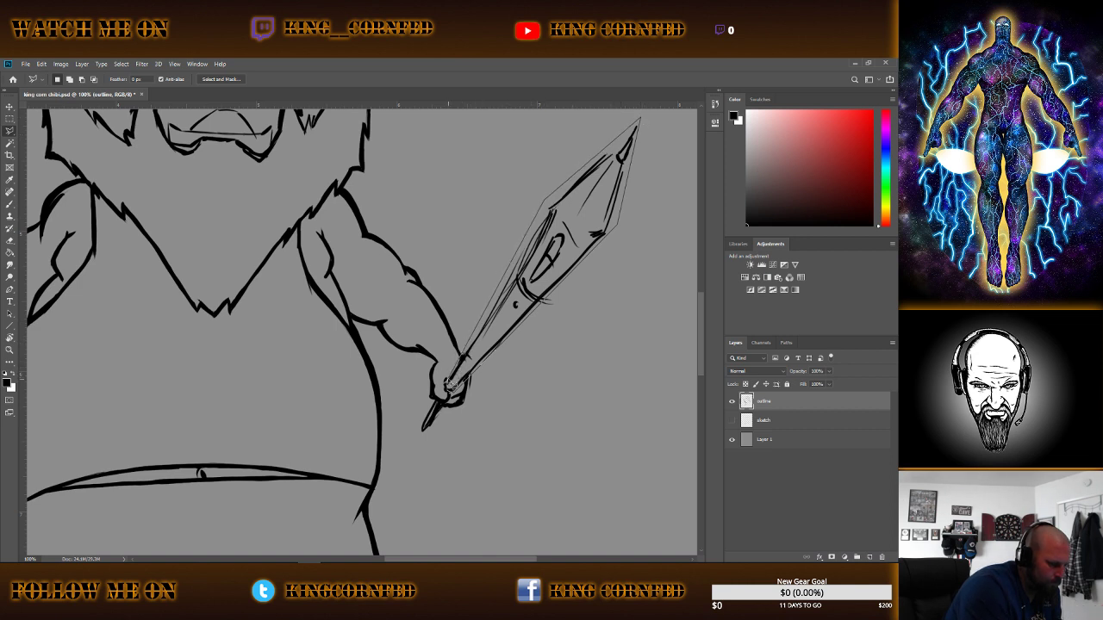
{"action": "left_click_drag", "start_coordinate": [449, 387], "coordinate": [453, 392]}
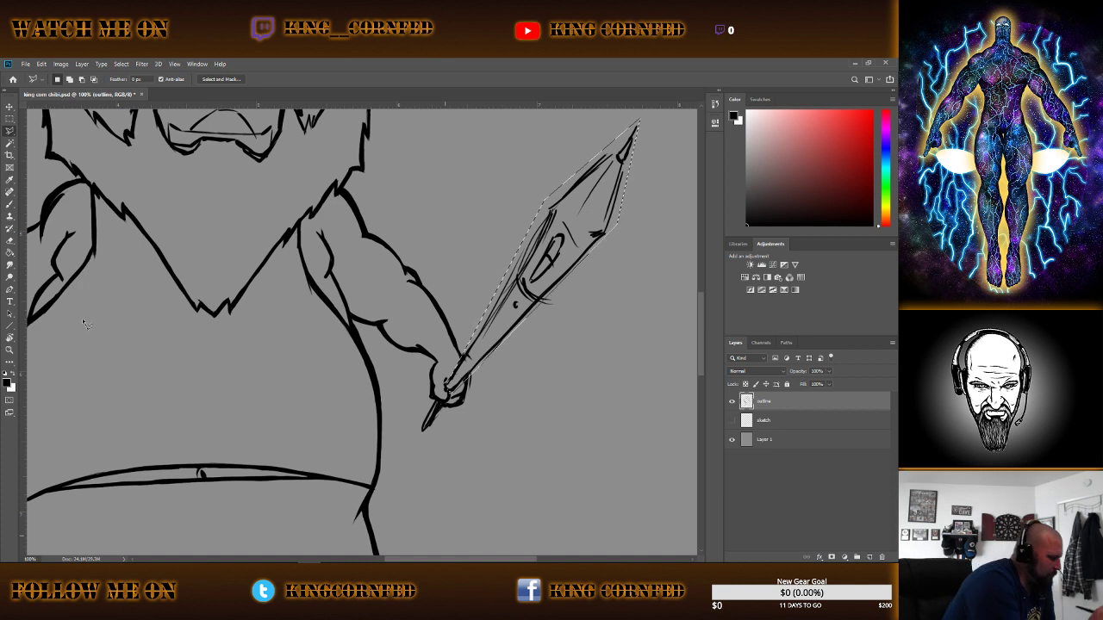
{"action": "key", "text": "v"}
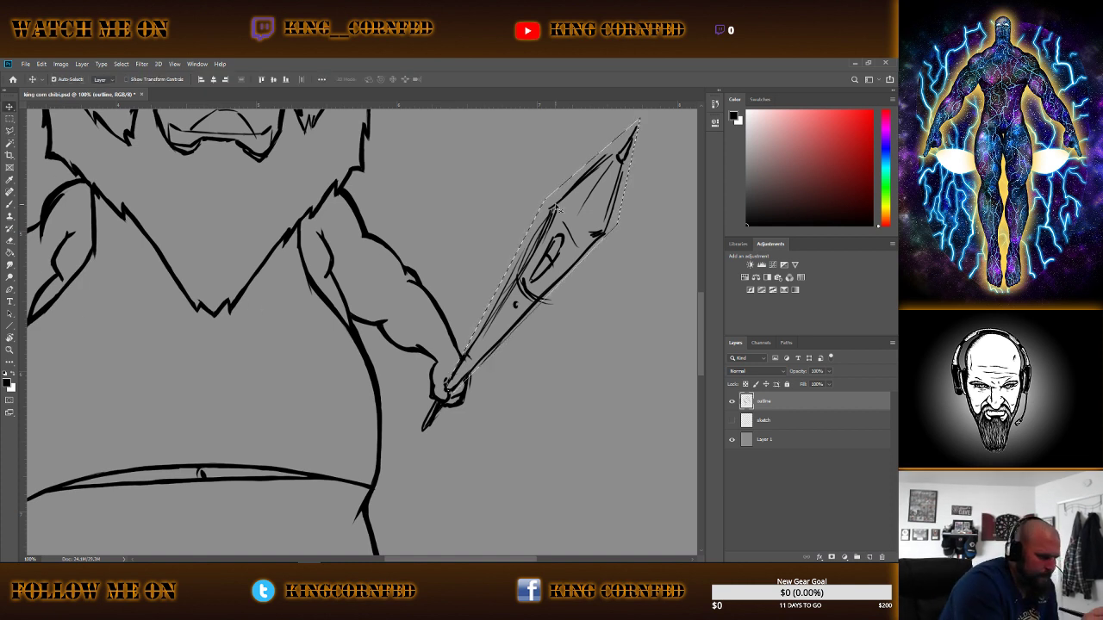
{"action": "left_click_drag", "start_coordinate": [560, 196], "coordinate": [565, 189]}
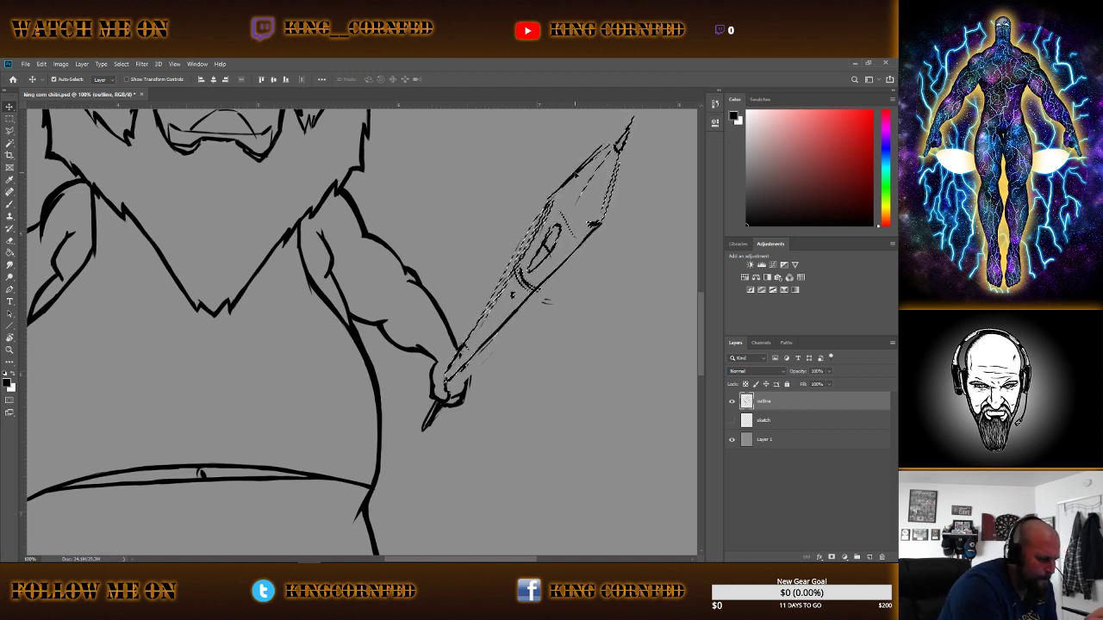
{"action": "left_click_drag", "start_coordinate": [576, 175], "coordinate": [578, 159]}
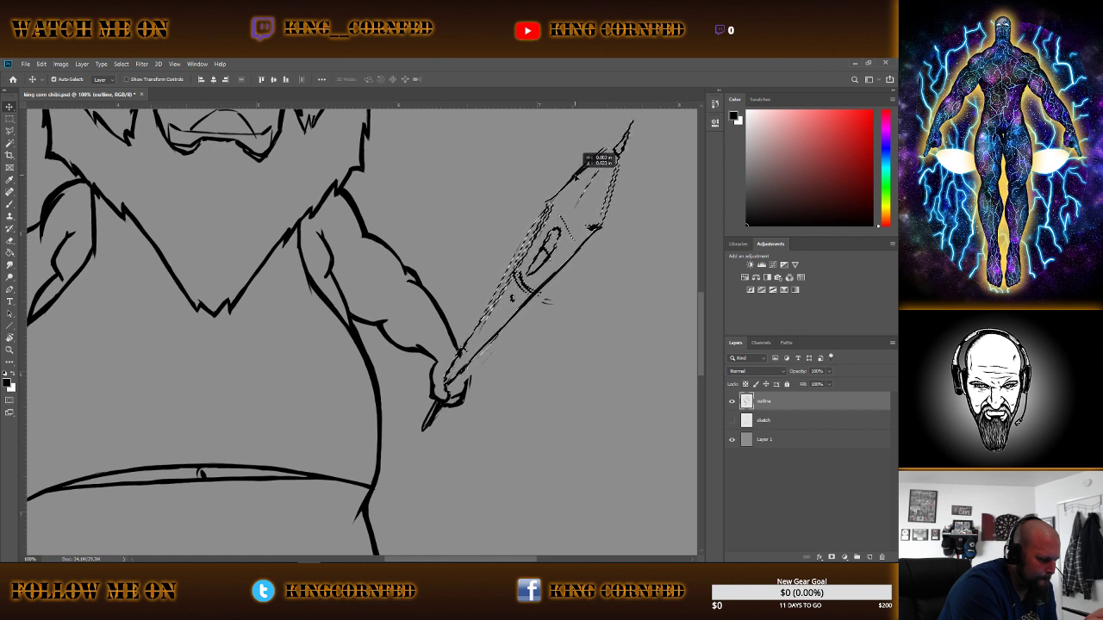
{"action": "left_click_drag", "start_coordinate": [579, 158], "coordinate": [580, 155]}
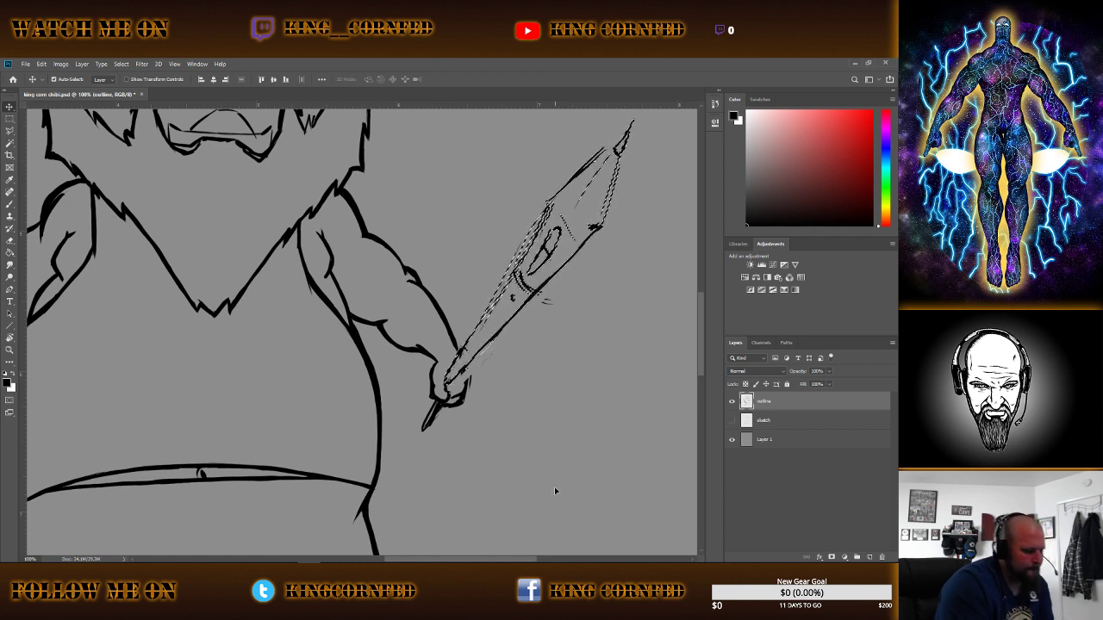
Rotate the sword about 4° counterclockwise, settle it up-left in the fist, then deselect.
{"action": "left_click", "coordinate": [40, 64]}
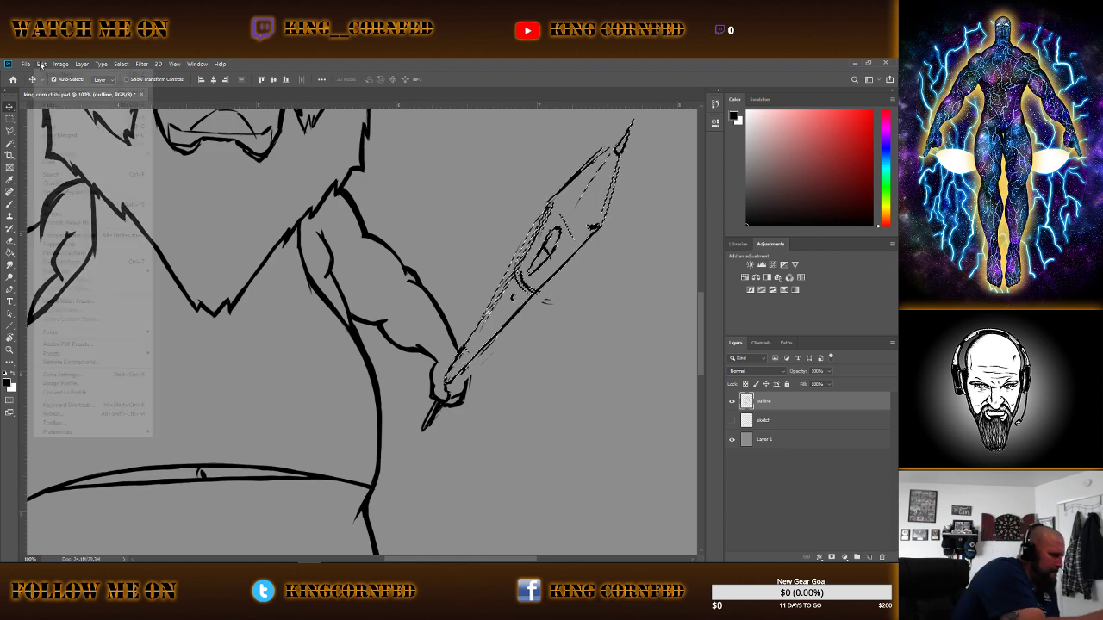
{"action": "mouse_move", "coordinate": [56, 270]}
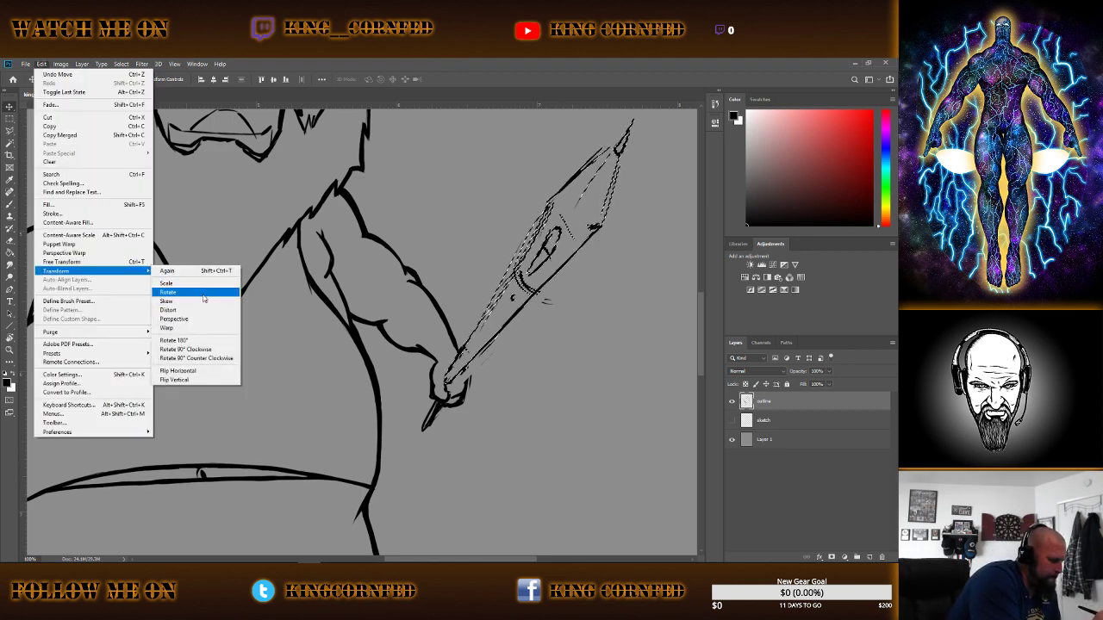
{"action": "left_click", "coordinate": [203, 295]}
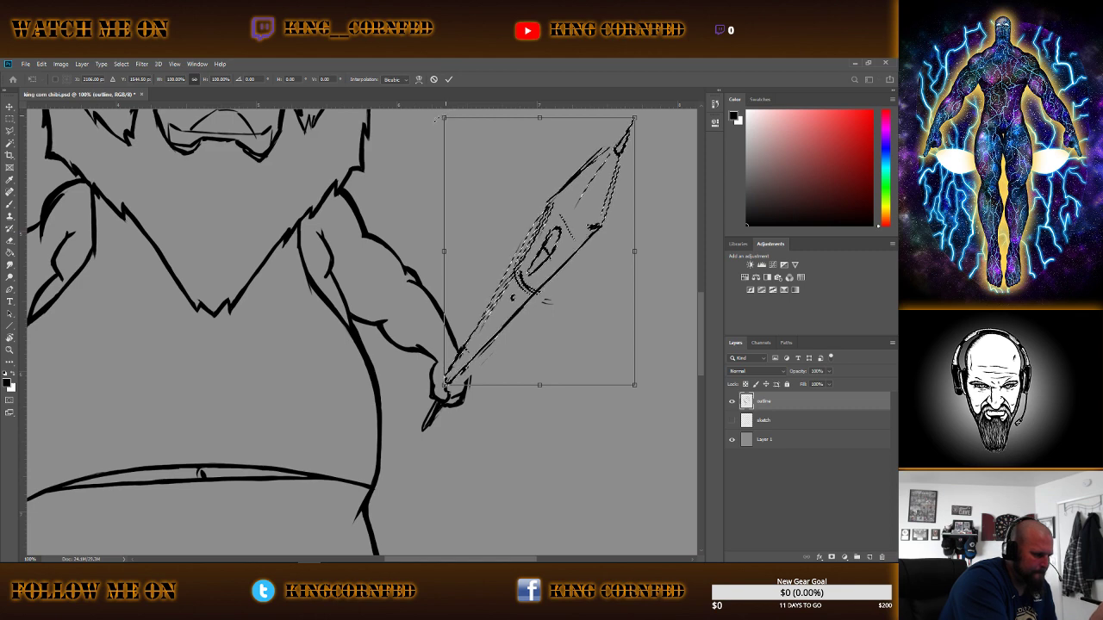
{"action": "left_click_drag", "start_coordinate": [437, 118], "coordinate": [433, 115]}
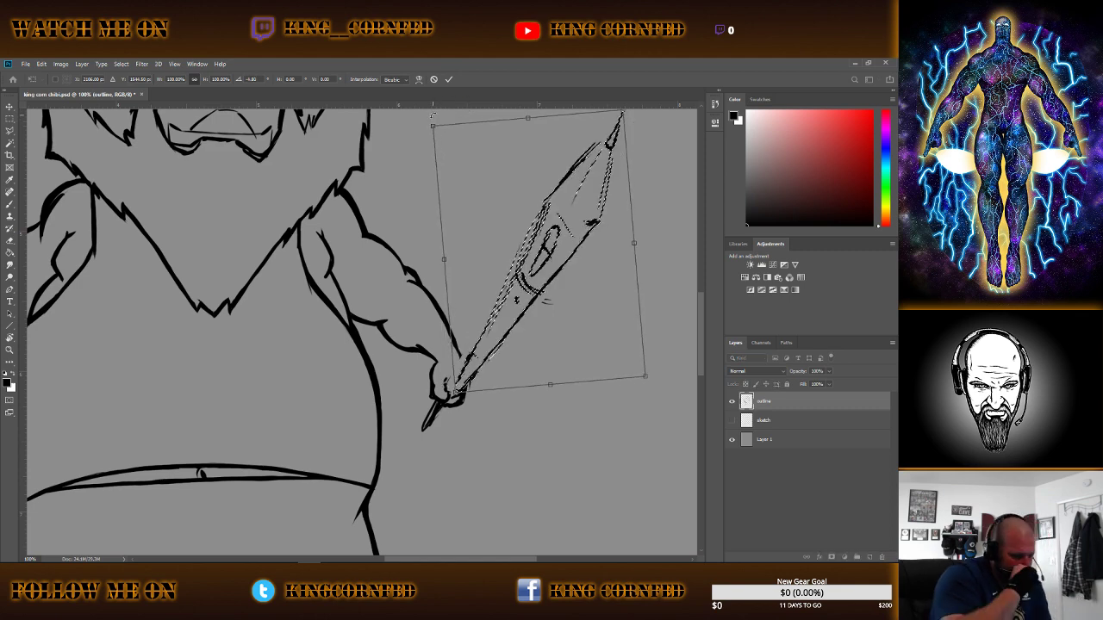
{"action": "key", "text": "Return"}
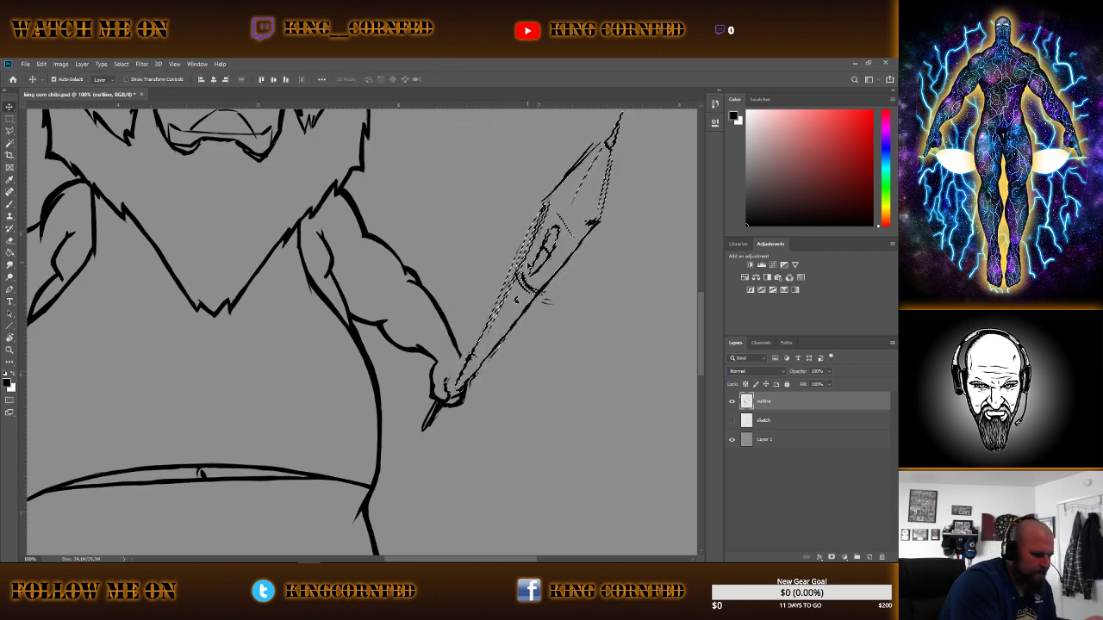
{"action": "mouse_move", "coordinate": [535, 262]}
{"action": "left_mouse_down"}
{"action": "mouse_move", "coordinate": [520, 253]}
{"action": "mouse_move", "coordinate": [528, 260]}
{"action": "left_mouse_up"}
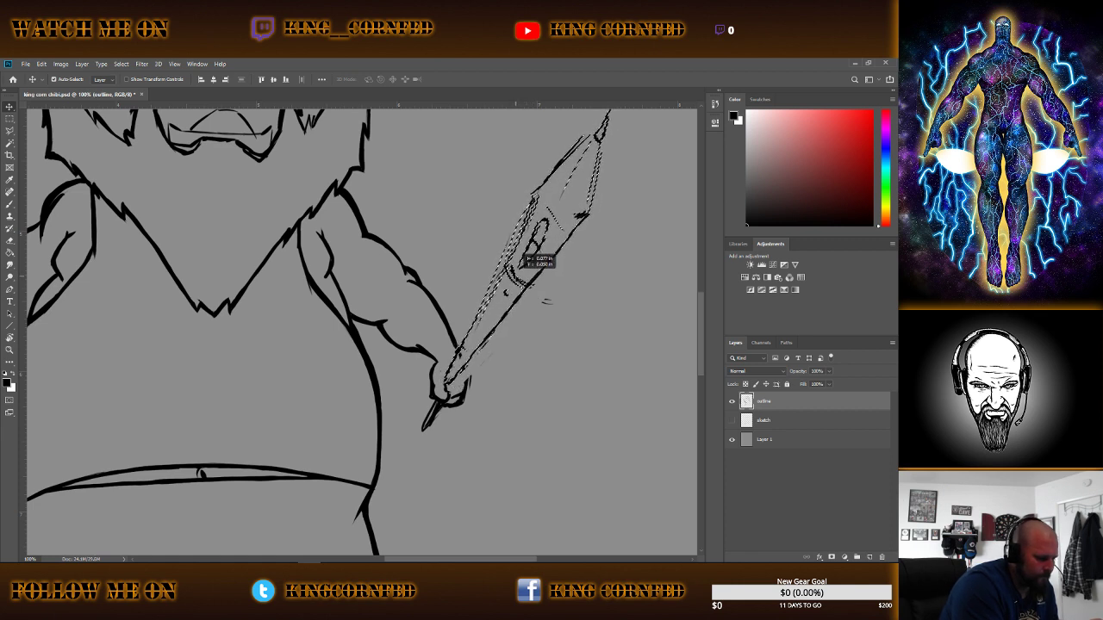
{"action": "left_click_drag", "start_coordinate": [528, 258], "coordinate": [526, 254]}
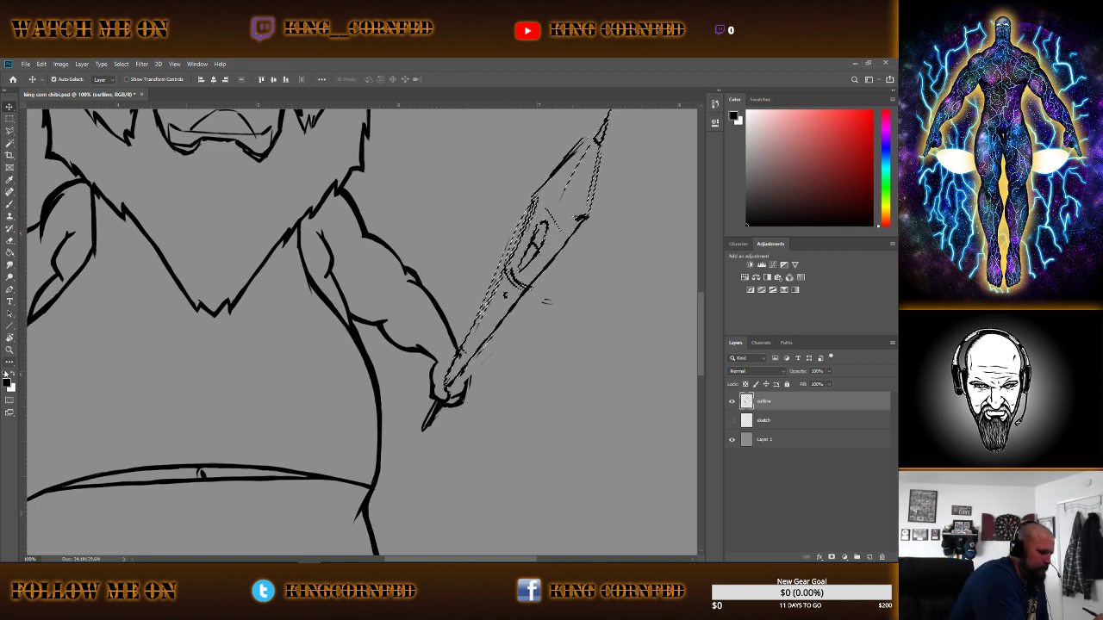
{"action": "left_click", "coordinate": [121, 64]}
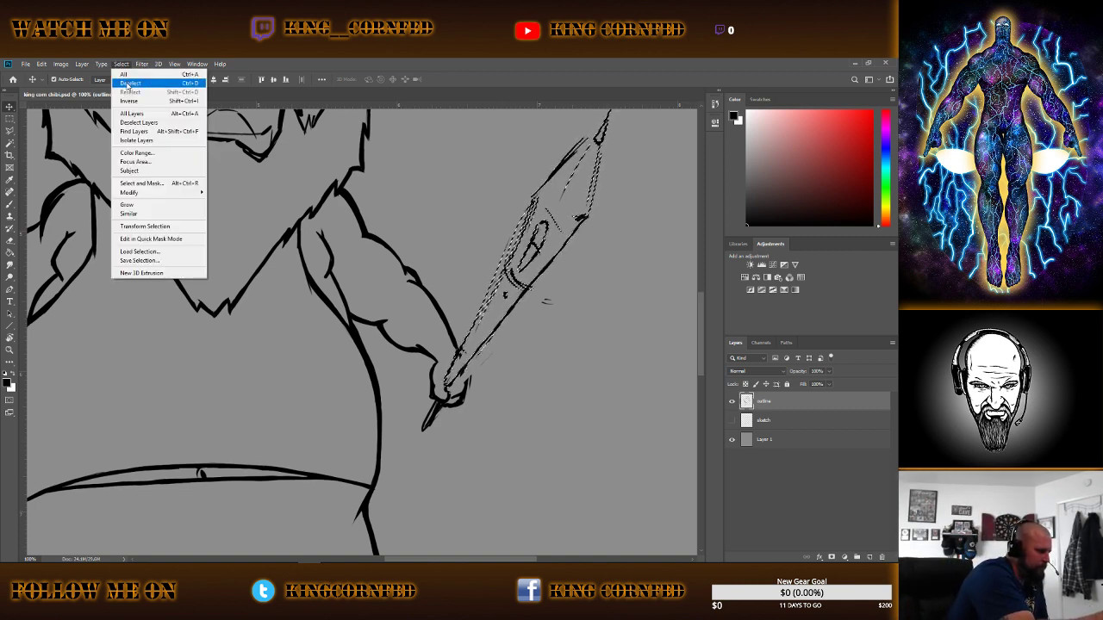
{"action": "left_click", "coordinate": [128, 83]}
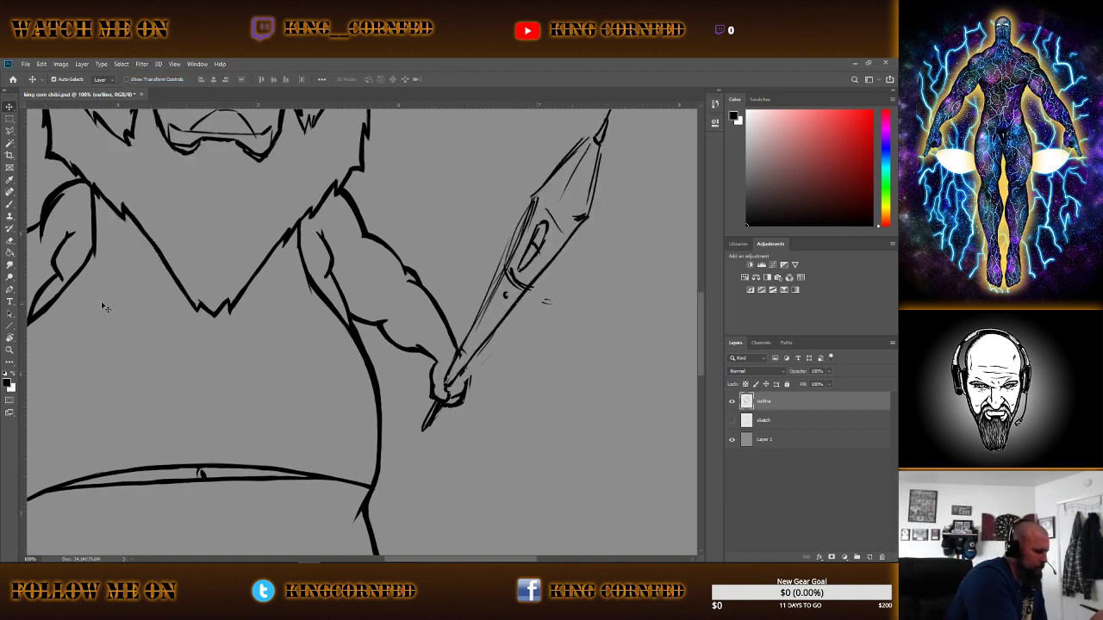
{"action": "left_click", "coordinate": [9, 241]}
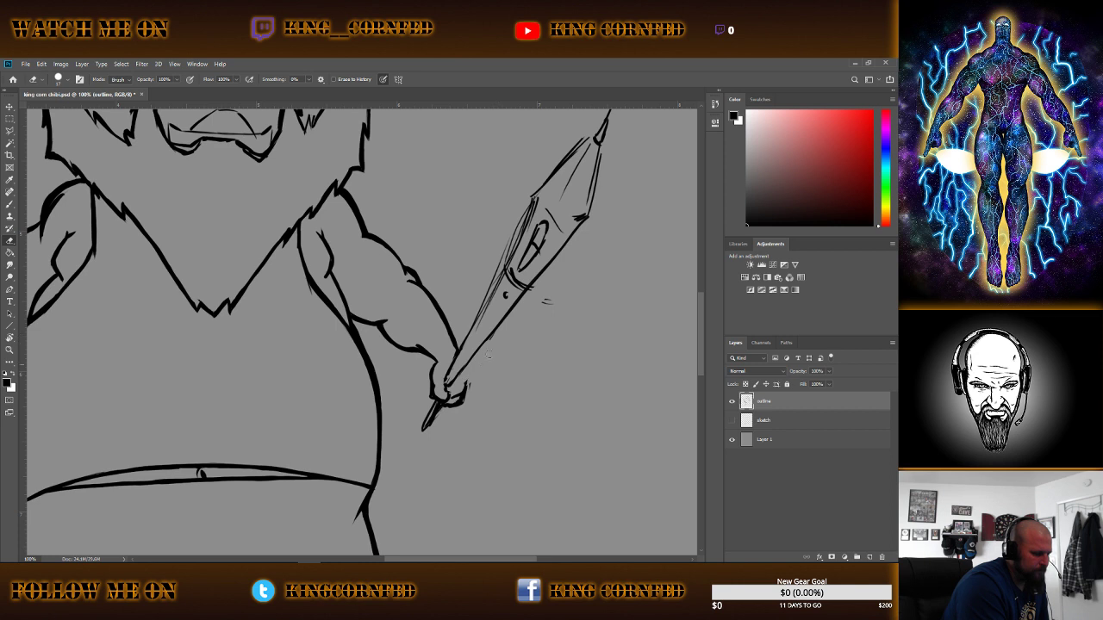
Erase part of the fist outline and re-ink the fist around the sword handle.
{"action": "left_click_drag", "start_coordinate": [465, 396], "coordinate": [470, 381]}
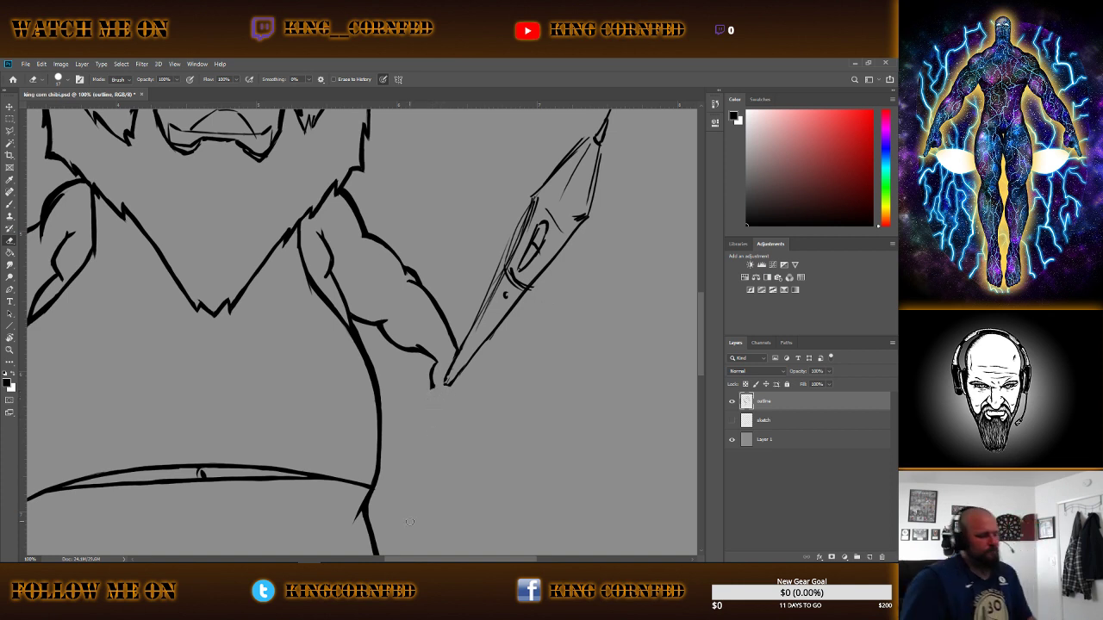
{"action": "key", "text": "b"}
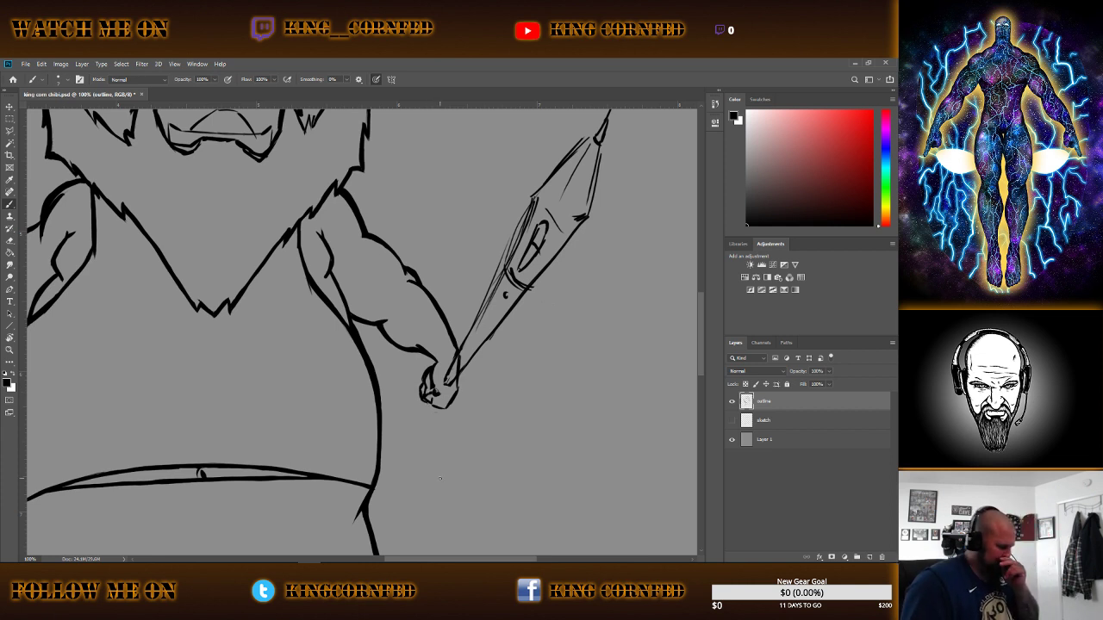
{"action": "key", "text": "e"}
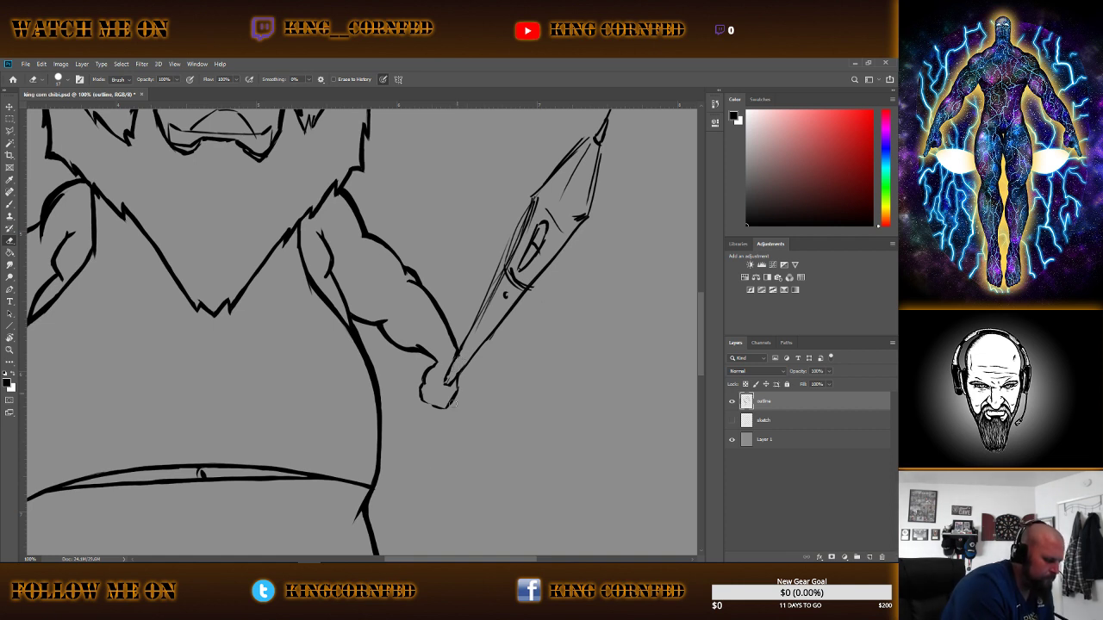
Lasso-select the whole right sword and shift it slightly left with the Move tool.
{"action": "left_click", "coordinate": [10, 131]}
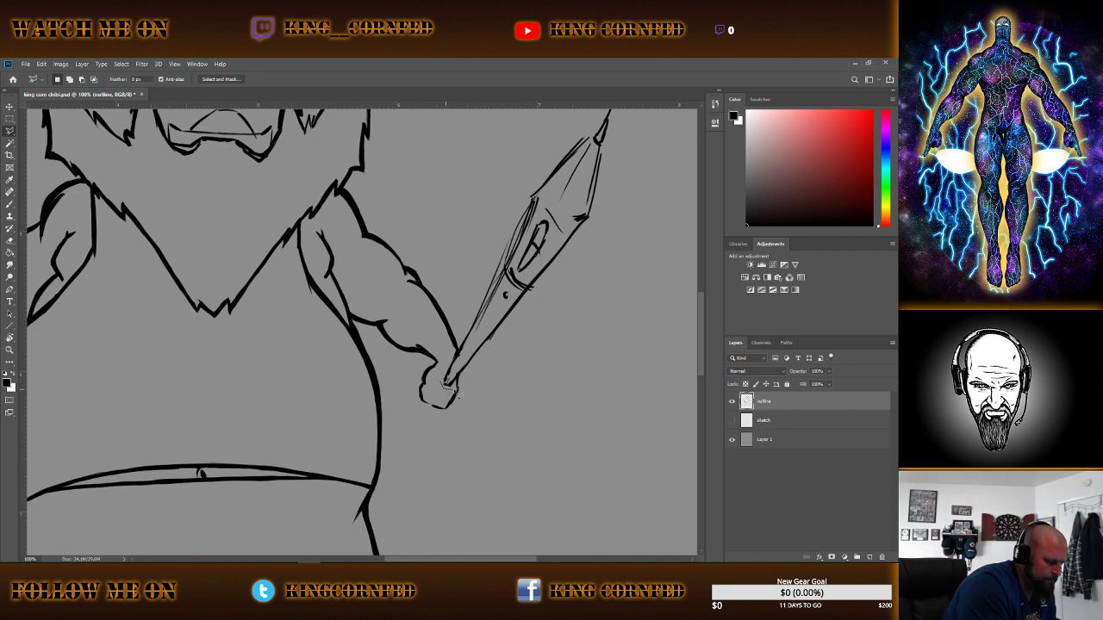
{"action": "mouse_move", "coordinate": [496, 346]}
{"action": "left_mouse_down"}
{"action": "mouse_move", "coordinate": [609, 194]}
{"action": "mouse_move", "coordinate": [626, 136]}
{"action": "left_mouse_up"}
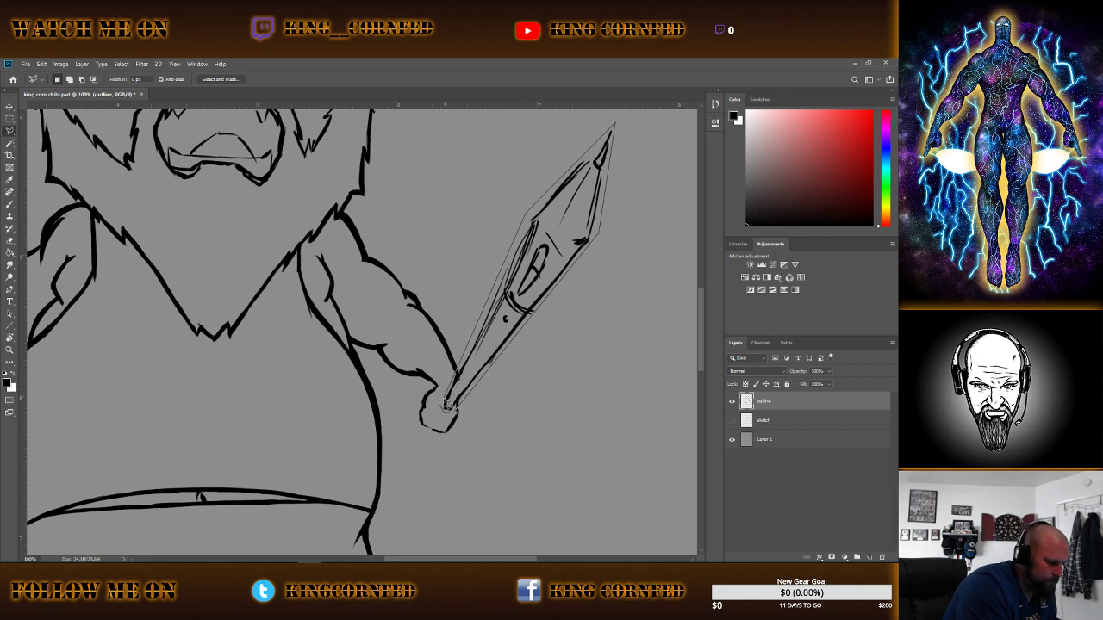
{"action": "left_click", "coordinate": [446, 406]}
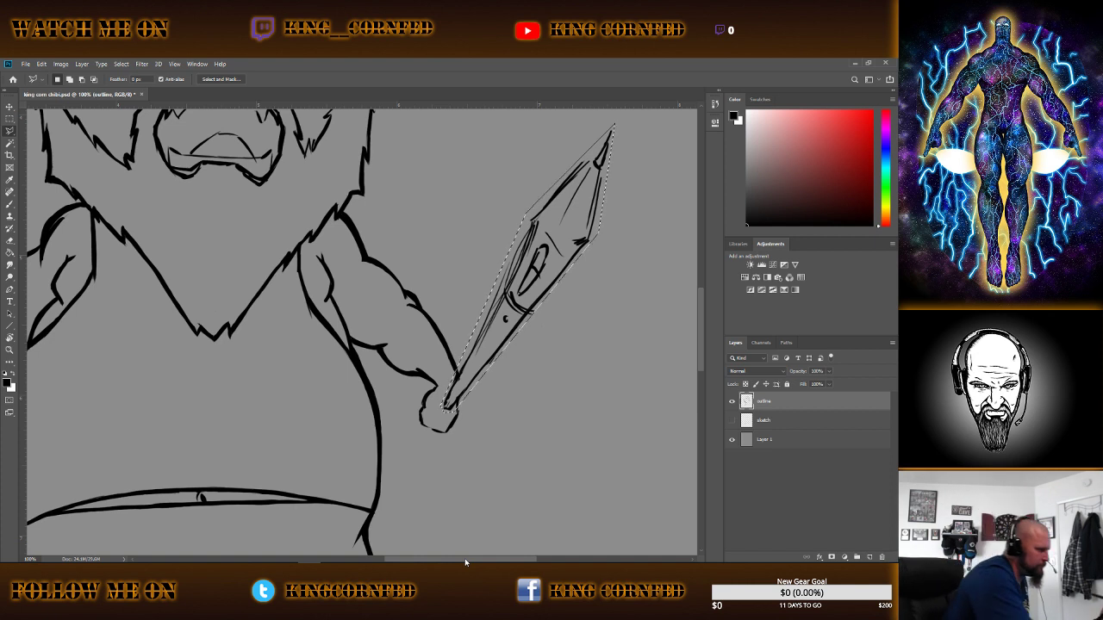
{"action": "left_click", "coordinate": [11, 107]}
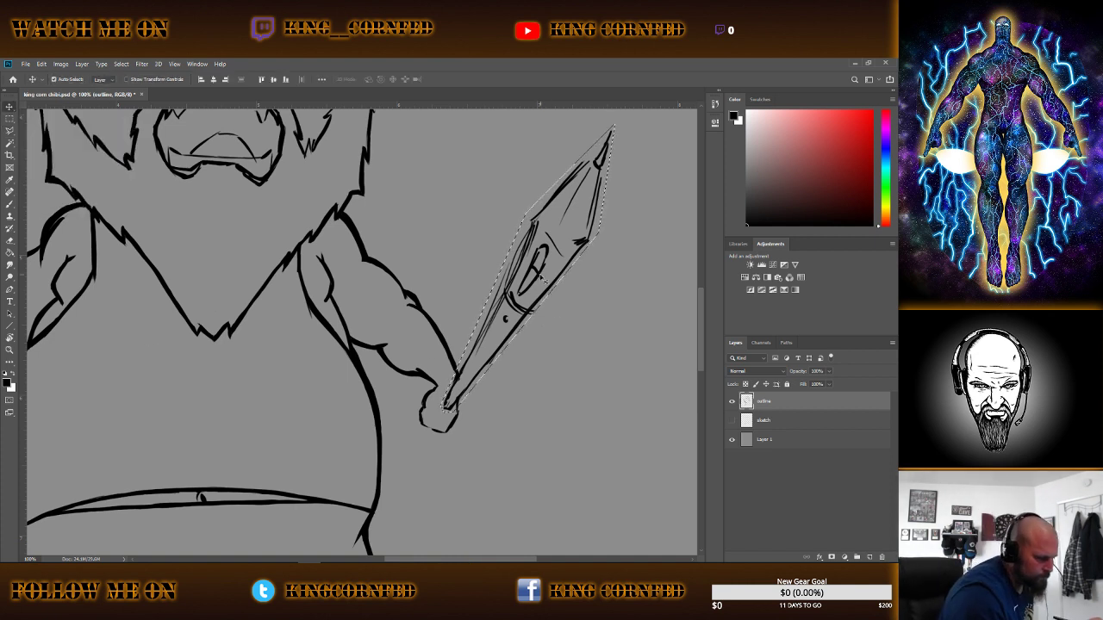
{"action": "mouse_move", "coordinate": [551, 259]}
{"action": "left_mouse_down"}
{"action": "mouse_move", "coordinate": [543, 276]}
{"action": "mouse_move", "coordinate": [538, 261]}
{"action": "left_mouse_up"}
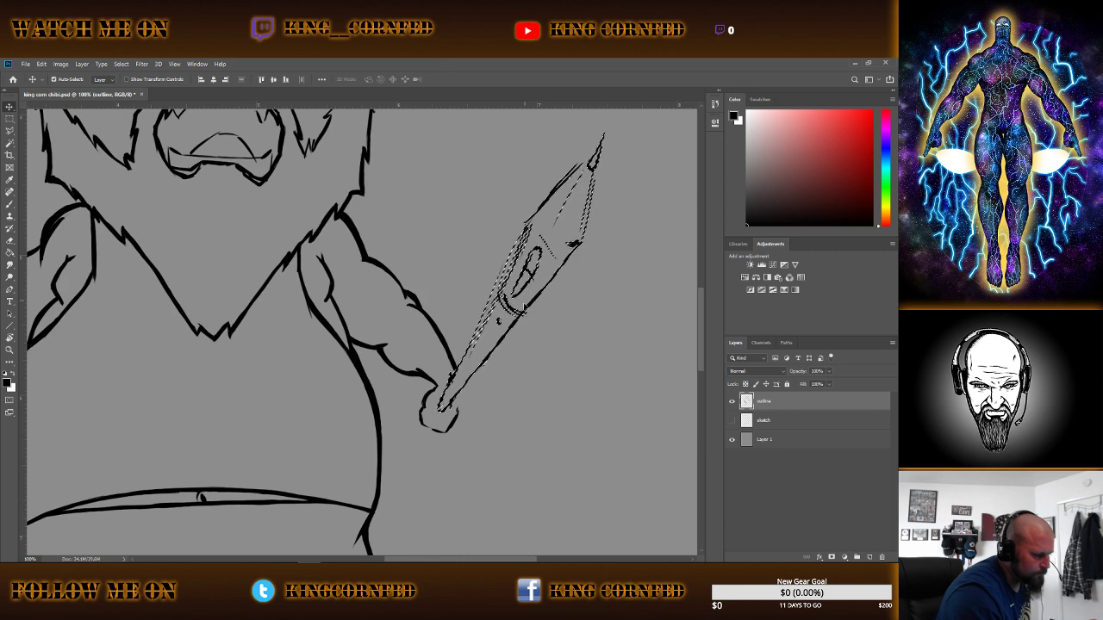
Rotate the sword to a shallower angle and move it down, clear of the fist.
{"action": "left_click", "coordinate": [42, 64]}
{"action": "mouse_move", "coordinate": [56, 271]}
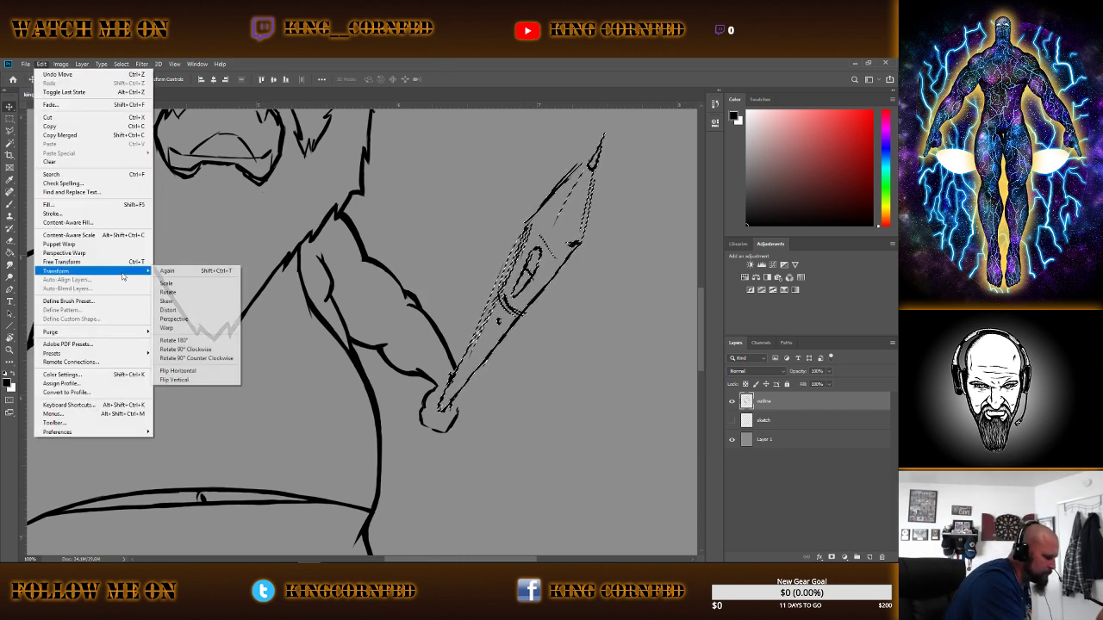
{"action": "left_click", "coordinate": [193, 294]}
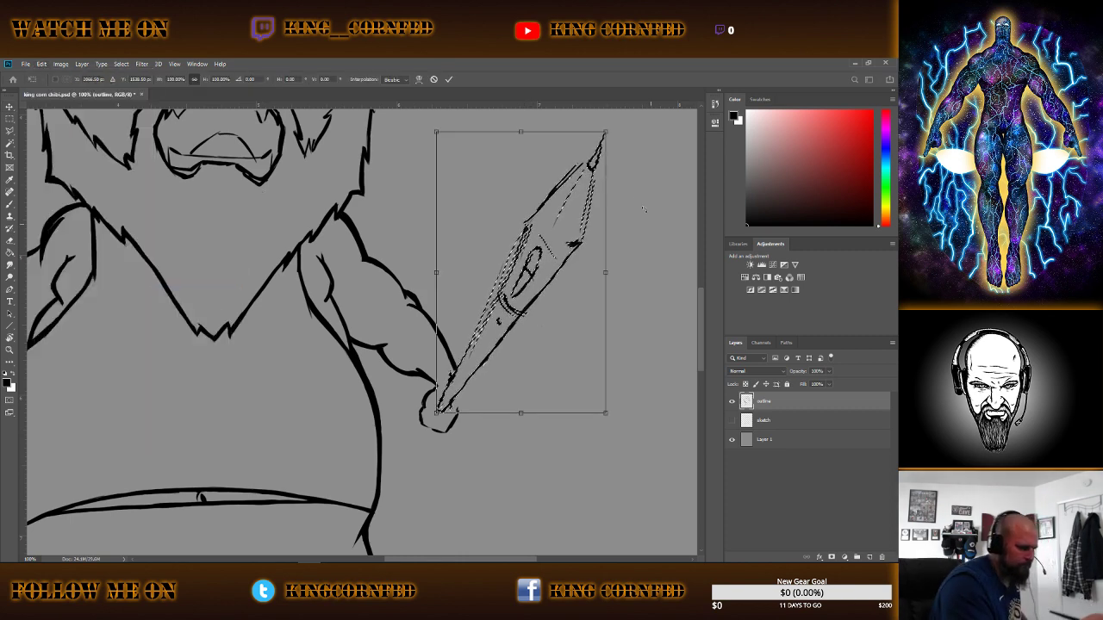
{"action": "left_click_drag", "start_coordinate": [607, 134], "coordinate": [643, 163]}
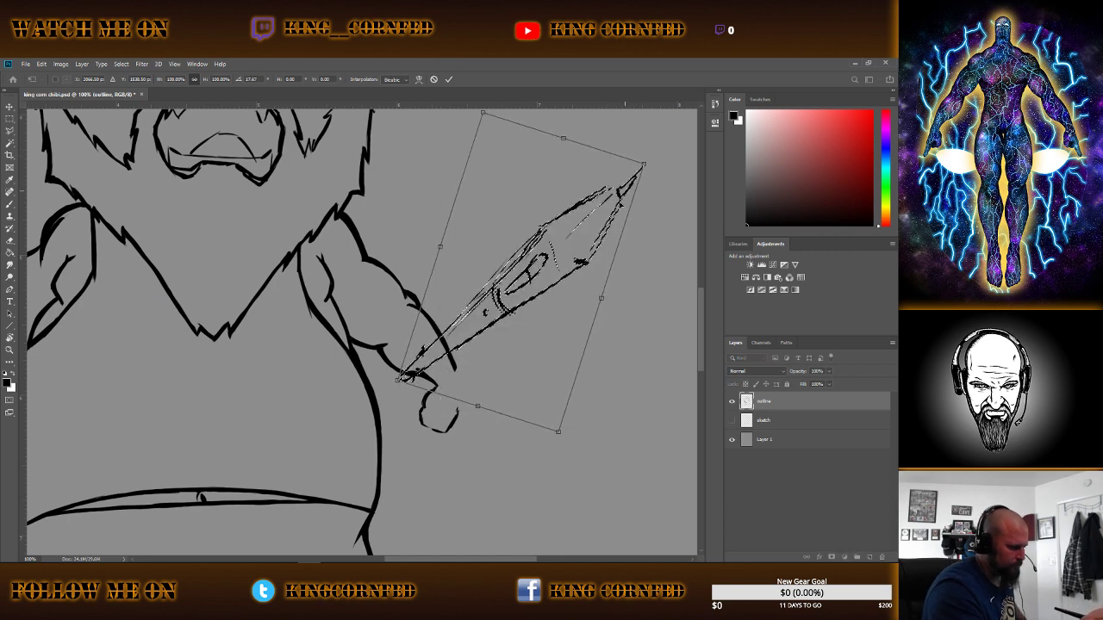
{"action": "key", "text": "Return"}
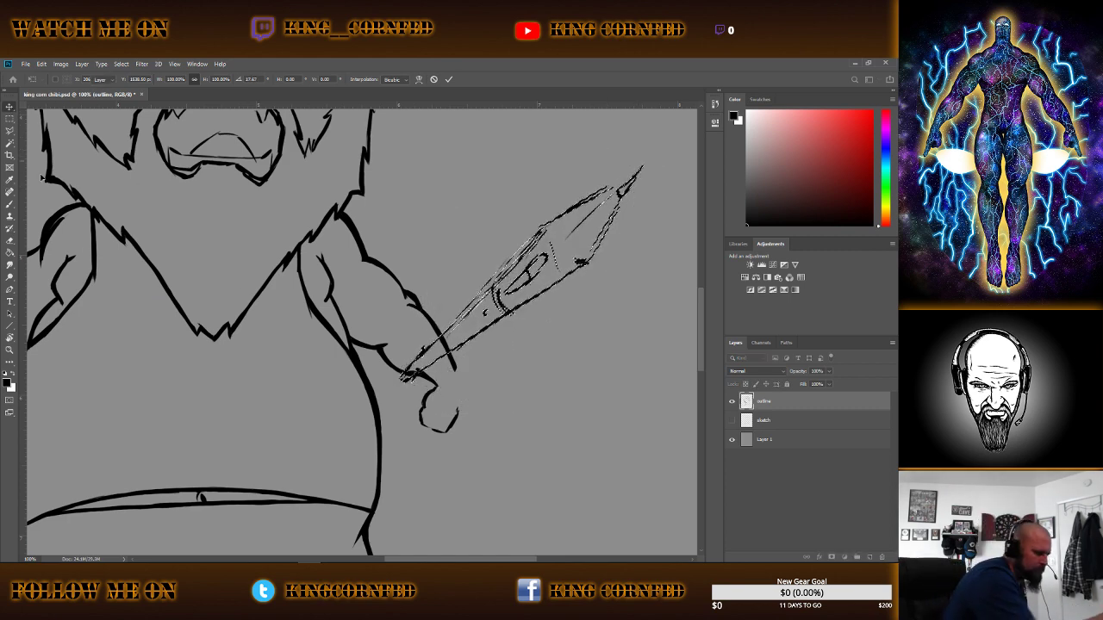
{"action": "left_click_drag", "start_coordinate": [509, 281], "coordinate": [545, 313]}
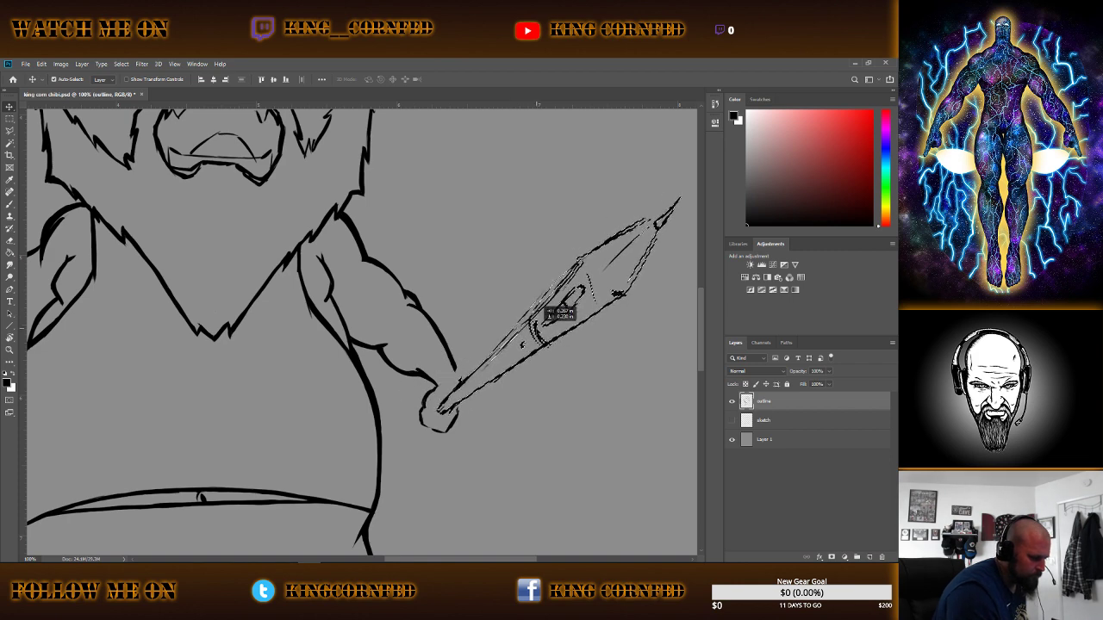
{"action": "left_click_drag", "start_coordinate": [546, 314], "coordinate": [547, 316]}
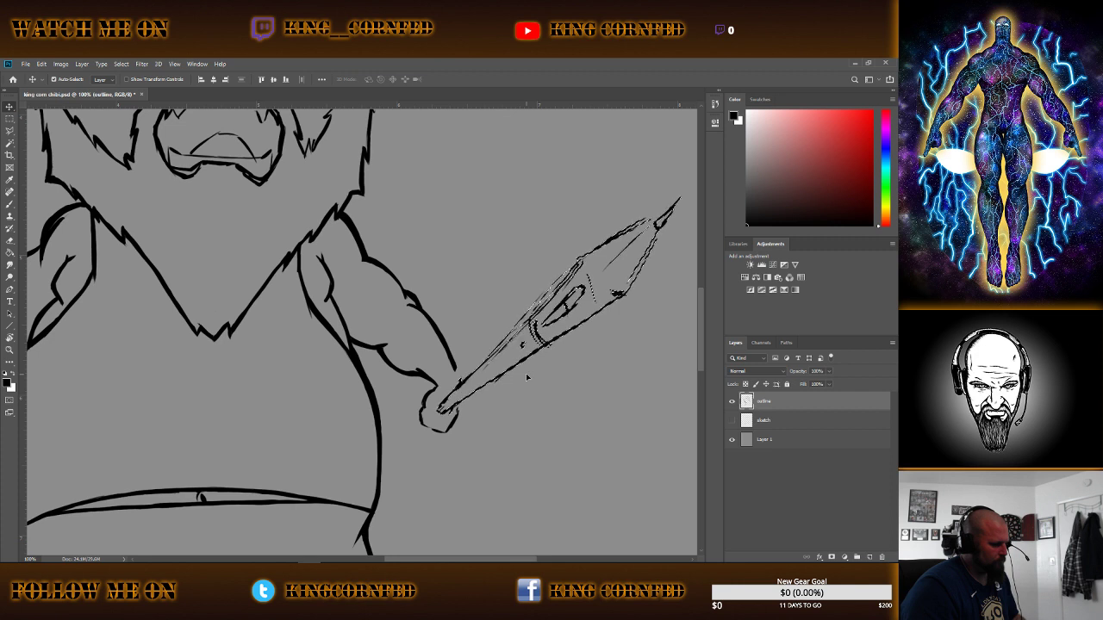
{"action": "mouse_move", "coordinate": [573, 286]}
{"action": "left_mouse_down"}
{"action": "mouse_move", "coordinate": [592, 367]}
{"action": "mouse_move", "coordinate": [569, 377]}
{"action": "left_mouse_up"}
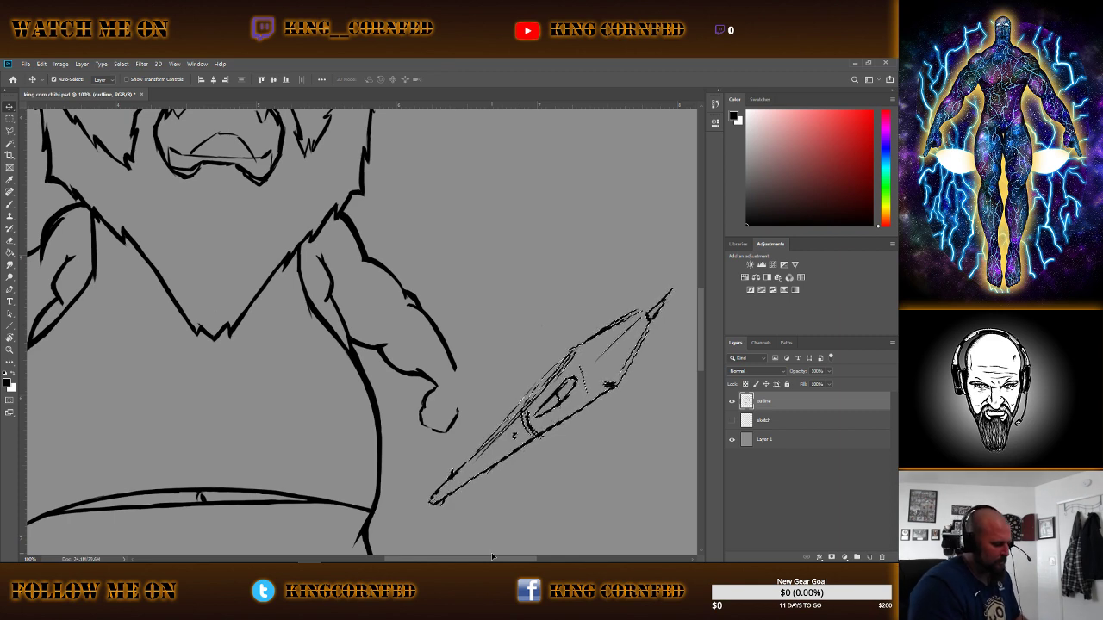
Deselect the moved sword and switch between Eraser and Brush to tidy its outline.
{"action": "left_click", "coordinate": [9, 240]}
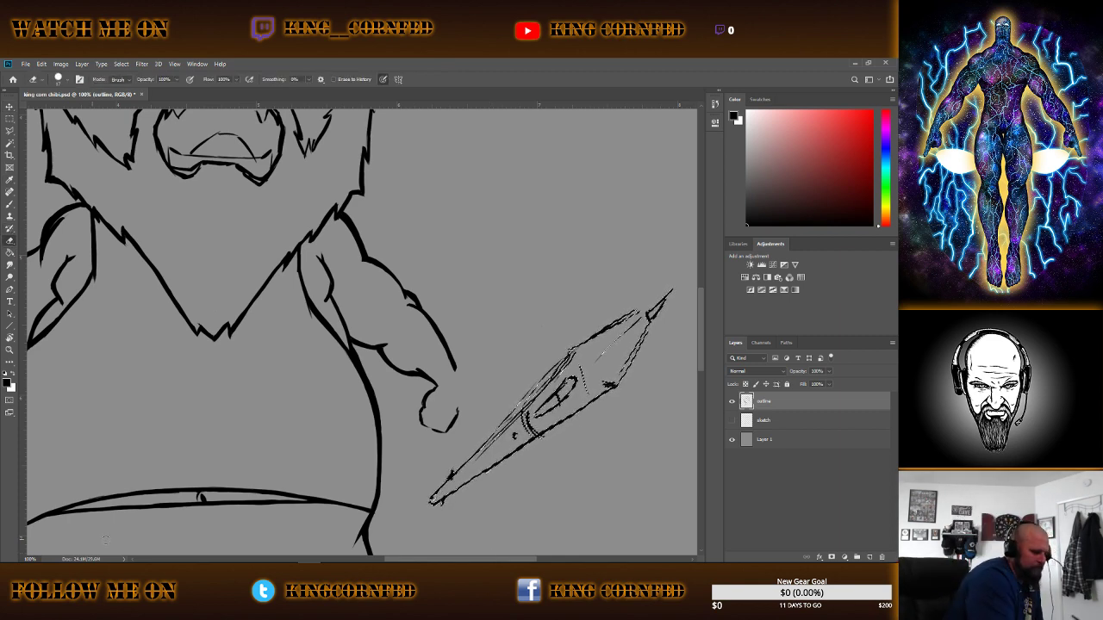
{"action": "left_click", "coordinate": [120, 64]}
{"action": "left_click", "coordinate": [147, 87]}
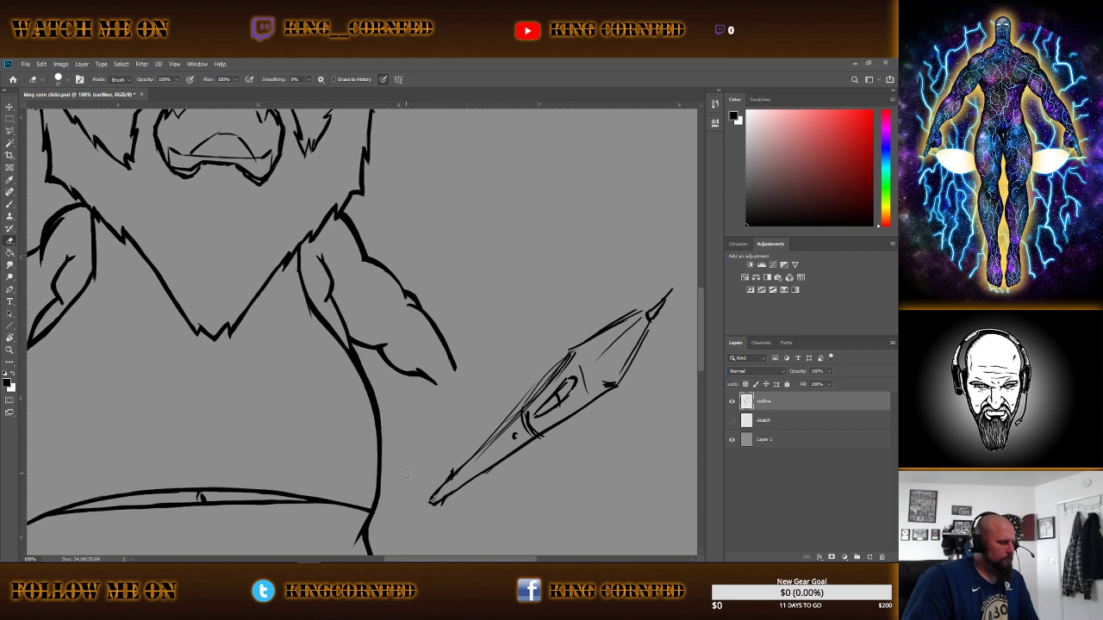
{"action": "key", "text": "b"}
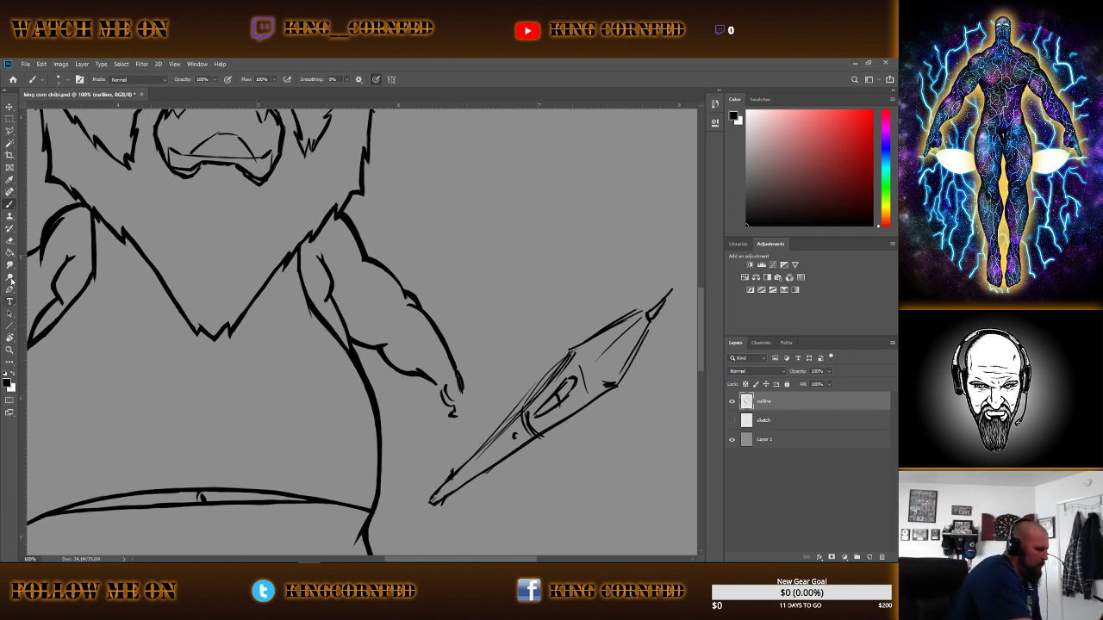
Ink a new fist at the right arm's end and erase a stray bit of its line.
{"action": "left_click", "coordinate": [11, 240]}
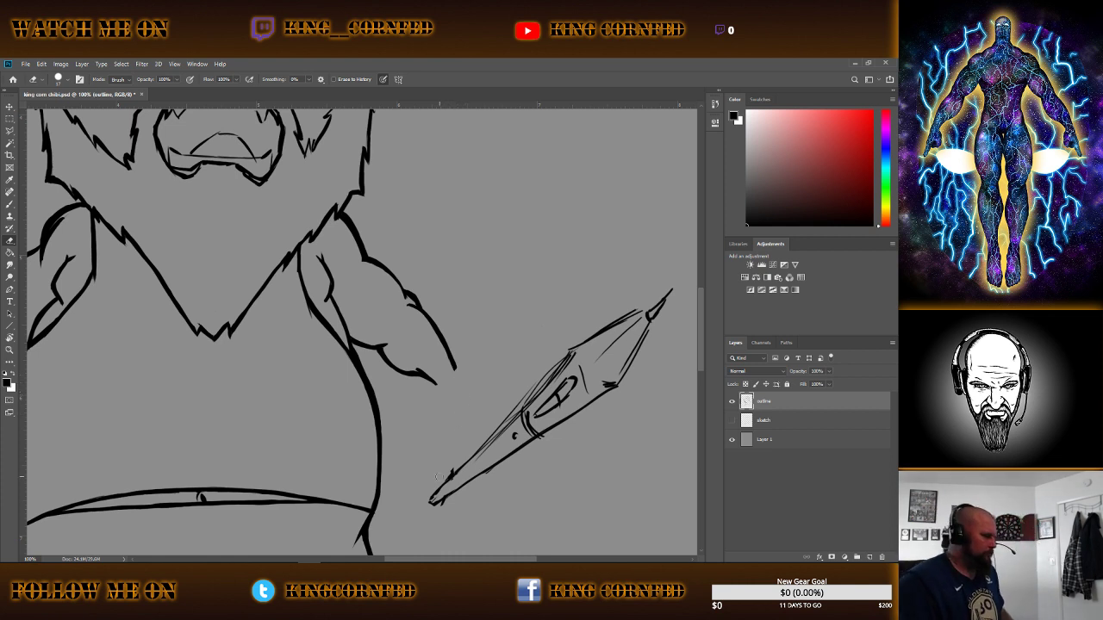
{"action": "key", "text": "b"}
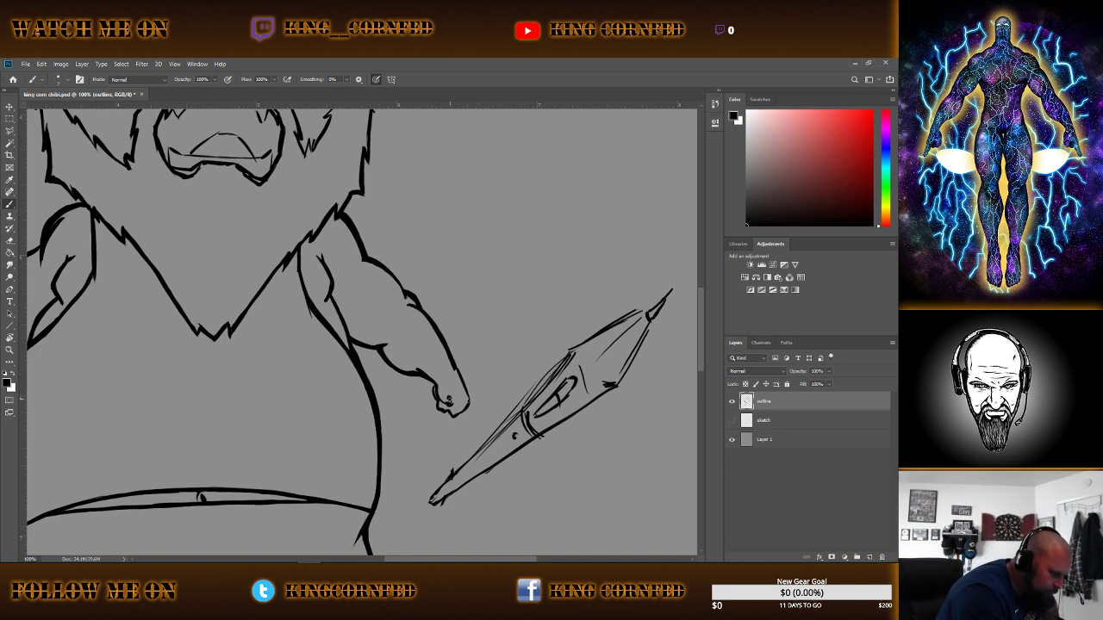
{"action": "left_click", "coordinate": [10, 239]}
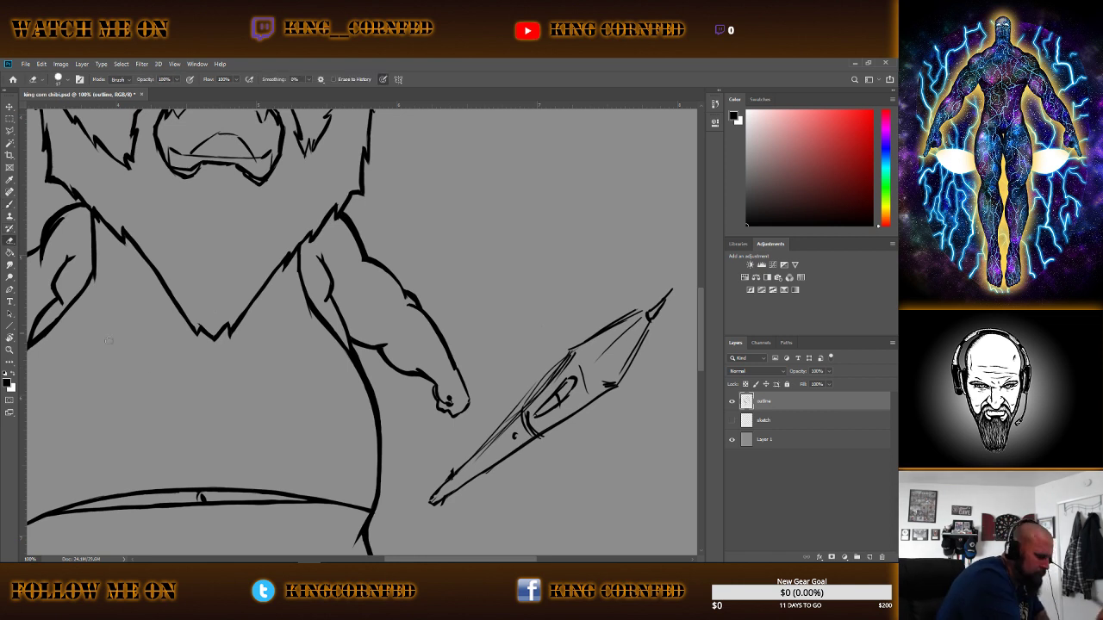
{"action": "left_click_drag", "start_coordinate": [445, 400], "coordinate": [441, 392]}
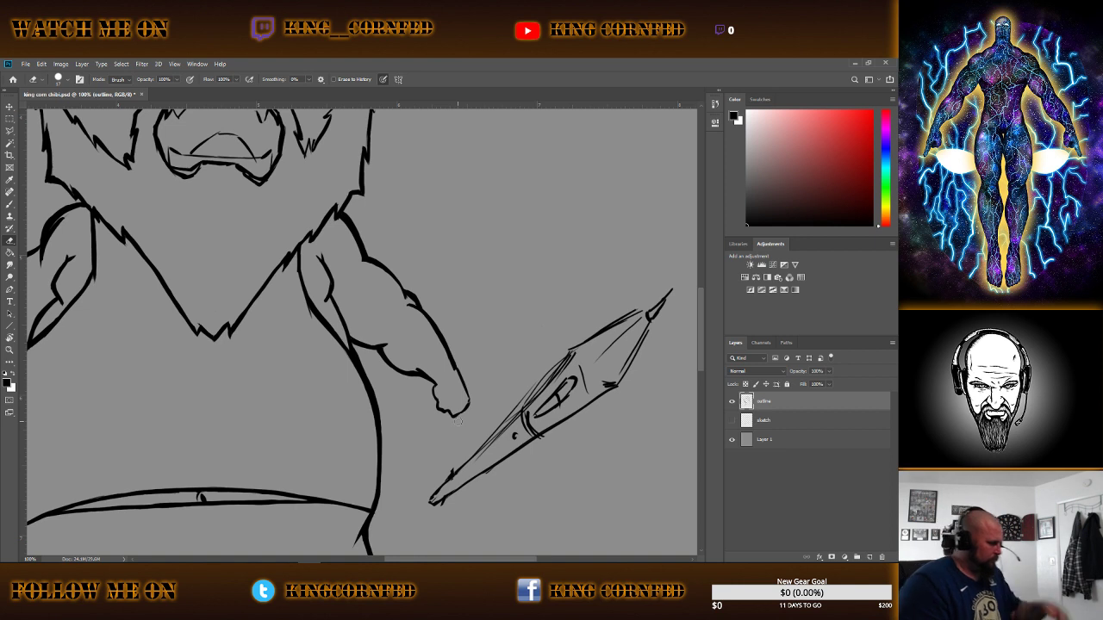
{"action": "left_click", "coordinate": [10, 206]}
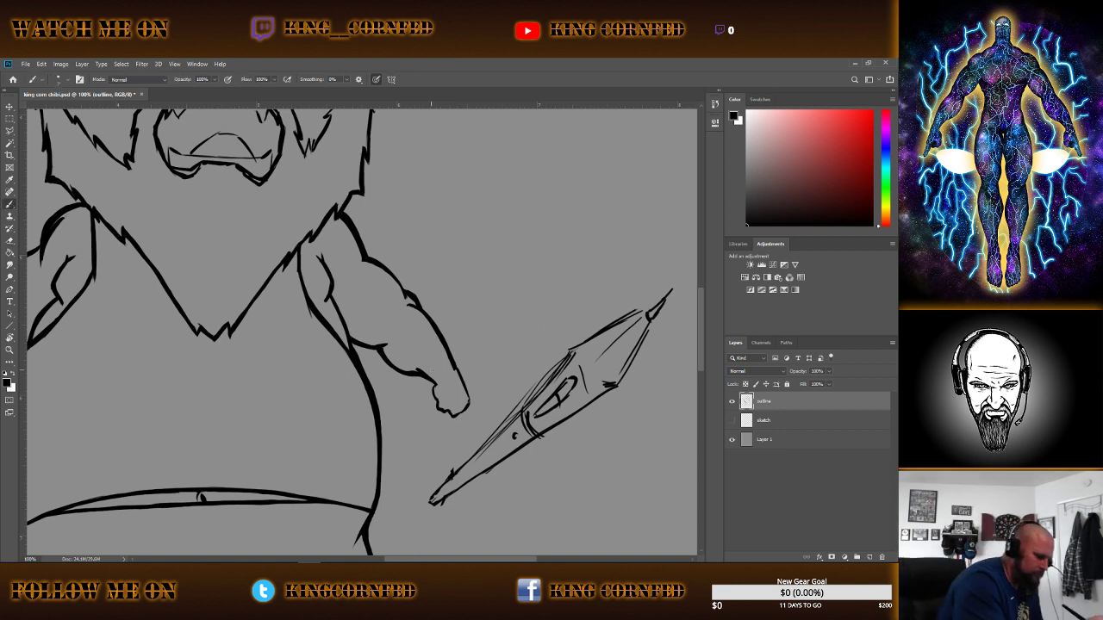
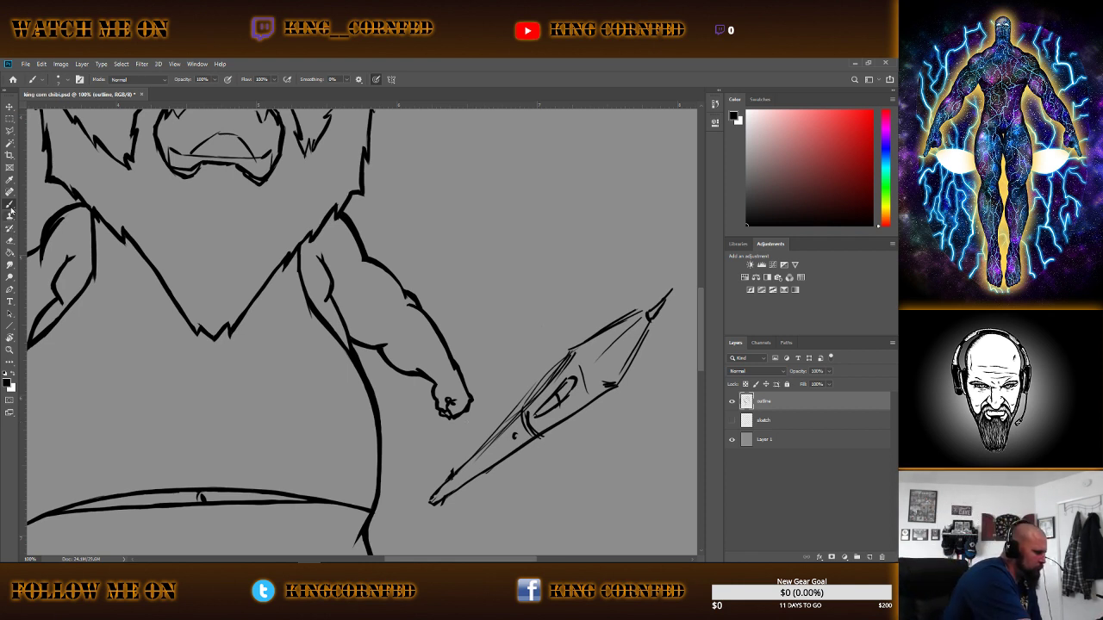
Lasso-select the whole large pen with a loose freehand outline.
{"action": "left_click", "coordinate": [10, 237]}
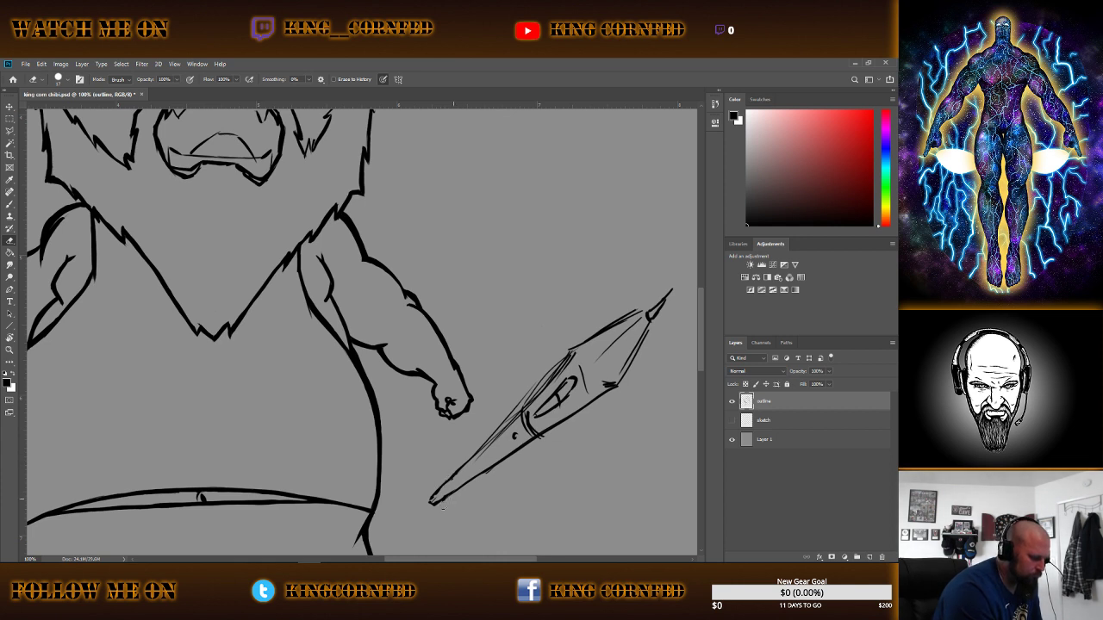
{"action": "left_click", "coordinate": [10, 130]}
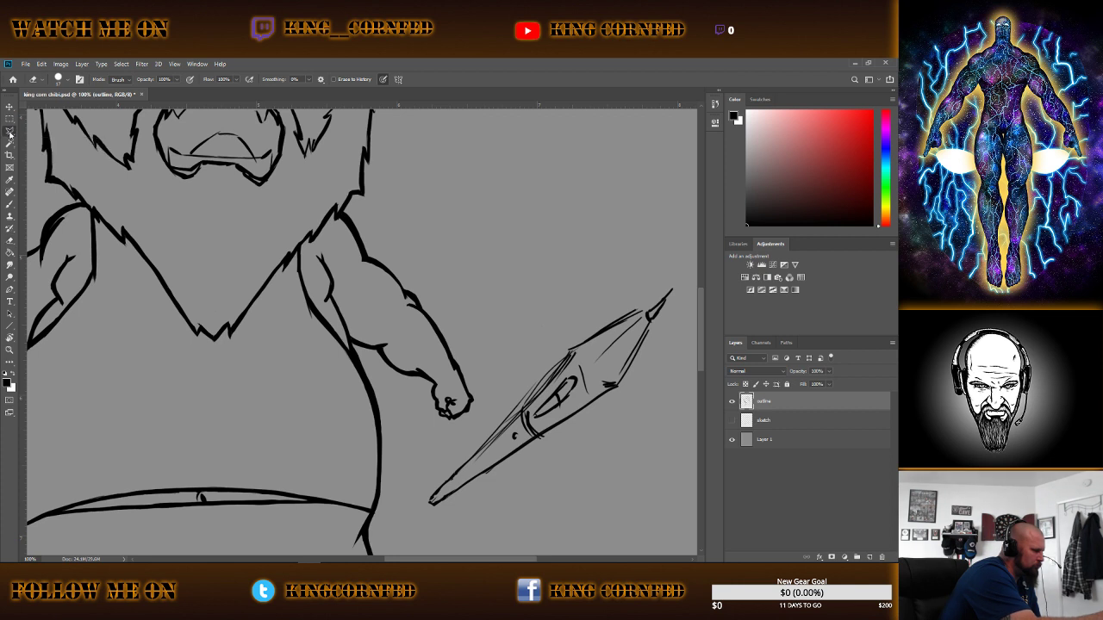
{"action": "left_click", "coordinate": [41, 136]}
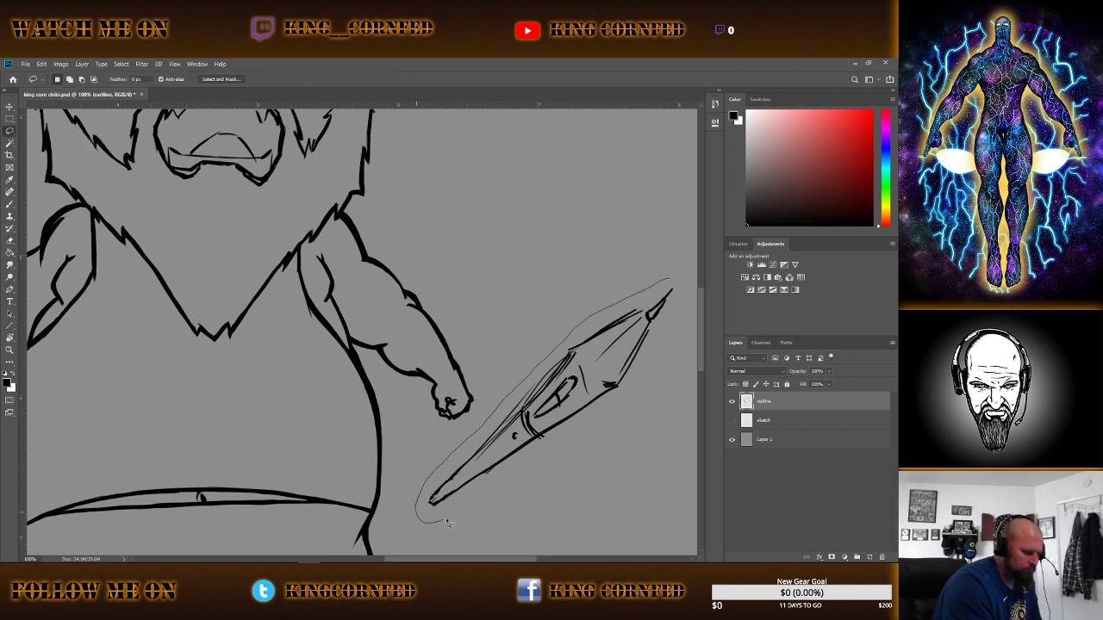
{"action": "left_click_drag", "start_coordinate": [679, 291], "coordinate": [677, 288]}
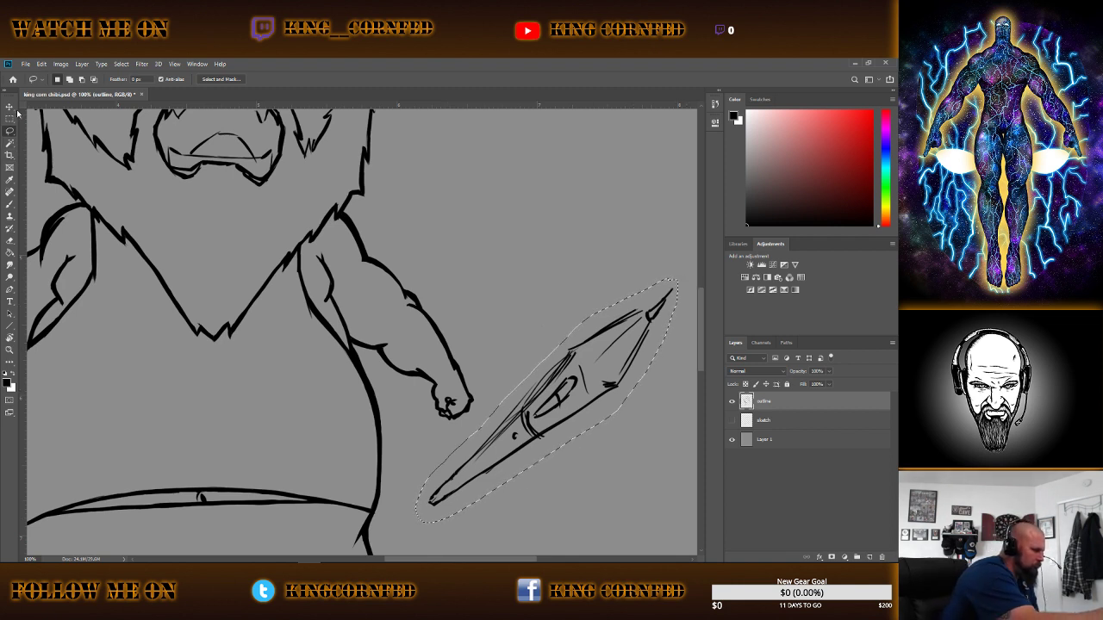
Move the selected pen up into the character's raised fist and clear the selection.
{"action": "key", "text": "v"}
{"action": "left_click_drag", "start_coordinate": [530, 420], "coordinate": [554, 304]}
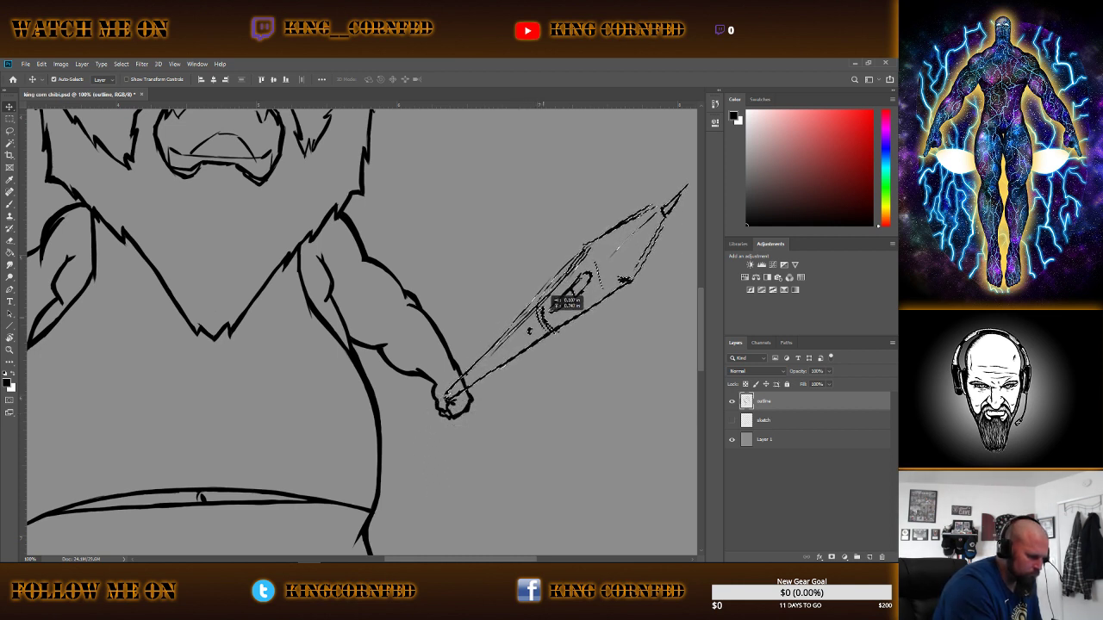
{"action": "left_click_drag", "start_coordinate": [554, 304], "coordinate": [560, 308]}
{"action": "key", "text": "ctrl+d"}
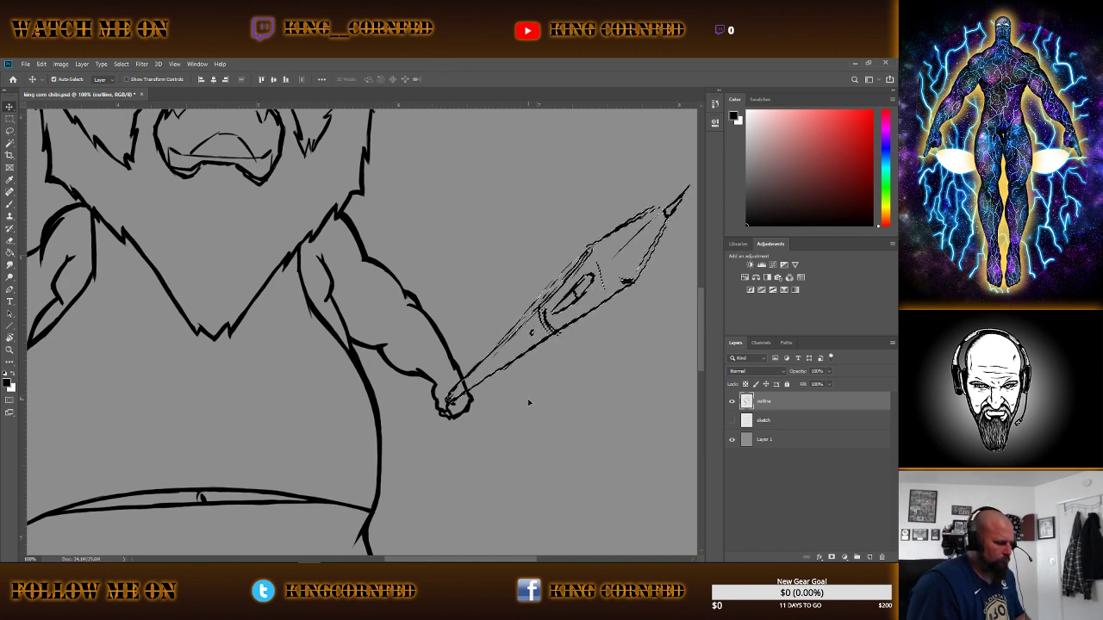
{"action": "left_click", "coordinate": [121, 63]}
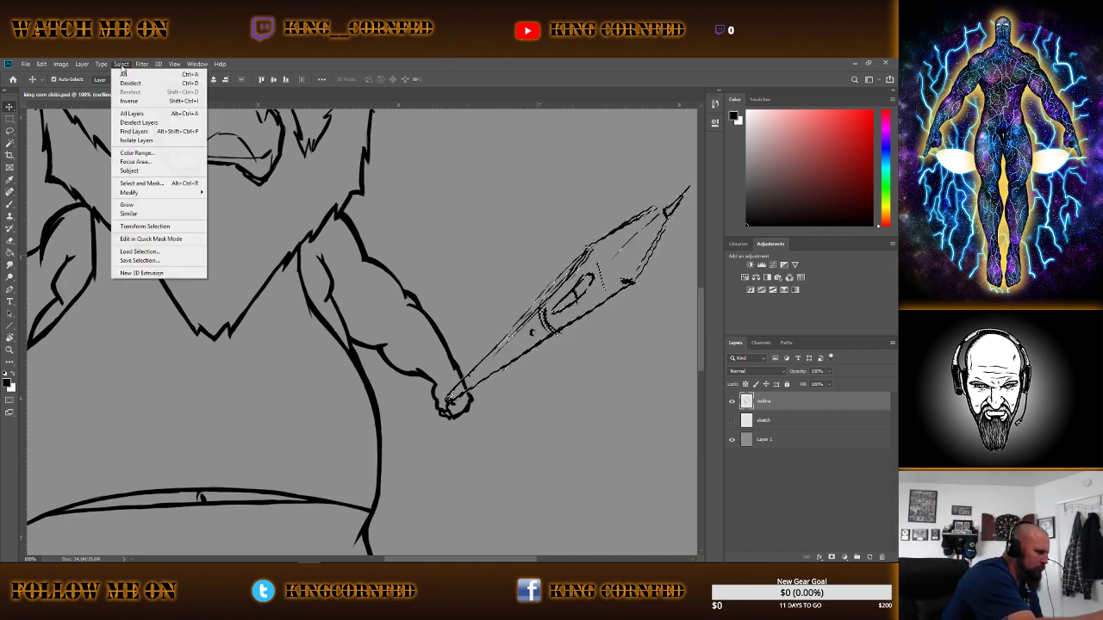
{"action": "left_click", "coordinate": [130, 84]}
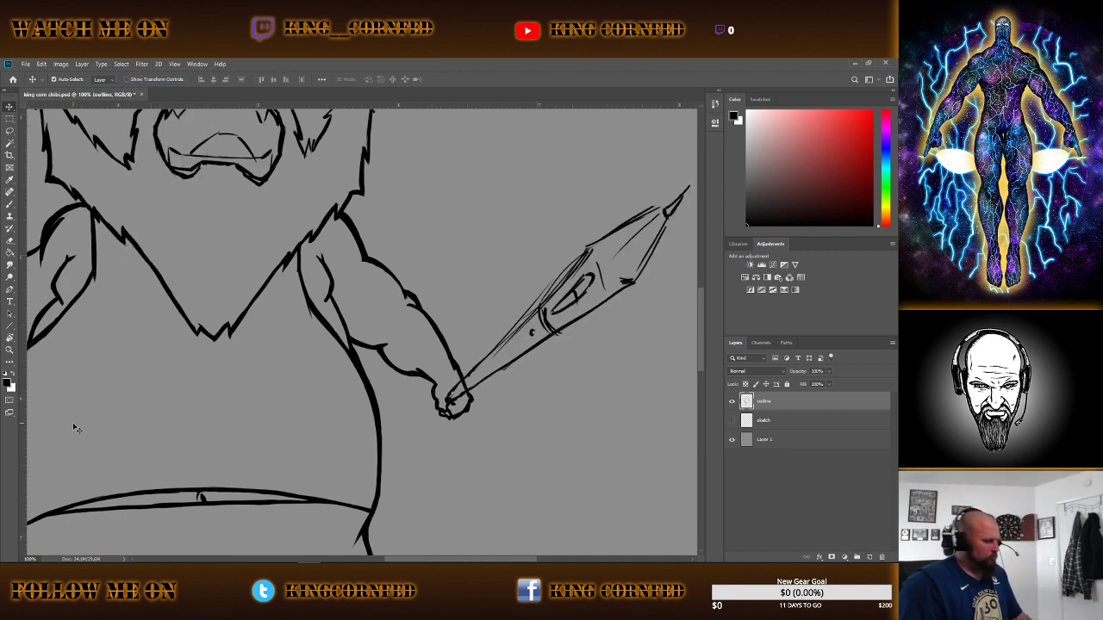
Ink black brush lines along the pen's lower and upper edges, extending toward the tip.
{"action": "left_click", "coordinate": [10, 241]}
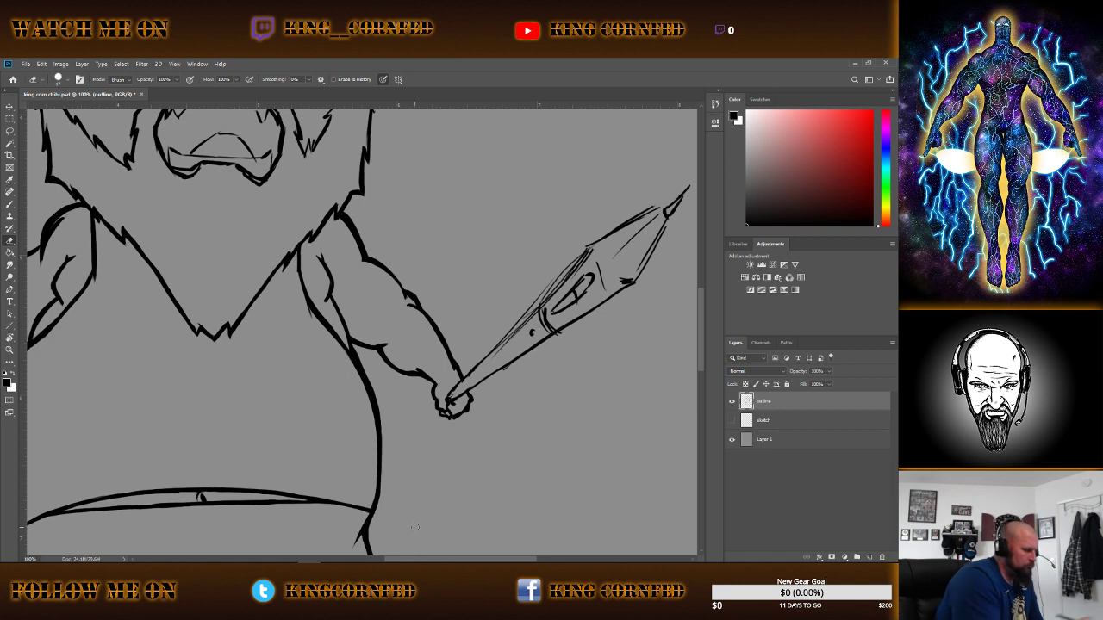
{"action": "left_click", "coordinate": [10, 203]}
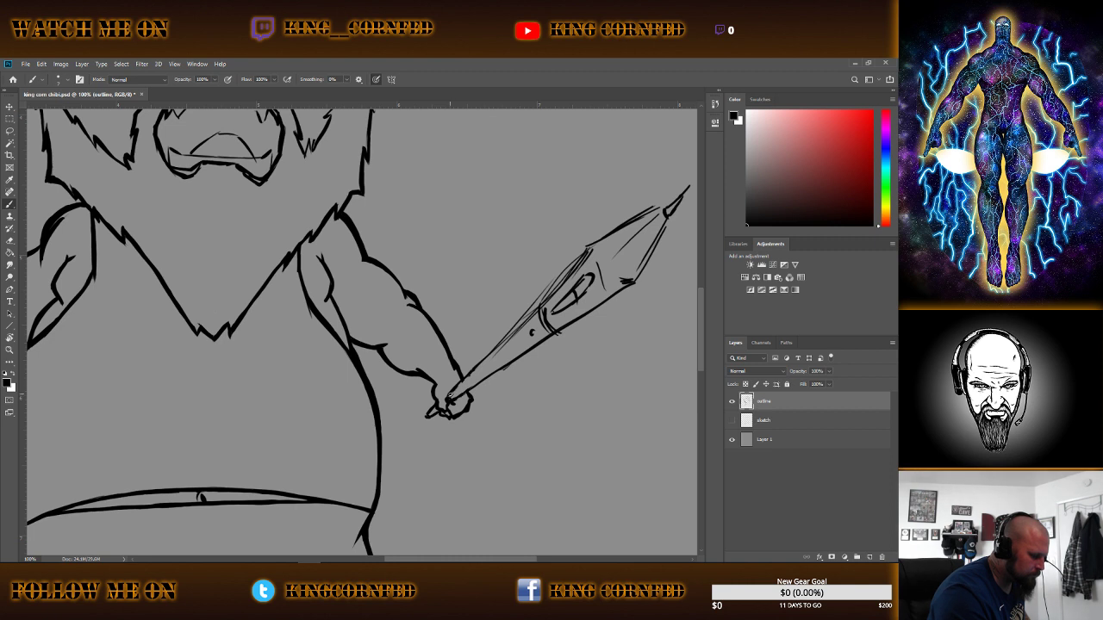
{"action": "left_click_drag", "start_coordinate": [488, 355], "coordinate": [475, 370]}
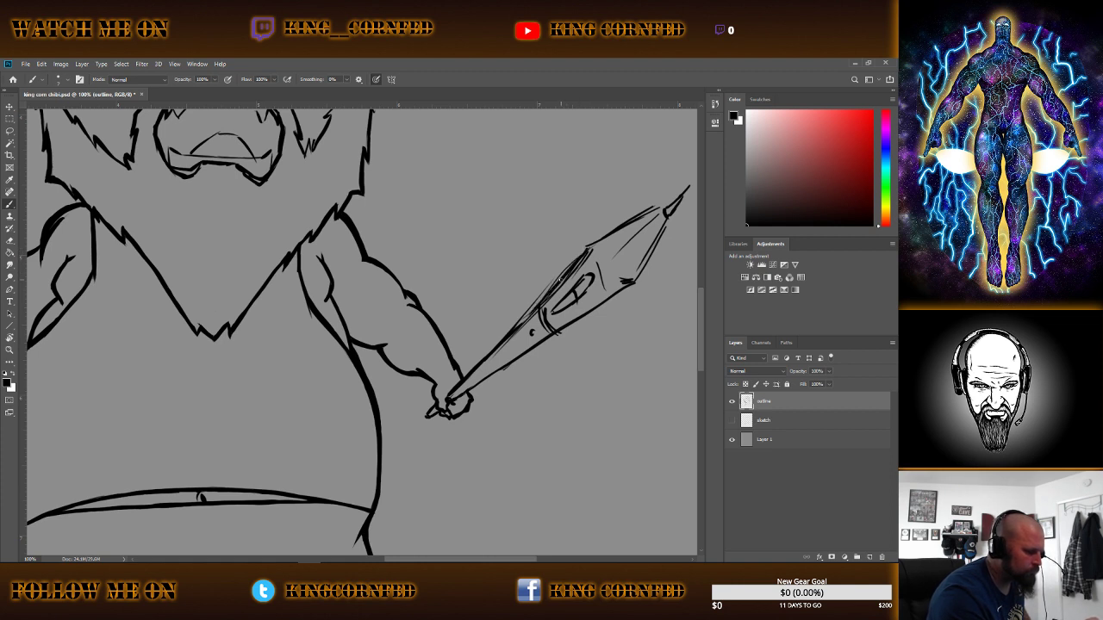
{"action": "left_click_drag", "start_coordinate": [541, 299], "coordinate": [520, 325]}
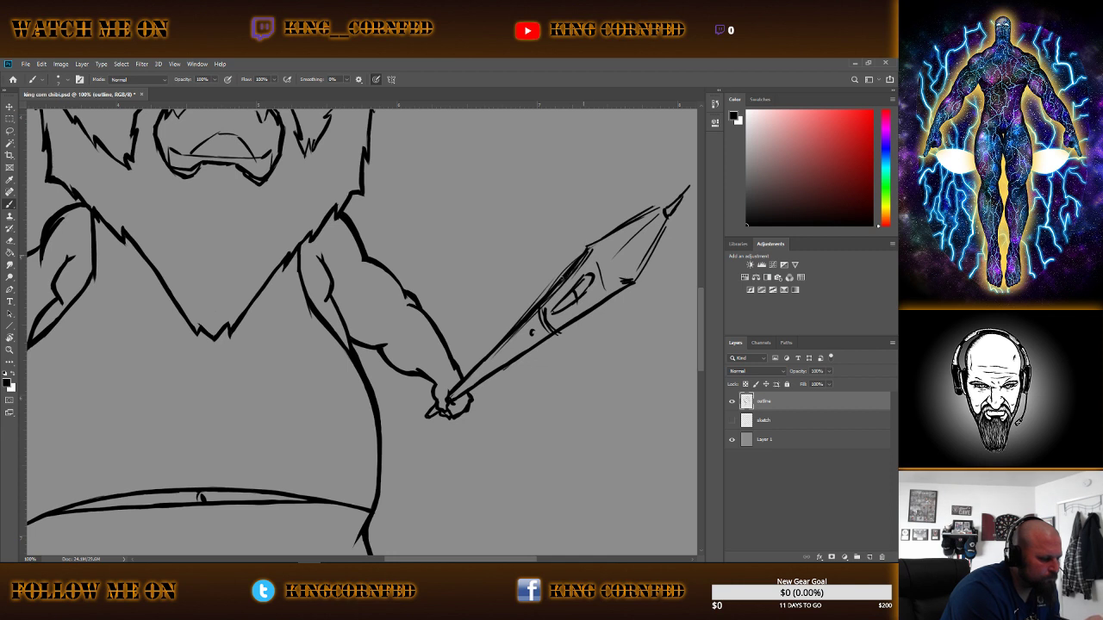
{"action": "mouse_move", "coordinate": [554, 285]}
{"action": "left_mouse_down"}
{"action": "mouse_move", "coordinate": [616, 229]}
{"action": "mouse_move", "coordinate": [663, 209]}
{"action": "mouse_move", "coordinate": [595, 241]}
{"action": "left_mouse_up"}
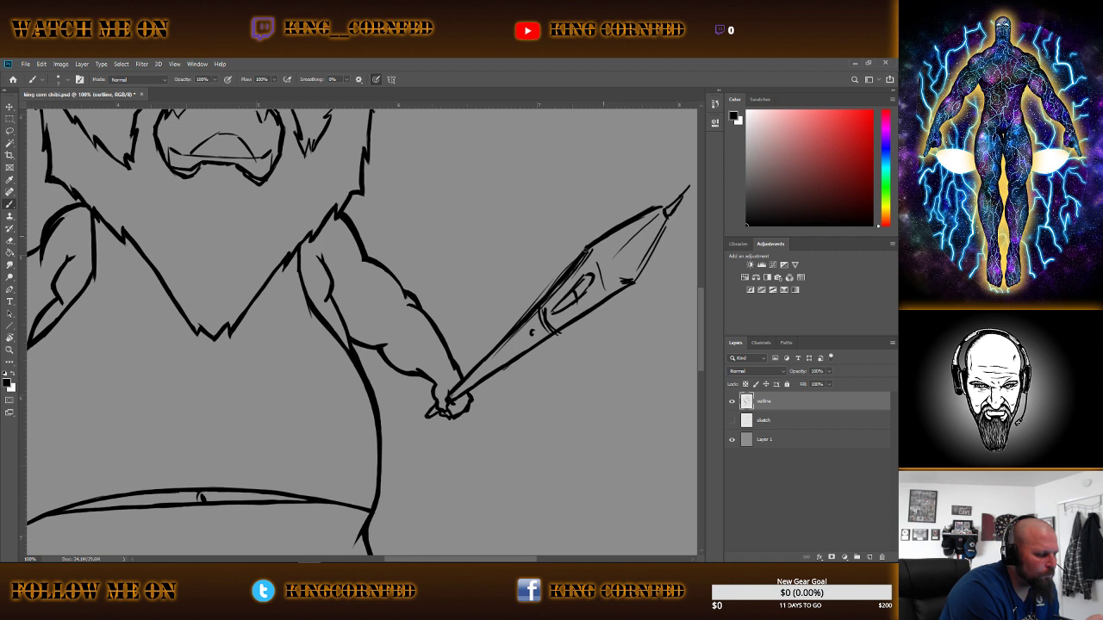
{"action": "mouse_move", "coordinate": [663, 212]}
{"action": "left_mouse_down"}
{"action": "mouse_move", "coordinate": [670, 206]}
{"action": "mouse_move", "coordinate": [630, 286]}
{"action": "left_mouse_up"}
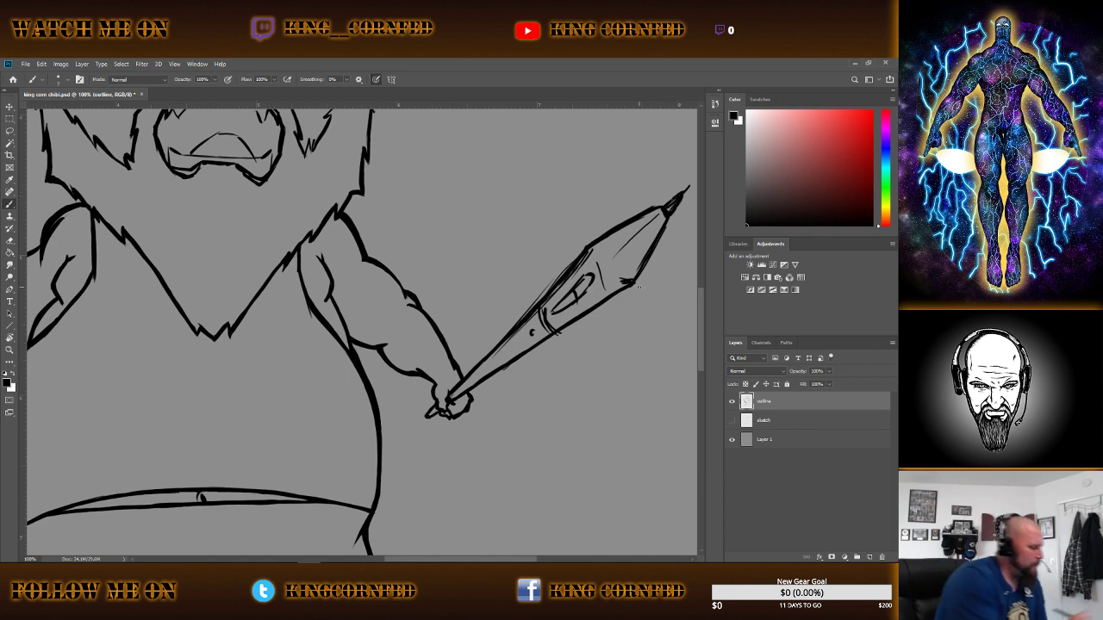
{"action": "key", "text": "e"}
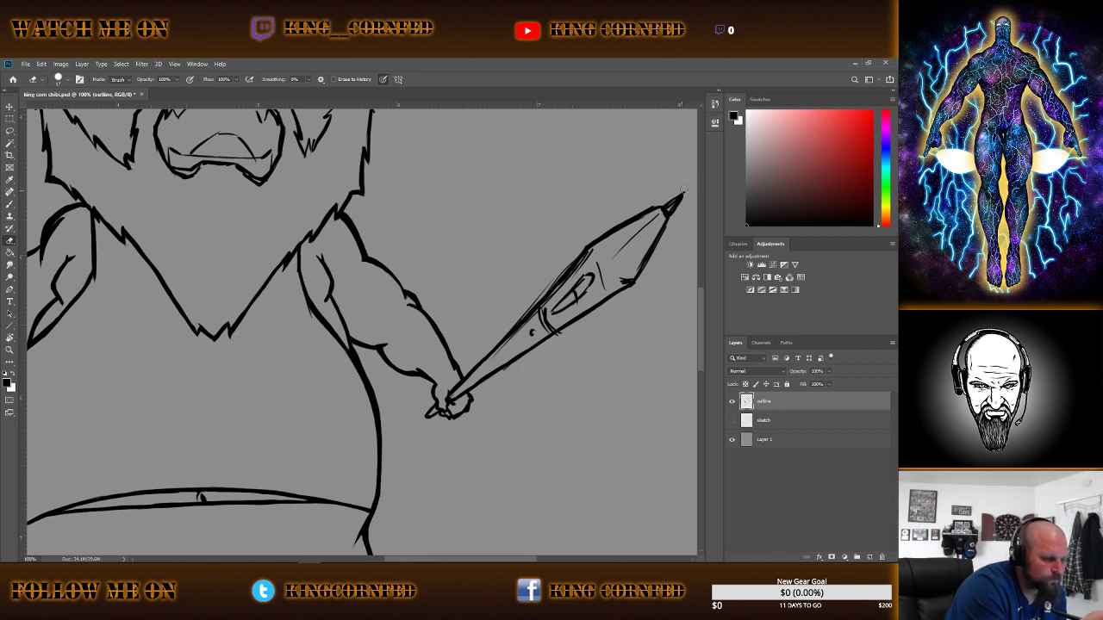
Erase the pen-tip overshoot and the stray marks on the shaft and inside the oval.
{"action": "left_click_drag", "start_coordinate": [688, 191], "coordinate": [684, 197]}
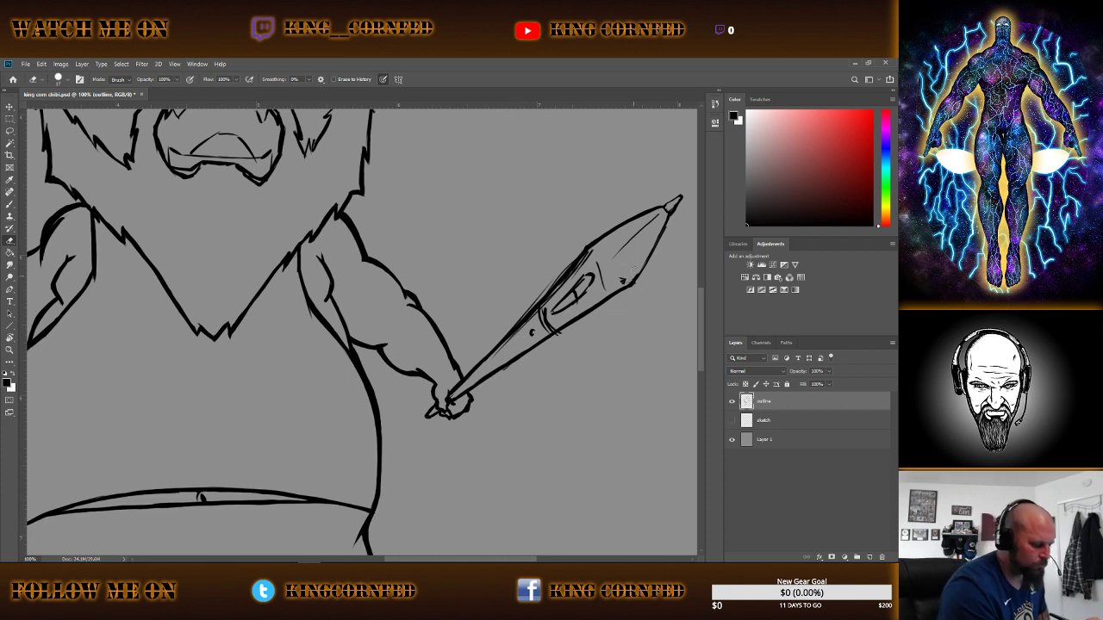
{"action": "mouse_move", "coordinate": [625, 282]}
{"action": "left_mouse_down"}
{"action": "mouse_move", "coordinate": [632, 276]}
{"action": "mouse_move", "coordinate": [601, 289]}
{"action": "mouse_move", "coordinate": [577, 251]}
{"action": "left_mouse_up"}
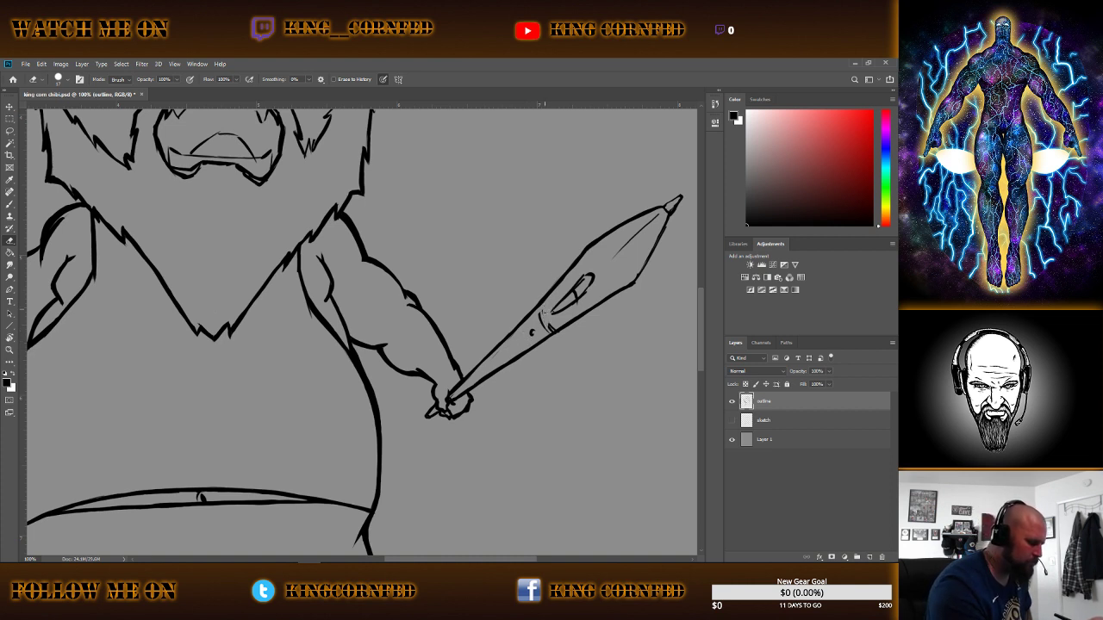
{"action": "left_click_drag", "start_coordinate": [543, 319], "coordinate": [553, 328]}
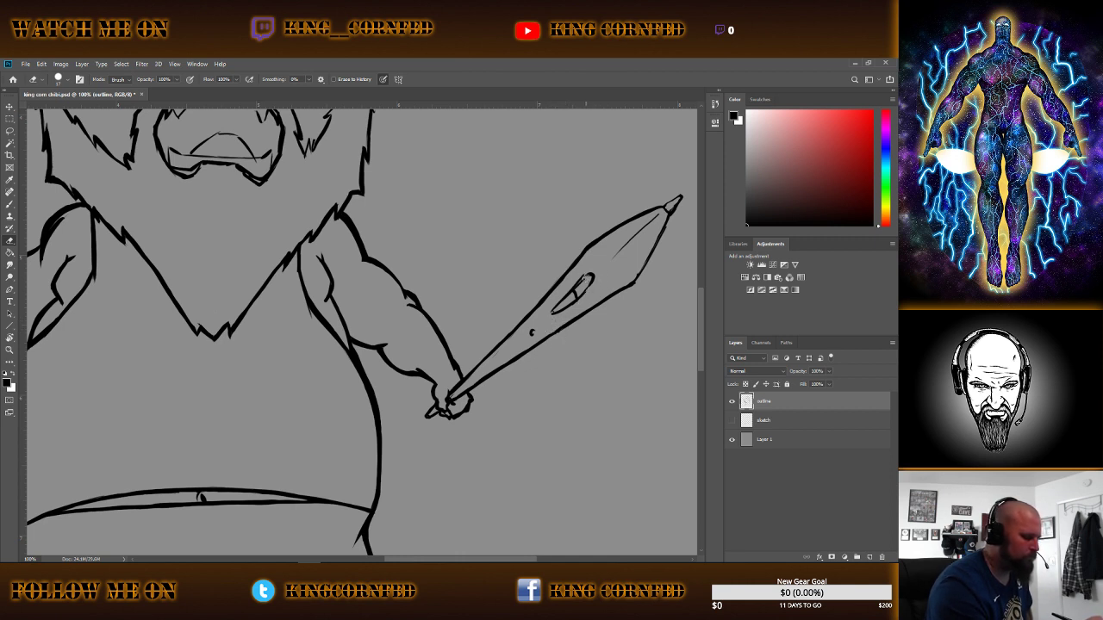
{"action": "mouse_move", "coordinate": [584, 279]}
{"action": "left_mouse_down"}
{"action": "mouse_move", "coordinate": [559, 306]}
{"action": "mouse_move", "coordinate": [593, 288]}
{"action": "left_mouse_up"}
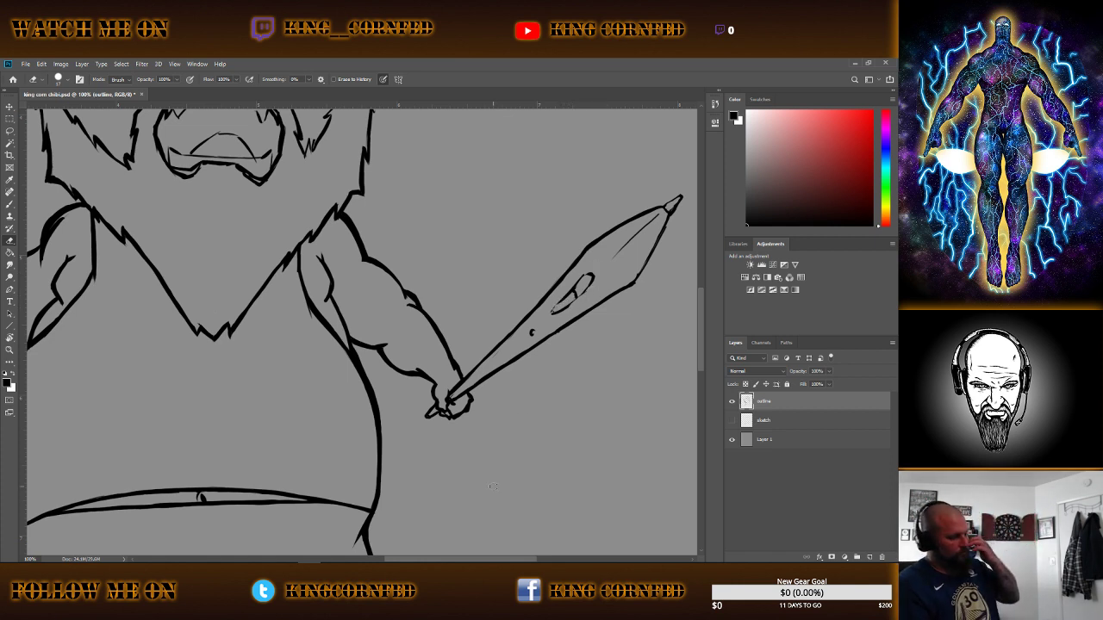
{"action": "key", "text": "b"}
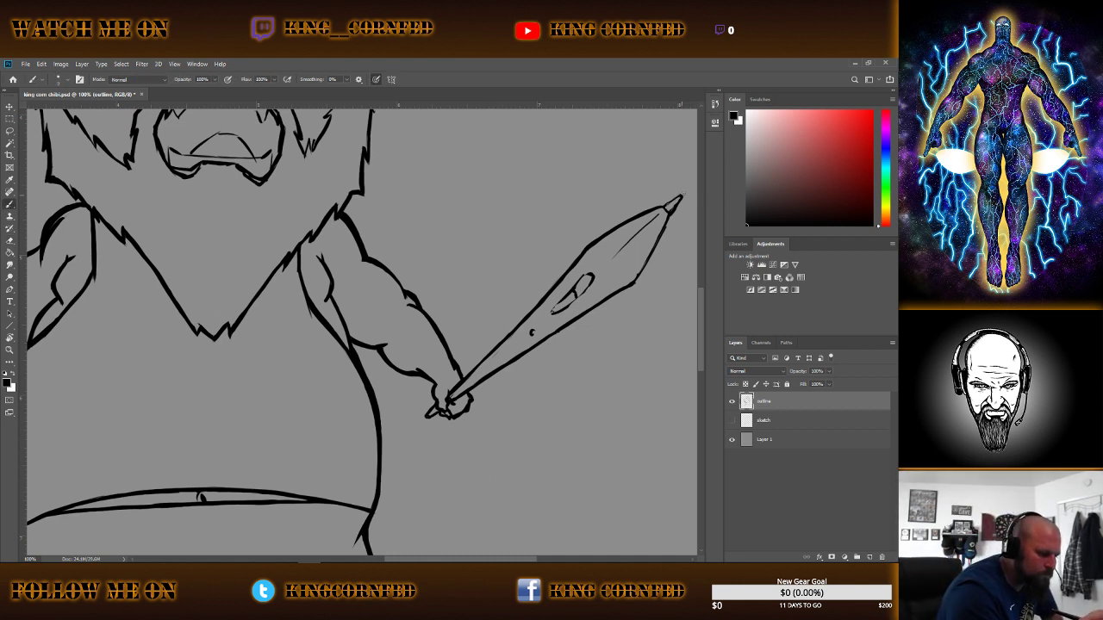
Touch up the pen tip, ink its lower edge, and draw a thick band near the grip.
{"action": "left_click_drag", "start_coordinate": [674, 200], "coordinate": [669, 204]}
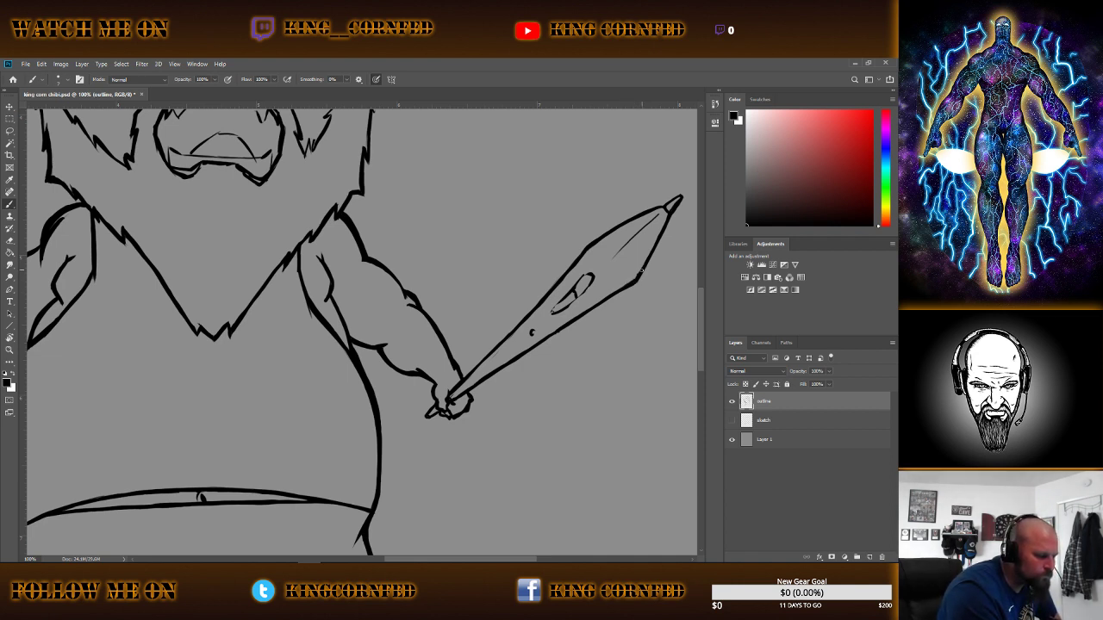
{"action": "left_click_drag", "start_coordinate": [636, 281], "coordinate": [628, 288]}
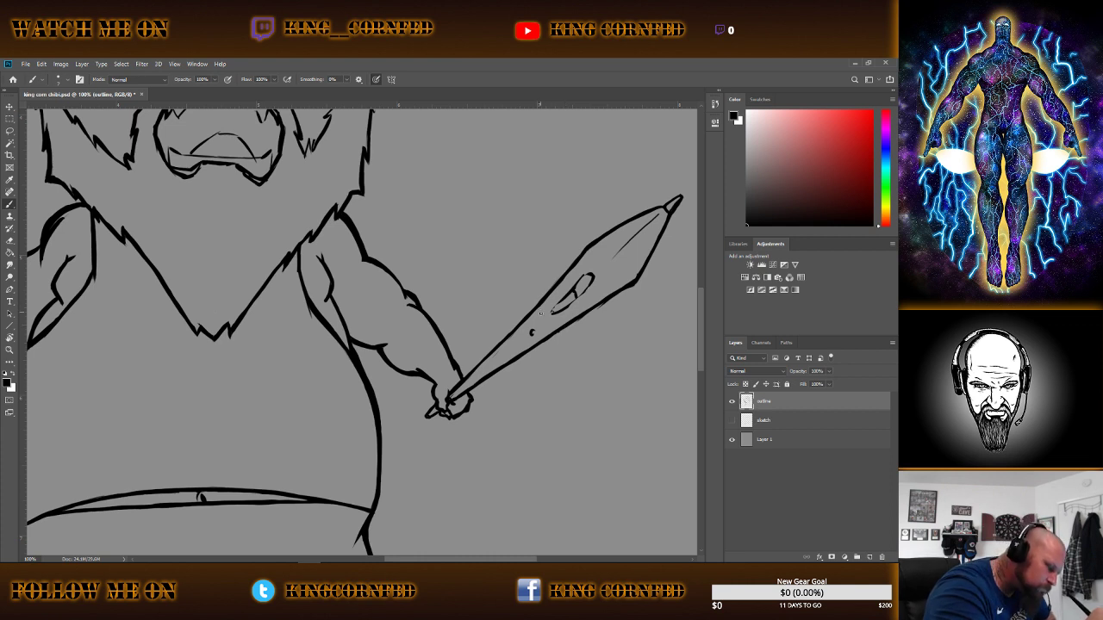
{"action": "left_click_drag", "start_coordinate": [537, 307], "coordinate": [551, 330]}
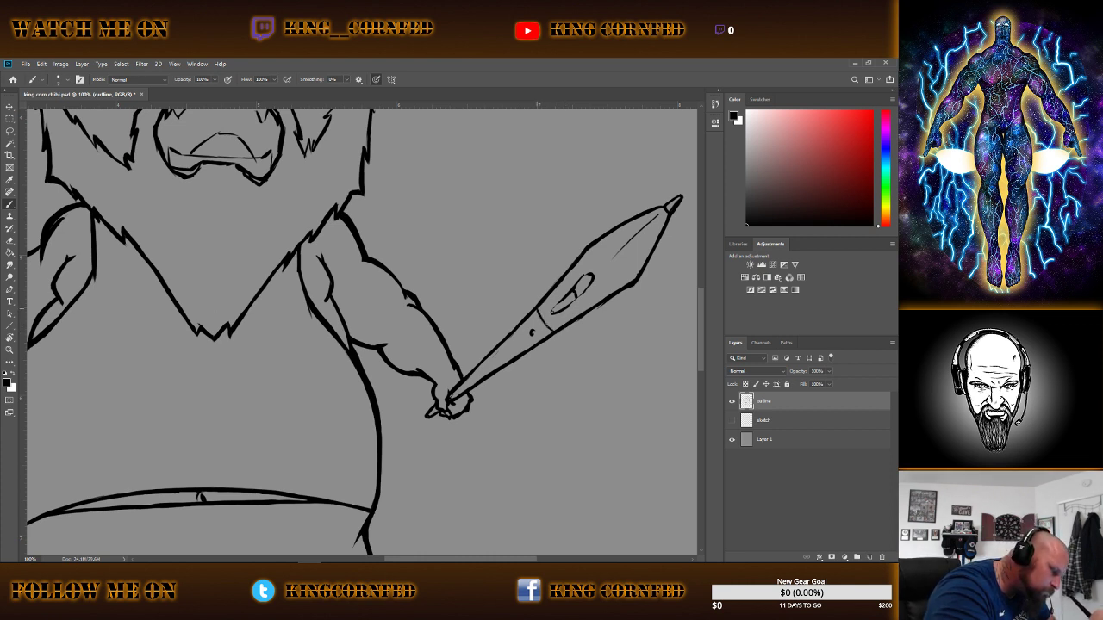
{"action": "left_click_drag", "start_coordinate": [540, 306], "coordinate": [555, 331]}
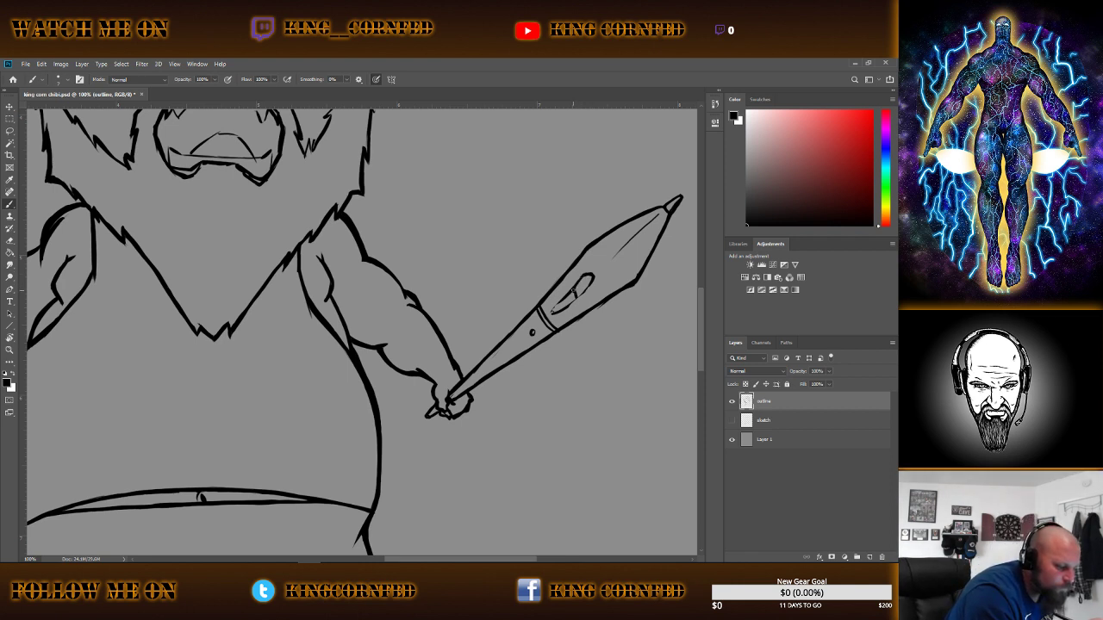
Add an inner oval stroke and short detail strokes along the blade's upper edge.
{"action": "left_click_drag", "start_coordinate": [584, 286], "coordinate": [575, 296]}
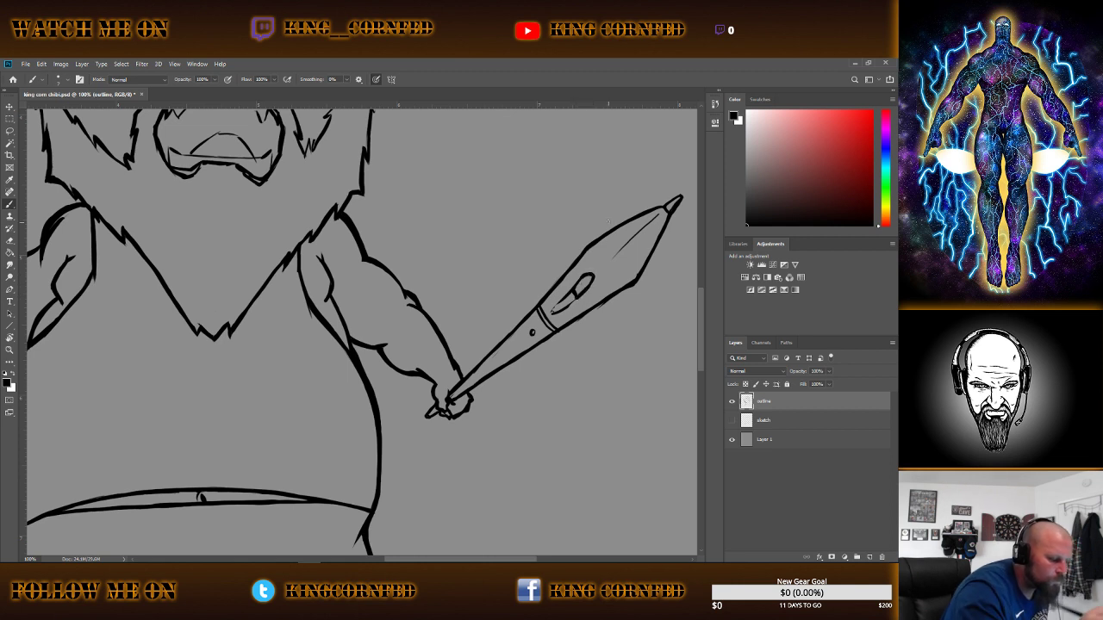
{"action": "left_click_drag", "start_coordinate": [591, 248], "coordinate": [602, 259]}
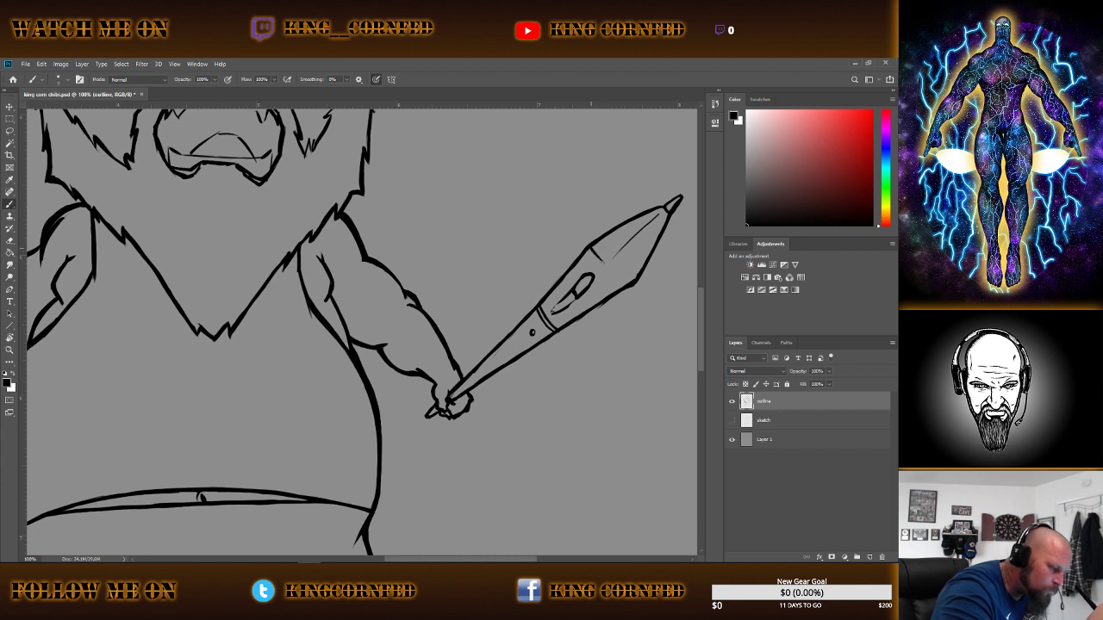
{"action": "left_click_drag", "start_coordinate": [606, 266], "coordinate": [629, 279]}
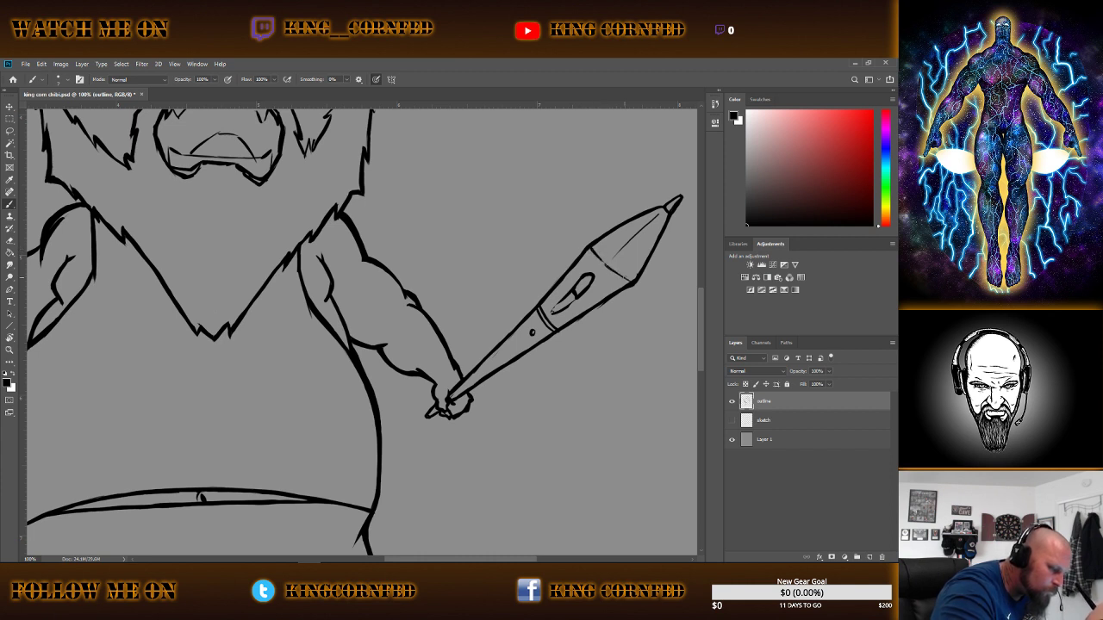
{"action": "left_click_drag", "start_coordinate": [592, 248], "coordinate": [610, 270]}
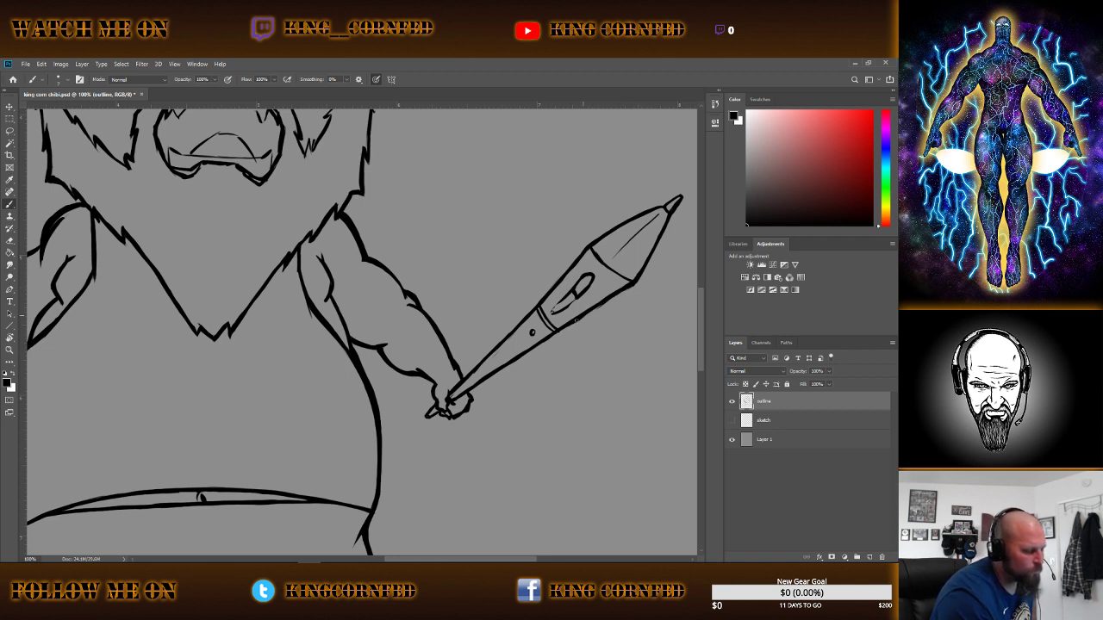
{"action": "left_click_drag", "start_coordinate": [552, 303], "coordinate": [565, 293]}
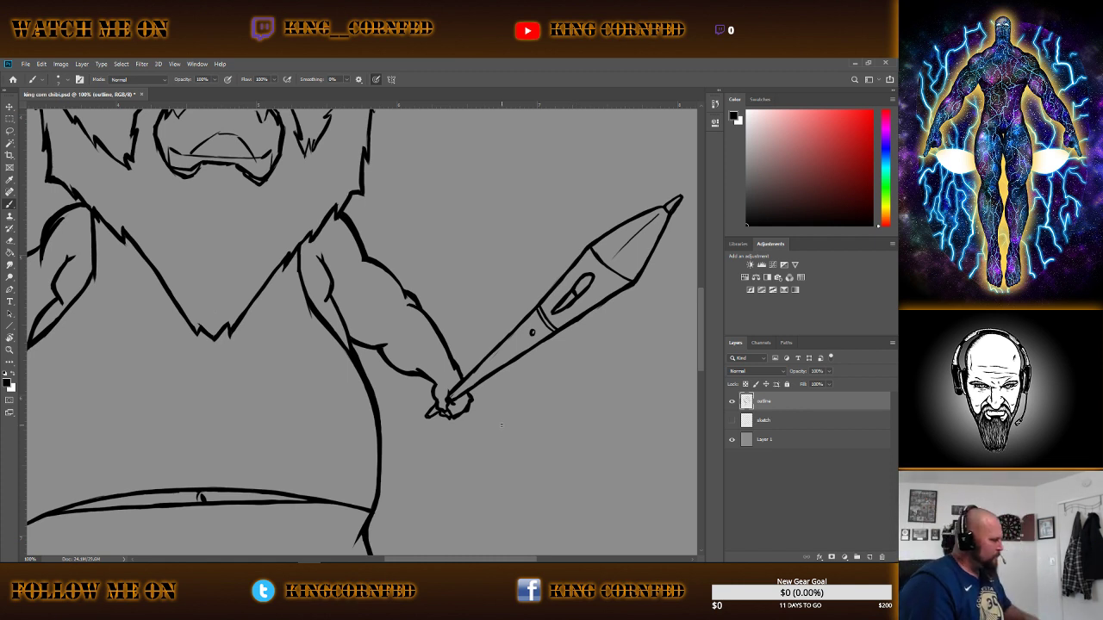
{"action": "left_click", "coordinate": [11, 244]}
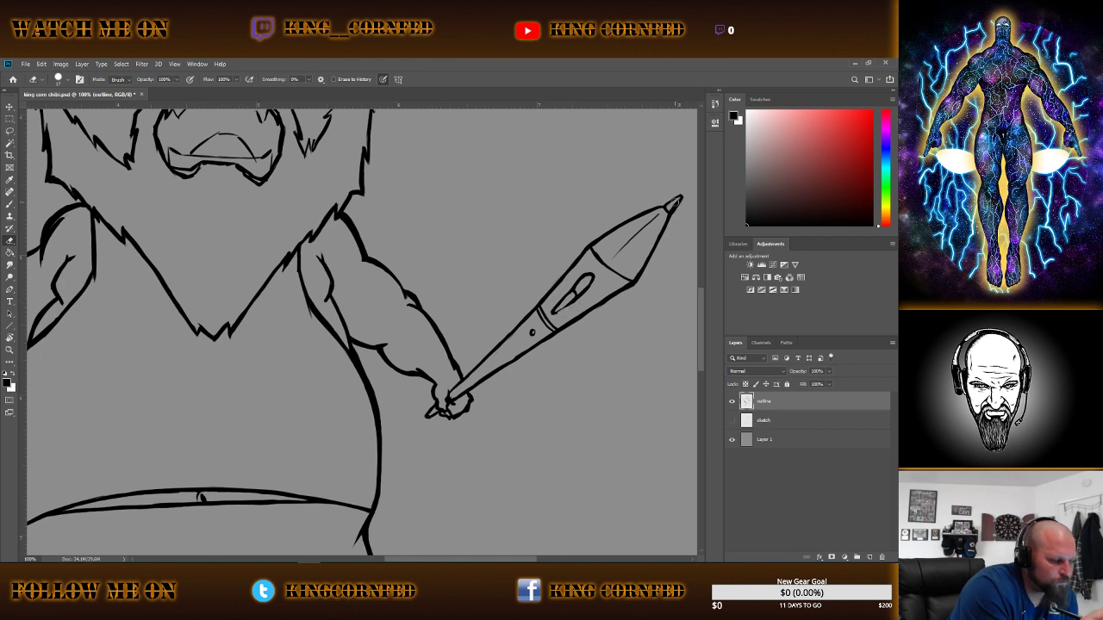
Lighten the line at the pen tip, then fit the whole character on screen.
{"action": "left_click_drag", "start_coordinate": [671, 208], "coordinate": [677, 200]}
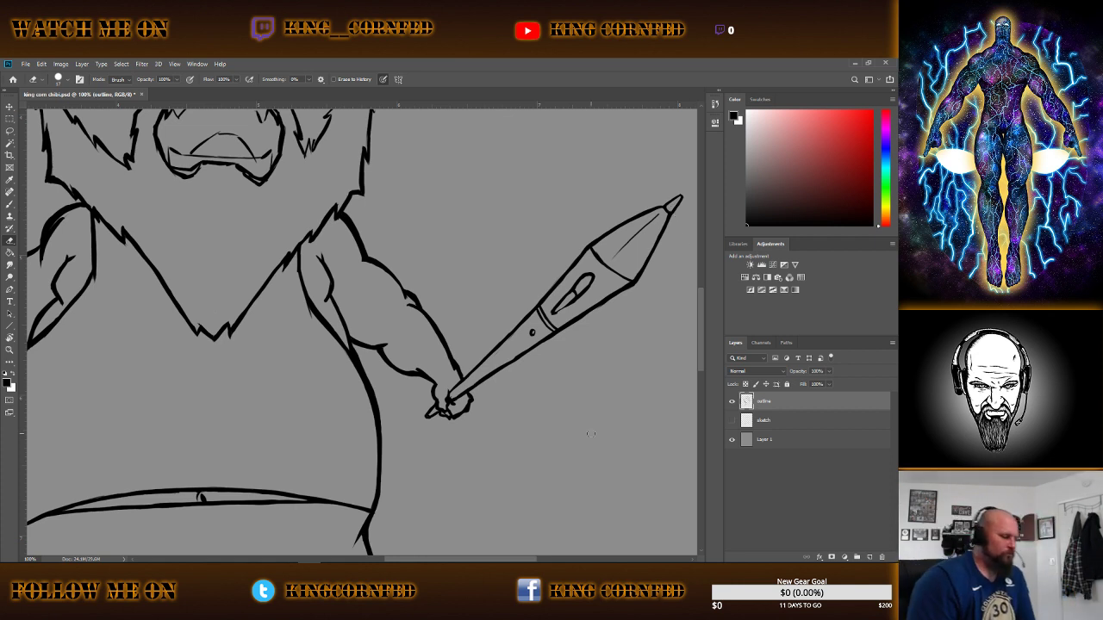
{"action": "key", "text": "b"}
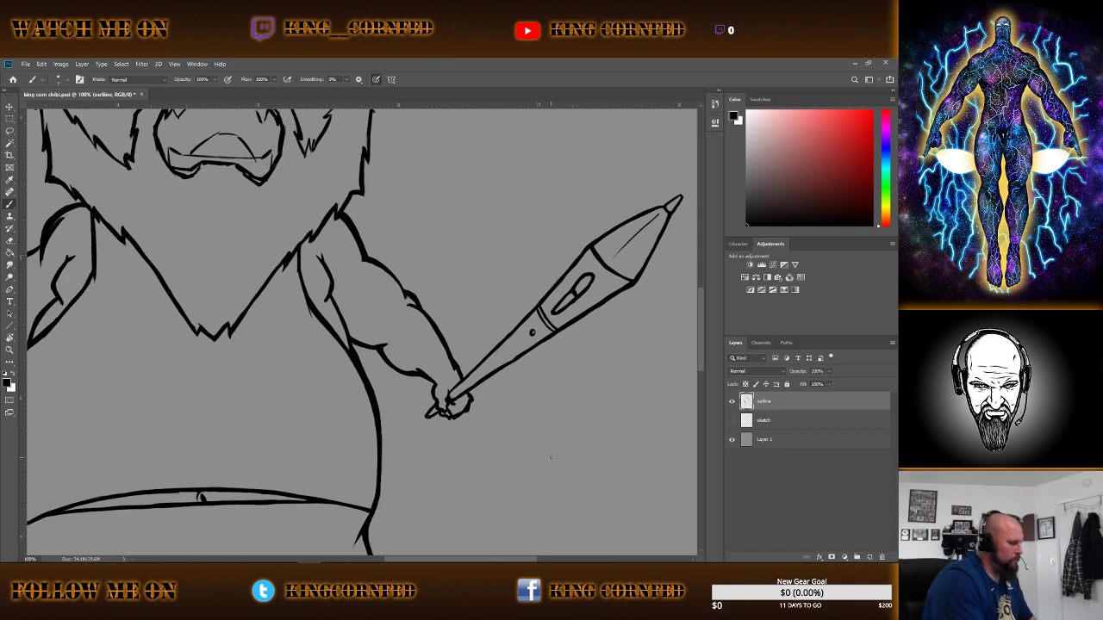
{"action": "left_click", "coordinate": [9, 349]}
{"action": "right_click", "coordinate": [131, 304]}
{"action": "left_click", "coordinate": [144, 309]}
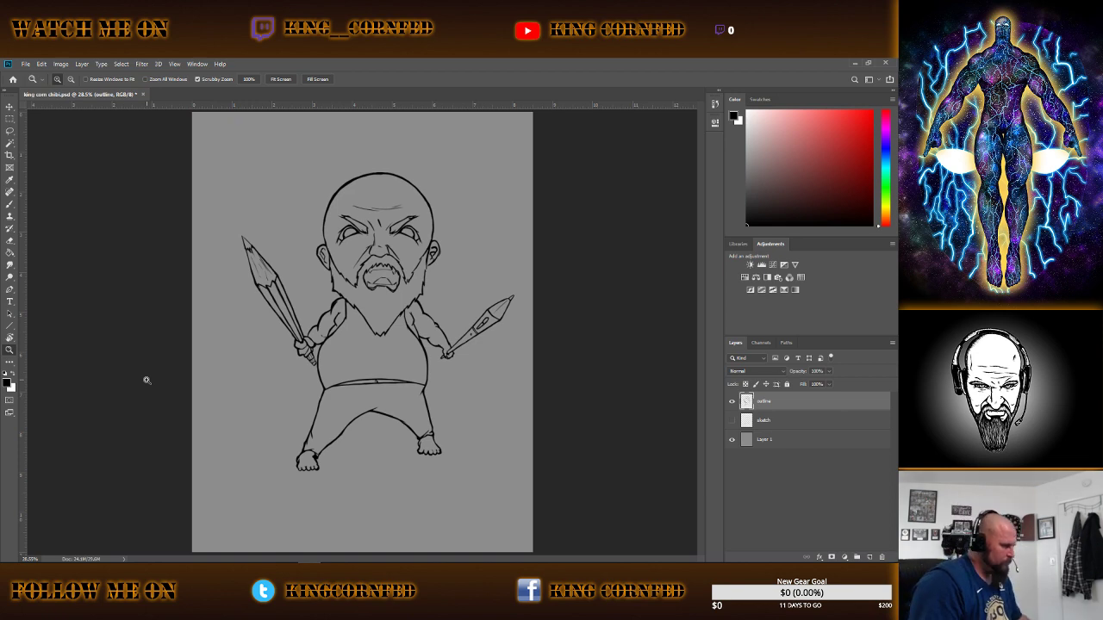
Zoom in to 100% on the character's left foot for close inking.
{"action": "left_click", "coordinate": [326, 465]}
{"action": "left_click", "coordinate": [326, 465]}
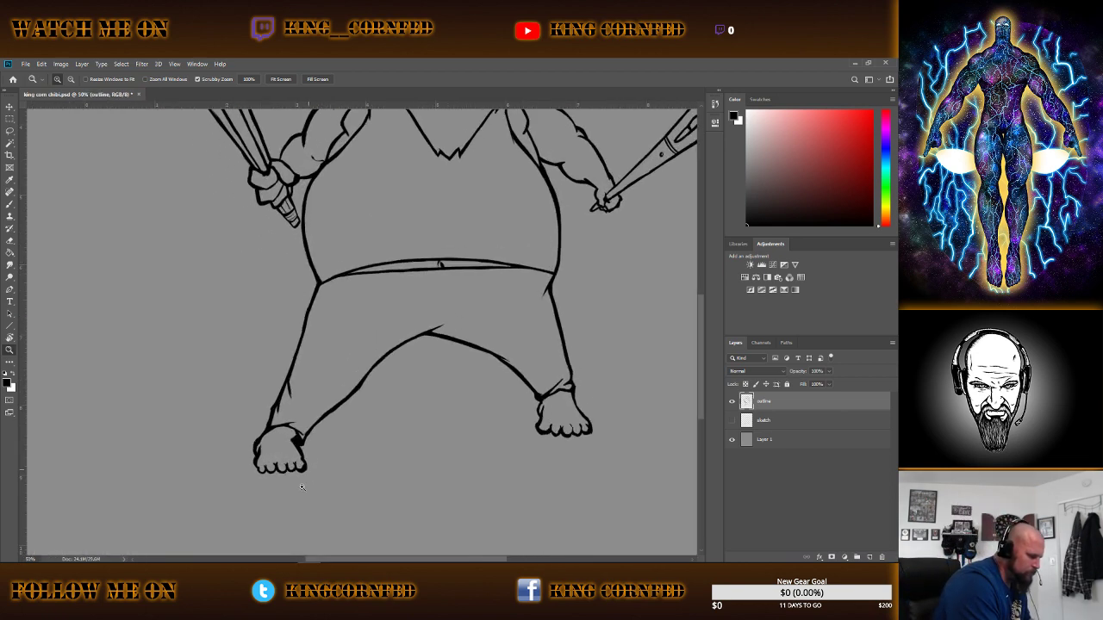
{"action": "key", "text": "b"}
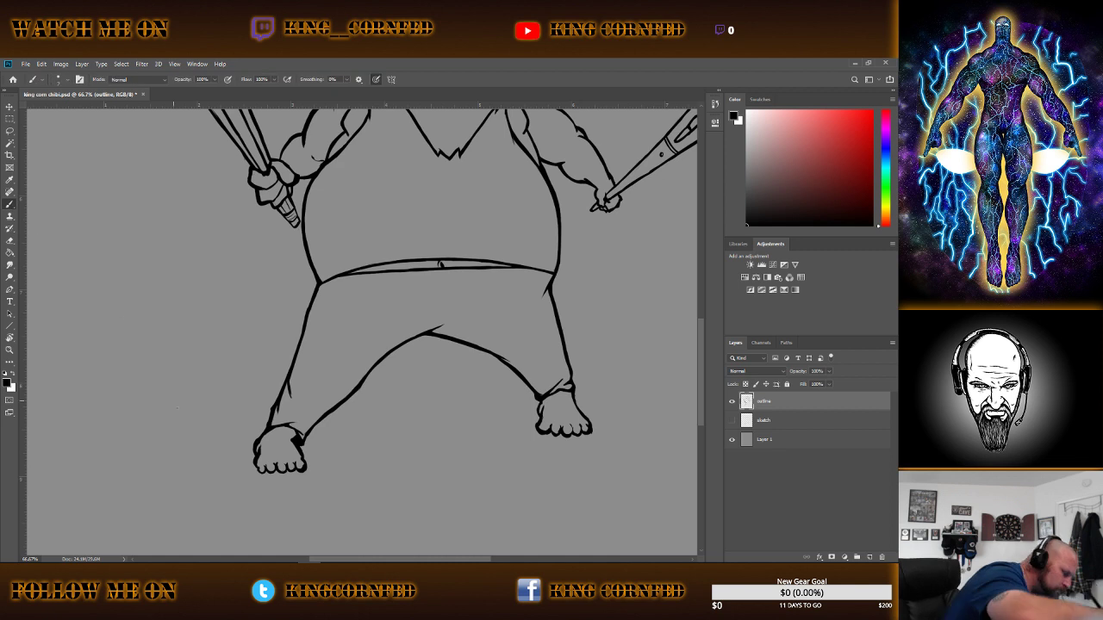
{"action": "key", "text": "z"}
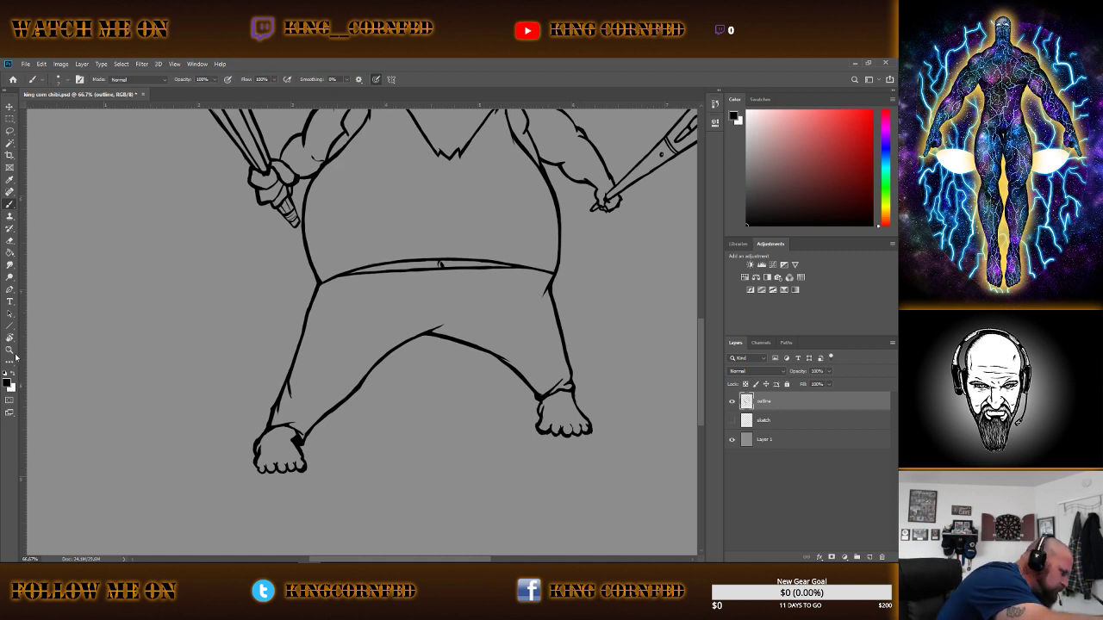
{"action": "left_click", "coordinate": [272, 491]}
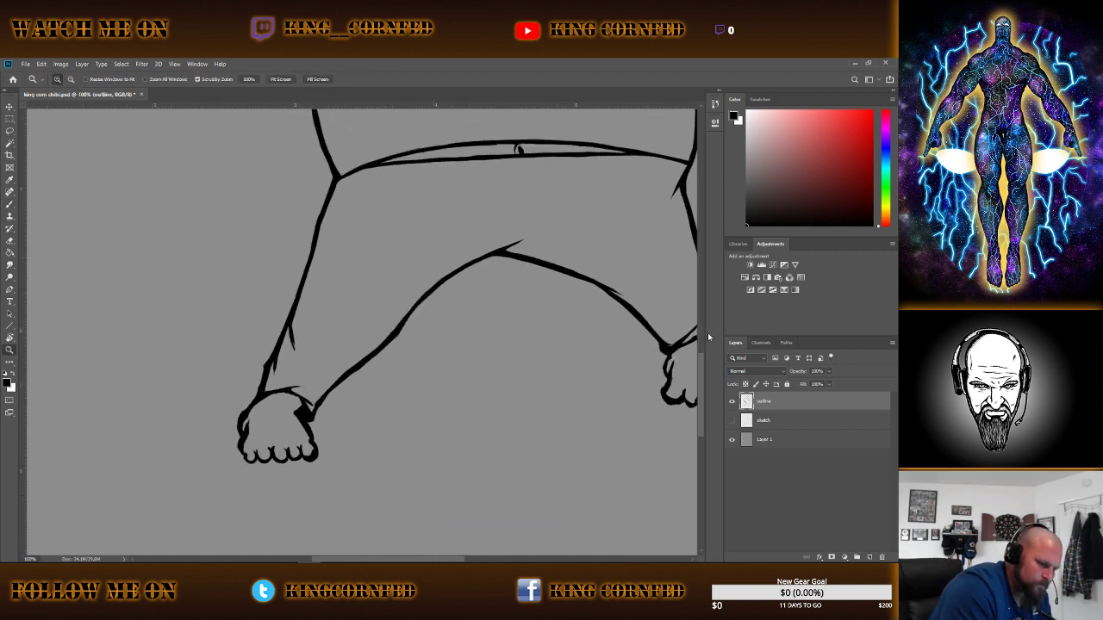
{"action": "scroll", "coordinate": [700, 363], "scroll_direction": "down", "scroll_amount": 3}
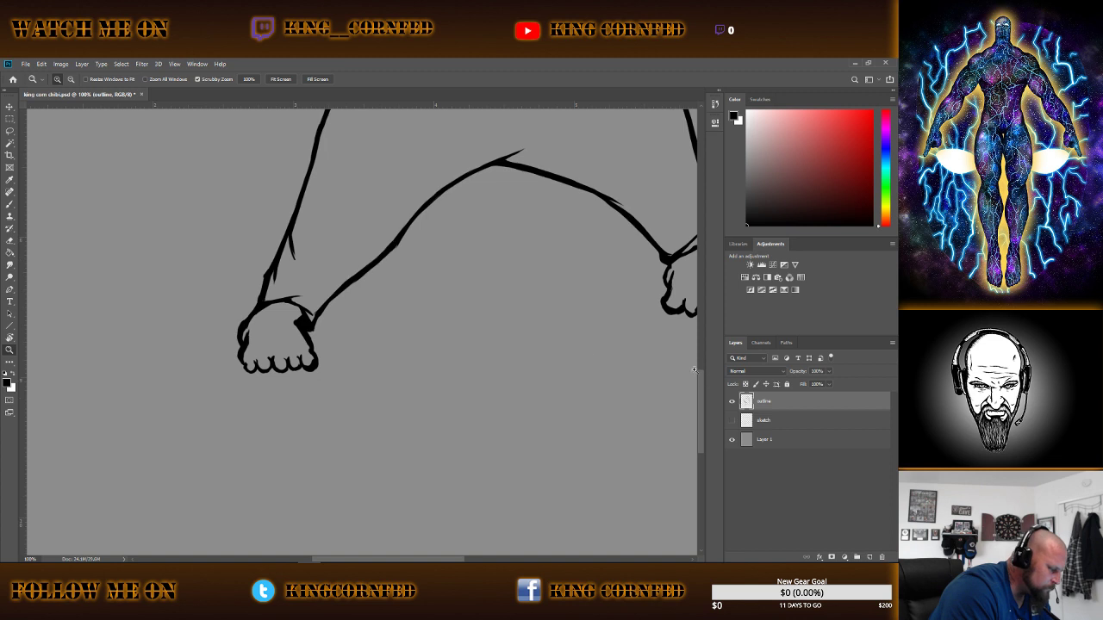
{"action": "left_click", "coordinate": [9, 206]}
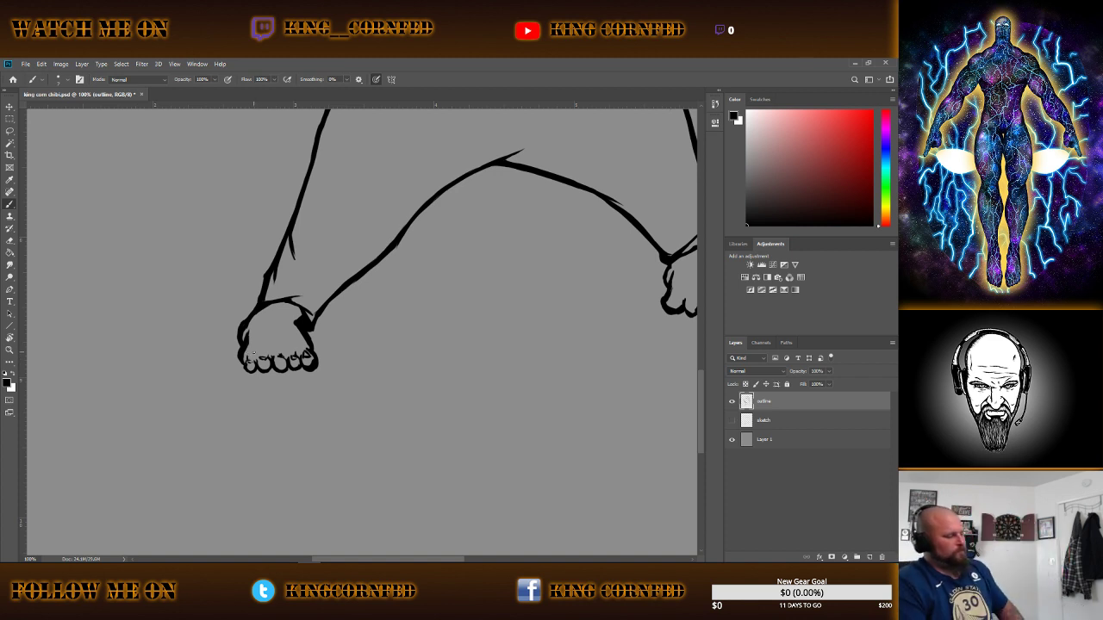
Resize the eraser and remove the stray mark on a toe.
{"action": "left_click", "coordinate": [9, 240]}
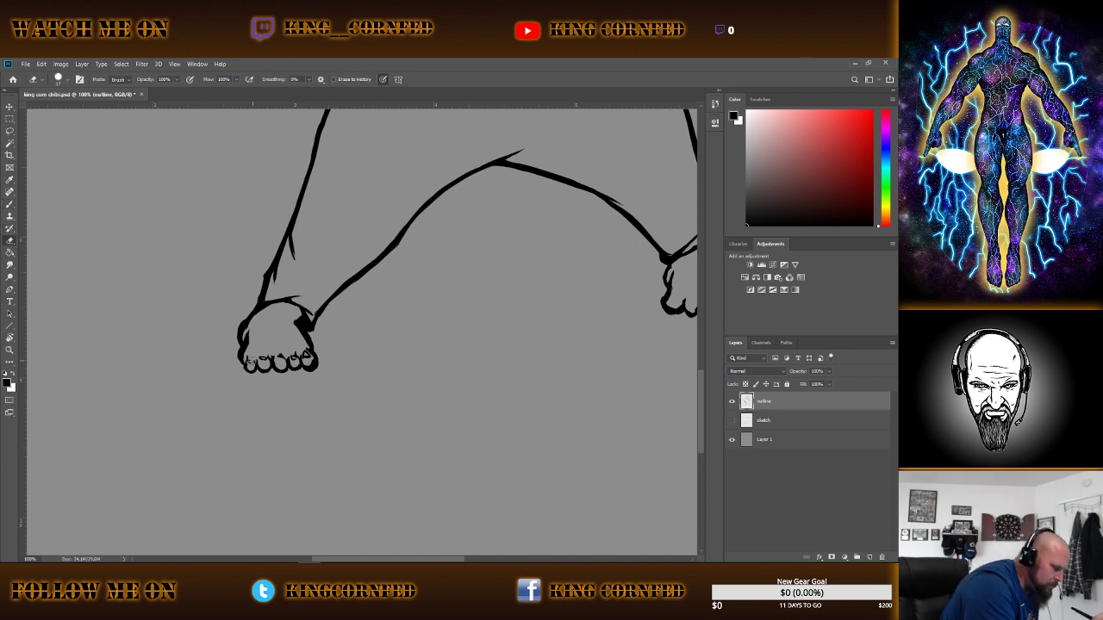
{"action": "right_click", "coordinate": [258, 343]}
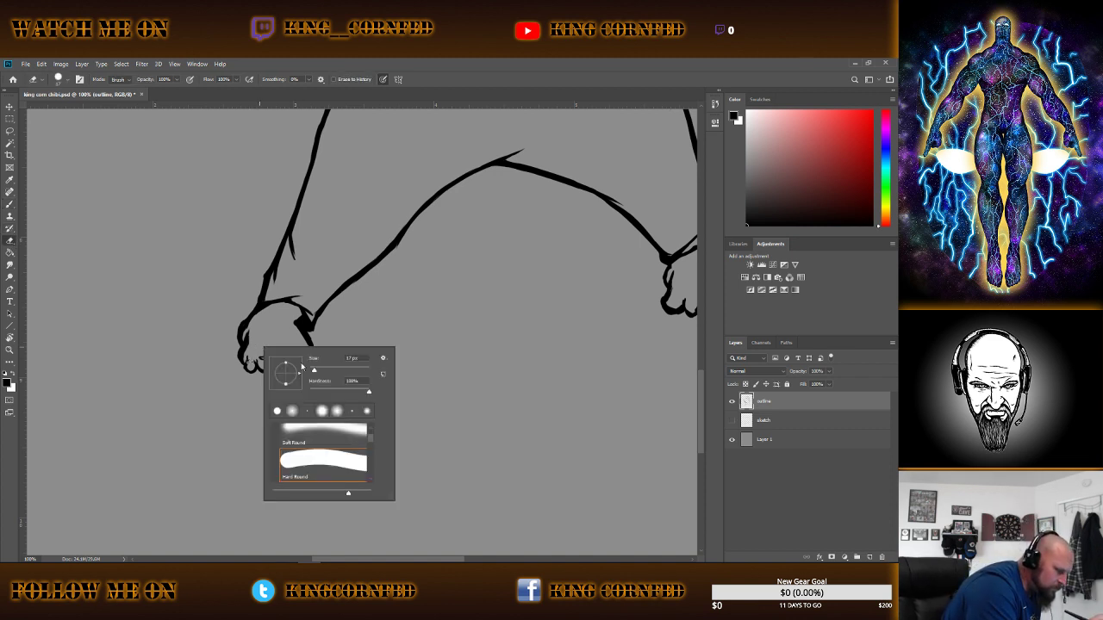
{"action": "key", "text": "Return"}
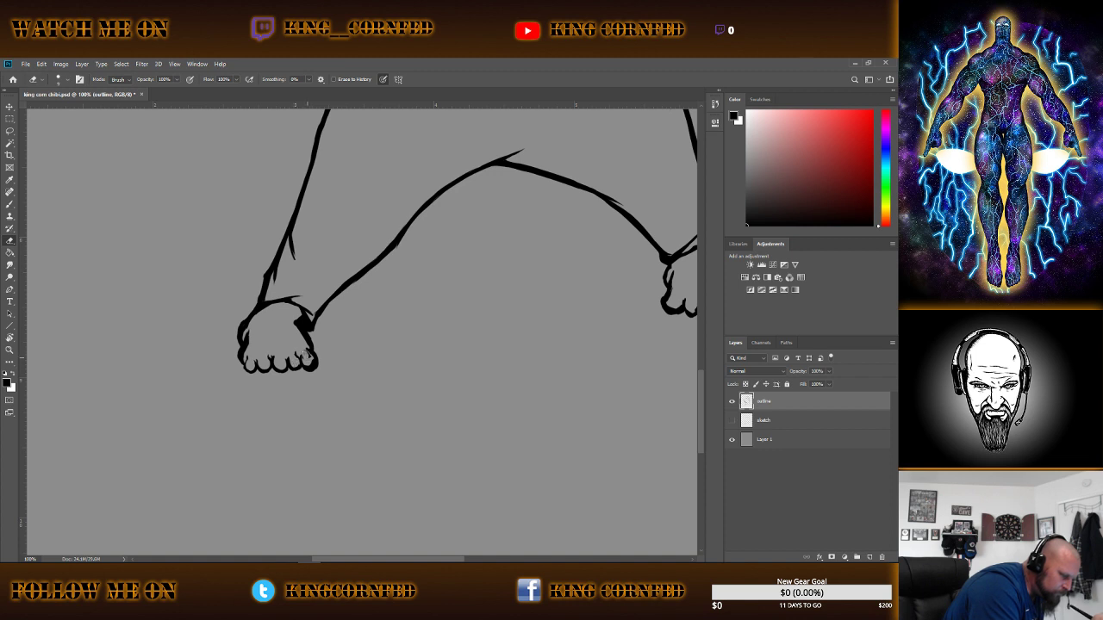
{"action": "left_click", "coordinate": [310, 361]}
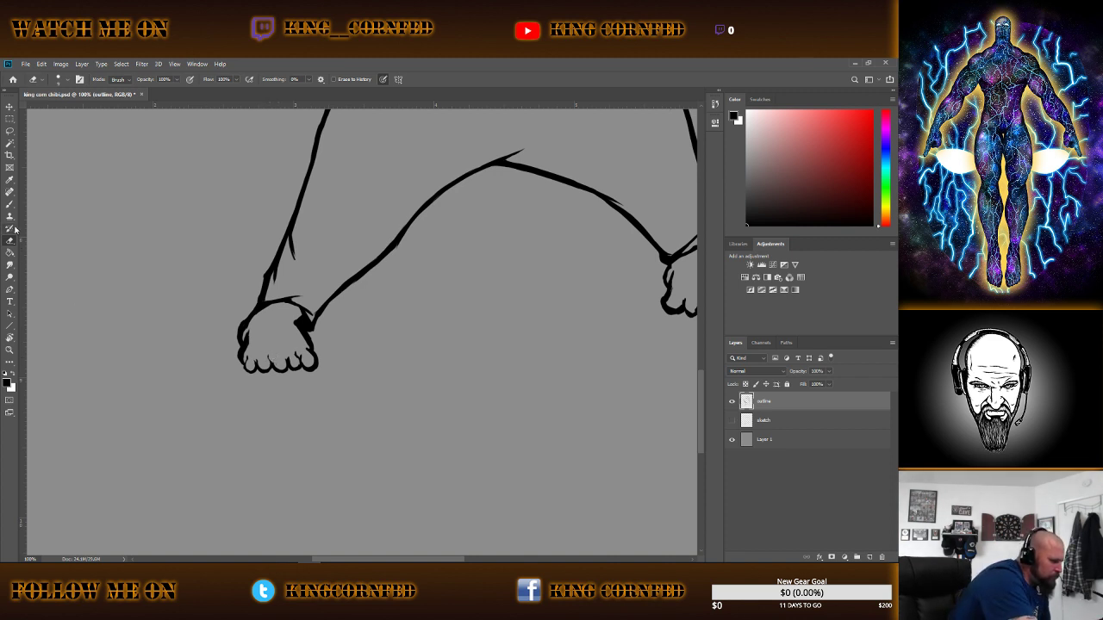
Darken and thicken the ink lines in the gaps between the toes.
{"action": "key", "text": "b"}
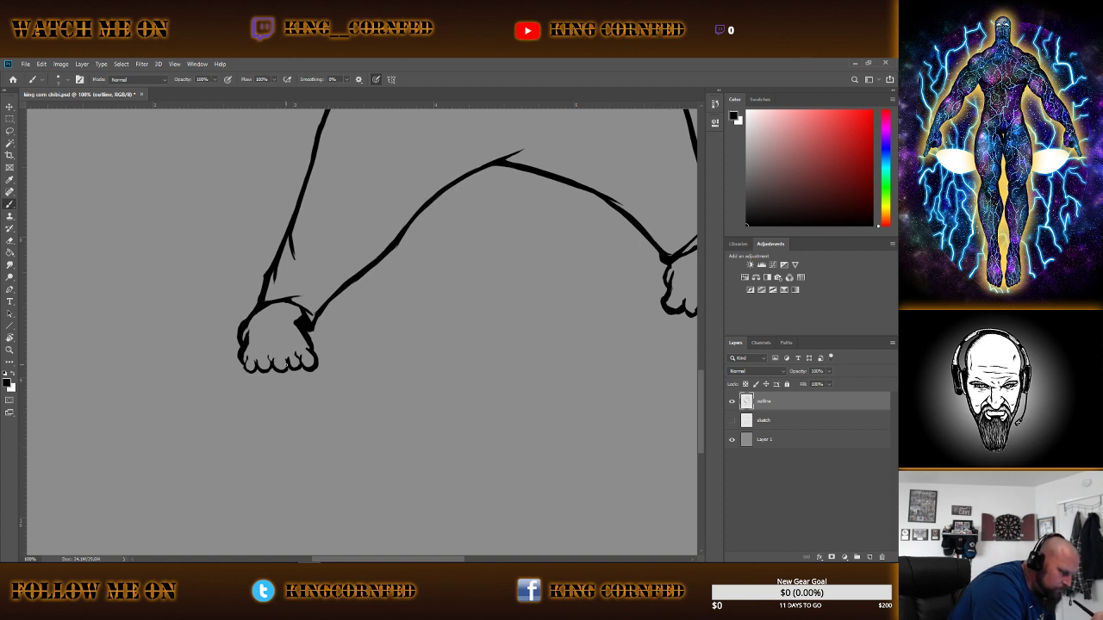
{"action": "left_click_drag", "start_coordinate": [282, 356], "coordinate": [270, 362]}
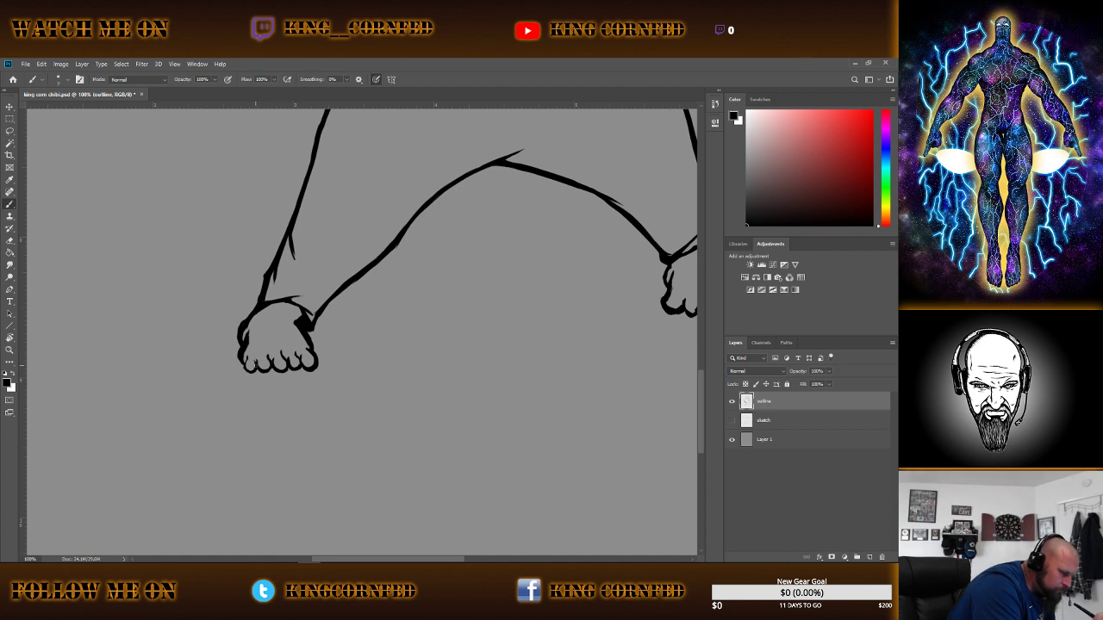
{"action": "left_click_drag", "start_coordinate": [256, 366], "coordinate": [252, 370]}
{"action": "left_click_drag", "start_coordinate": [247, 356], "coordinate": [246, 368]}
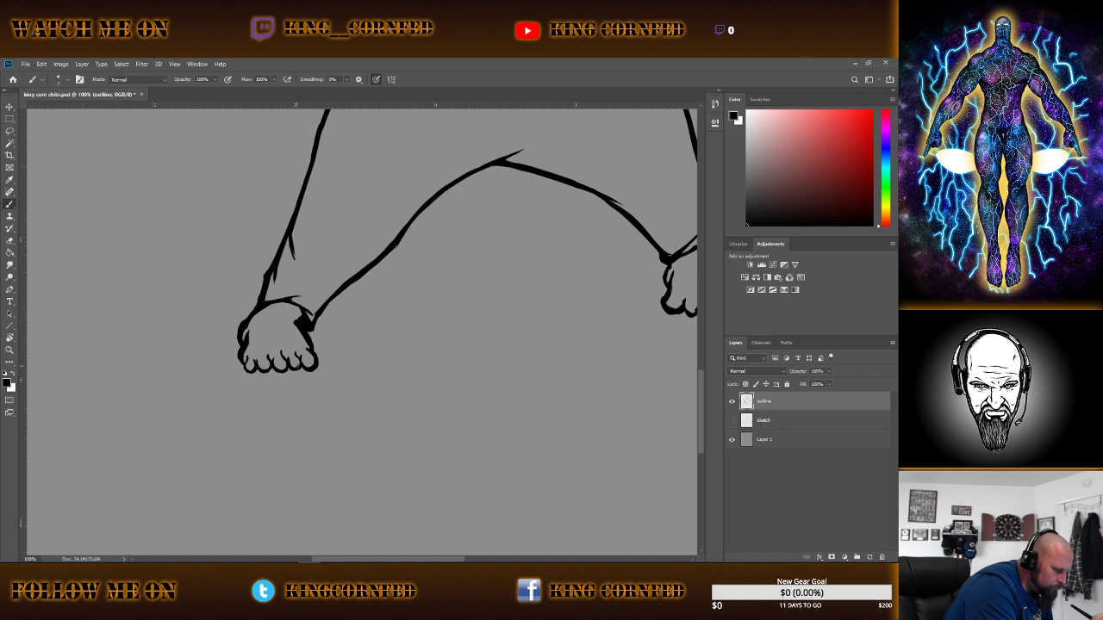
{"action": "left_click_drag", "start_coordinate": [299, 356], "coordinate": [297, 365]}
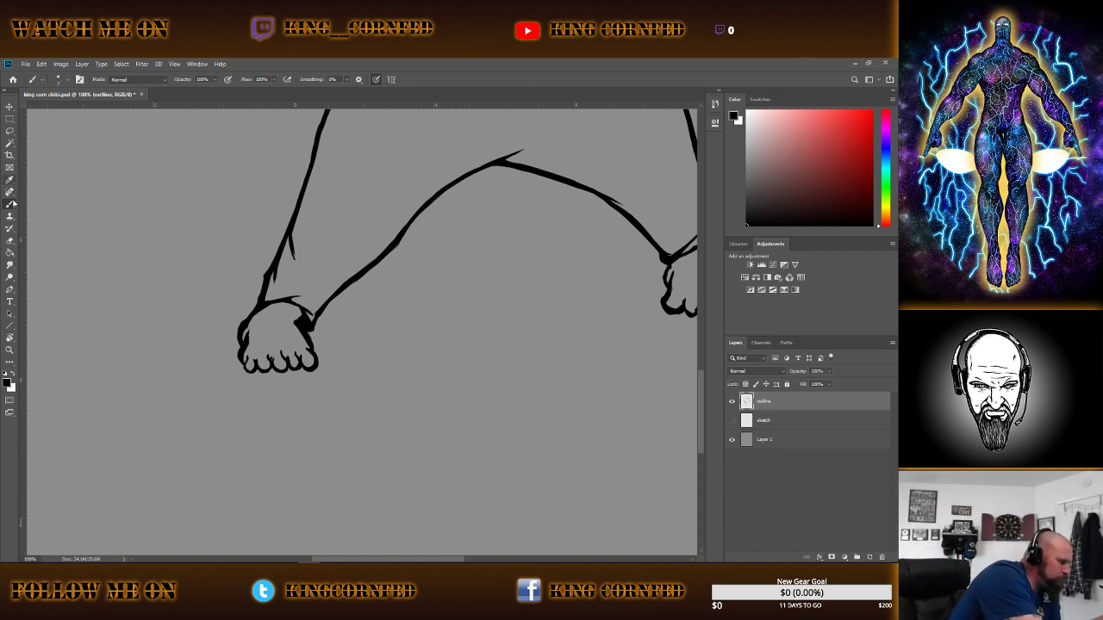
Erase the old toe outline and stray dot, then redraw the foot's outline and lower-right toe.
{"action": "left_click", "coordinate": [11, 243]}
{"action": "mouse_move", "coordinate": [282, 355]}
{"action": "left_mouse_down"}
{"action": "mouse_move", "coordinate": [304, 370]}
{"action": "mouse_move", "coordinate": [320, 361]}
{"action": "mouse_move", "coordinate": [309, 354]}
{"action": "left_mouse_up"}
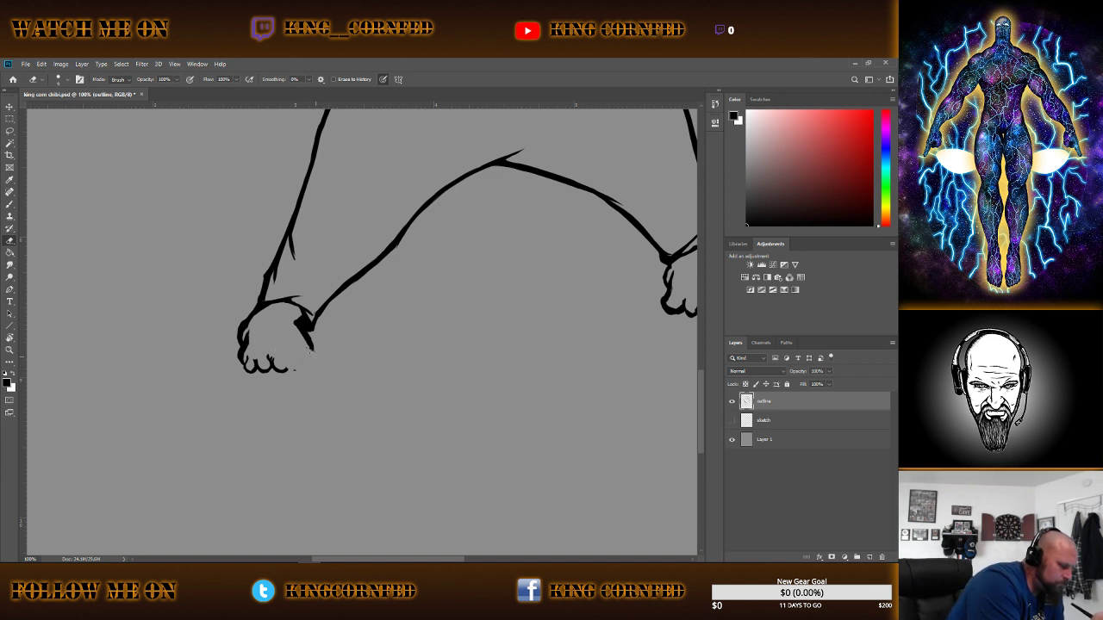
{"action": "mouse_move", "coordinate": [294, 369]}
{"action": "left_mouse_down"}
{"action": "mouse_move", "coordinate": [268, 359]}
{"action": "mouse_move", "coordinate": [251, 367]}
{"action": "mouse_move", "coordinate": [247, 326]}
{"action": "left_mouse_up"}
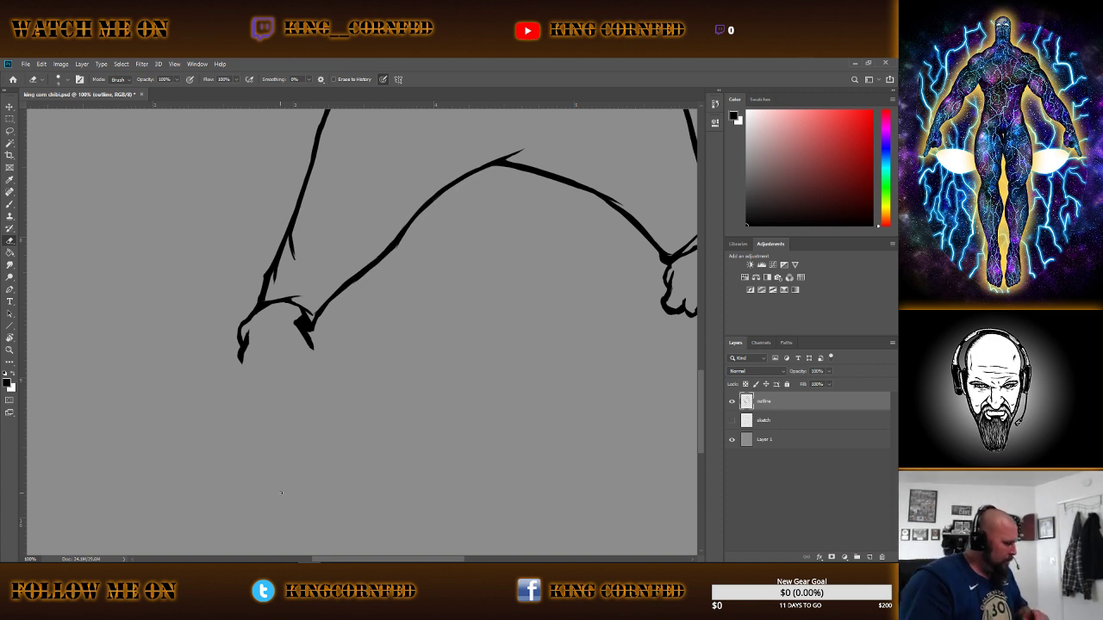
{"action": "key", "text": "b"}
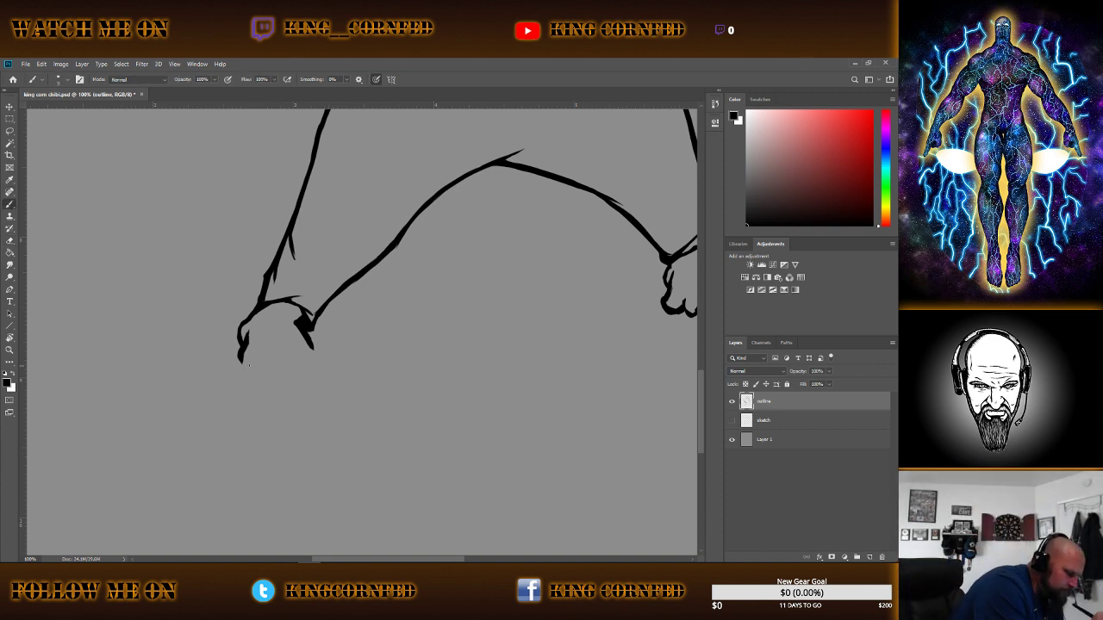
{"action": "left_click_drag", "start_coordinate": [241, 360], "coordinate": [246, 372]}
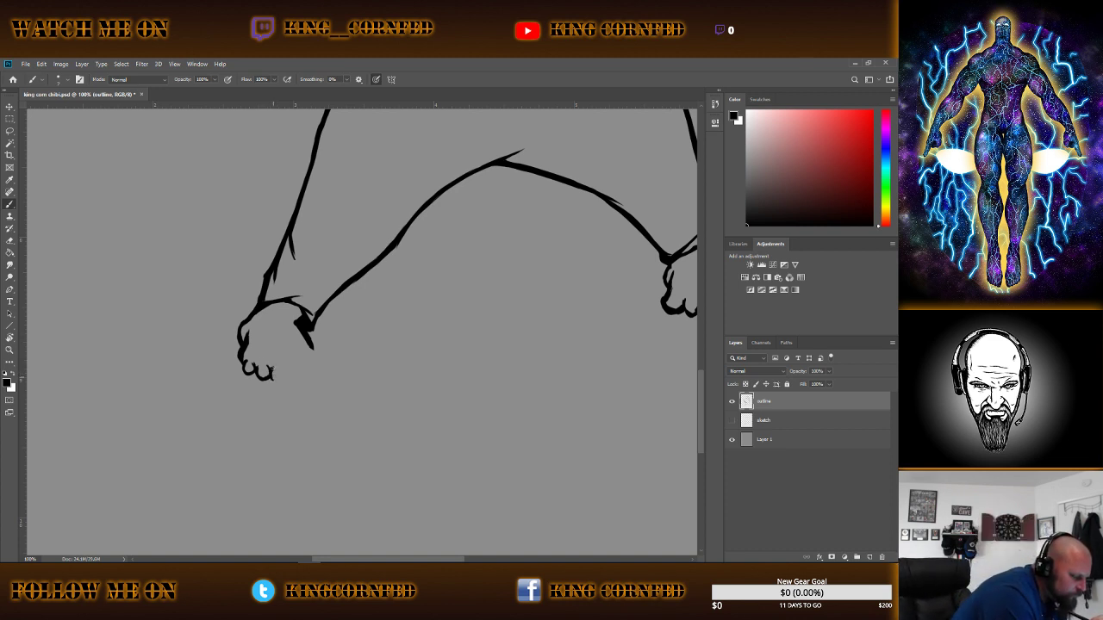
{"action": "mouse_move", "coordinate": [273, 376]}
{"action": "left_mouse_down"}
{"action": "mouse_move", "coordinate": [310, 376]}
{"action": "mouse_move", "coordinate": [311, 348]}
{"action": "left_mouse_up"}
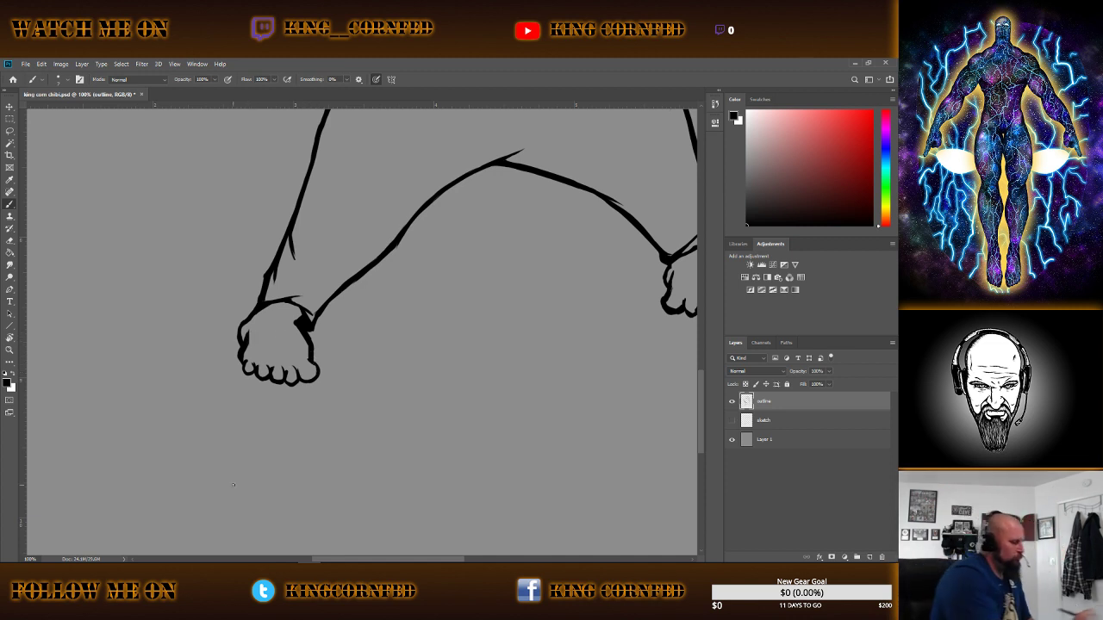
Fit the drawing on screen, then zoom in on the left pencil's tip.
{"action": "left_click", "coordinate": [10, 352]}
{"action": "right_click", "coordinate": [458, 323]}
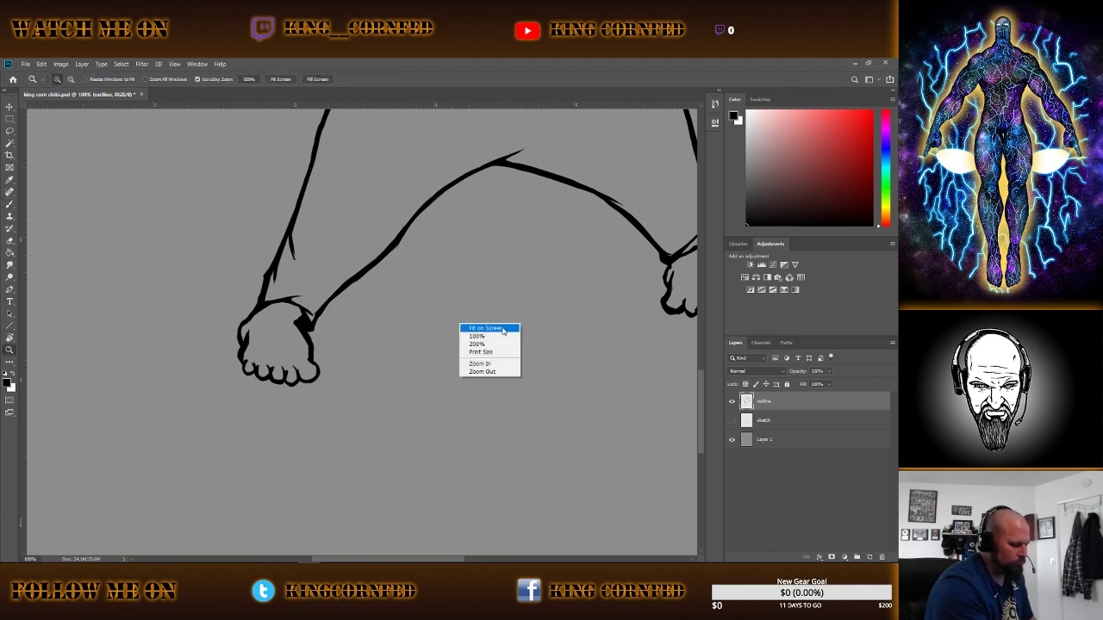
{"action": "left_click", "coordinate": [474, 328]}
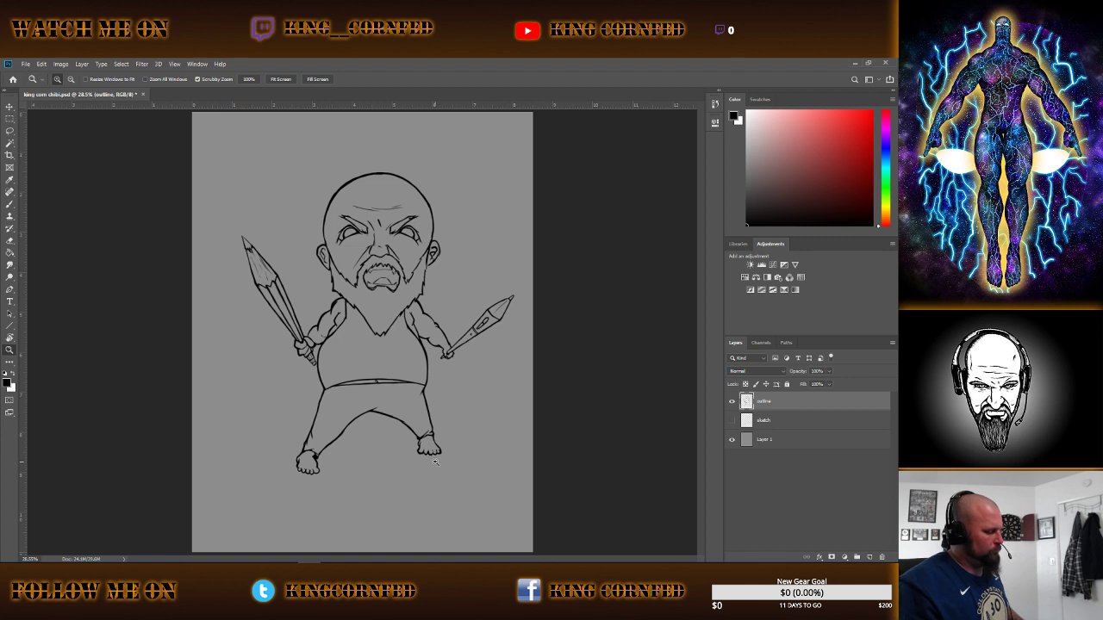
{"action": "left_click", "coordinate": [257, 254]}
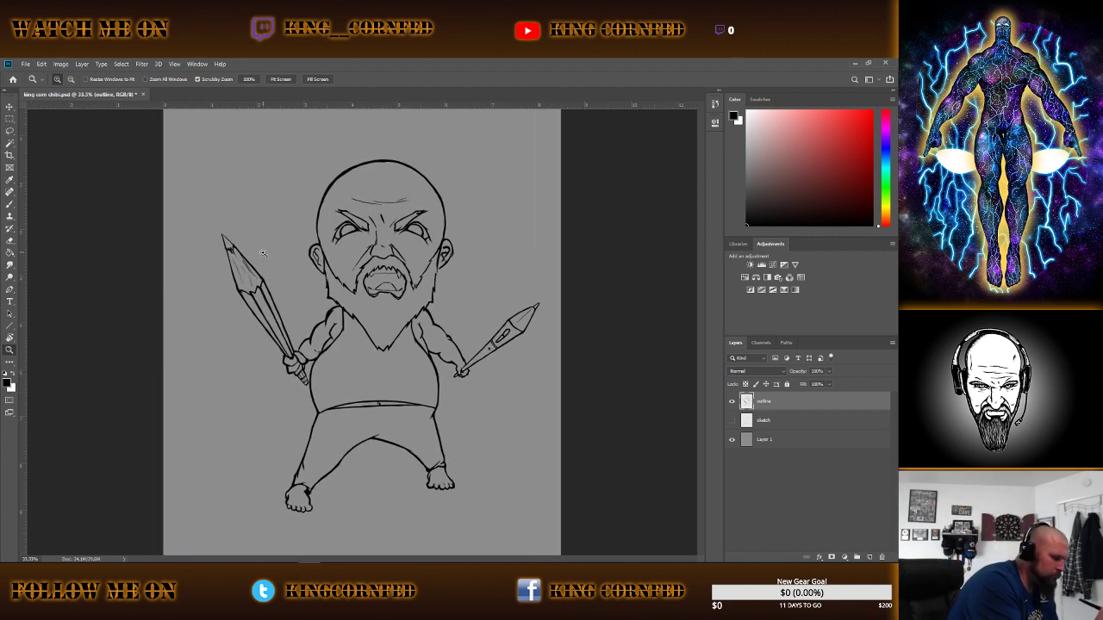
{"action": "left_click", "coordinate": [257, 253]}
{"action": "left_click", "coordinate": [257, 254]}
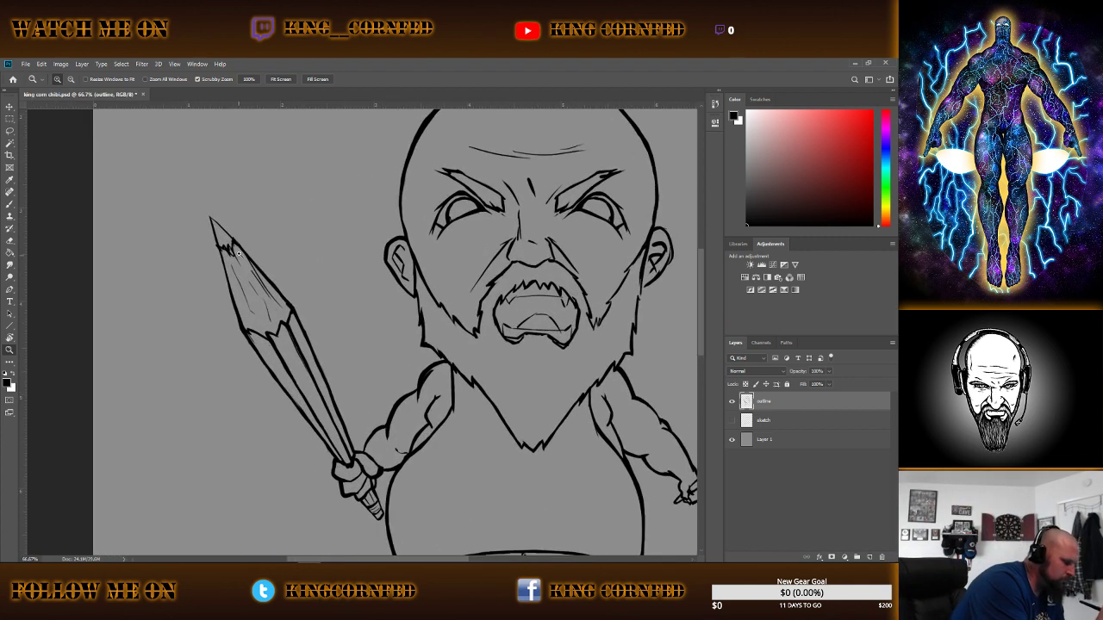
Paint two short detail strokes on the left pencil's sharpened tip.
{"action": "key", "text": "b"}
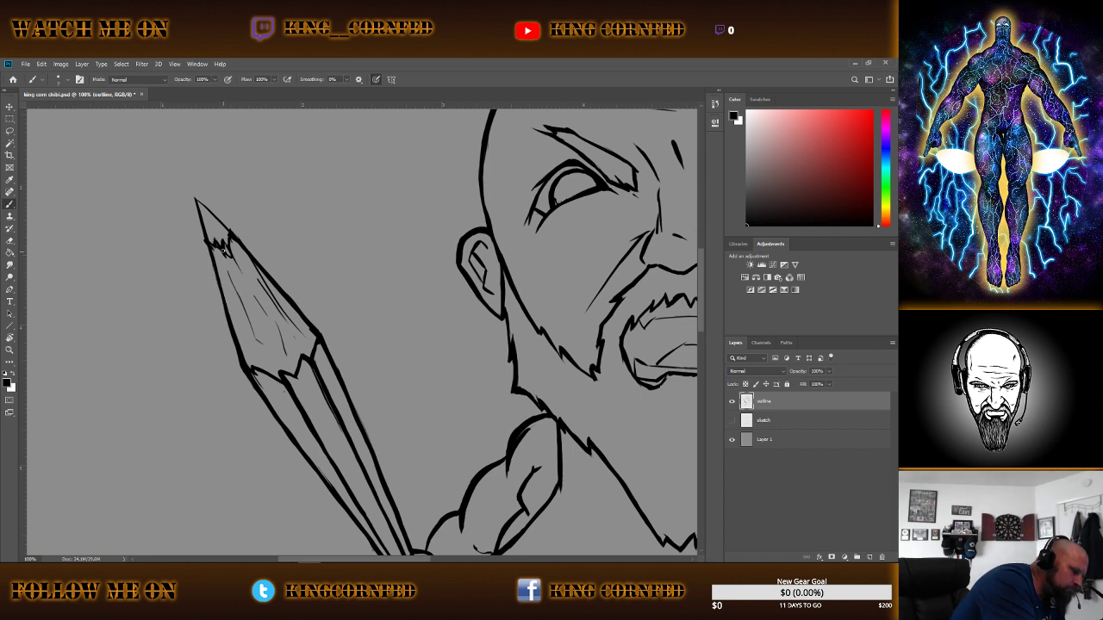
{"action": "mouse_move", "coordinate": [222, 237]}
{"action": "left_mouse_down"}
{"action": "mouse_move", "coordinate": [238, 243]}
{"action": "mouse_move", "coordinate": [228, 229]}
{"action": "left_mouse_up"}
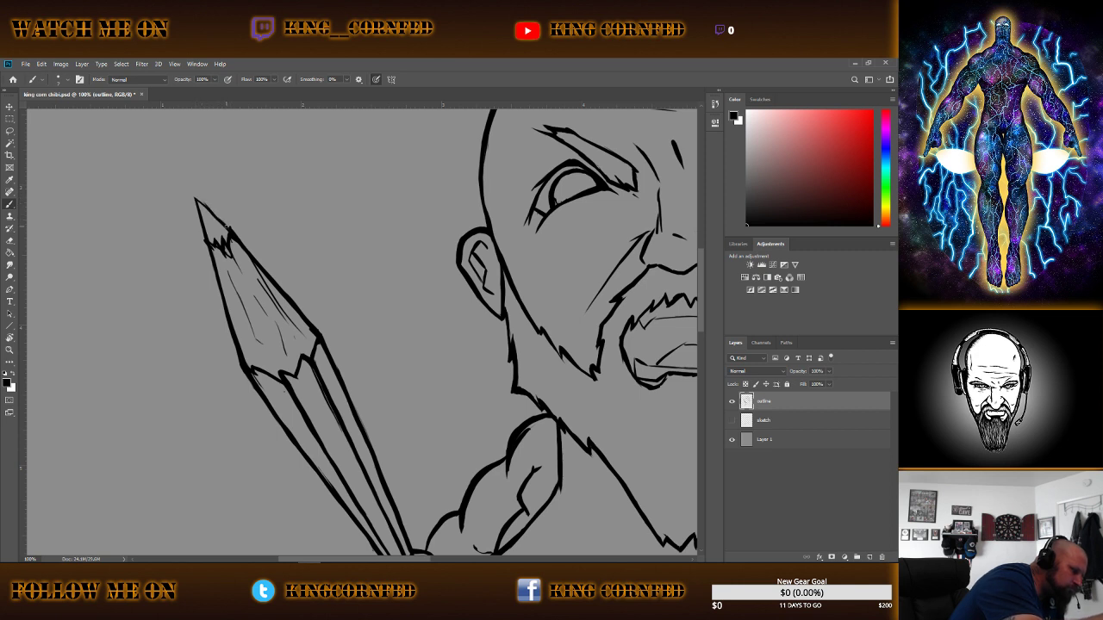
{"action": "left_click_drag", "start_coordinate": [228, 225], "coordinate": [196, 200]}
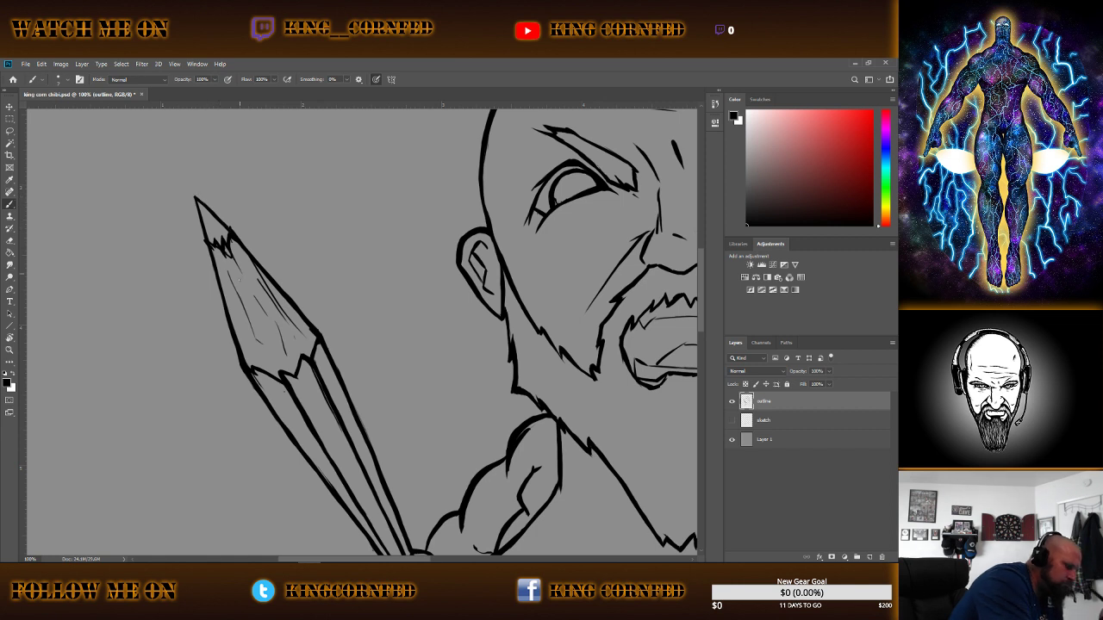
{"action": "left_click", "coordinate": [10, 240]}
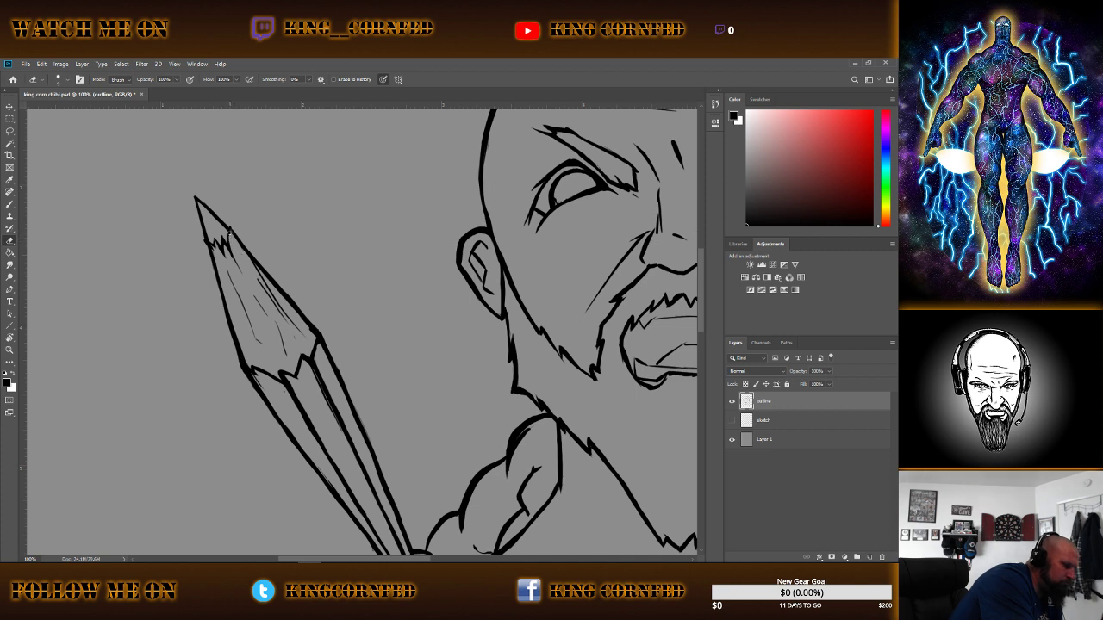
{"action": "key", "text": "b"}
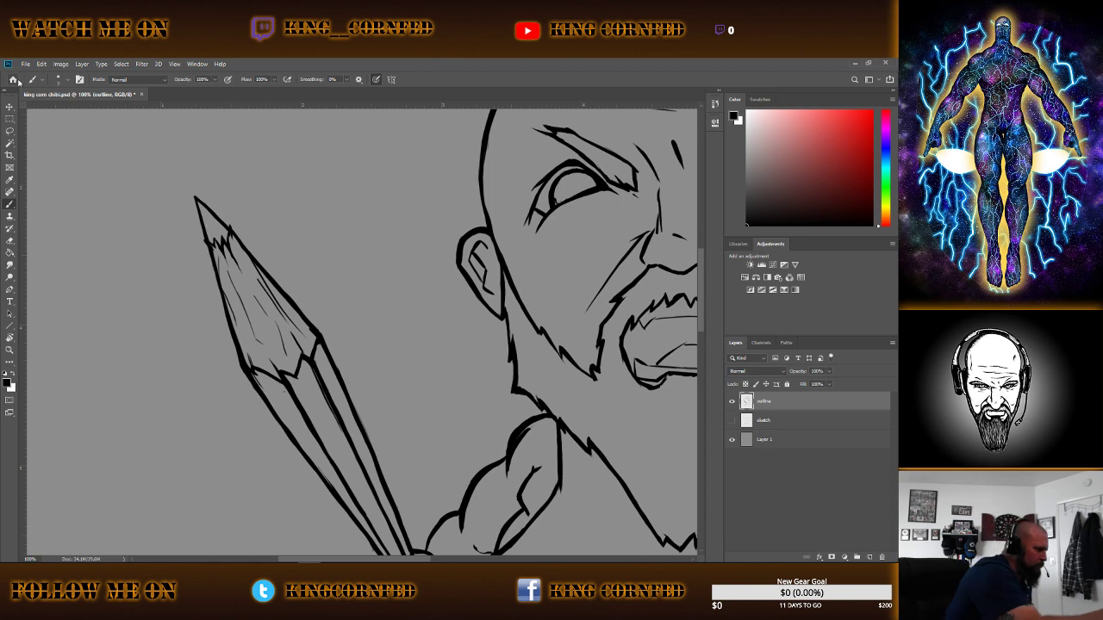
Fit the whole character on screen and save the drawing.
{"action": "left_click", "coordinate": [9, 349]}
{"action": "right_click", "coordinate": [305, 274]}
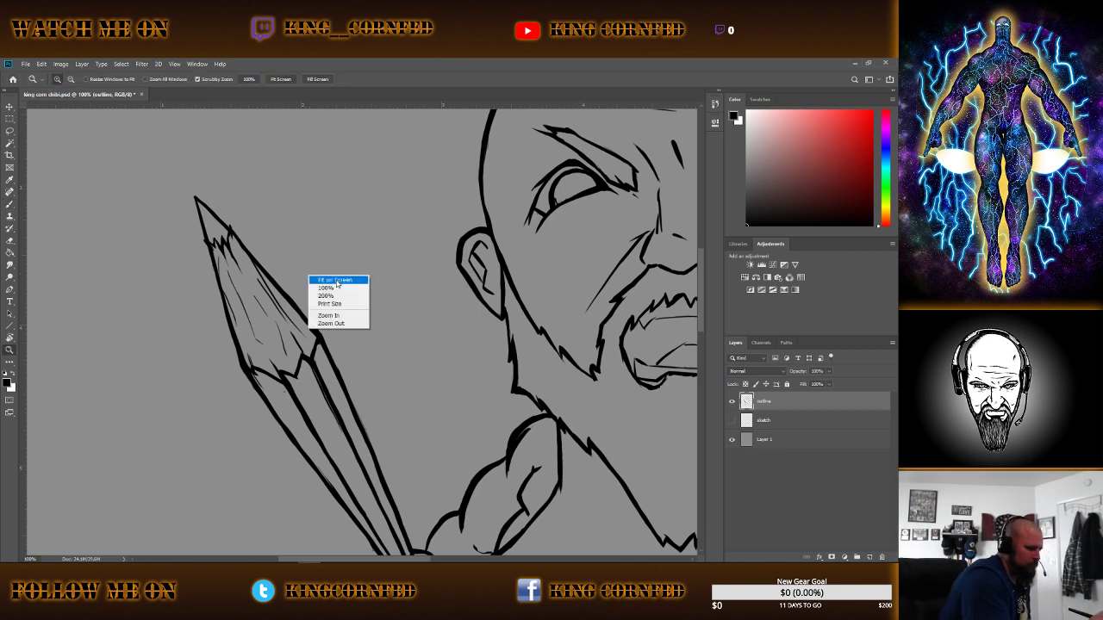
{"action": "left_click", "coordinate": [337, 280]}
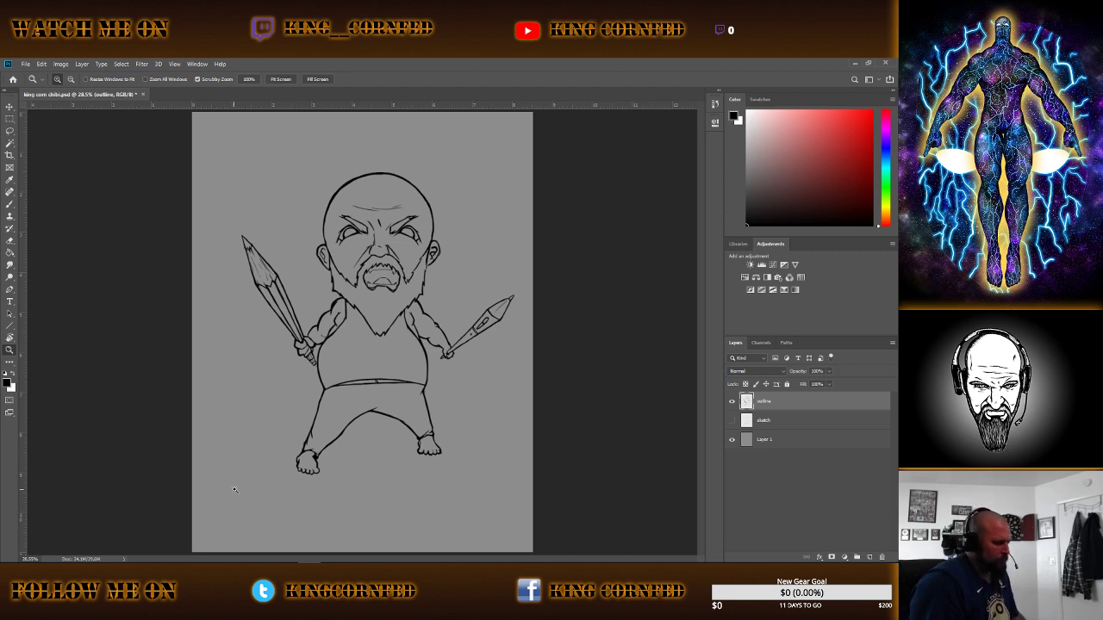
{"action": "left_click", "coordinate": [25, 66]}
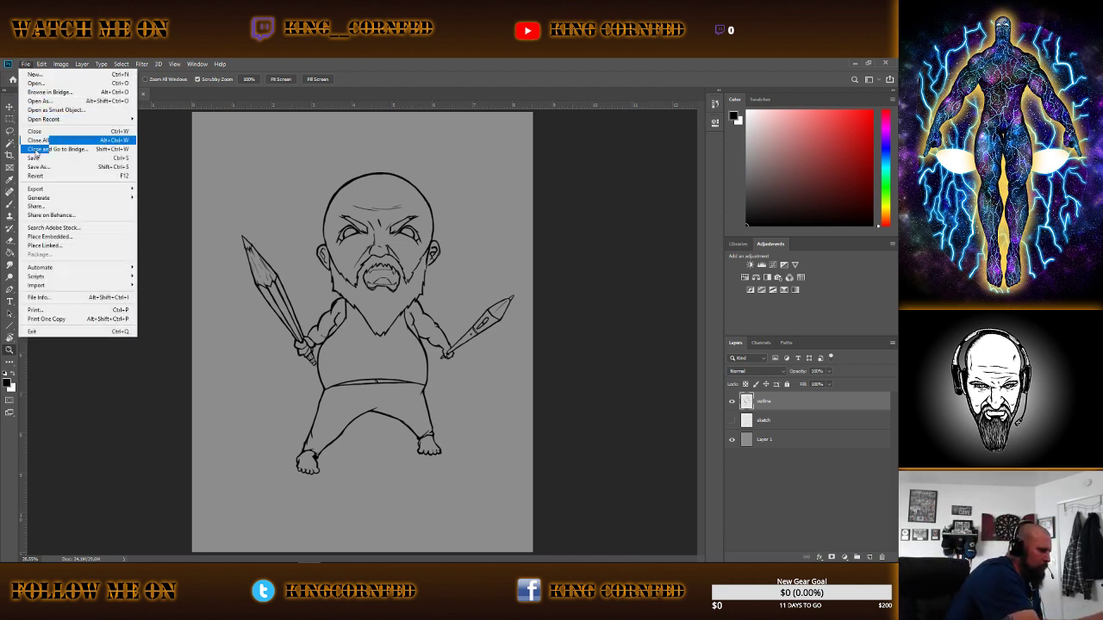
{"action": "left_click", "coordinate": [47, 151]}
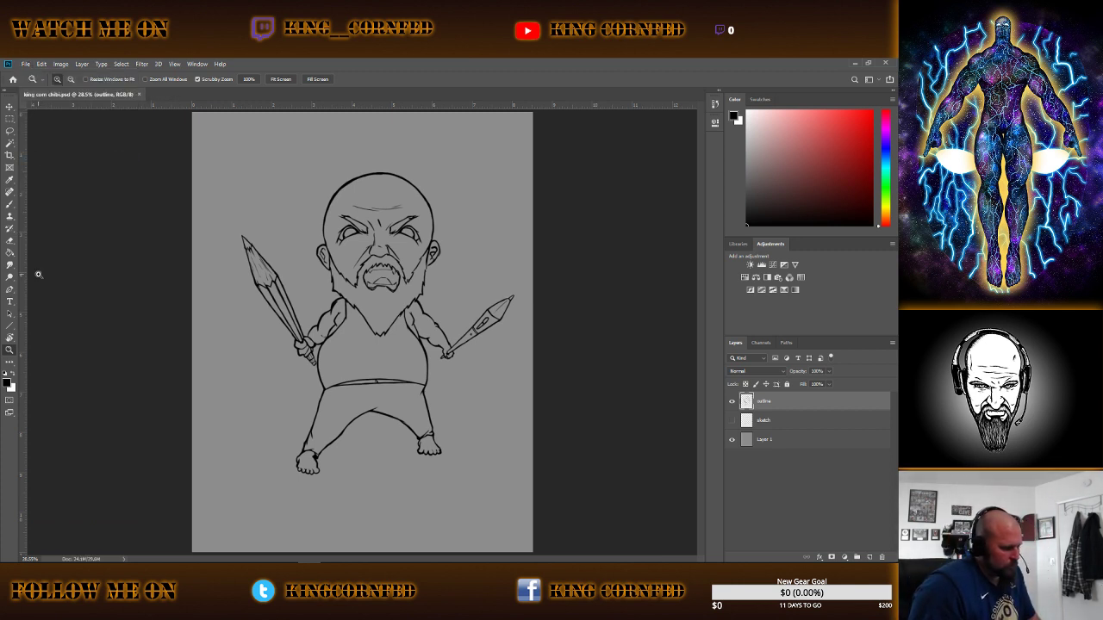
Zoom briefly on the torso, refit the drawing, and open the Edit menu for Transform > Scale.
{"action": "left_click_drag", "start_coordinate": [484, 327], "coordinate": [546, 458]}
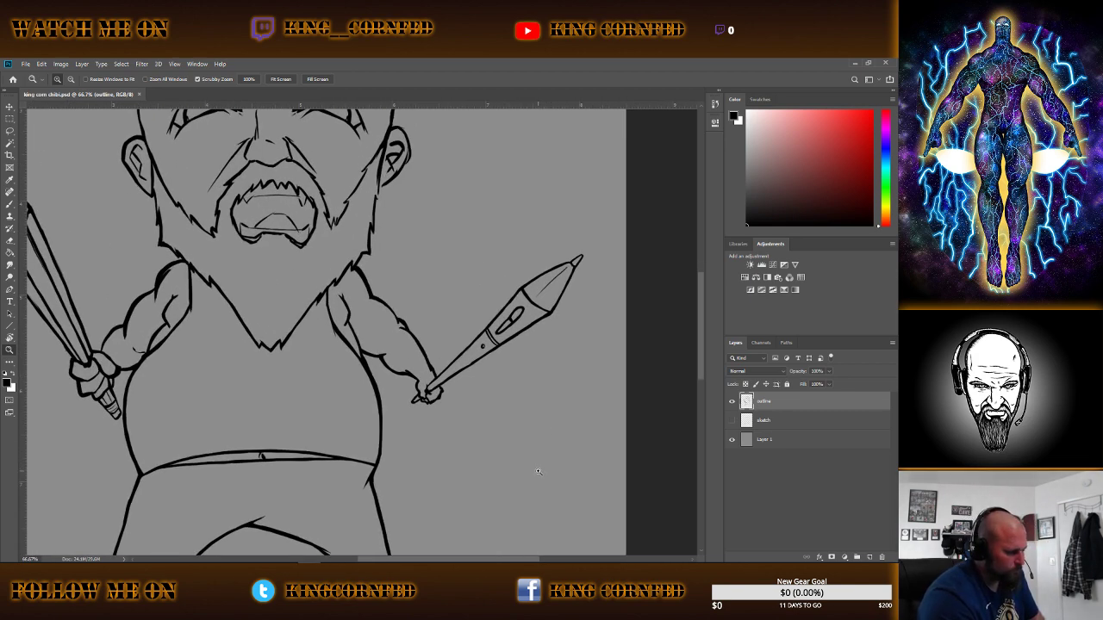
{"action": "right_click", "coordinate": [330, 391]}
{"action": "left_click", "coordinate": [366, 398]}
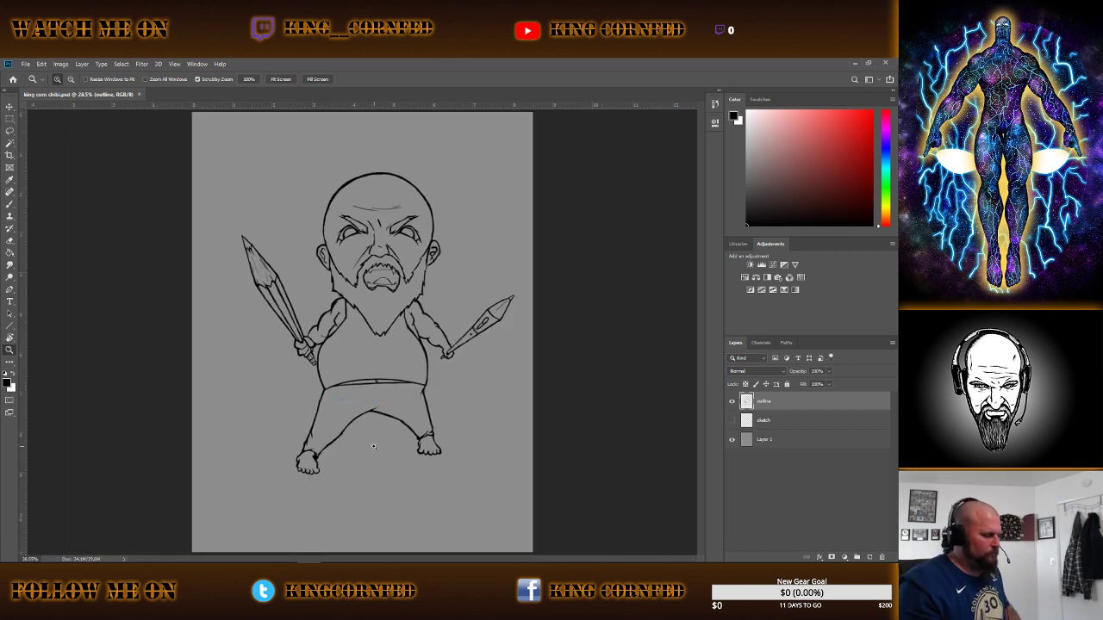
{"action": "left_click", "coordinate": [41, 63]}
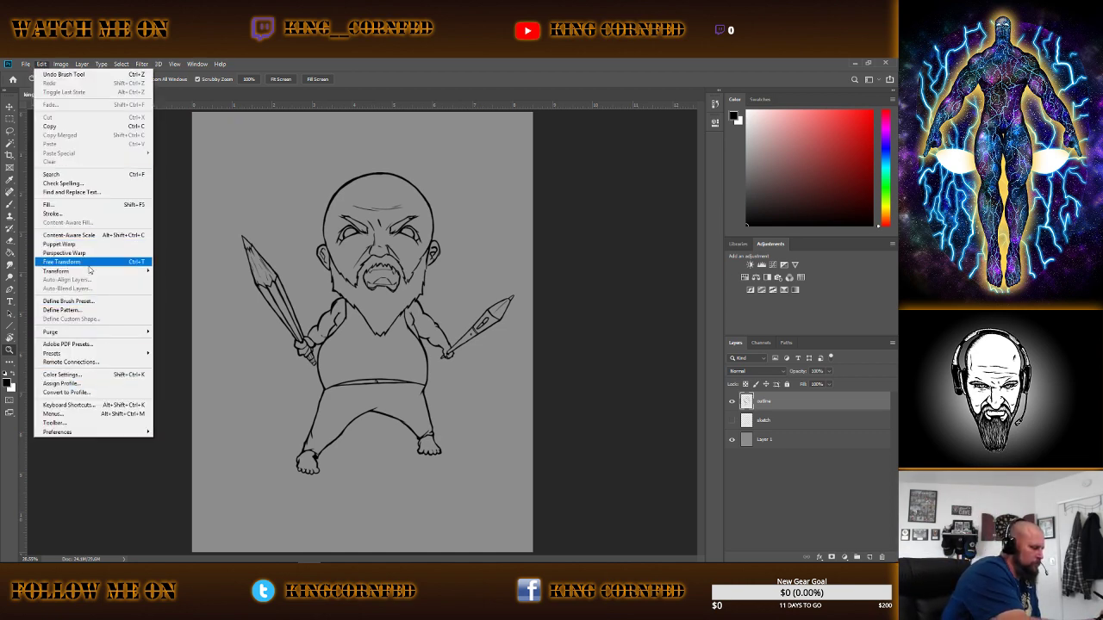
{"action": "mouse_move", "coordinate": [57, 270]}
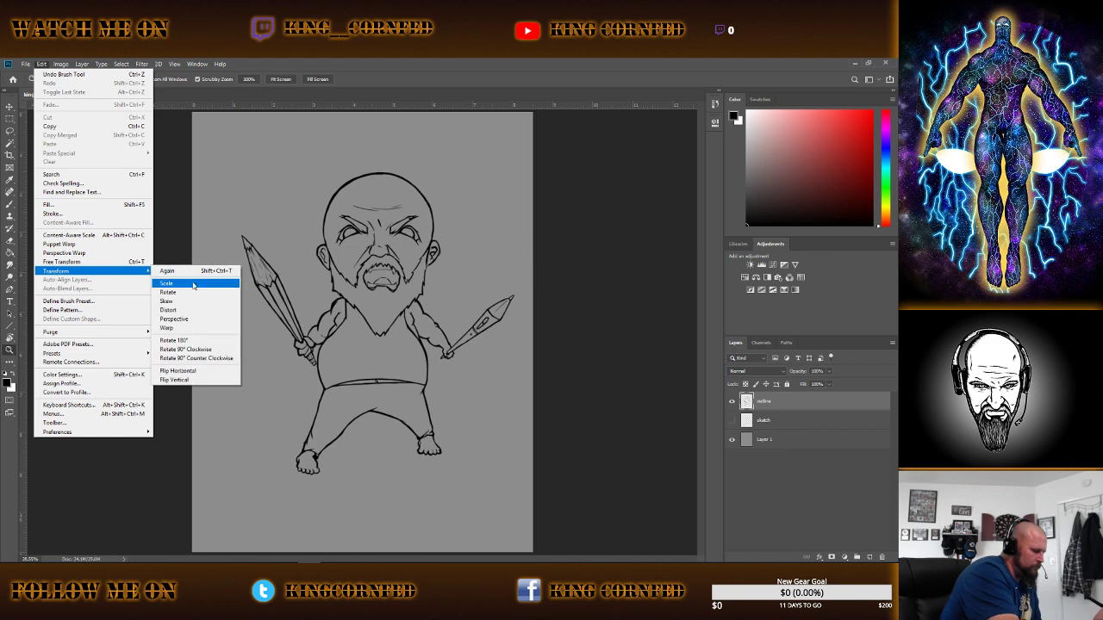
Scale the drawing up by dragging its corners outward, then centre it on the page.
{"action": "left_click", "coordinate": [166, 282]}
{"action": "left_click_drag", "start_coordinate": [241, 170], "coordinate": [208, 135]}
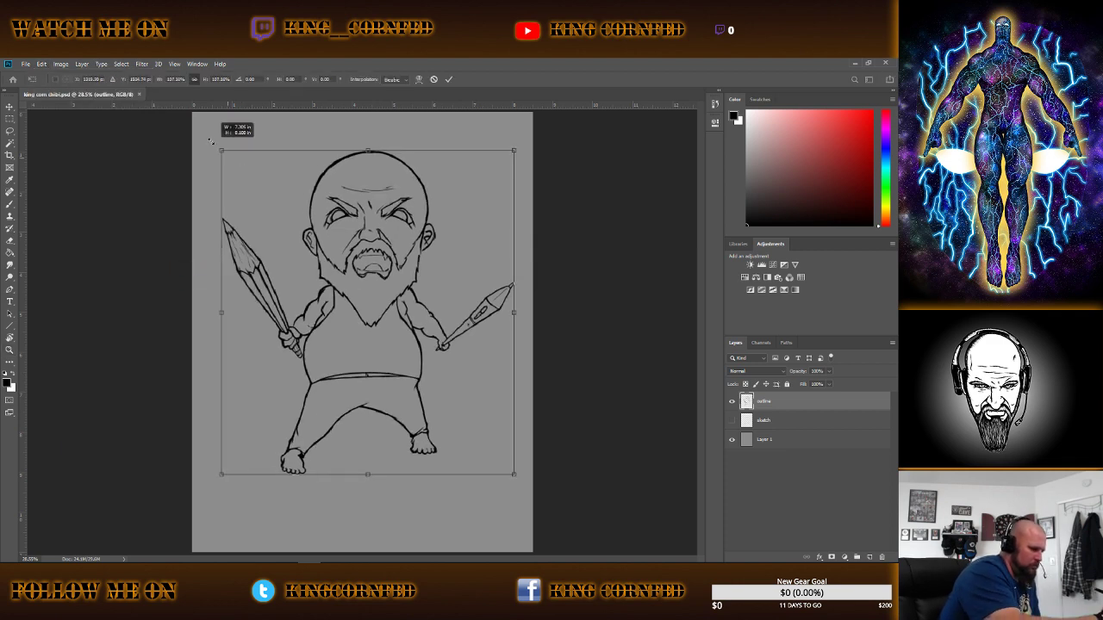
{"action": "left_click_drag", "start_coordinate": [514, 474], "coordinate": [530, 493]}
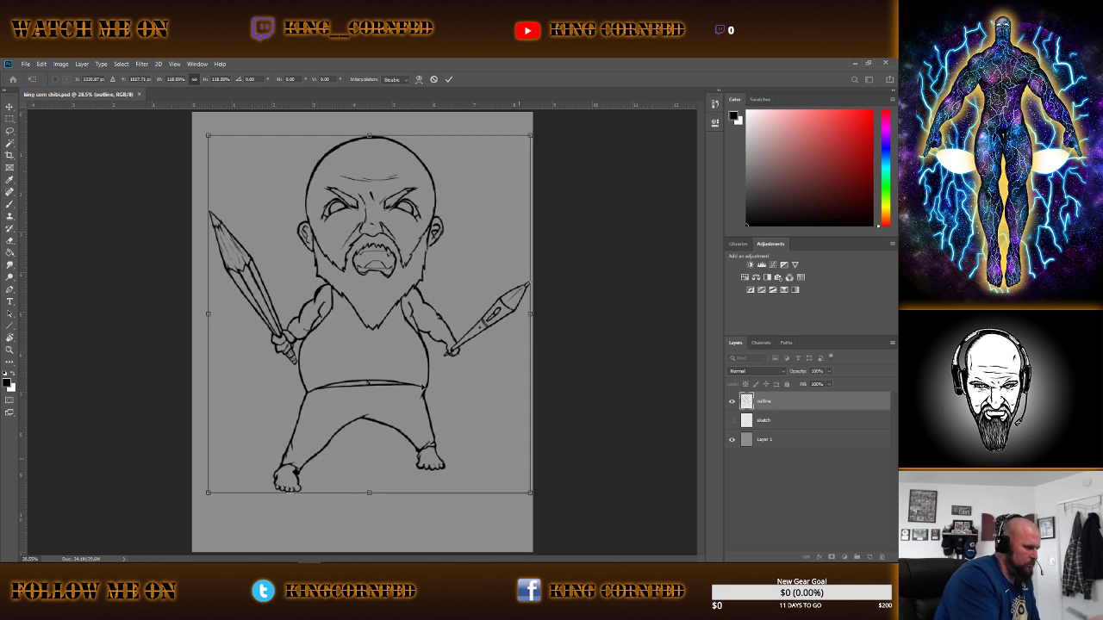
{"action": "left_click_drag", "start_coordinate": [388, 314], "coordinate": [367, 332]}
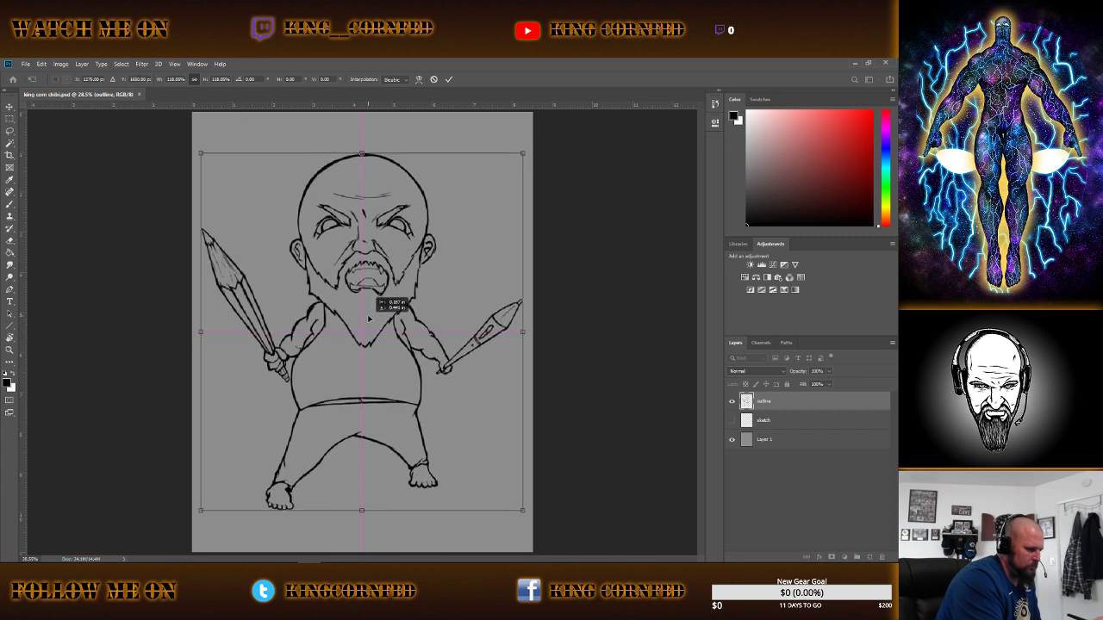
{"action": "left_click_drag", "start_coordinate": [368, 332], "coordinate": [369, 314]}
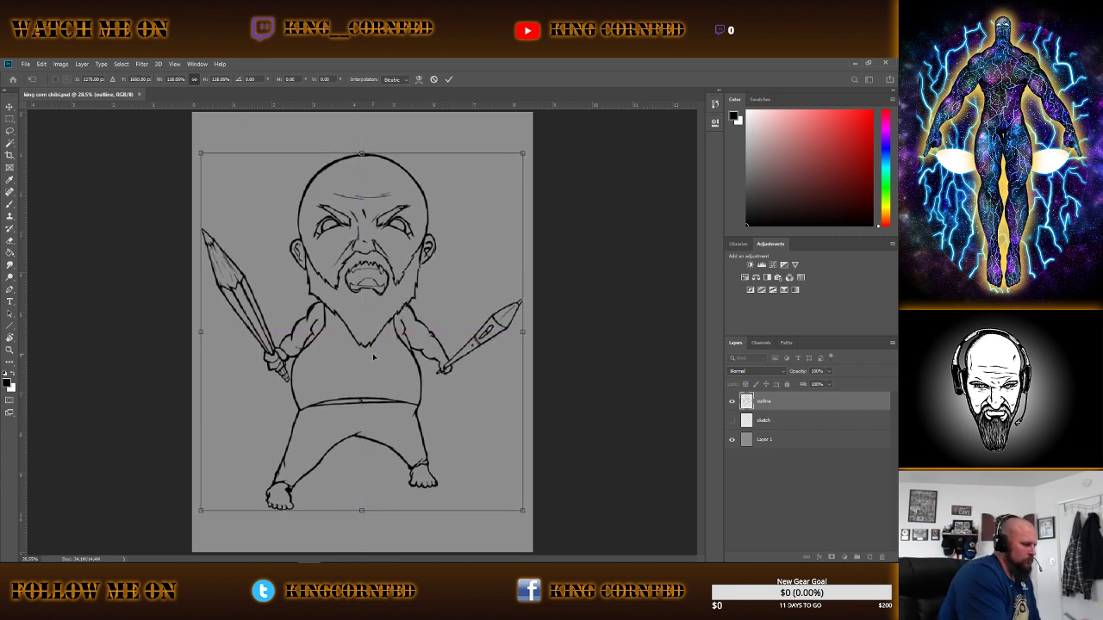
Commit the scale transform and save the file.
{"action": "left_click", "coordinate": [26, 64]}
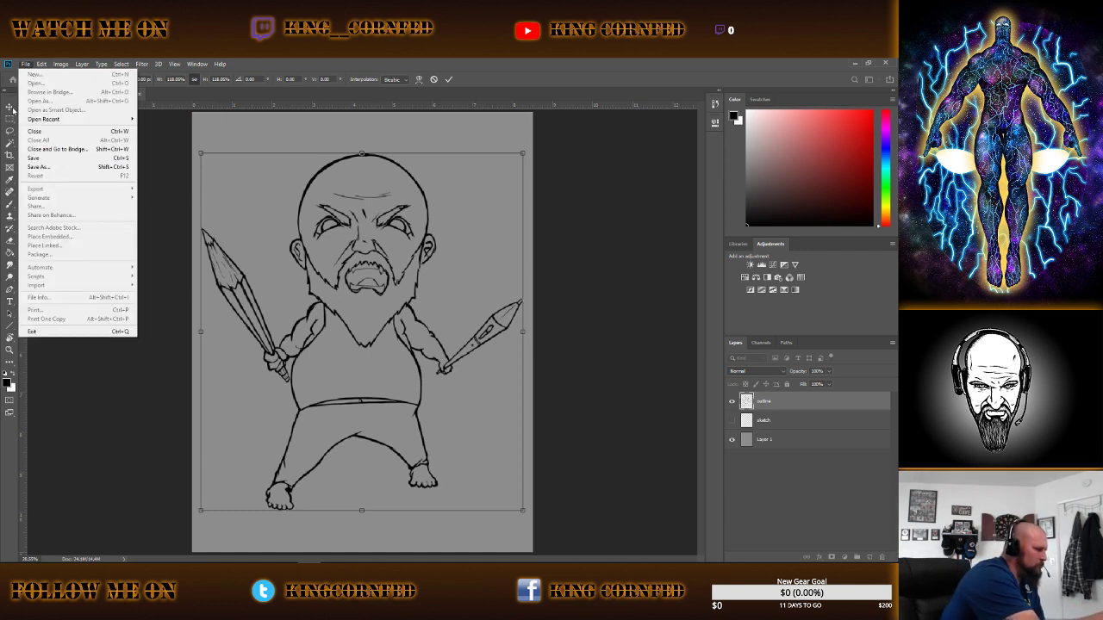
{"action": "left_click", "coordinate": [10, 106]}
{"action": "left_click", "coordinate": [26, 63]}
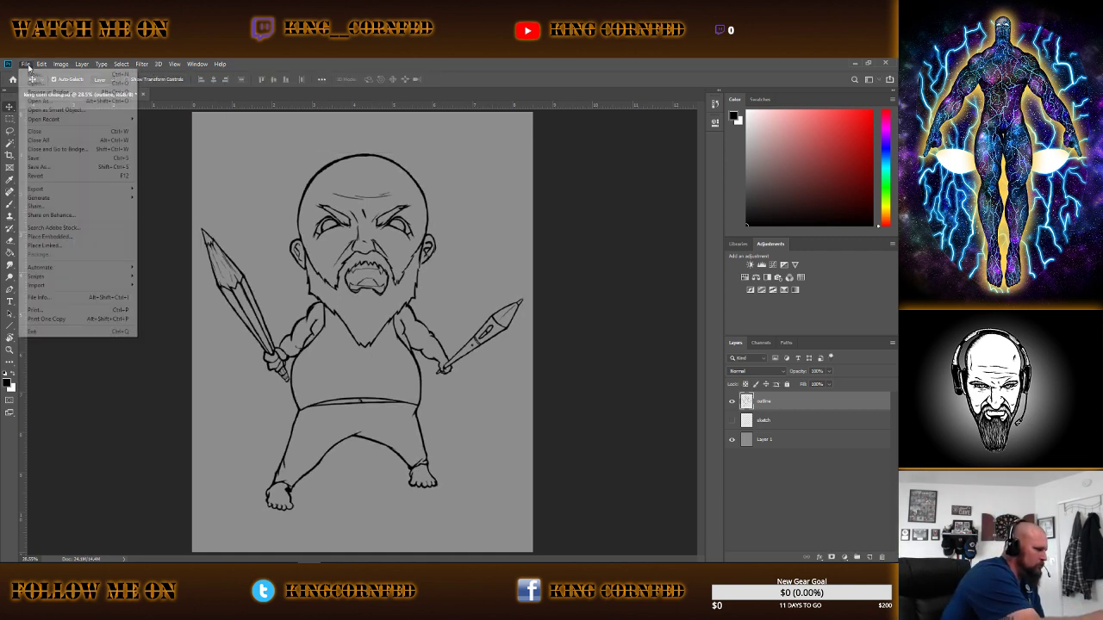
{"action": "left_click", "coordinate": [43, 151]}
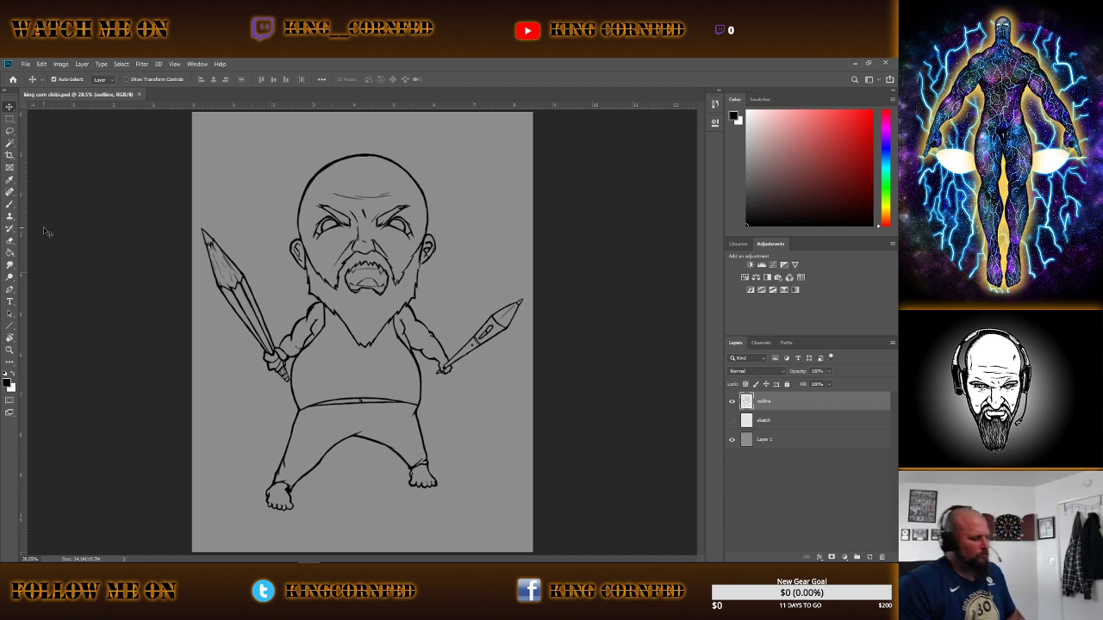
Zoom in twice on the character's face, pan right and switch to the Eraser for ear cleanup.
{"action": "left_click", "coordinate": [11, 351]}
{"action": "left_click", "coordinate": [437, 261]}
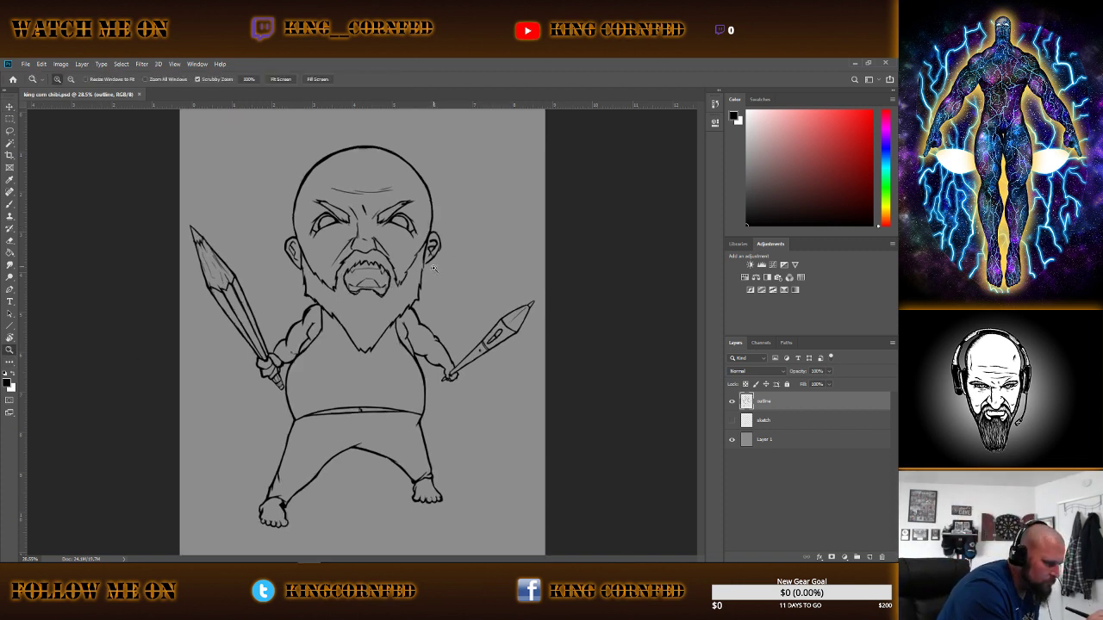
{"action": "left_click", "coordinate": [437, 261]}
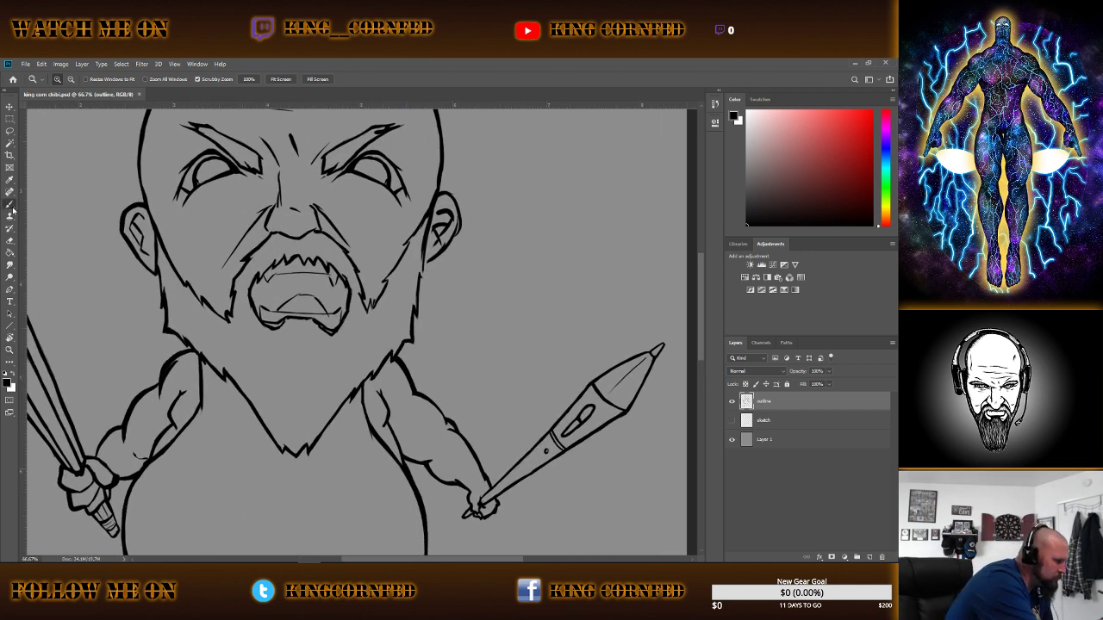
{"action": "key", "text": "b"}
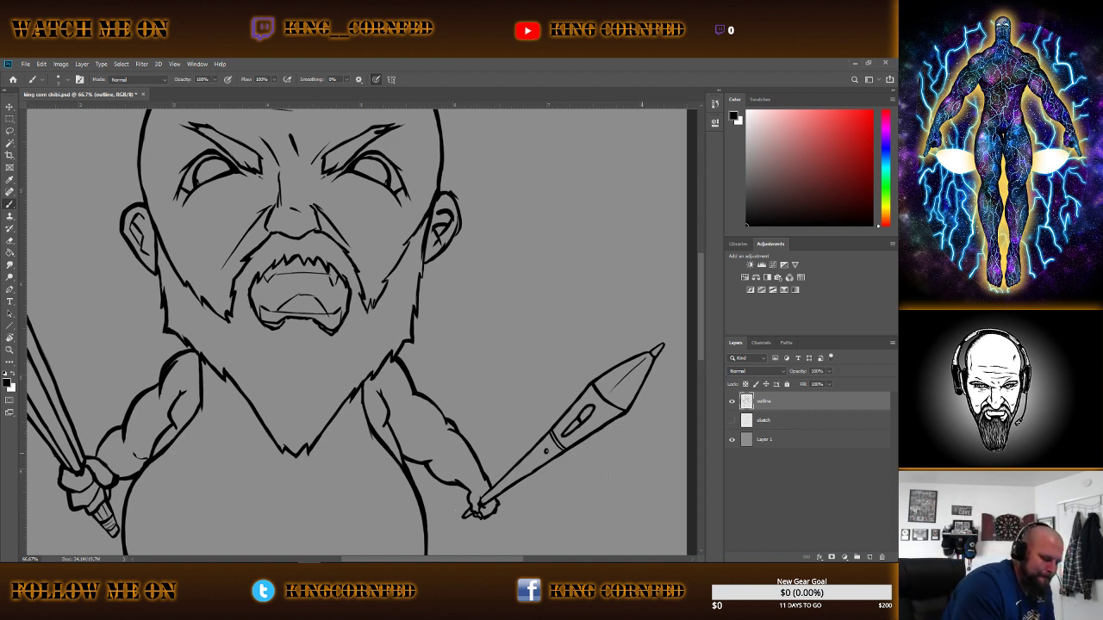
{"action": "scroll", "coordinate": [357, 333], "scroll_direction": "right", "scroll_amount": 2}
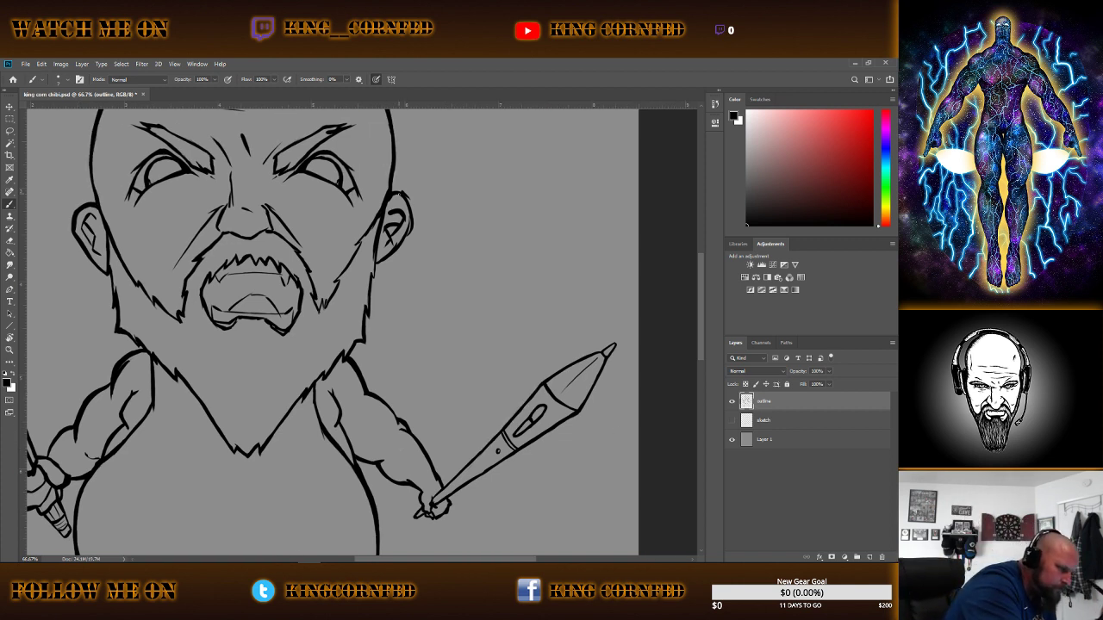
{"action": "key", "text": "e"}
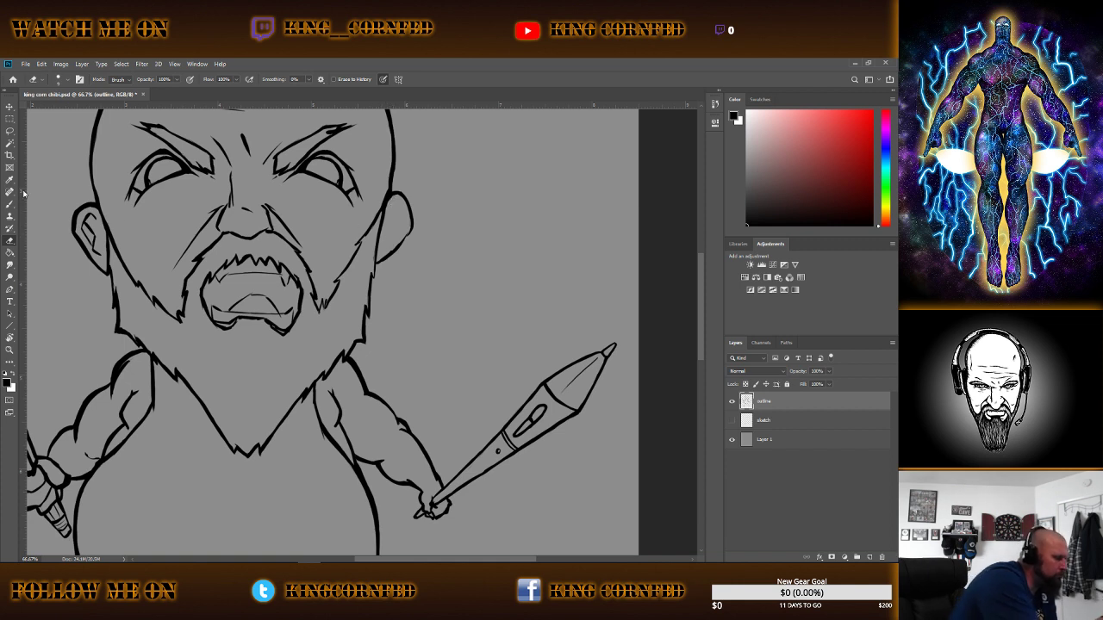
Switch back to the Brush to ink the face, arm and pen outlines.
{"action": "key", "text": "b"}
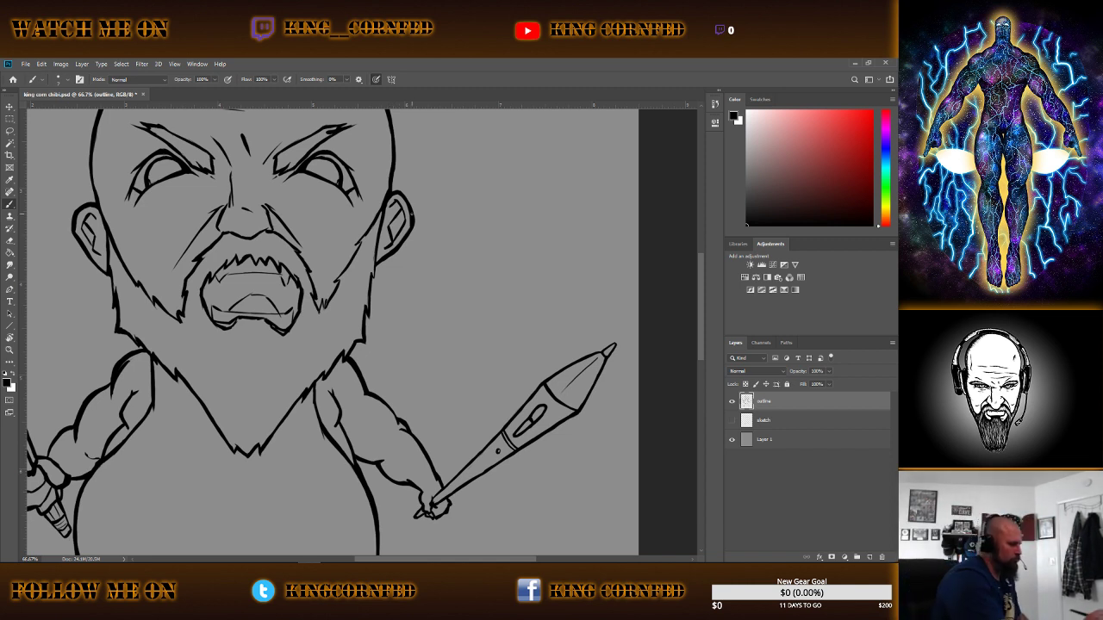
{"action": "left_click", "coordinate": [9, 349]}
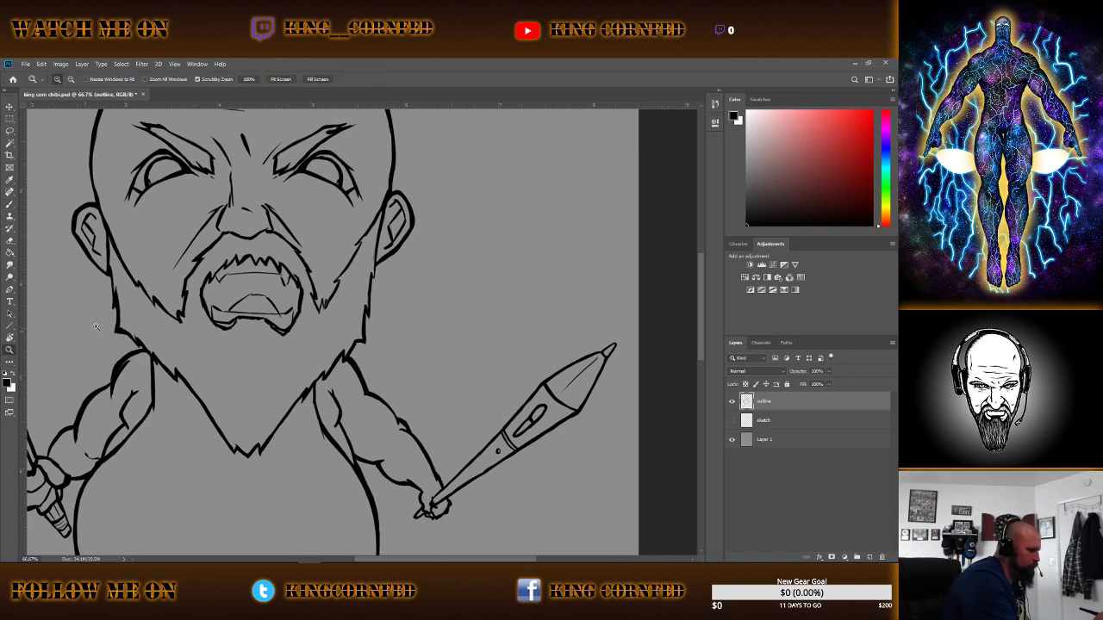
{"action": "right_click", "coordinate": [215, 300]}
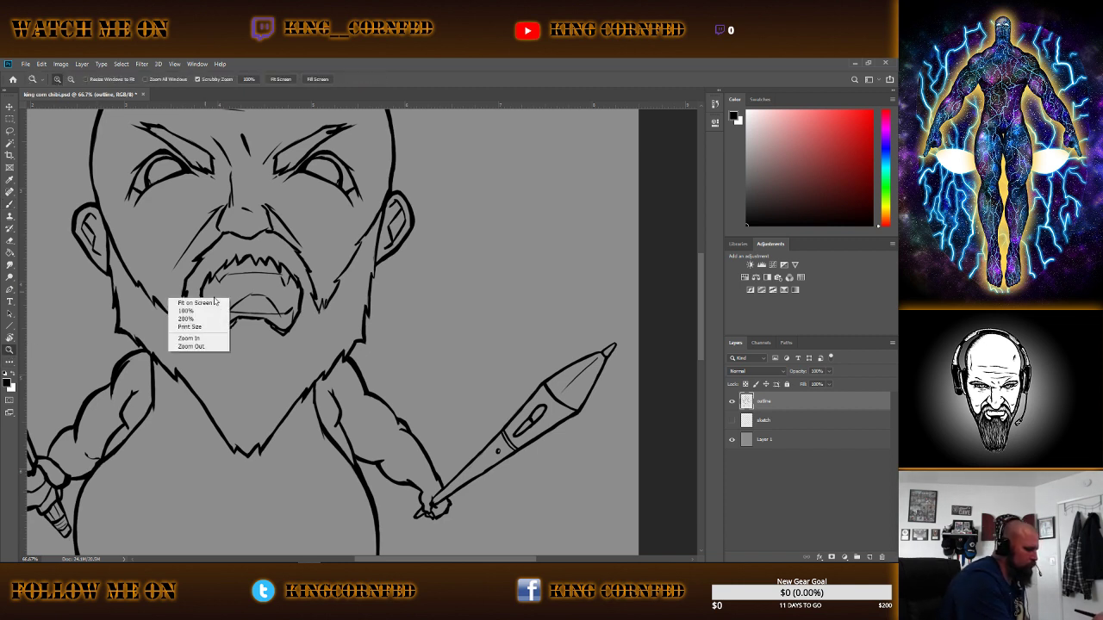
{"action": "left_click", "coordinate": [255, 86]}
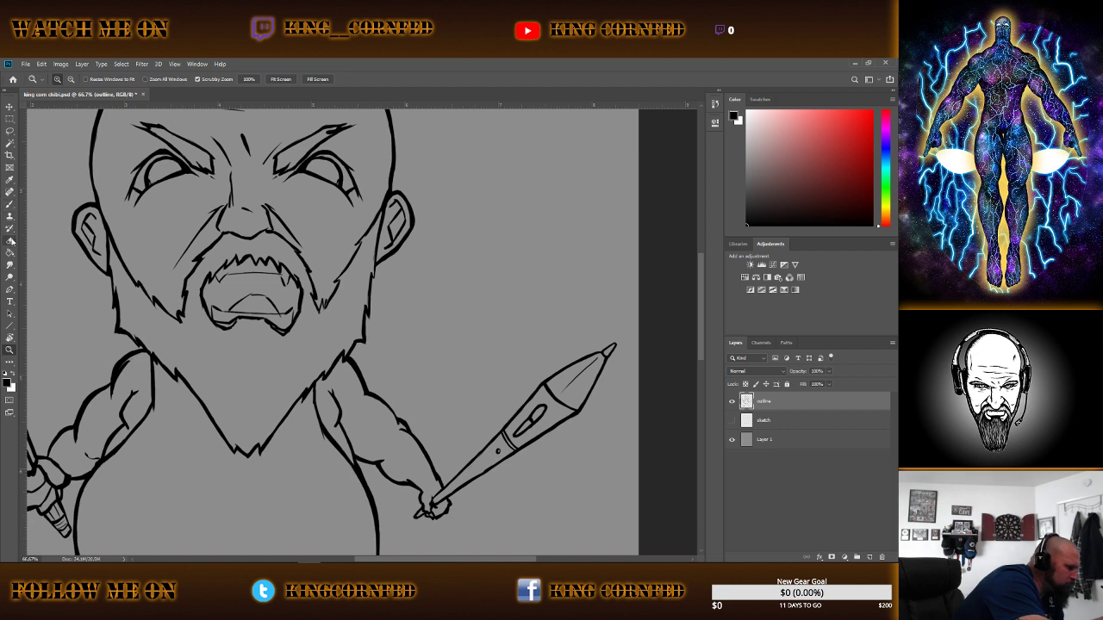
{"action": "left_click", "coordinate": [10, 240]}
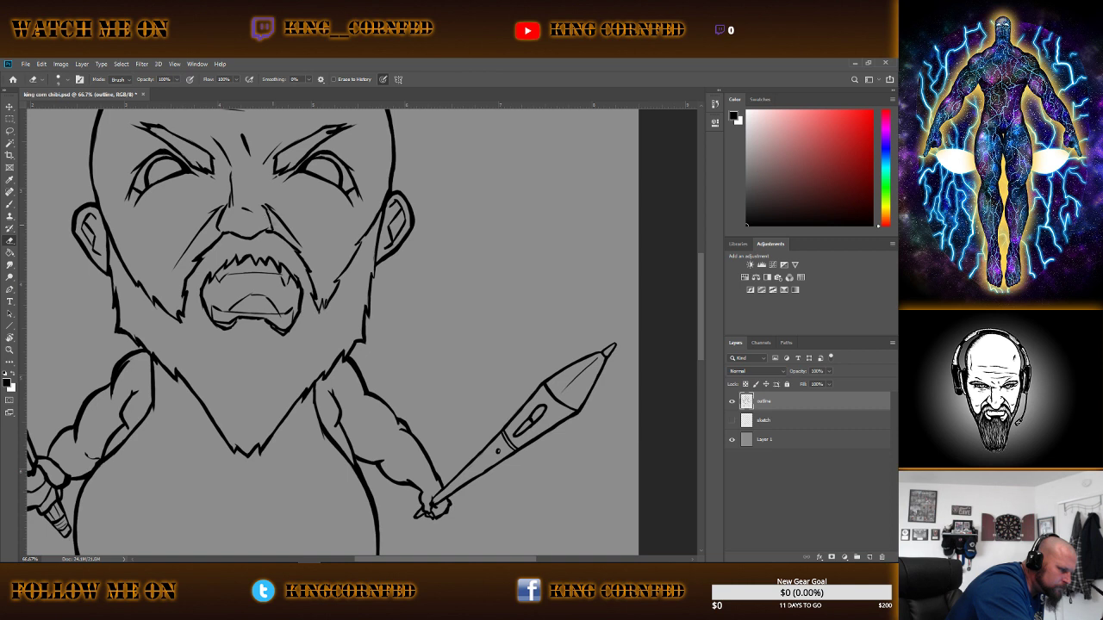
{"action": "key", "text": "b"}
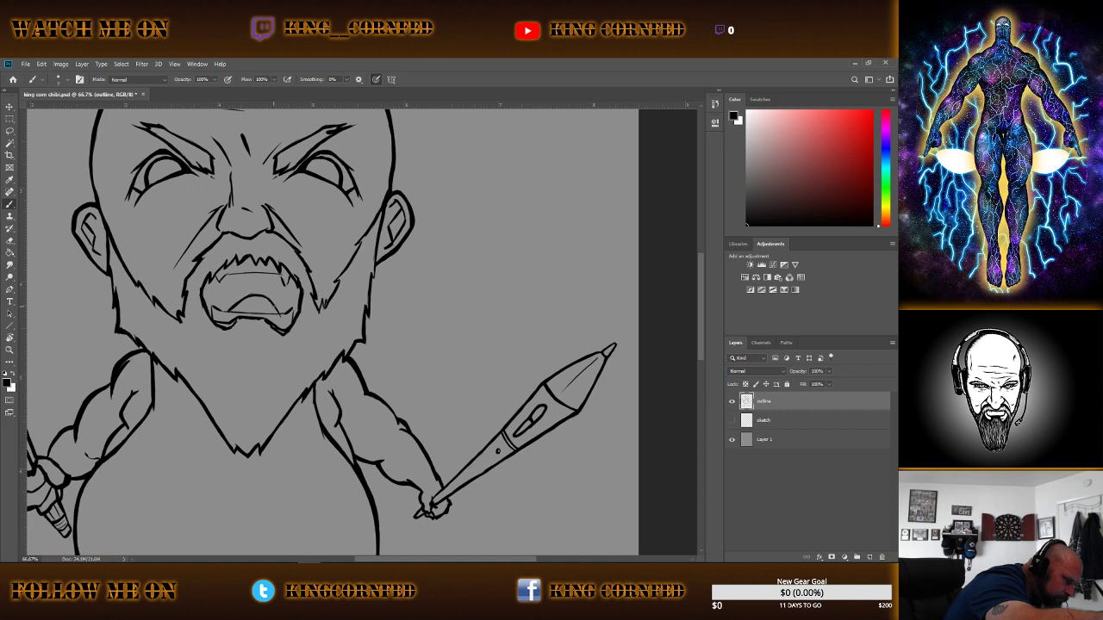
{"action": "key", "text": "e"}
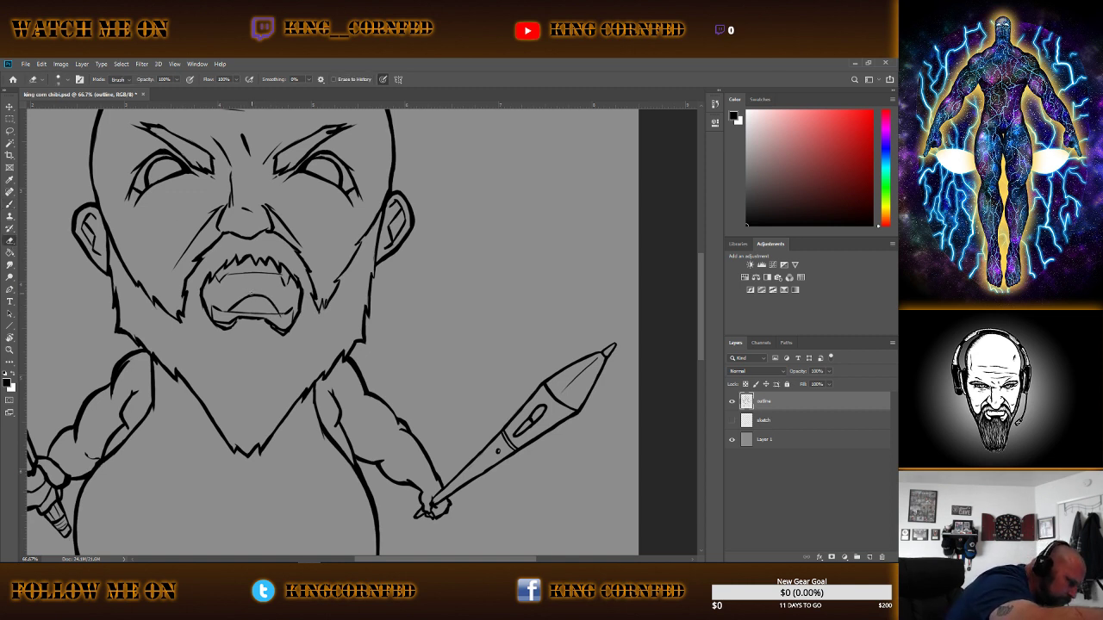
Ink a short stroke across the upper teeth, alternating between Brush and Eraser.
{"action": "key", "text": "b"}
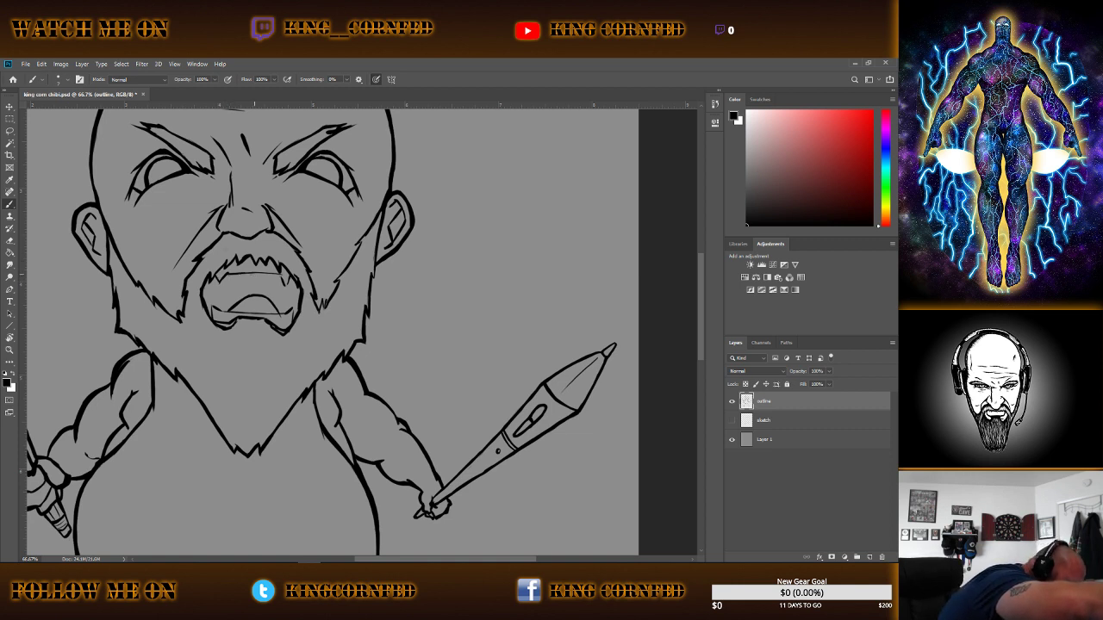
{"action": "left_click_drag", "start_coordinate": [244, 275], "coordinate": [276, 273]}
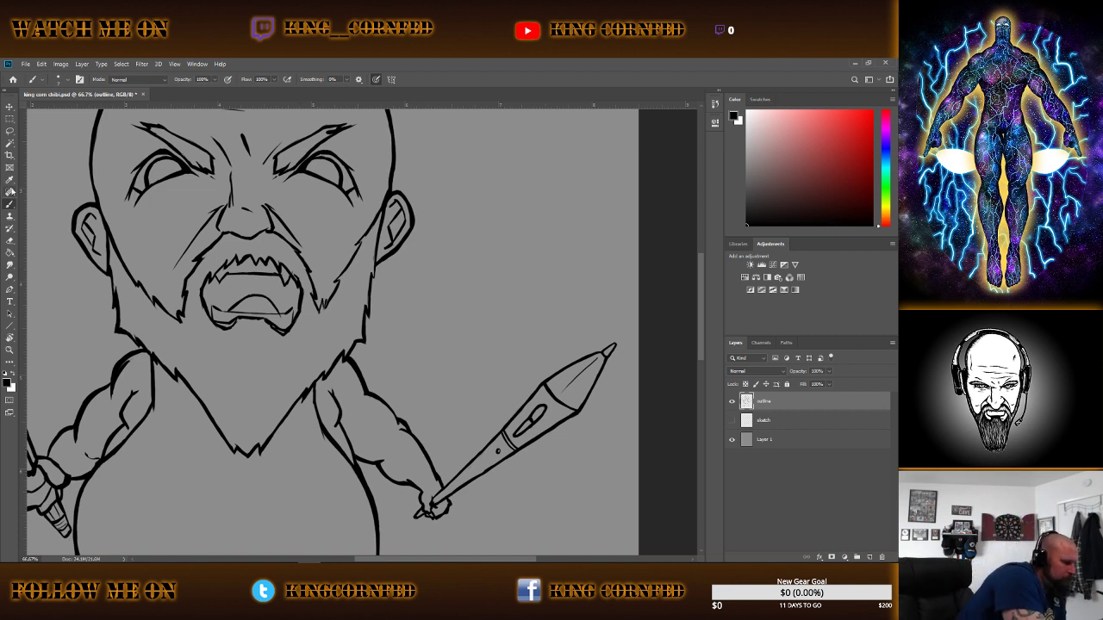
{"action": "key", "text": "e"}
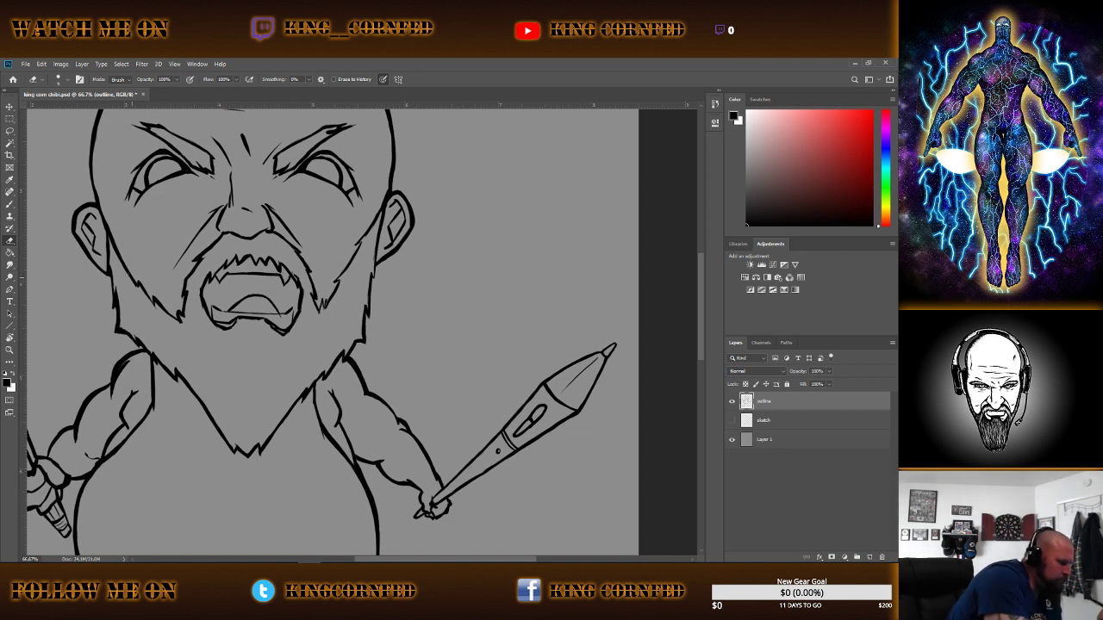
{"action": "key", "text": "b"}
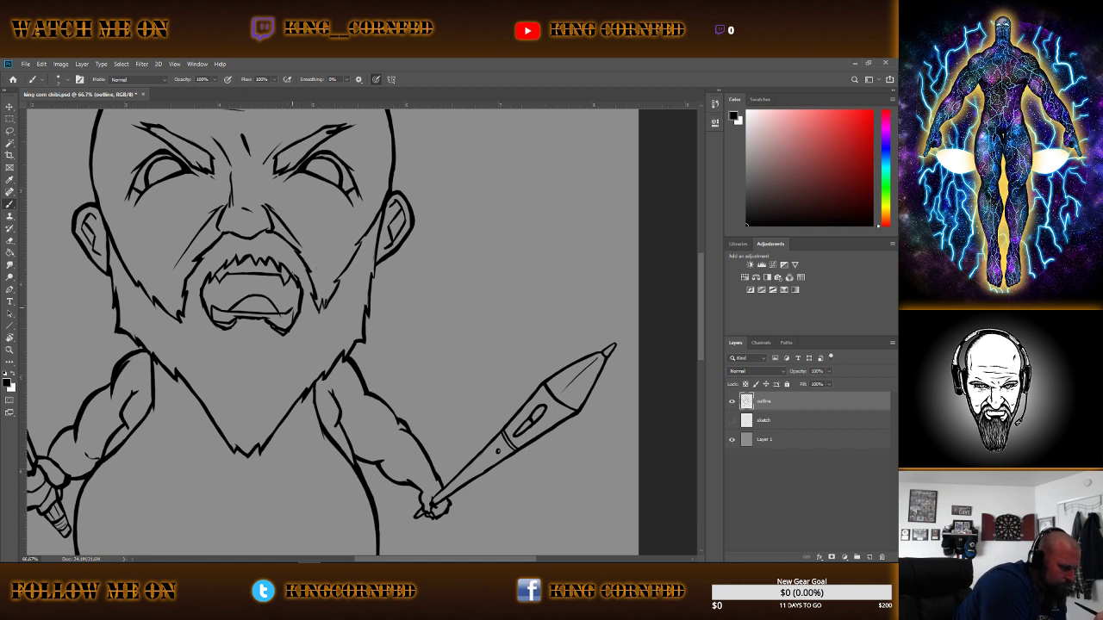
{"action": "left_click", "coordinate": [11, 241]}
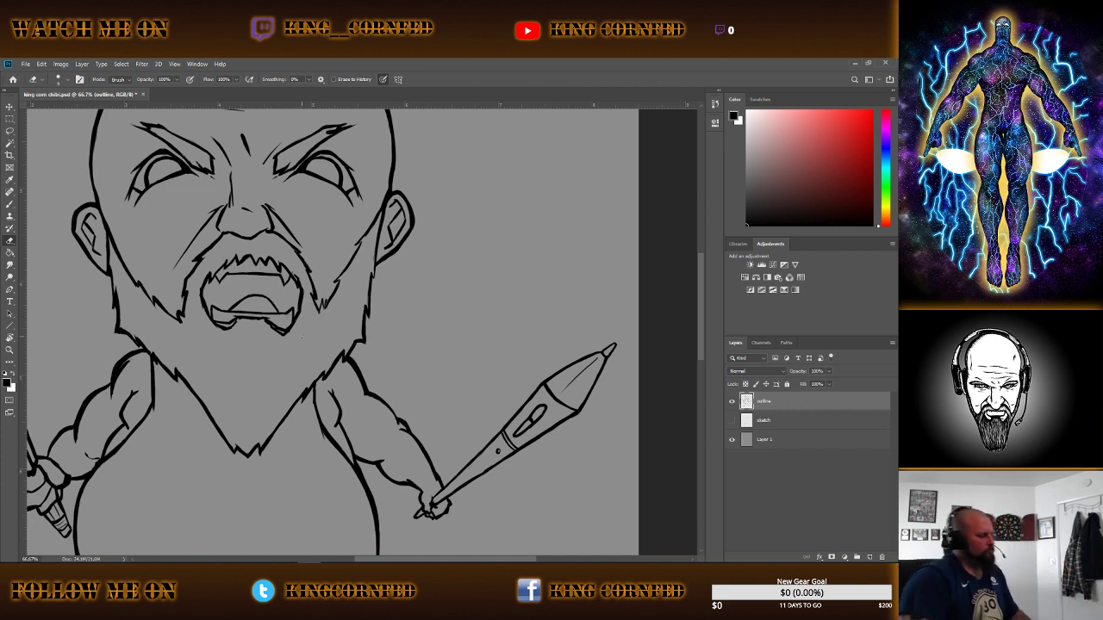
Save the drawing and fit the whole chibi on screen using Fit on Screen.
{"action": "left_click", "coordinate": [26, 64]}
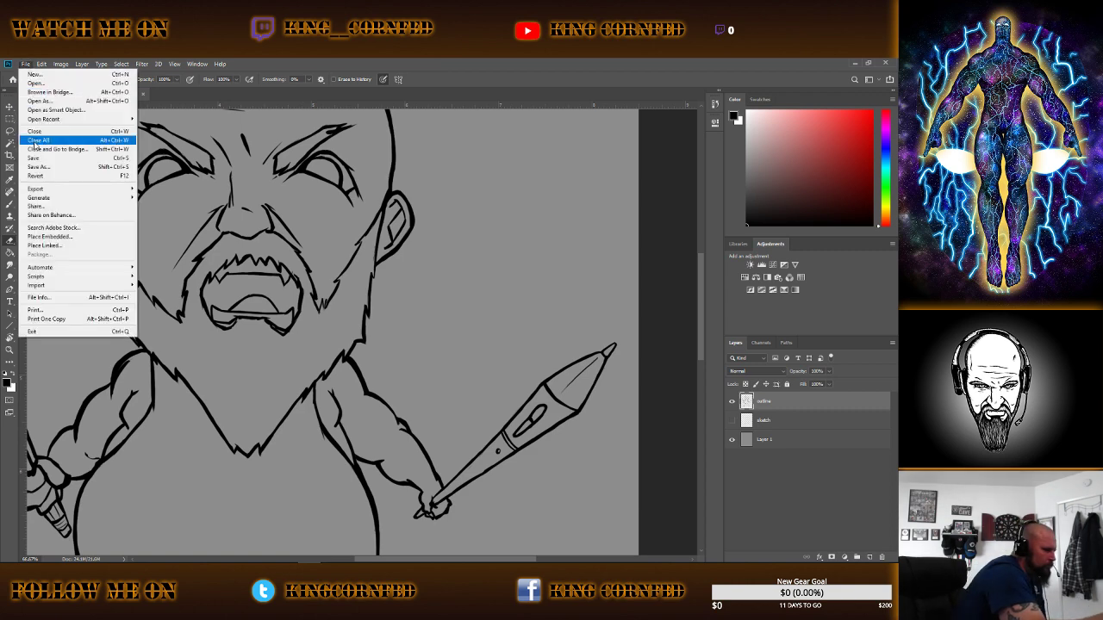
{"action": "left_click", "coordinate": [39, 162]}
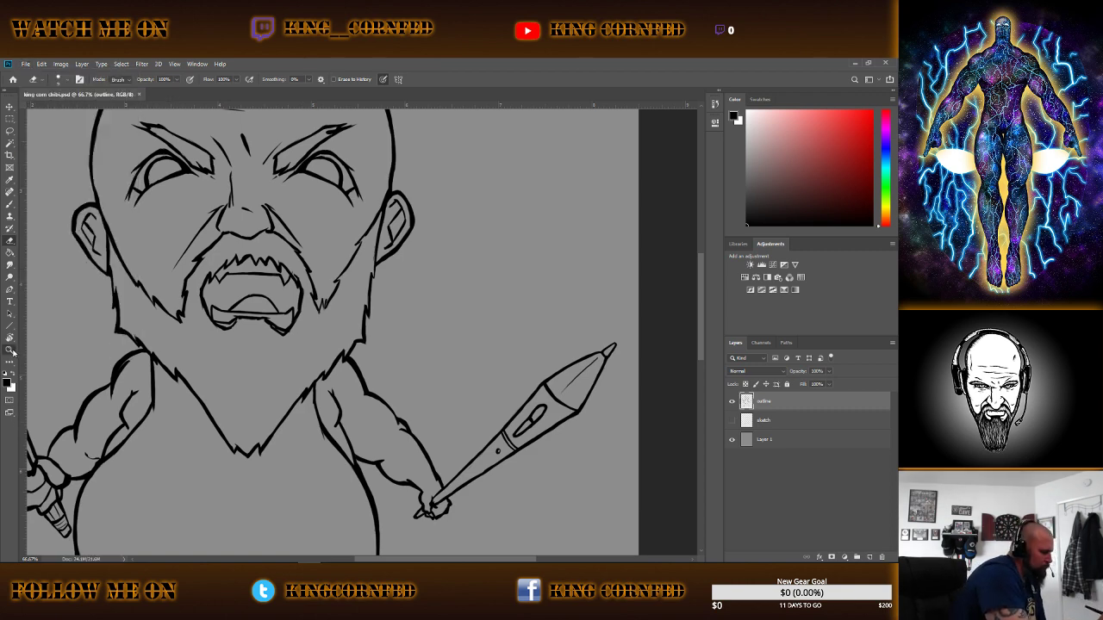
{"action": "left_click", "coordinate": [10, 349]}
{"action": "right_click", "coordinate": [161, 307]}
{"action": "left_click", "coordinate": [189, 314]}
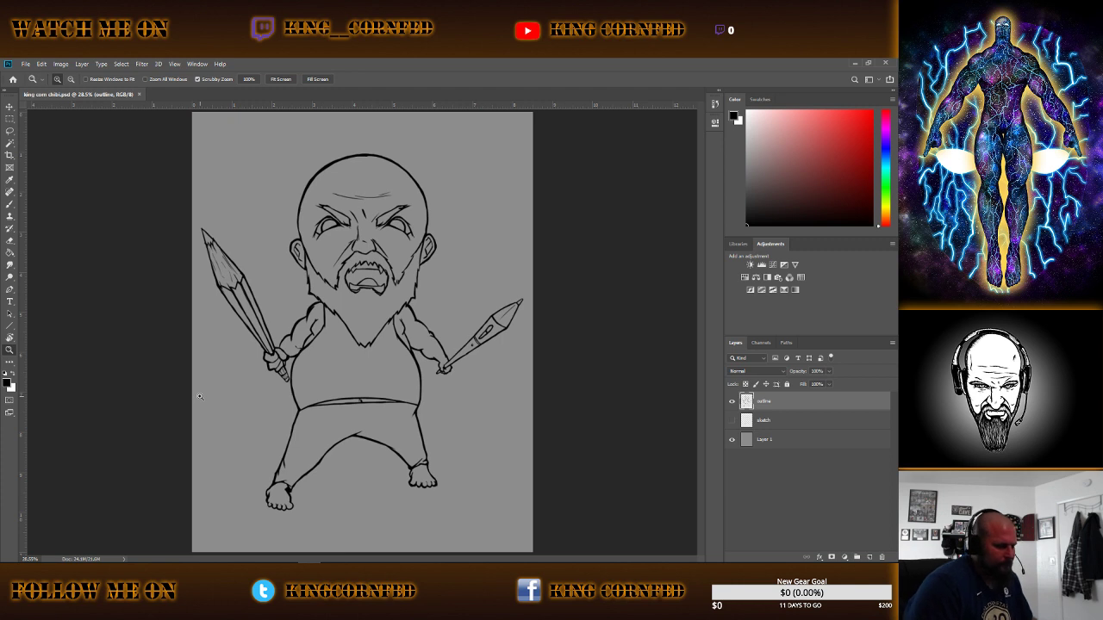
{"action": "left_click", "coordinate": [26, 64]}
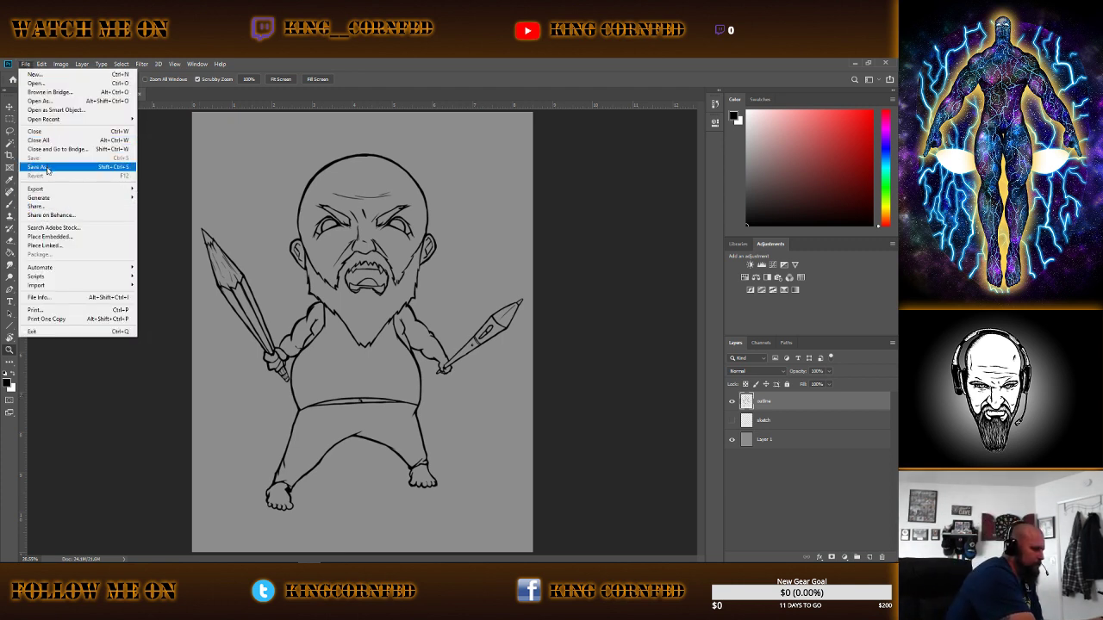
Save a copy as a standard JPEG in the Pictures folder, bringing up JPEG Options.
{"action": "left_click", "coordinate": [48, 166]}
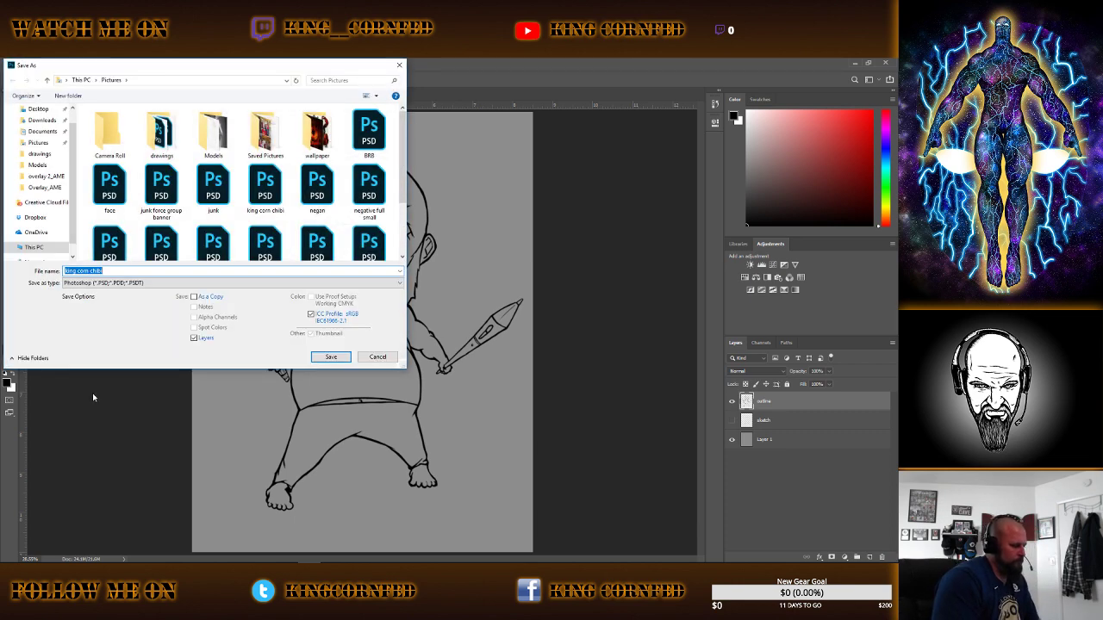
{"action": "left_click", "coordinate": [379, 283]}
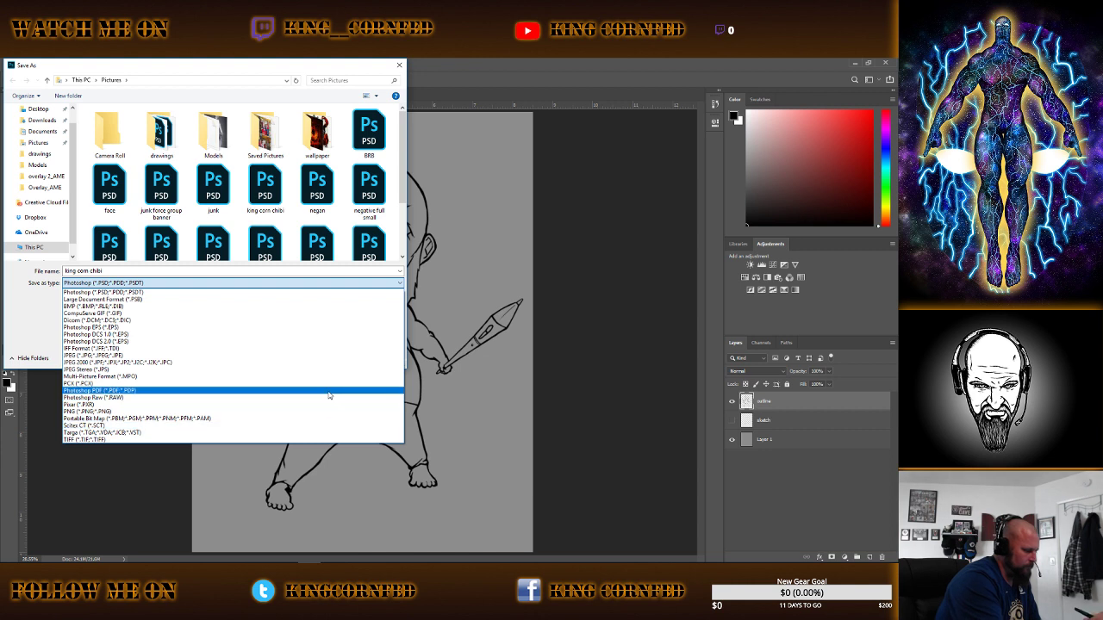
{"action": "left_click", "coordinate": [142, 363]}
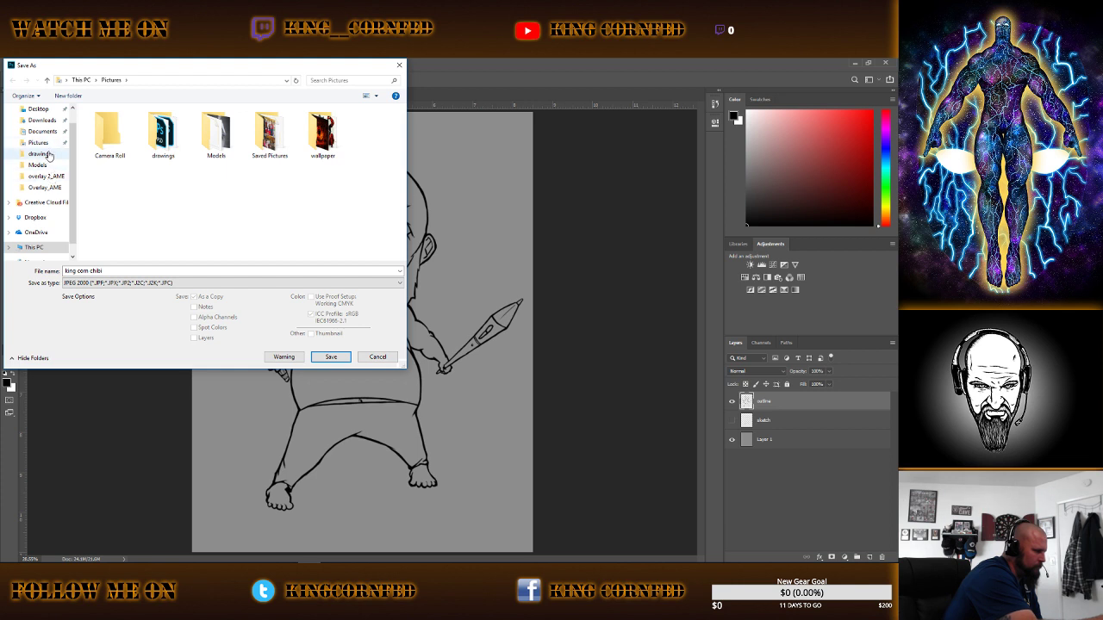
{"action": "left_click", "coordinate": [41, 143]}
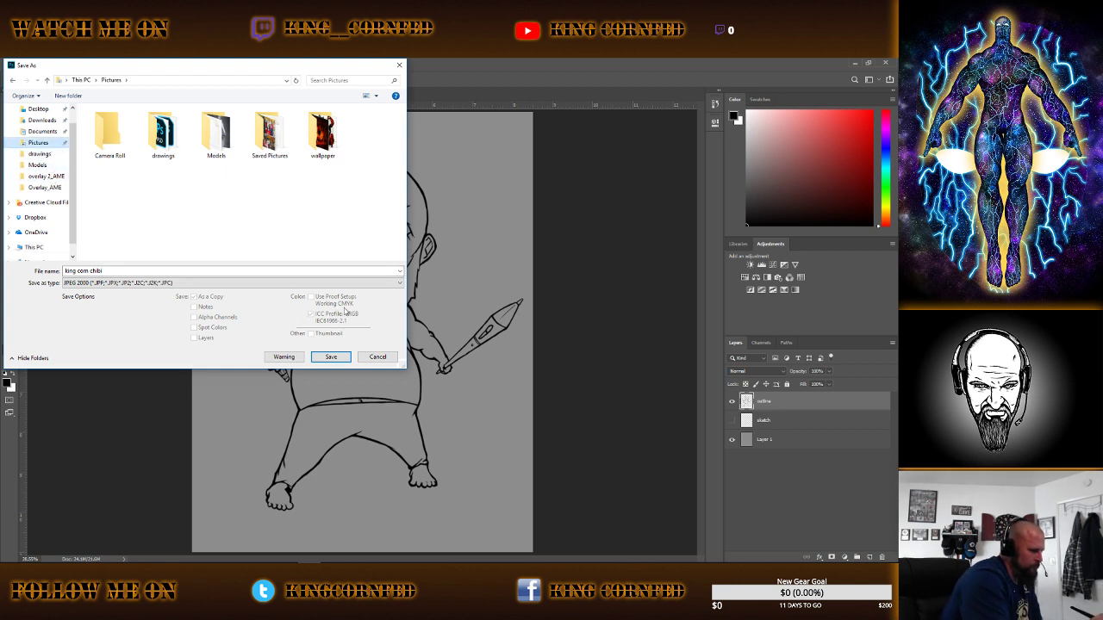
{"action": "left_click", "coordinate": [293, 282]}
{"action": "left_click", "coordinate": [106, 355]}
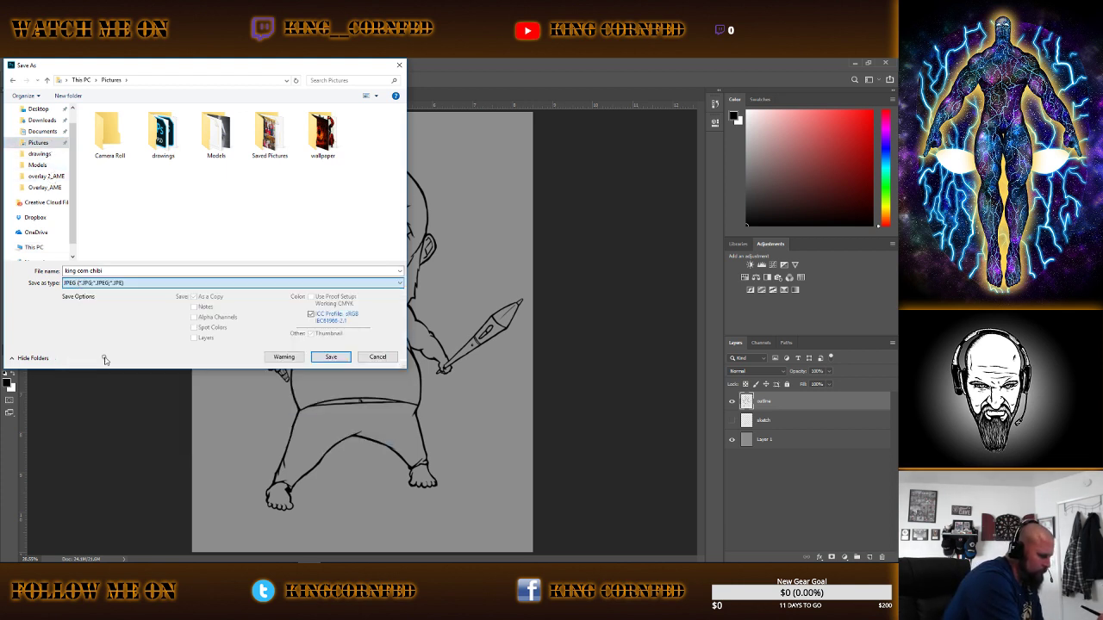
{"action": "left_click", "coordinate": [330, 357]}
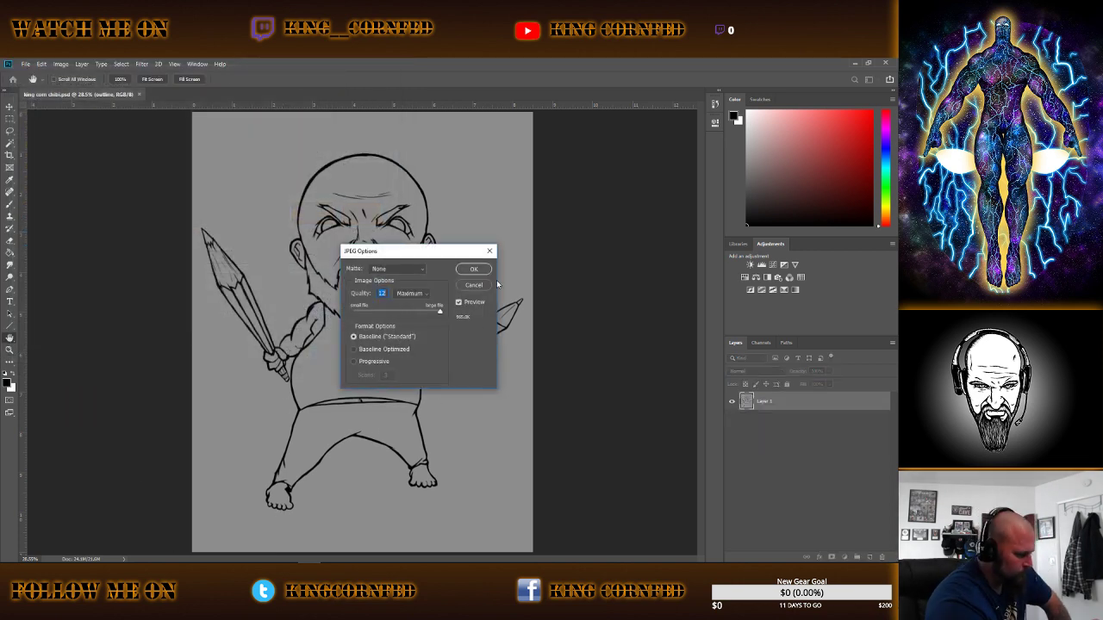
Confirm maximum JPEG quality, close the chibi document and quit Photoshop.
{"action": "left_click", "coordinate": [473, 269]}
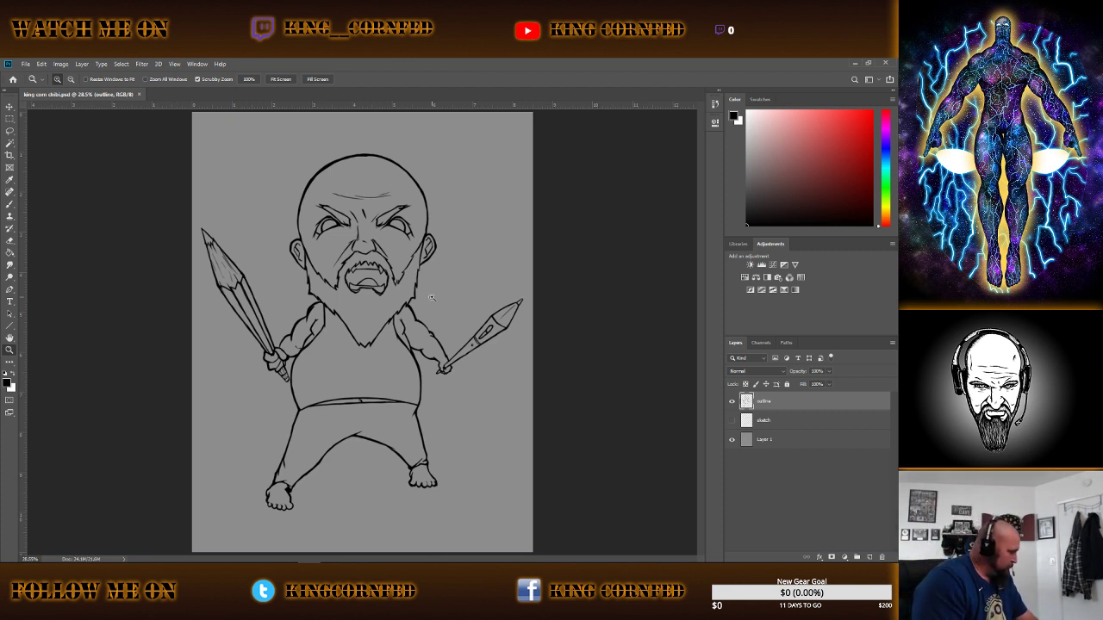
{"action": "left_click", "coordinate": [885, 64]}
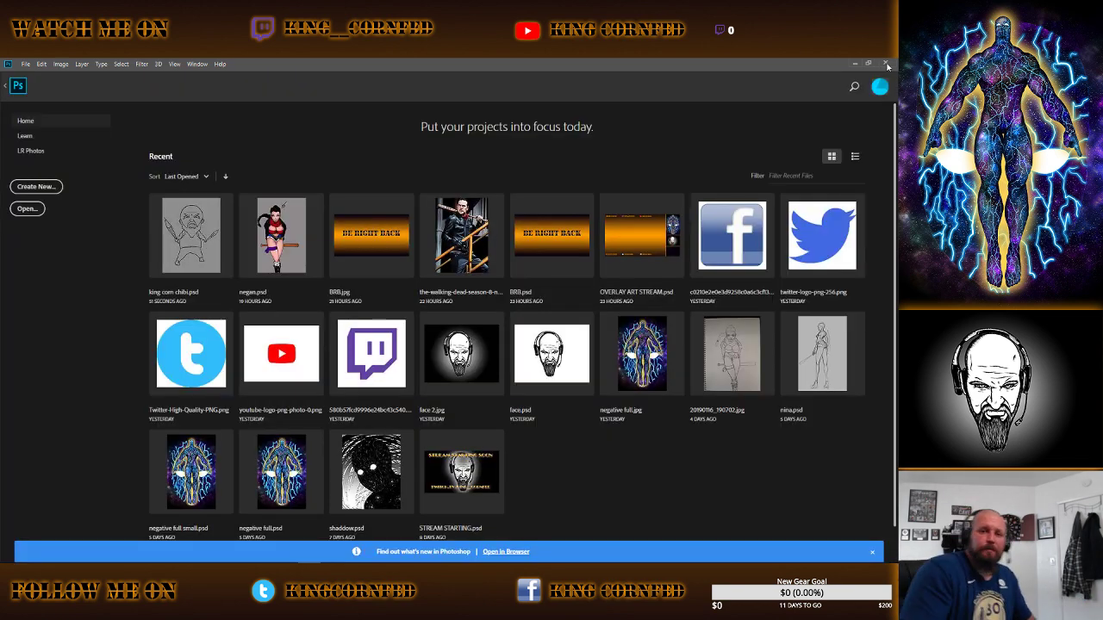
{"action": "left_click", "coordinate": [888, 64]}
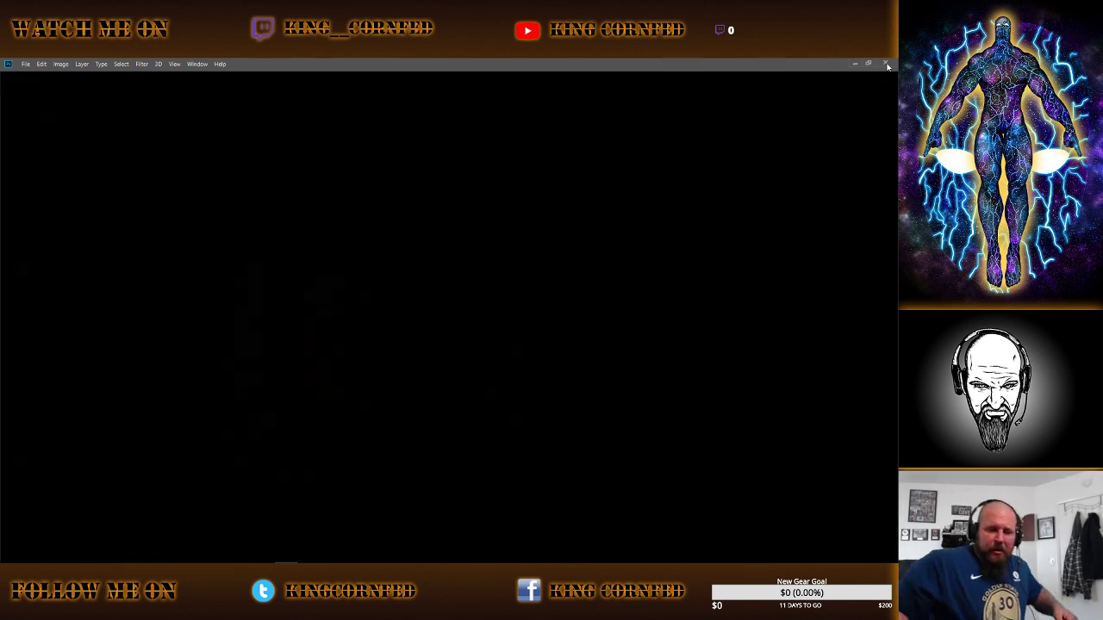